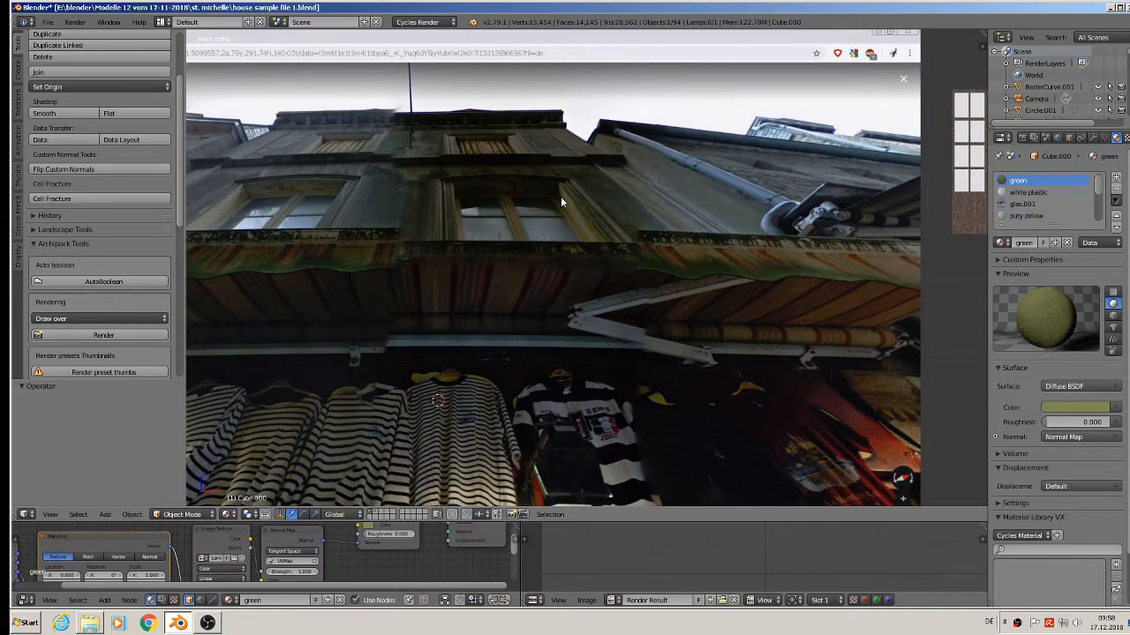
Examine the street-level facade photo and the aerial map reference image of the houses
scroll(565, 203, "down", 3)
scroll(614, 263, "down", 2)
middle_click_drag(718, 281, 224, 262, "shift")
scroll(785, 234, "up", 3)
scroll(757, 215, "up", 2)
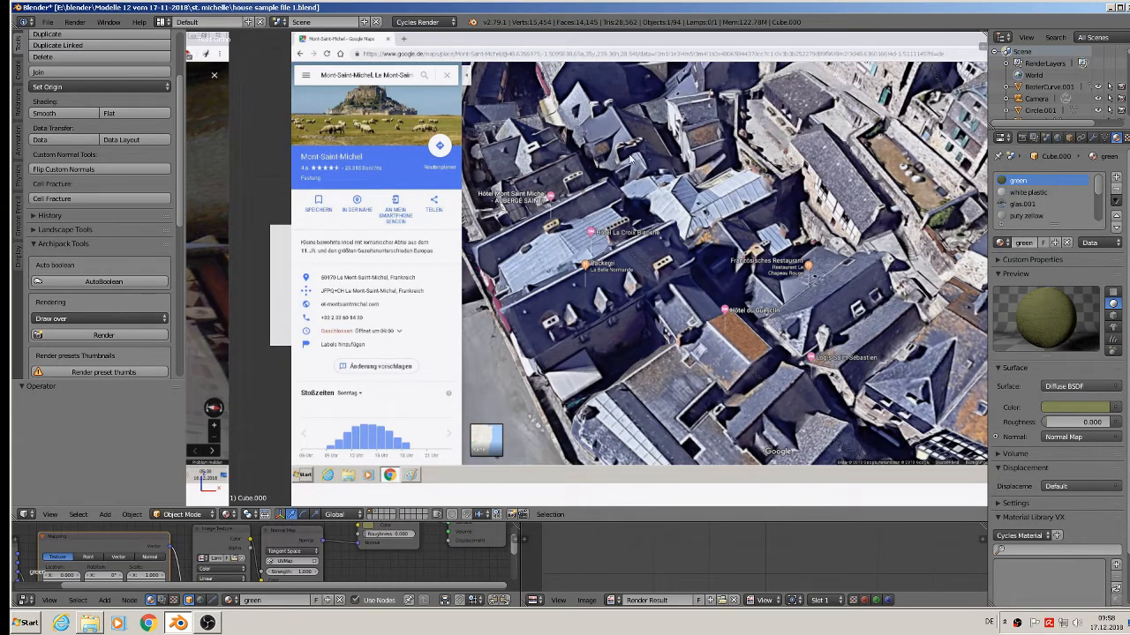
scroll(639, 203, "down", 6)
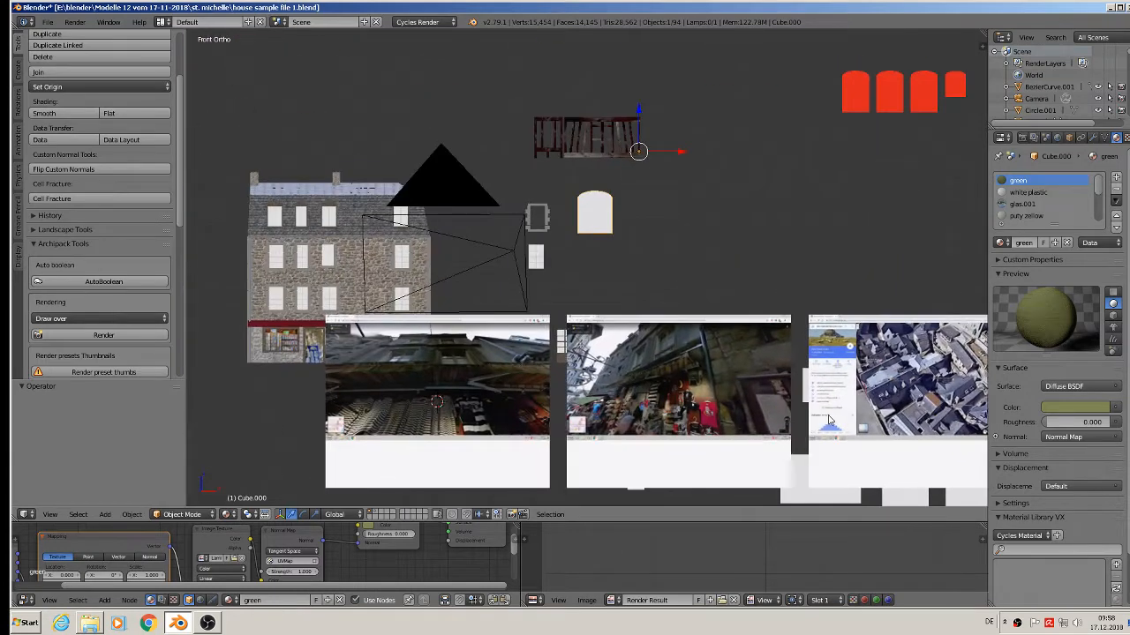
Add a cube in the empty space beside the existing house, scale it to 0.461 and stretch it by 1.133 along Z
middle_click_drag(450, 426, 776, 369, "shift")
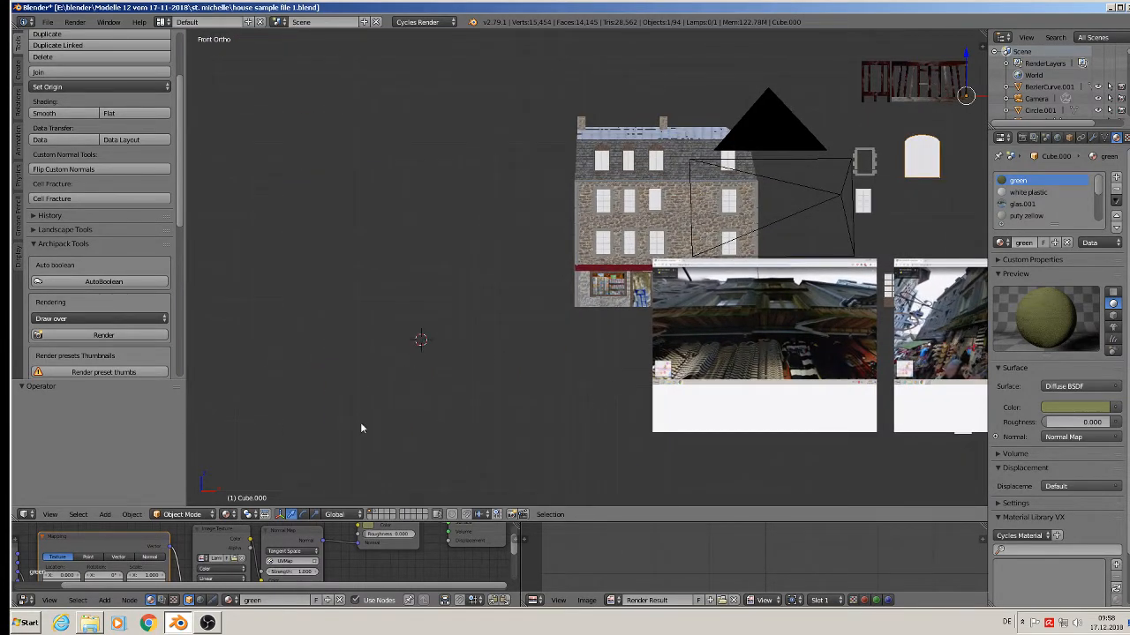
left_click(106, 516)
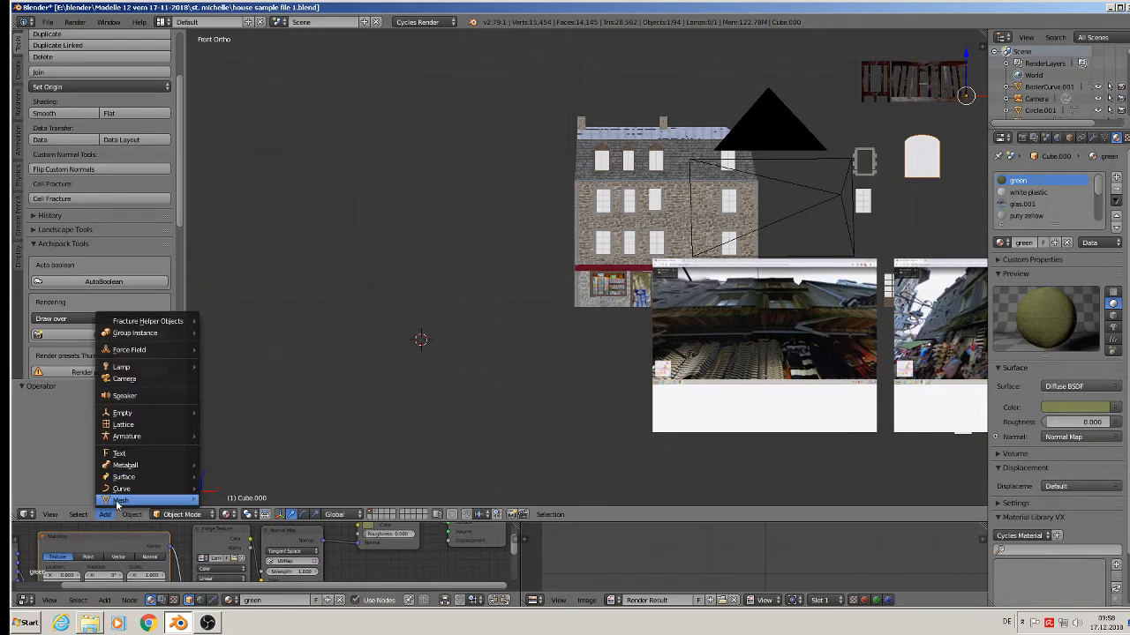
mouse_move(123, 500)
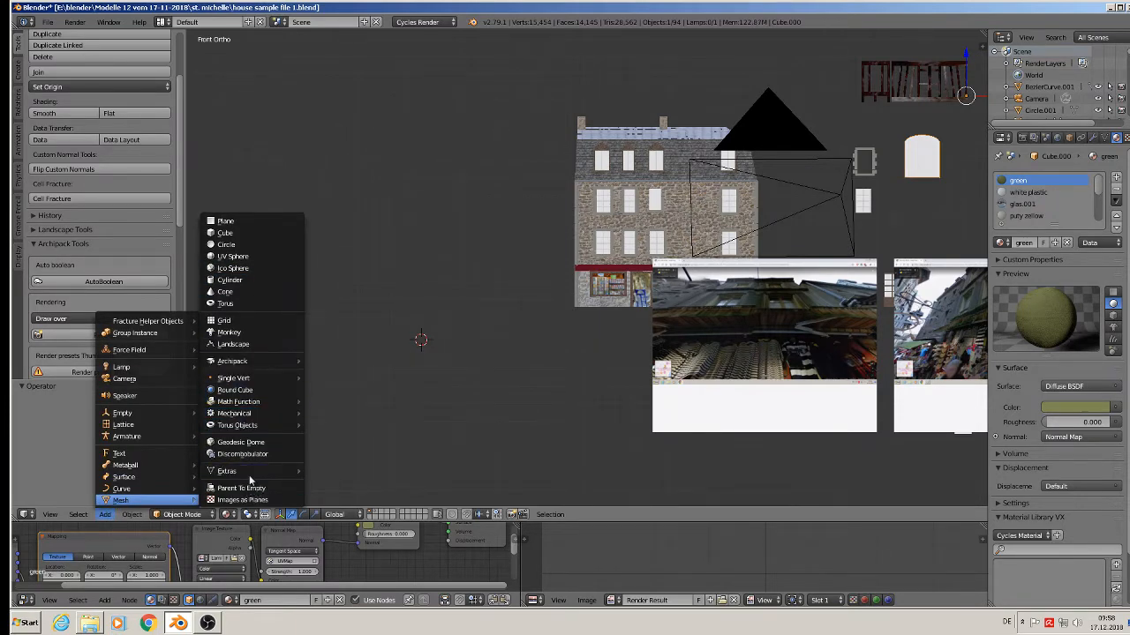
left_click(265, 233)
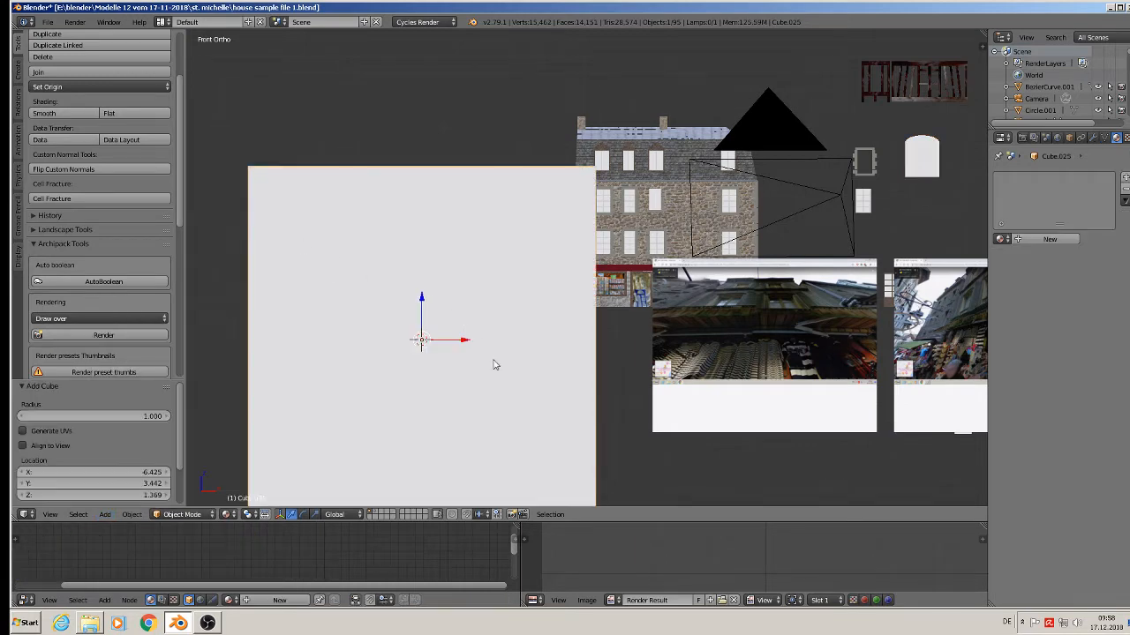
key("s")
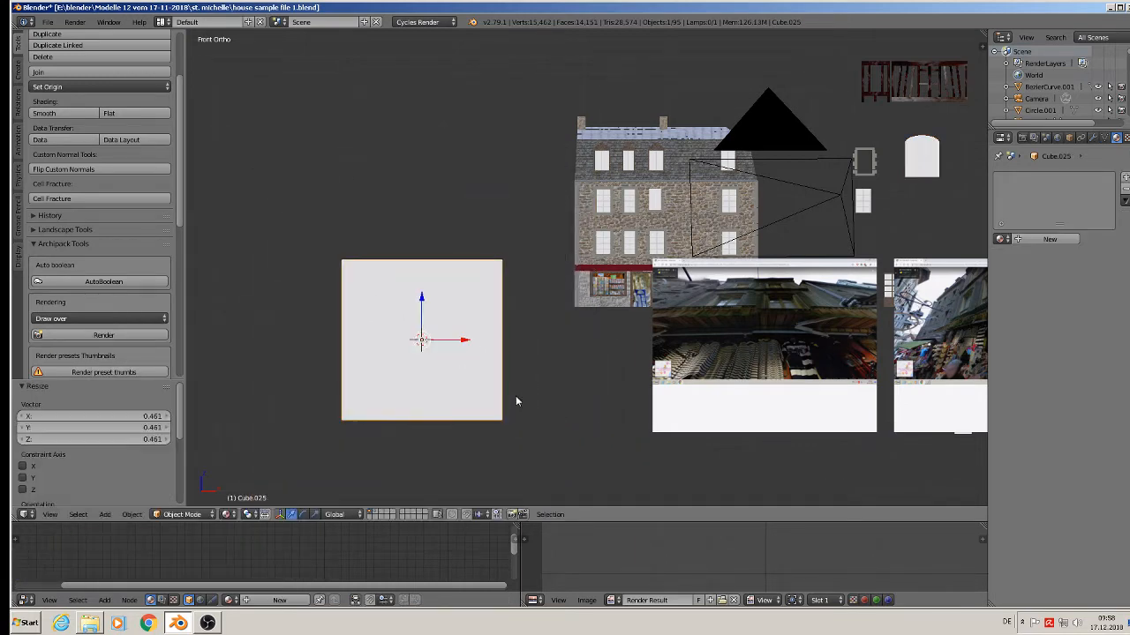
left_click(515, 397)
key("s")
left_click(513, 421)
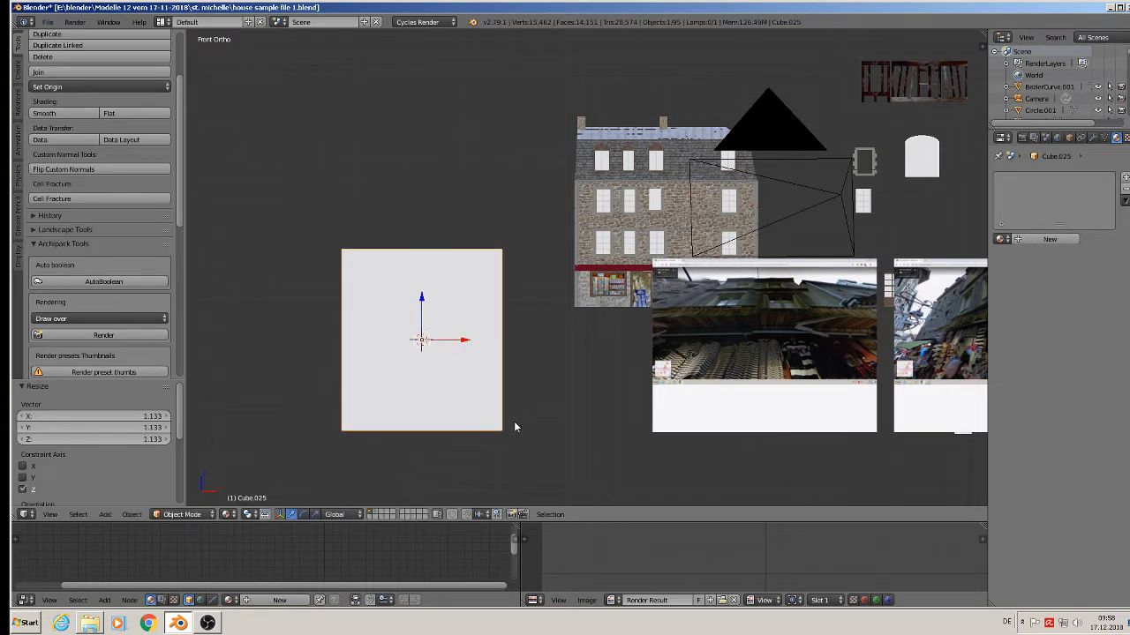
Cut two evenly spaced horizontal edge loops around the cube, dividing it into three storeys
key("Tab")
key("ctrl+r")
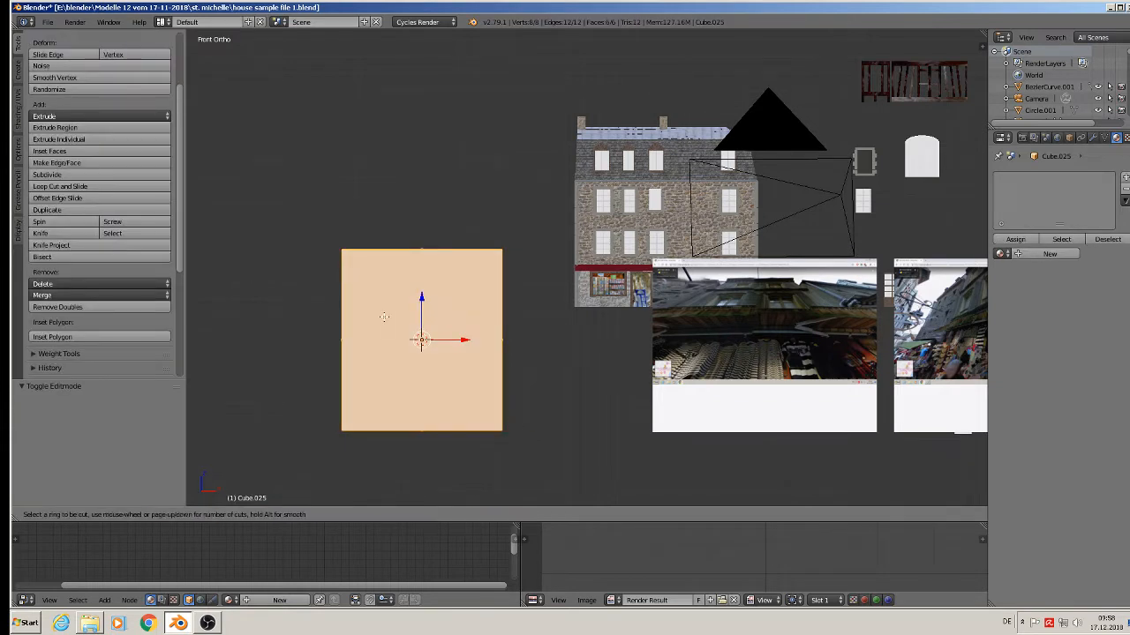
scroll(353, 315, "up", 2)
scroll(353, 315, "down", 1)
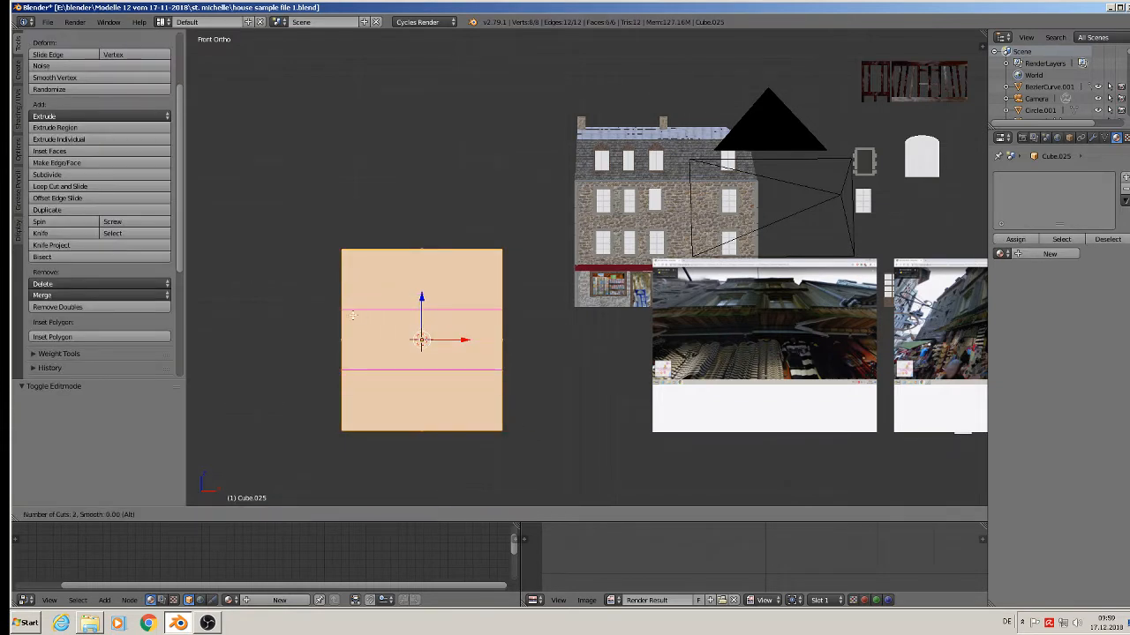
left_click(443, 311)
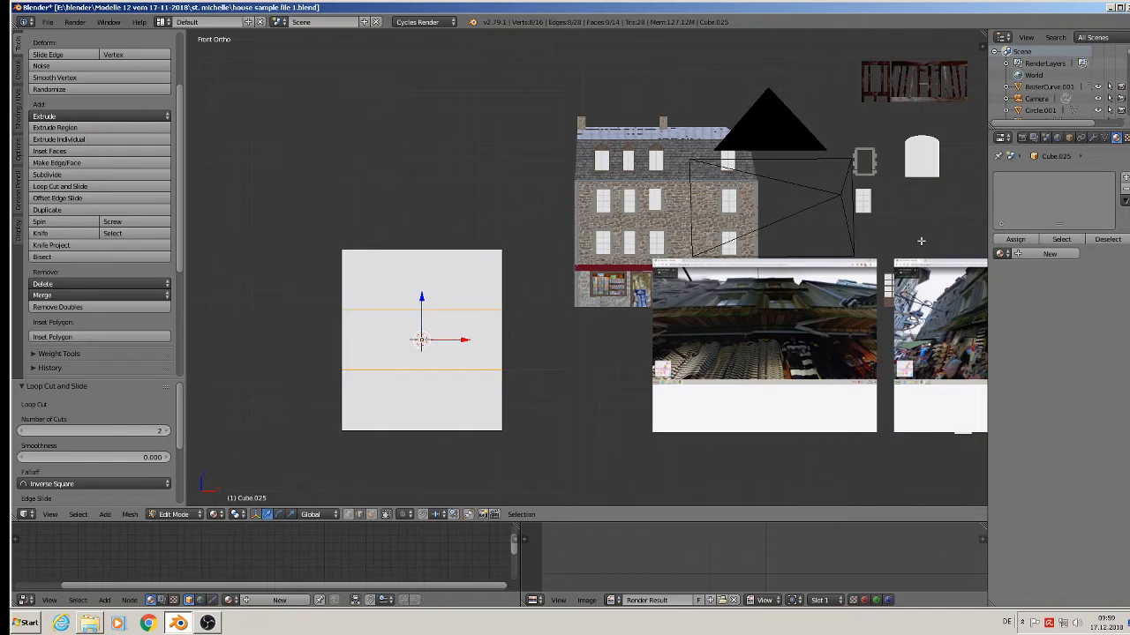
key("n")
key("n")
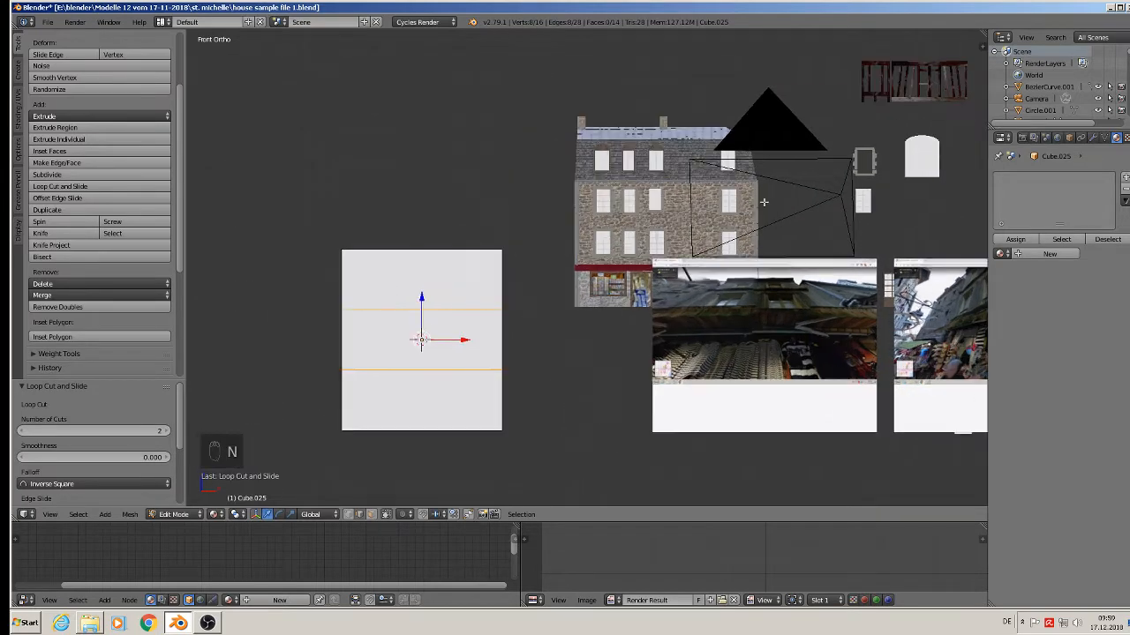
Give the cube the existing white material named Material
left_click(1000, 253)
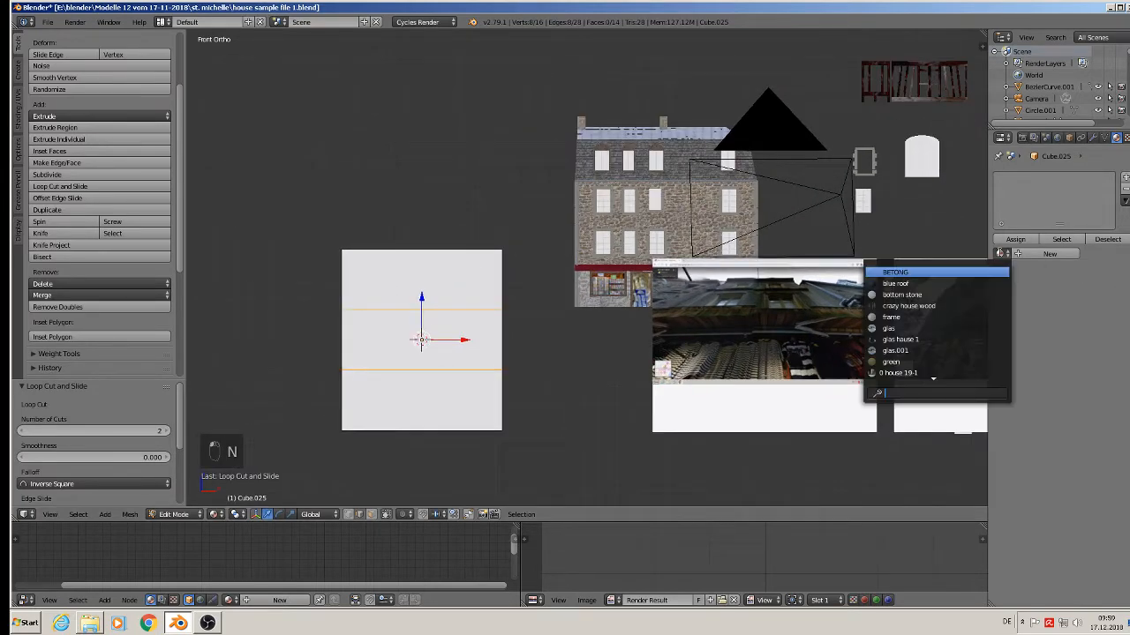
scroll(957, 364, "down", 20)
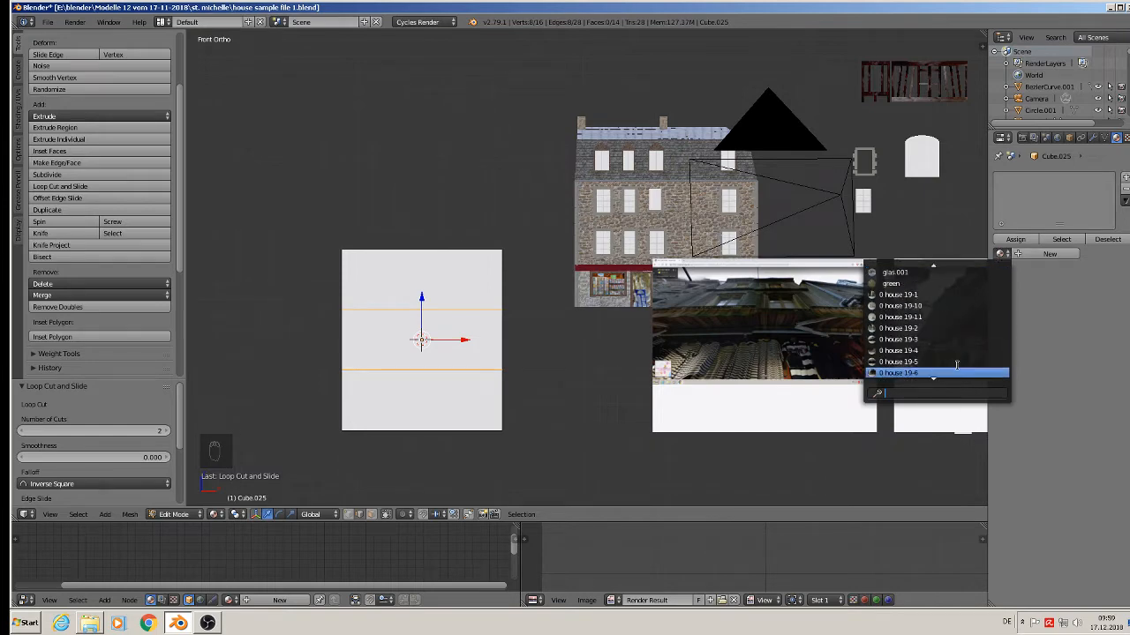
scroll(956, 364, "down", 7)
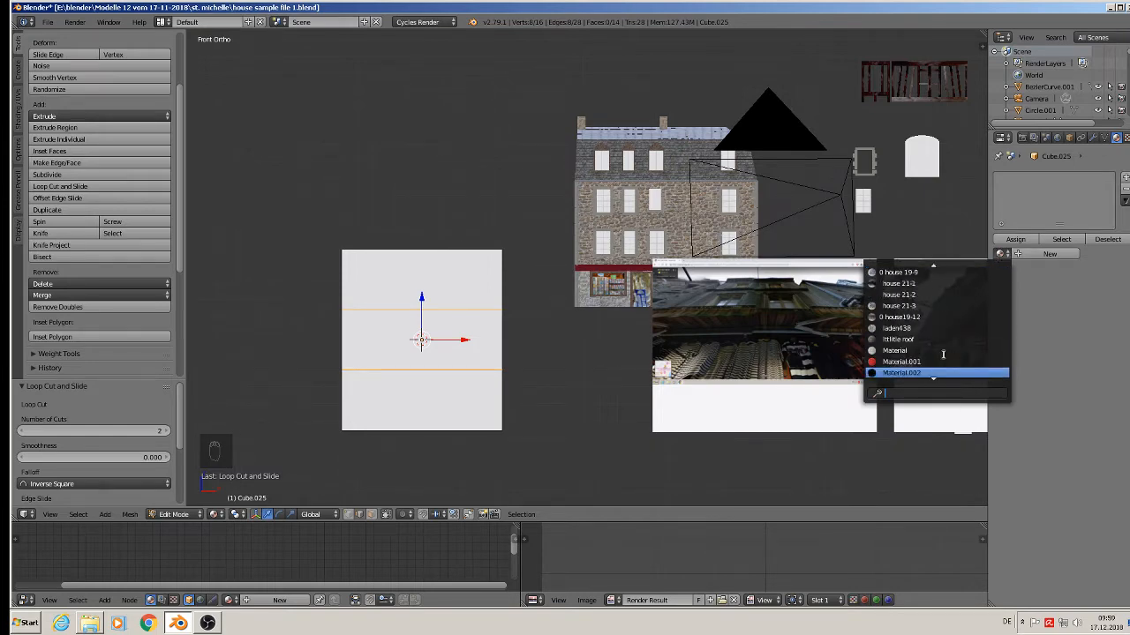
left_click(935, 340)
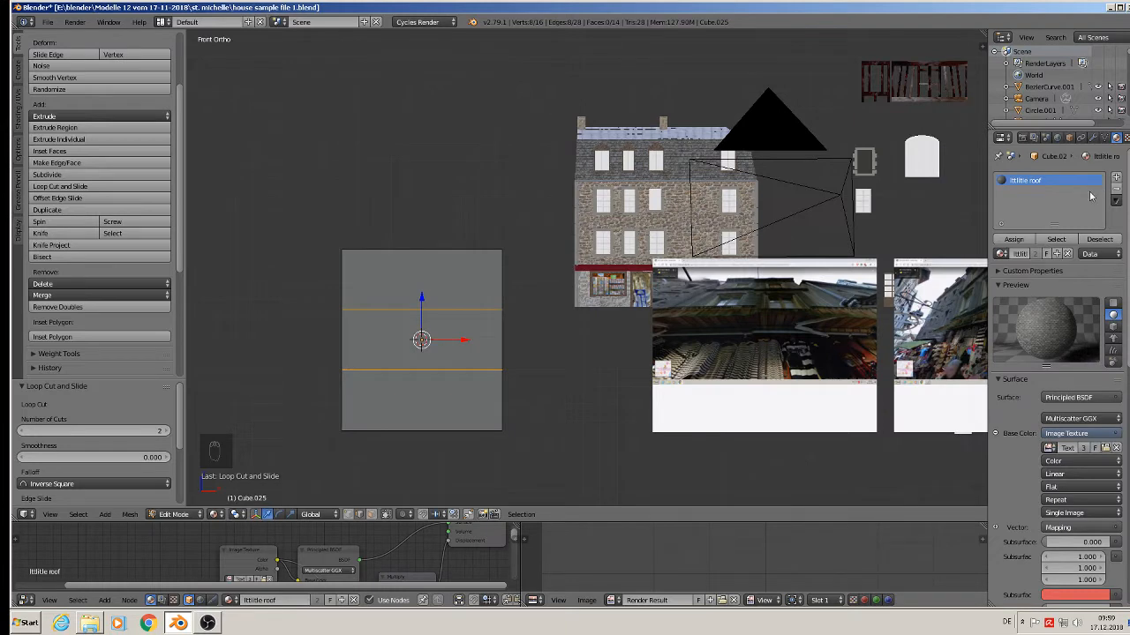
left_click(999, 253)
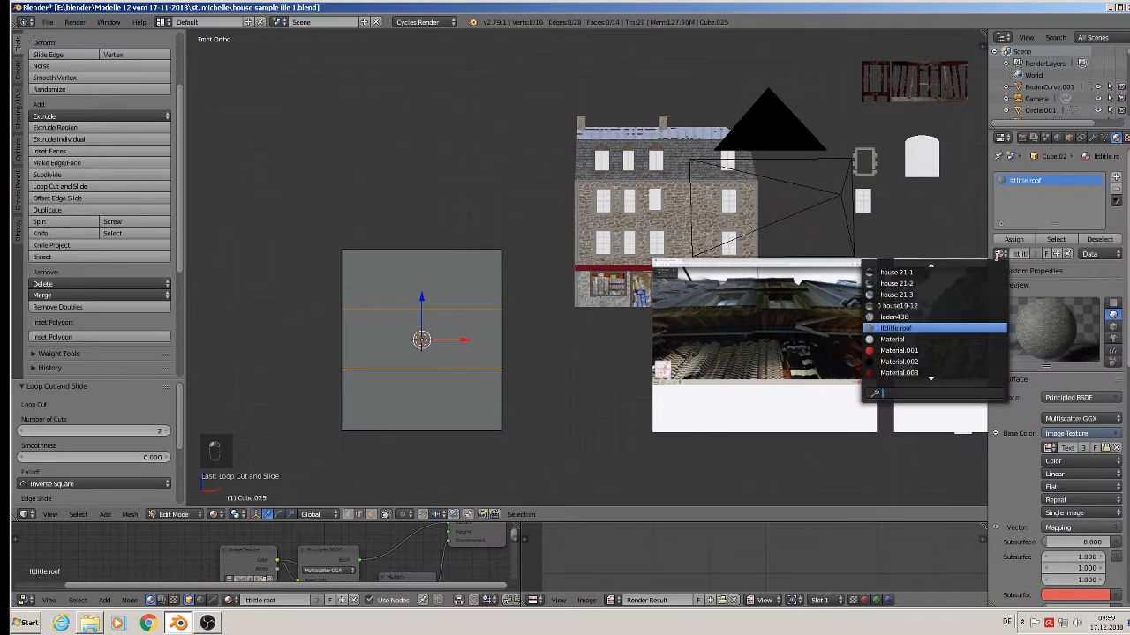
left_click(917, 340)
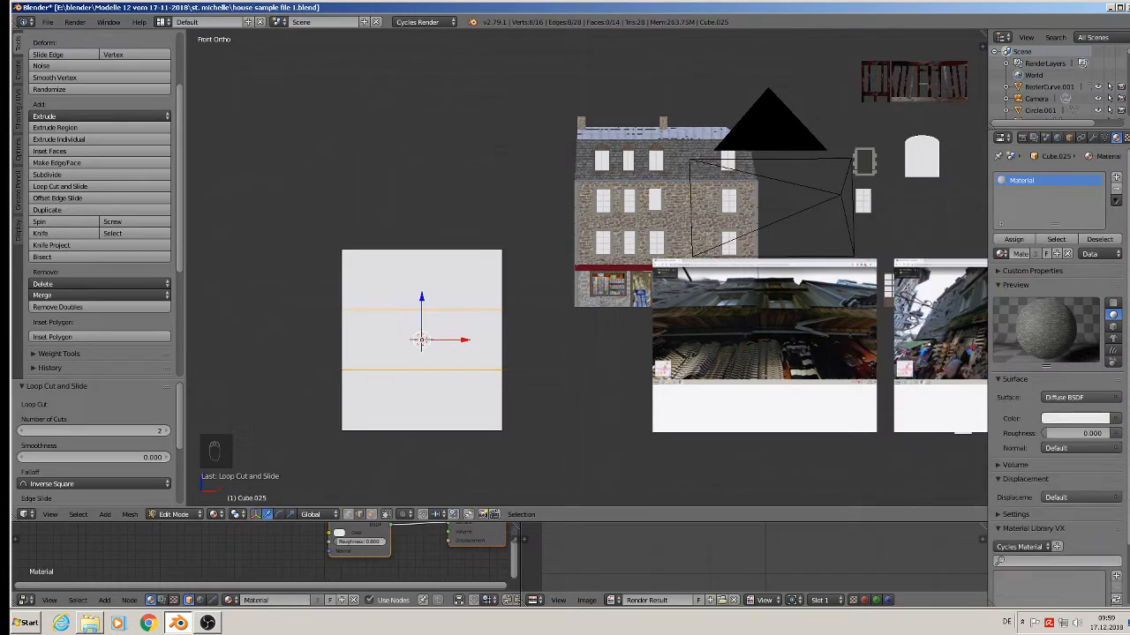
Add a second material slot with Material.001 and assign it to the ring of faces around the cube's middle storey
left_click(1118, 179)
left_click(1001, 257)
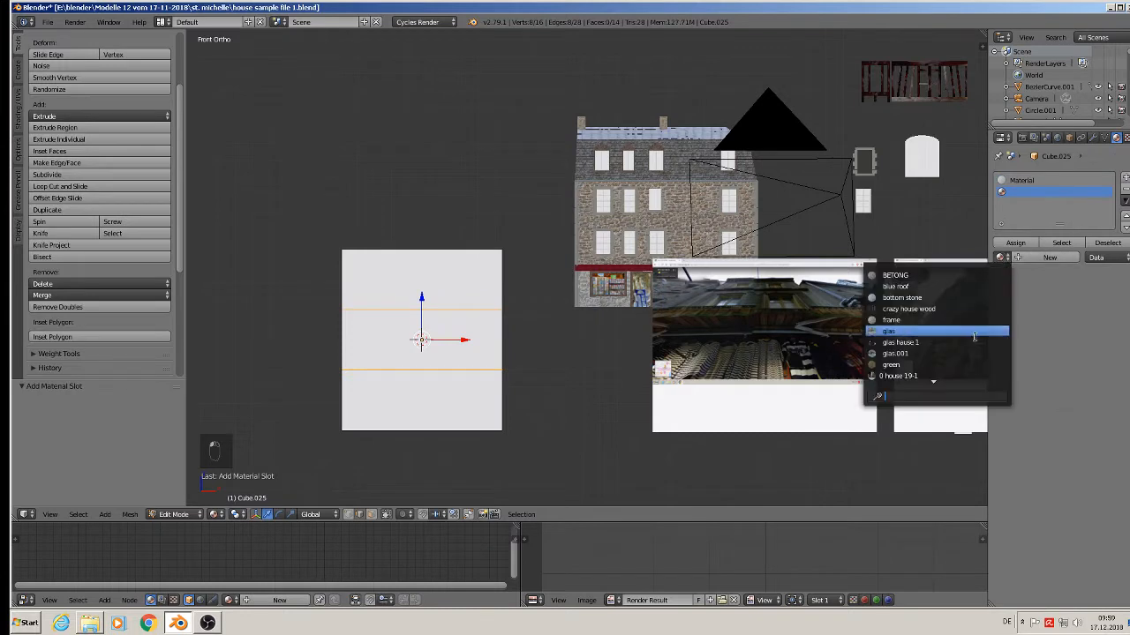
type("mat")
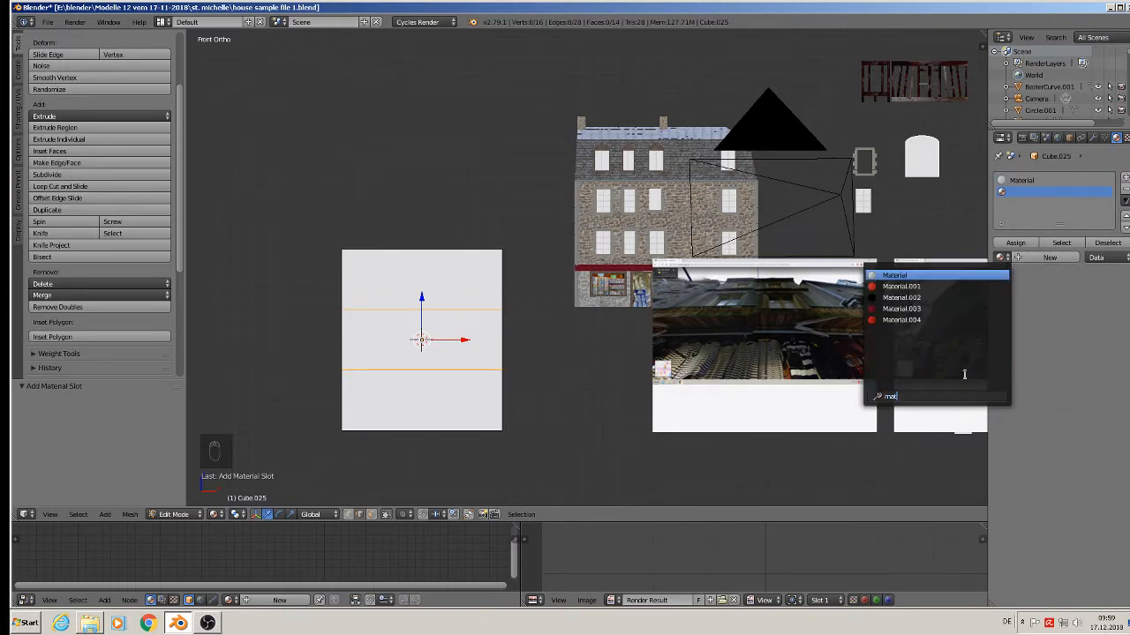
left_click(923, 284)
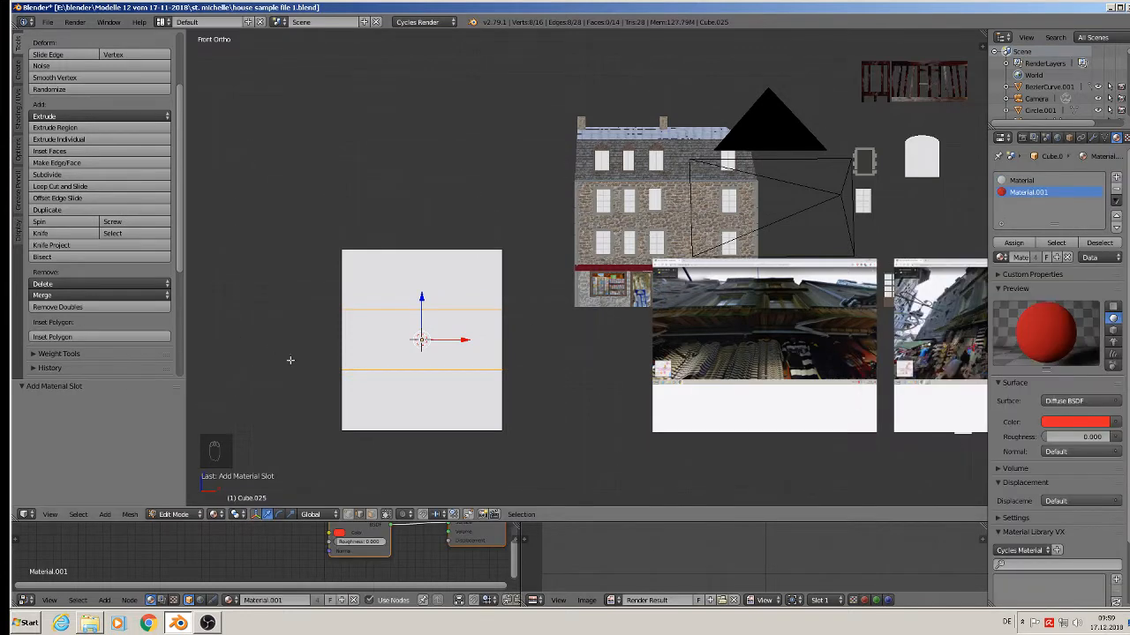
left_click(371, 514)
right_click(345, 342, "alt")
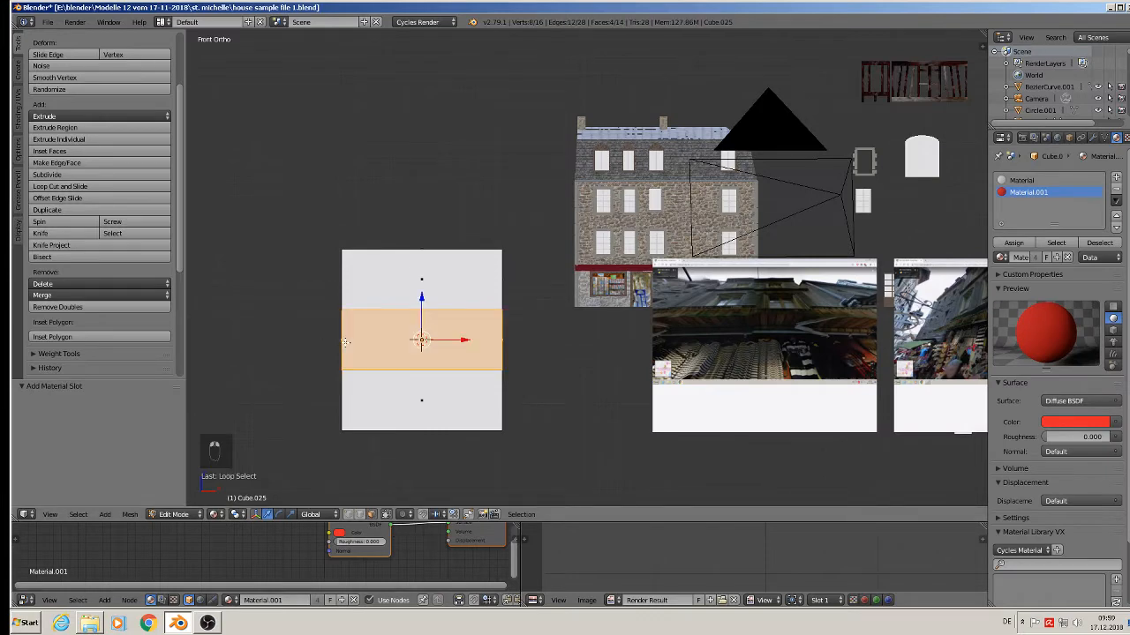
left_click(1013, 243)
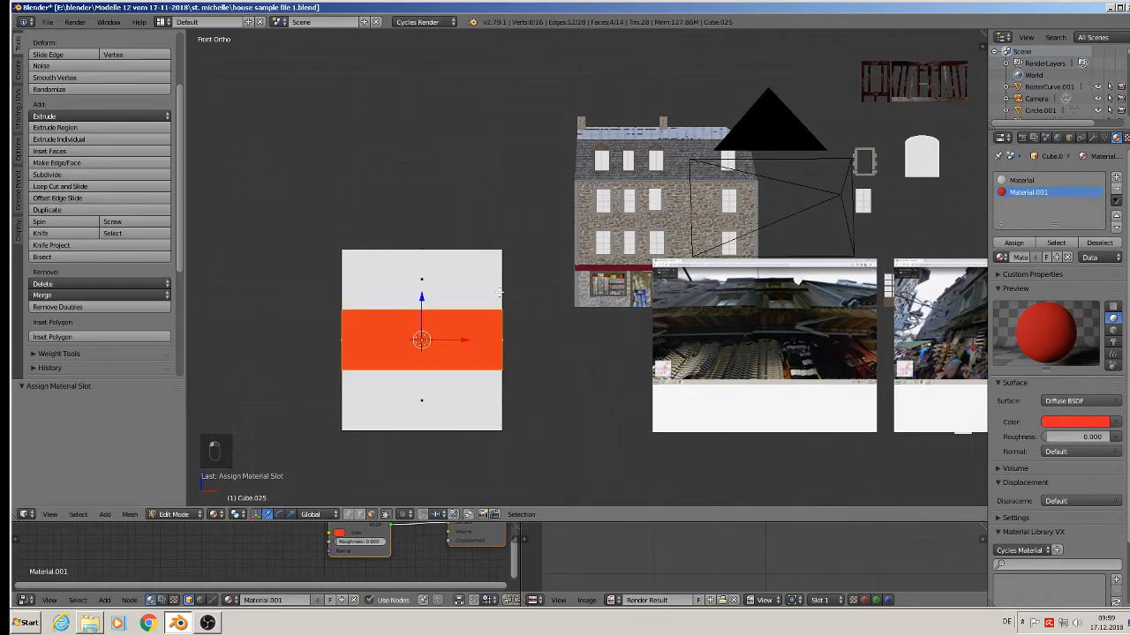
Cut one centred vertical edge loop over the cube's top along the X direction
key("Tab")
middle_click_drag(457, 326, 530, 353)
scroll(371, 261, "up", 3)
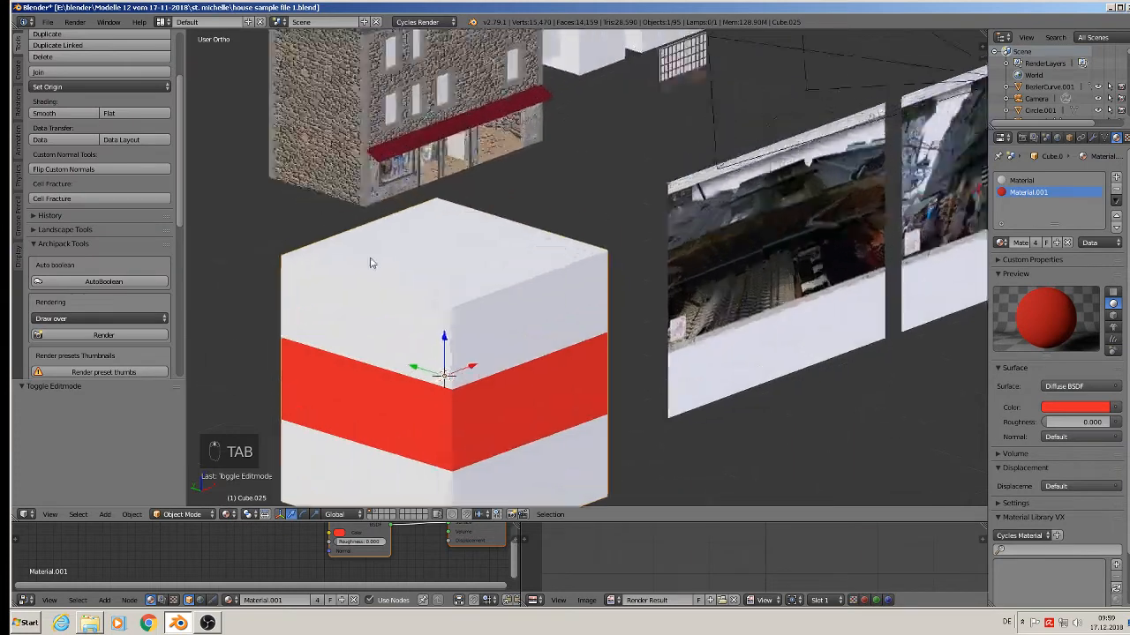
scroll(410, 279, "down", 2)
key("Tab")
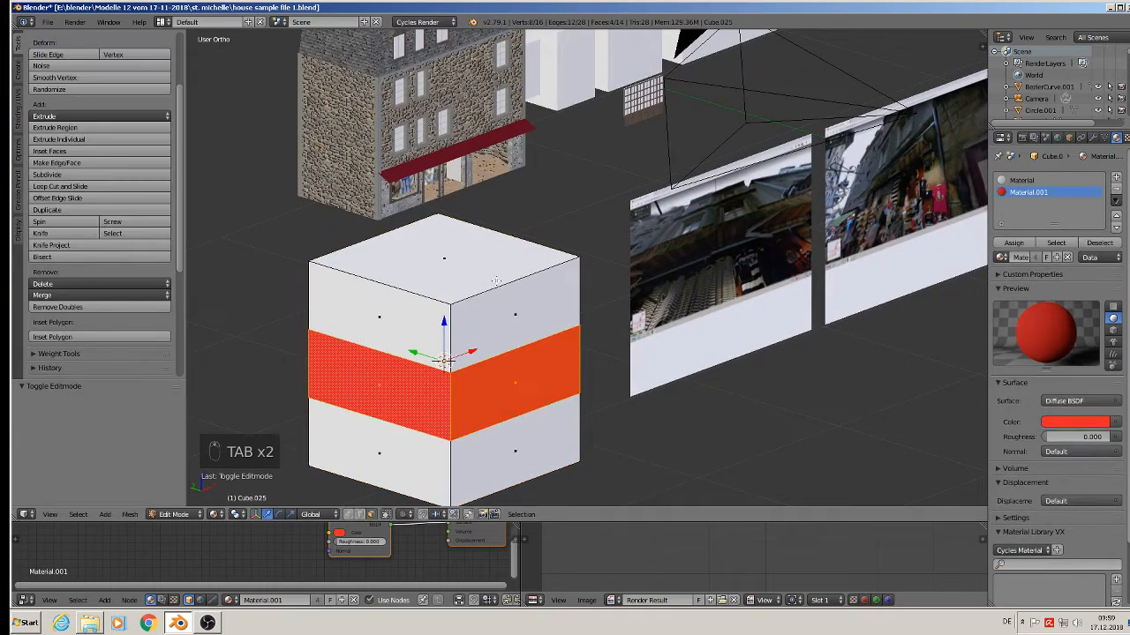
key("ctrl+r")
left_click(436, 268)
right_click(436, 268)
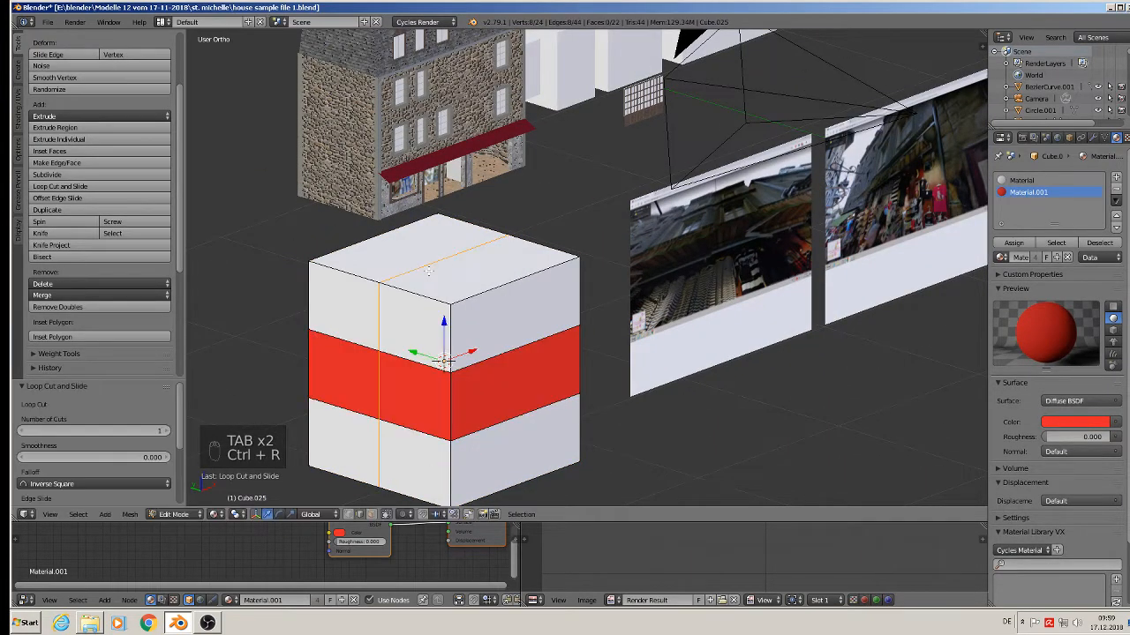
Raise the centre edge of the cube's top face along Z to form a gable roof
right_click(441, 256)
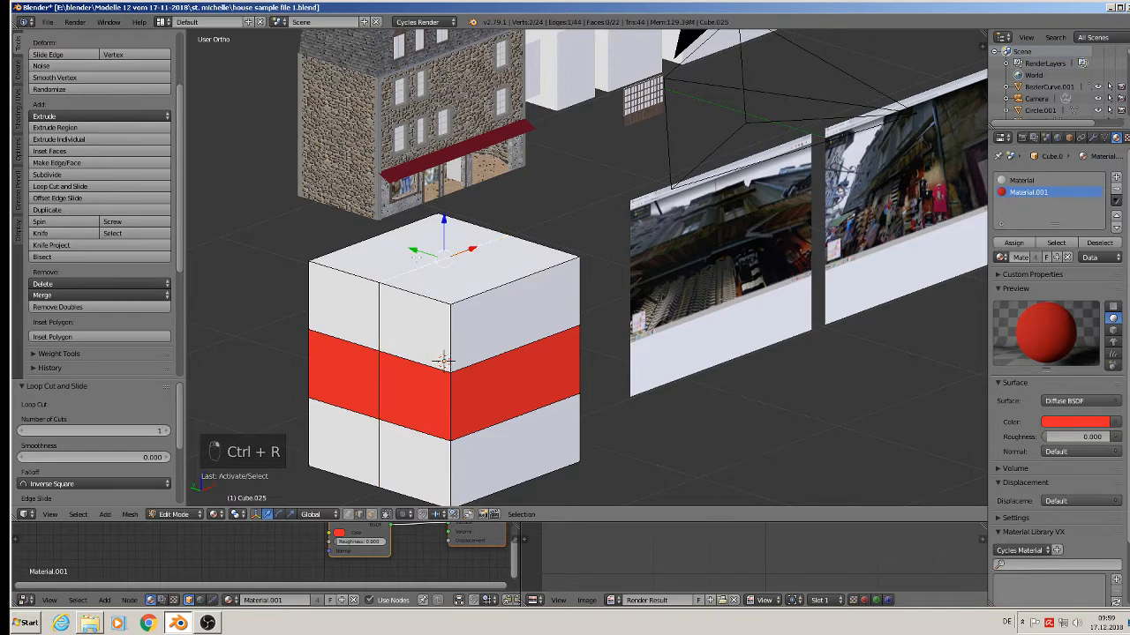
left_click_drag(448, 221, 448, 161)
scroll(587, 267, "down", 2)
middle_click_drag(811, 357, 698, 322)
key("a")
Examine the arched windows and upper facade in the street-level reference photo
scroll(784, 311, "up", 5)
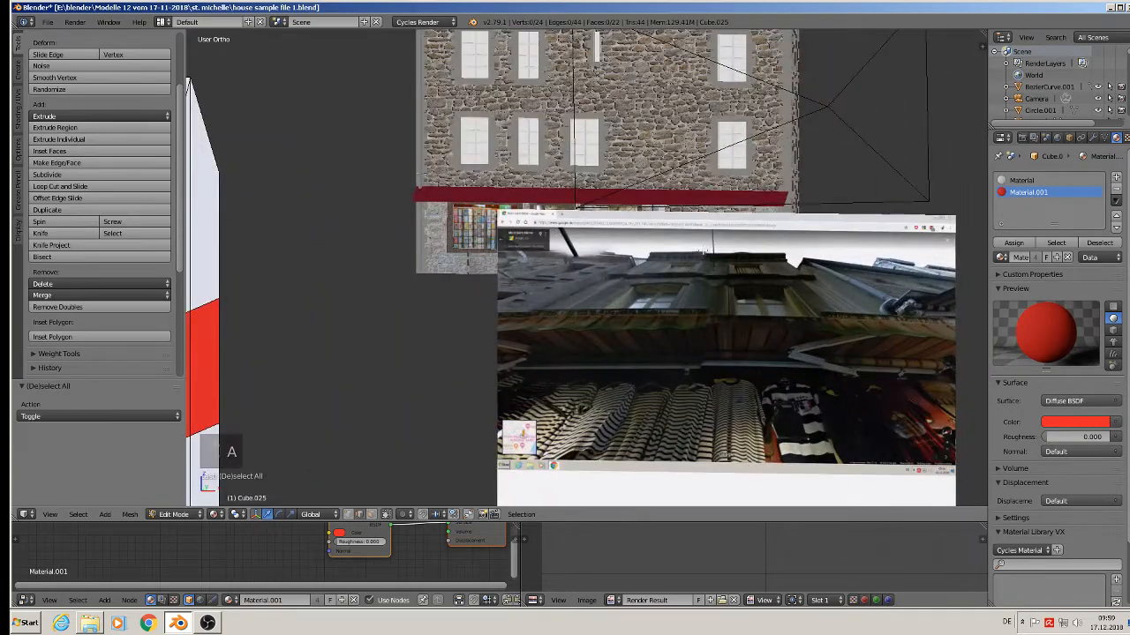
scroll(774, 230, "up", 5)
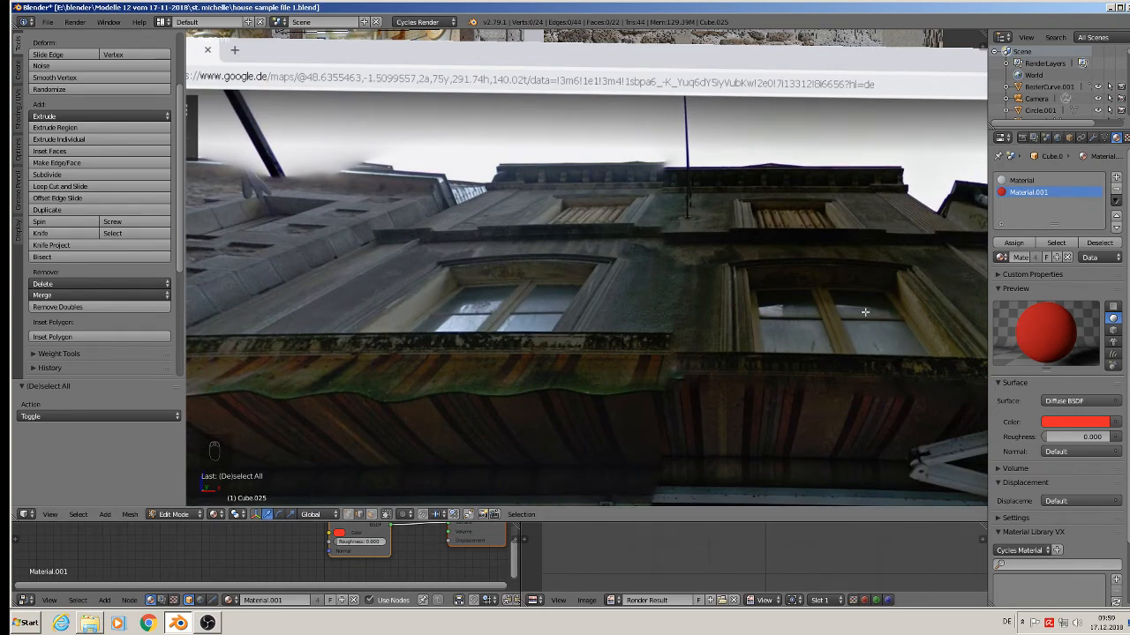
scroll(865, 312, "down", 10)
scroll(528, 209, "up", 2)
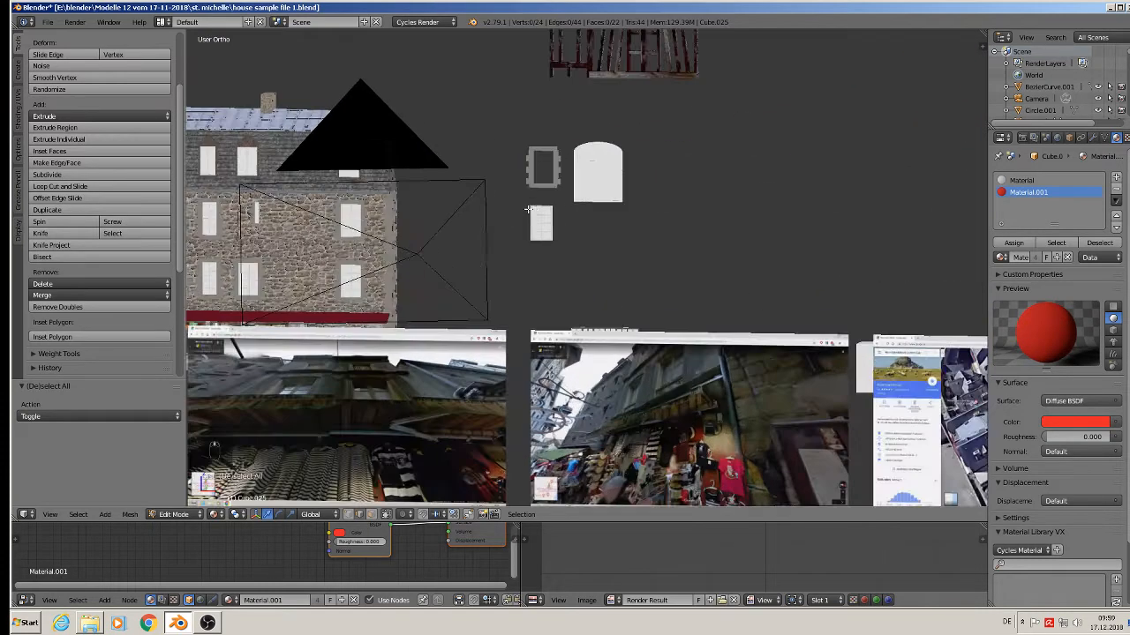
scroll(780, 171, "down", 2)
Duplicate the row of four red arched window blocks and shift the copy about 4.49 units along negative X
middle_click_drag(759, 211, 201, 416, "shift")
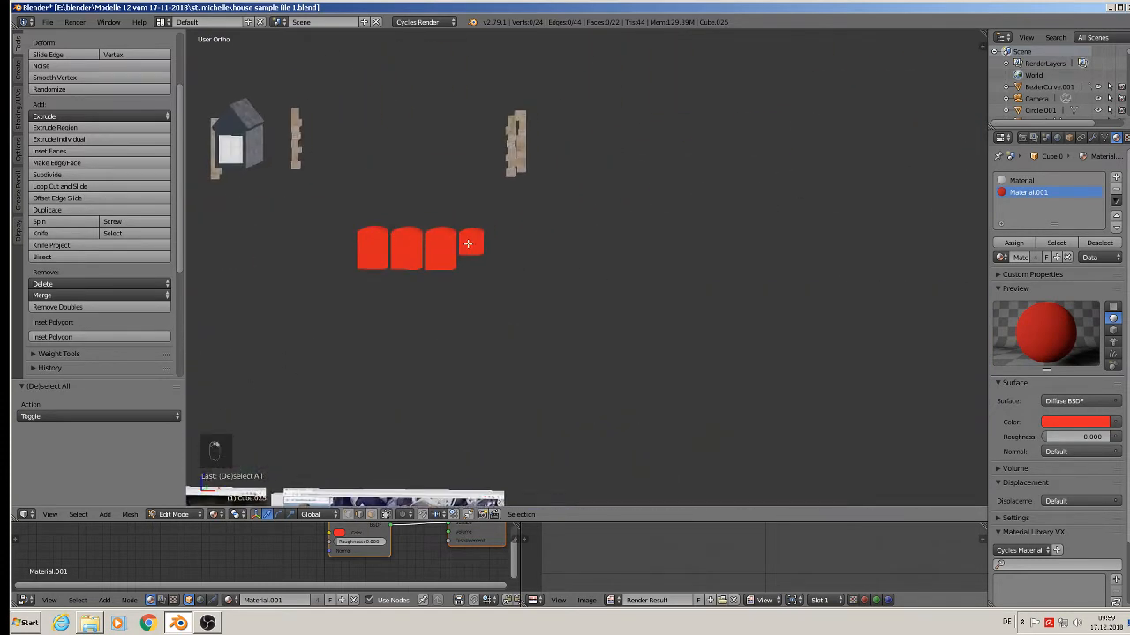
key("Tab")
right_click(434, 243)
middle_click_drag(434, 244, 766, 247)
scroll(437, 323, "down", 2)
scroll(441, 320, "down", 3)
scroll(766, 247, "up", 3)
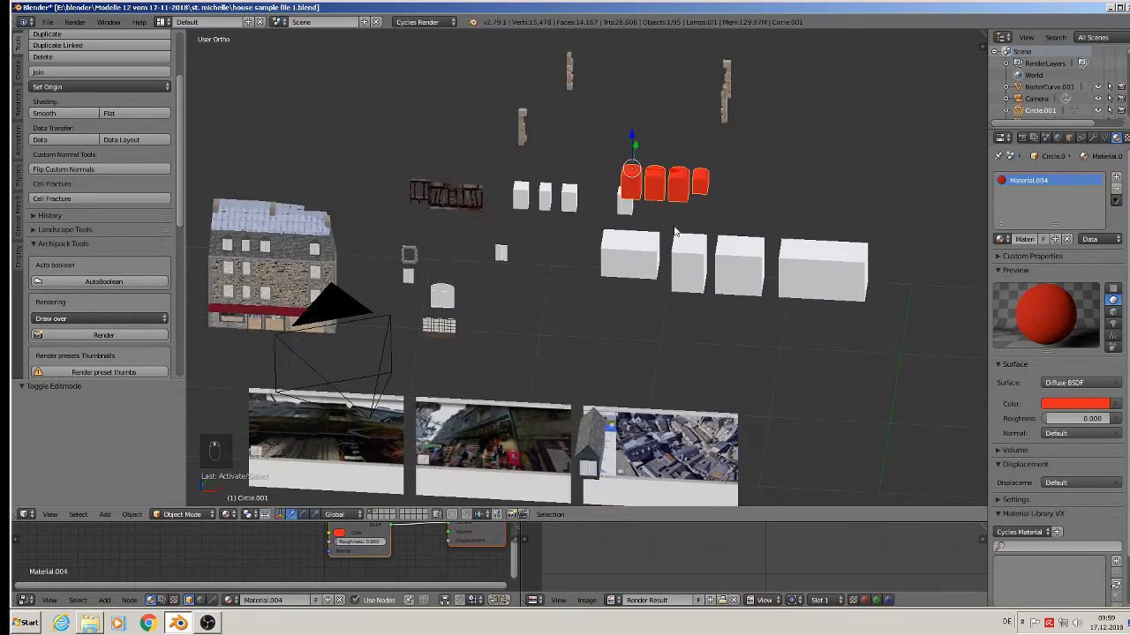
scroll(675, 232, "down", 3)
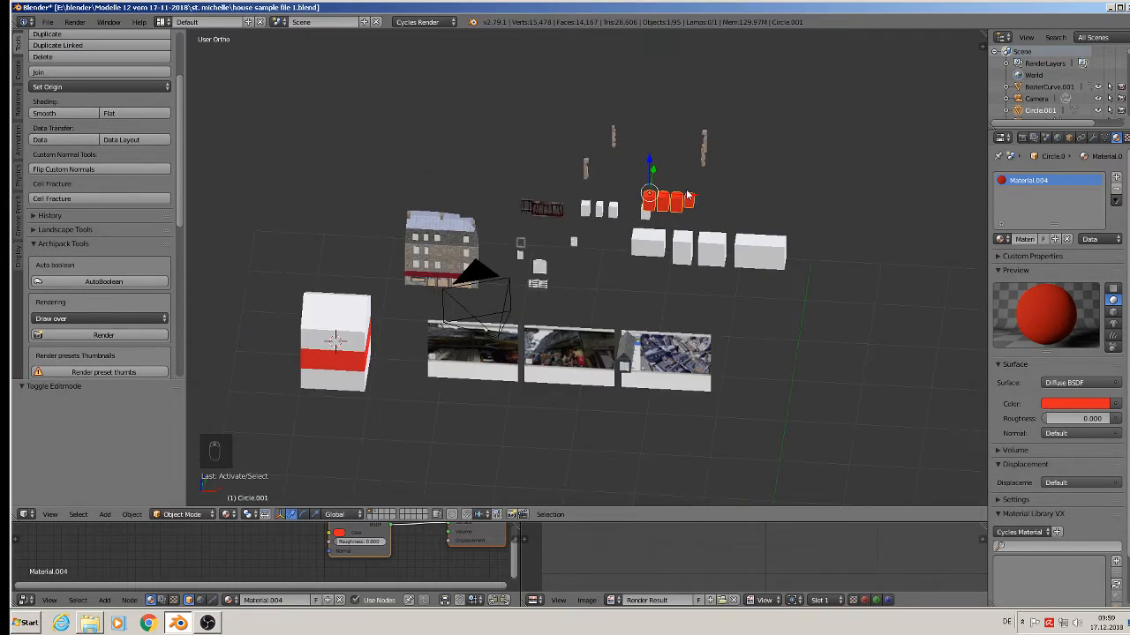
key("shift+d")
key("x")
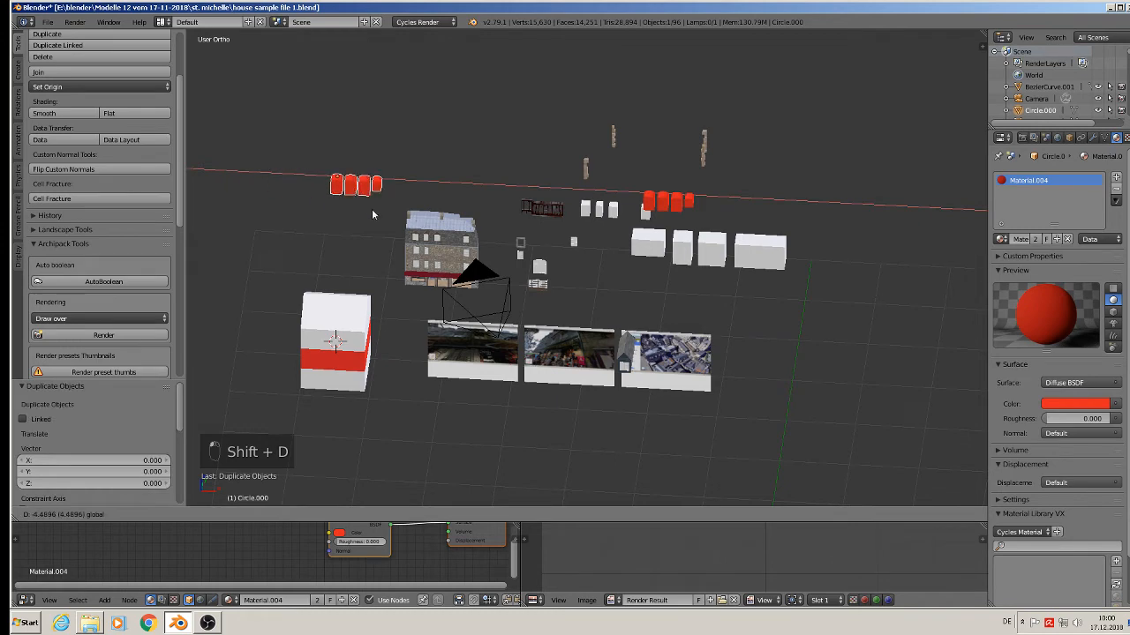
left_click_drag(372, 214, 373, 214)
Move the duplicated window blocks up to the new gabled house, lowering them by 1.434 along Z
middle_click_drag(373, 215, 247, 181)
left_click_drag(390, 179, 245, 255)
left_click_drag(211, 145, 263, 244)
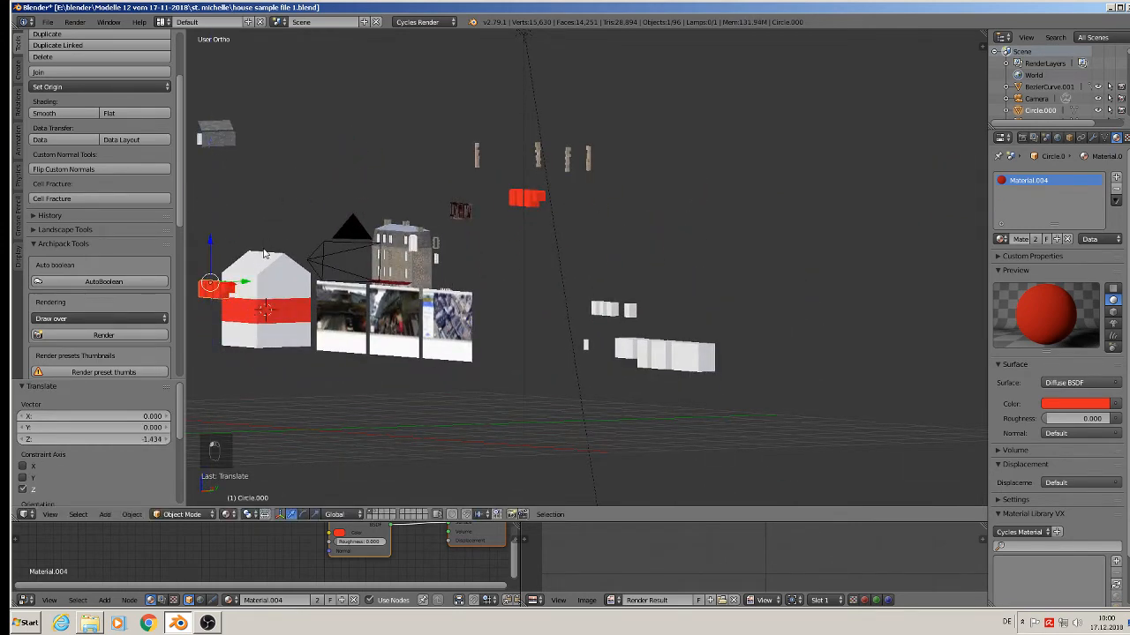
Delete the third and fourth arched blocks from the duplicated window row, keeping only the first two
key("KP_1")
key("KP_Decimal")
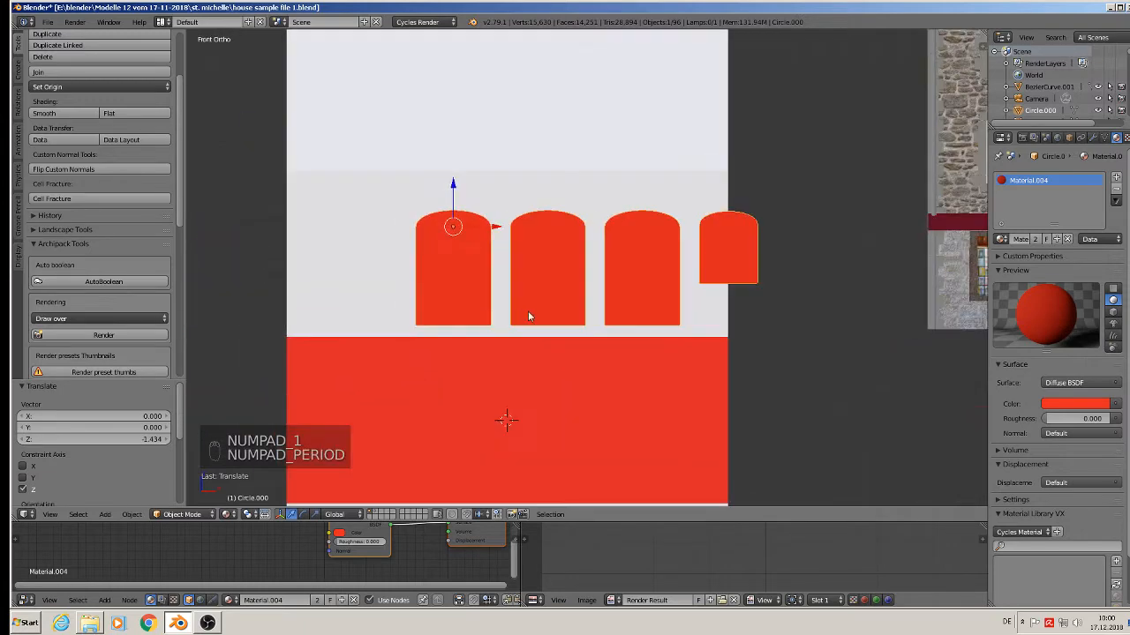
key("Tab")
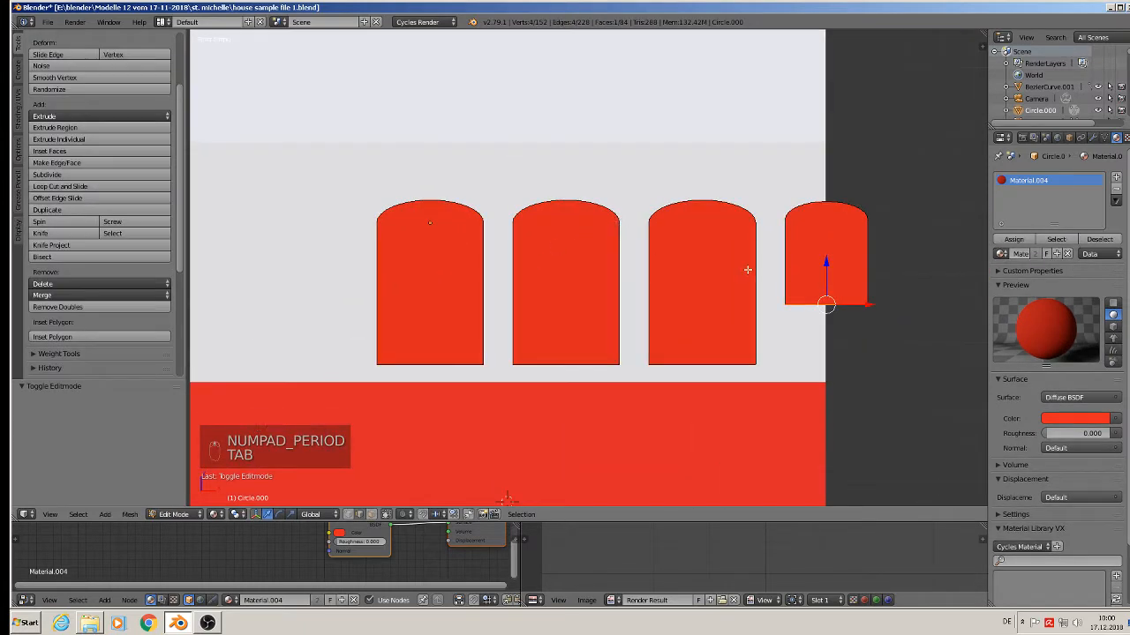
key("l")
middle_click_drag(723, 335, 710, 253)
key("l")
key("l")
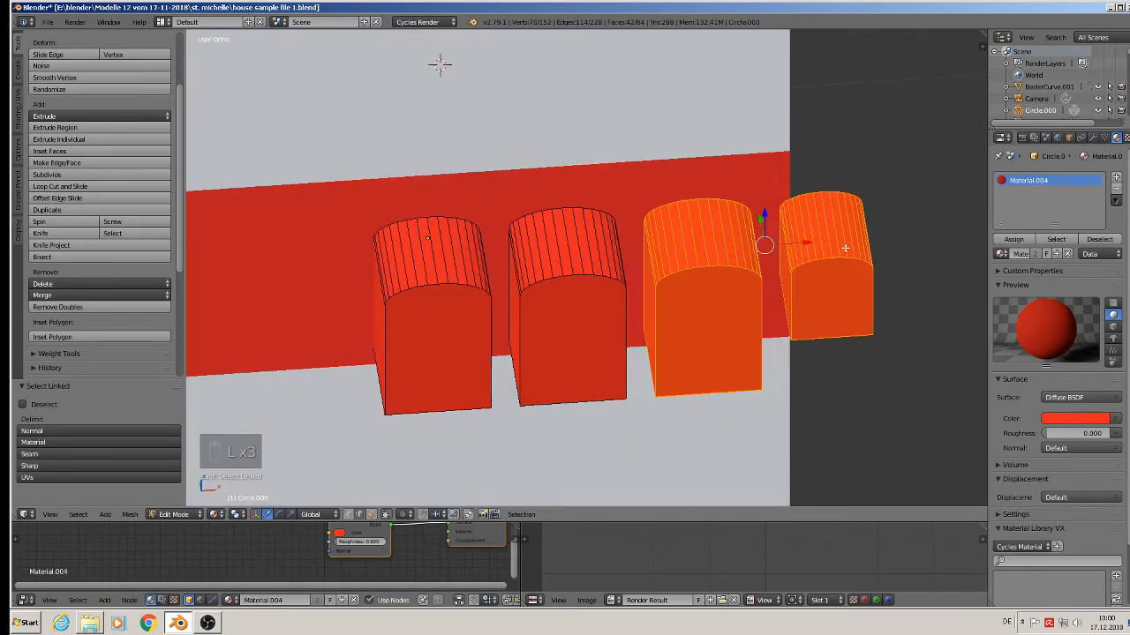
key("x")
left_click(845, 248)
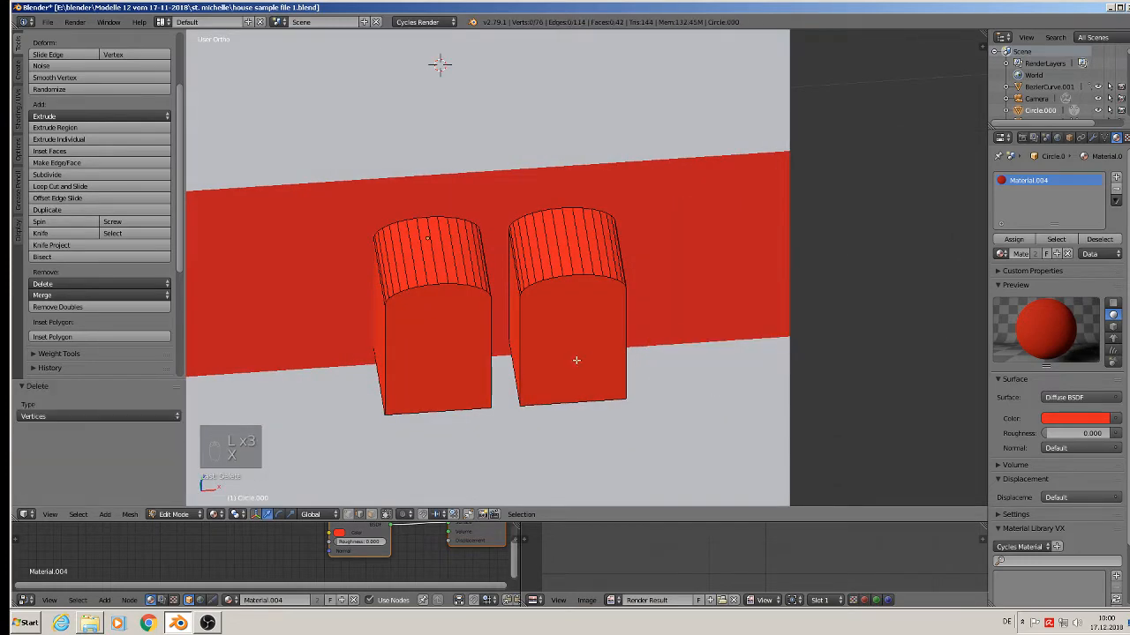
Move the second remaining arched block along positive X to widen the gap between the two windows
middle_click_drag(845, 247, 538, 300)
key("l")
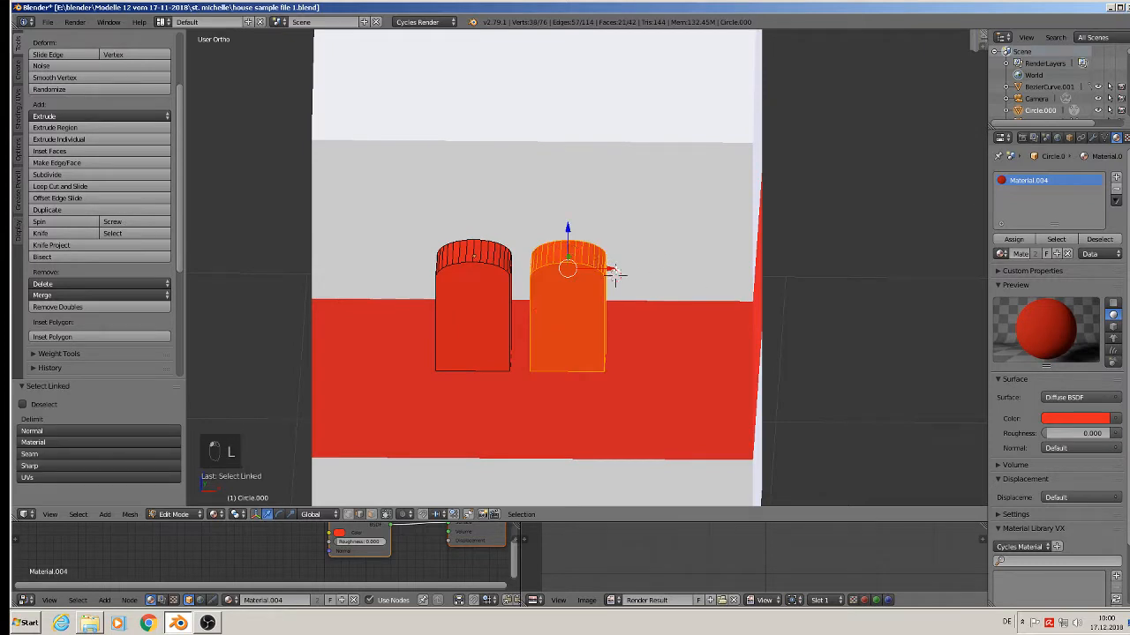
left_click_drag(607, 268, 711, 309)
key("Tab")
Push the two arched blocks into the house's front wall along Y, centre them along X and raise them 0.036 along Z
middle_click_drag(707, 311, 620, 311)
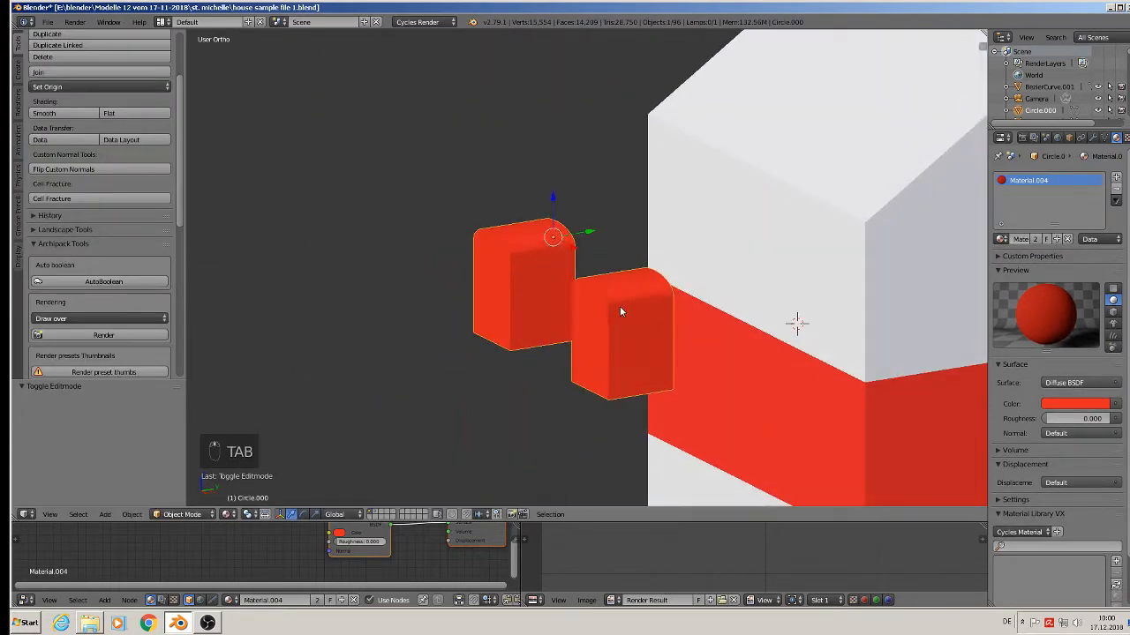
left_click_drag(588, 230, 793, 153)
middle_click_drag(830, 249, 894, 230)
left_click_drag(732, 227, 693, 225)
mouse_move(655, 189)
left_mouse_down()
mouse_move(661, 161)
mouse_move(664, 175)
left_mouse_up()
Examine the upper-floor windows in the street-level reference photos and compare them with the new house
scroll(795, 317, "down", 8)
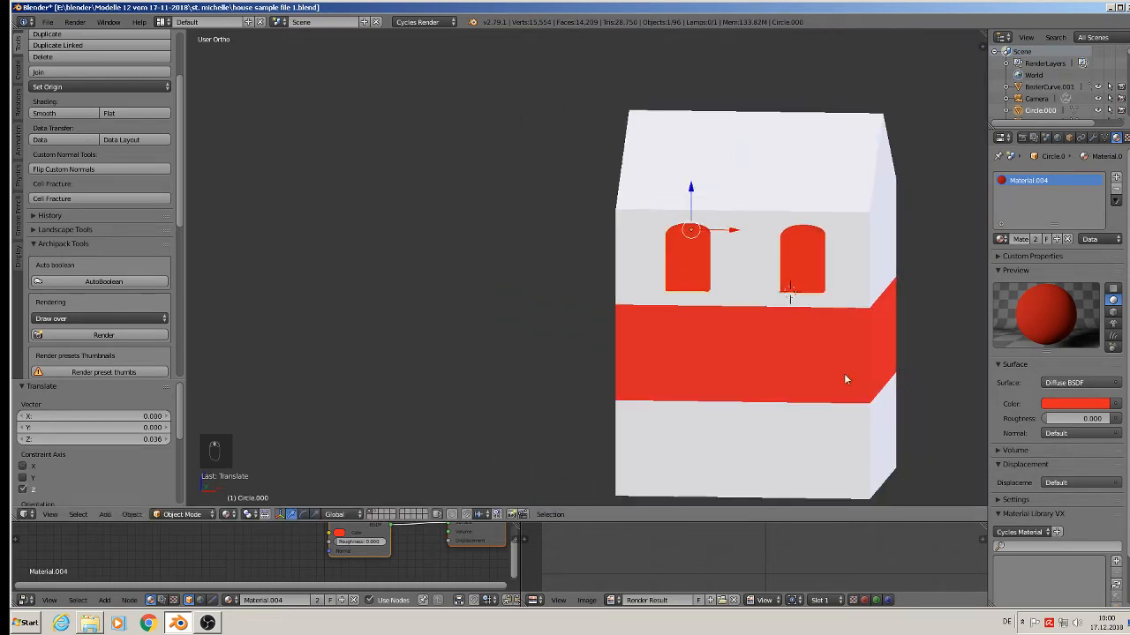
middle_click_drag(853, 247, 774, 231, "shift")
scroll(389, 207, "up", 6)
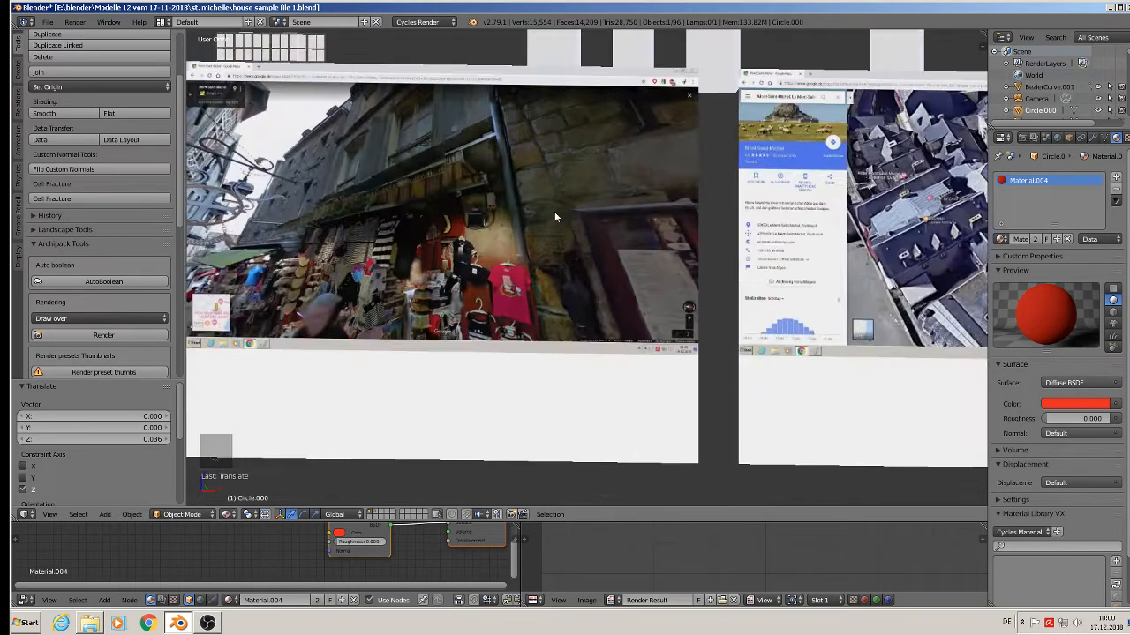
middle_click_drag(367, 180, 797, 164, "shift")
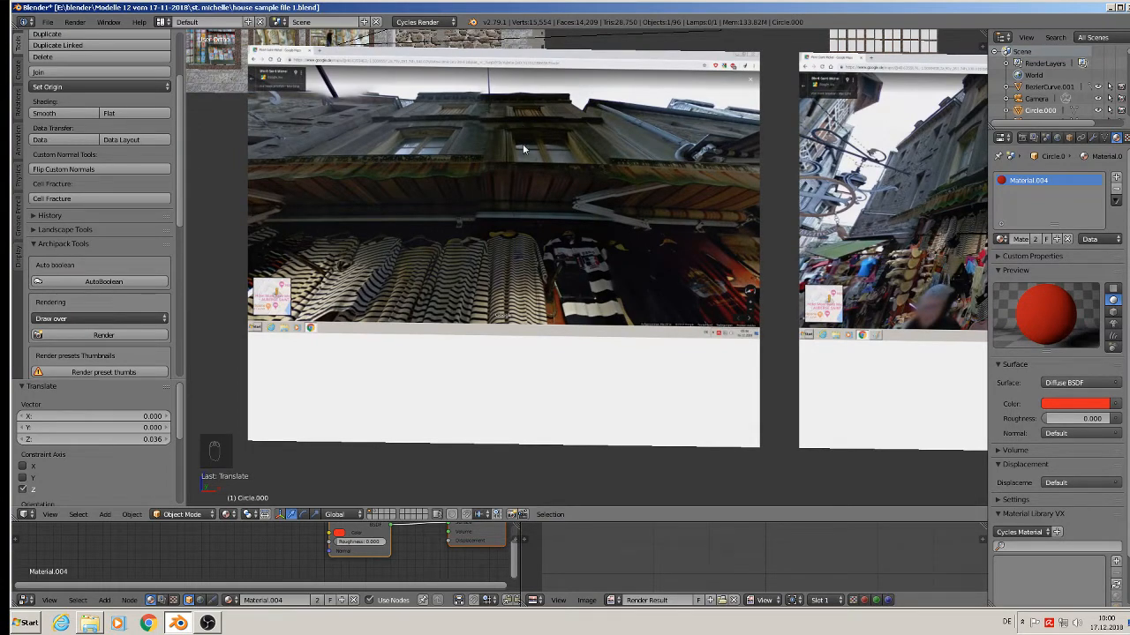
scroll(404, 438, "down", 4)
middle_click_drag(384, 417, 900, 253, "shift")
middle_click_drag(684, 177, 642, 340, "shift")
scroll(567, 390, "up", 1)
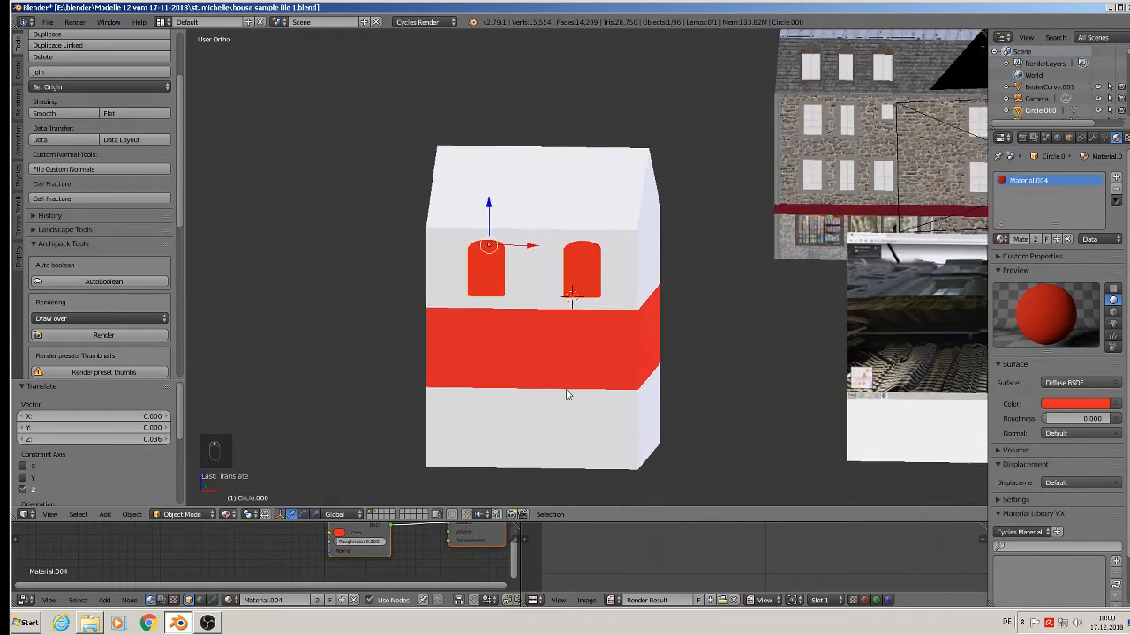
Duplicate both arched blocks within the mesh and lower the copies by 0.362 along Z into the red band
key("Tab")
key("a")
key("a")
key("a")
key("a")
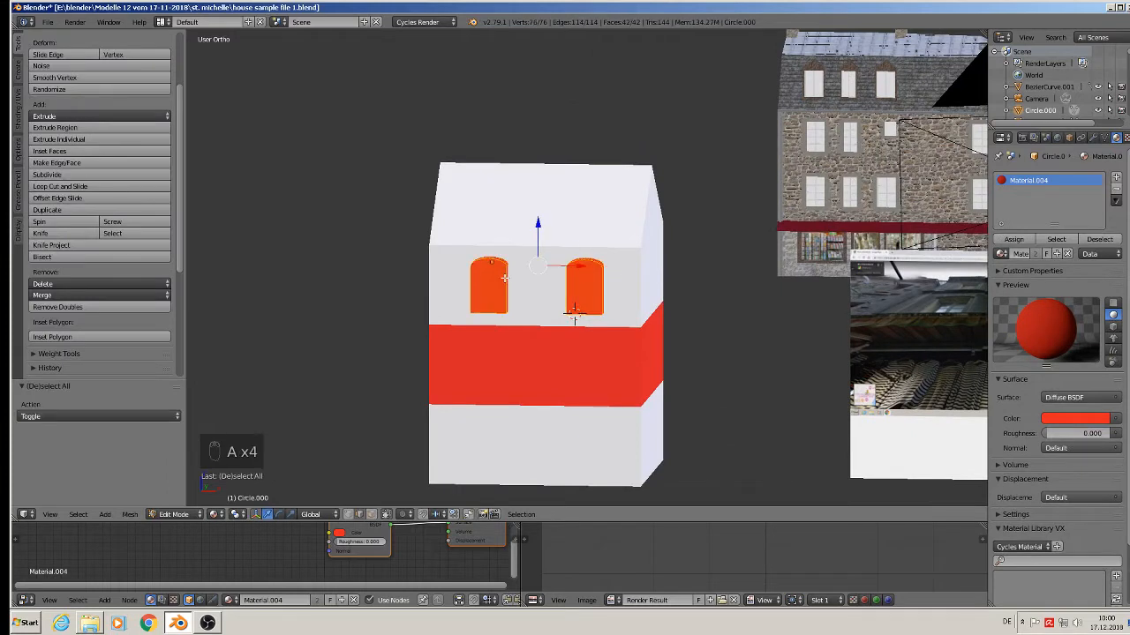
key("shift+d")
right_click(574, 314)
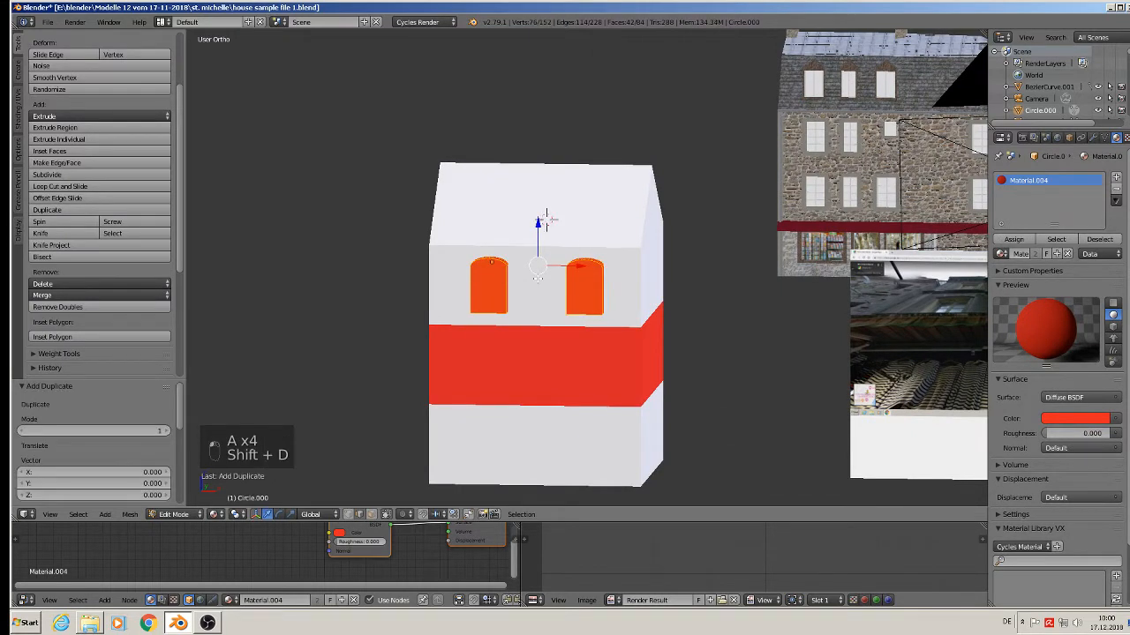
key("shift+d")
key("z")
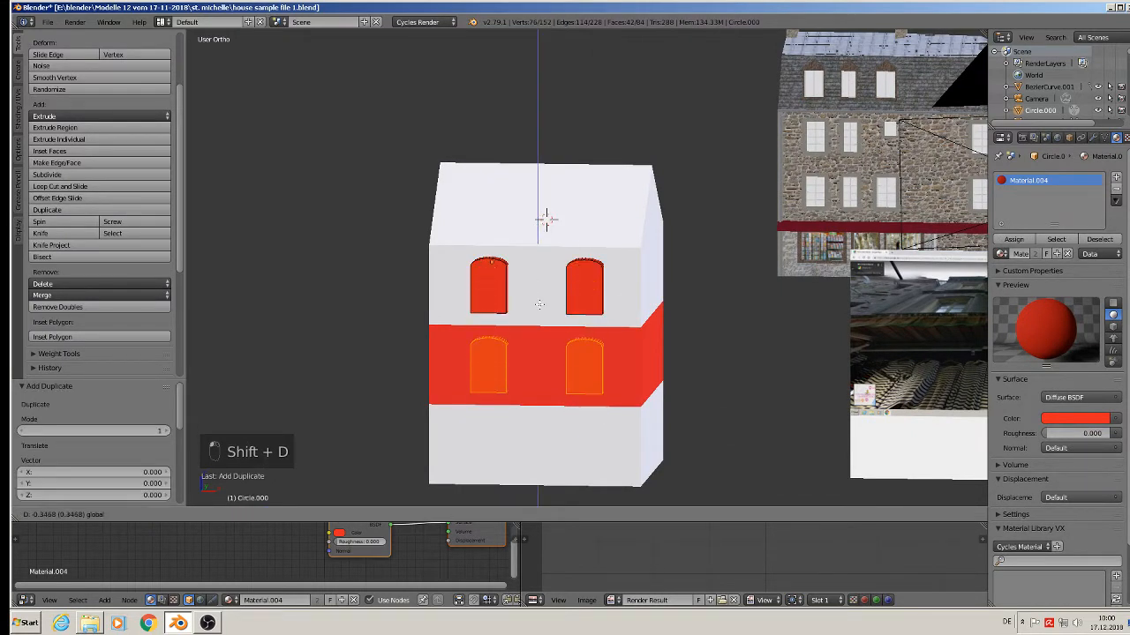
left_click(539, 311)
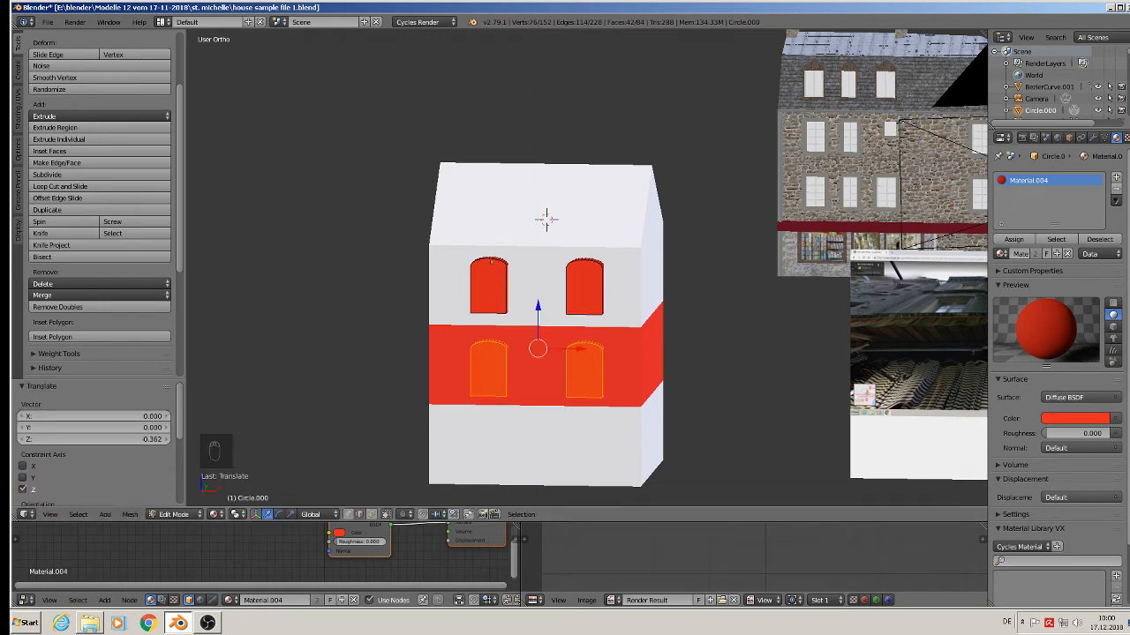
Add a second material slot with the existing white "Material" and assign it to the lower pair of arched blocks
left_click(1116, 177)
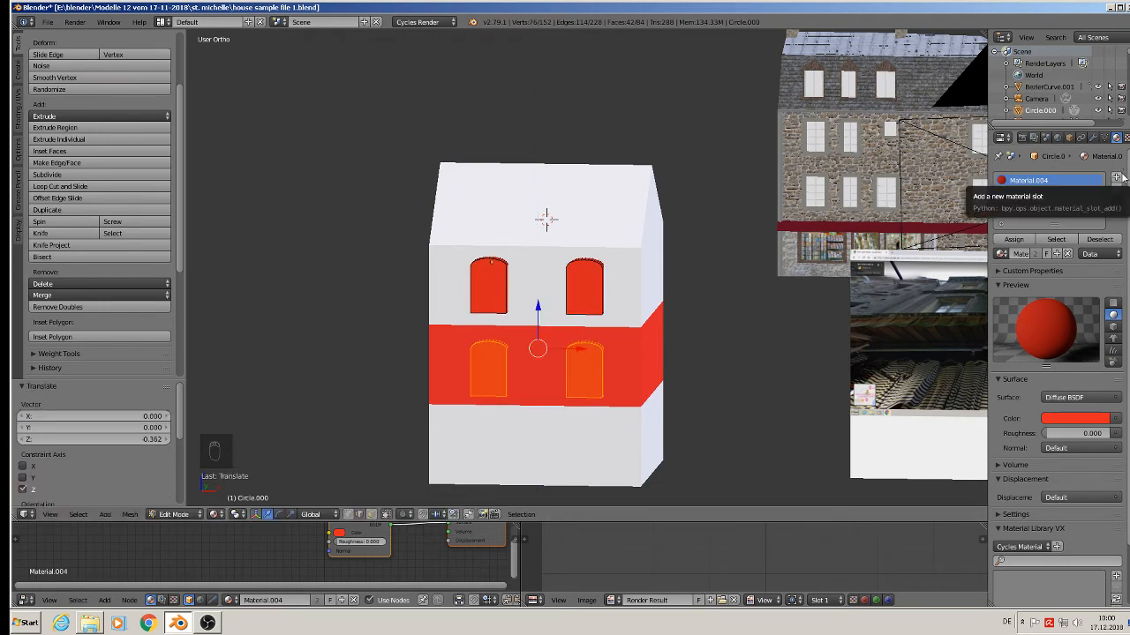
left_click(1000, 257)
type("ma")
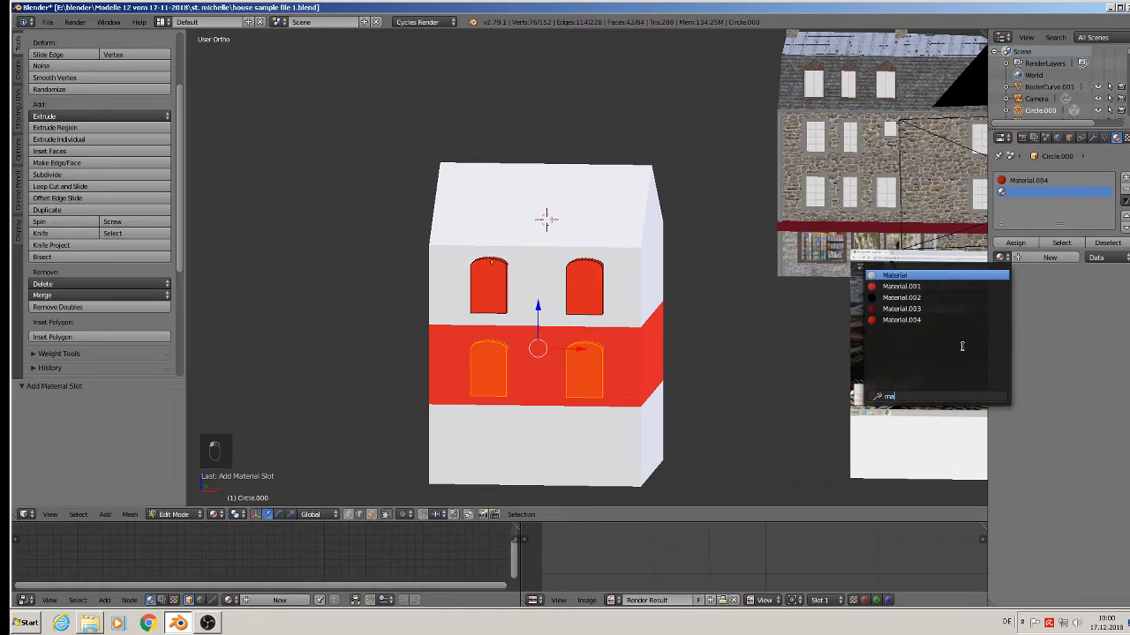
left_click(948, 276)
left_click(1013, 242)
key("Tab")
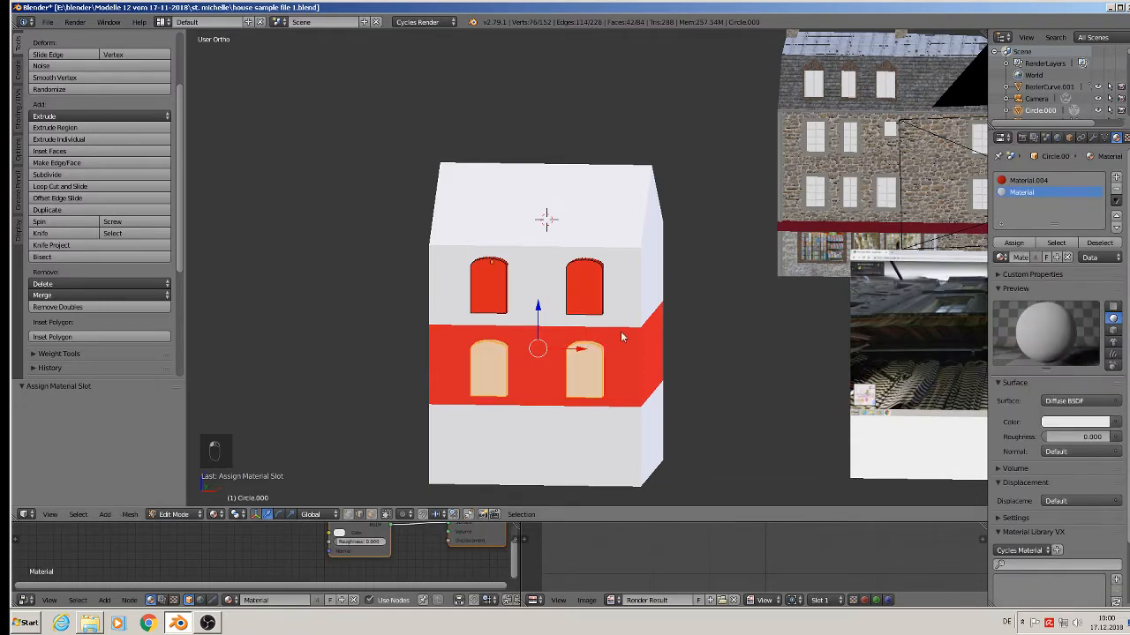
Nudge the lower pair of arched blocks slightly down along Z within the red band
middle_click_drag(556, 413, 572, 406)
key("Tab")
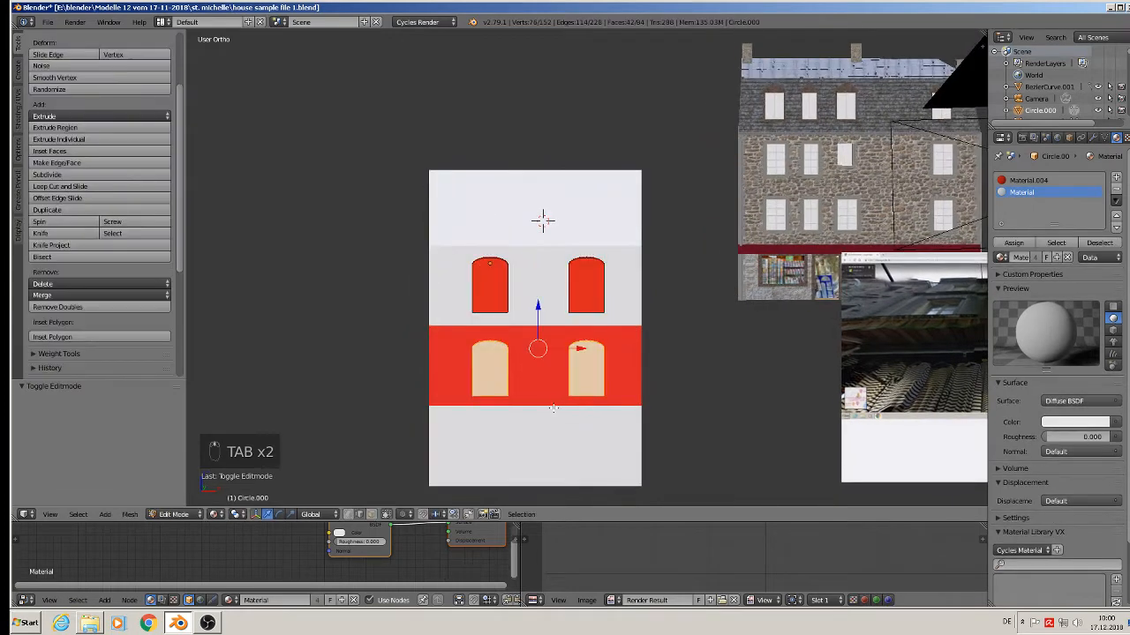
left_click_drag(537, 306, 538, 311)
middle_click_drag(537, 310, 563, 315)
key("Tab")
scroll(563, 314, "up", 1)
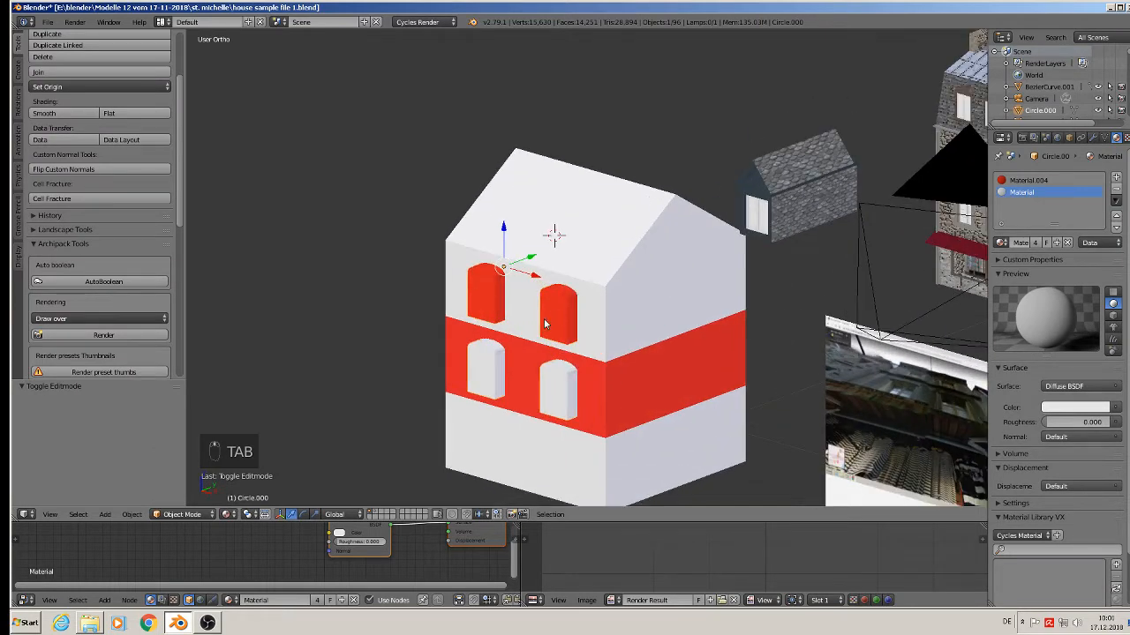
Apply rotation and scale to the window blocks and to the gabled house
left_click(131, 516)
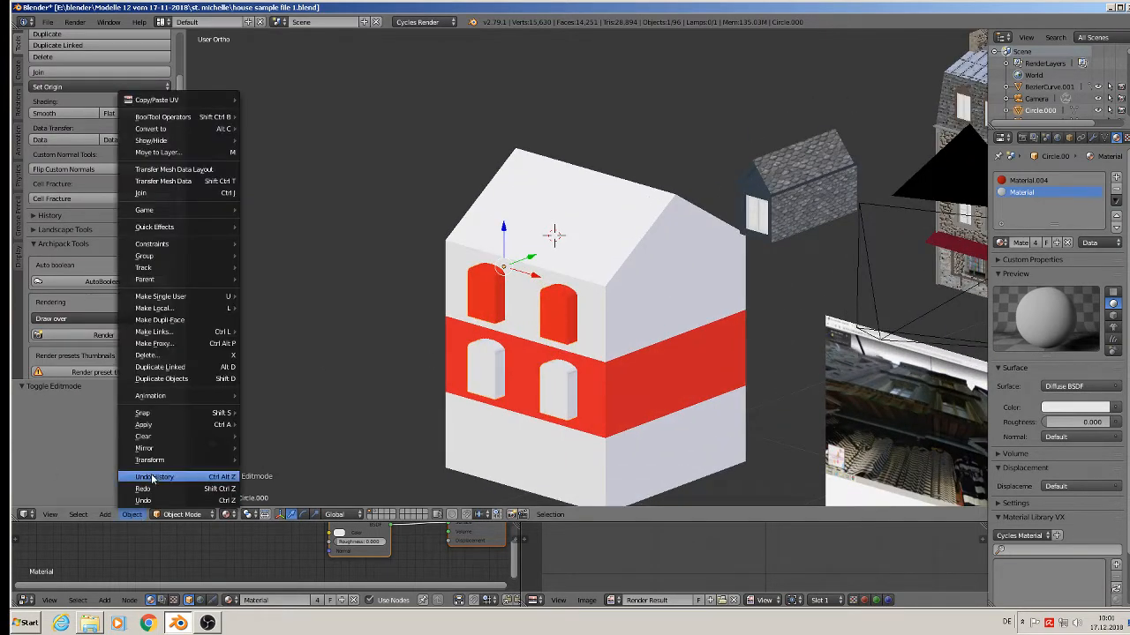
mouse_move(157, 425)
left_click(353, 465)
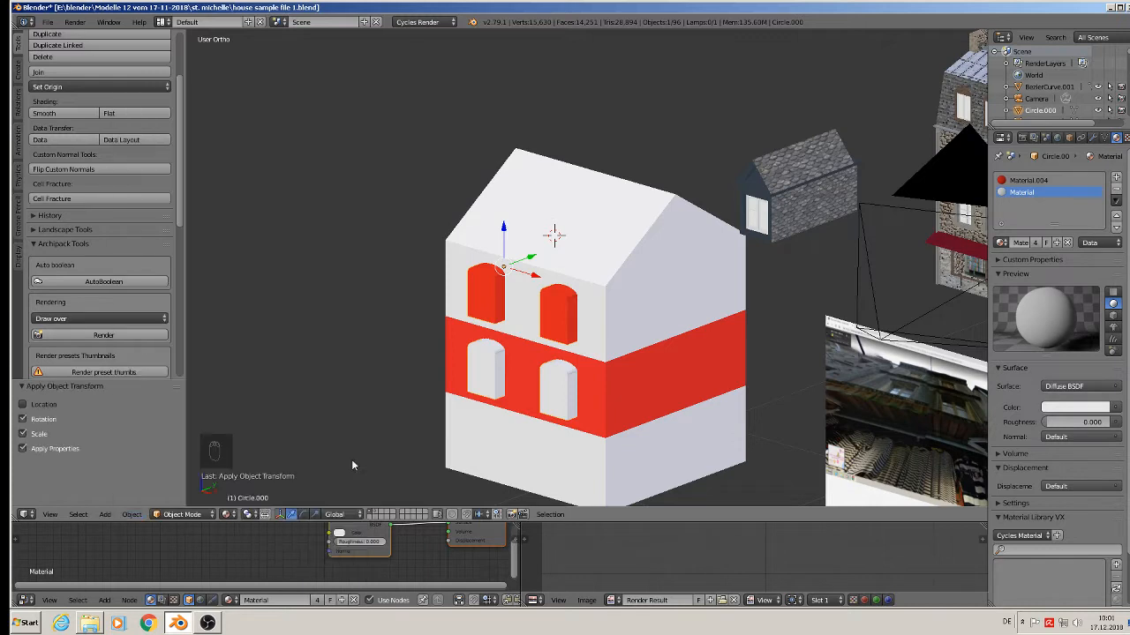
left_click(614, 228)
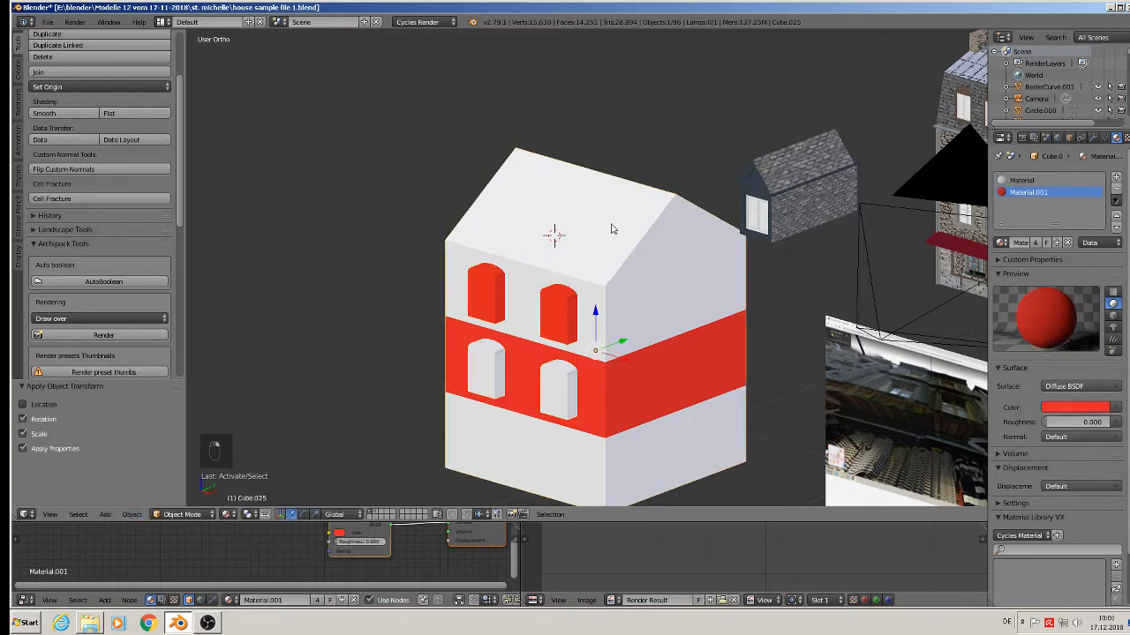
left_click(132, 516)
mouse_move(185, 426)
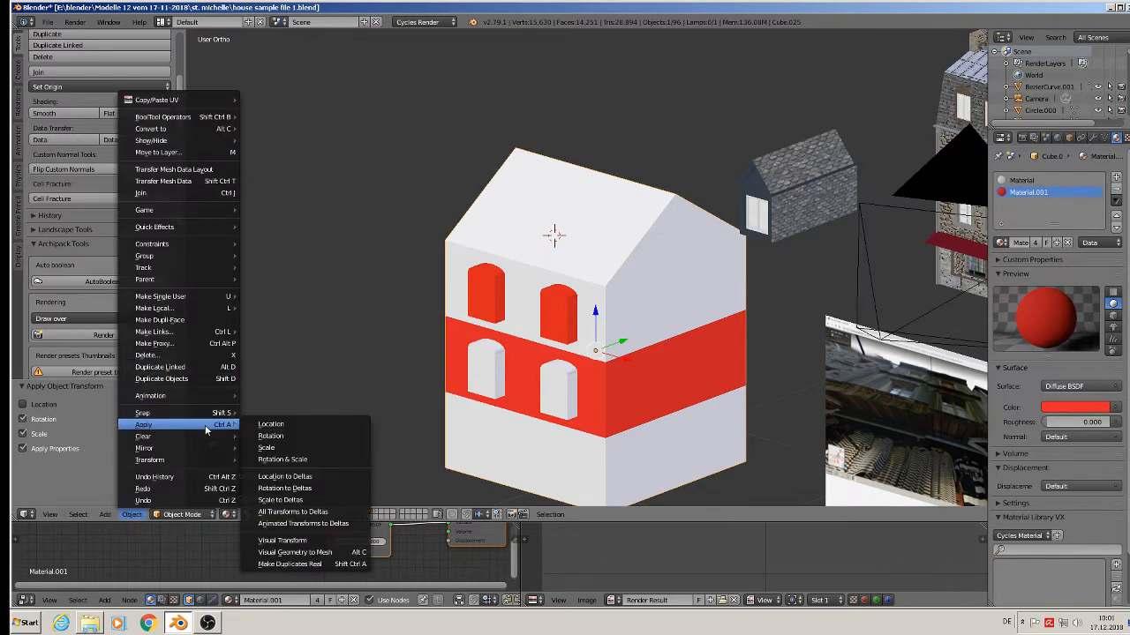
left_click(314, 463)
Cut the window openings into the house with a Boolean Difference modifier using Circle.000, and apply the modifier
right_click(556, 321)
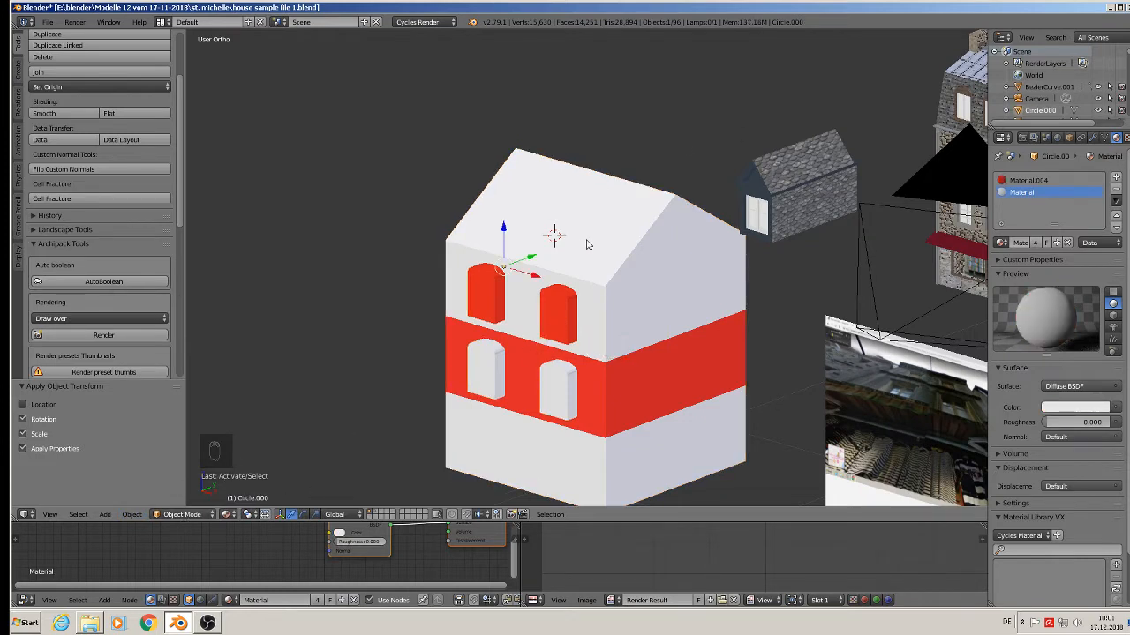
right_click(588, 244)
left_click(1091, 138)
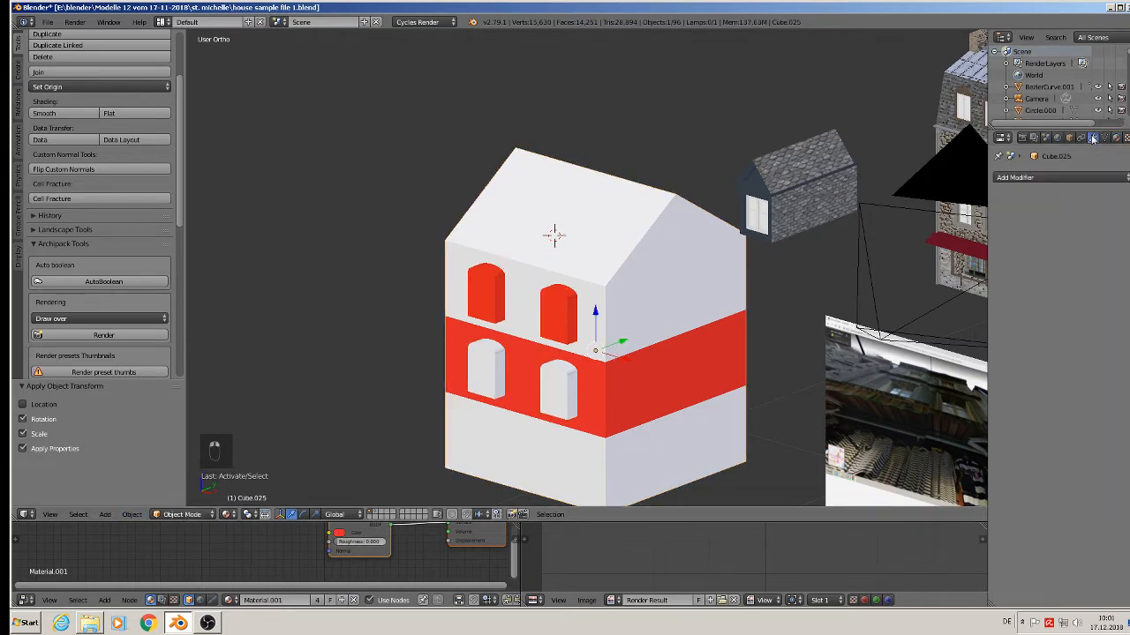
left_click(1011, 181)
left_click(913, 232)
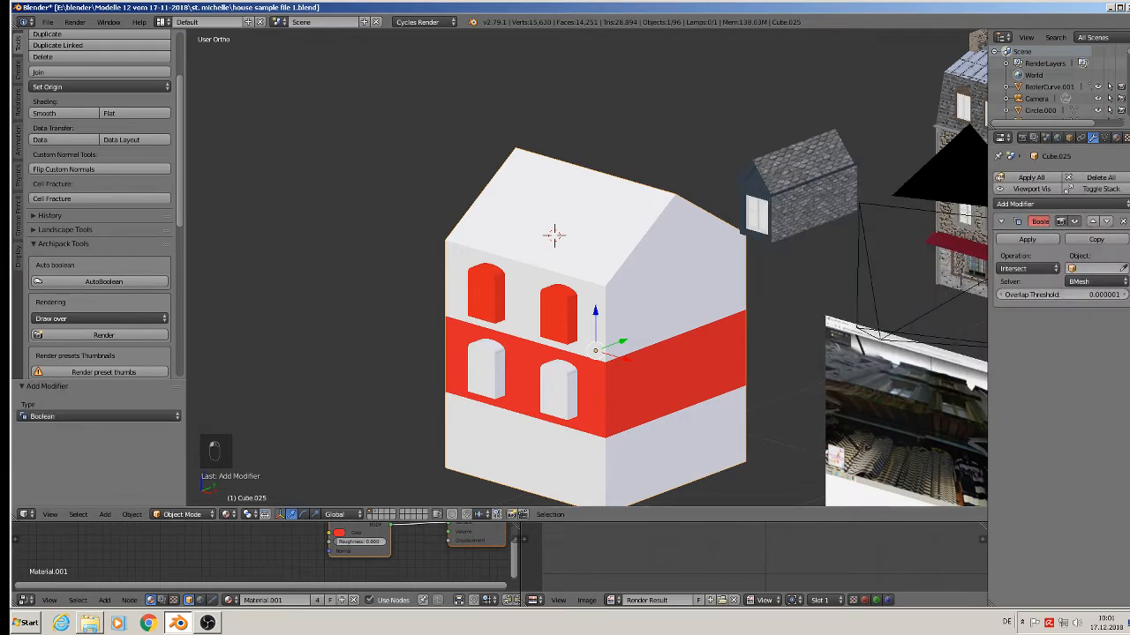
left_click(1096, 268)
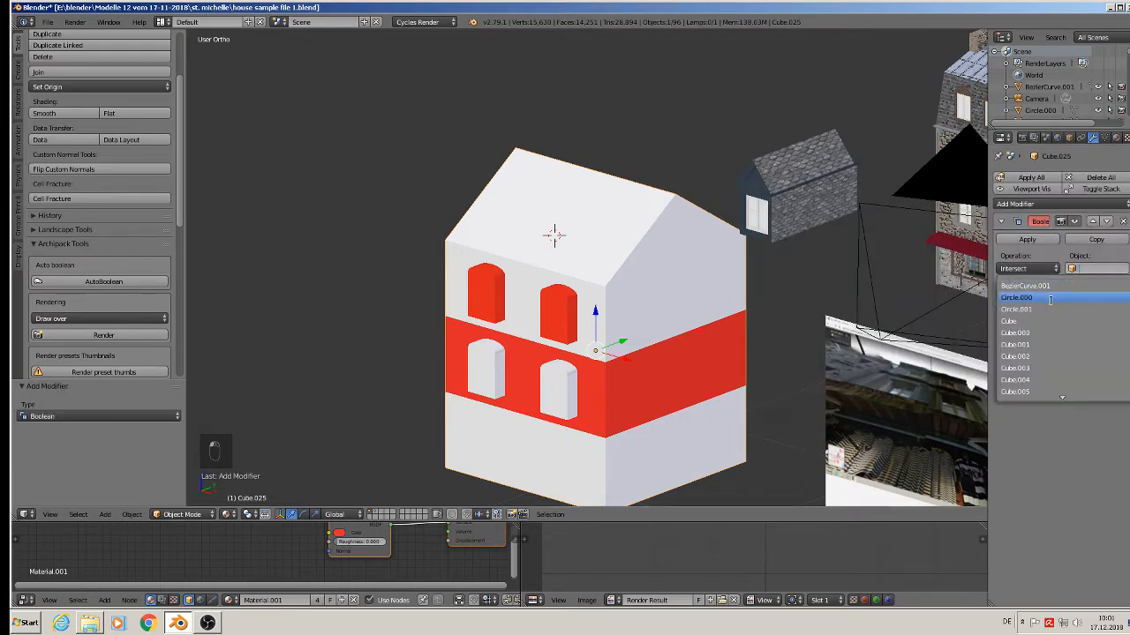
left_click(1050, 298)
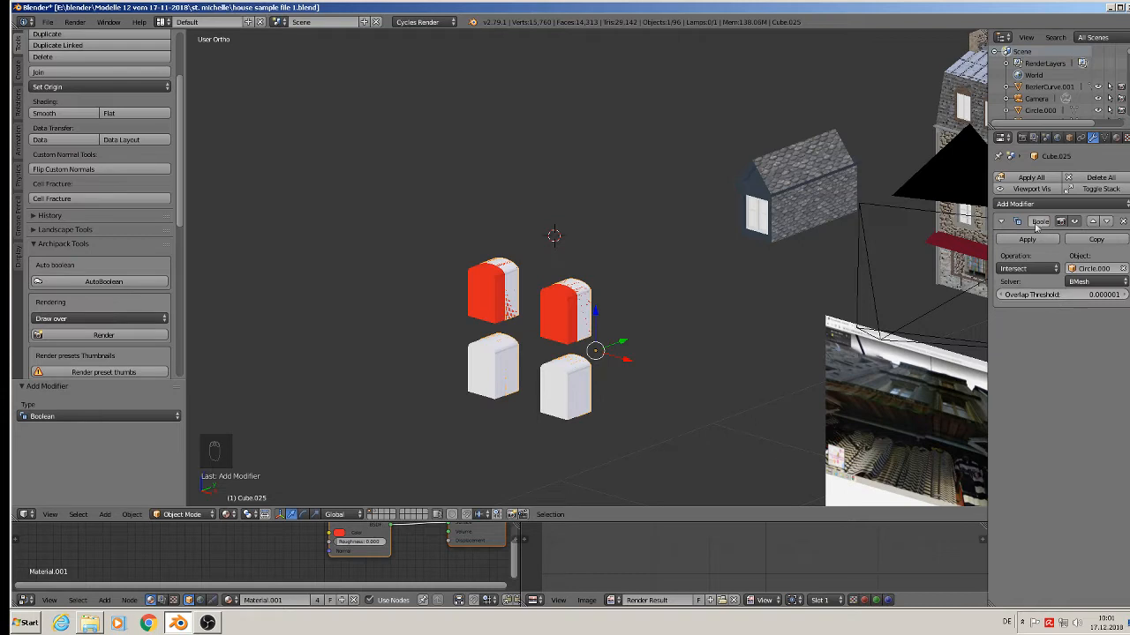
left_click(1028, 268)
left_click(1031, 227)
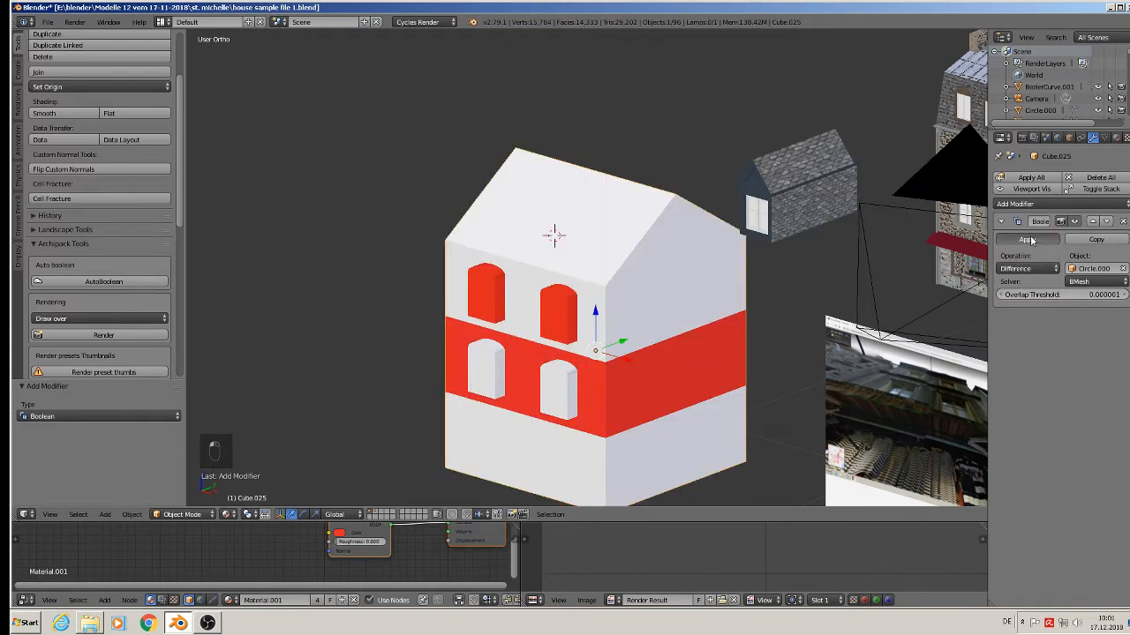
left_click(1027, 239)
Move the window cutter blocks 1.665 along negative X, clear of the house, to expose the recesses
right_click(549, 308)
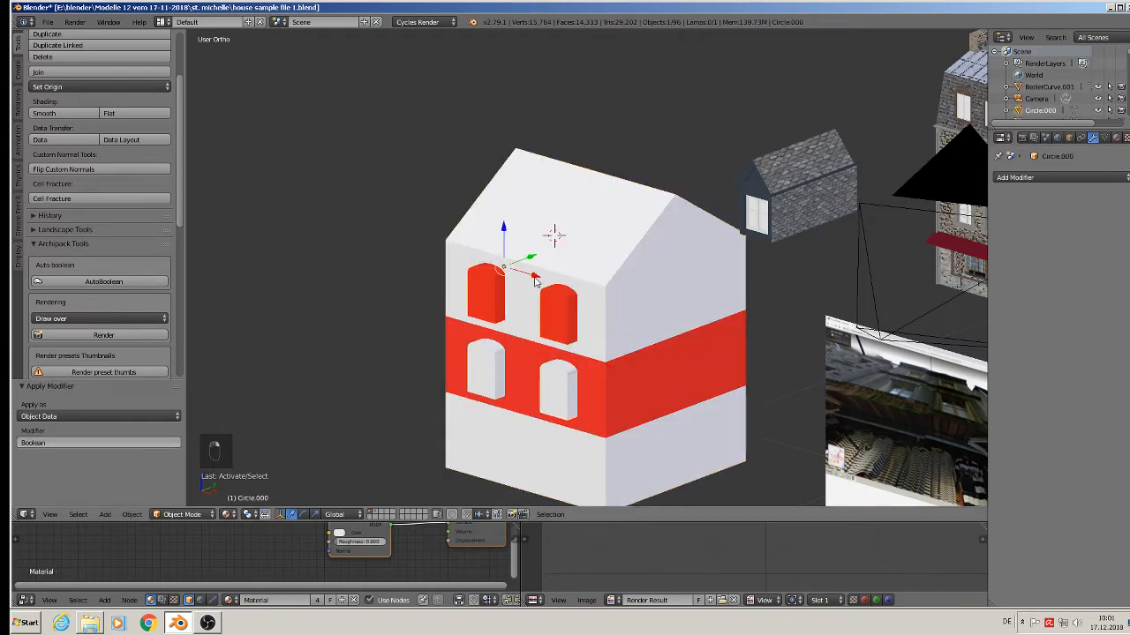
key("g")
key("x")
left_click(274, 248)
middle_click_drag(273, 248, 397, 284)
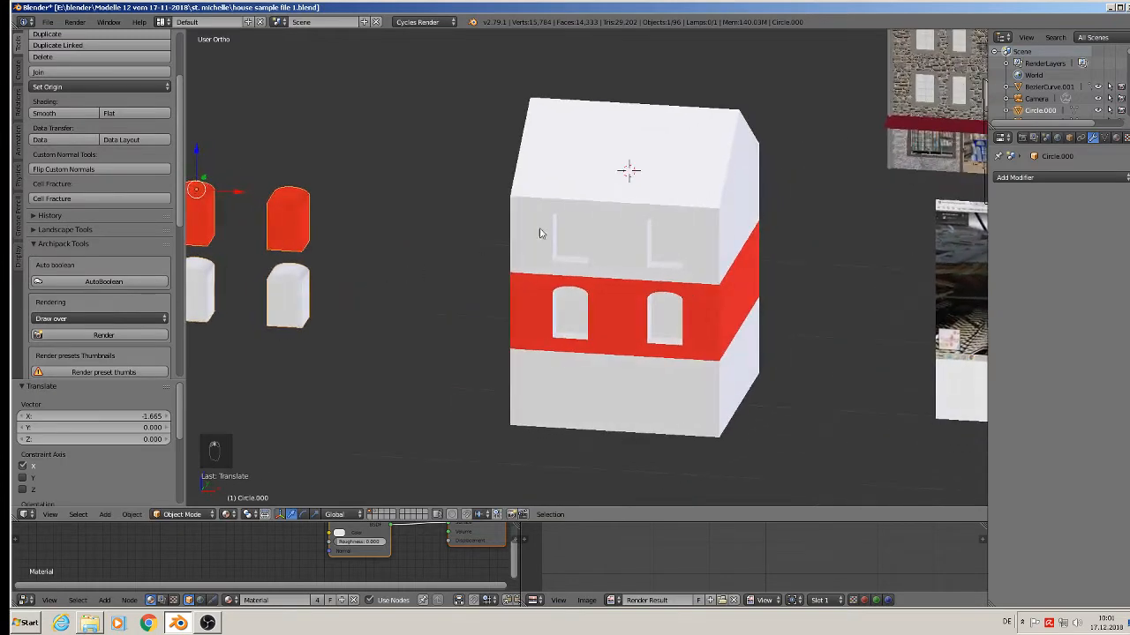
scroll(593, 223, "up", 2)
scroll(599, 252, "down", 2)
Open the gabled house mesh for editing in face selection mode, around its four arched window recesses
right_click(589, 262)
scroll(586, 260, "up", 2)
key("Tab")
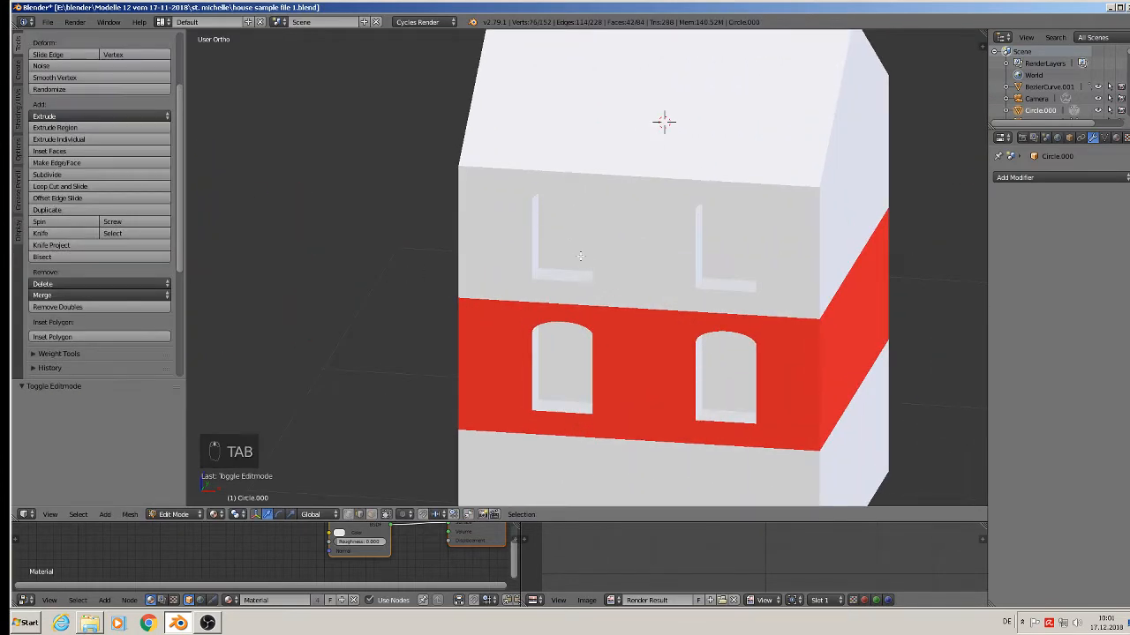
key("Tab")
key("Tab")
scroll(602, 257, "up", 2)
middle_click_drag(596, 291, 560, 274)
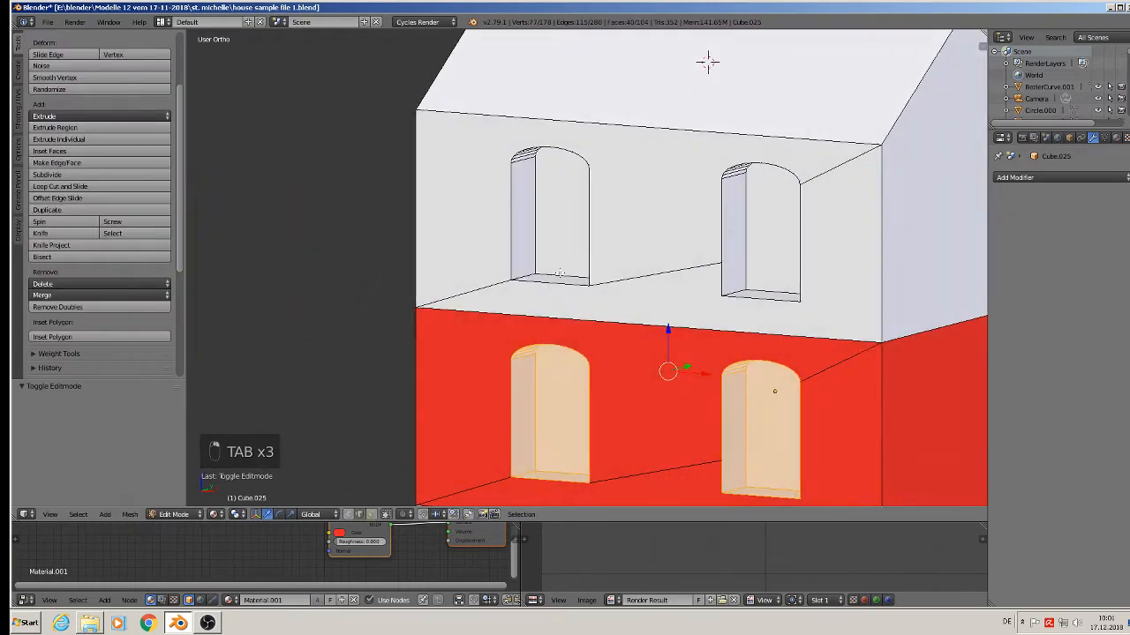
left_click(371, 515)
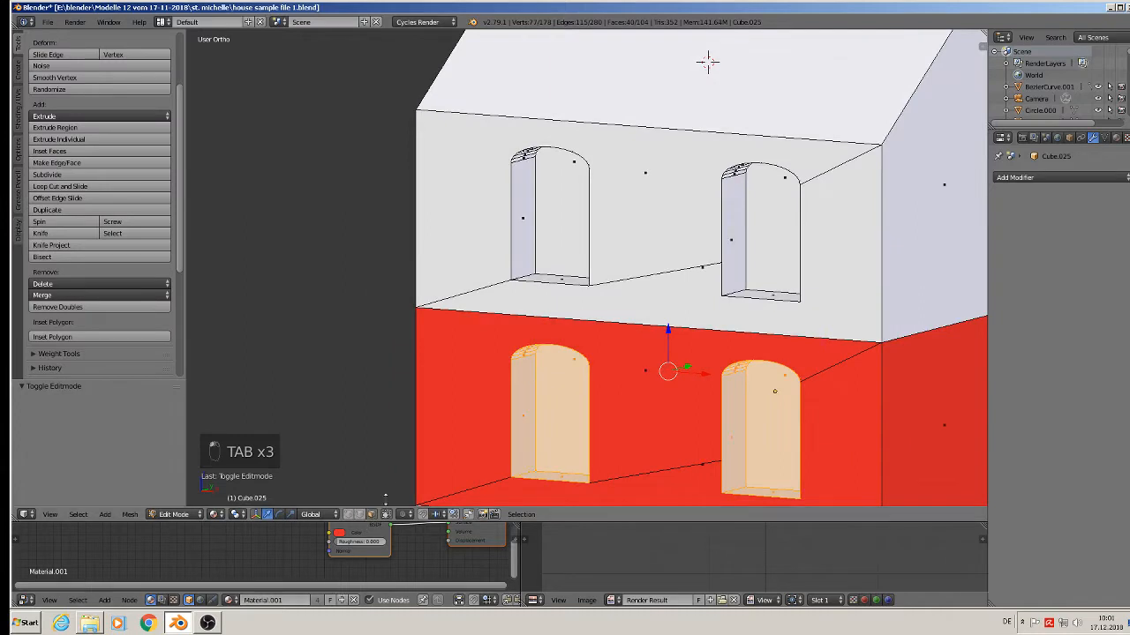
Select the back faces of all four window recesses and move them -0.065 along Y to make the recesses shallower
right_click(585, 403)
right_click(776, 400, "shift")
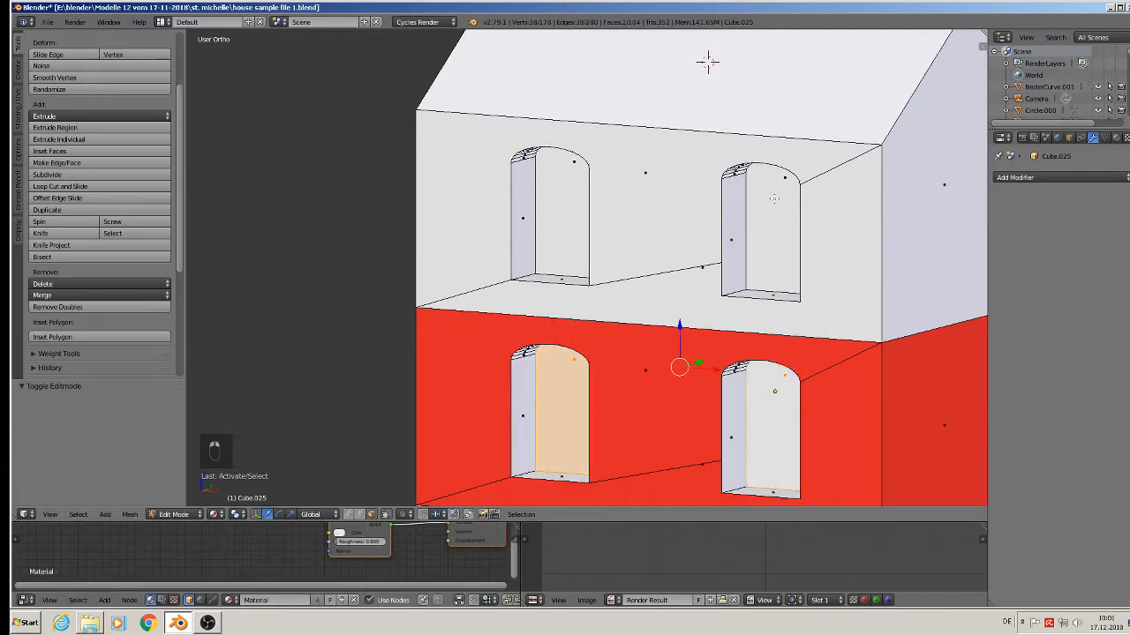
right_click(774, 198, "shift")
right_click(550, 180, "shift")
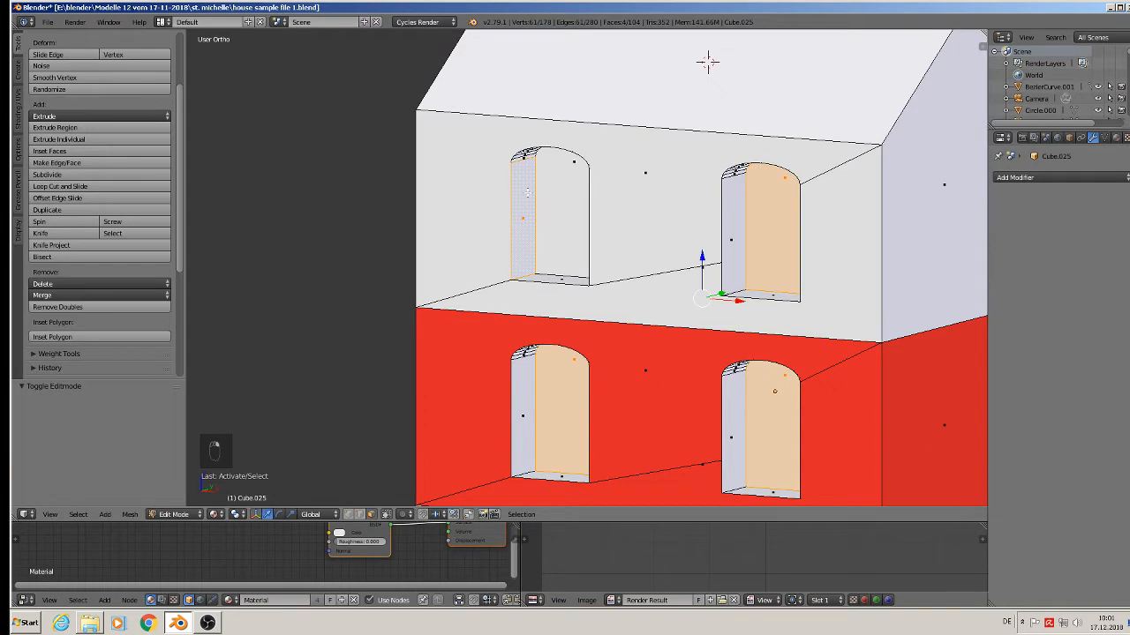
right_click(527, 192, "shift")
right_click(572, 171, "shift")
middle_click_drag(677, 225, 584, 286)
left_click_drag(722, 259, 687, 273)
middle_click_drag(687, 274, 782, 283)
Delete only the faces at the back of the four window recesses and return to Object Mode
key("x")
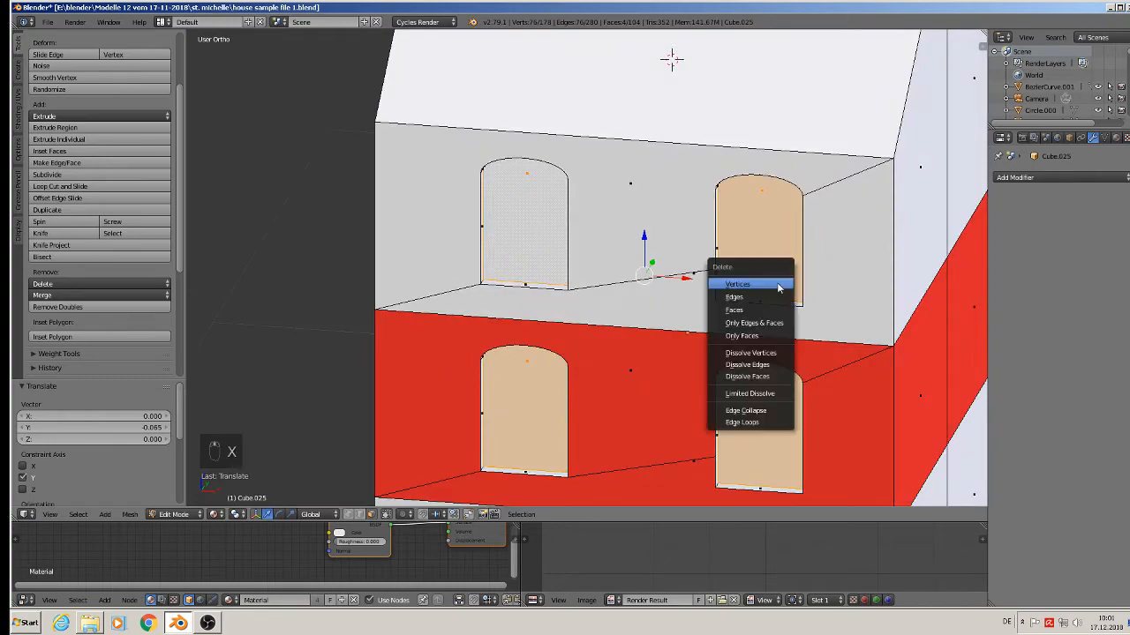
left_click(749, 338)
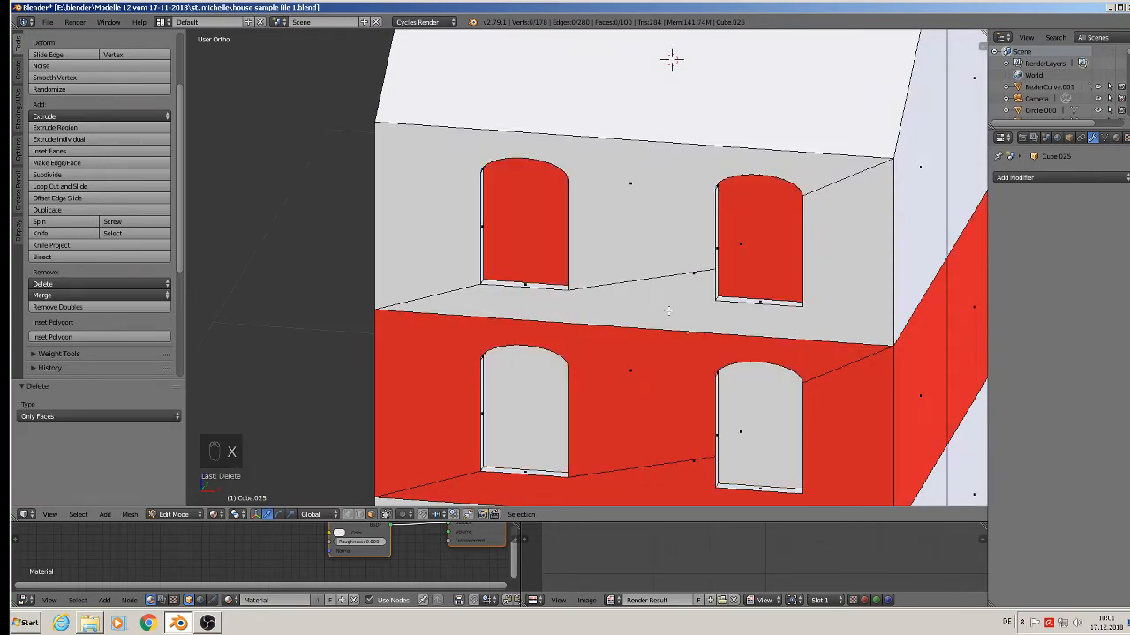
mouse_move(675, 305)
middle_mouse_down()
mouse_move(626, 262)
mouse_move(743, 279)
mouse_move(695, 306)
middle_mouse_up()
scroll(695, 306, "down", 3)
middle_click_drag(732, 351, 544, 336)
scroll(837, 438, "down", 3)
key("Tab")
Set the origin of the separate arched window model to its geometry
scroll(623, 282, "down", 2)
scroll(897, 109, "up", 2)
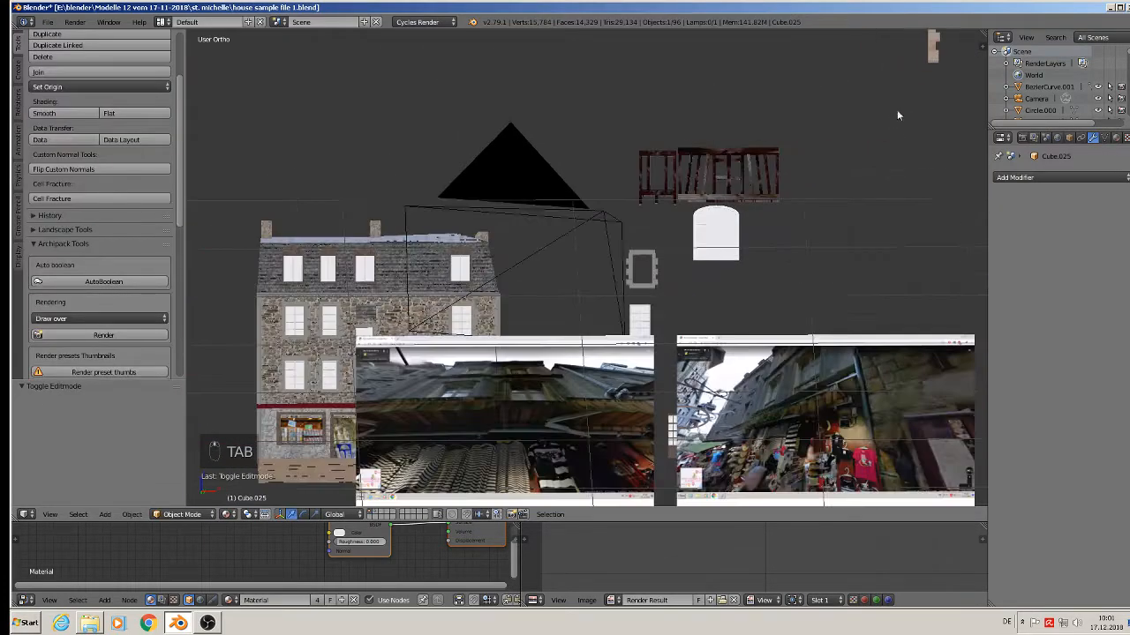
scroll(811, 202, "up", 2)
right_click(647, 299)
scroll(673, 298, "up", 6)
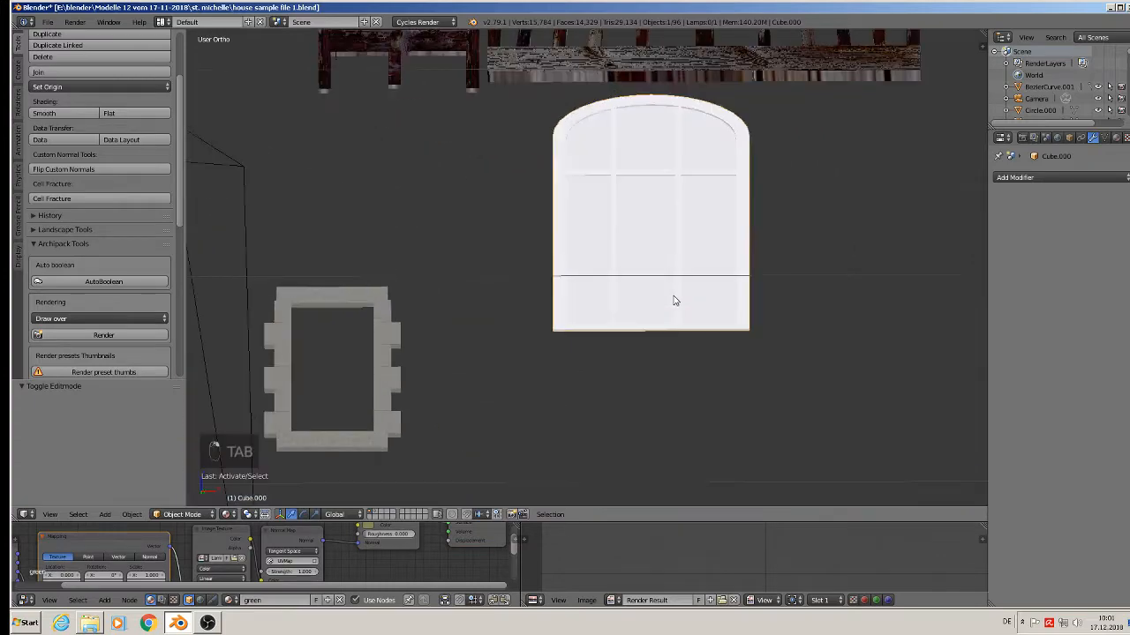
middle_click_drag(673, 297, 615, 326)
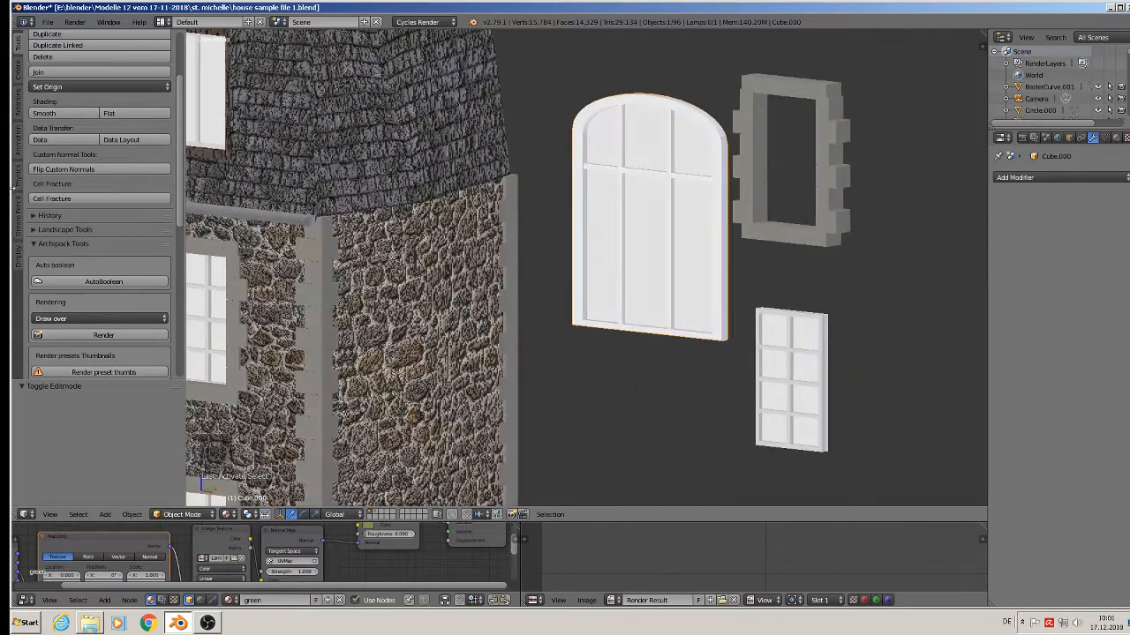
left_click(89, 86)
left_click(76, 118)
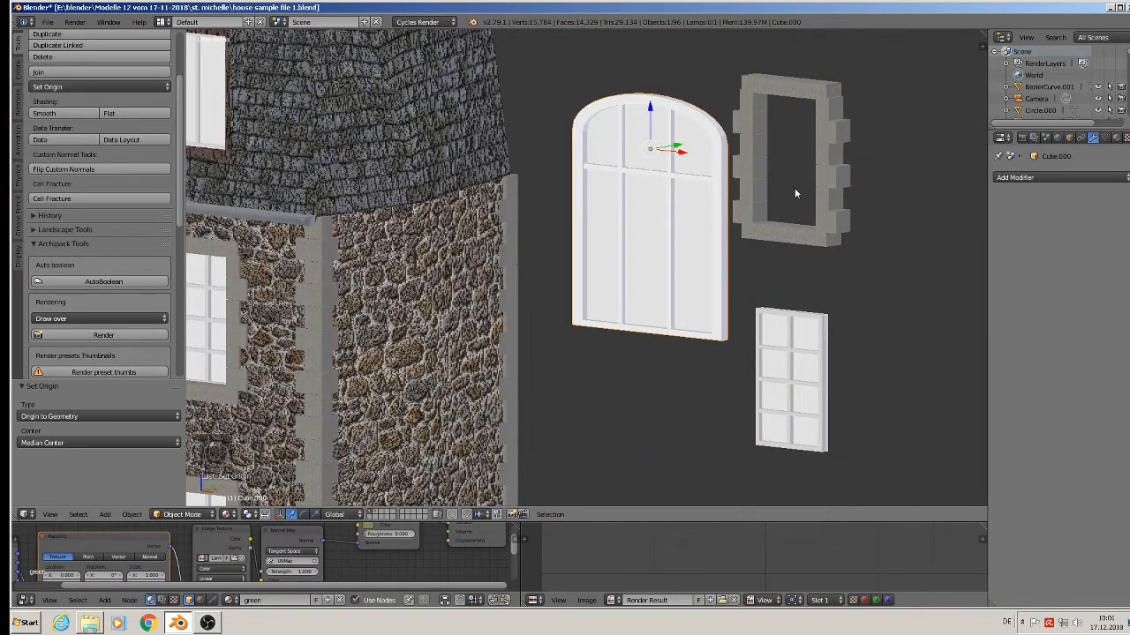
Examine the street-view reference photos for the shape and pane layout of the facade windows
scroll(765, 246, "up", 1)
middle_click_drag(740, 233, 768, 245)
scroll(767, 245, "down", 10)
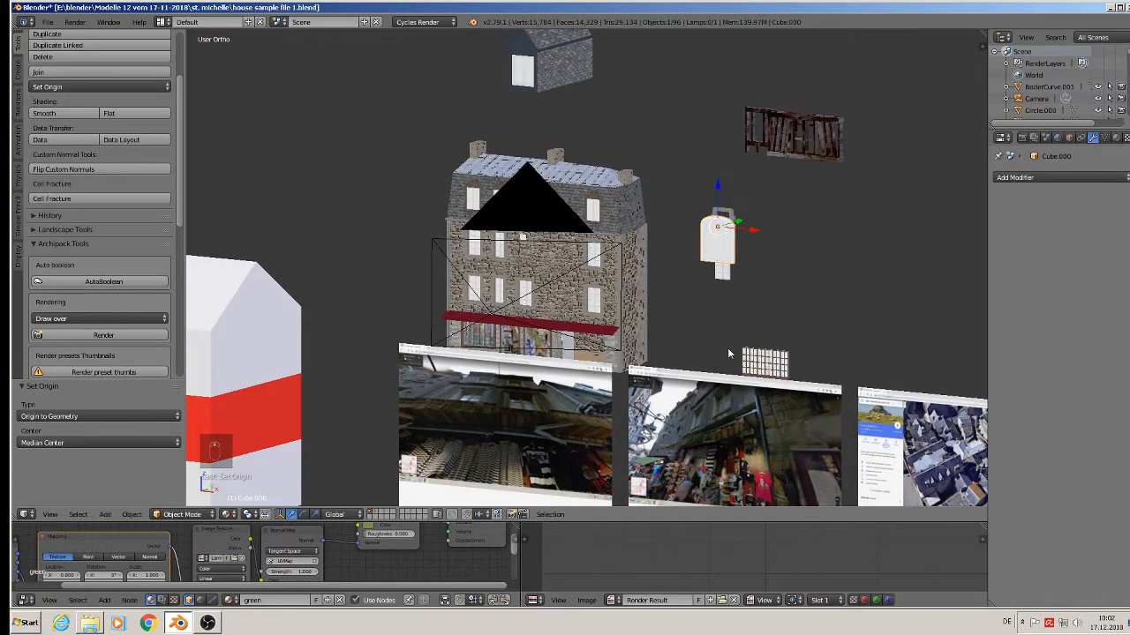
scroll(735, 315, "up", 2)
scroll(605, 298, "up", 4)
scroll(604, 292, "up", 3)
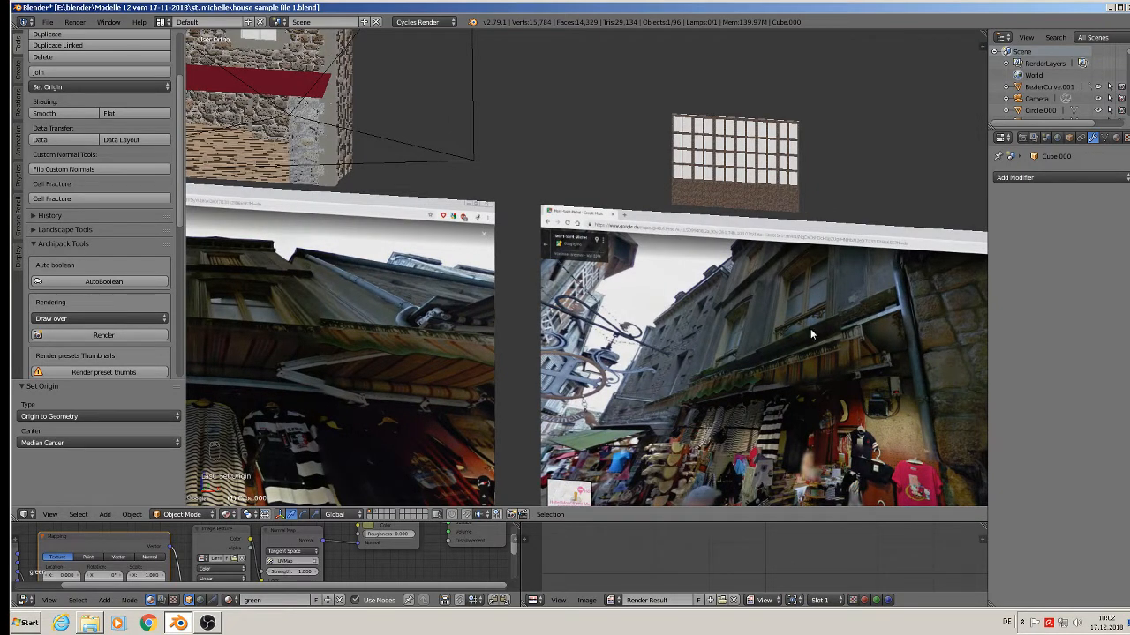
scroll(605, 213, "down", 2)
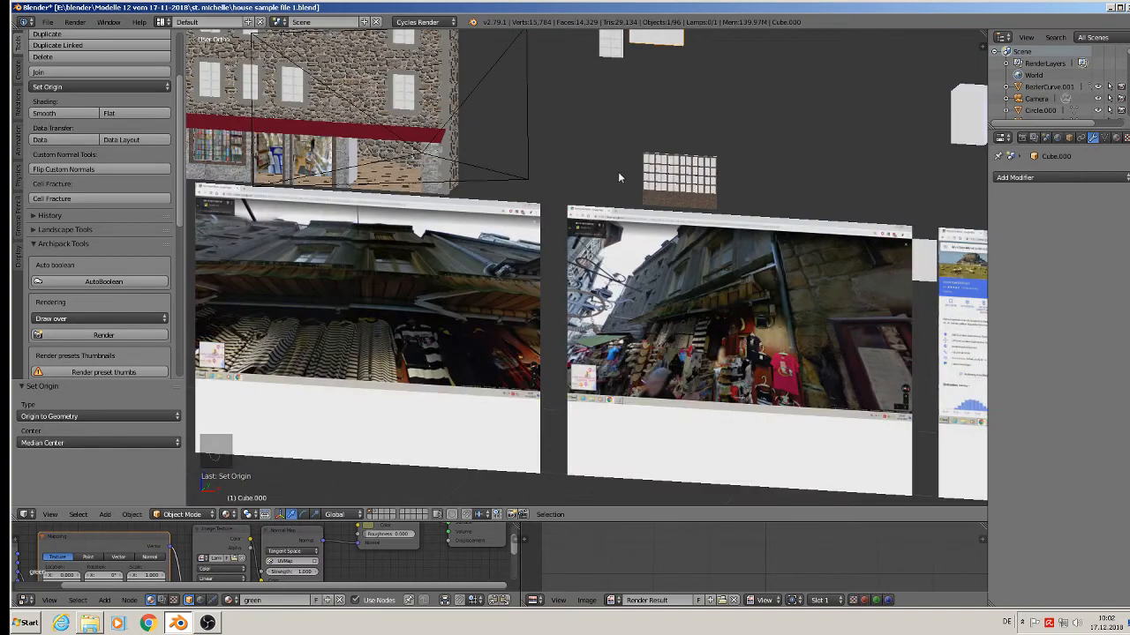
middle_click_drag(618, 178, 610, 343, "shift")
Delete the vertices of the left vertical glazing bar in the arched window model
scroll(662, 140, "up", 9)
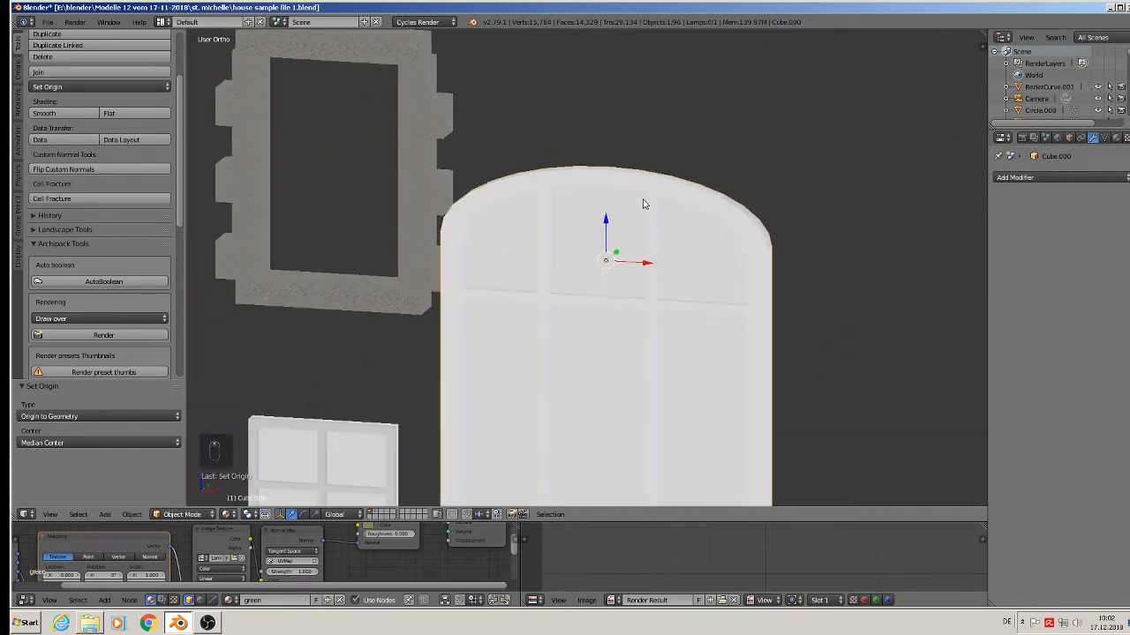
key("Tab")
middle_click_drag(644, 204, 658, 188)
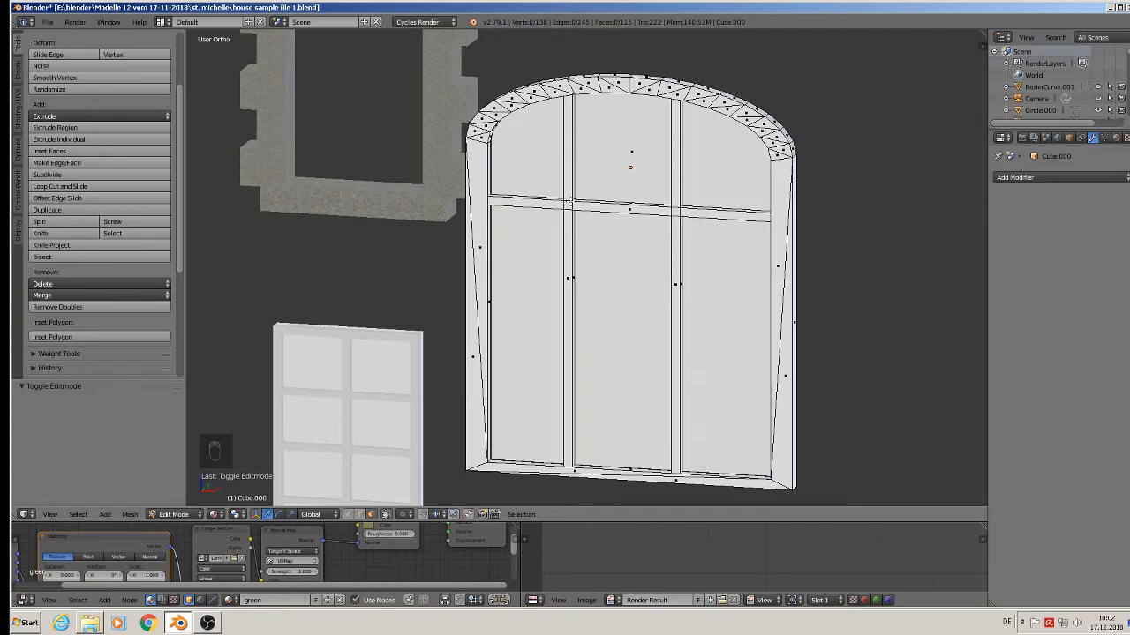
key("l")
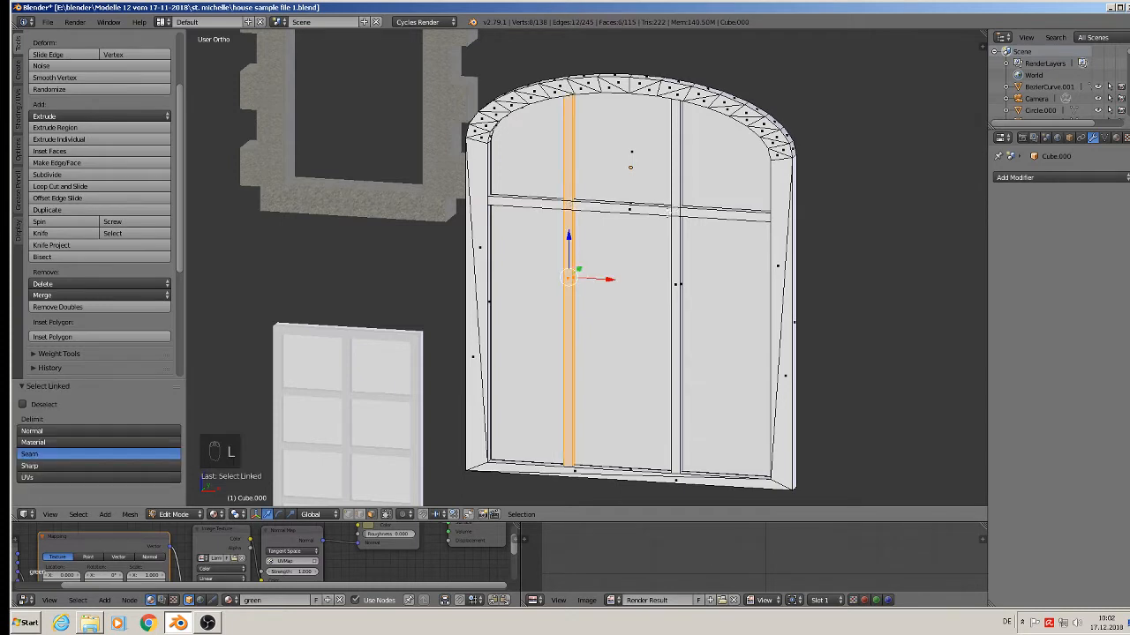
key("x")
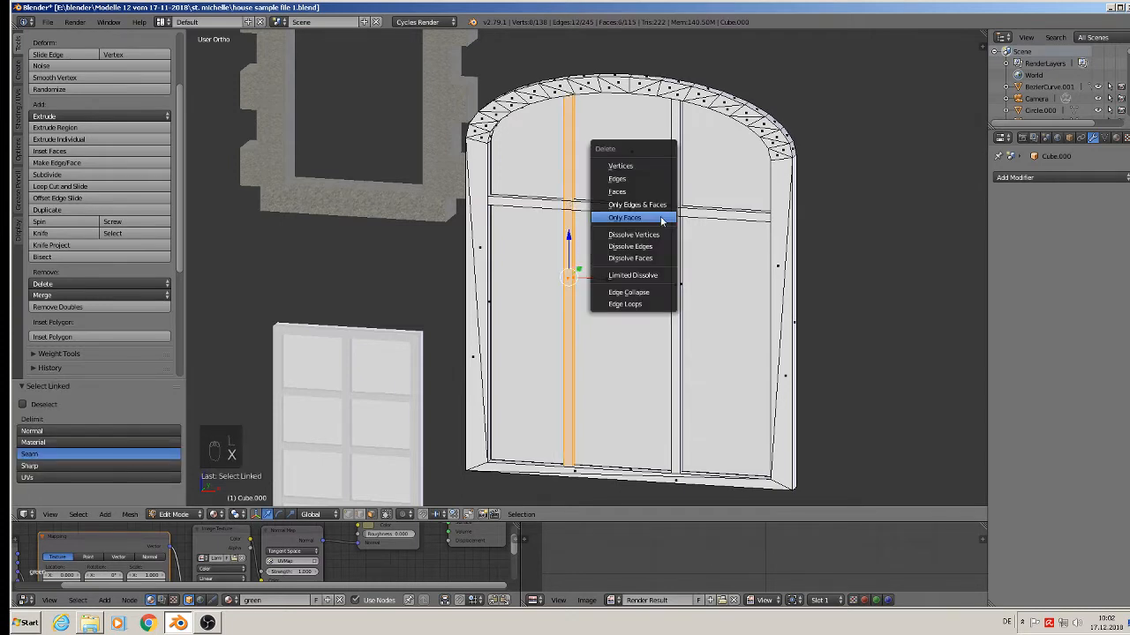
left_click(634, 159)
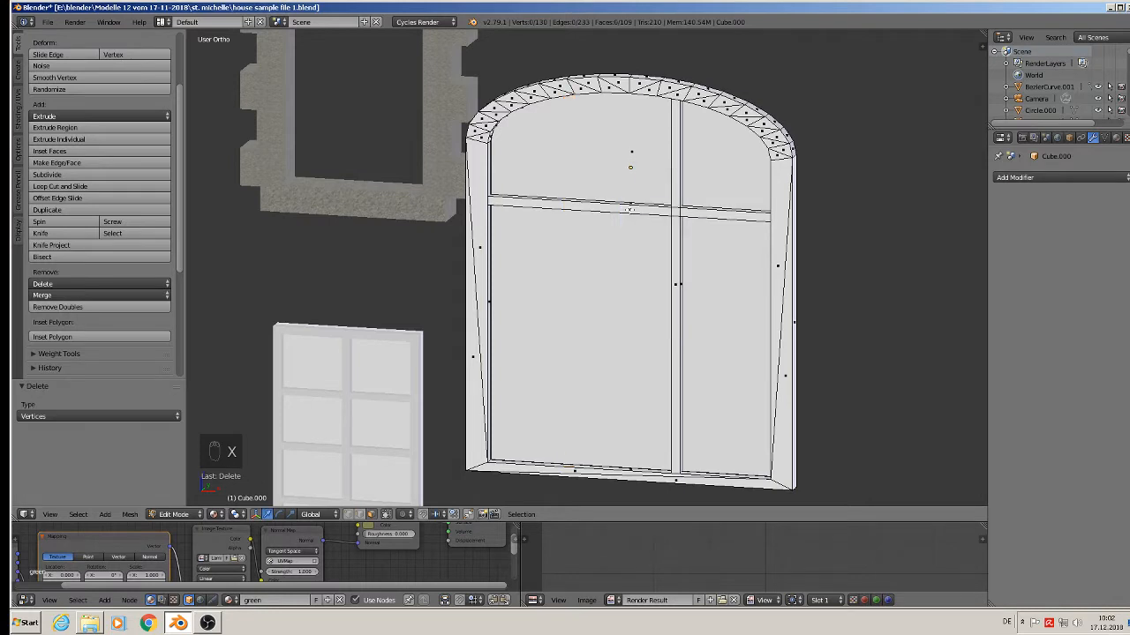
Move the arched window's horizontal glazing bar -0.024 along Z and place a duplicate of it 0.064 lower
key("l")
left_click_drag(632, 164, 631, 205)
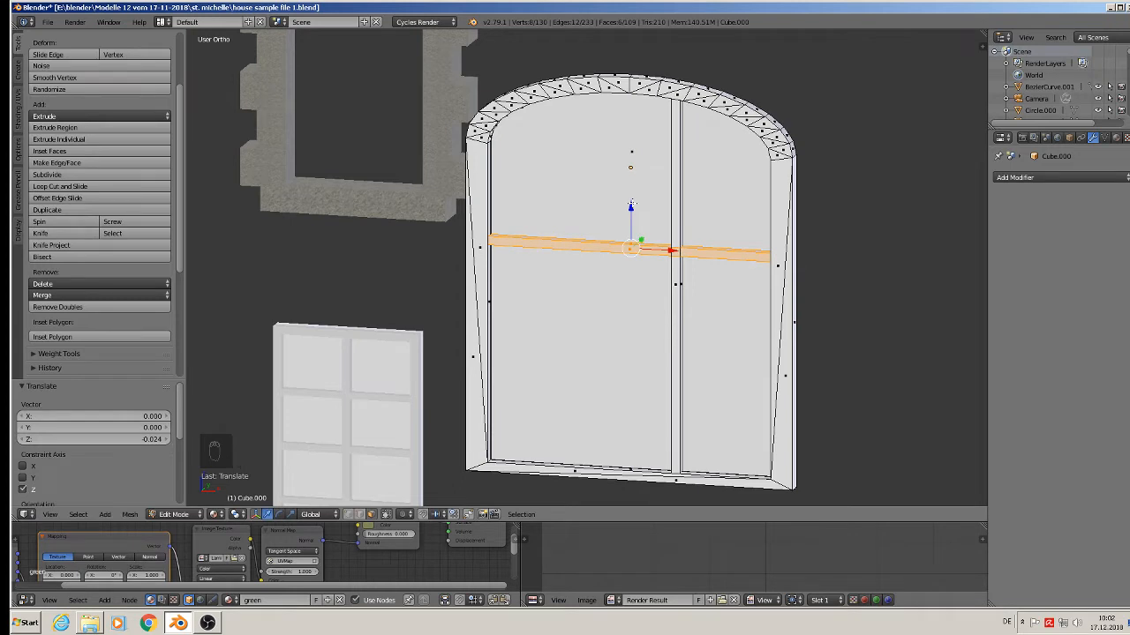
key("shift+d")
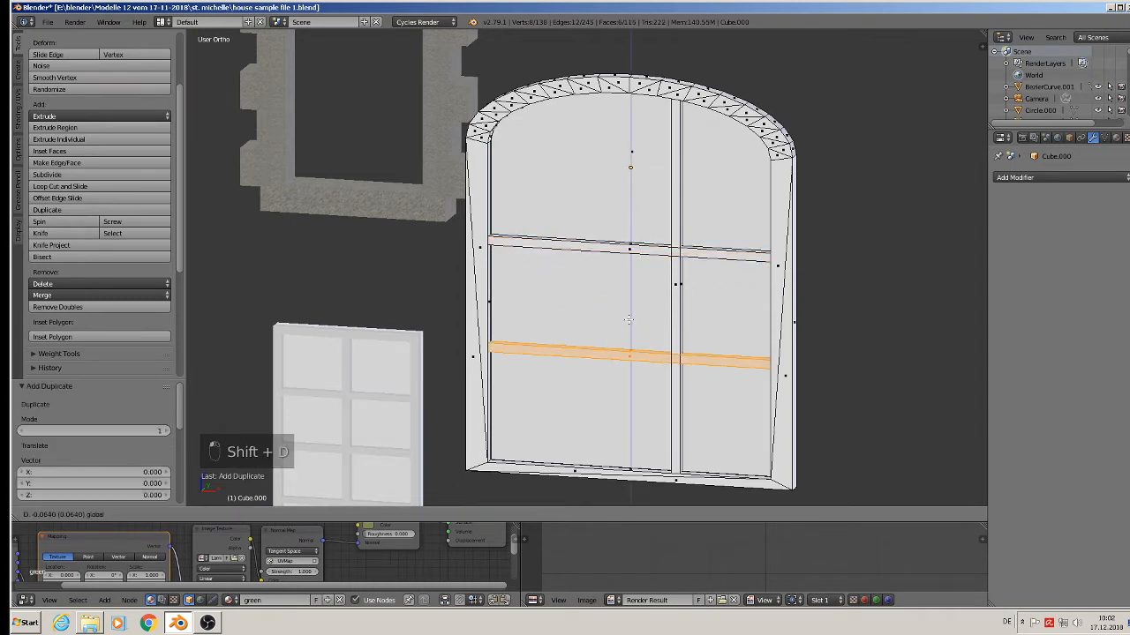
left_click(628, 319)
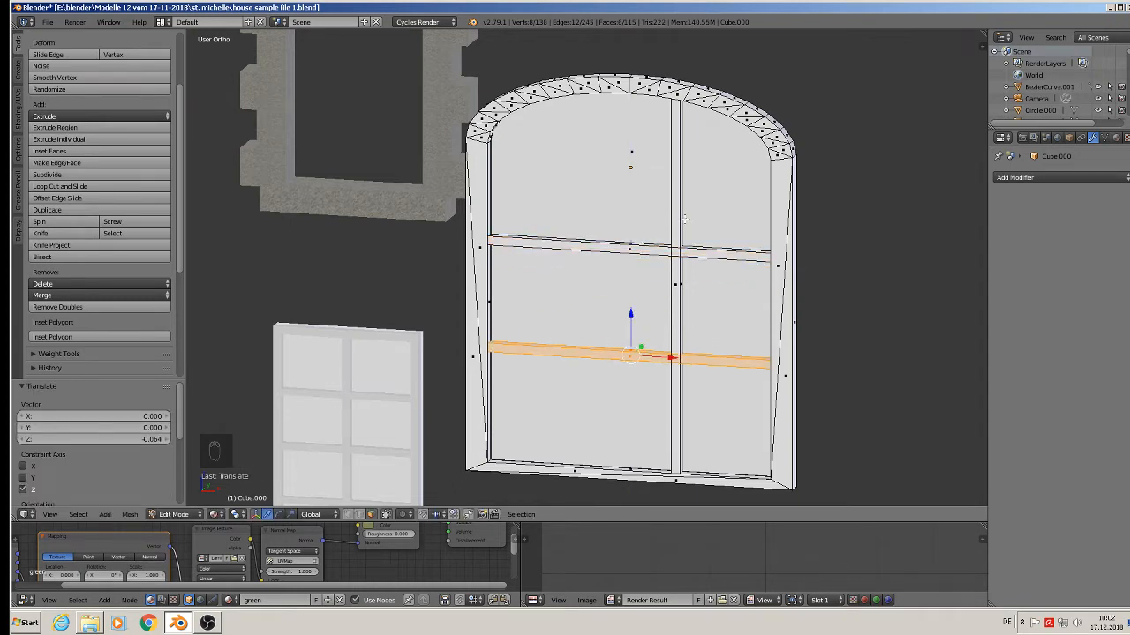
Move the remaining vertical glazing bar along X to the middle of the arched window
key("l")
key("a")
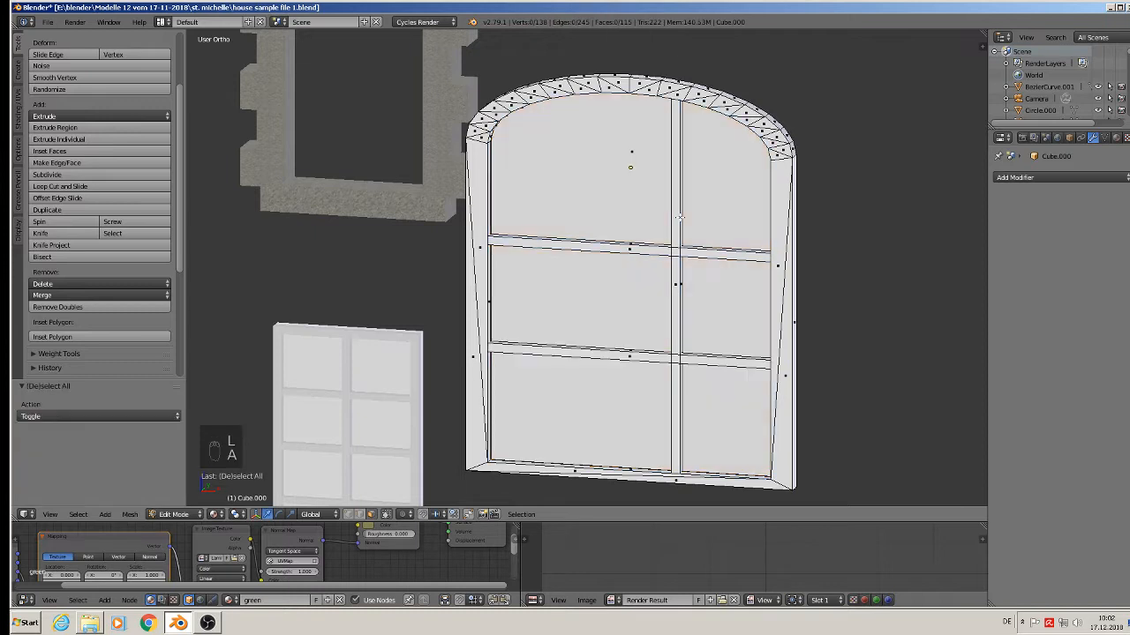
key("l")
key("l")
key("a")
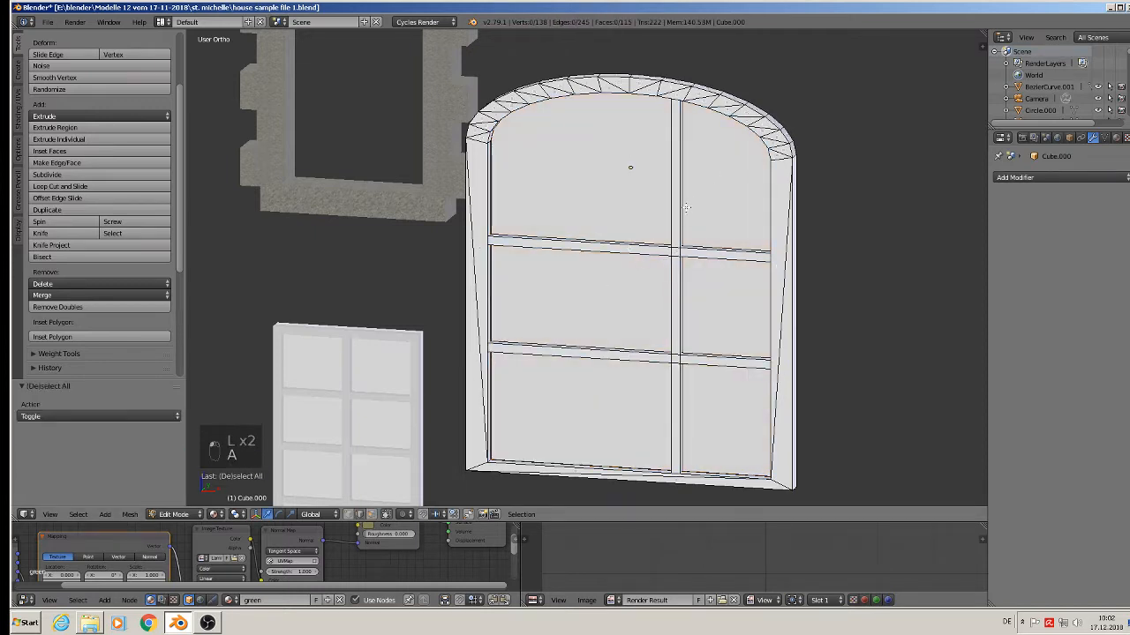
key("l")
left_click_drag(715, 289, 668, 283)
key("a")
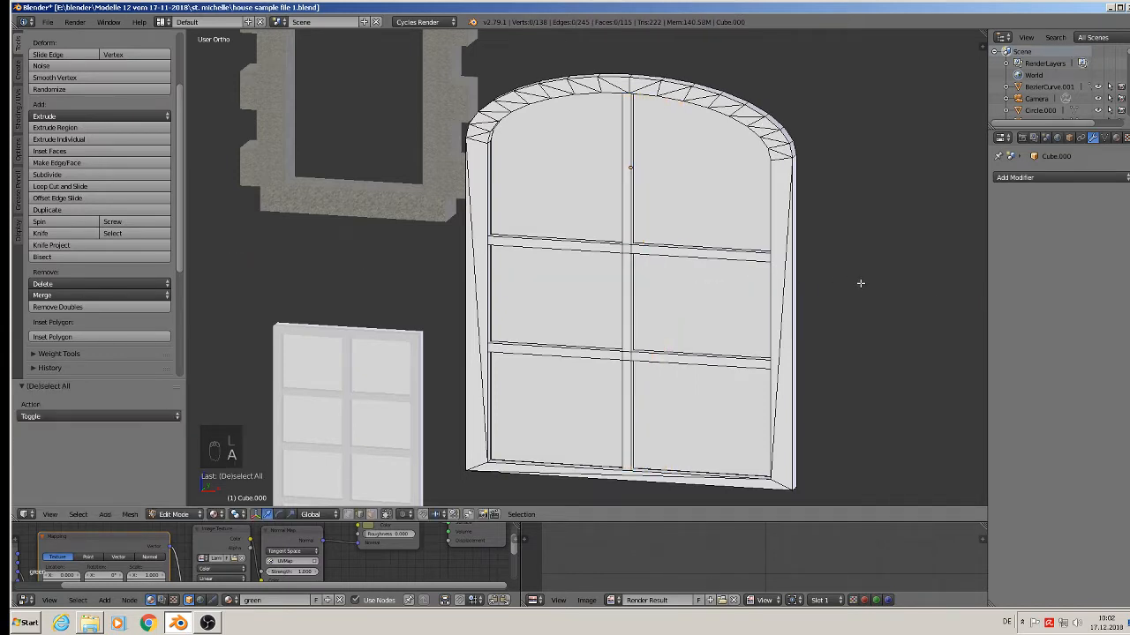
Return to Object Mode and scale the arched window along X by 0.712
key("Tab")
key("s")
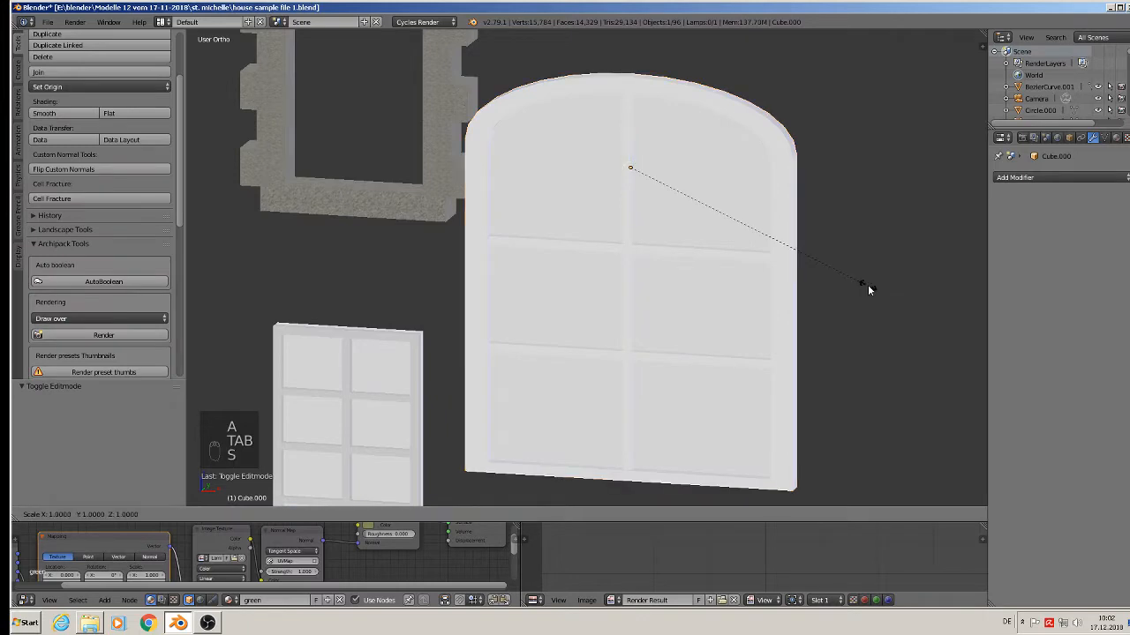
key("x")
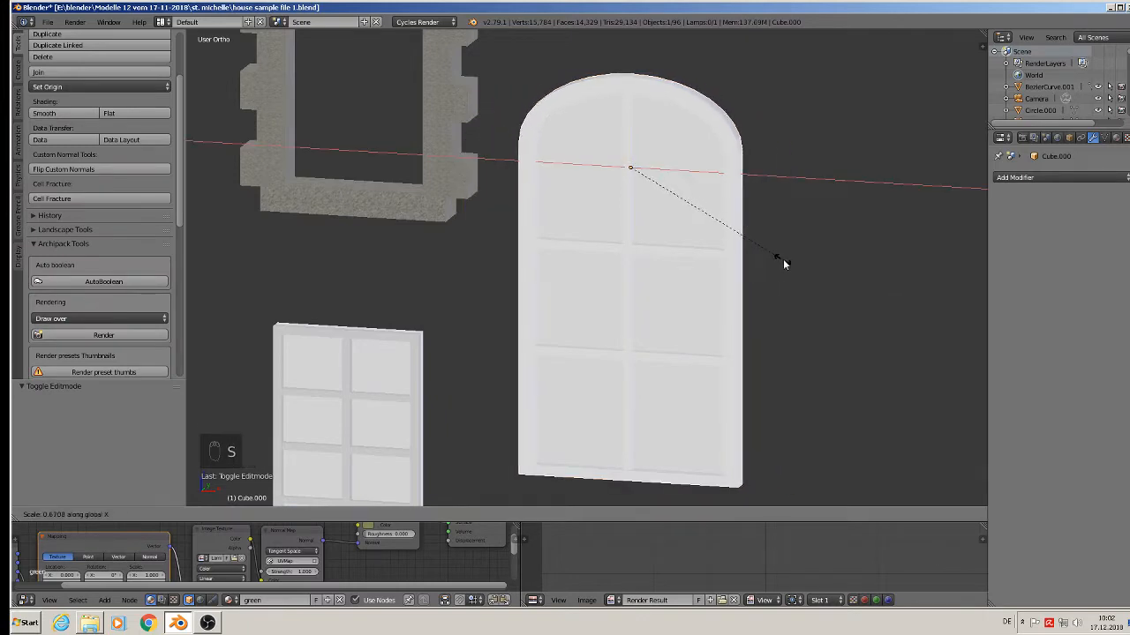
left_click(794, 261)
Duplicate the arched window and move the copy -3.835 along Y, out in front of the reference photos
scroll(793, 261, "down", 2)
middle_click_drag(793, 261, 665, 191)
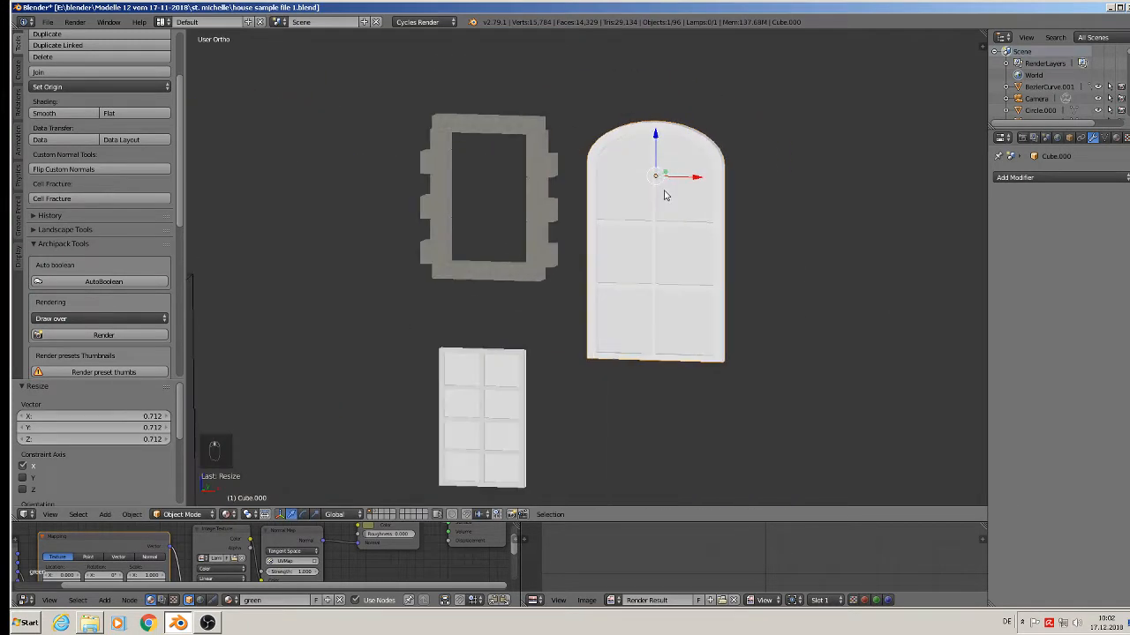
scroll(674, 215, "down", 4)
middle_click_drag(676, 232, 704, 280)
scroll(742, 239, "down", 6)
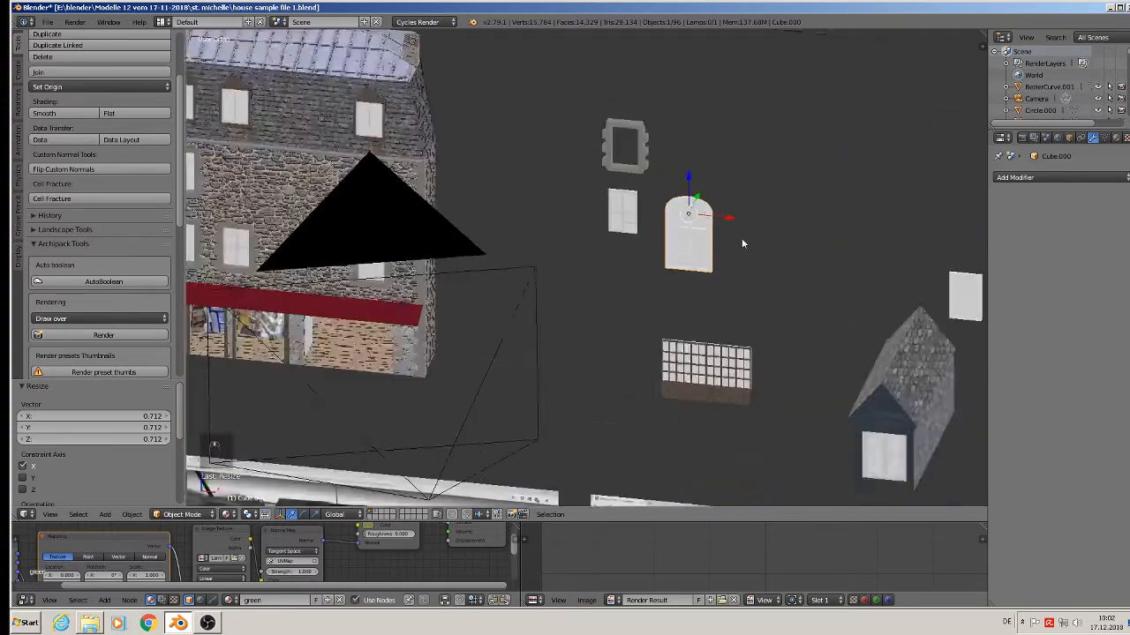
scroll(737, 248, "up", 3)
scroll(737, 248, "down", 2)
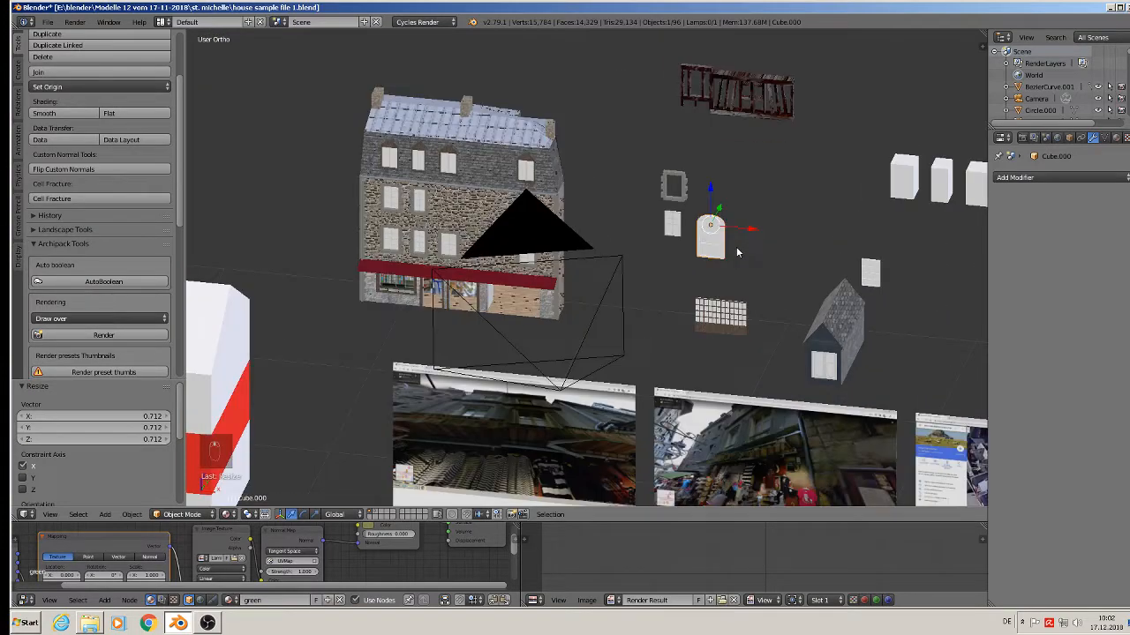
key("shift+d")
right_click(737, 253)
scroll(734, 250, "down", 3)
left_click_drag(729, 221, 647, 421)
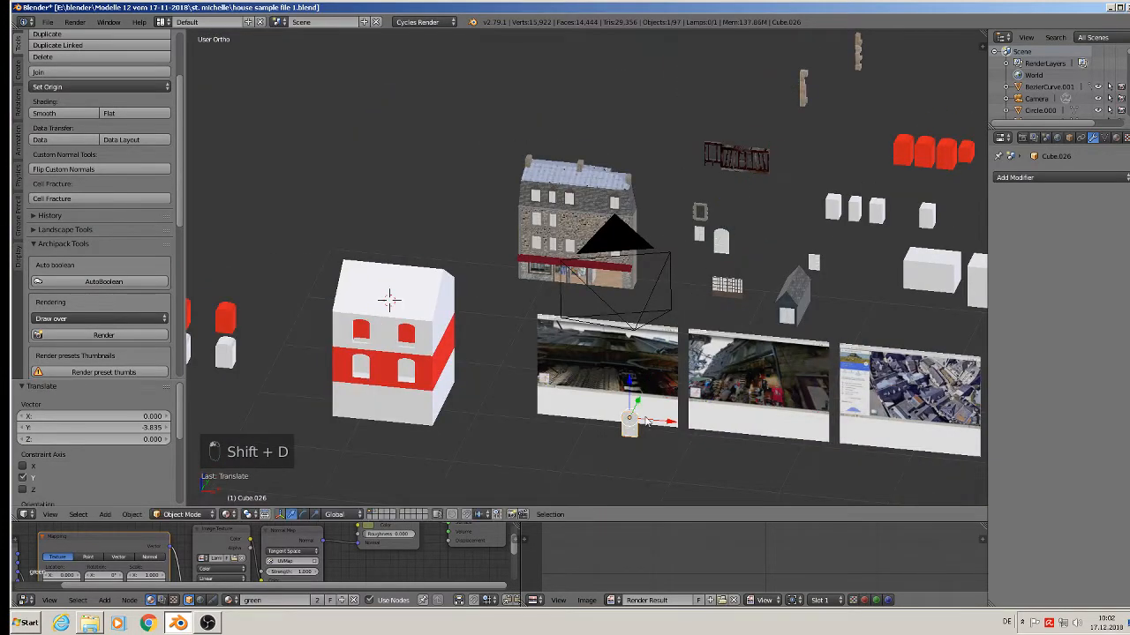
Move the window copy -2.703 along X and 2.613 along Y, close to the gabled house's facade
left_click(675, 430)
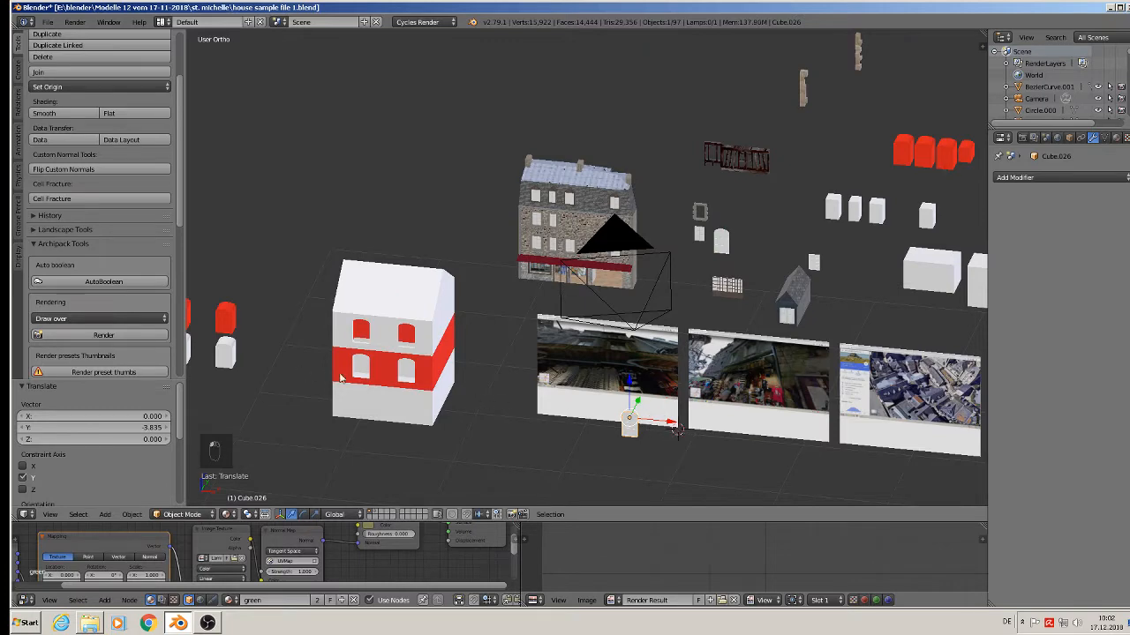
left_click_drag(669, 416, 384, 408)
middle_click_drag(384, 408, 254, 431)
left_click_drag(368, 385, 619, 343)
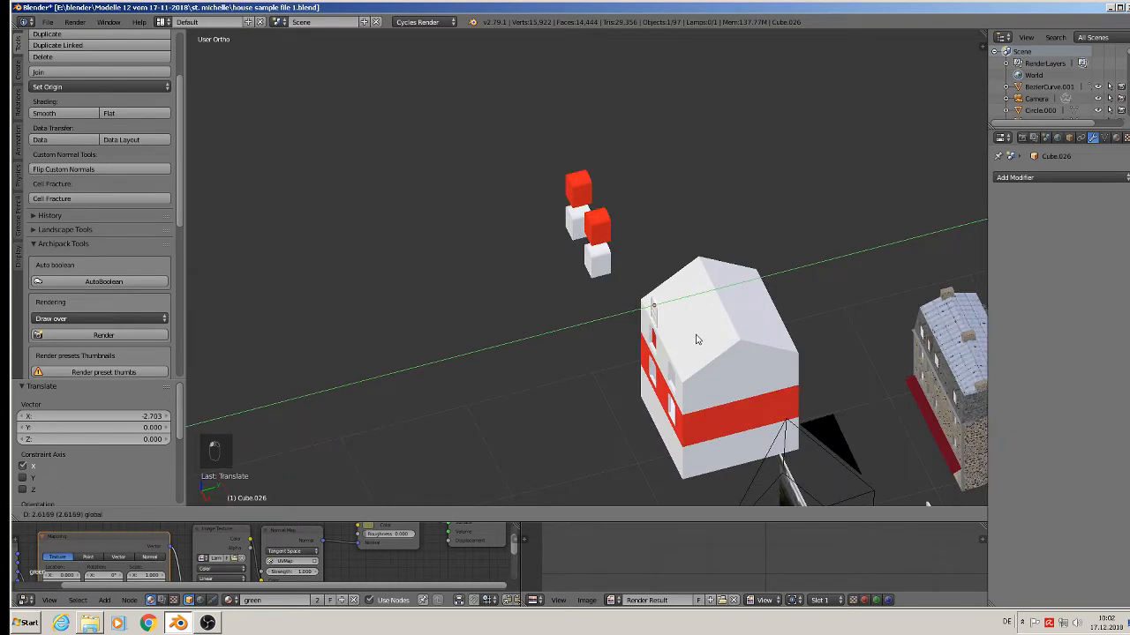
left_click_drag(696, 340, 680, 329)
Lower the window copy by 0.656 along Z to the height of the house's upper window openings
scroll(668, 323, "up", 15)
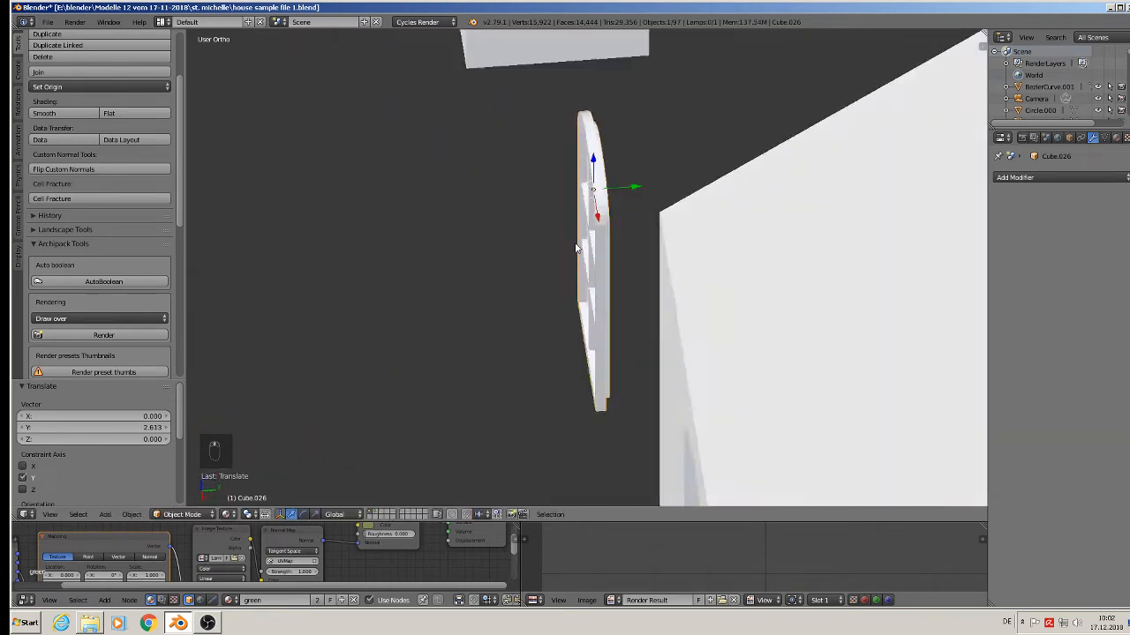
middle_click_drag(575, 248, 696, 251)
scroll(653, 258, "down", 4)
left_click_drag(634, 189, 638, 428)
middle_click_drag(637, 428, 754, 222, "shift")
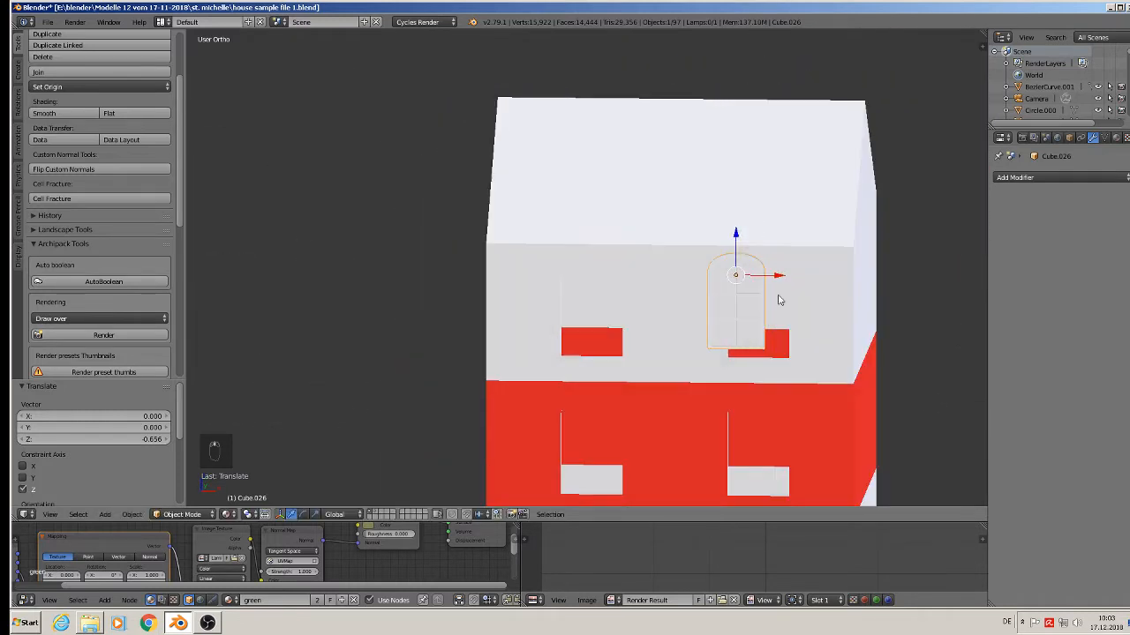
Move the window copy -0.383 along X and -0.024 along Z over the facade's upper-left opening
key("g")
key("x")
left_click(636, 308)
scroll(636, 308, "up", 3)
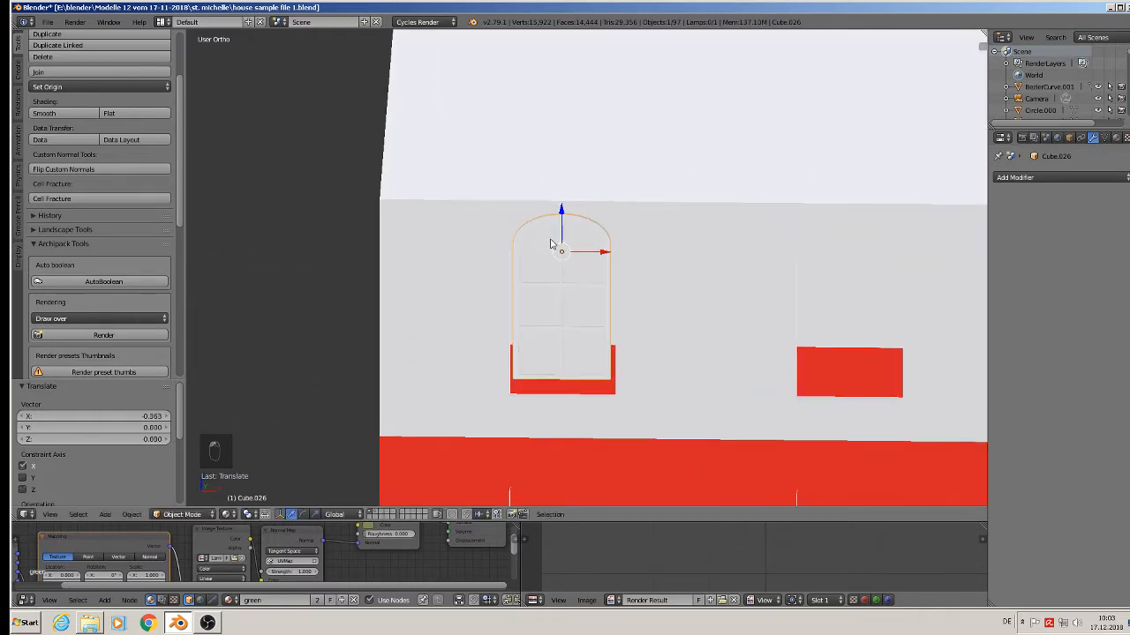
left_click_drag(560, 218, 560, 235)
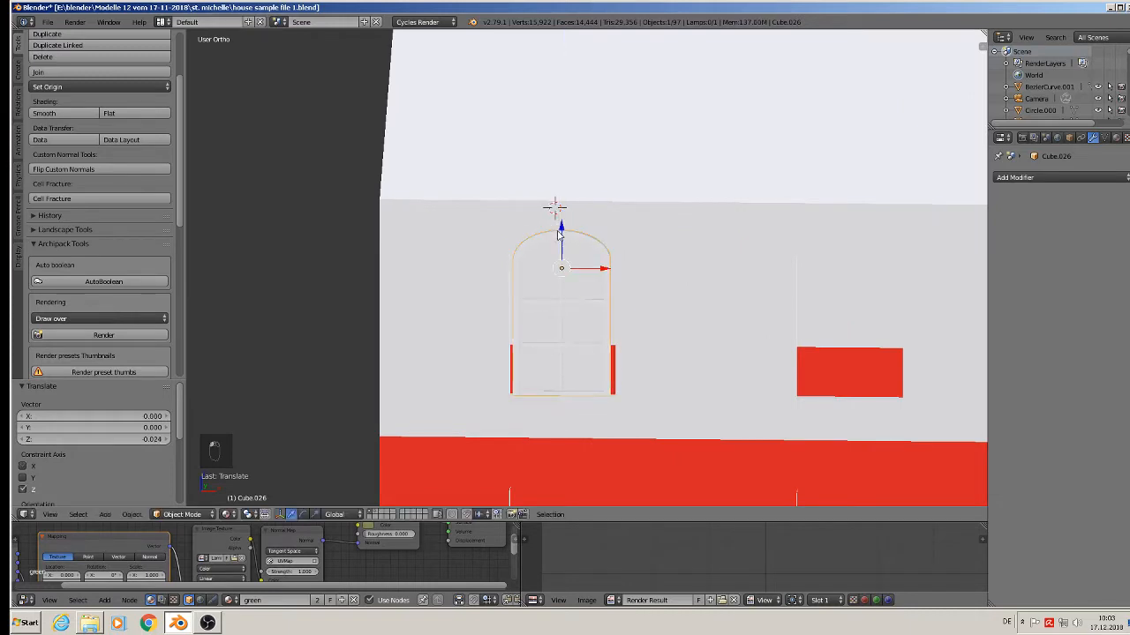
Set the viewport shading to Solid and scale the window along X by about 1.075 and 1.018 to match the opening's width
left_click(231, 514)
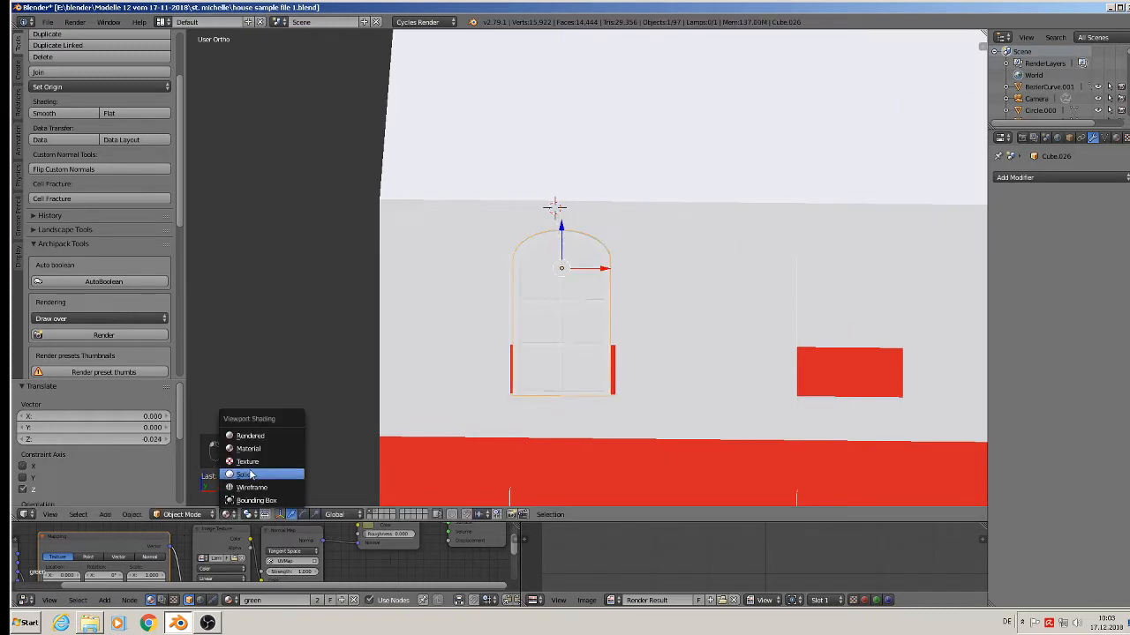
left_click(256, 474)
scroll(597, 326, "up", 3)
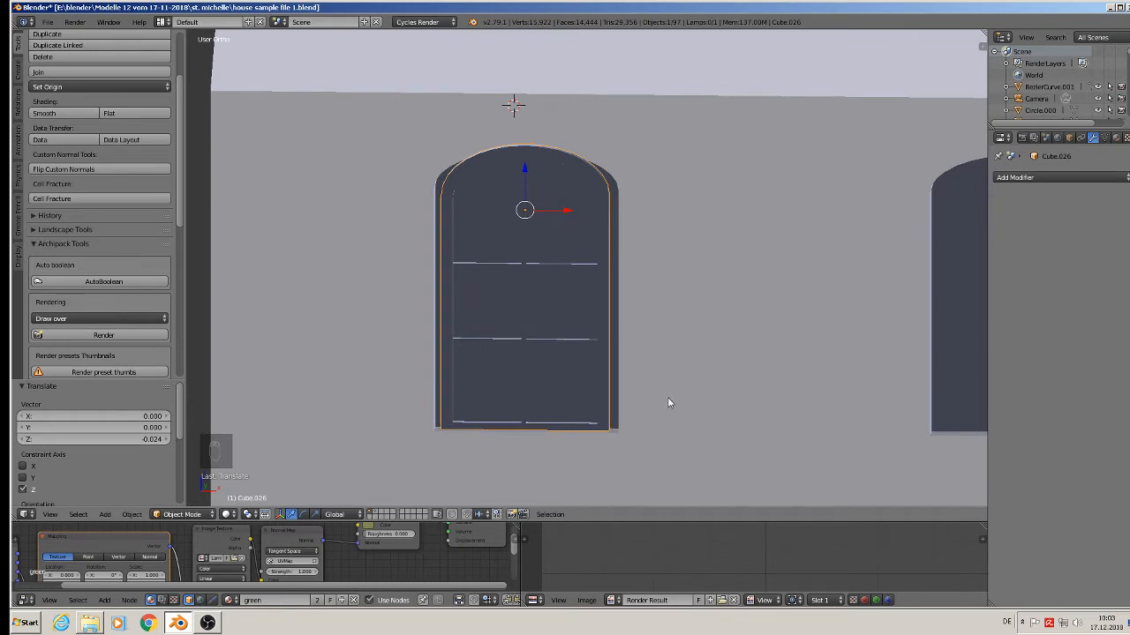
key("s")
key("x")
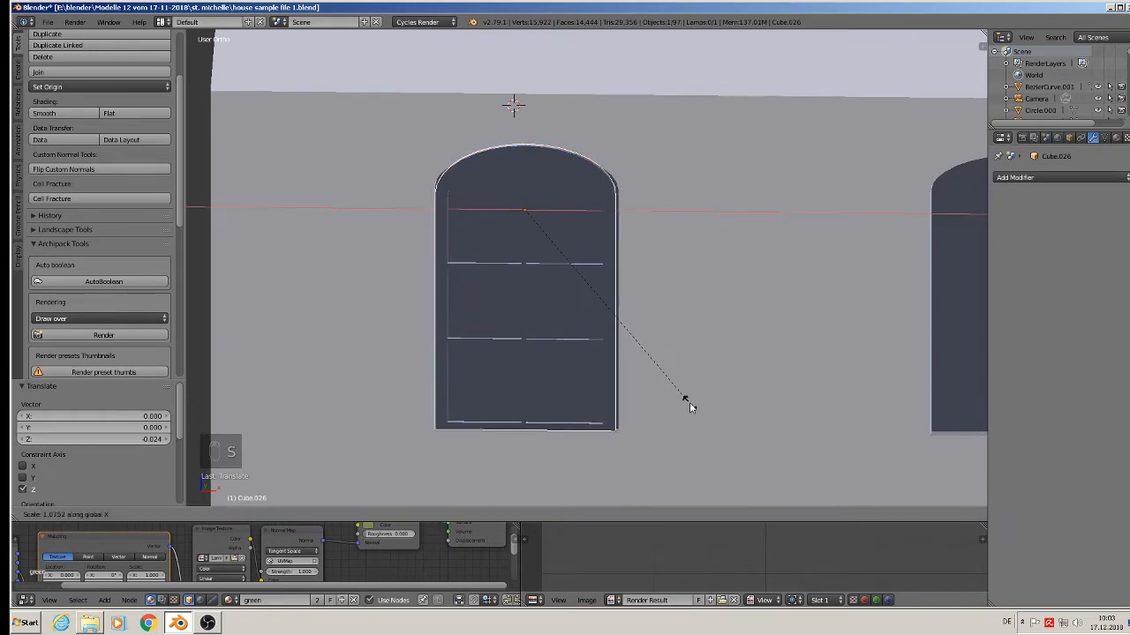
left_click(690, 402)
left_click_drag(563, 208, 562, 209)
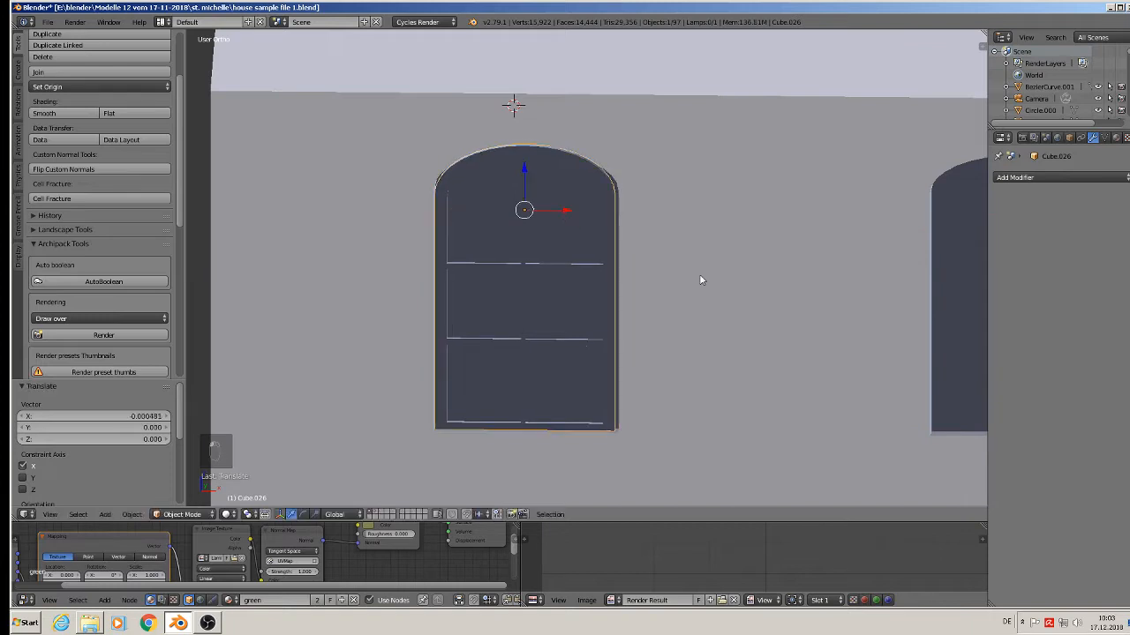
key("s")
key("x")
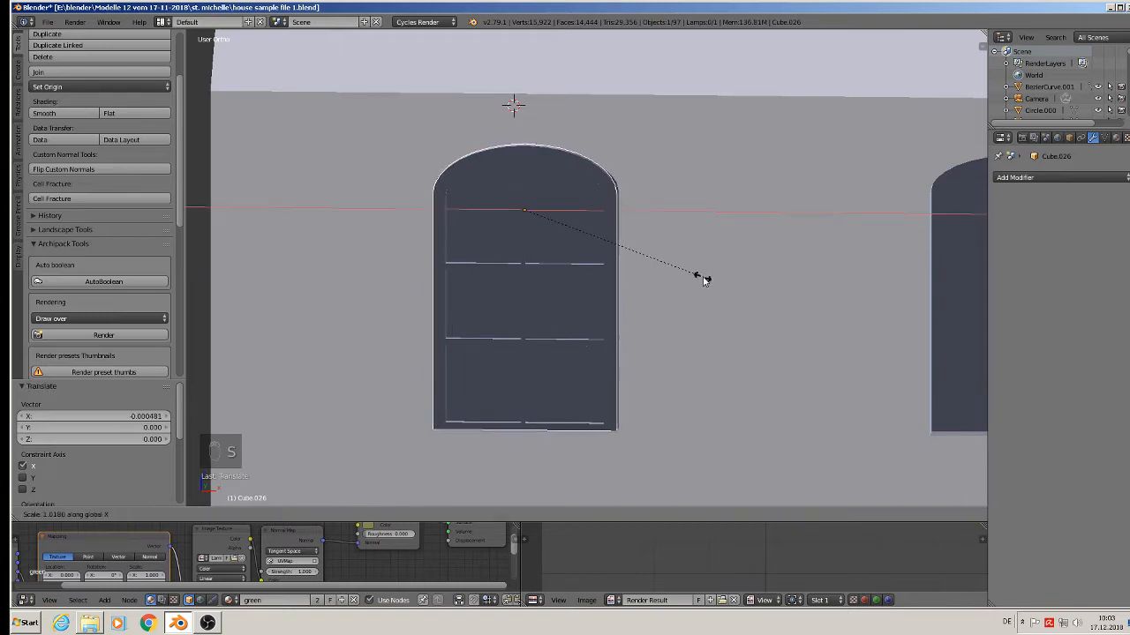
left_click(664, 341)
Scale the window along Z by about 0.861 and raise it 0.005 along Z to match the opening's arch
key("s")
key("z")
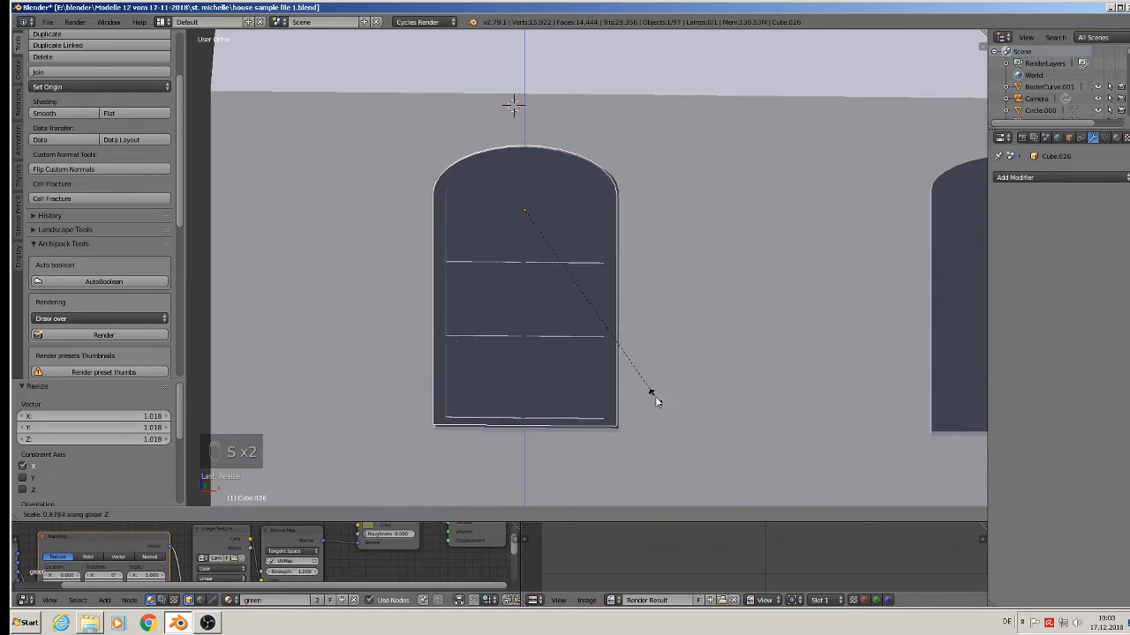
left_click(641, 380)
mouse_move(527, 165)
left_mouse_down()
mouse_move(524, 186)
mouse_move(524, 166)
left_mouse_up()
key("s")
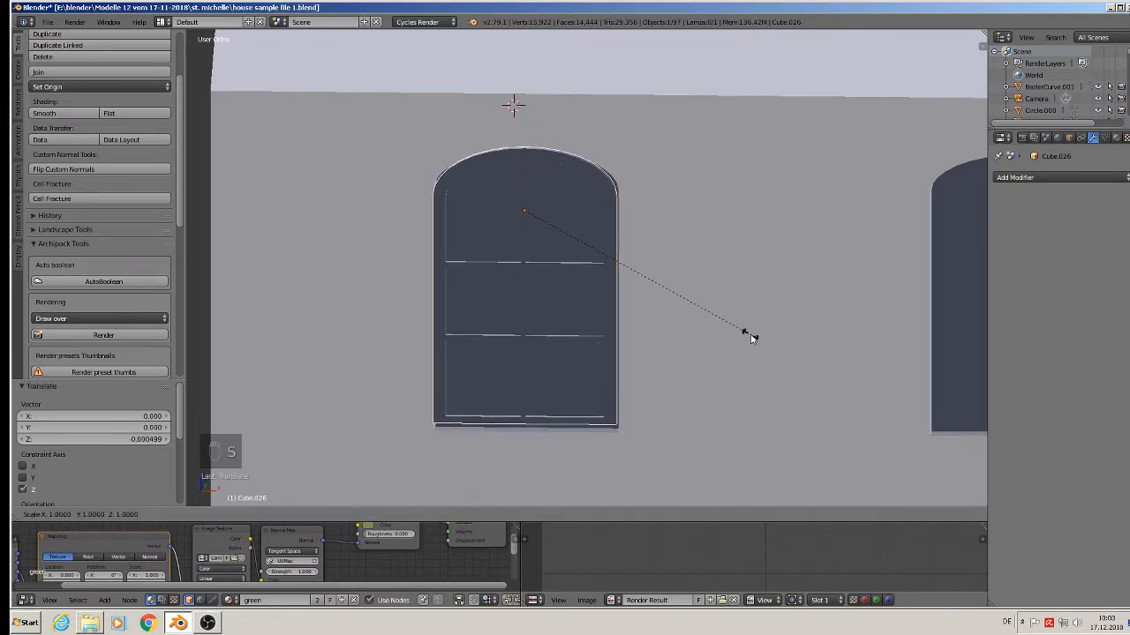
key("z")
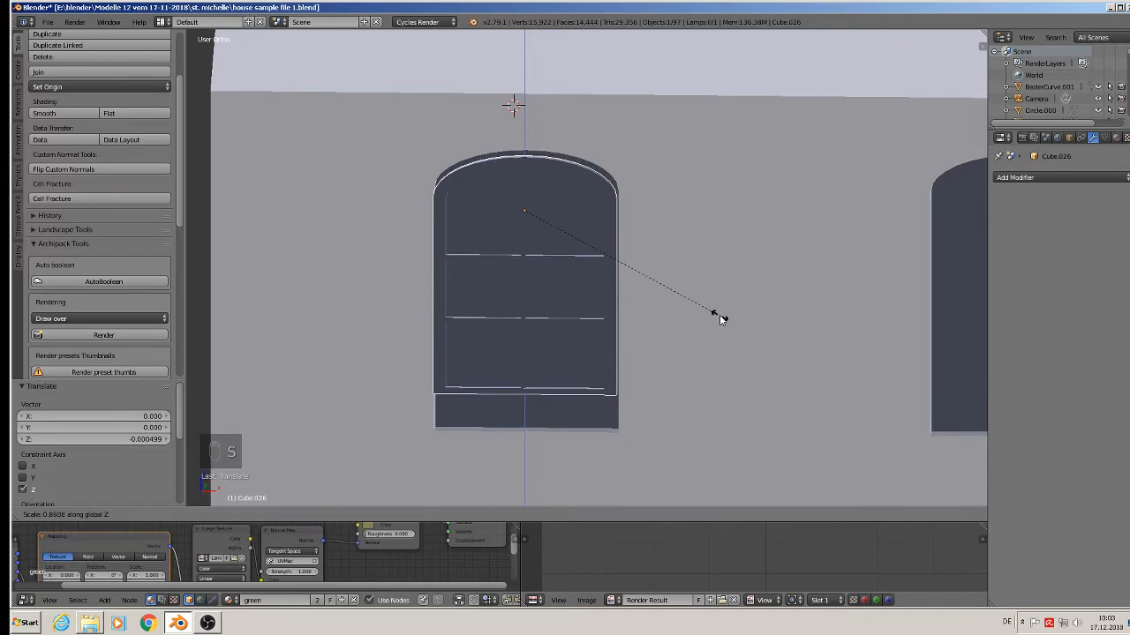
left_click(719, 318)
left_click_drag(523, 183, 522, 171)
scroll(679, 319, "up", 2)
scroll(662, 320, "down", 4)
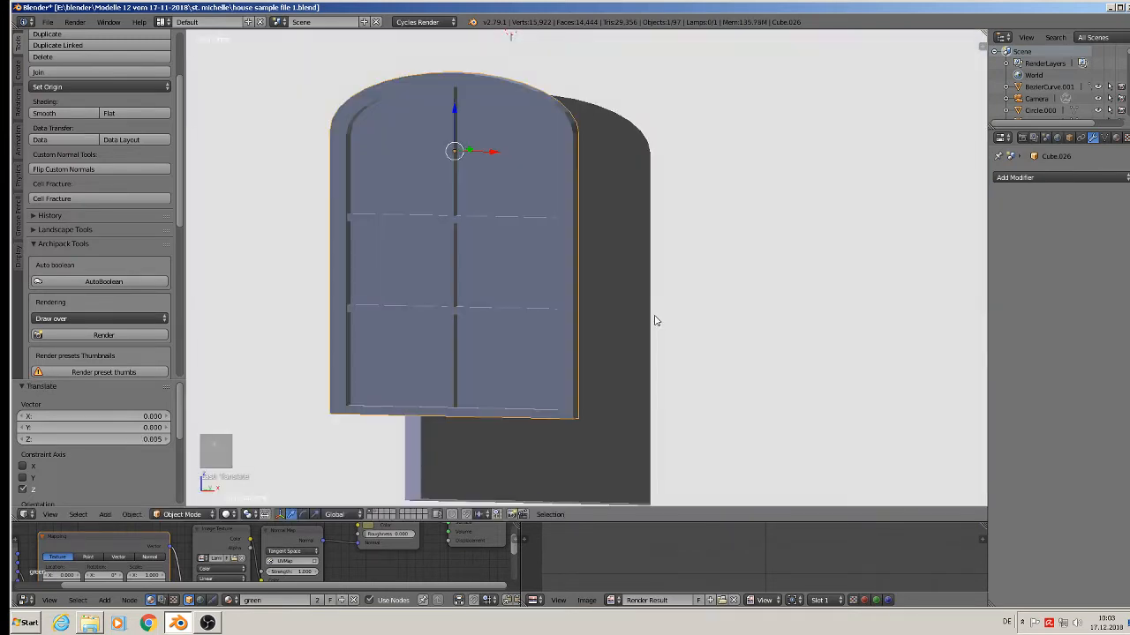
In Edit Mode, move the window's lower vertices, including the lower crossbar, down to the bottom edge of the opening
key("Tab")
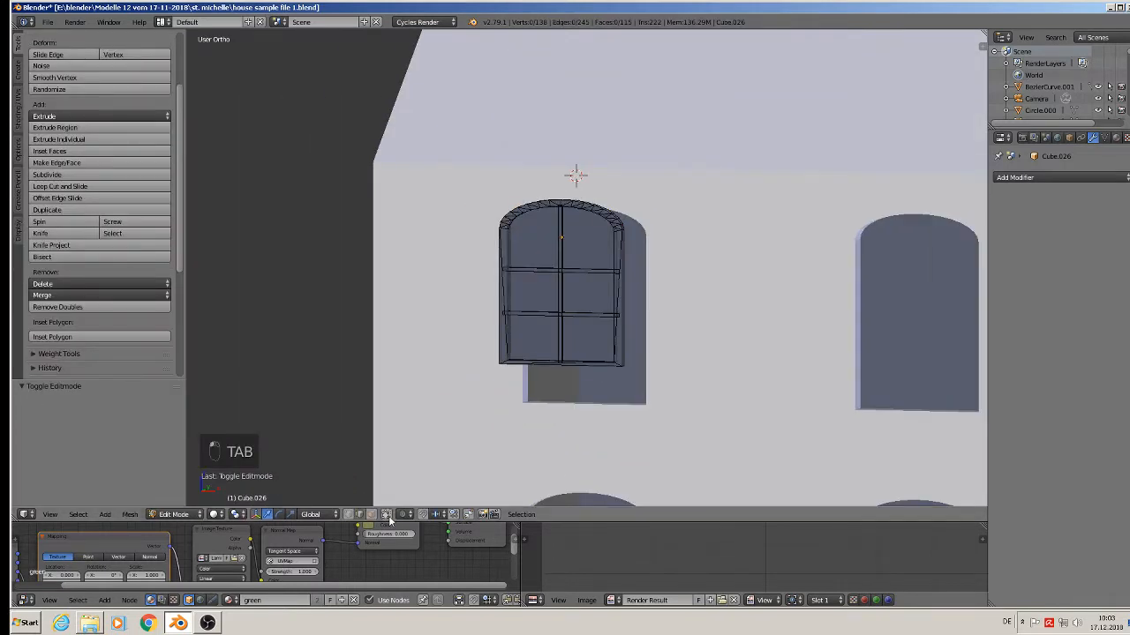
middle_click_drag(366, 503, 473, 474)
key("b")
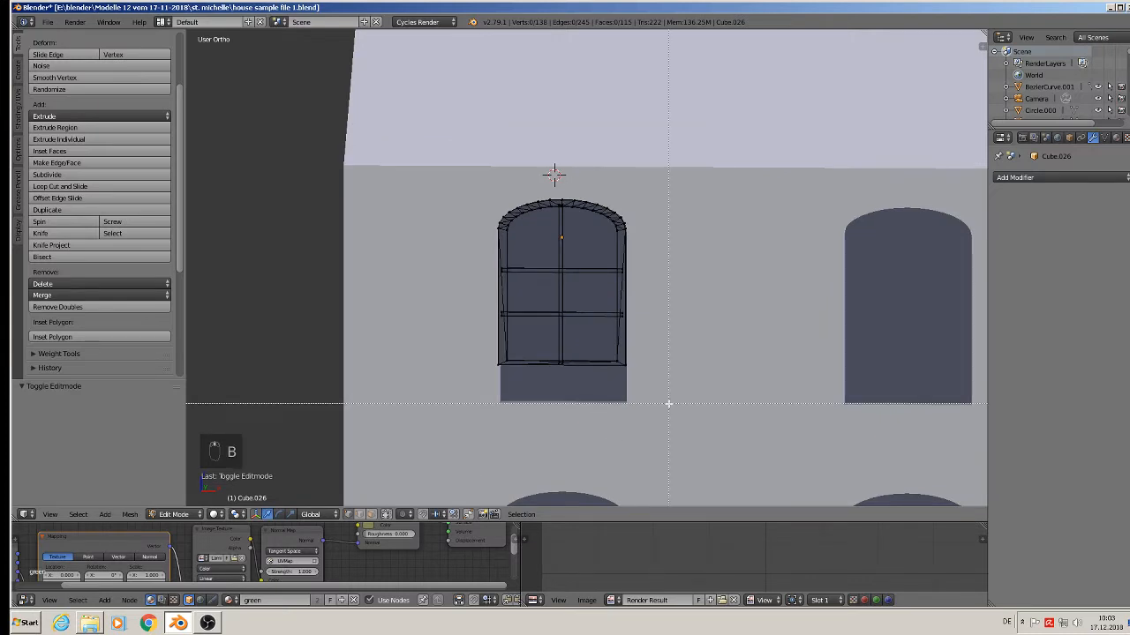
left_click_drag(667, 403, 375, 283)
left_click_drag(565, 306, 572, 343)
key("a")
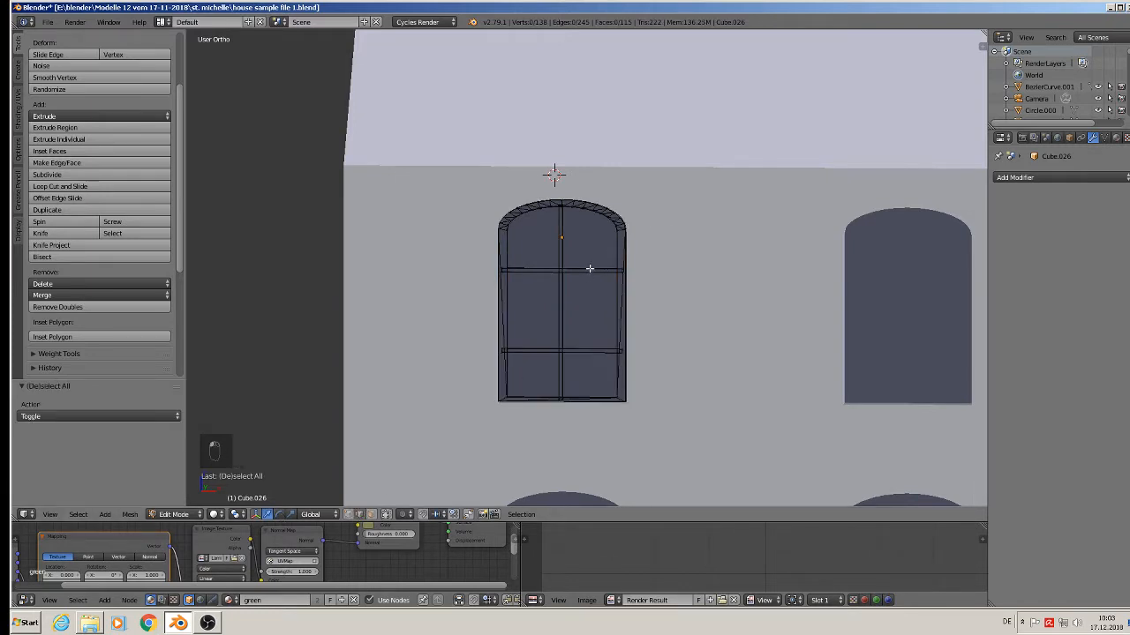
Raise the window's lower crossbar 0.025 along Z for more even pane heights and return to Object Mode
key("l")
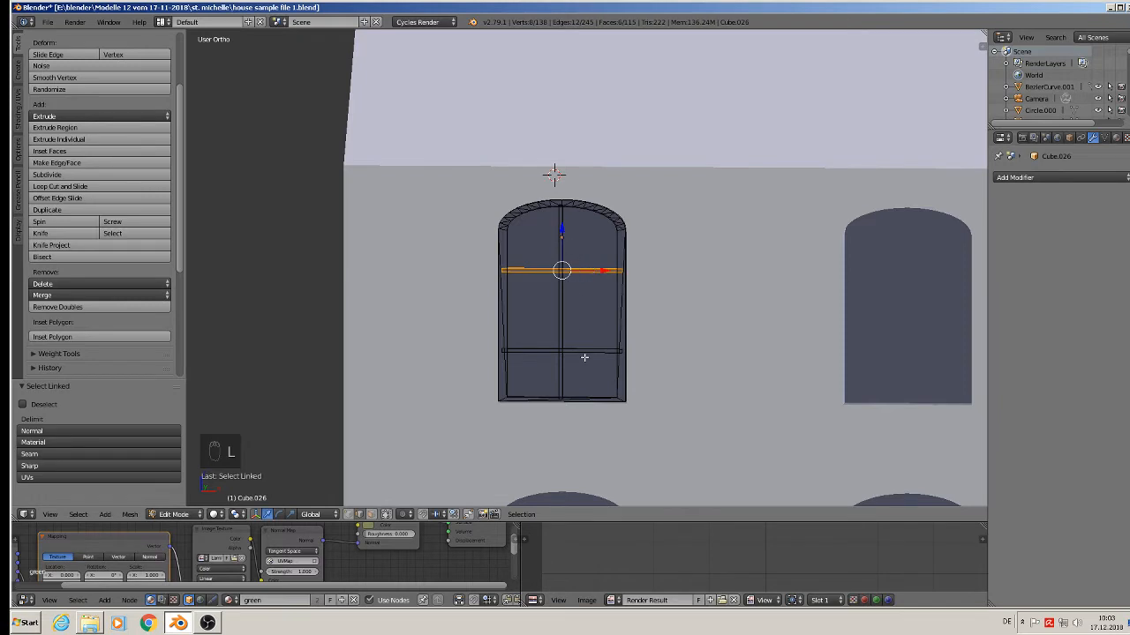
key("a")
key("l")
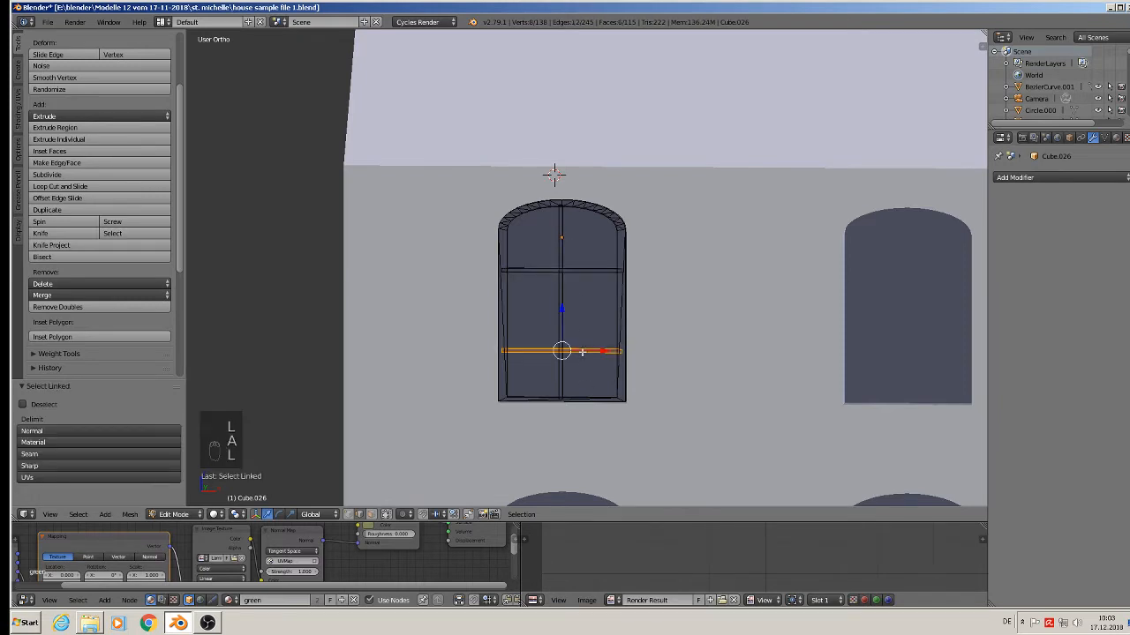
key("g")
key("z")
left_click(661, 303)
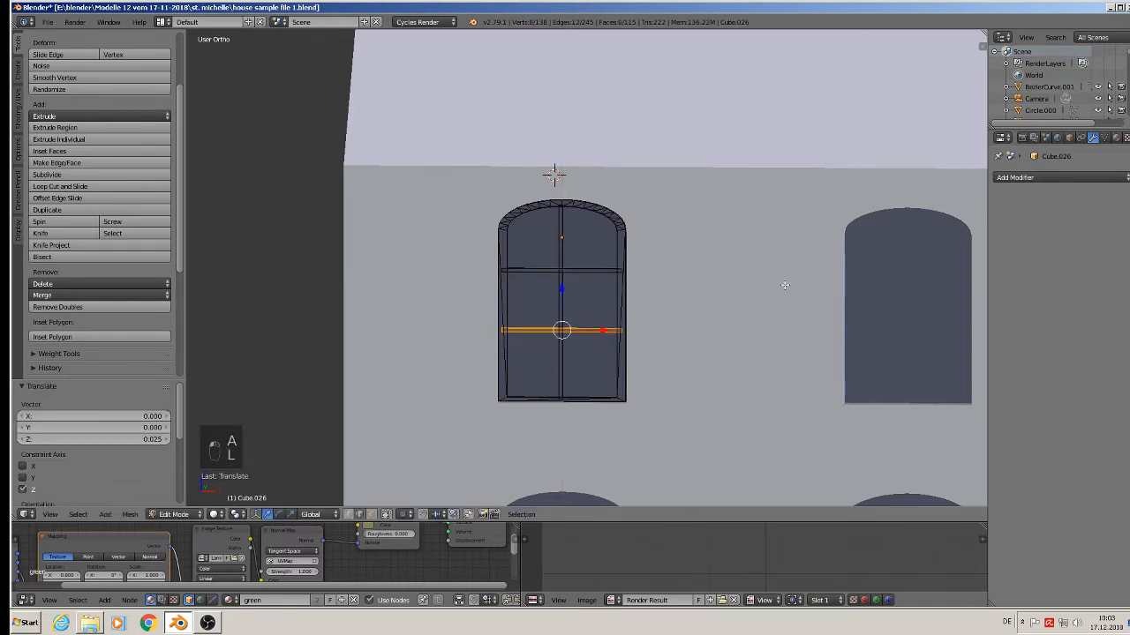
key("a")
key("Tab")
Push the window along Y into the upper-left opening and align it by -0.012 along Z and -0.007 along X
middle_click_drag(726, 313, 635, 277)
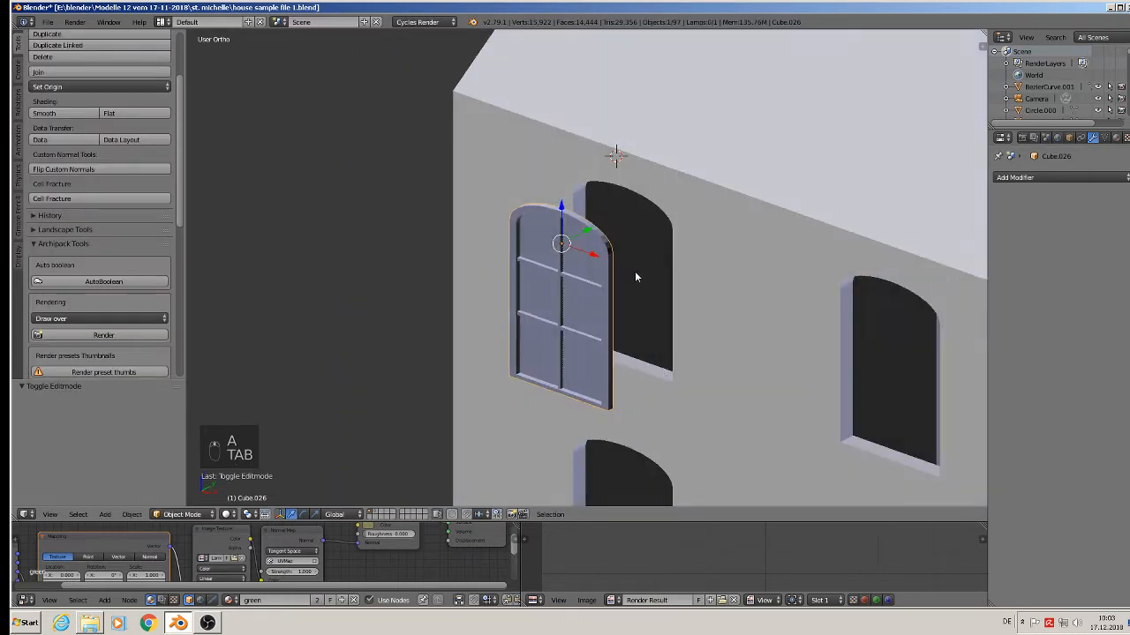
left_click_drag(593, 233, 671, 207)
left_click_drag(640, 172, 632, 181)
middle_click_drag(708, 220, 753, 209)
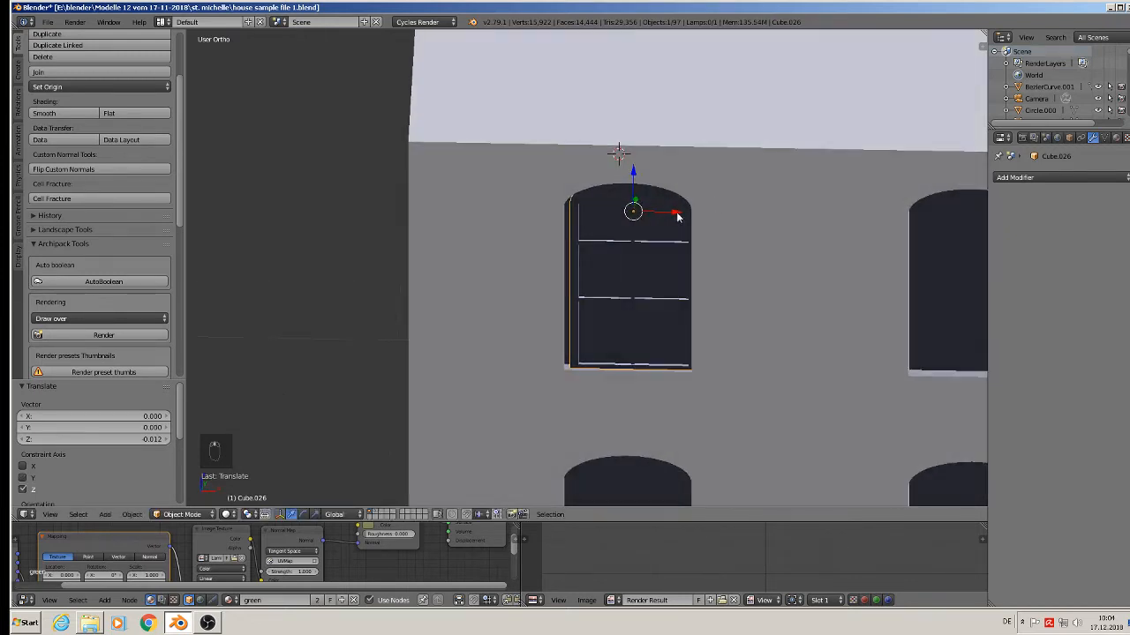
left_click_drag(676, 216, 671, 214)
middle_click_drag(671, 214, 651, 248)
scroll(650, 248, "down", 3)
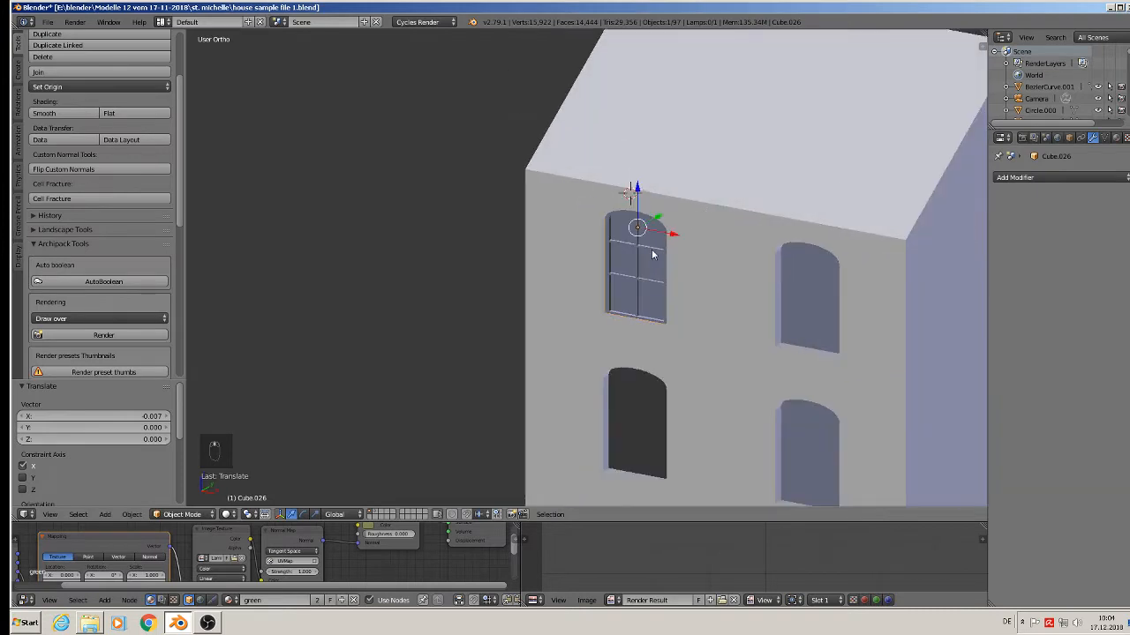
middle_click_drag(710, 284, 660, 259, "shift")
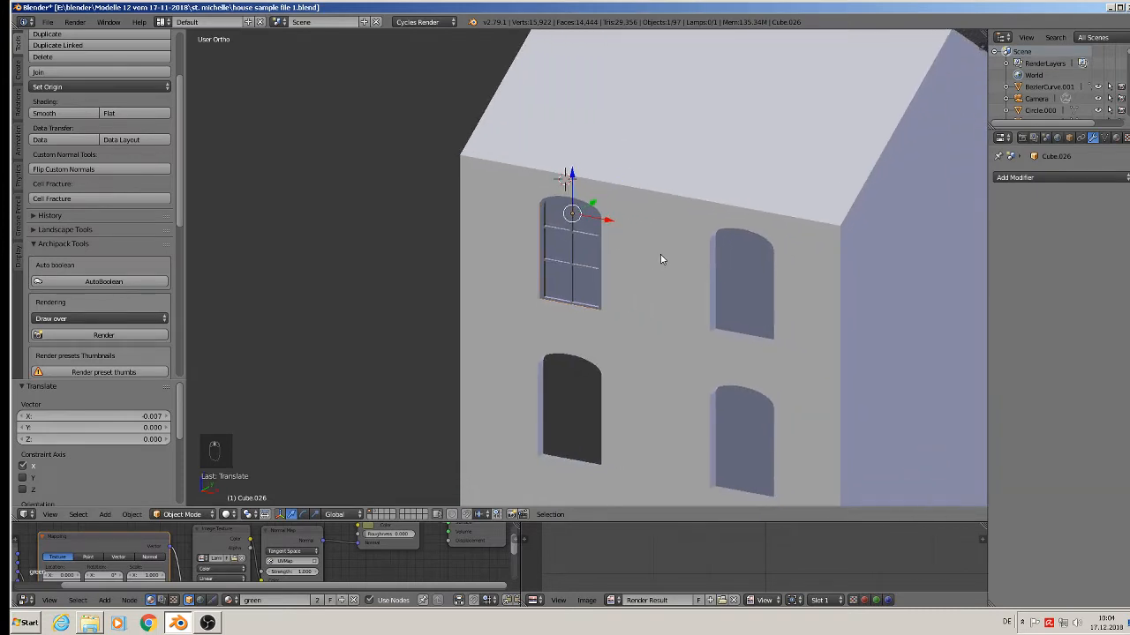
Create a linked duplicate of the window and move it 0.416 along X into the upper-right opening
key("alt+d")
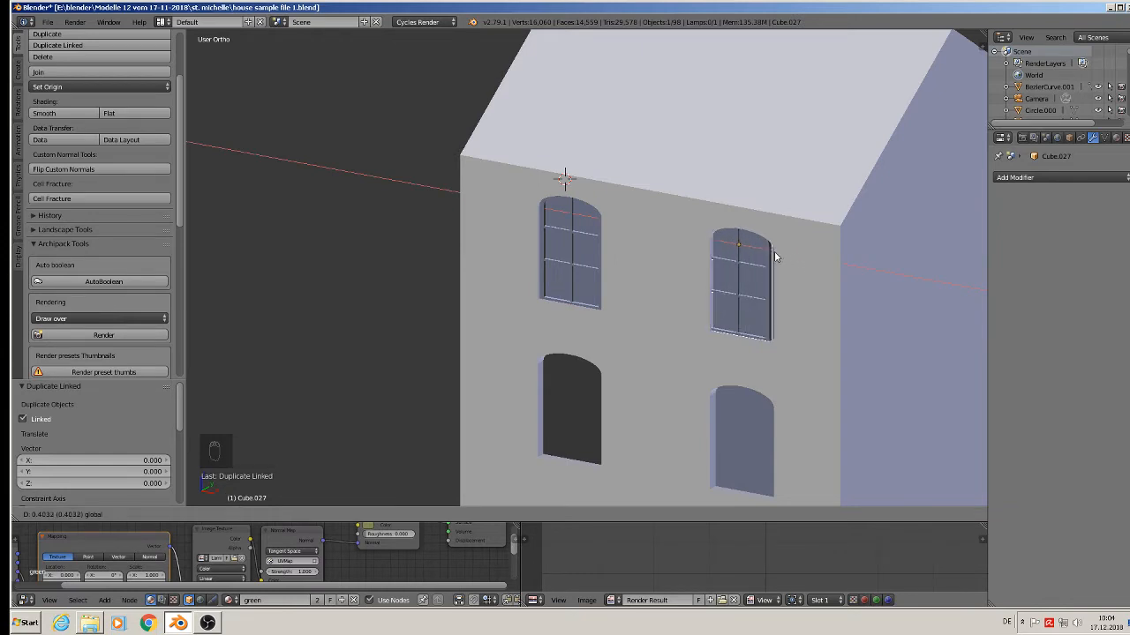
left_click(779, 255)
middle_click_drag(801, 260, 845, 247)
Make linked duplicates of both upper windows, move them -0.352 along Z into the lower openings, and raise them 0.002
left_click(533, 299, "shift")
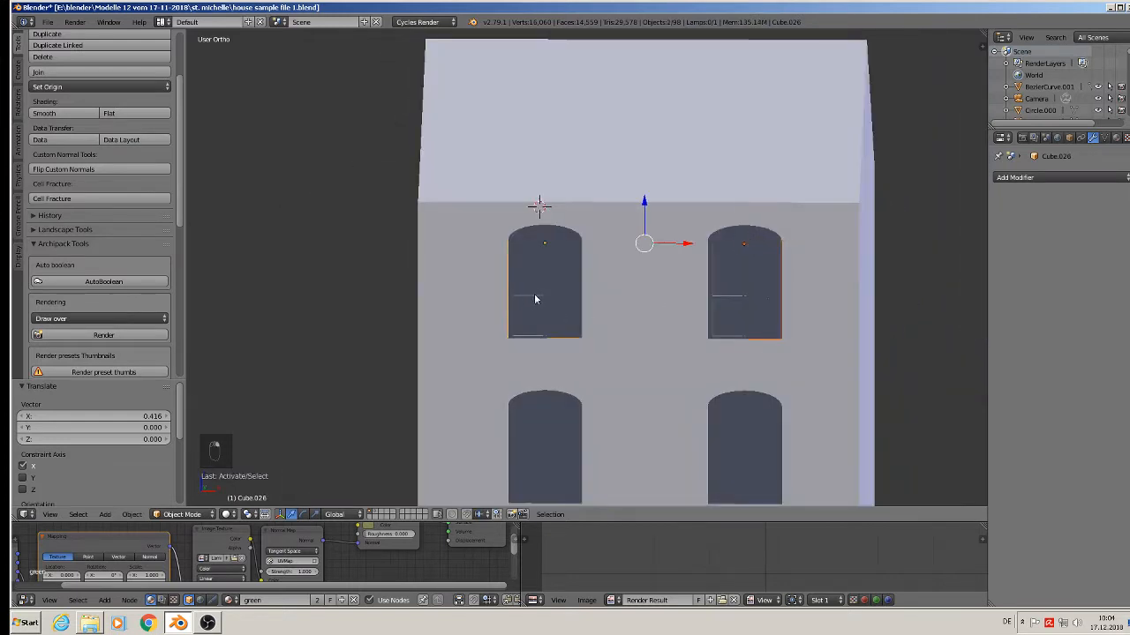
key("alt+d")
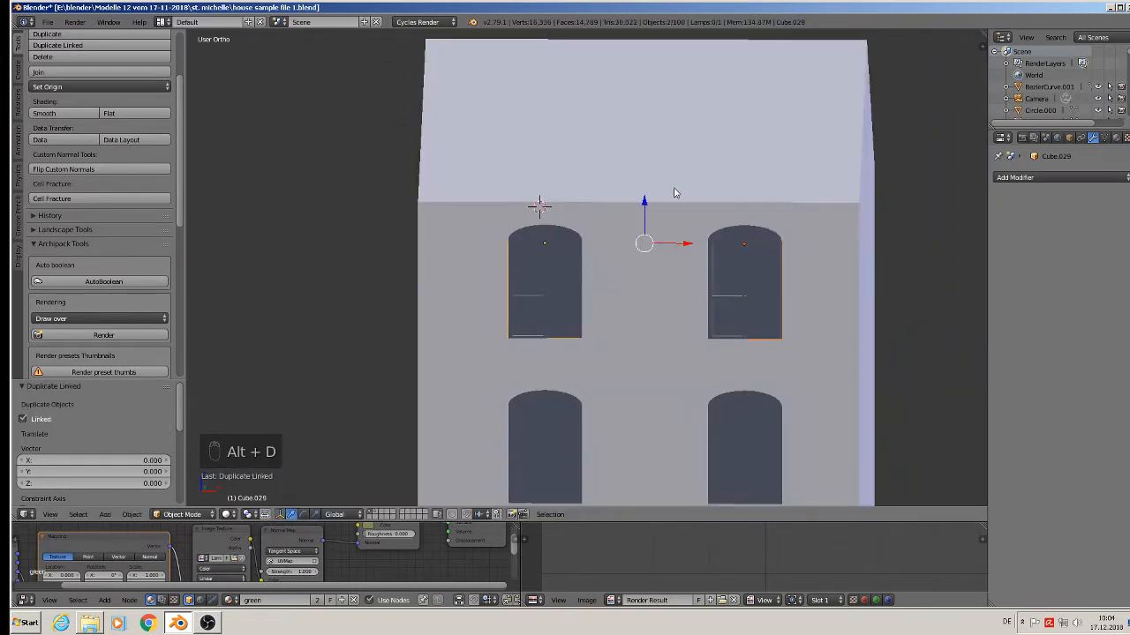
key("z")
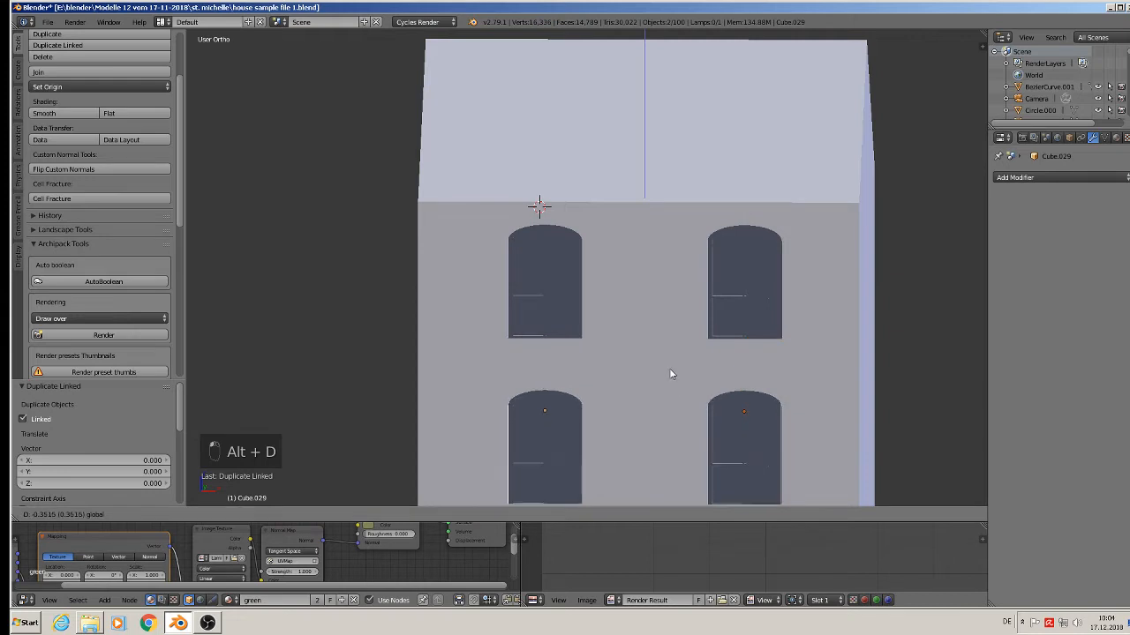
left_click(669, 368)
middle_click_drag(669, 368, 644, 408)
scroll(644, 408, "down", 3)
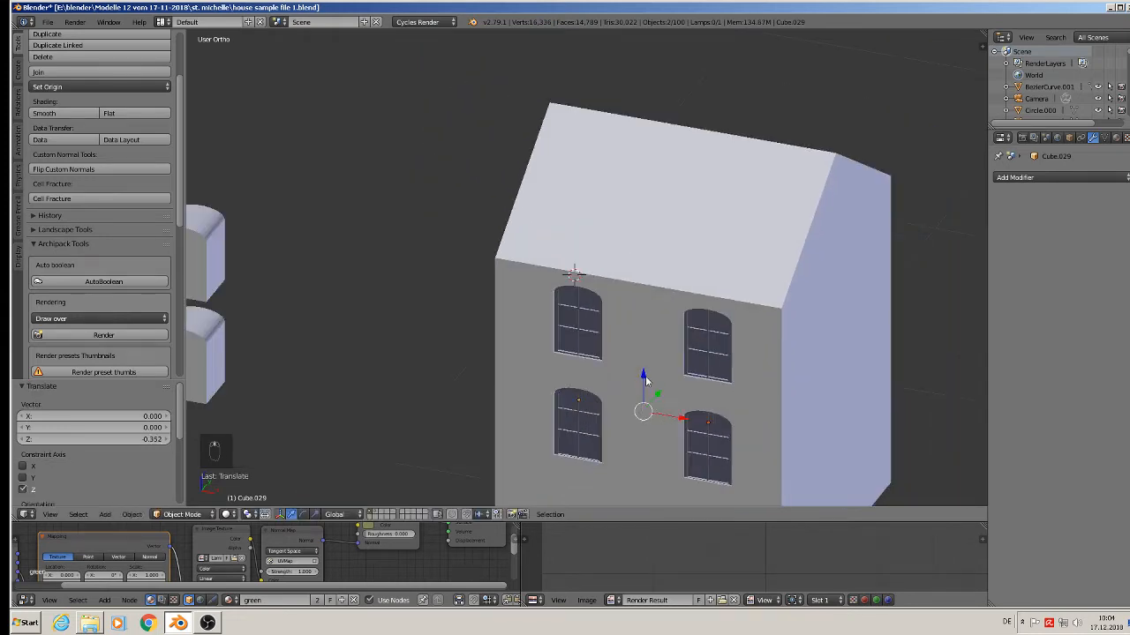
scroll(644, 380, "down", 4)
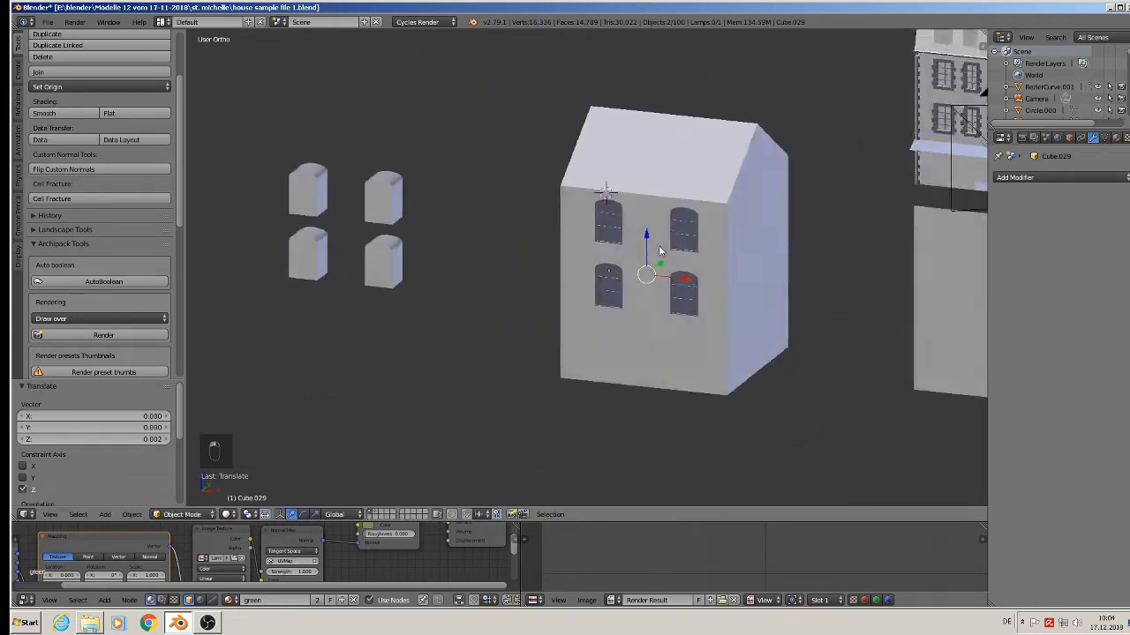
middle_click_drag(658, 247, 630, 254)
Set the viewport shading to Material and move all four arched windows 0.013 along Y, deeper into the openings
left_click(234, 517)
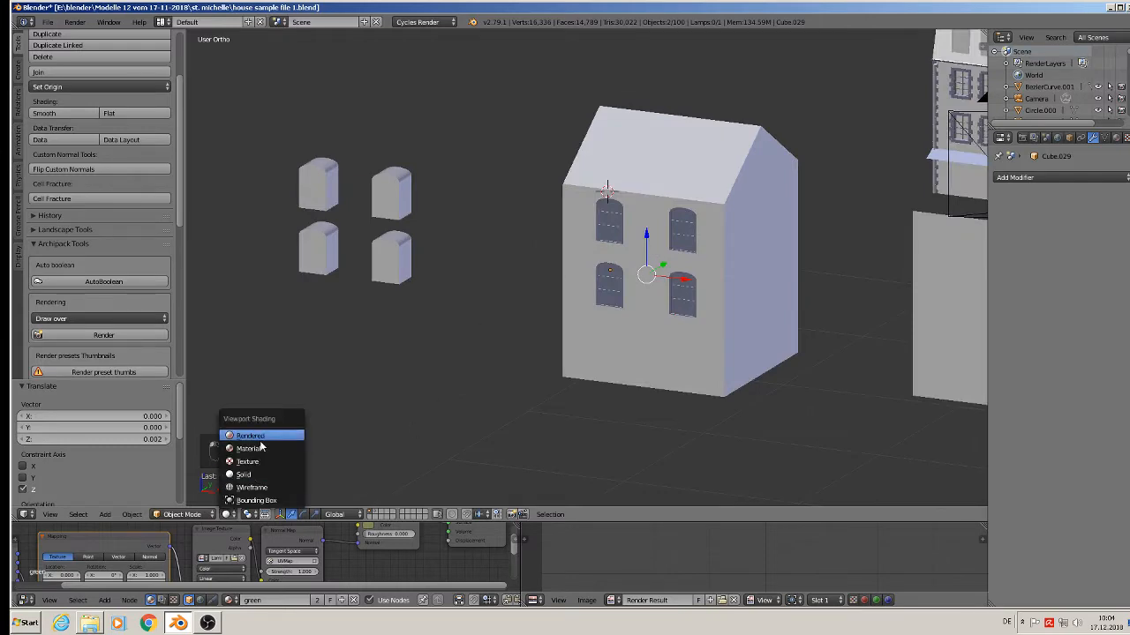
left_click(259, 448)
scroll(703, 285, "up", 5)
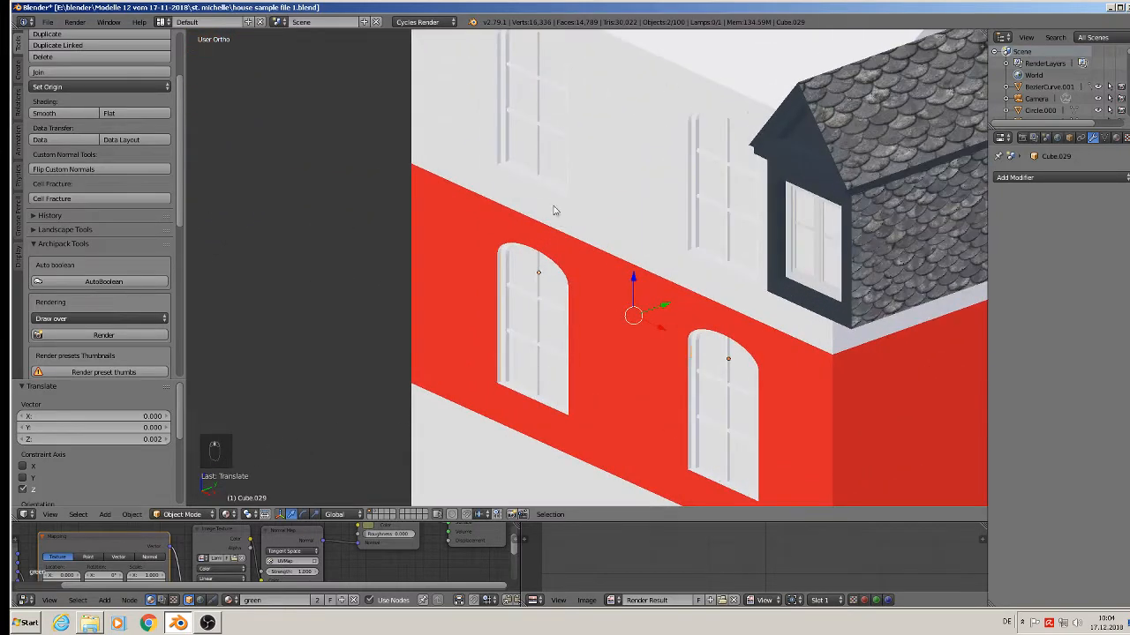
right_click(533, 142)
right_click(715, 206, "shift")
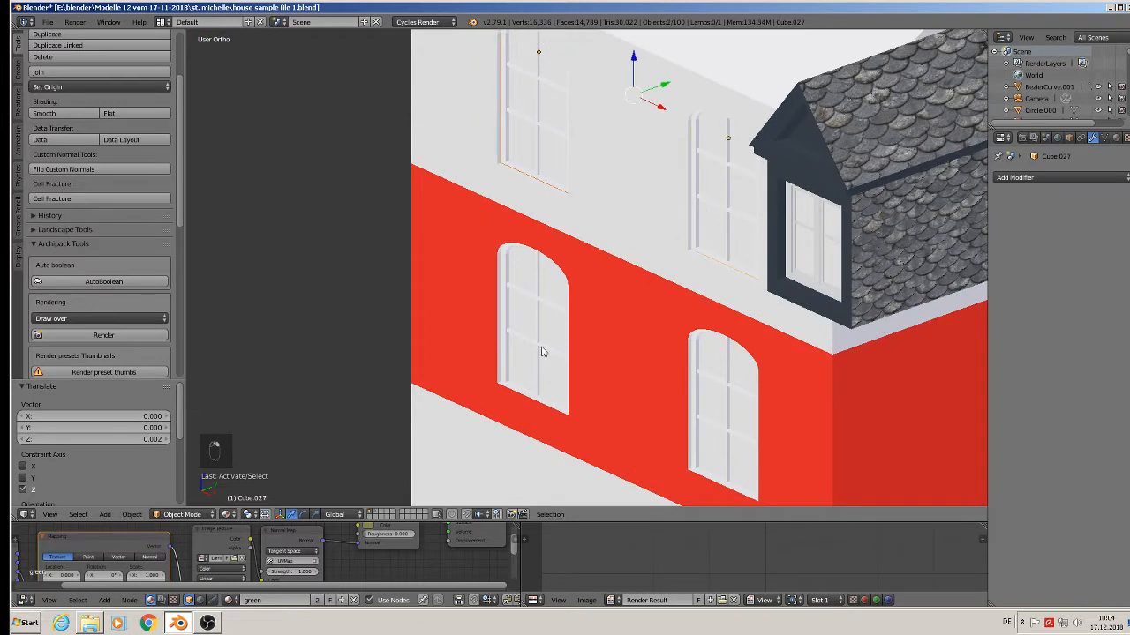
right_click(537, 350, "shift")
right_click(718, 403, "shift")
key("g")
key("y")
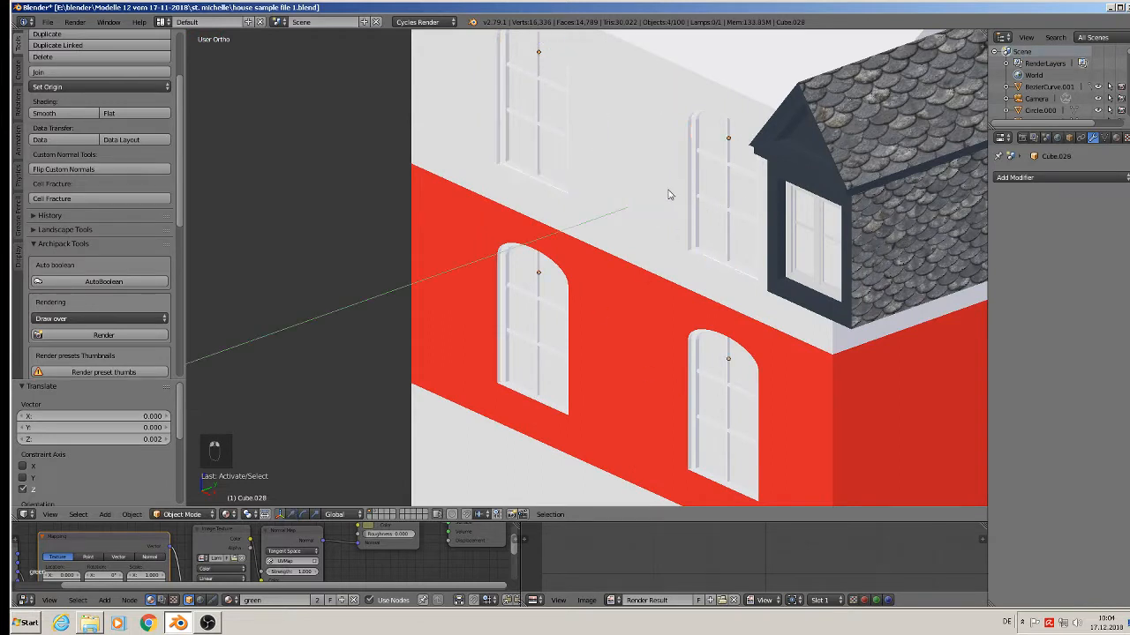
left_click(676, 193)
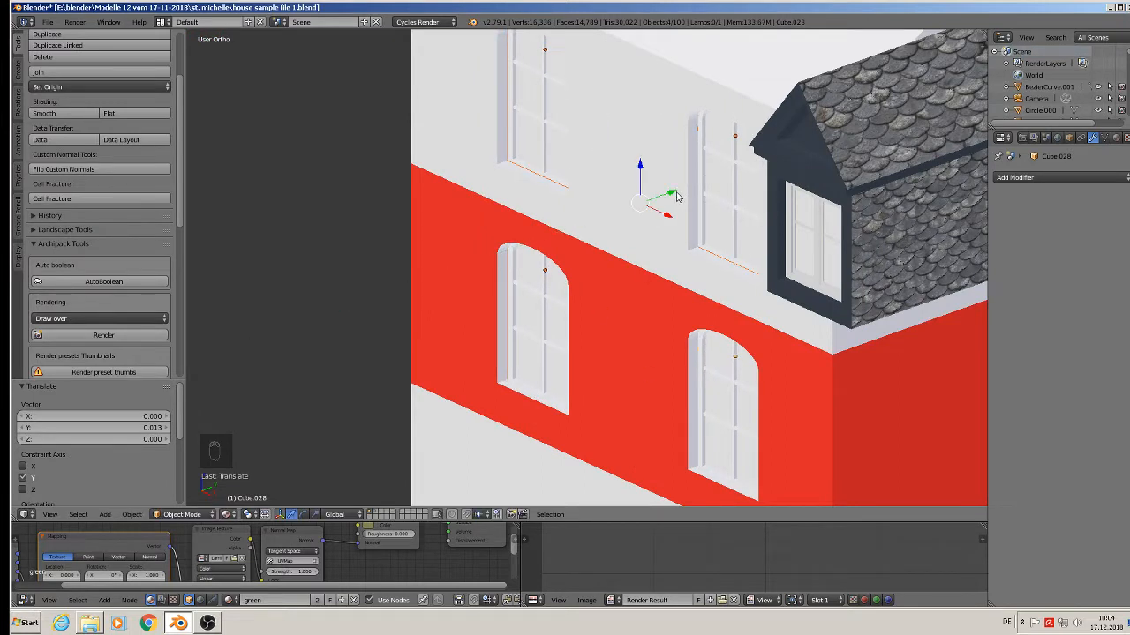
Deselect all objects and save the house sample file
key("Tab")
key("Tab")
scroll(624, 313, "down", 3)
key("a")
key("a")
key("a")
middle_click_drag(643, 348, 693, 317)
scroll(694, 318, "down", 5)
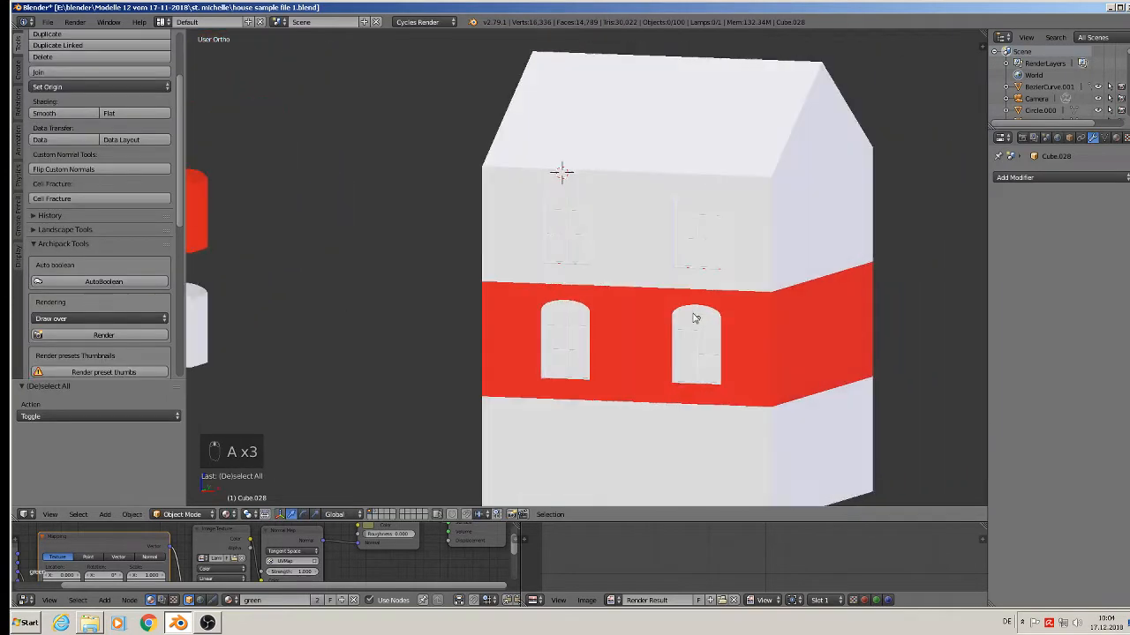
middle_click_drag(874, 358, 433, 303, "shift")
scroll(433, 308, "up", 2)
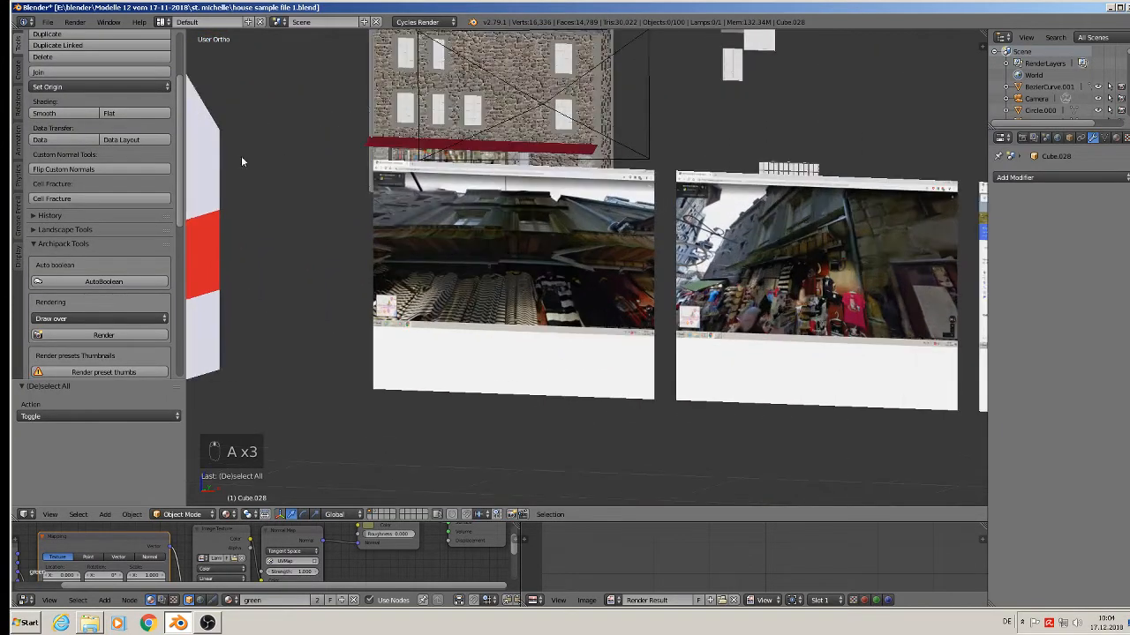
left_click(47, 22)
left_click(73, 114)
scroll(382, 181, "up", 2)
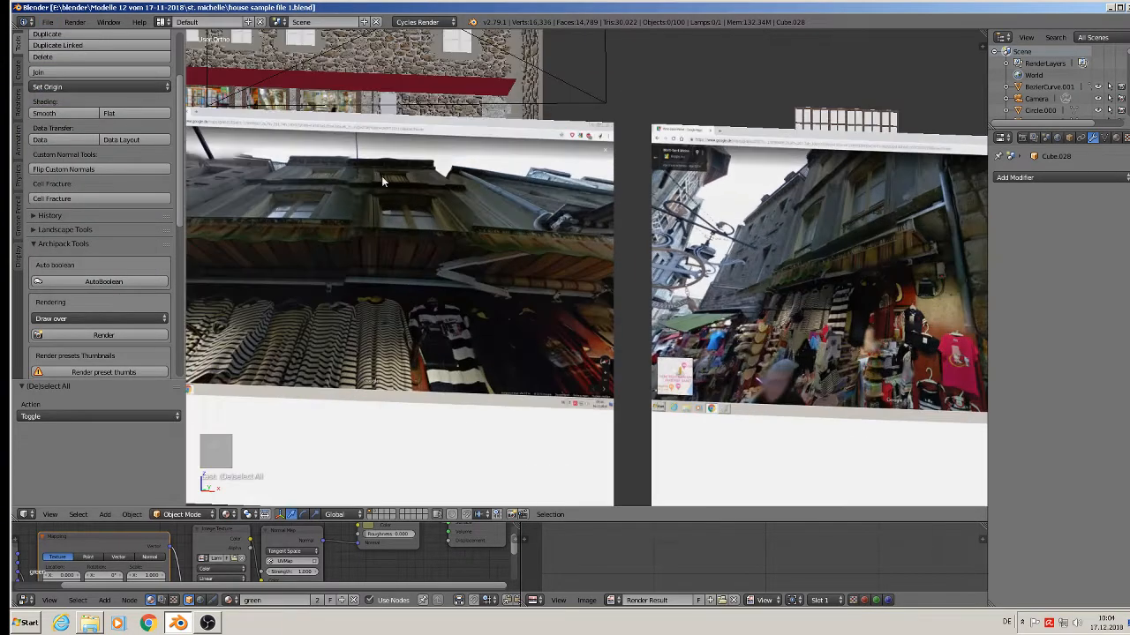
Examine the ledges on the facade in the reference photo and open the gabled house mesh for editing
scroll(351, 175, "up", 4)
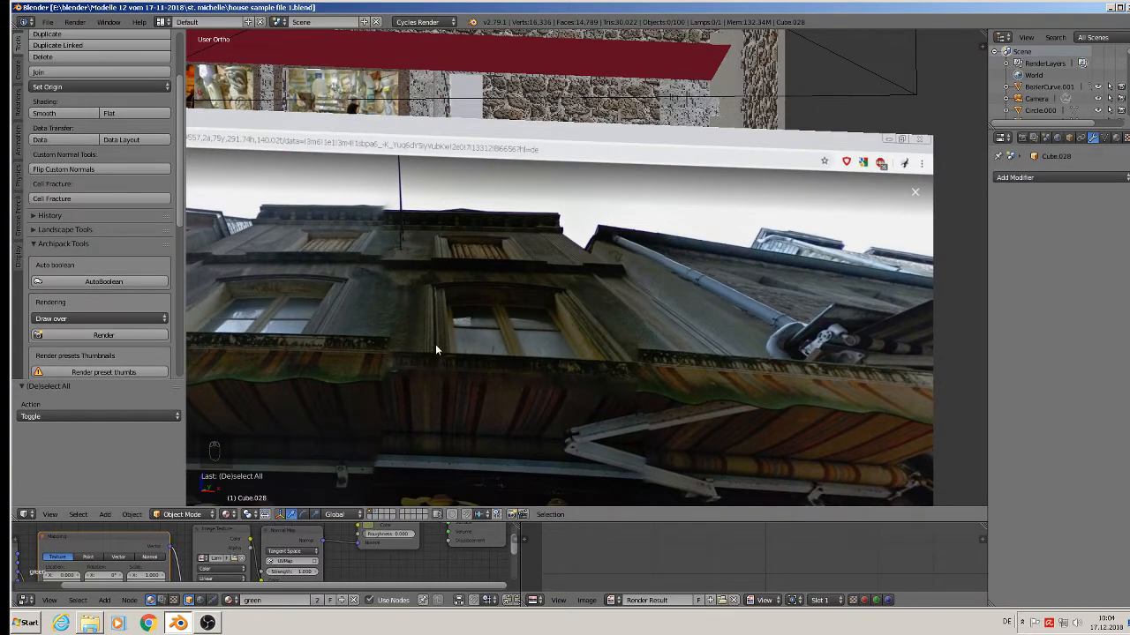
scroll(530, 415, "down", 4)
middle_click_drag(392, 395, 969, 203, "shift")
scroll(723, 220, "down", 2)
middle_click_drag(529, 183, 628, 231, "shift")
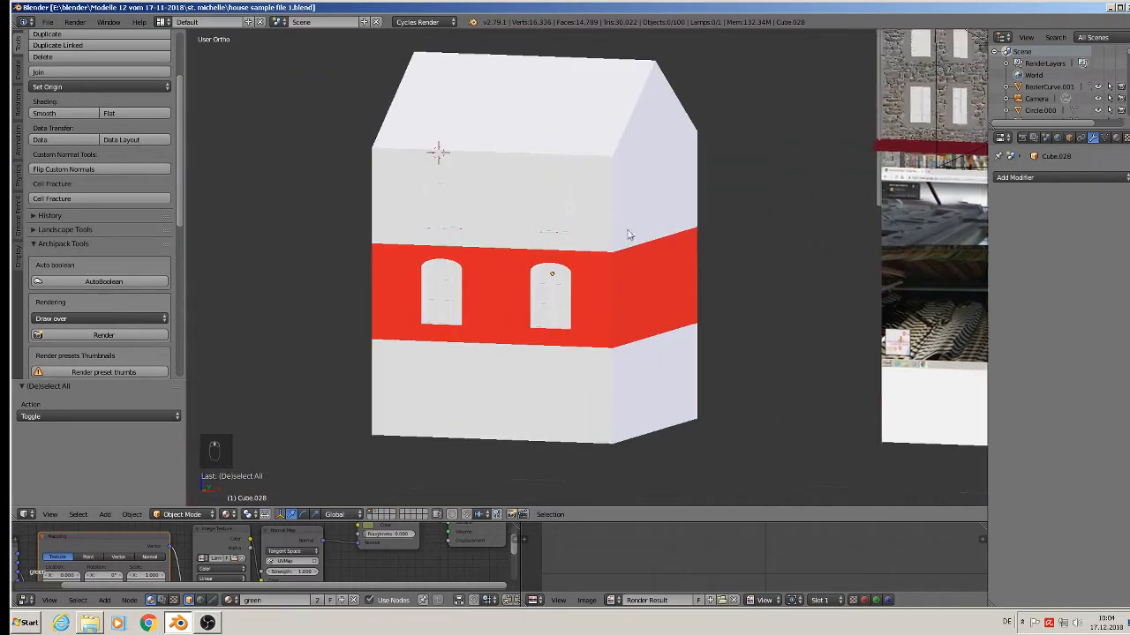
scroll(630, 235, "up", 5)
right_click(681, 227)
key("Tab")
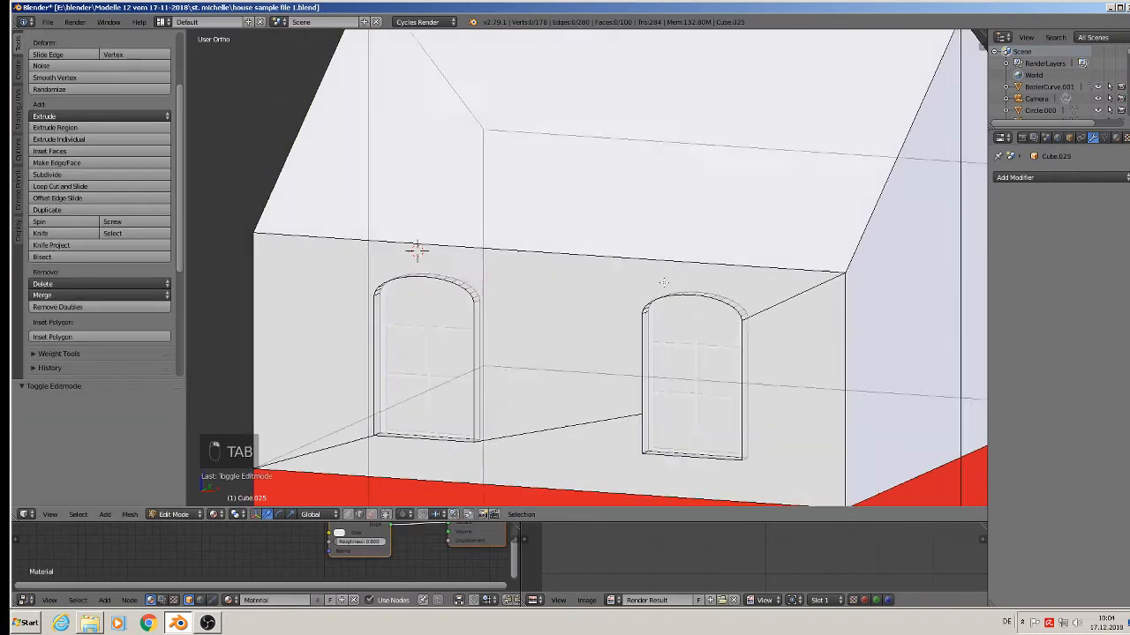
Extrude the roof's front eave edge outward and down, about -0.036 along Y and -0.022 along Z
middle_click_drag(664, 282, 583, 320)
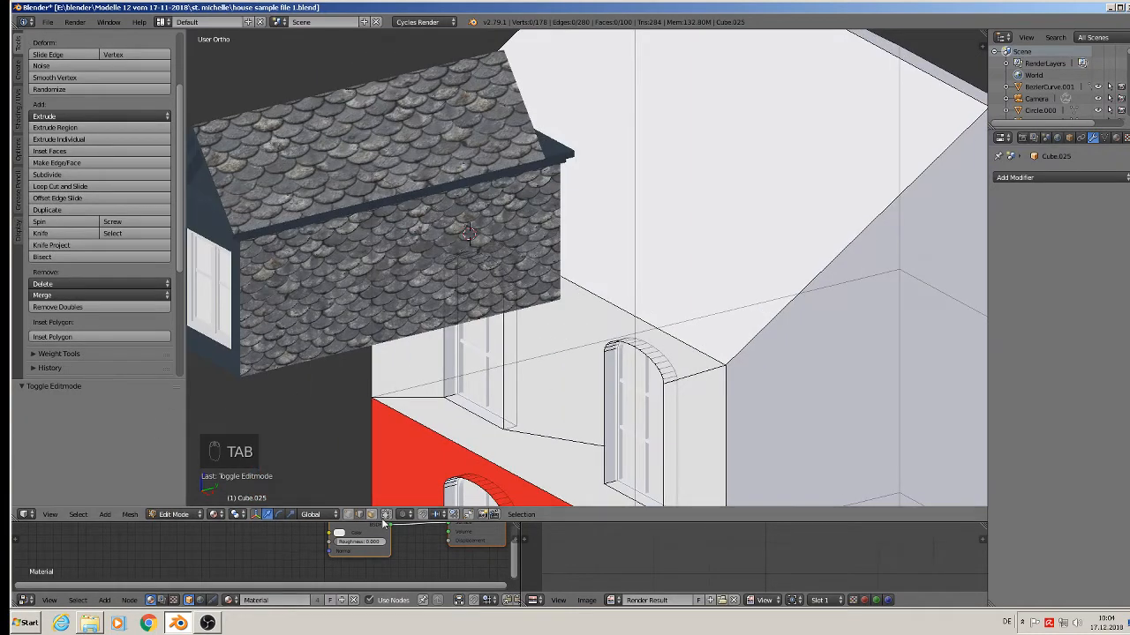
left_click(349, 515)
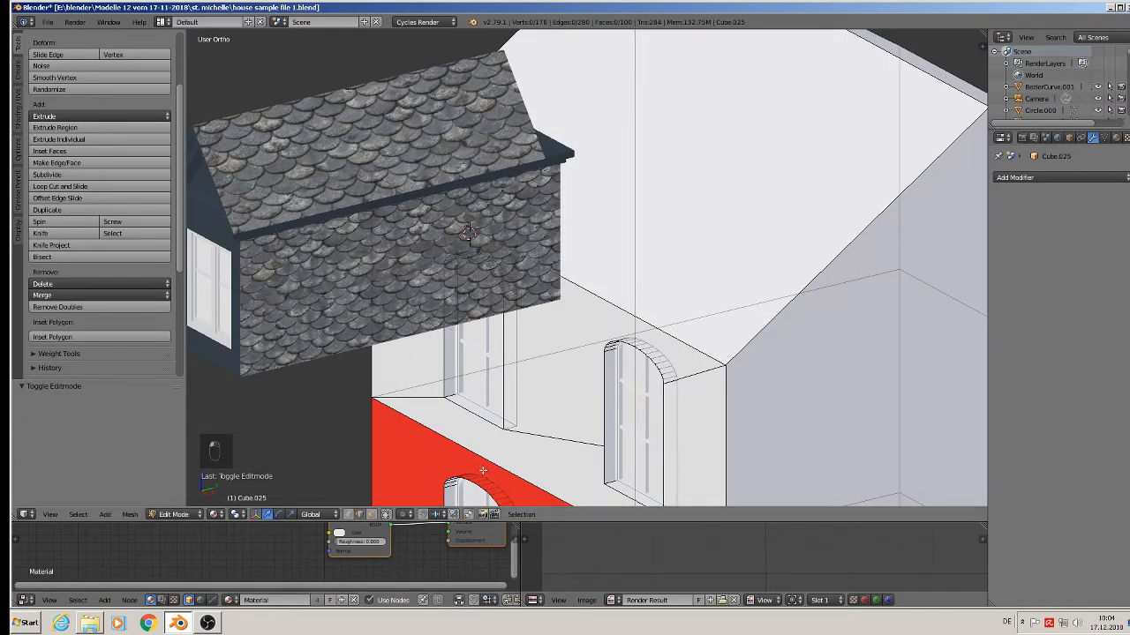
right_click(565, 275)
scroll(552, 271, "up", 6)
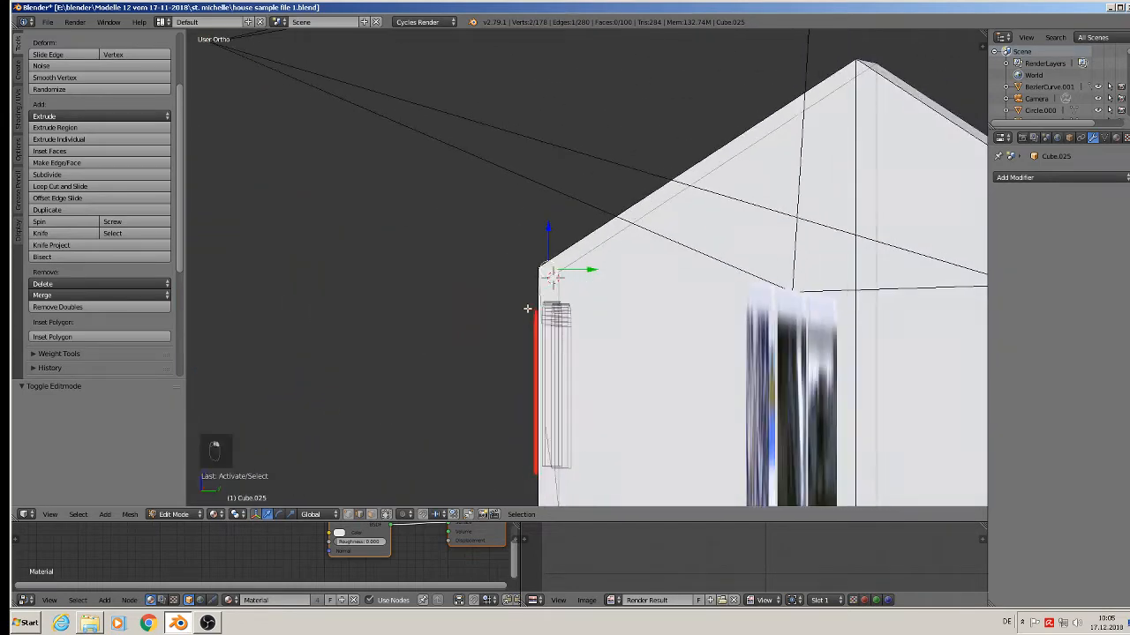
scroll(548, 271, "up", 1)
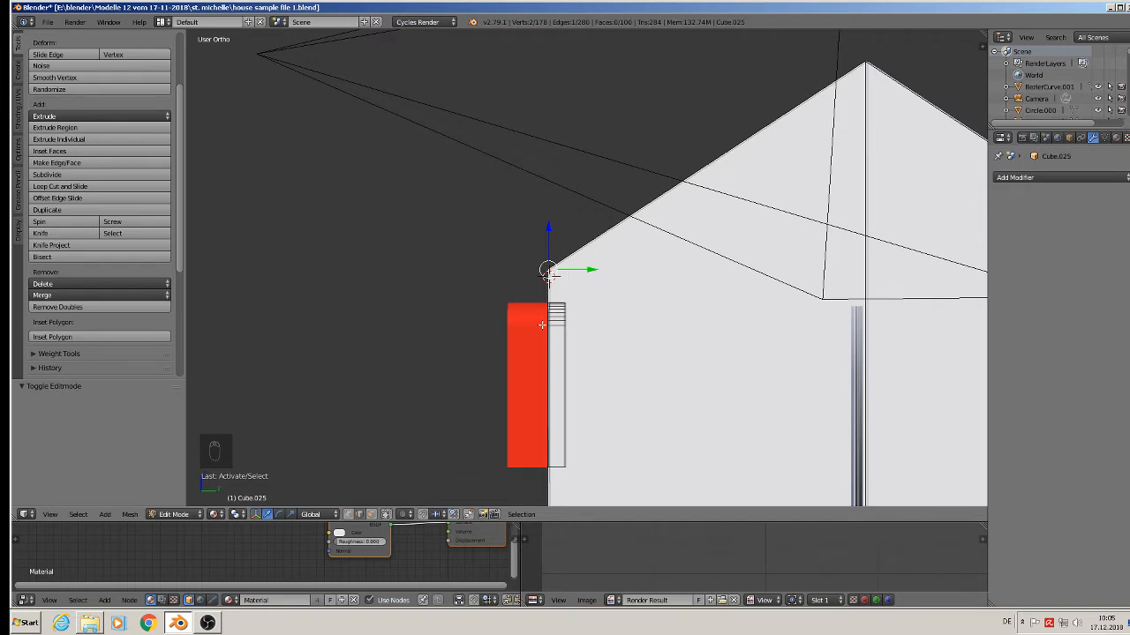
key("e")
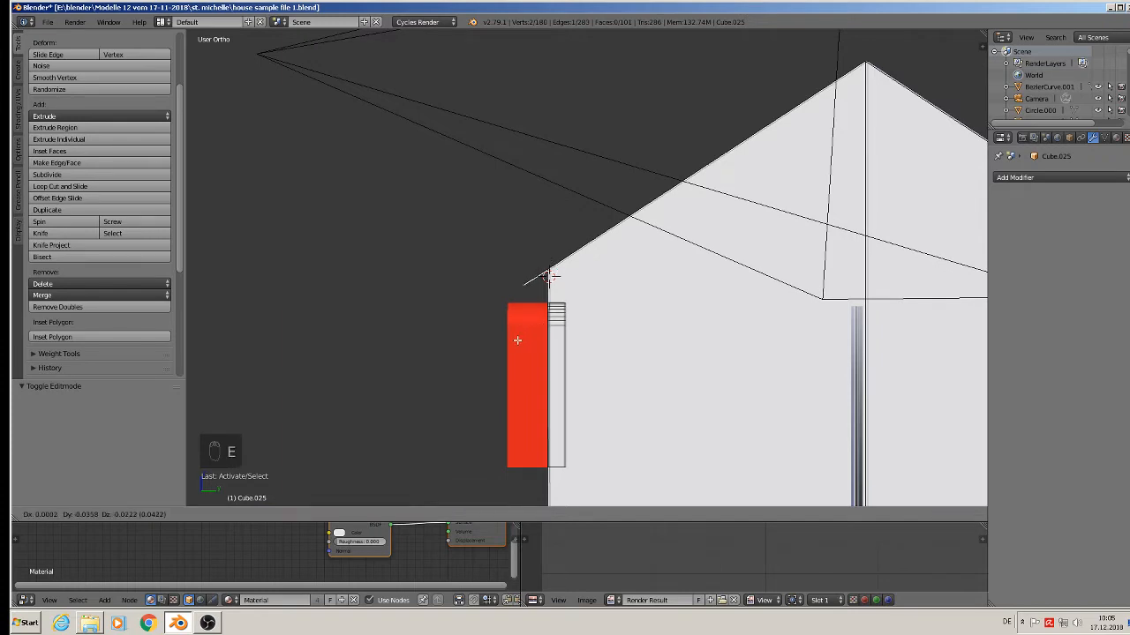
left_click(517, 340)
Extrude the two front edges above and below the red storey outward and down, -0.050 along Y and -0.032 along Z
middle_click_drag(517, 339, 582, 358)
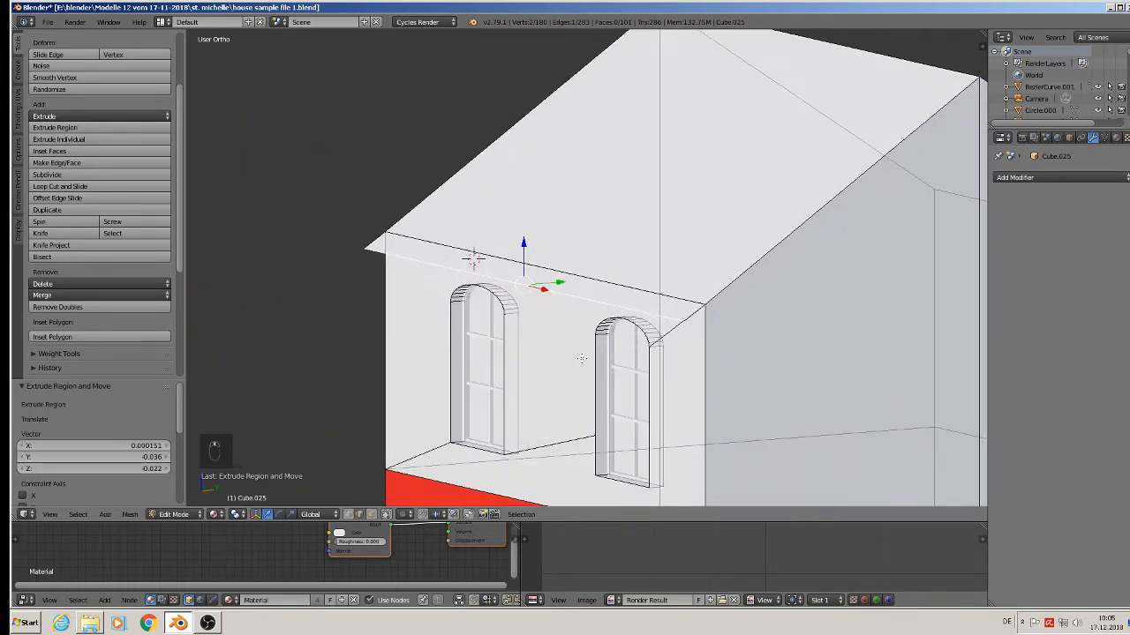
scroll(585, 360, "up", 1)
middle_click_drag(564, 478, 587, 238, "shift")
right_click(575, 261)
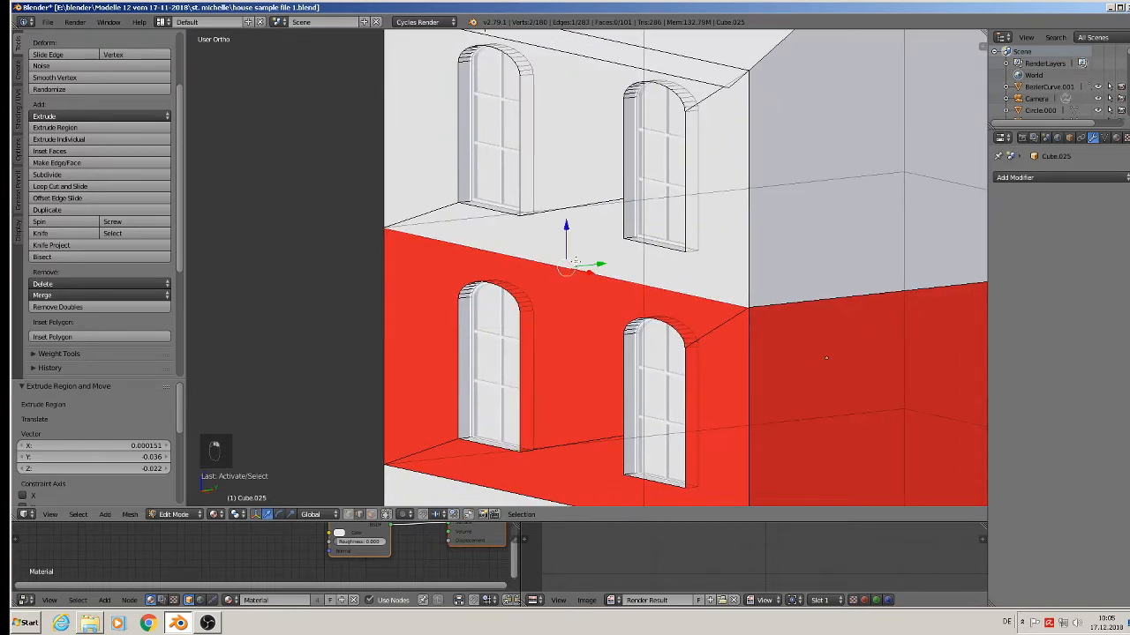
middle_click_drag(575, 345, 546, 139, "shift")
right_click(542, 318, "shift")
middle_click_drag(542, 318, 476, 300)
key("e")
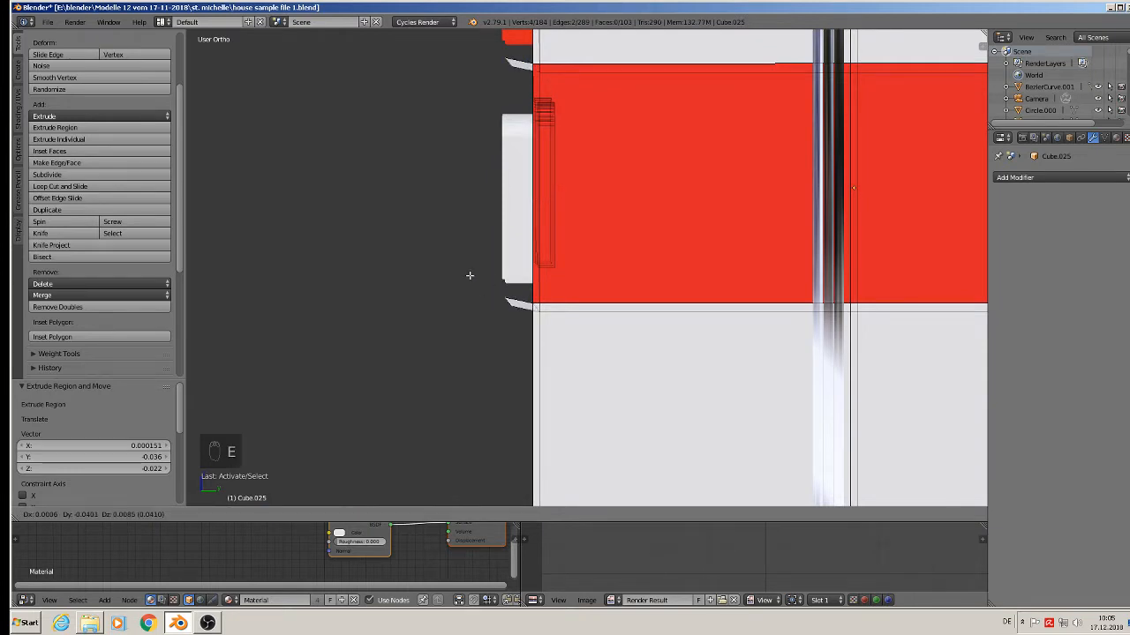
left_click(463, 304)
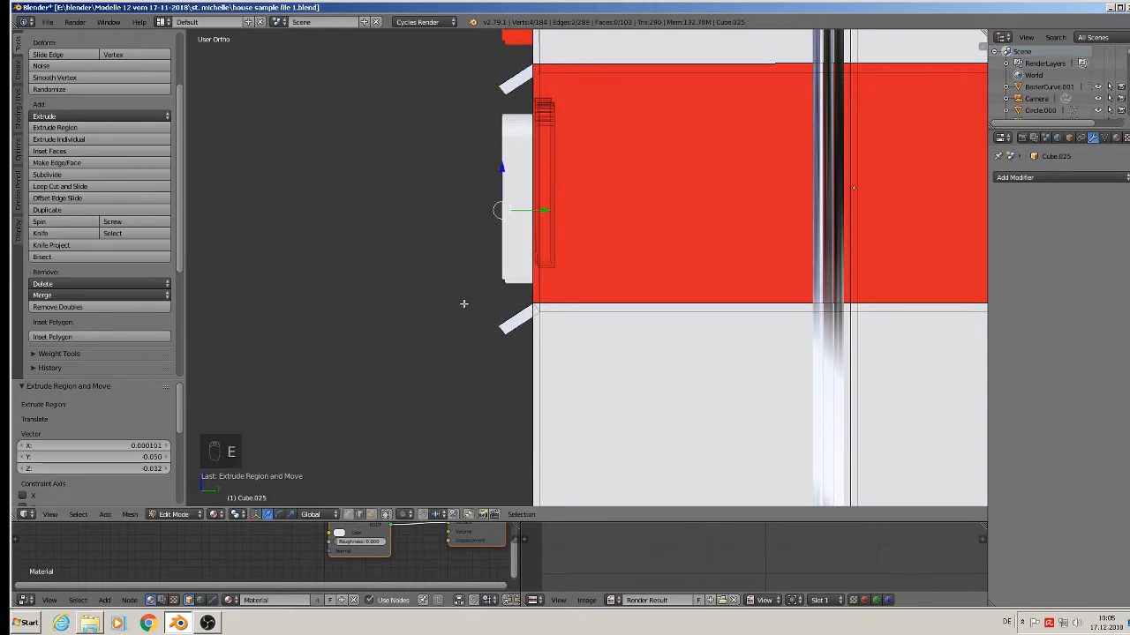
Raise the outer edges of both facade ledges 0.006 along Z and adjust their projection along Y
middle_click_drag(463, 303, 517, 318)
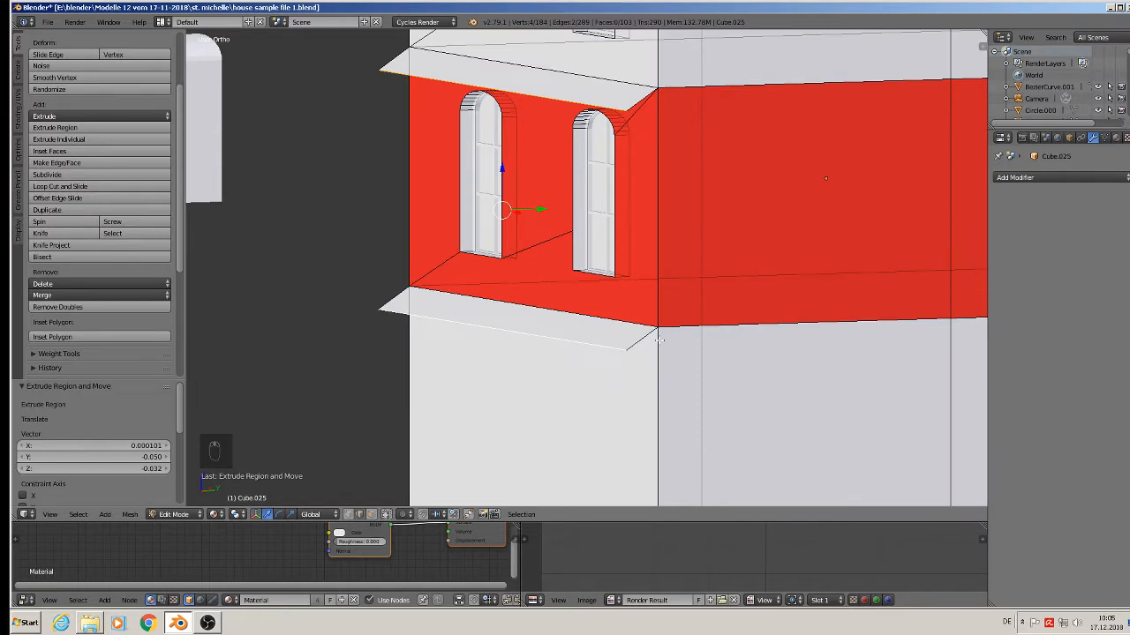
scroll(659, 340, "down", 4)
scroll(657, 340, "up", 6)
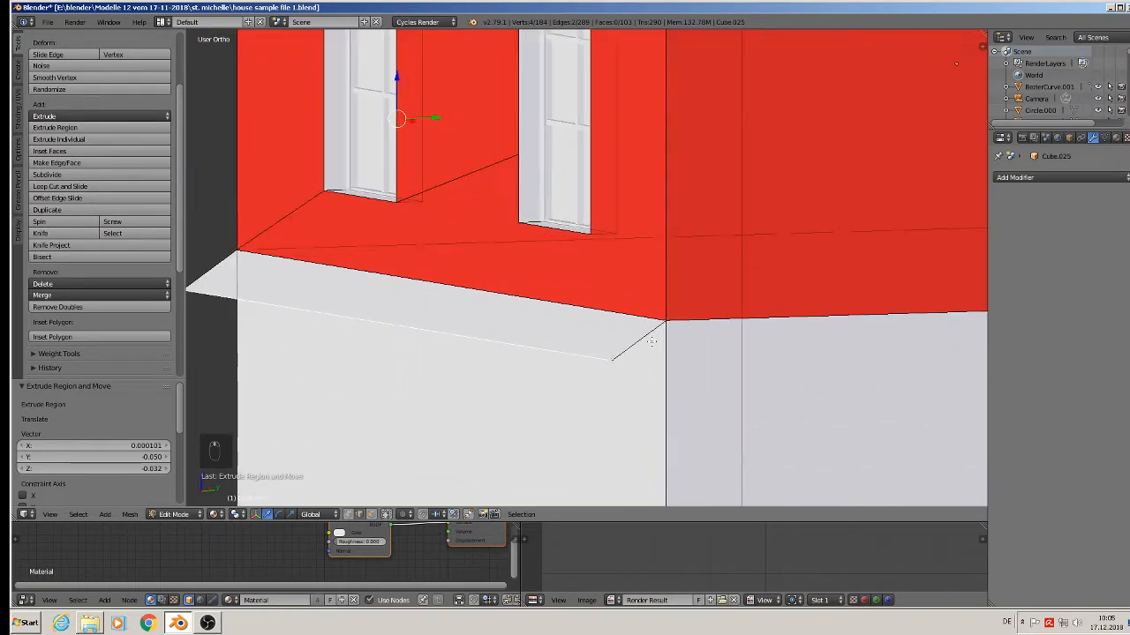
scroll(632, 344, "down", 3)
scroll(577, 236, "up", 2)
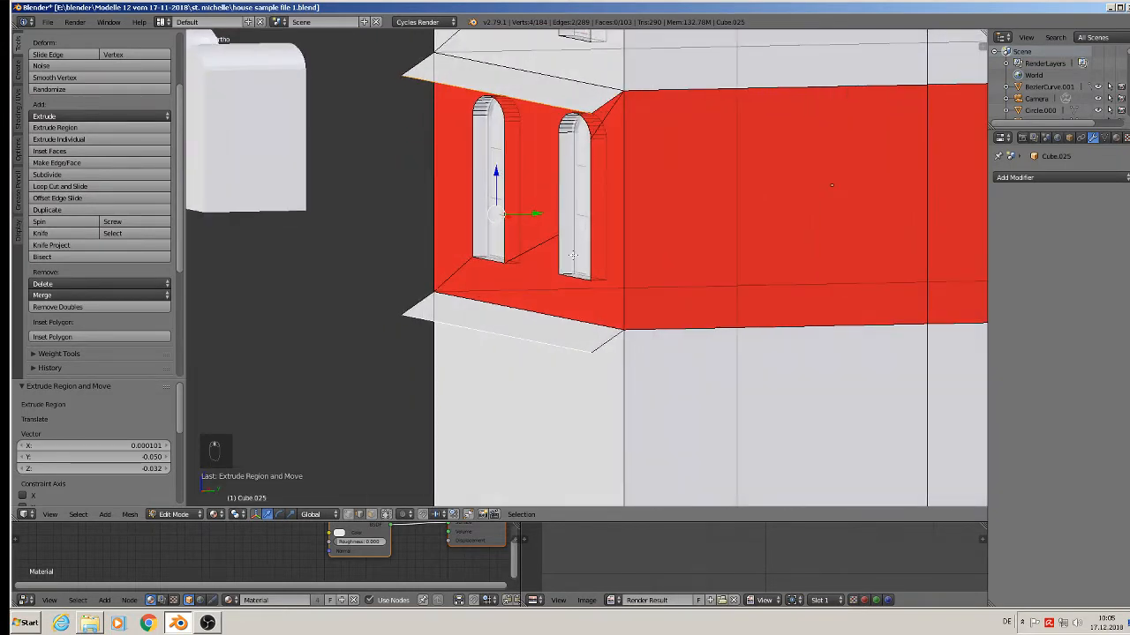
left_click_drag(506, 166, 499, 165)
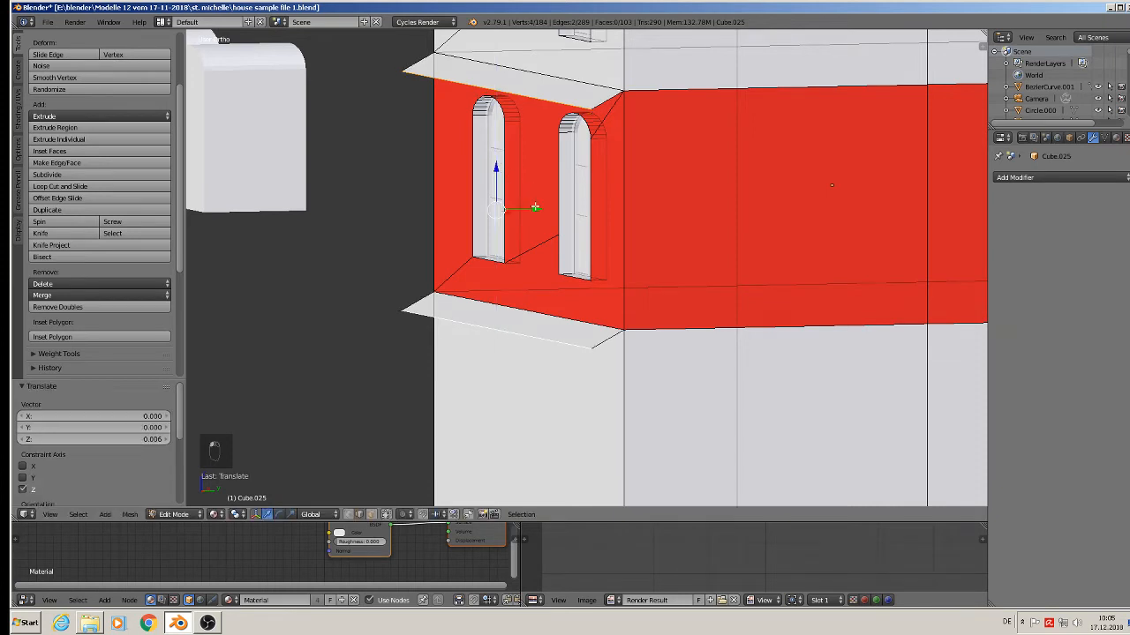
left_click_drag(535, 207, 546, 208)
Extrude the outer edges of both ledges 0.047 along Y, back toward the wall, to form the undersides
middle_click_drag(546, 207, 511, 207)
key("e")
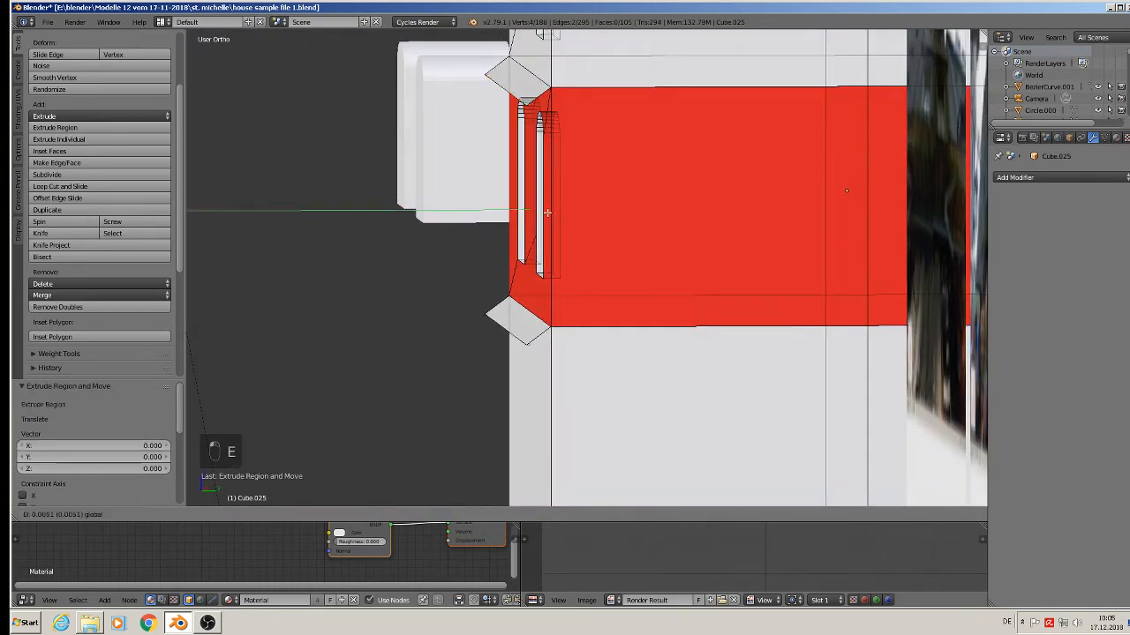
left_click_drag(575, 215, 575, 215)
Fill both open ends of the lower ledge with triangular faces
scroll(555, 324, "up", 3)
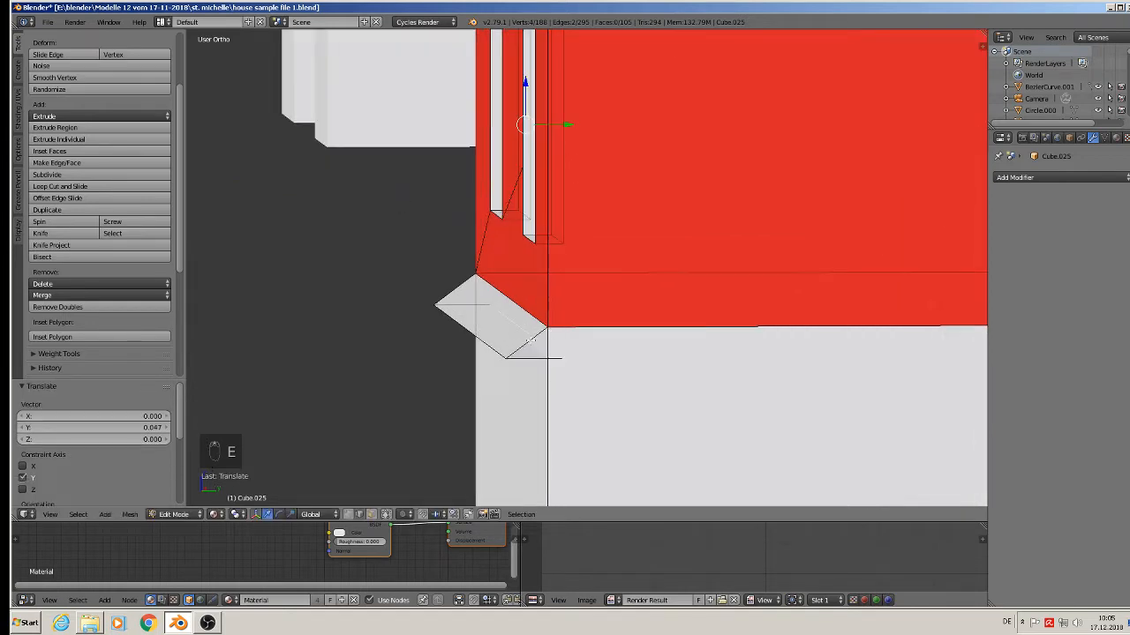
key("a")
right_click(529, 344)
right_click(533, 357, "alt+shift")
key("d")
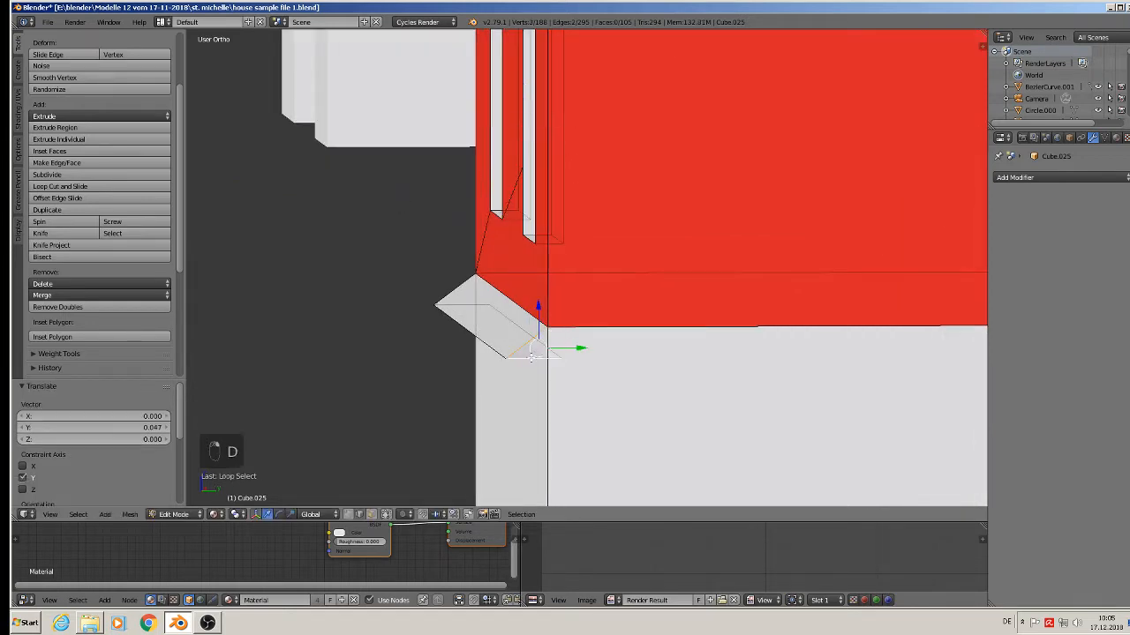
key("f")
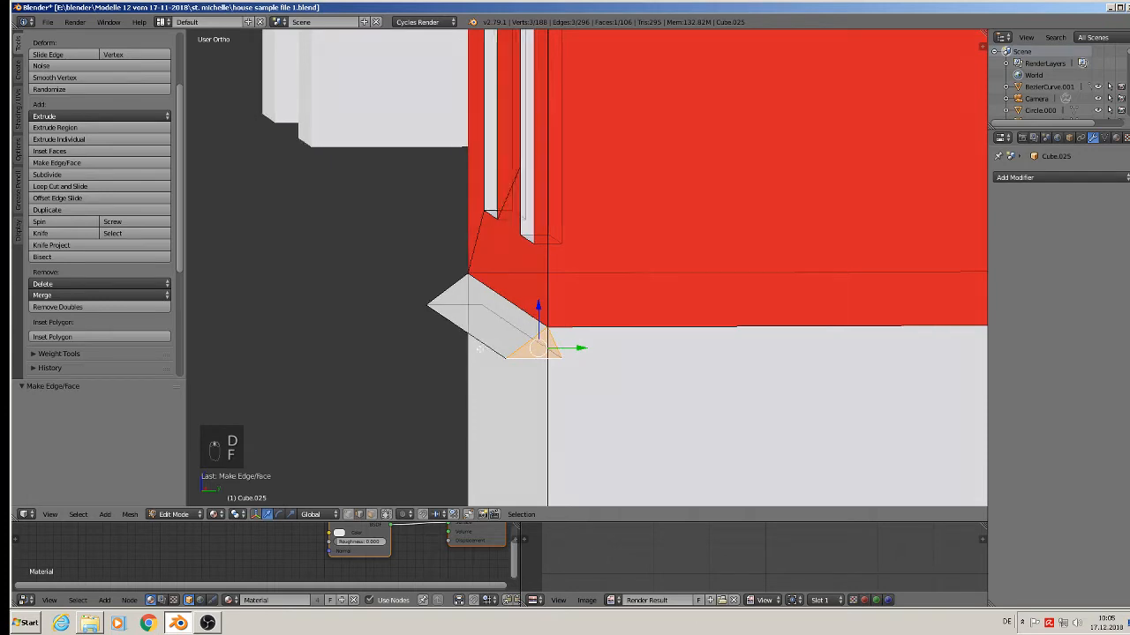
middle_click_drag(532, 353, 674, 232)
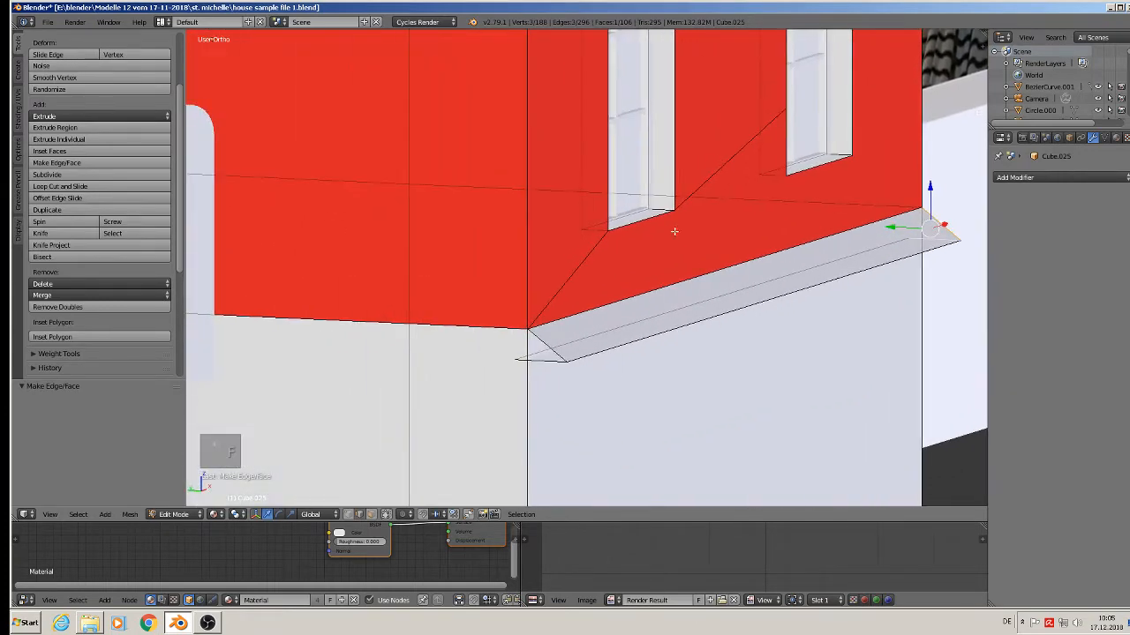
right_click(546, 353, "alt")
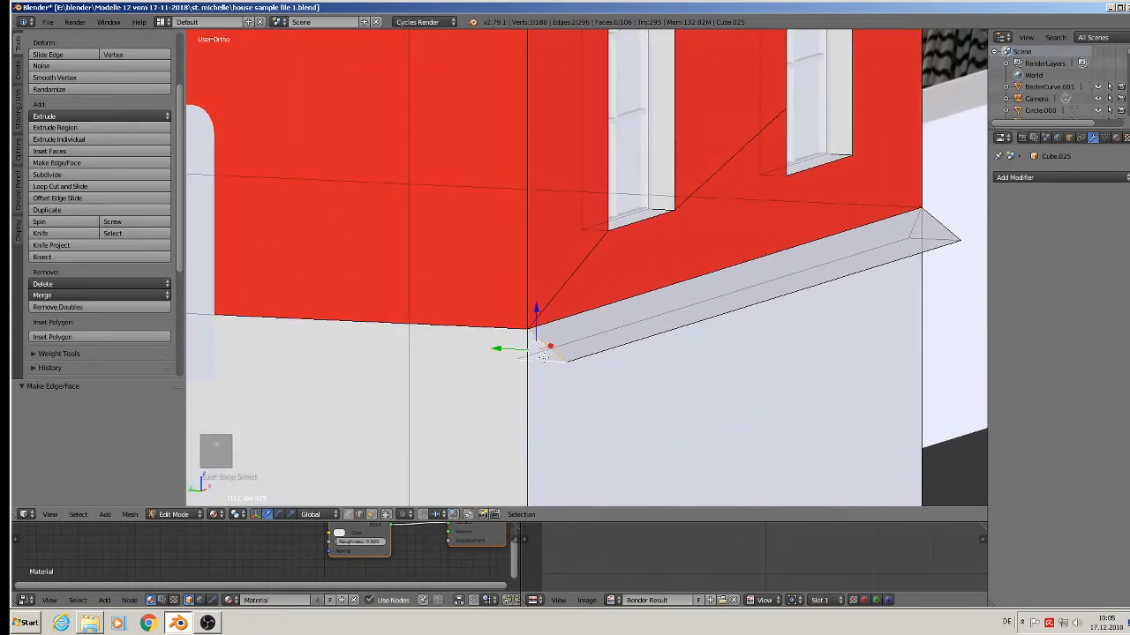
key("f")
Close both open ends of the upper ledge with triangular faces
middle_click_drag(545, 353, 458, 4)
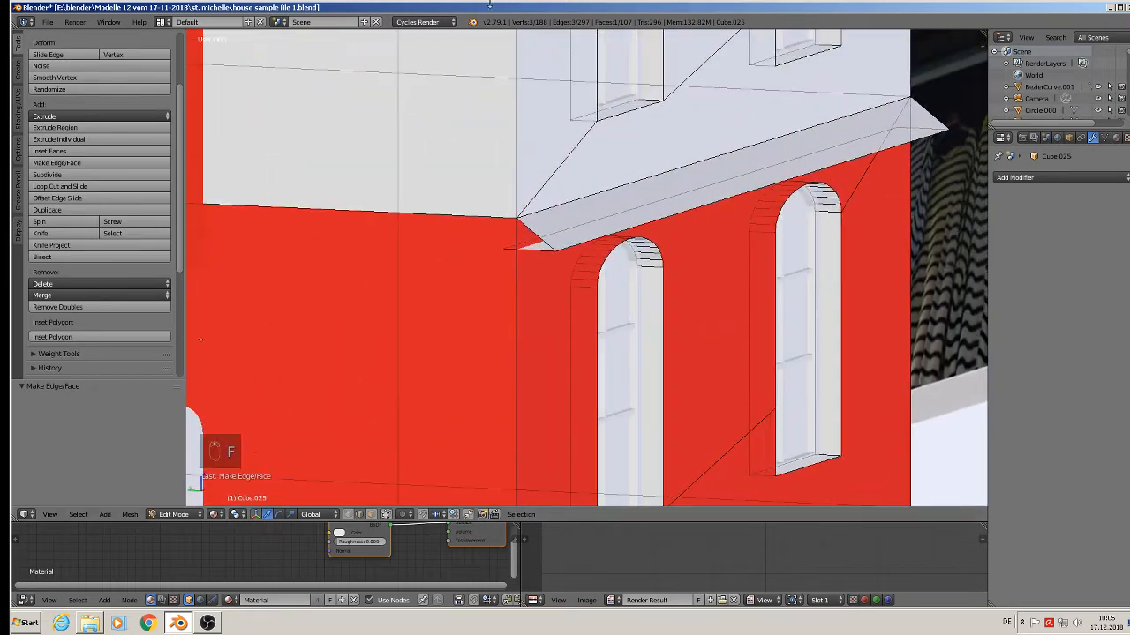
right_click(534, 248, "alt")
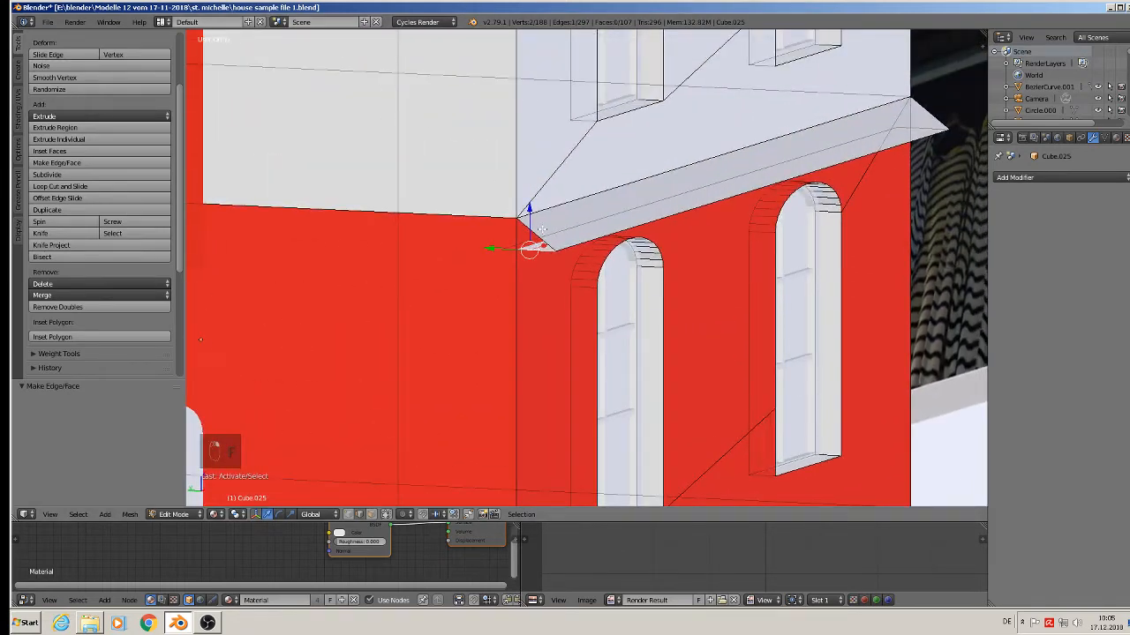
key("f")
middle_click_drag(533, 225, 616, 134)
right_click(840, 268)
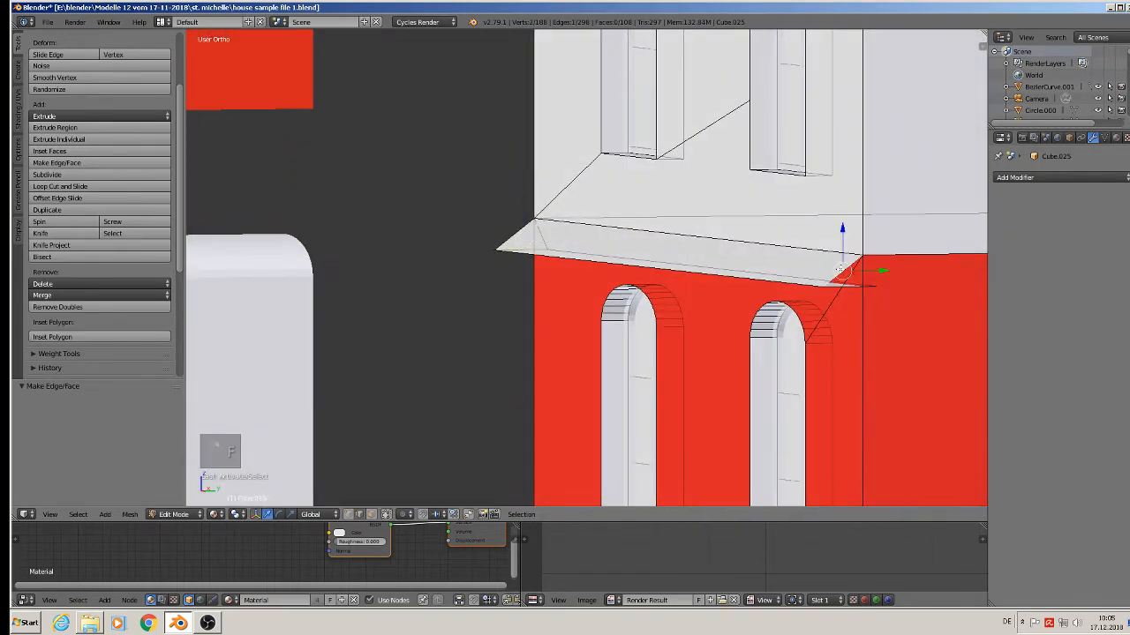
right_click(854, 284, "shift")
key("f")
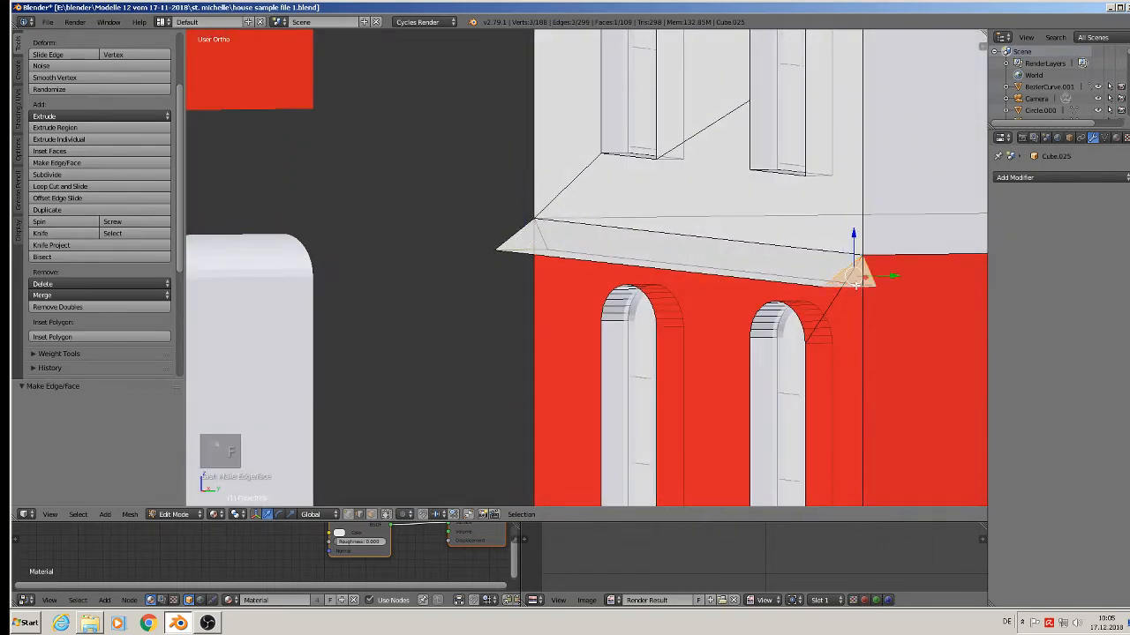
Move the underside's inner edge along Y toward the wall face, -0.012 on the upper ledge and -0.011 on the lower
right_click(774, 271)
middle_click_drag(775, 270, 781, 281)
key("g")
key("y")
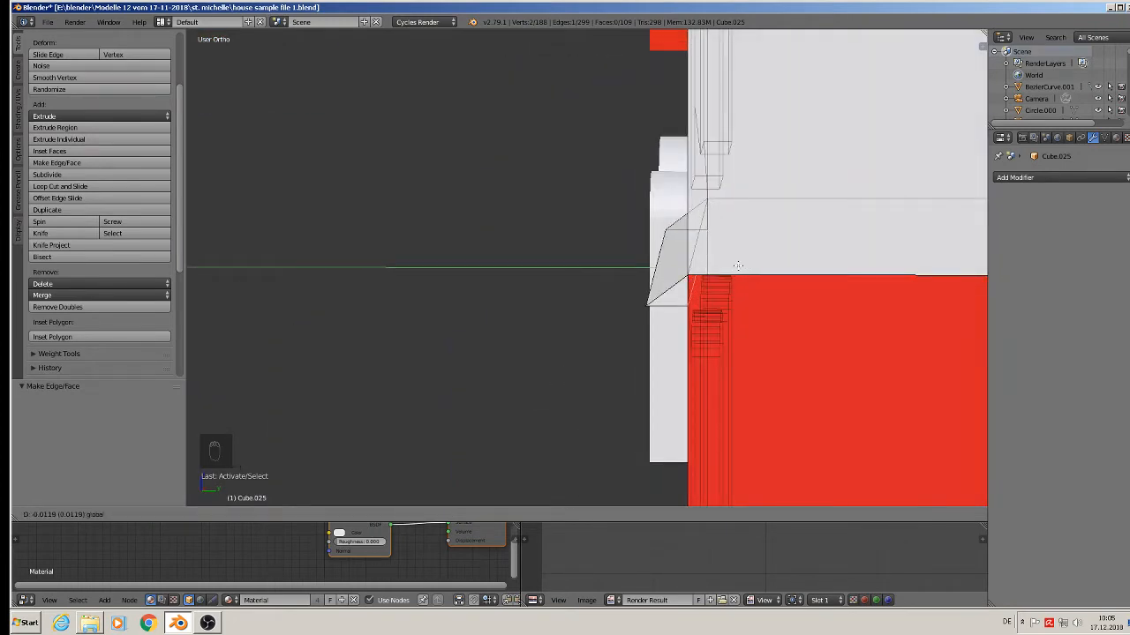
left_click_drag(737, 265, 738, 266)
scroll(738, 265, "down", 2)
middle_click_drag(769, 484, 784, 274, "shift")
right_click(743, 337)
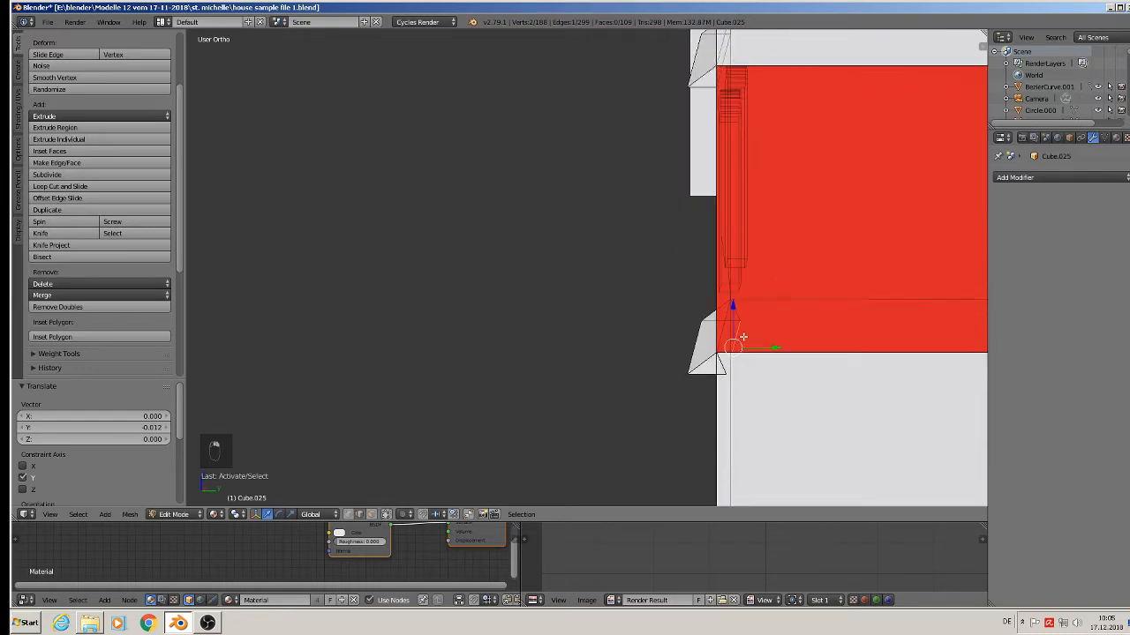
left_click_drag(766, 347, 756, 345)
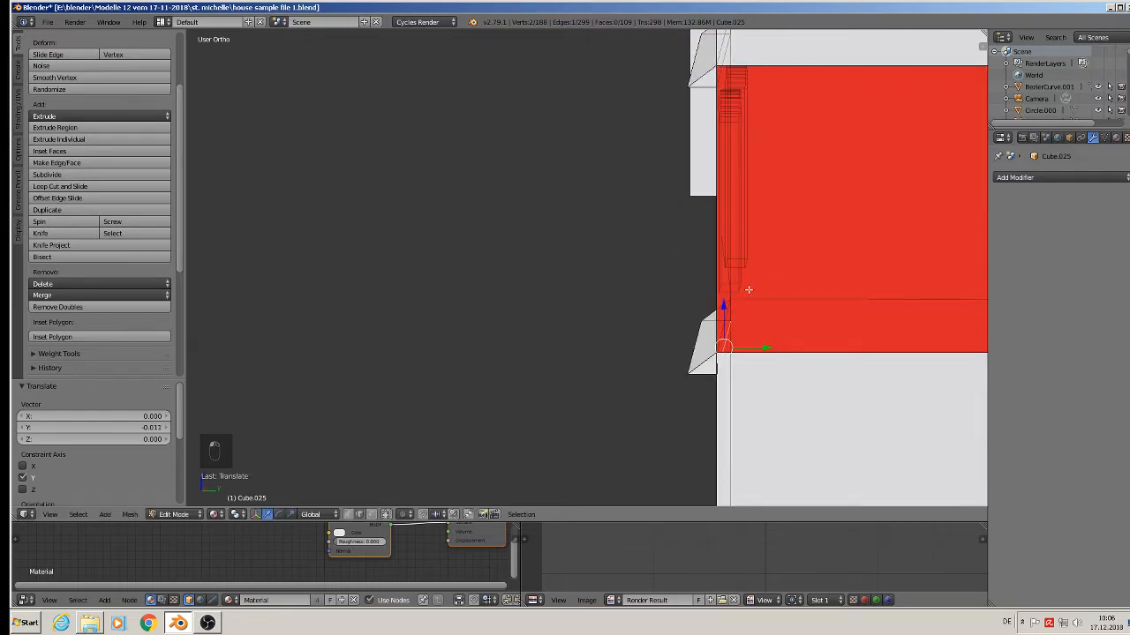
Extrude the face of the overhanging roof eave along its normal, using the Normal transform orientation, to give the eave thickness
scroll(748, 289, "down", 5)
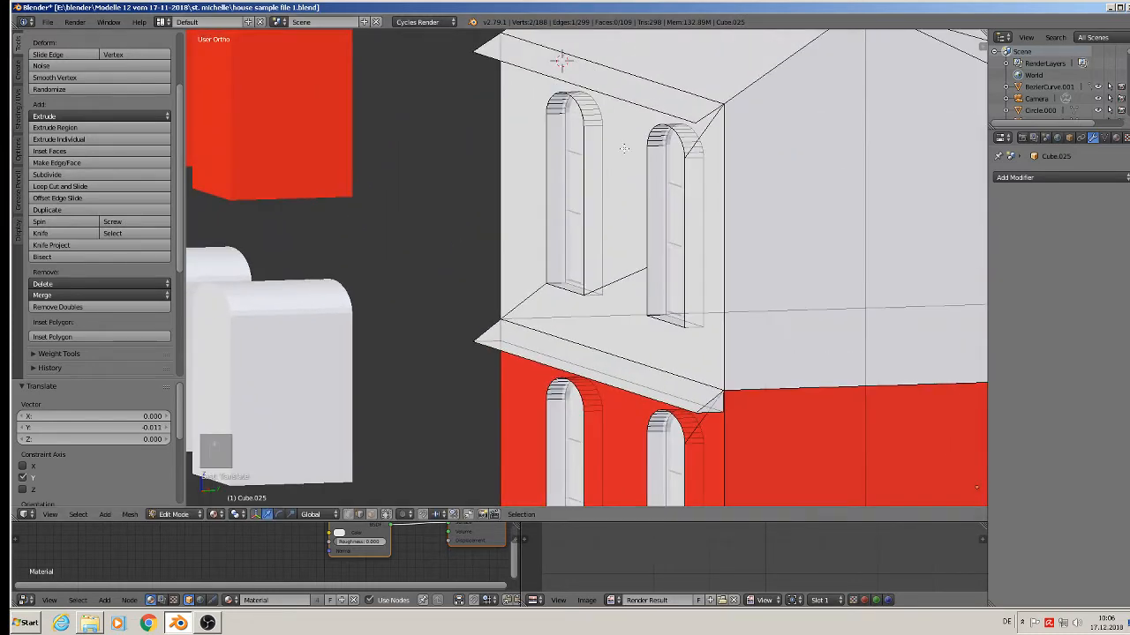
middle_click_drag(623, 148, 638, 266, "shift")
scroll(617, 132, "up", 3)
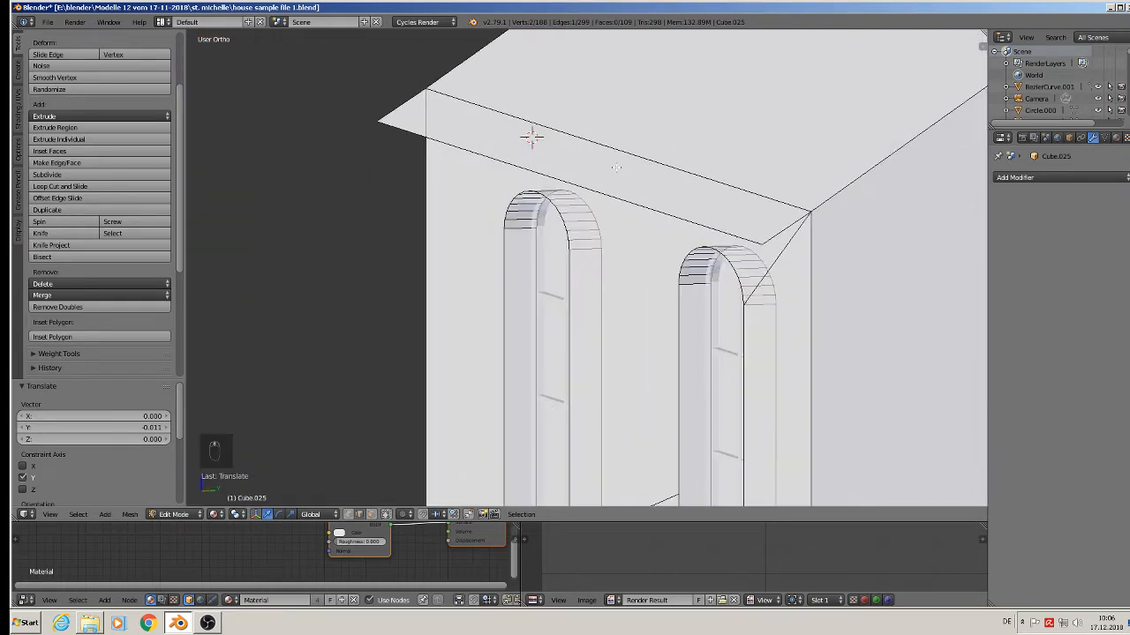
right_click(626, 182)
middle_click_drag(629, 182, 592, 184)
middle_click_drag(620, 142, 621, 155)
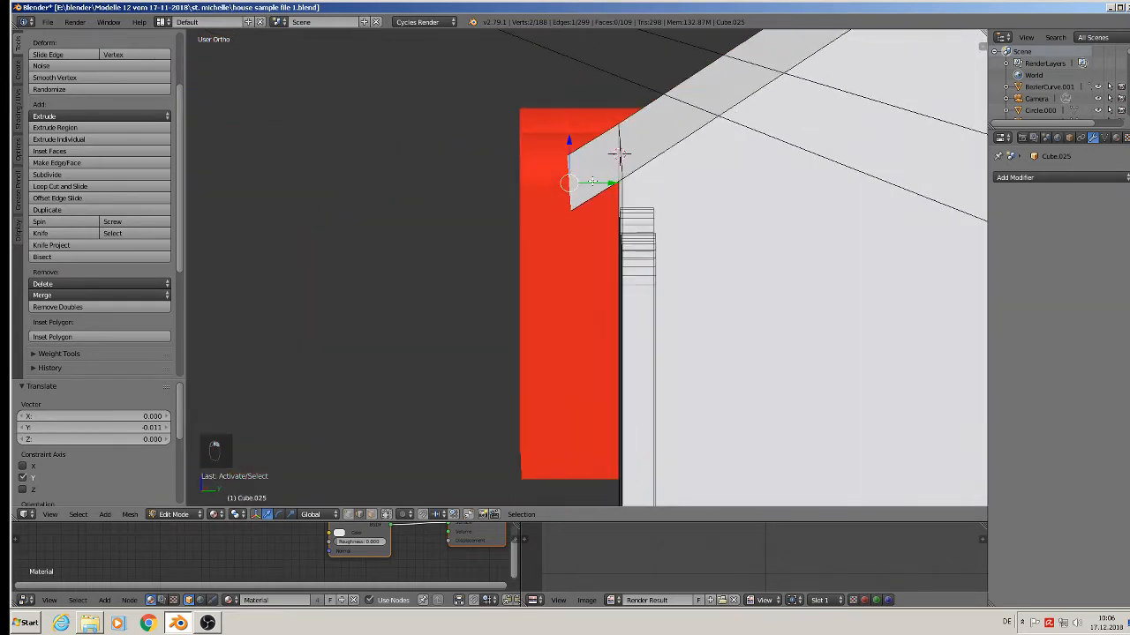
left_click(371, 515)
right_click(601, 163)
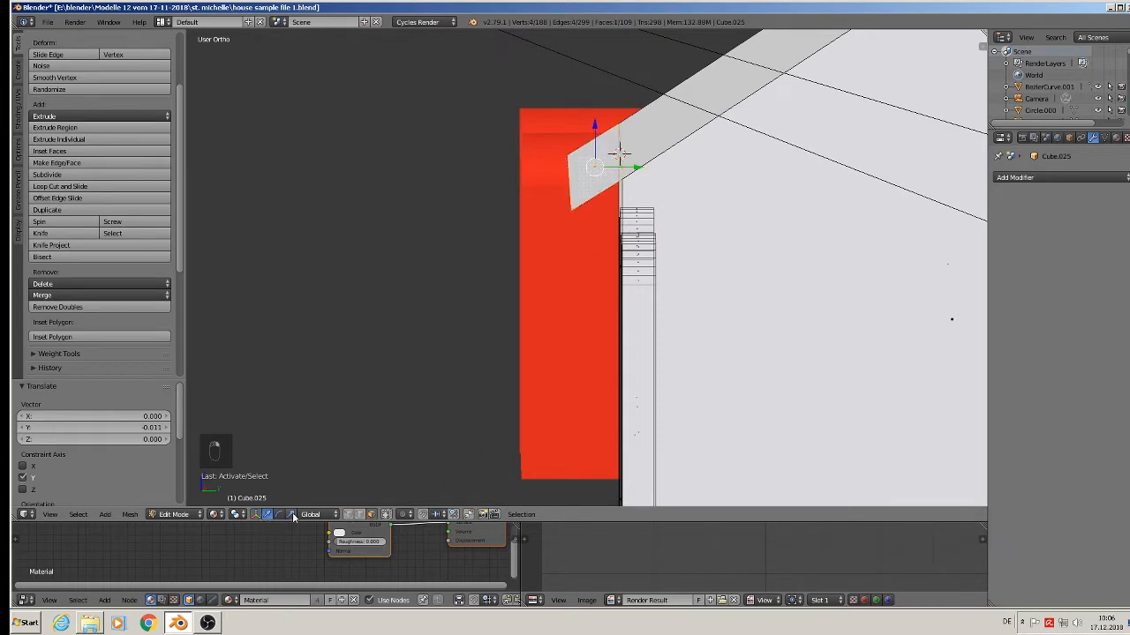
left_click(311, 515)
left_click(328, 479)
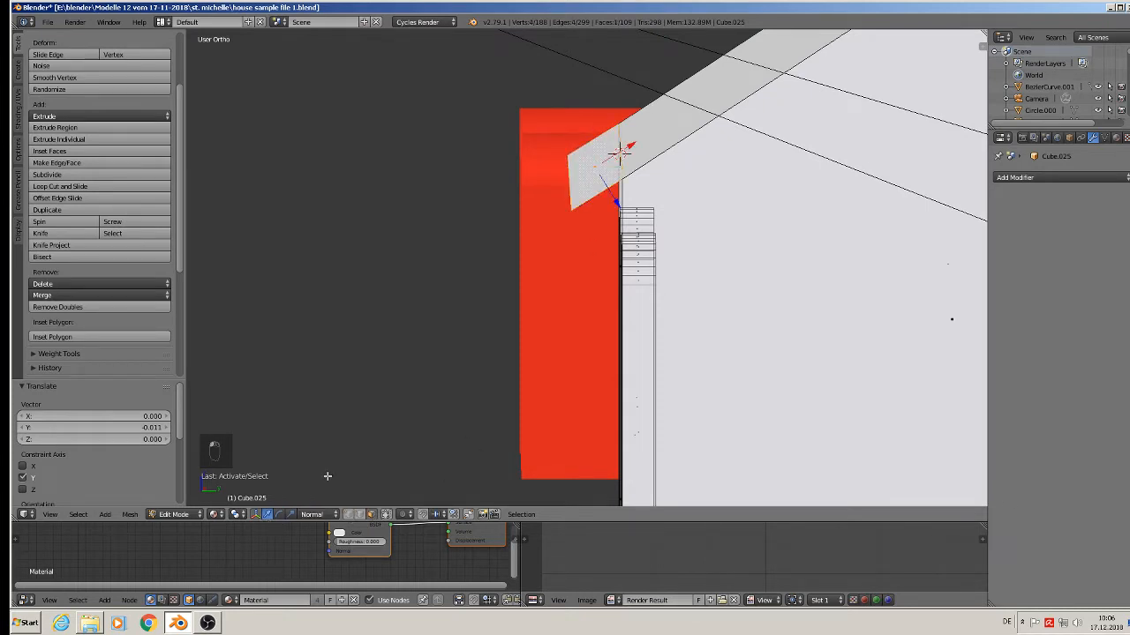
middle_click_drag(572, 369, 621, 253)
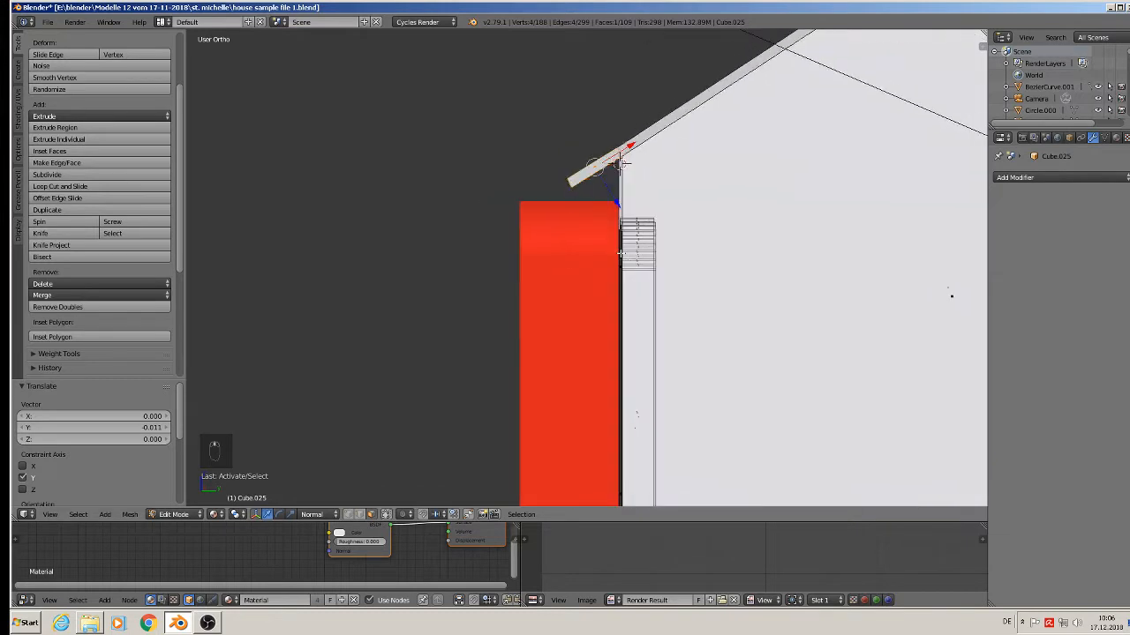
key("e")
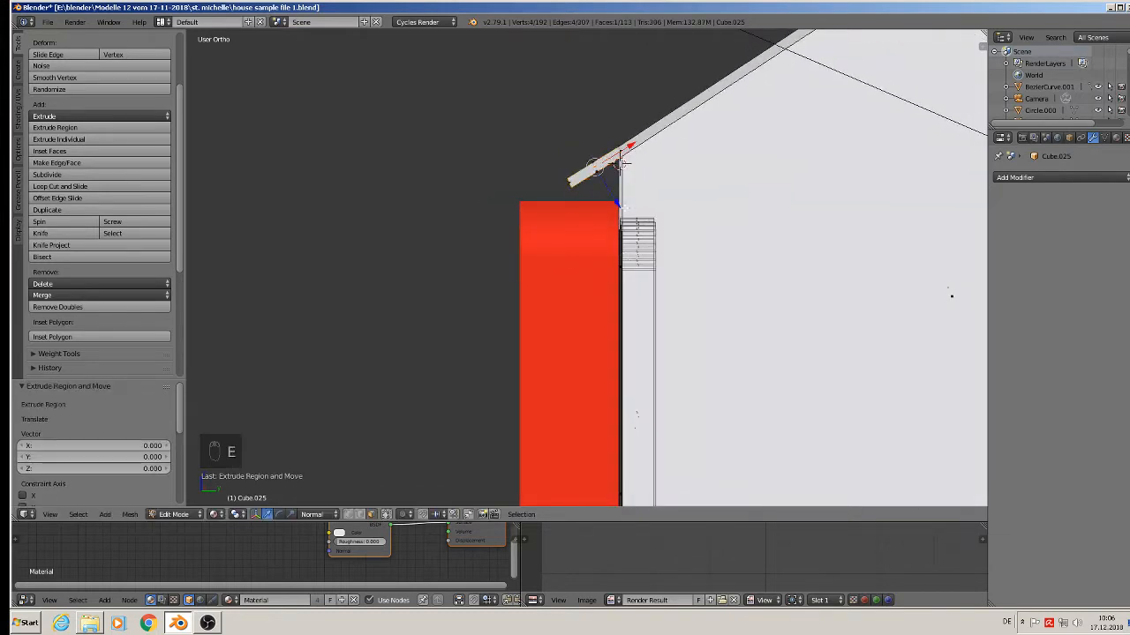
key("Tab")
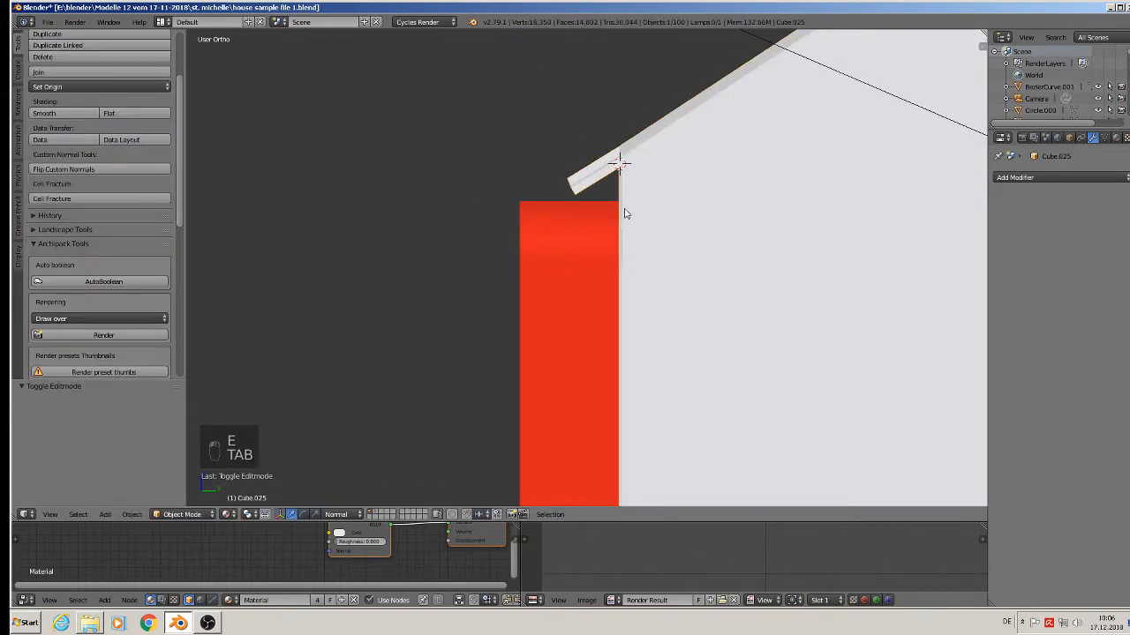
Set the transform orientation back to Global while working on the thickened eave
middle_click_drag(632, 218, 668, 202)
key("Tab")
scroll(615, 176, "up", 2)
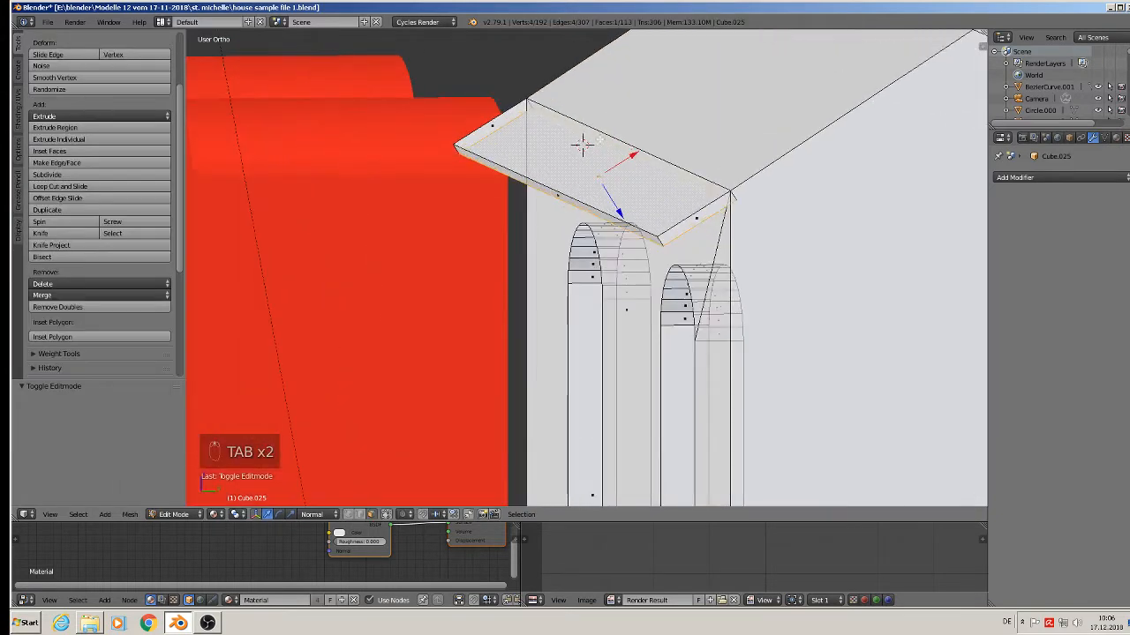
left_click(360, 514)
key("3")
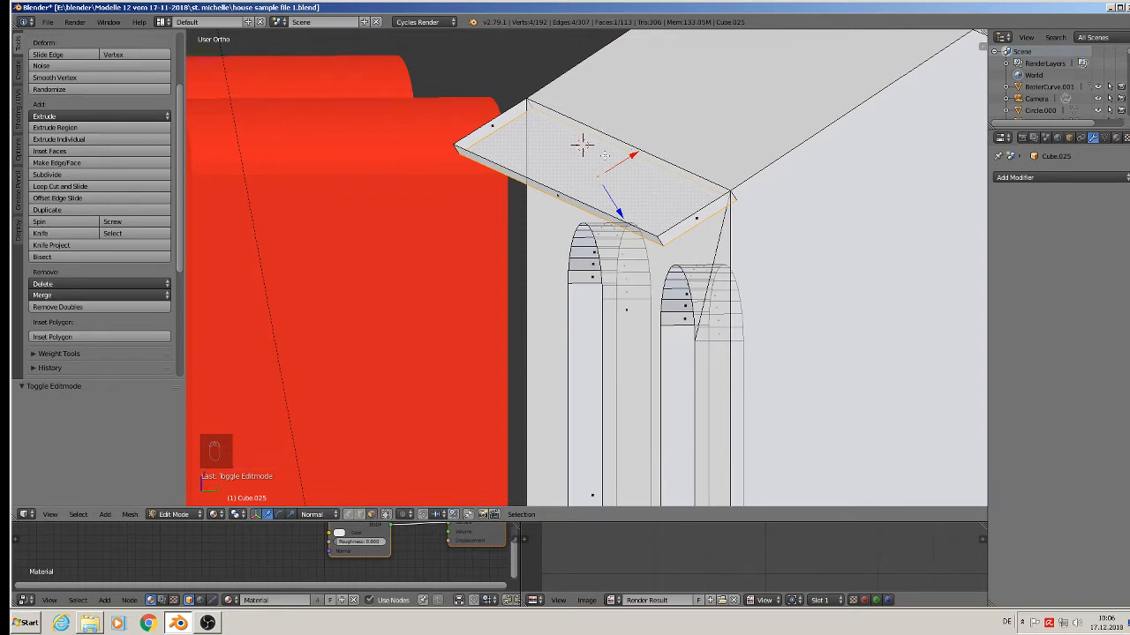
left_click(317, 514)
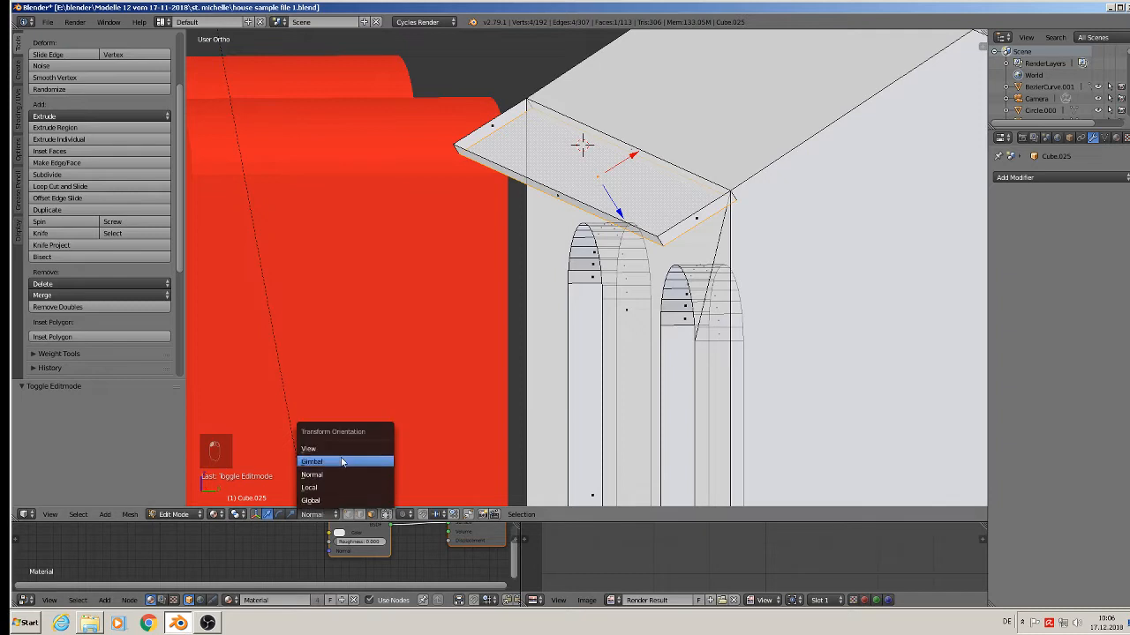
left_click(310, 500)
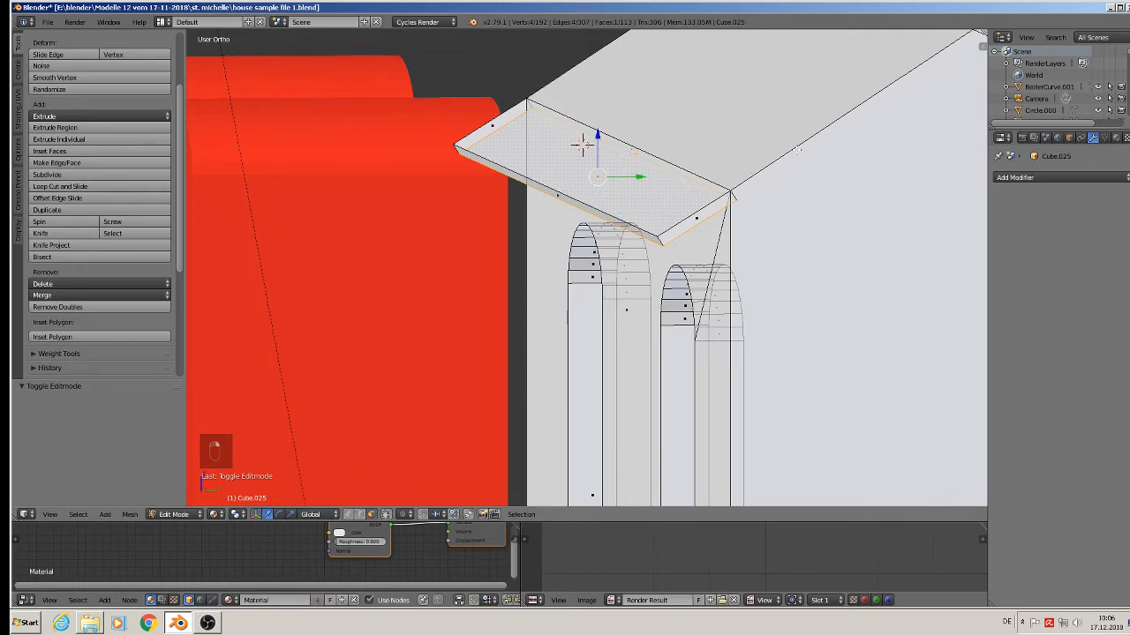
key("ctrl+f")
key("Tab")
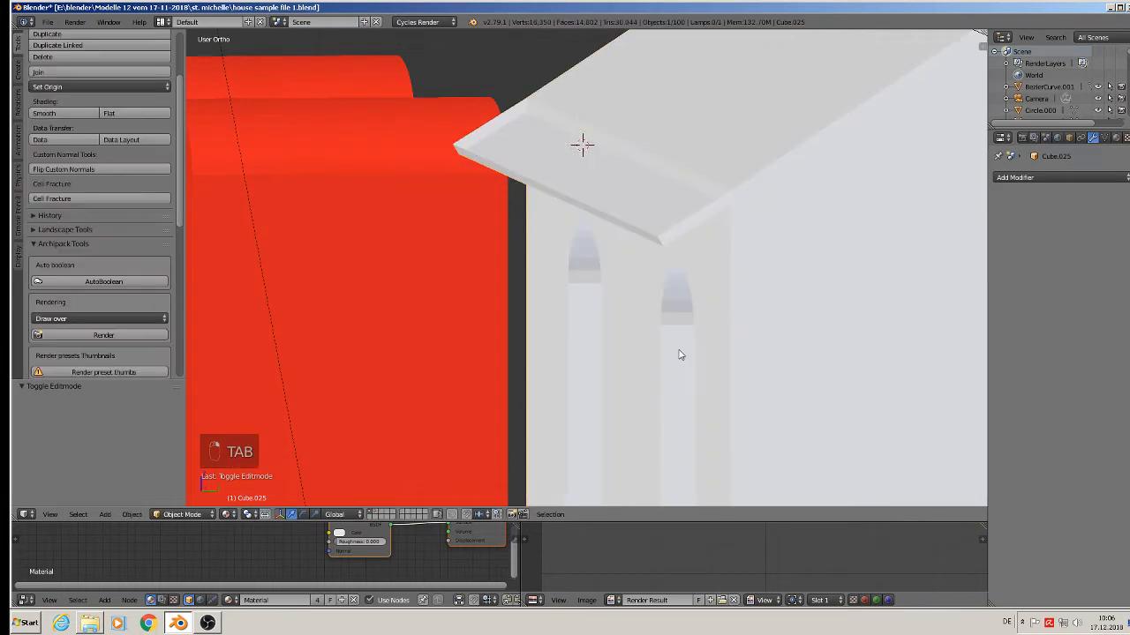
key("Tab")
Fill a face between the inner and outer edges of the thickened roof eave
right_click(631, 147)
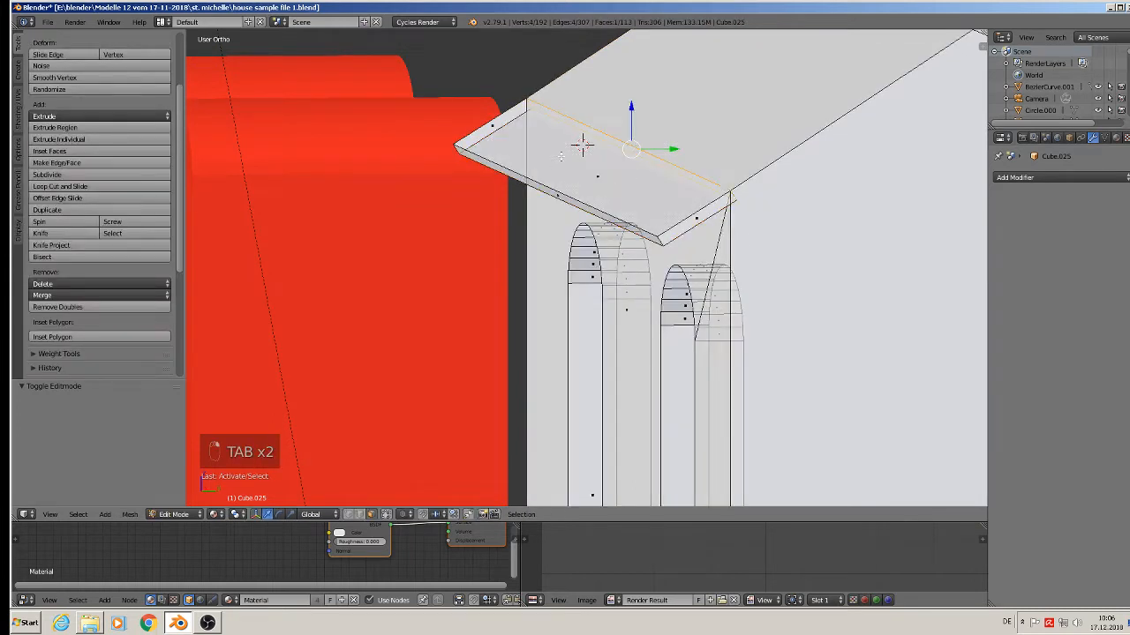
right_click(531, 180, "shift")
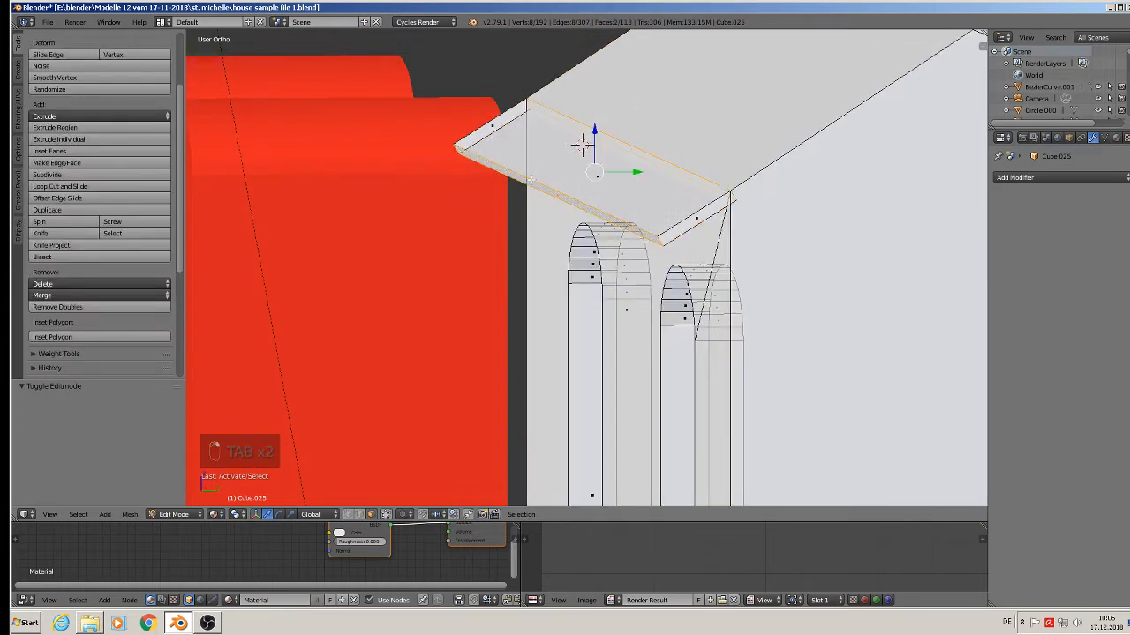
left_click(358, 517)
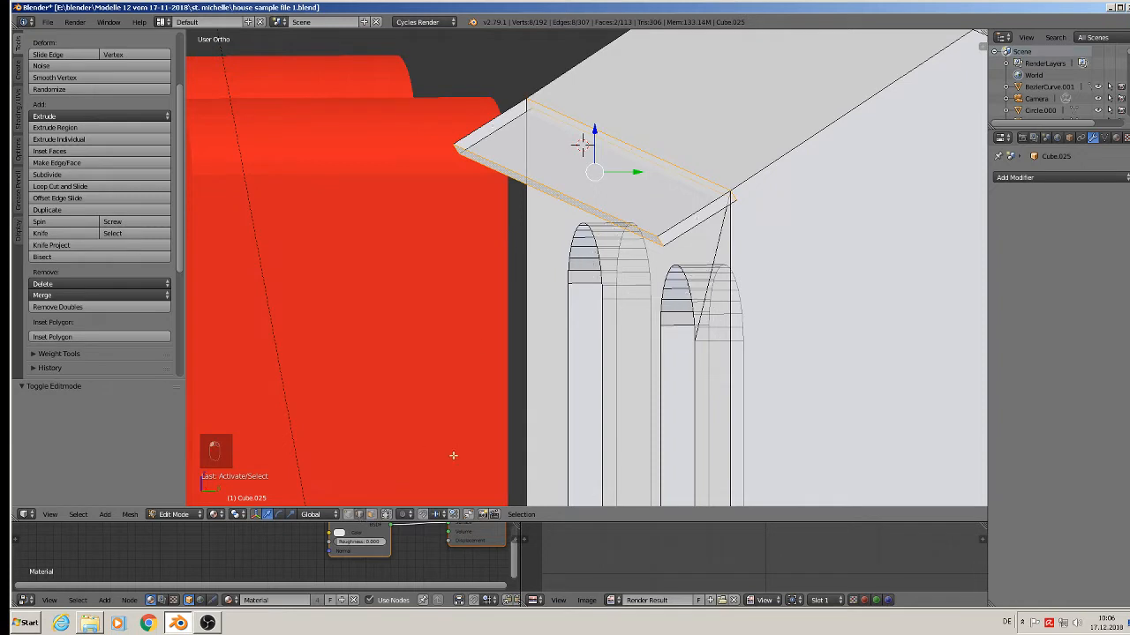
right_click(626, 142)
right_click(575, 193, "shift")
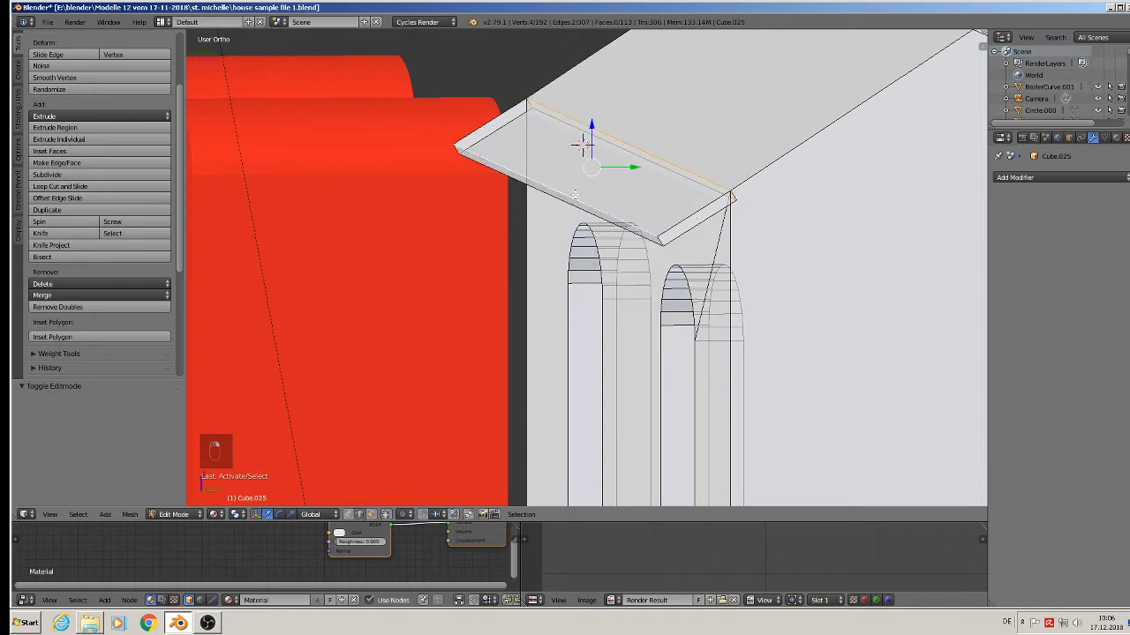
key("f")
key("Tab")
Save the house file under its existing name
scroll(601, 237, "down", 5)
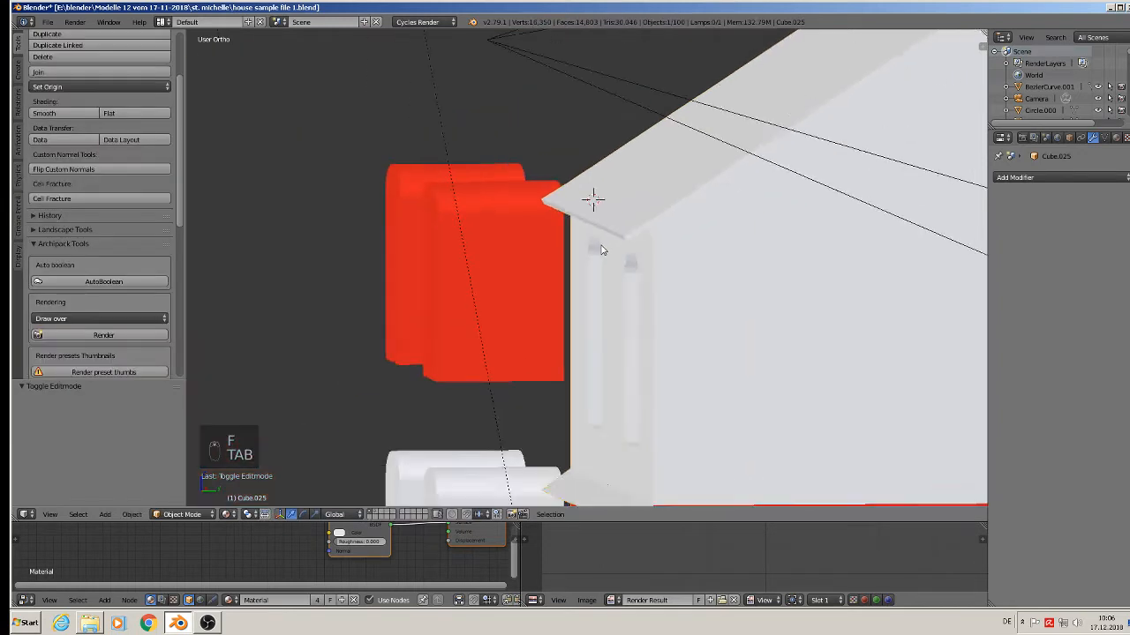
middle_click_drag(600, 249, 694, 282)
scroll(568, 194, "down", 1)
middle_click_drag(729, 361, 309, 131, "shift")
left_click(46, 21)
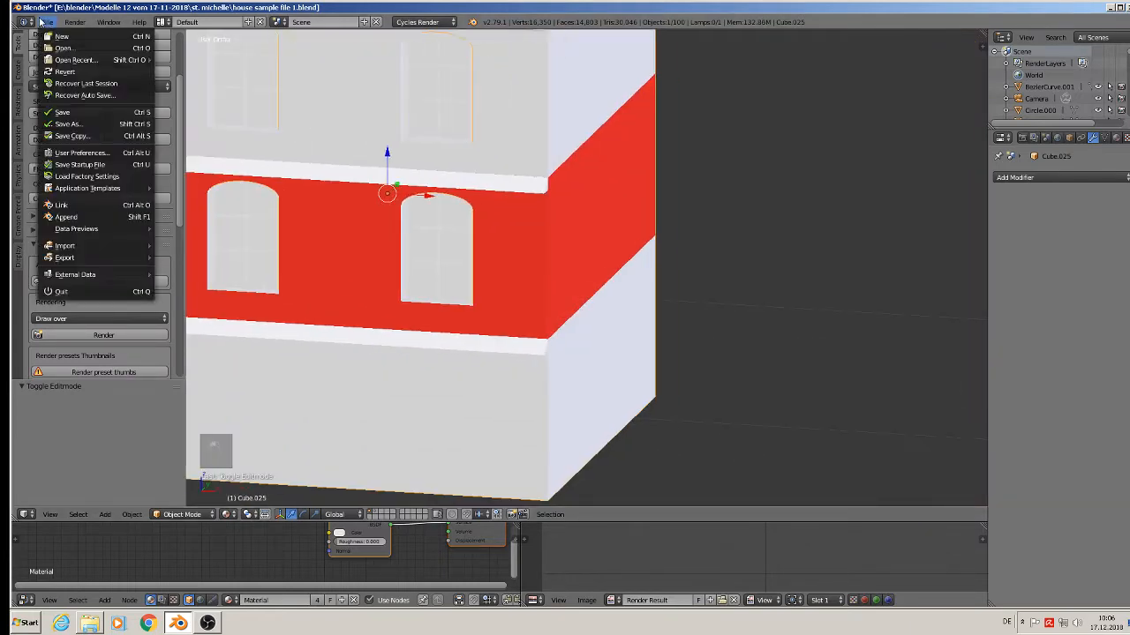
left_click(104, 114)
Examine the reference photos of the shopfront in front view for the layout of the ground floor
scroll(777, 323, "up", 1)
scroll(918, 346, "down", 4)
middle_click_drag(916, 347, 433, 340, "shift")
middle_click_drag(560, 208, 565, 289, "shift")
scroll(727, 327, "up", 2)
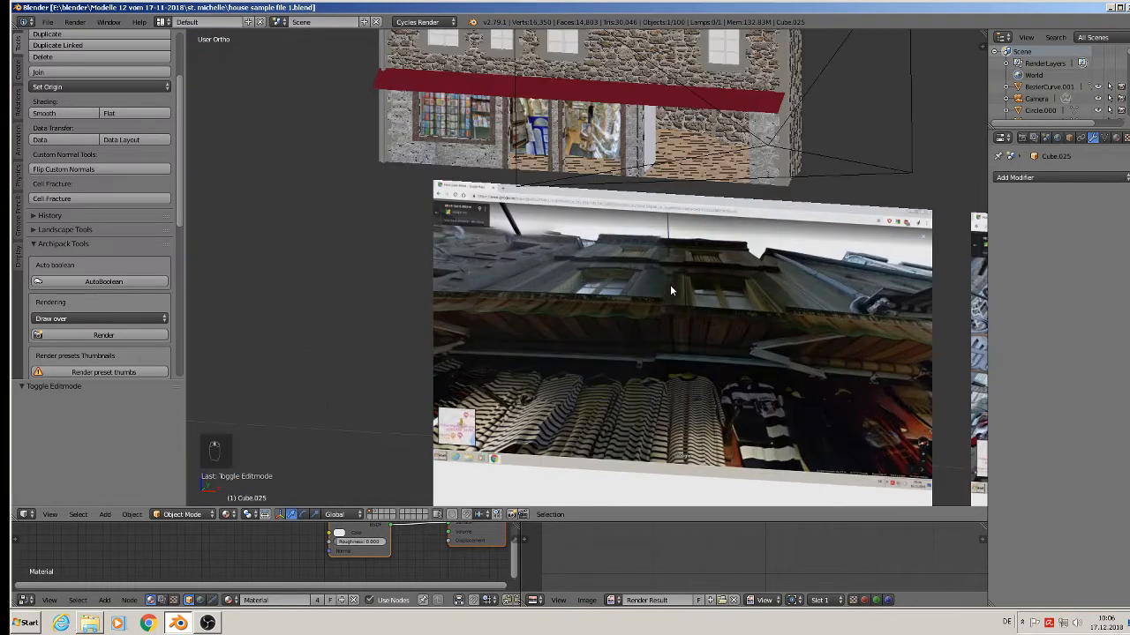
key("Up")
key("KP_1")
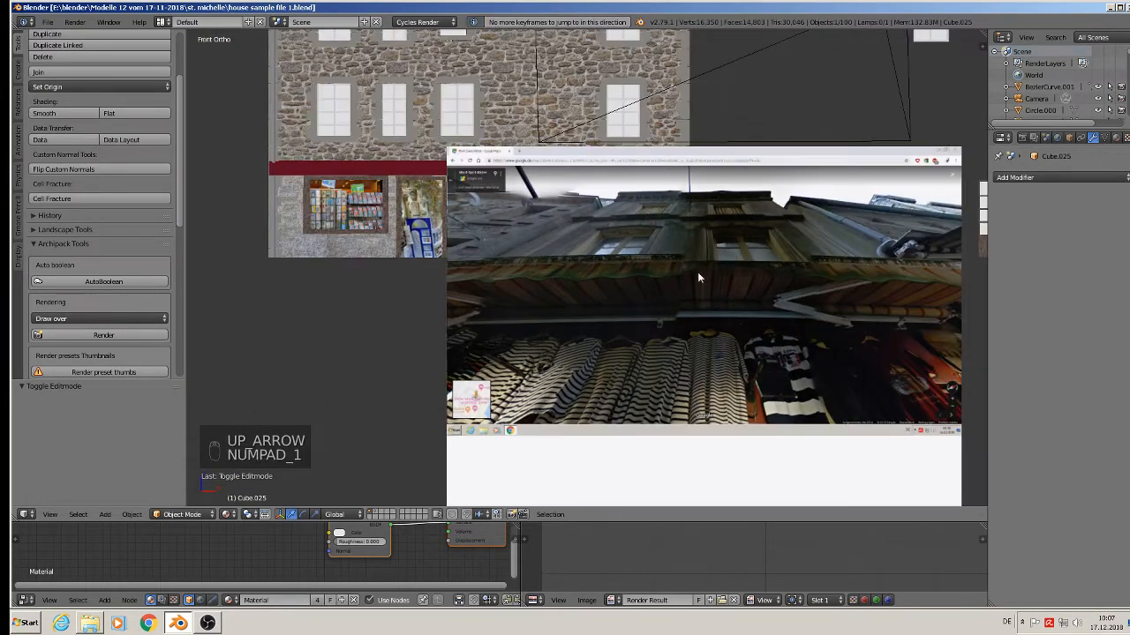
scroll(693, 272, "up", 2)
scroll(687, 284, "down", 1)
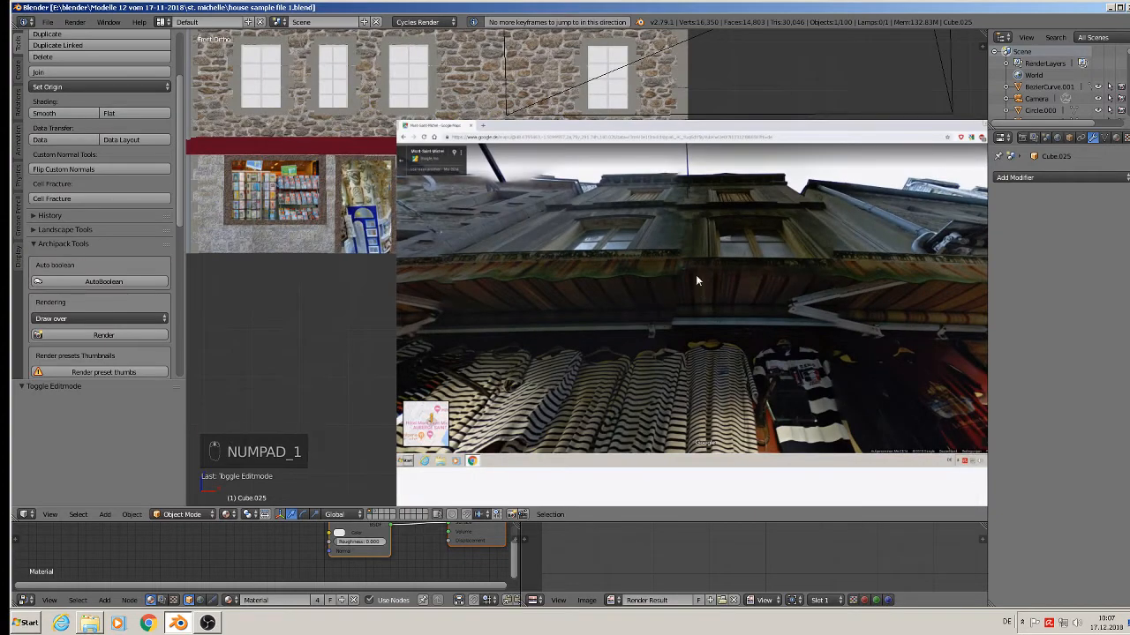
scroll(709, 280, "down", 5)
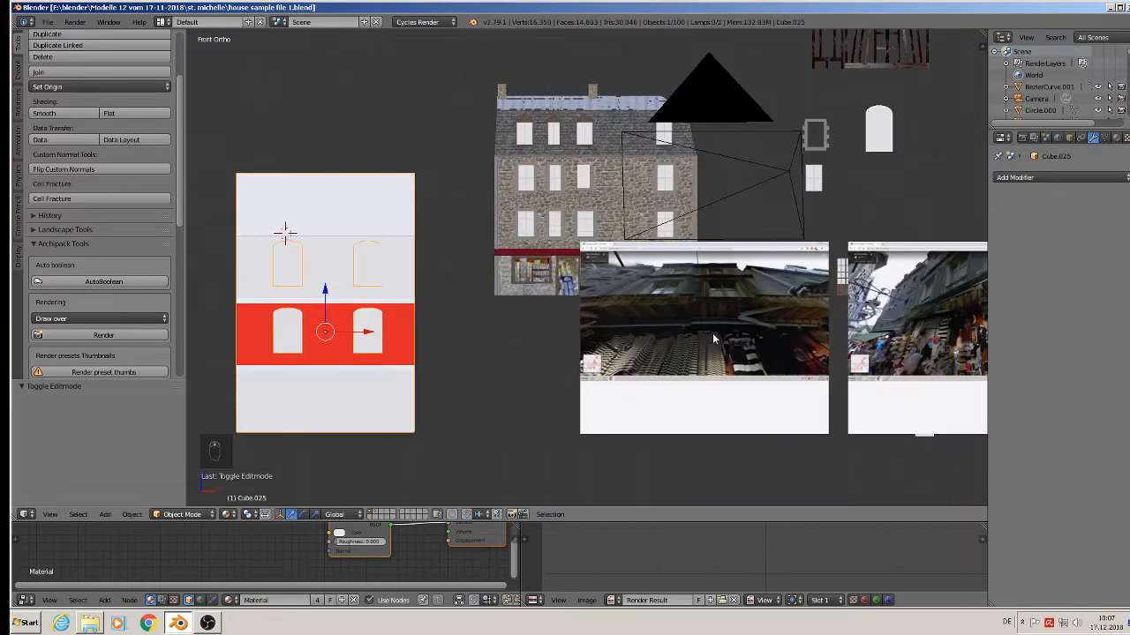
middle_click_drag(747, 338, 350, 253, "shift")
scroll(444, 270, "up", 8)
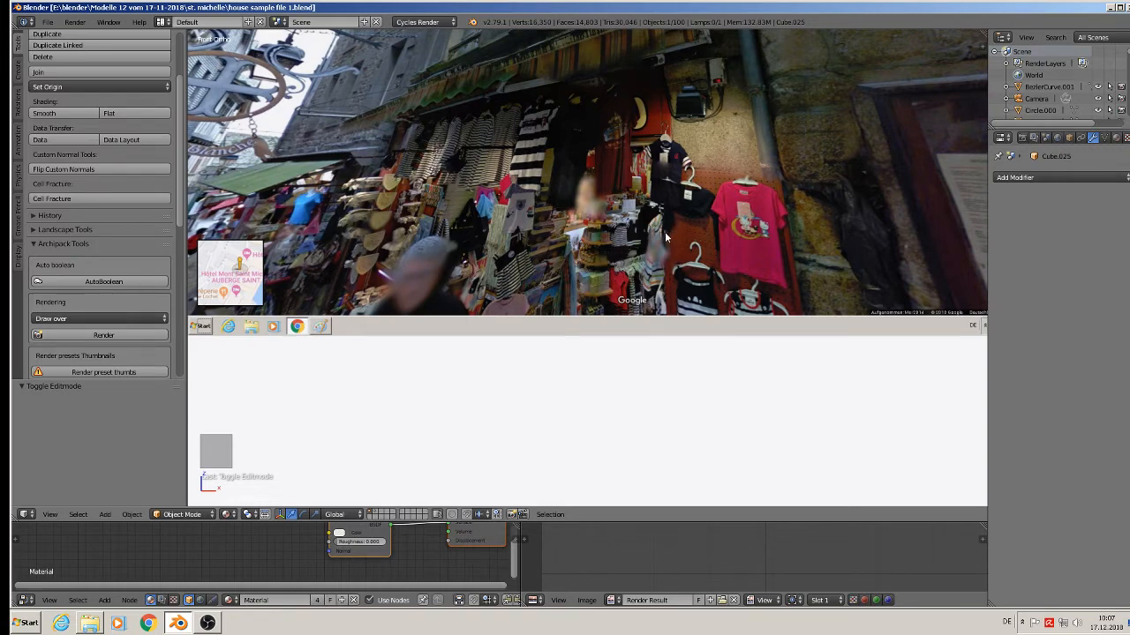
scroll(665, 234, "down", 2)
scroll(644, 248, "down", 8)
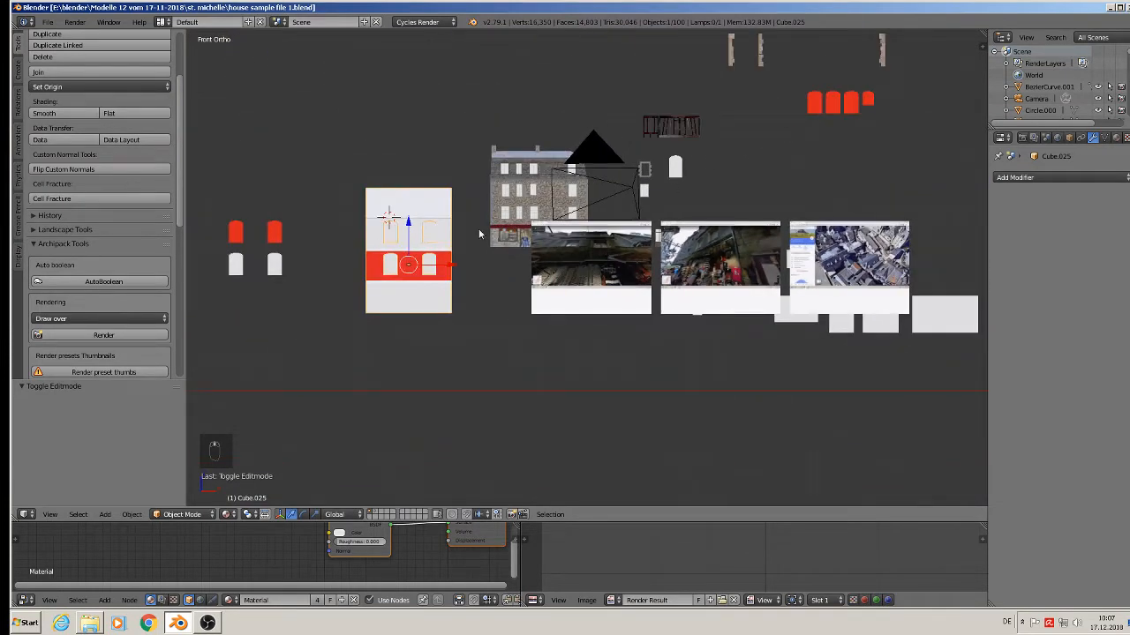
scroll(479, 234, "down", 4)
Move the row of four white boxes behind the reference photos -2.277 along Y
middle_click_drag(479, 233, 510, 346)
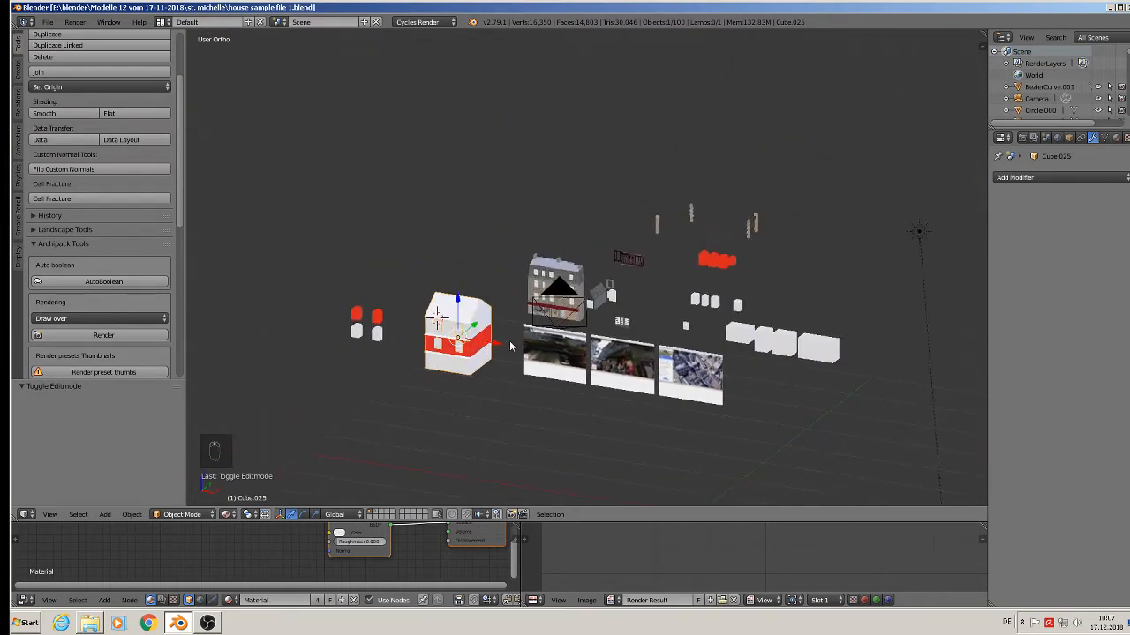
scroll(618, 340, "up", 3)
right_click(860, 342)
right_click(754, 279)
scroll(755, 295, "down", 1)
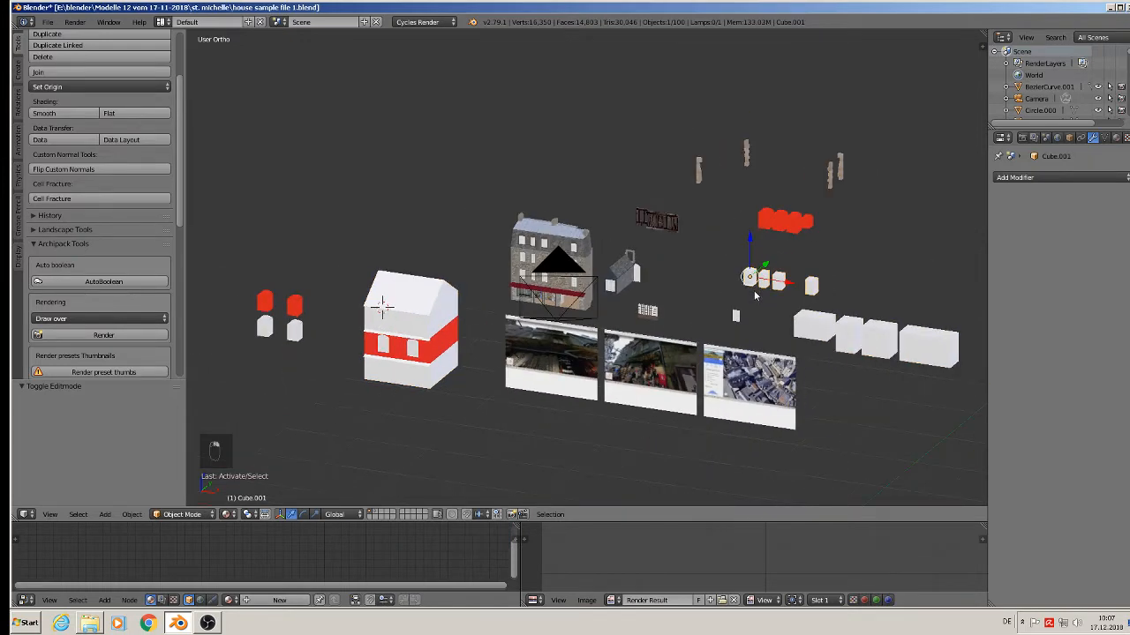
left_click_drag(764, 269, 697, 323)
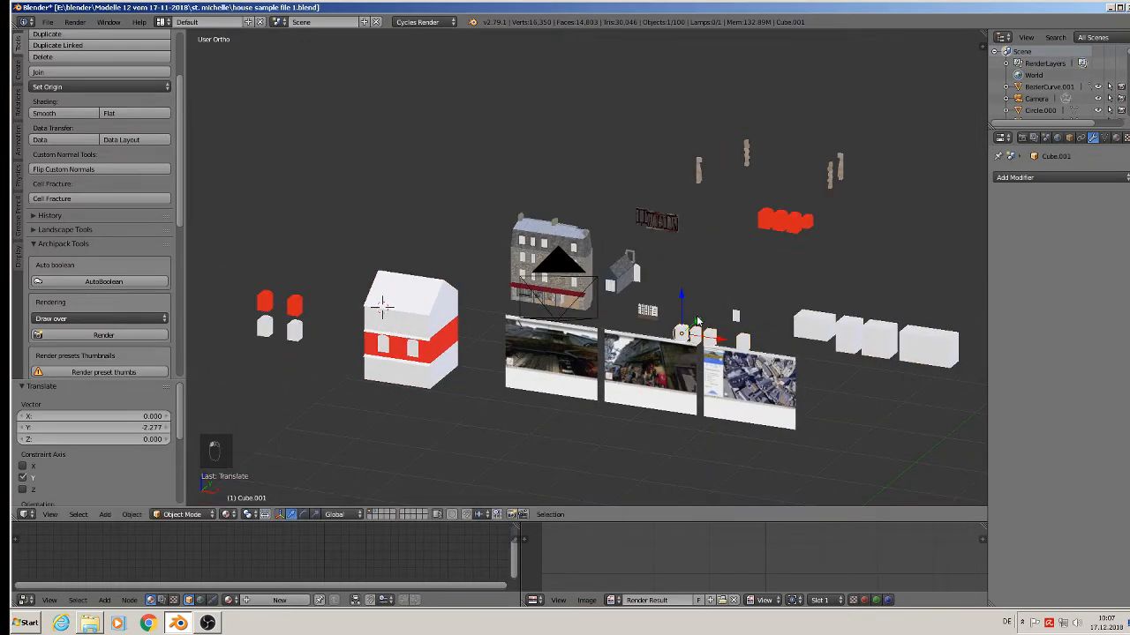
Duplicate the row of four boxes, moving the copy -2.892 along Y and -3.185 along X to the house's ground floor
key("shift+d")
left_click(623, 411)
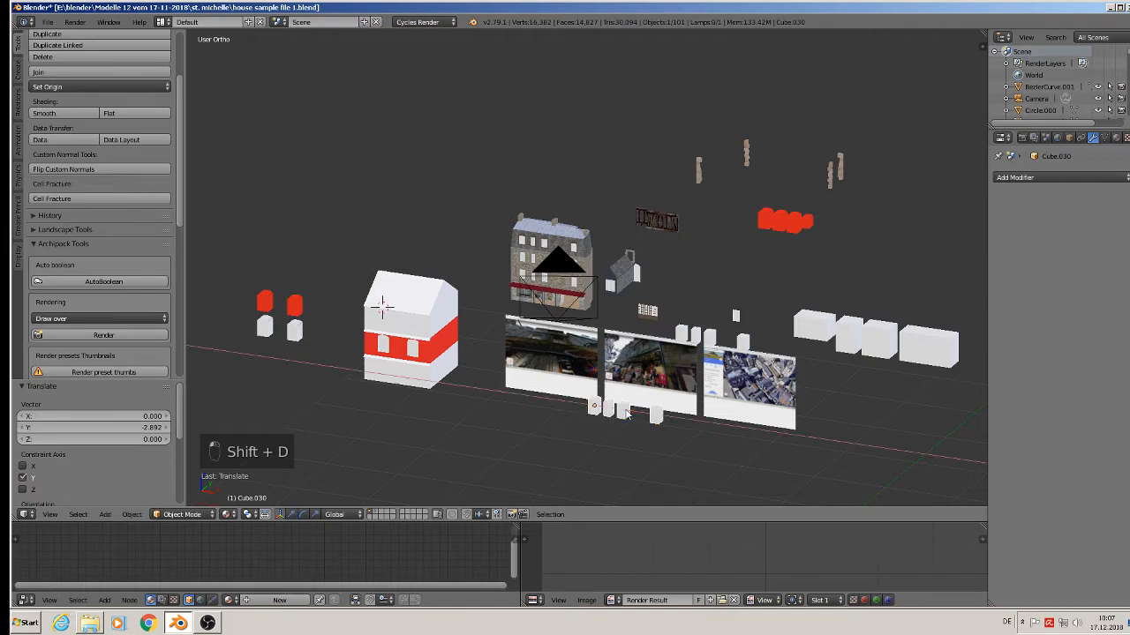
left_click_drag(626, 413, 399, 387)
scroll(399, 386, "up", 4)
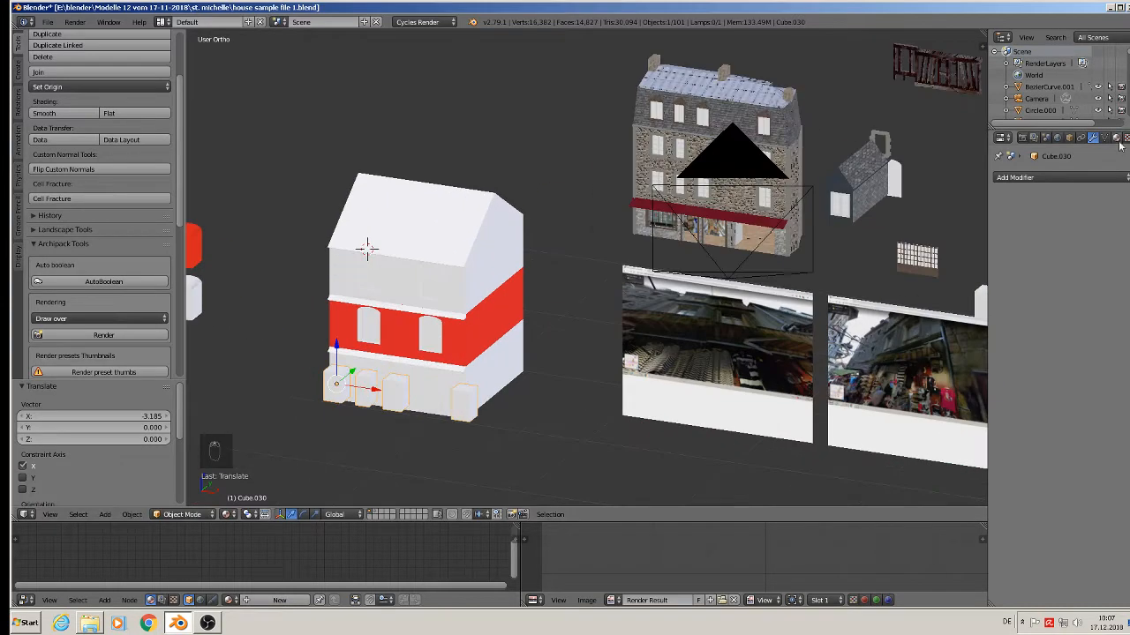
Add a material slot to the duplicated boxes and assign the red Material.001
left_click(1116, 139)
left_click(1125, 178)
left_click(1000, 239)
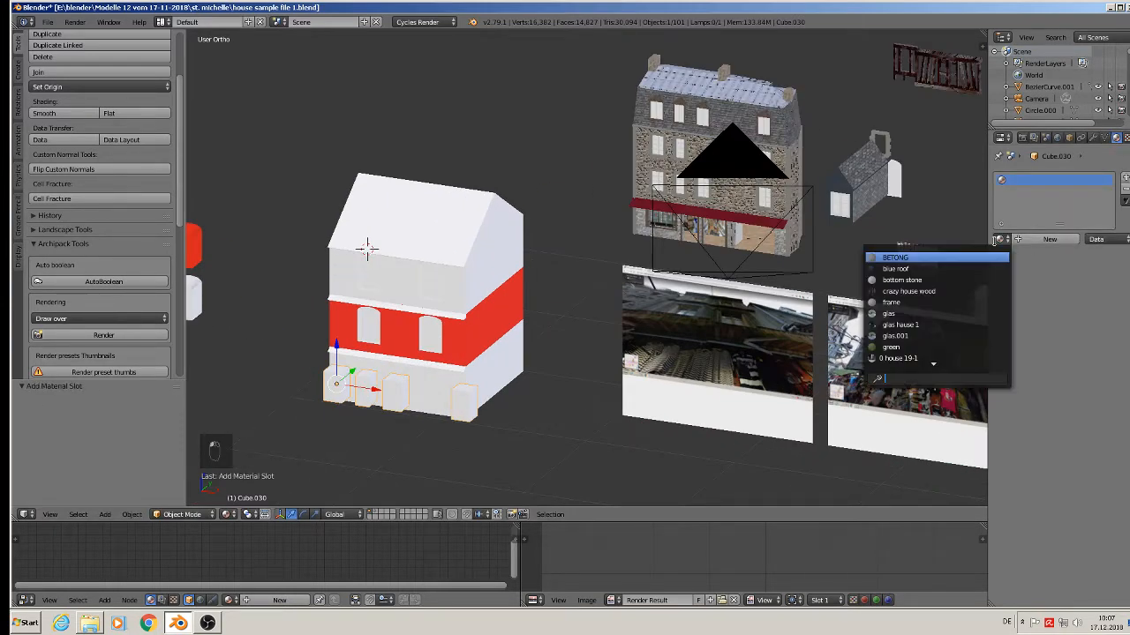
type("ma")
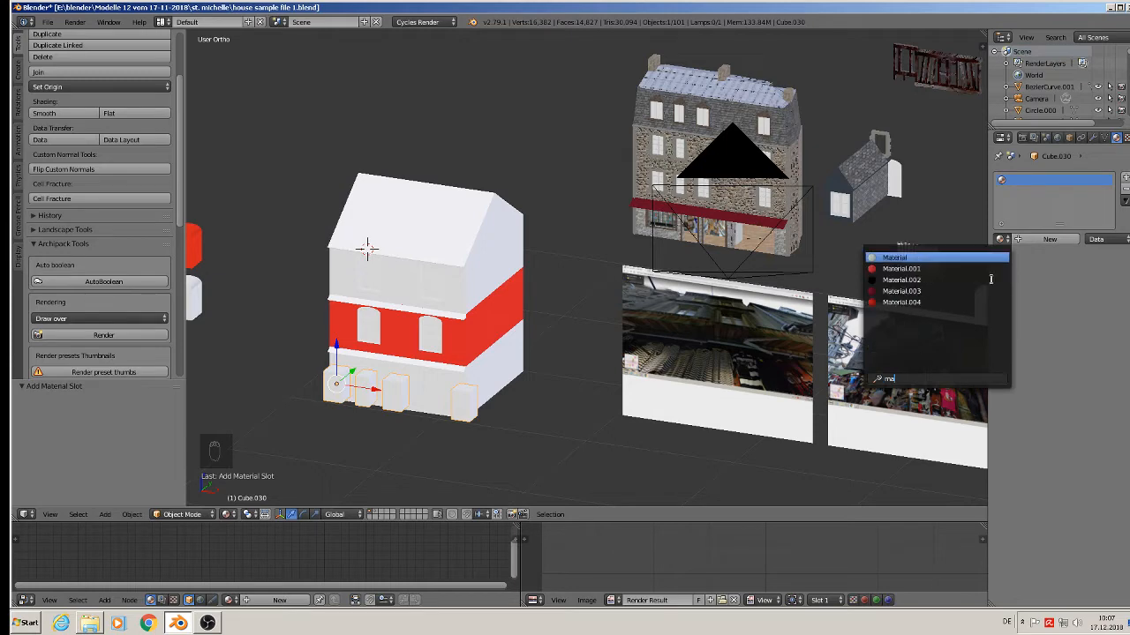
left_click(901, 269)
Move the red boxes 1.177 along Y into the house
scroll(323, 385, "up", 3)
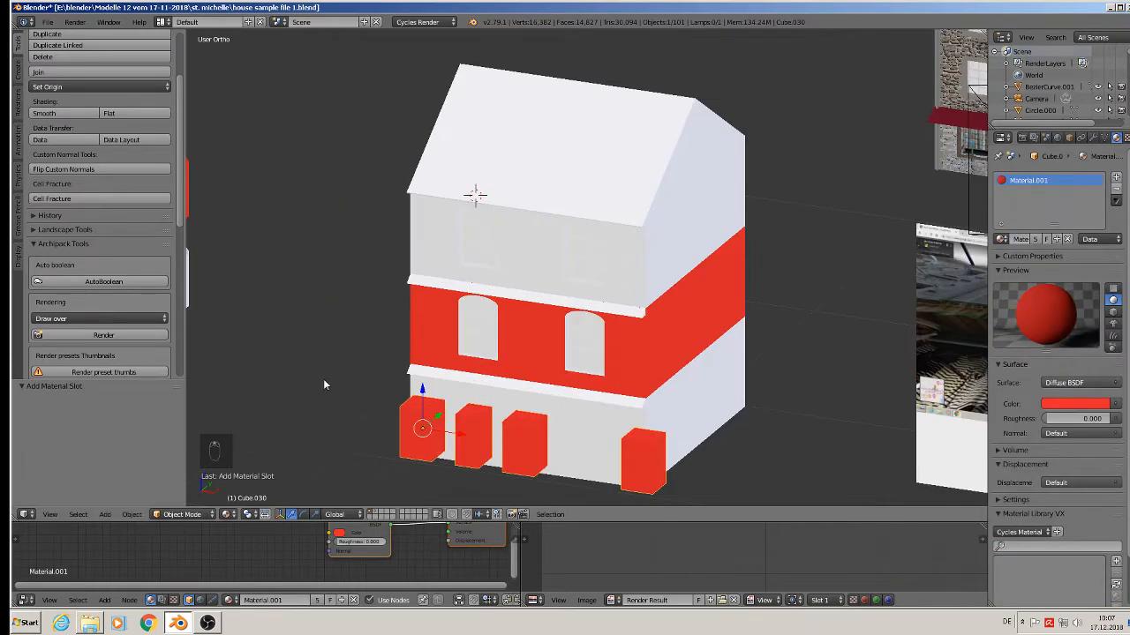
middle_click_drag(473, 410, 449, 328, "shift")
key("g")
key("y")
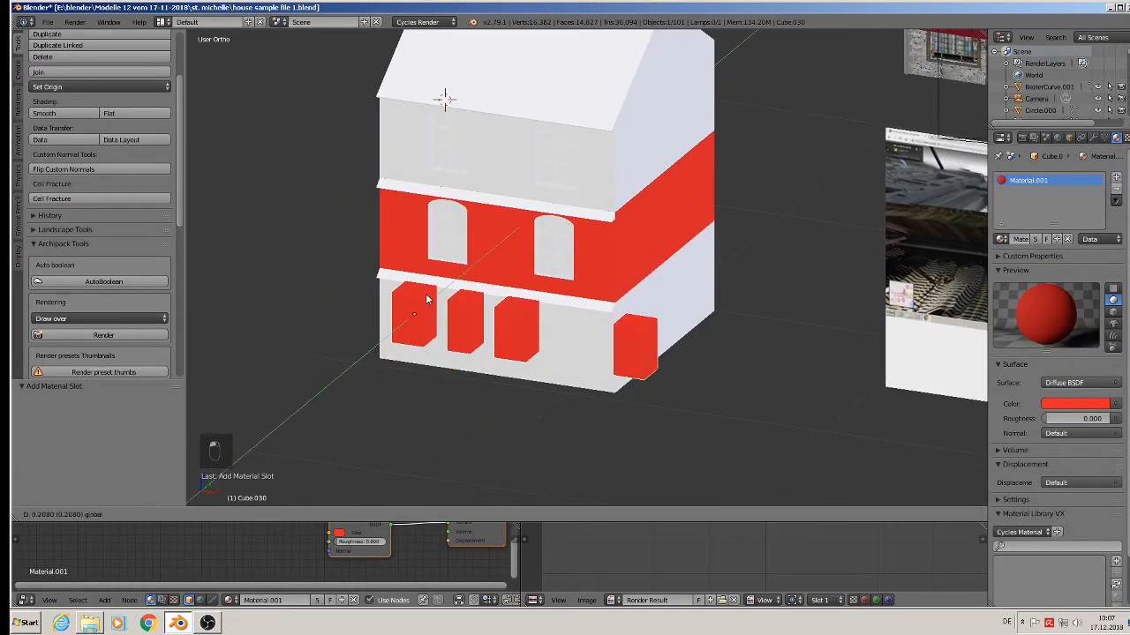
left_click(527, 204)
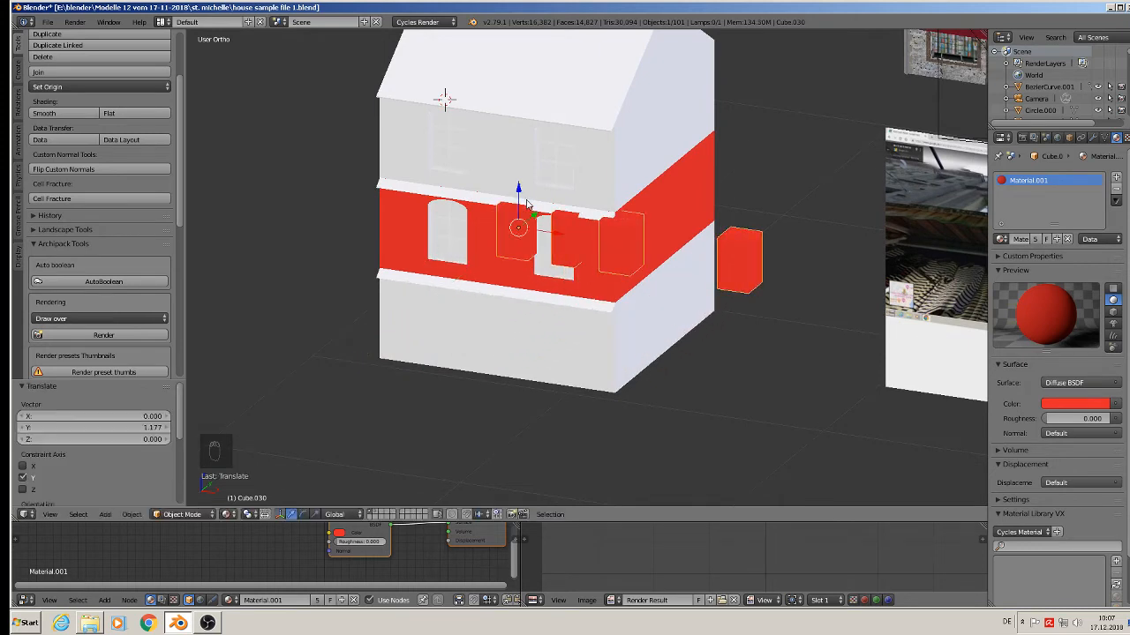
Lower the red boxes along Z to the ground floor and move them -0.383 along X
left_click(509, 188)
key("g")
key("z")
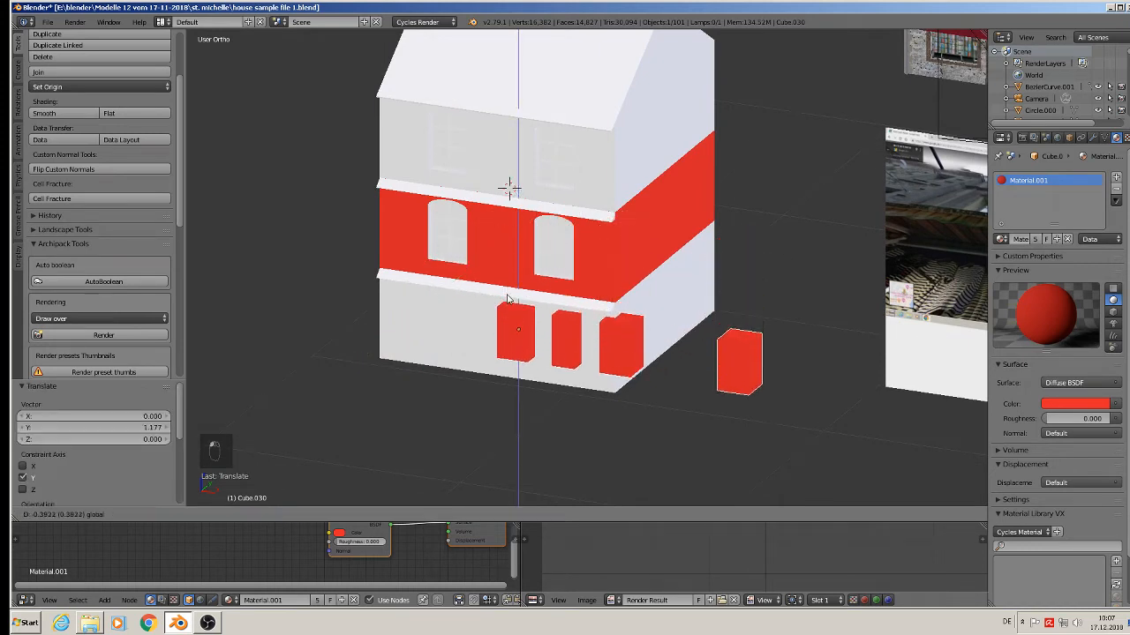
left_click(525, 360)
left_click_drag(558, 335, 461, 342)
scroll(461, 342, "up", 1)
middle_click_drag(462, 343, 574, 302)
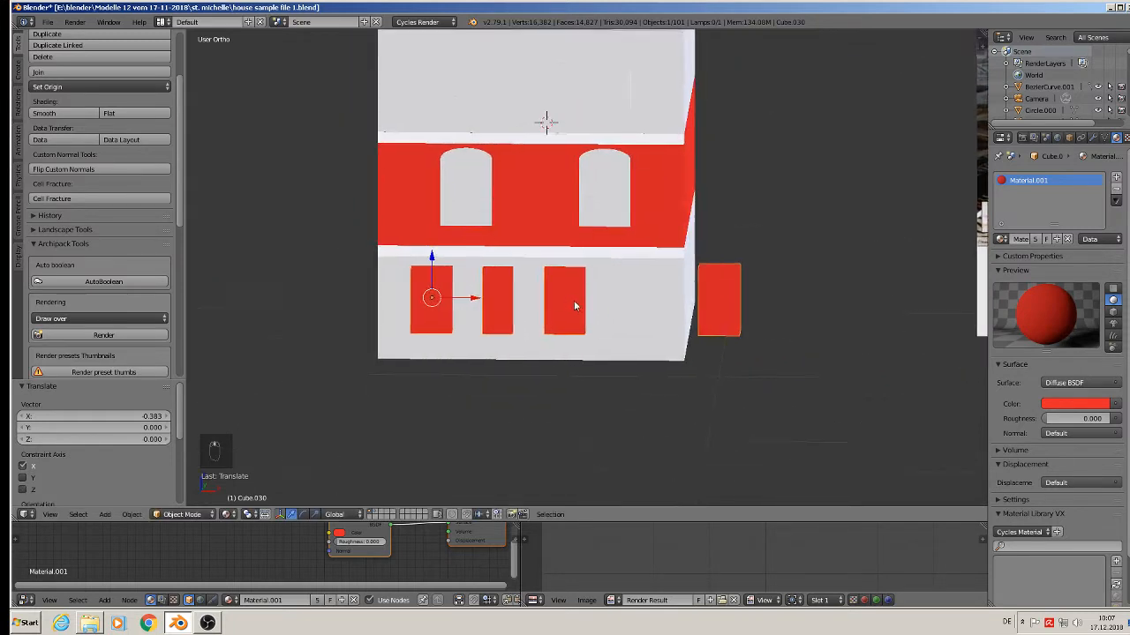
Delete the vertices of the fourth red box that sits outside the house wall
scroll(575, 302, "up", 3)
key("Tab")
key("a")
key("a")
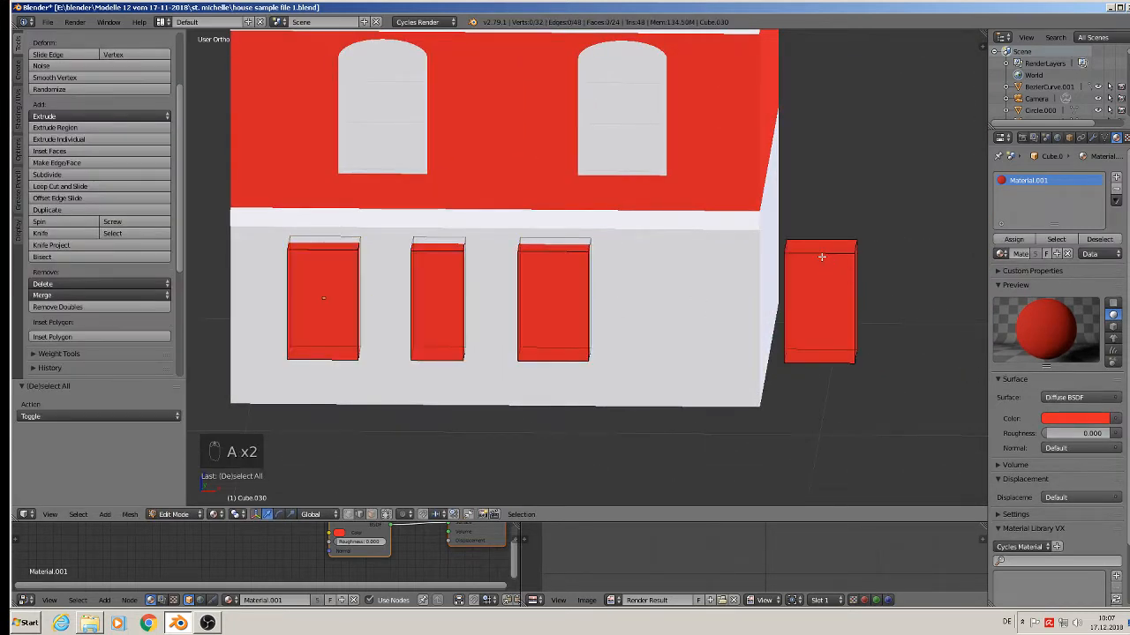
key("l")
key("x")
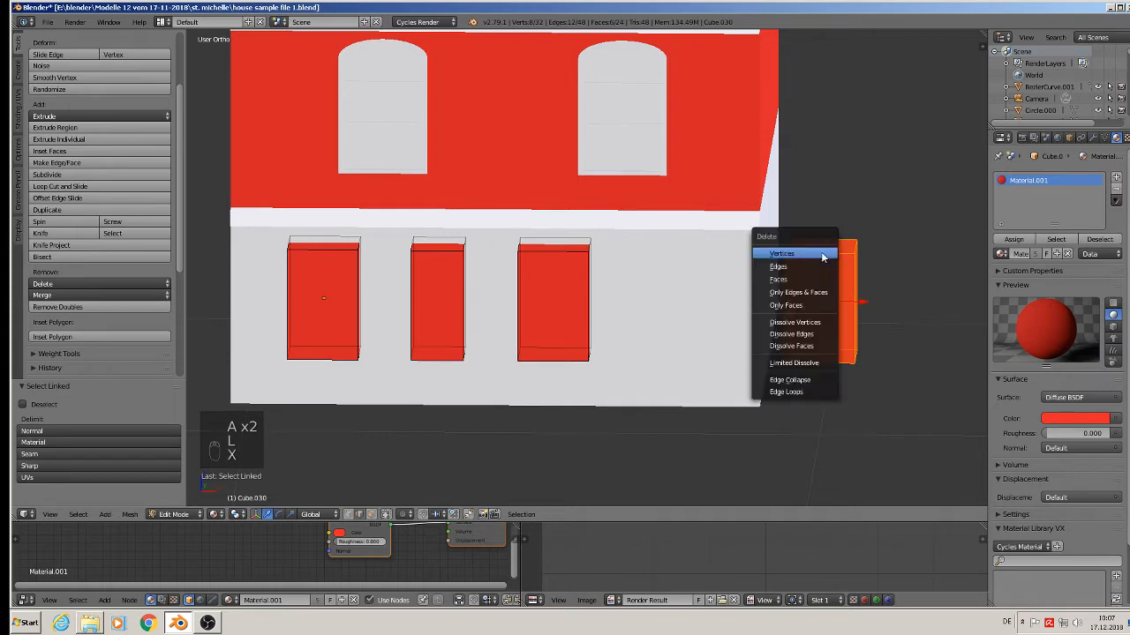
left_click(821, 255)
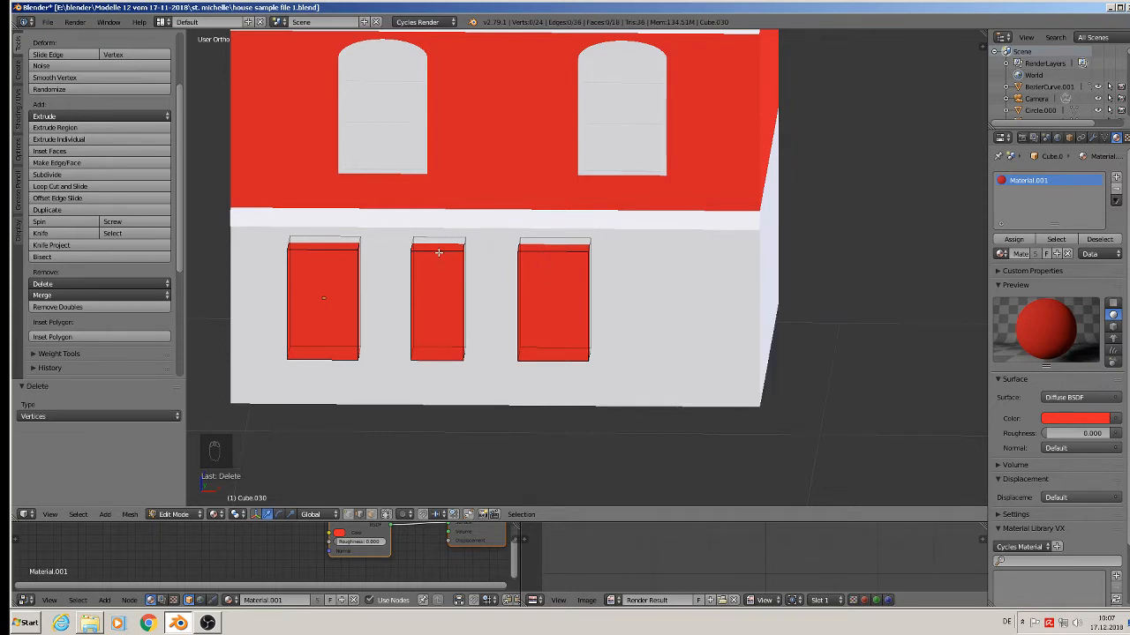
Move the middle and right boxes along X toward the house's right corner, and lower all three boxes slightly
key("l")
key("l")
left_click_drag(533, 303, 679, 302)
middle_click_drag(621, 294, 616, 289)
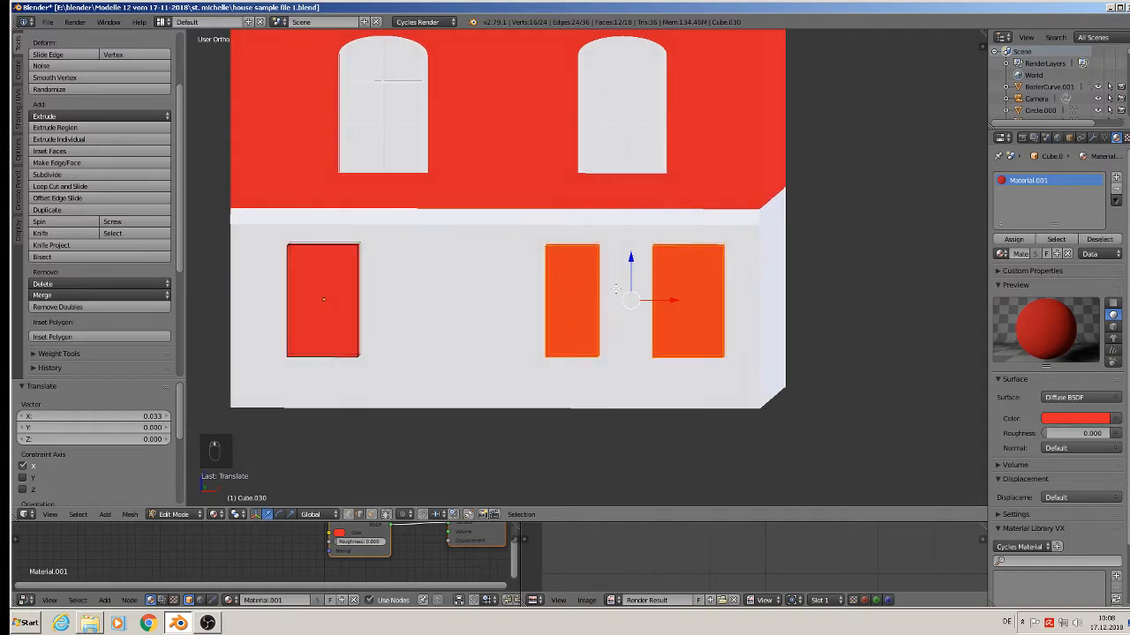
key("Tab")
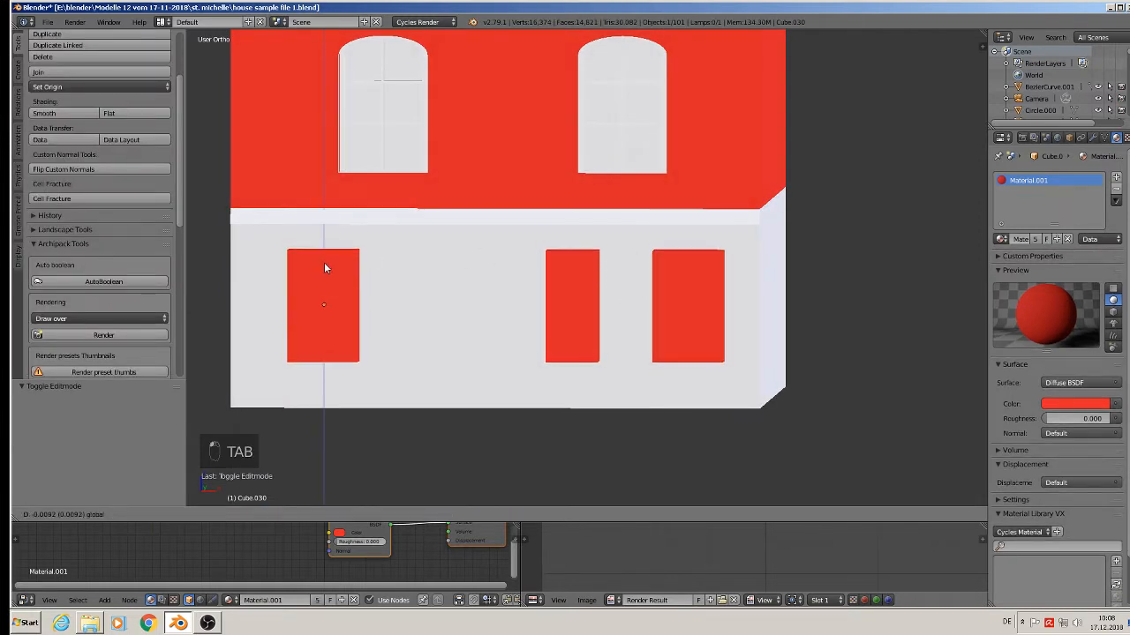
key("Tab")
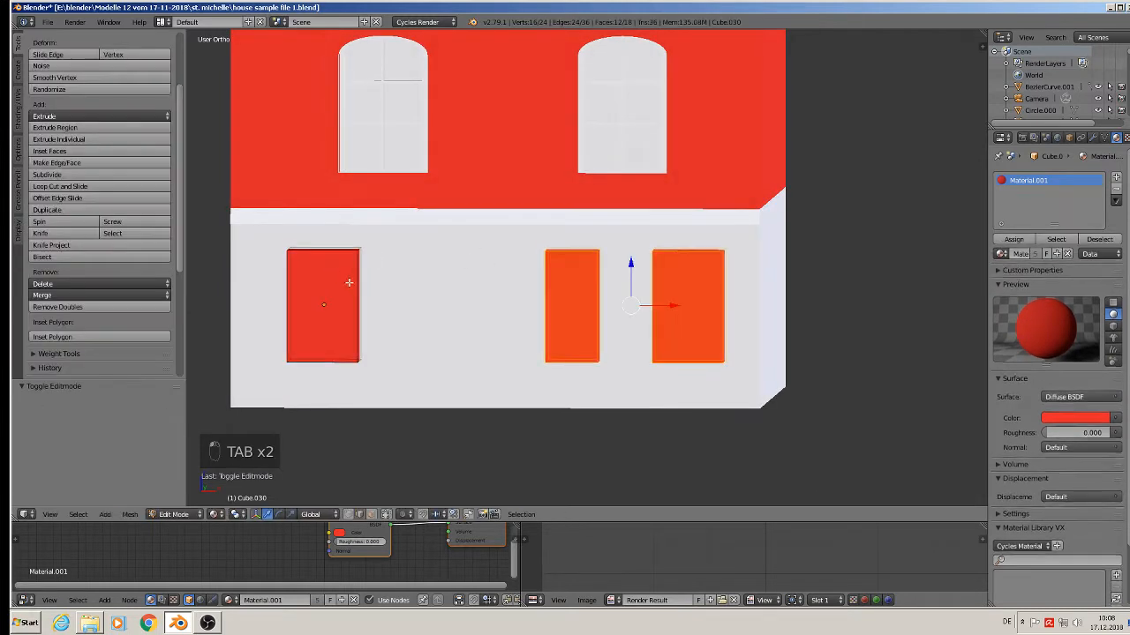
Widen the left box by moving its right face 0.090 along X, and the middle box by moving its left face -0.049
left_click(370, 515)
right_click(360, 302)
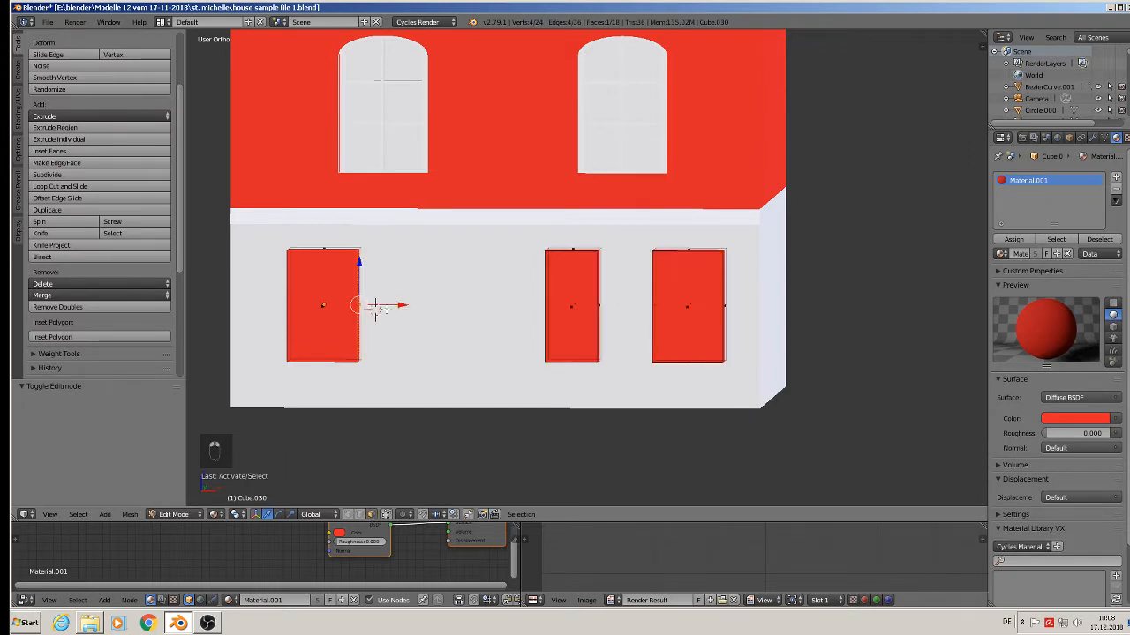
left_click_drag(389, 305, 441, 305)
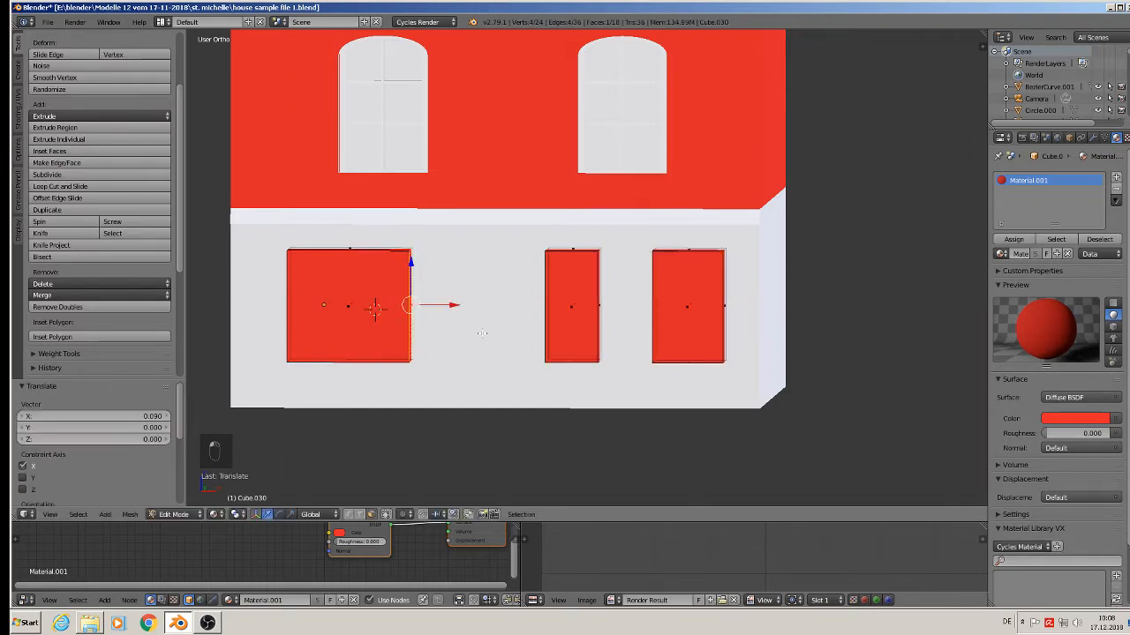
right_click(554, 302)
key("g")
key("x")
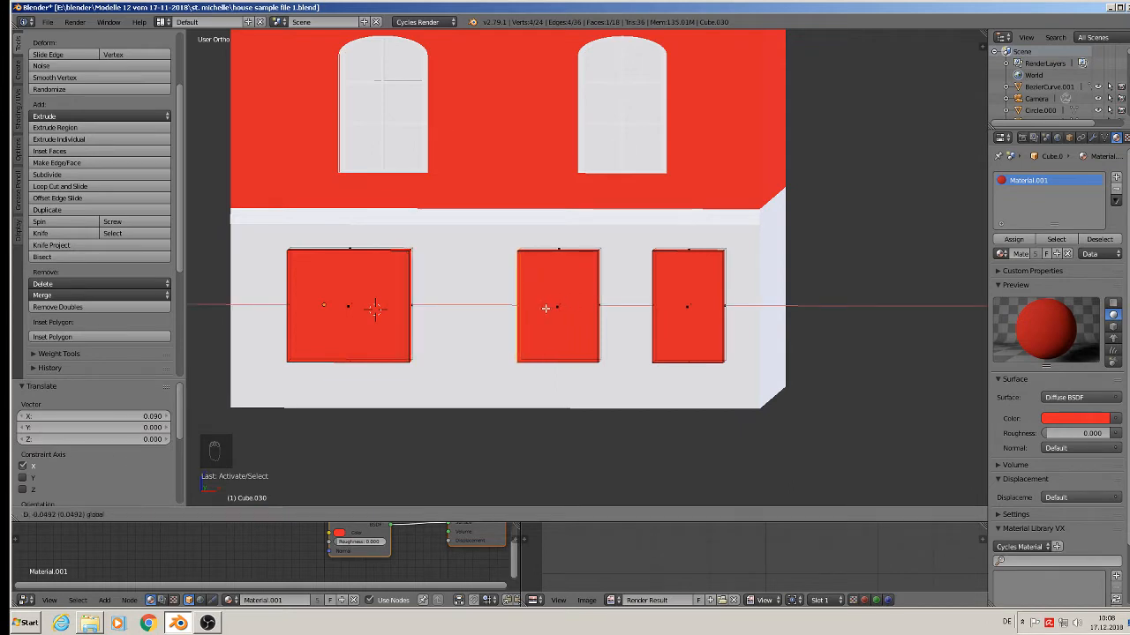
left_click(545, 306)
Move the right box's left face -0.036 along X and the middle box's left face about -0.02 further
right_click(654, 305)
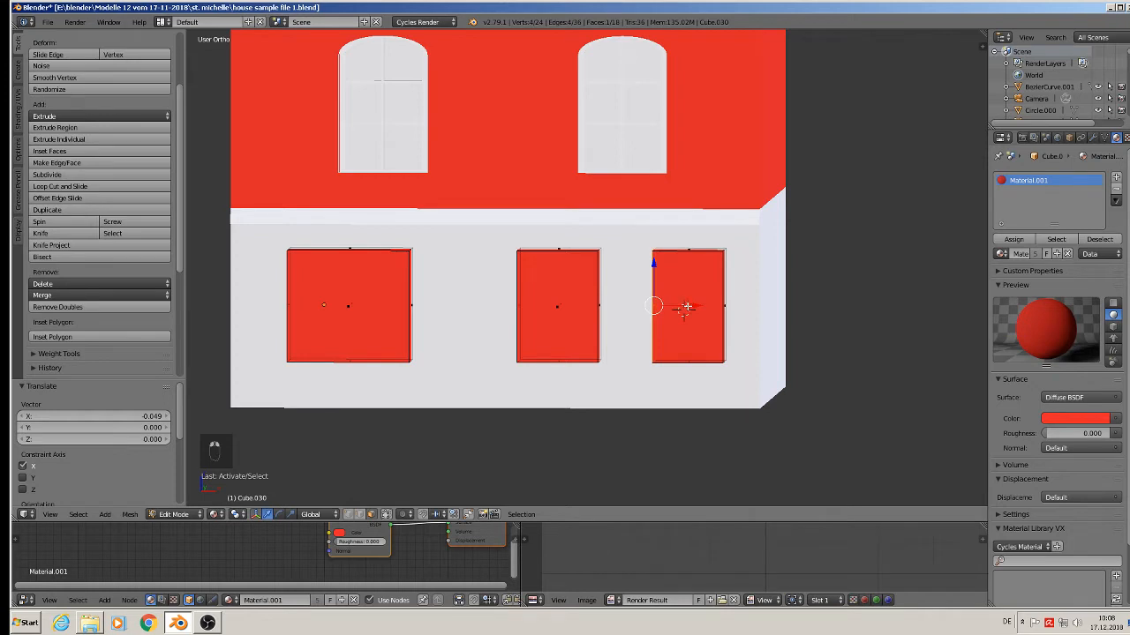
key("g")
key("x")
left_click(669, 306)
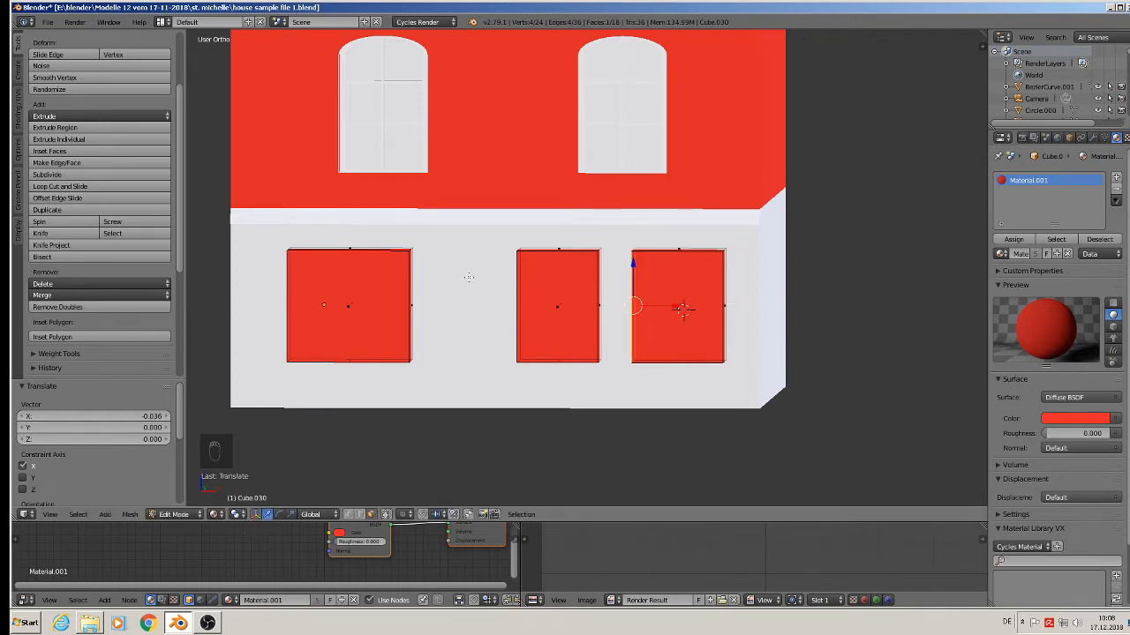
right_click(517, 306)
key("g")
key("x")
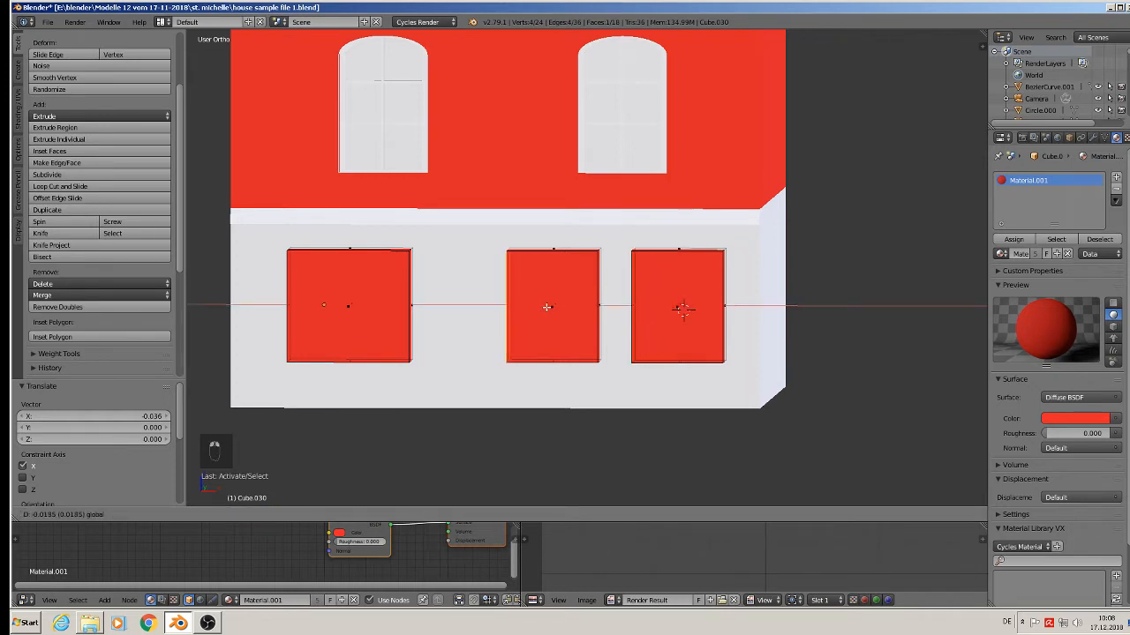
left_click(562, 271)
Move the whole middle box -0.088 along X toward the left box
key("l")
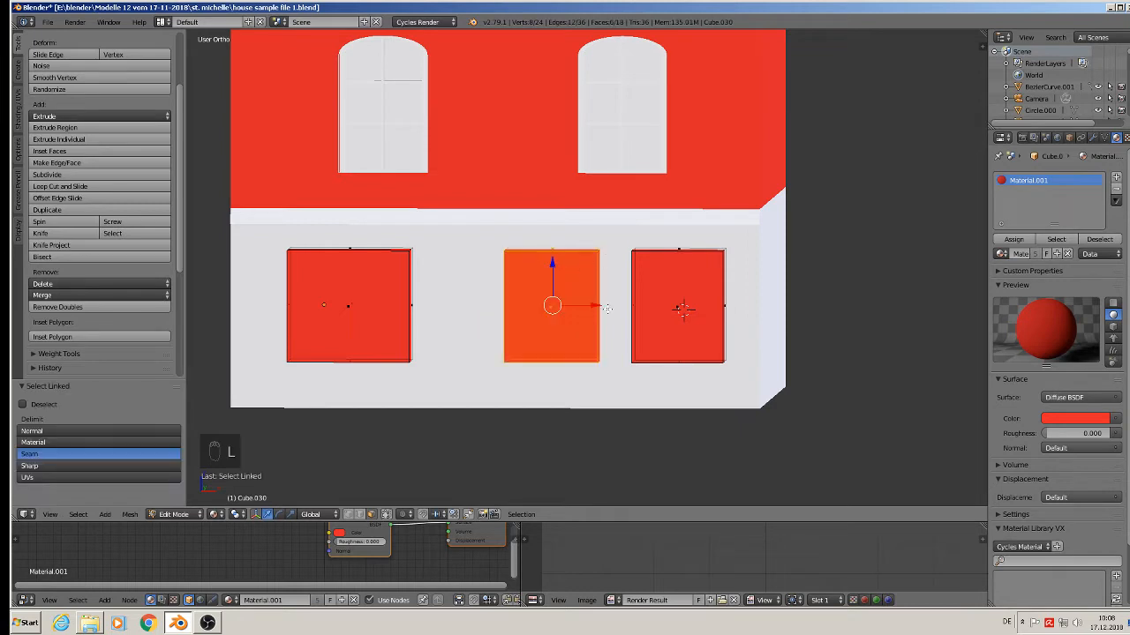
key("g")
key("x")
left_click_drag(554, 308, 547, 307)
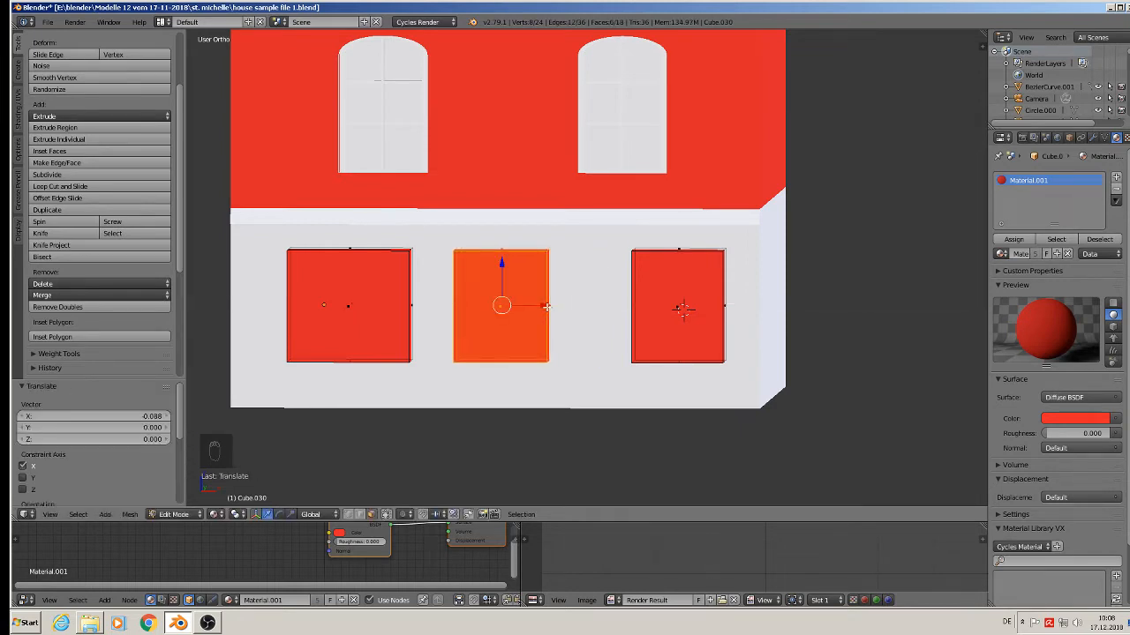
key("y")
Move the whole right box -0.070 along X toward the middle box
key("l")
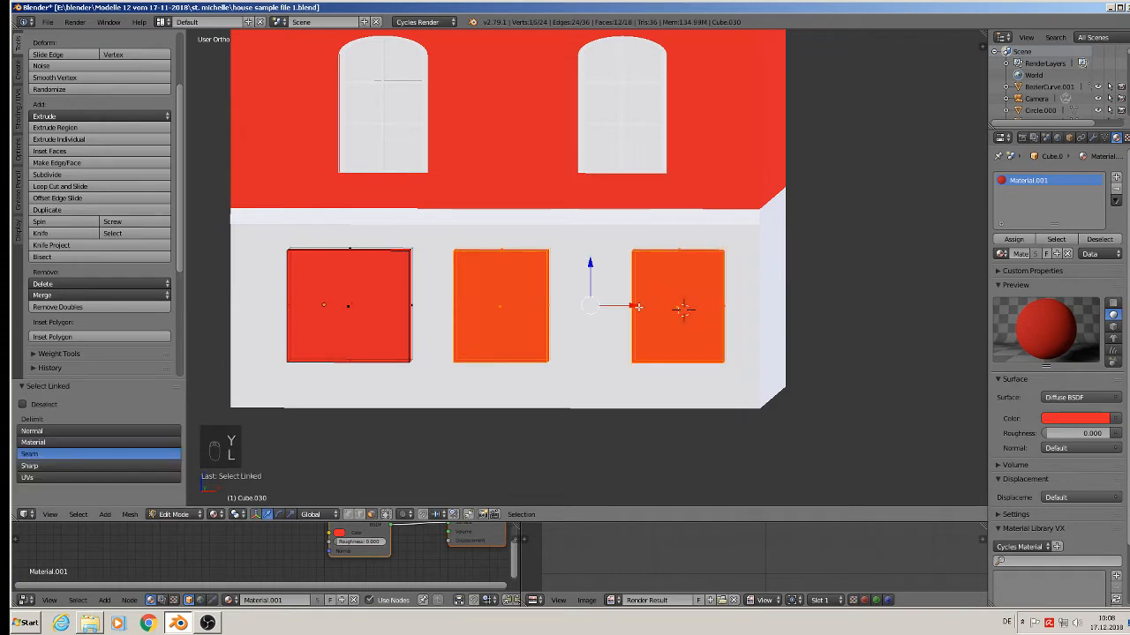
left_click_drag(638, 306, 638, 310)
key("a")
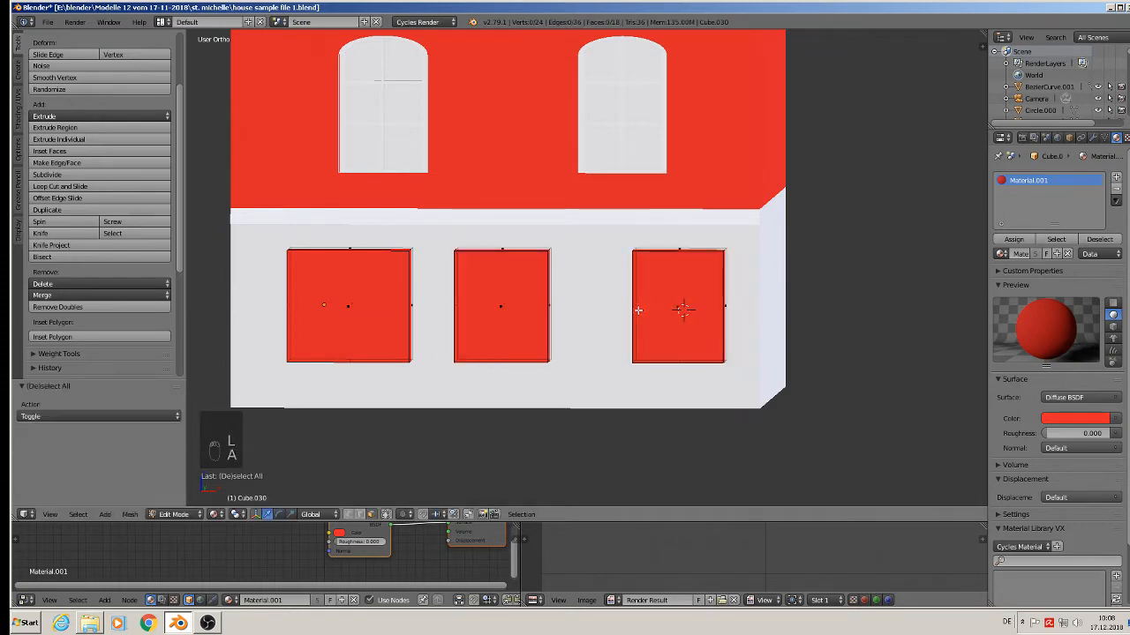
key("l")
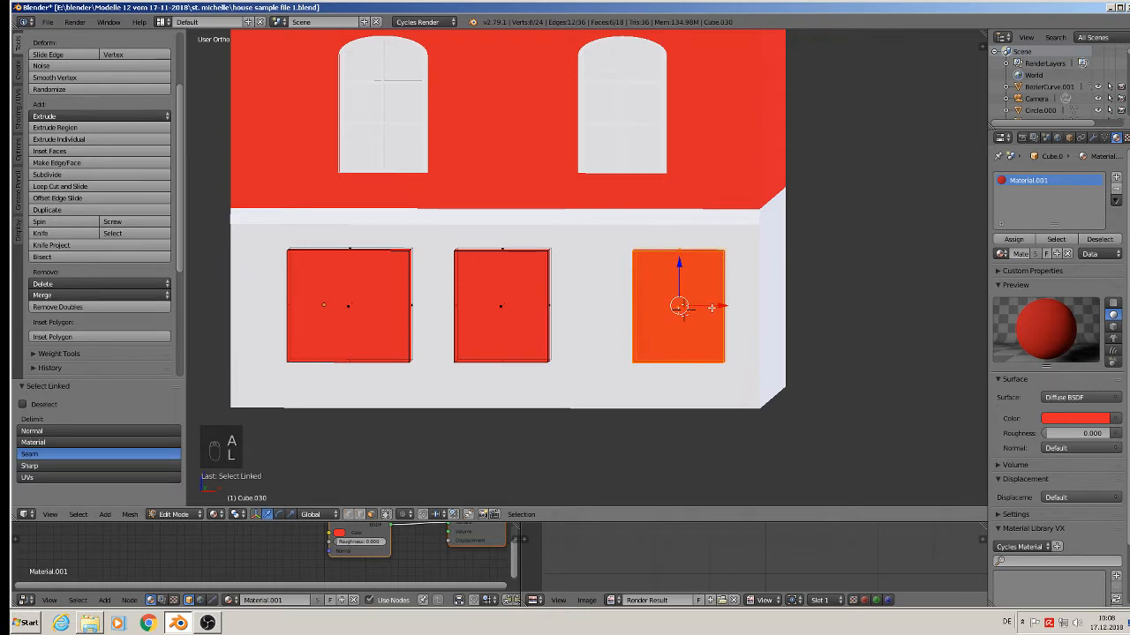
left_click_drag(711, 307, 674, 308)
Lower the bottom faces of the middle and right boxes about 0.093 along Z to below the house's base, forming door openings
middle_click_drag(470, 382, 513, 370)
right_click(503, 364)
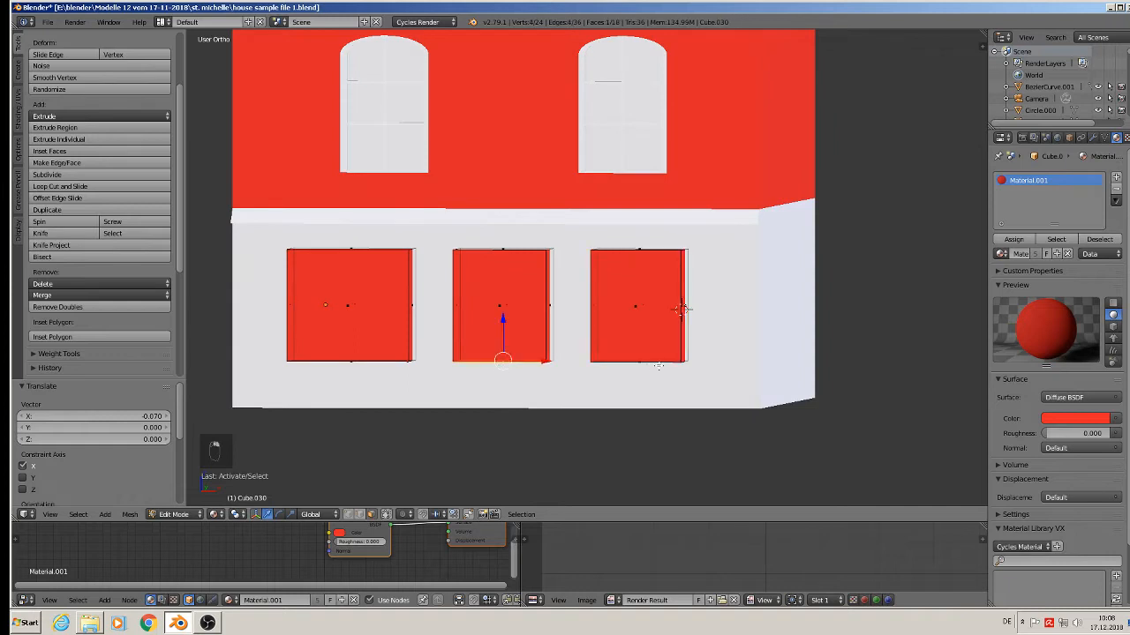
left_click_drag(566, 341, 578, 385)
middle_click_drag(578, 384, 601, 400)
left_click_drag(571, 380, 572, 394)
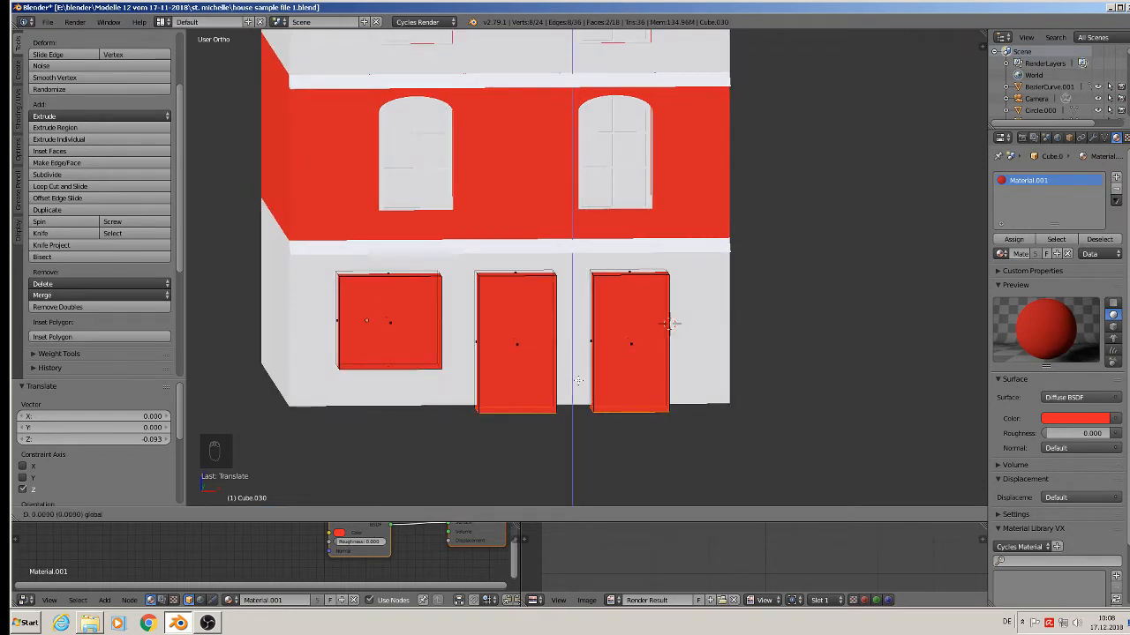
key("Tab")
Apply rotation and scale to the red boxes object
middle_click_drag(572, 394, 508, 399)
scroll(567, 399, "down", 2)
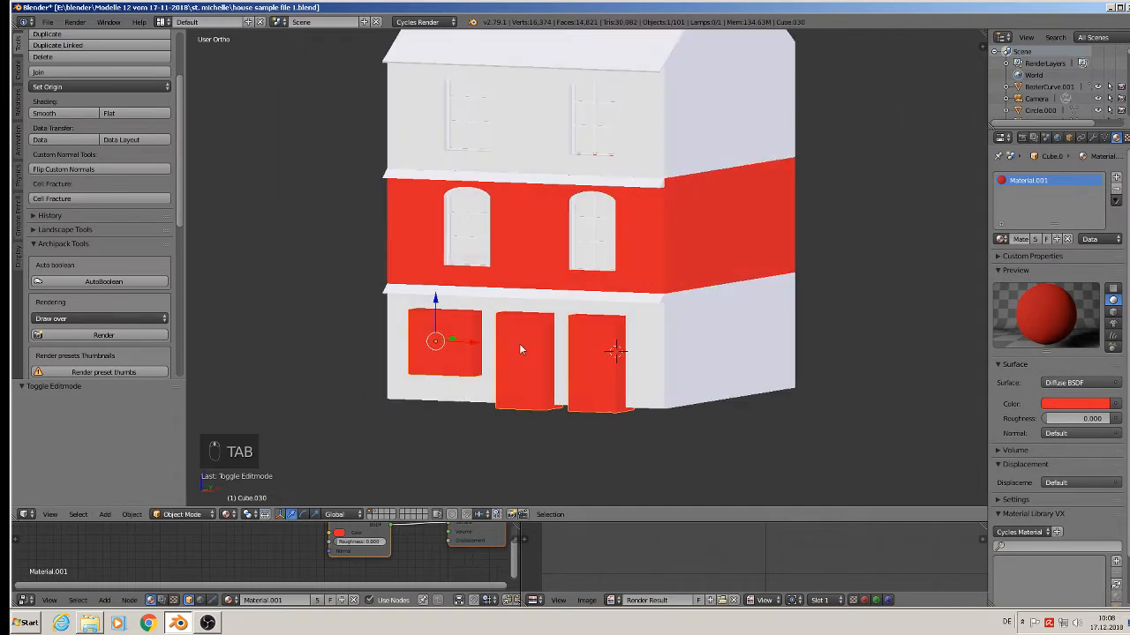
left_click(131, 514)
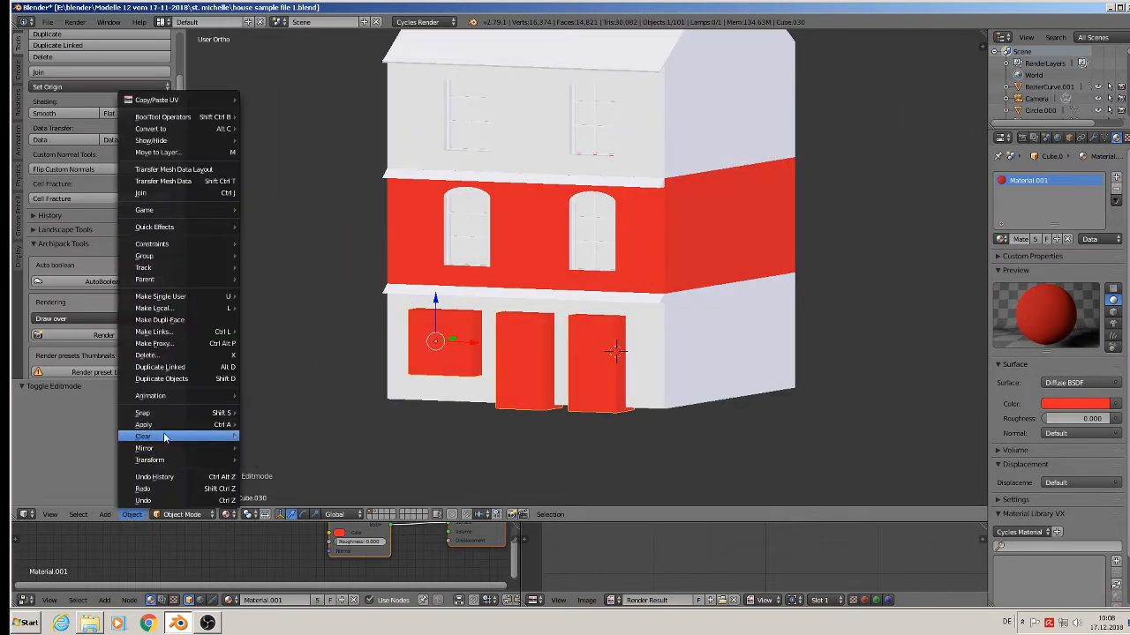
mouse_move(164, 425)
left_click(283, 459)
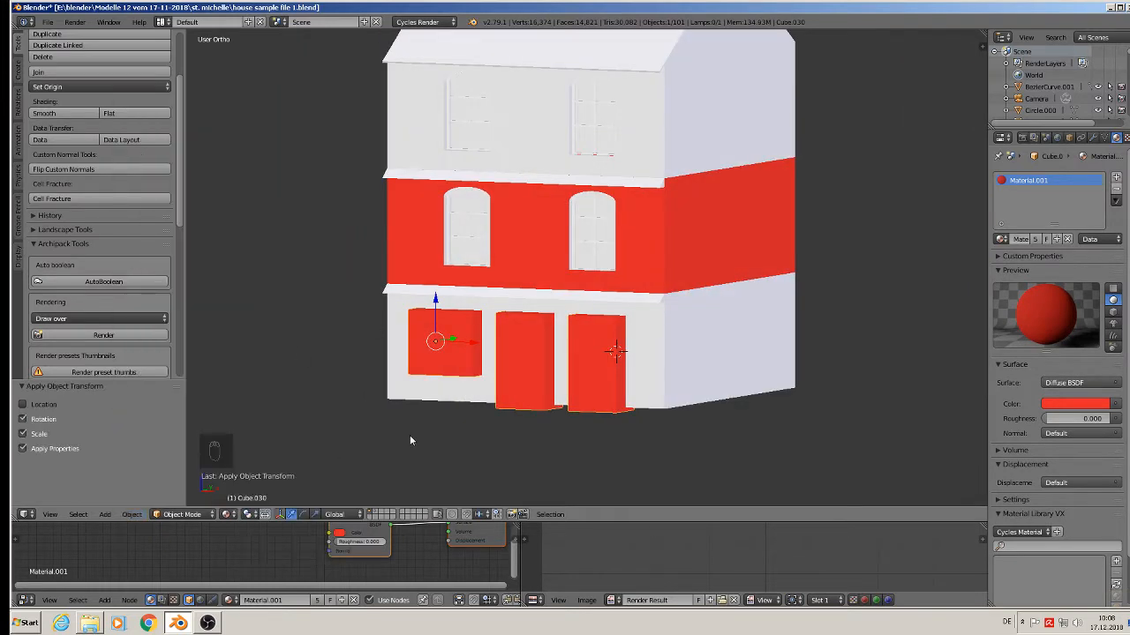
Apply rotation and scale to the house object
right_click(677, 345)
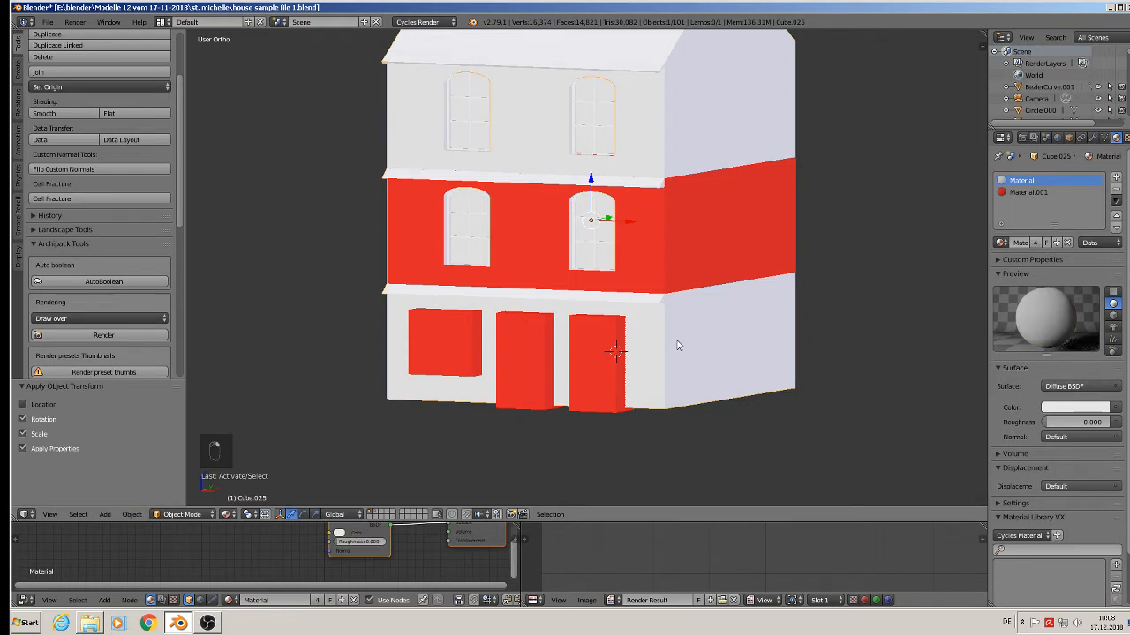
left_click(132, 514)
mouse_move(157, 426)
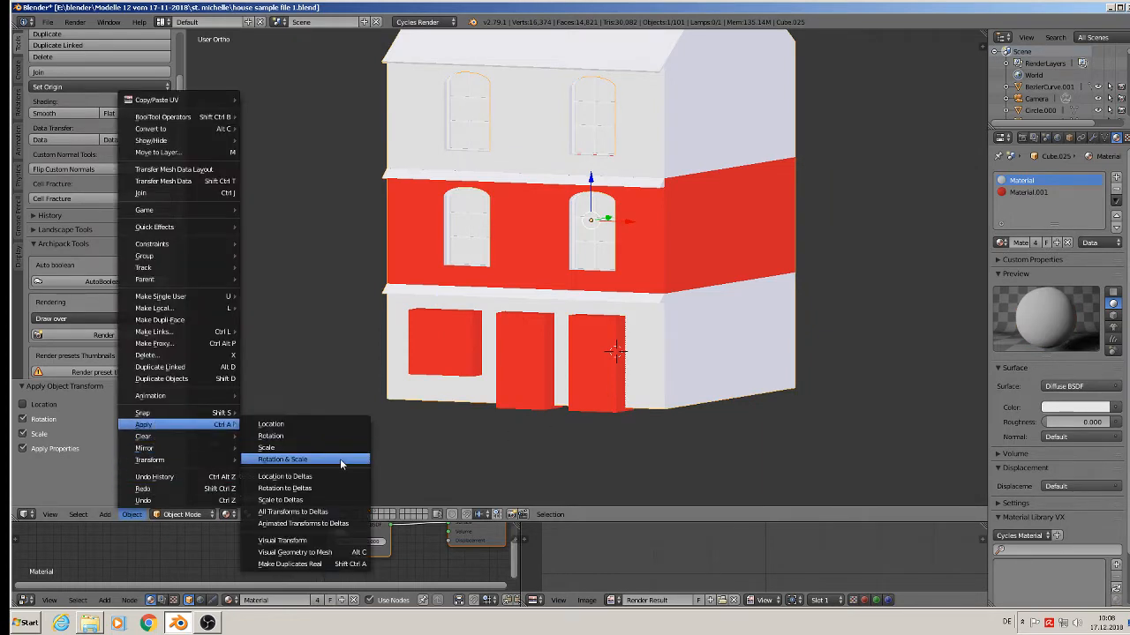
left_click(282, 458)
Add a Boolean modifier to the house with Cube.030 as object and Difference as operation, and apply it
scroll(495, 407, "up", 1)
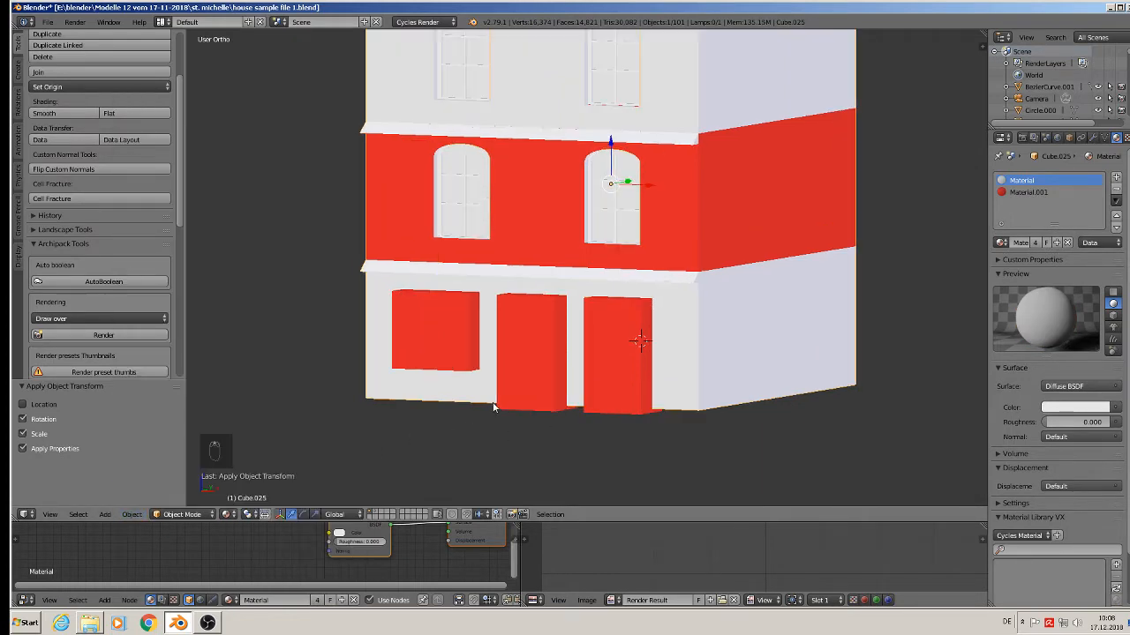
right_click(543, 380)
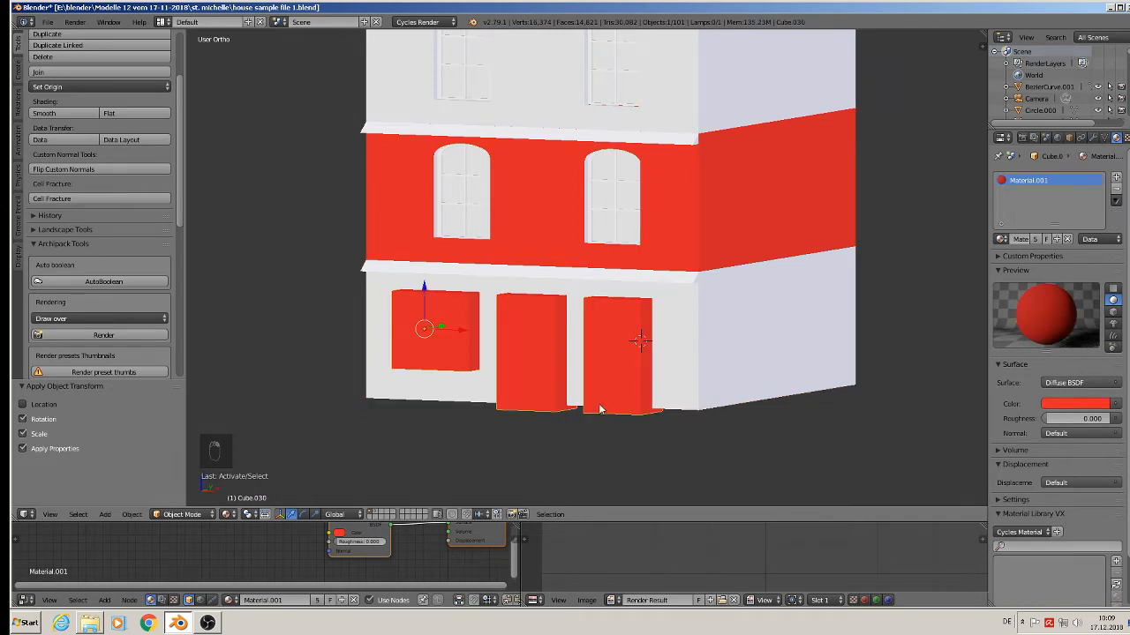
right_click(612, 199)
left_click(1096, 139)
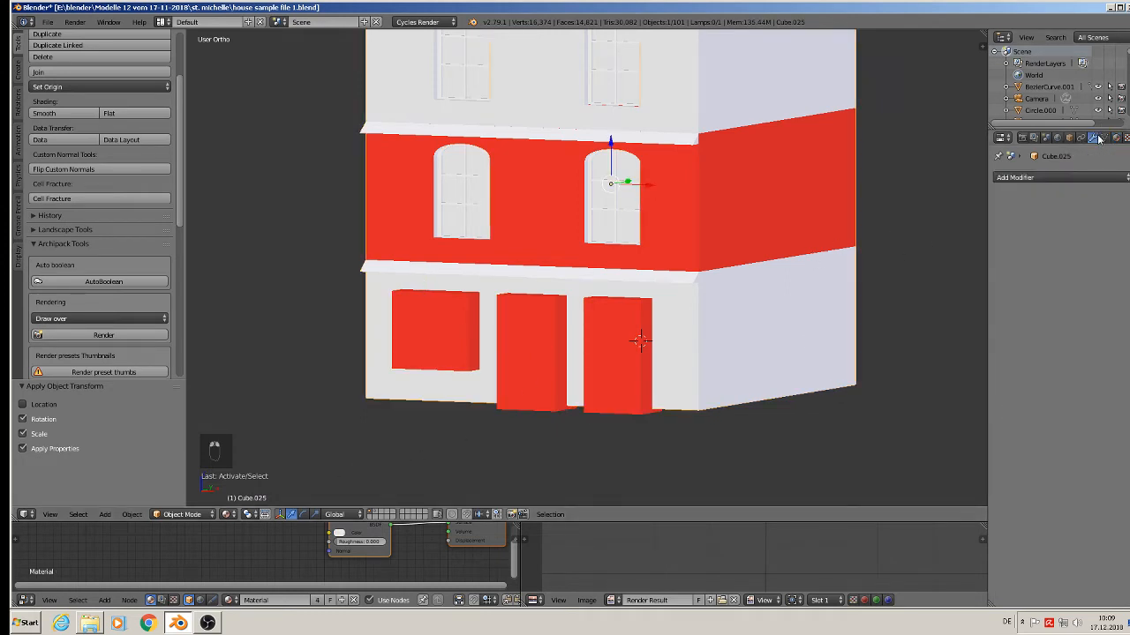
left_click(1060, 176)
left_click(914, 233)
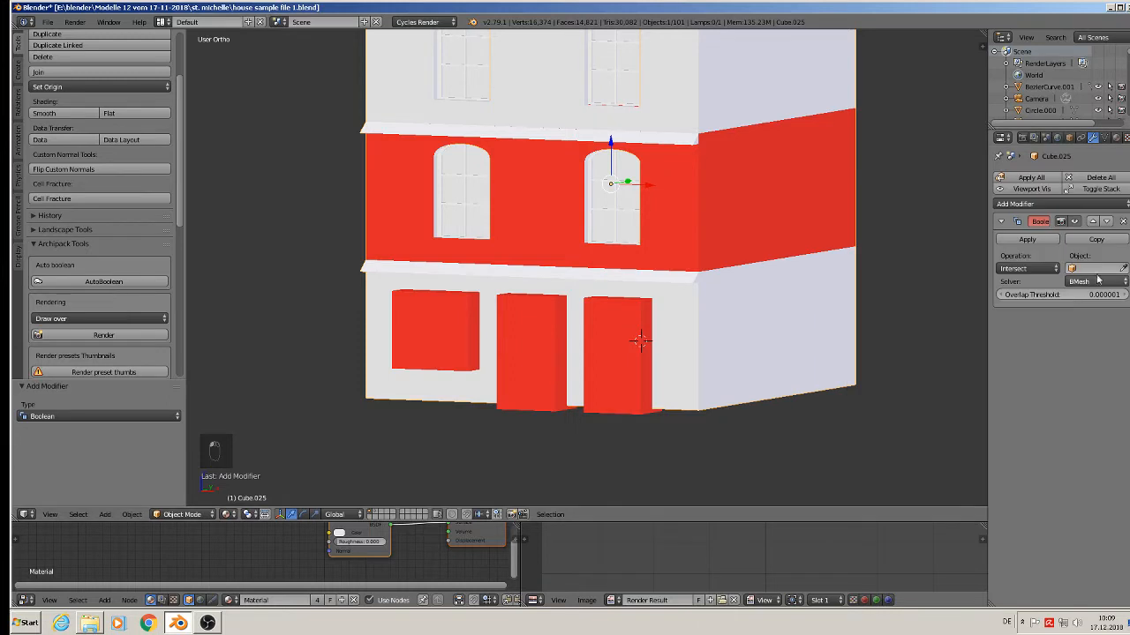
left_click(1097, 268)
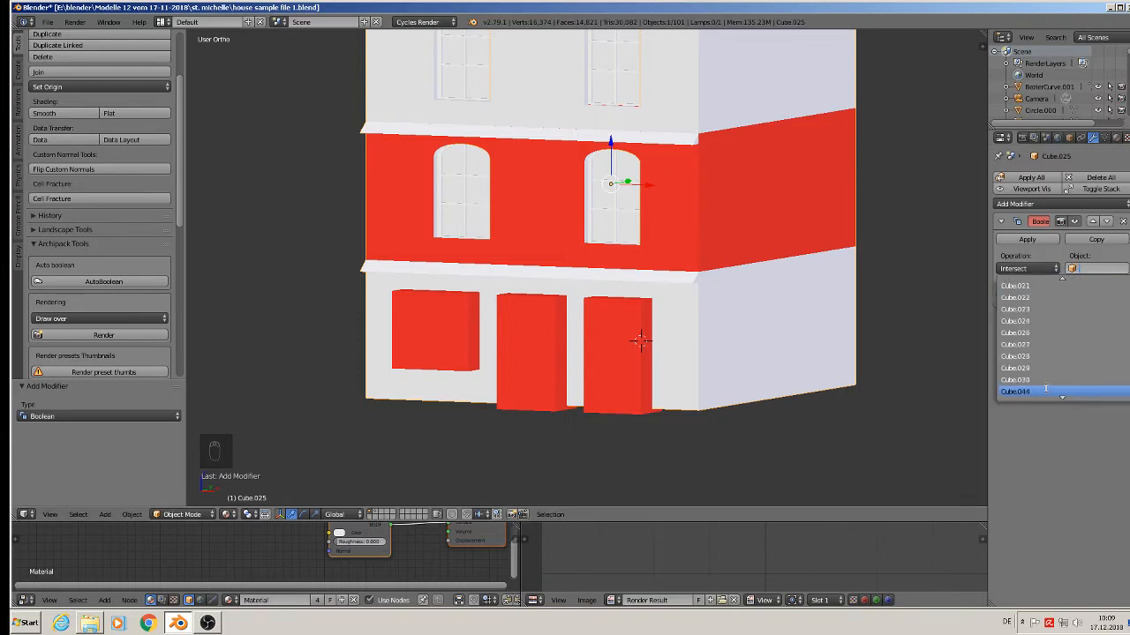
left_click(1042, 379)
left_click(1026, 267)
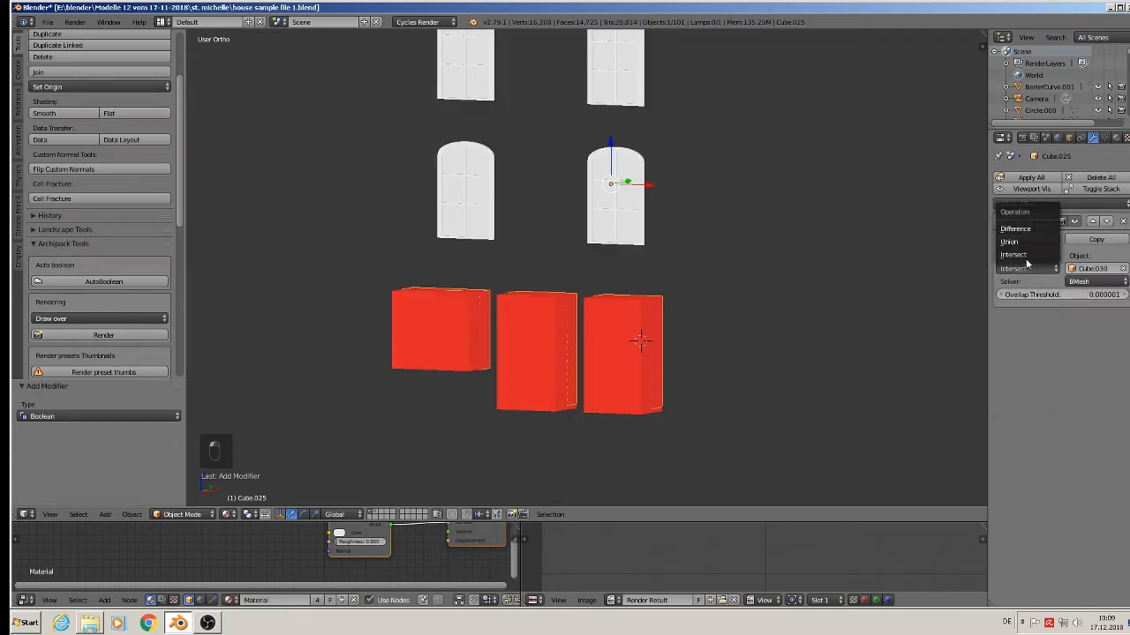
left_click(1032, 240)
left_click(1030, 240)
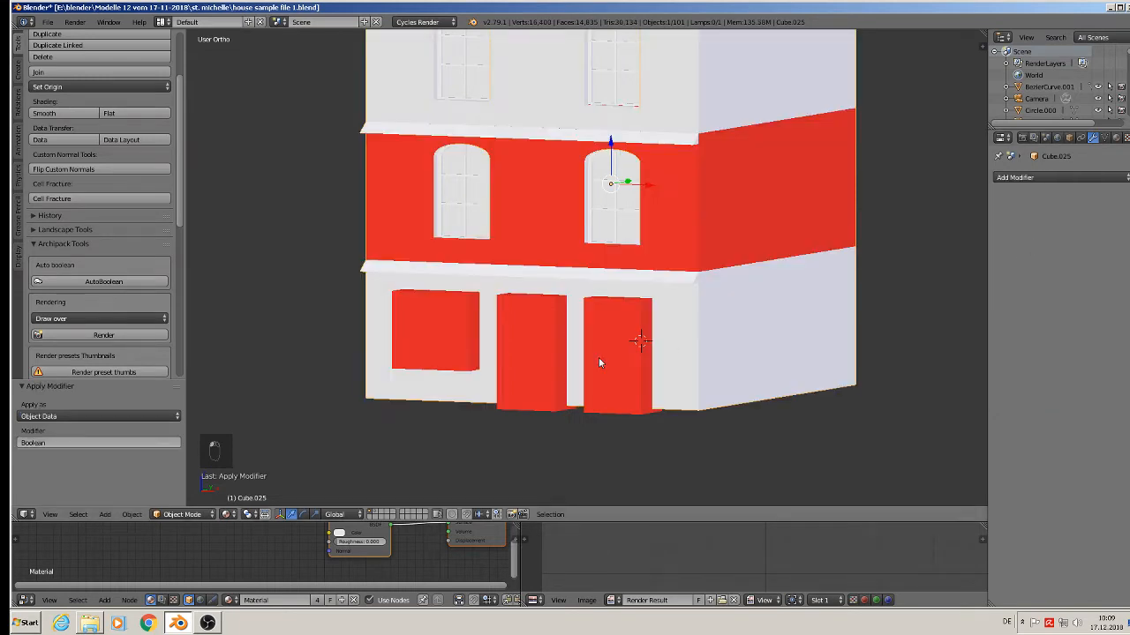
Move the red cutter boxes -1.177 along X, away from the house's ground-floor openings
right_click(531, 352)
key("g")
key("x")
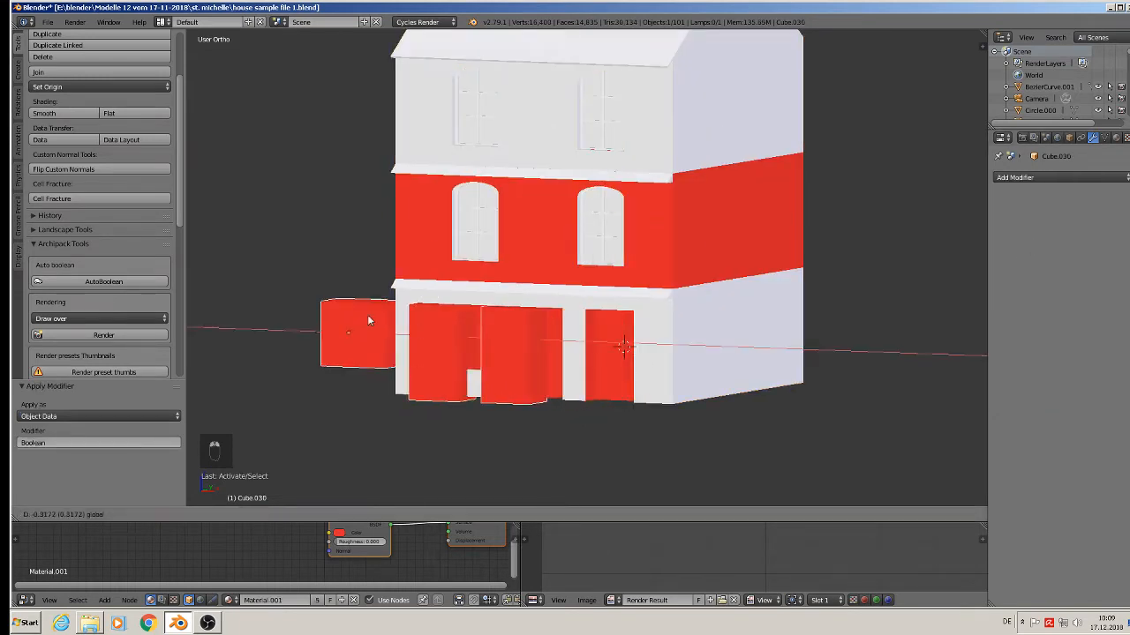
left_click(926, 282)
scroll(514, 366, "up", 3)
scroll(588, 296, "up", 4)
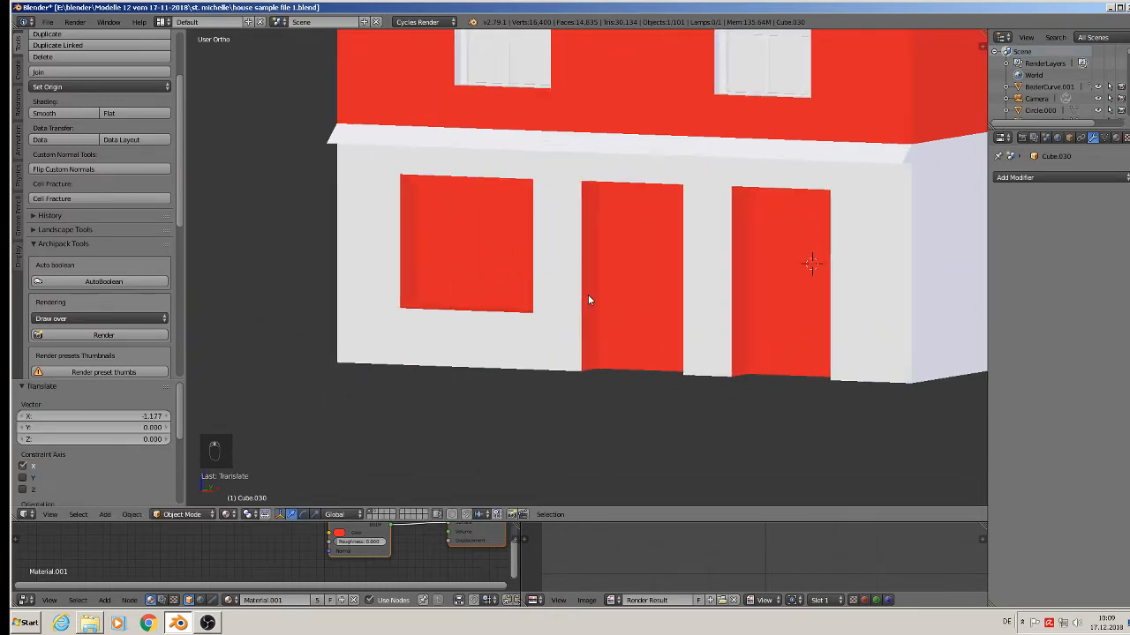
Move the back face of the house's ground-floor window recess -0.031 along Y
key("Tab")
key("Tab")
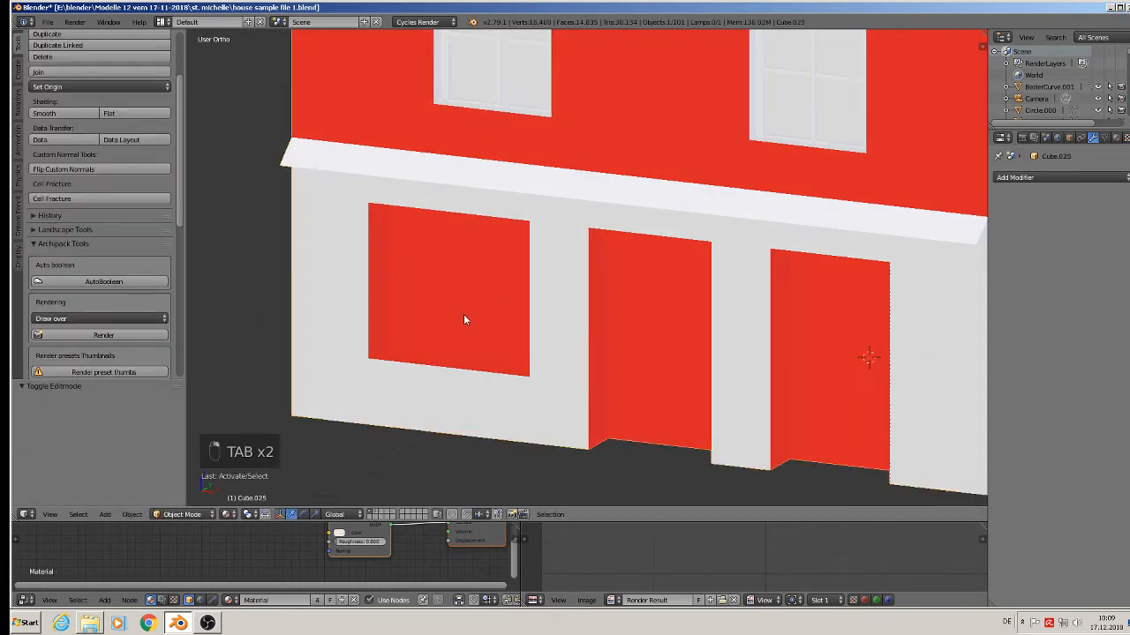
key("Tab")
right_click(463, 315)
middle_click_drag(799, 398, 801, 459)
left_click_drag(496, 260, 481, 269)
Move the back face of the middle door recess -0.014 and that of the other door recess -0.023 along Y
middle_click_drag(668, 411, 625, 321, "shift")
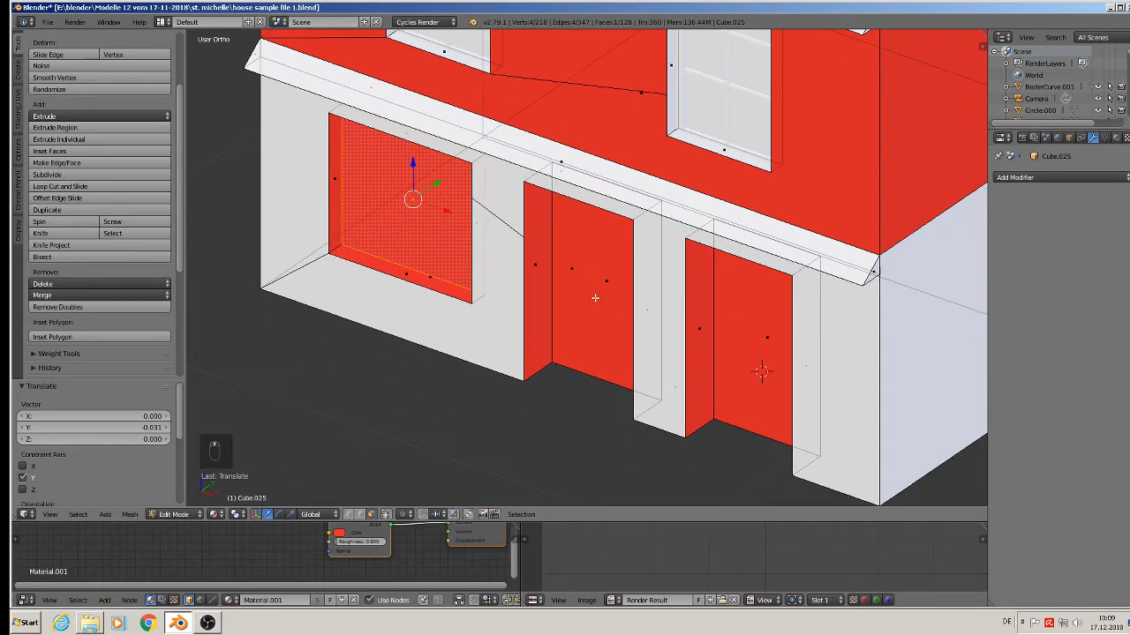
right_click(594, 298)
key("g")
key("y")
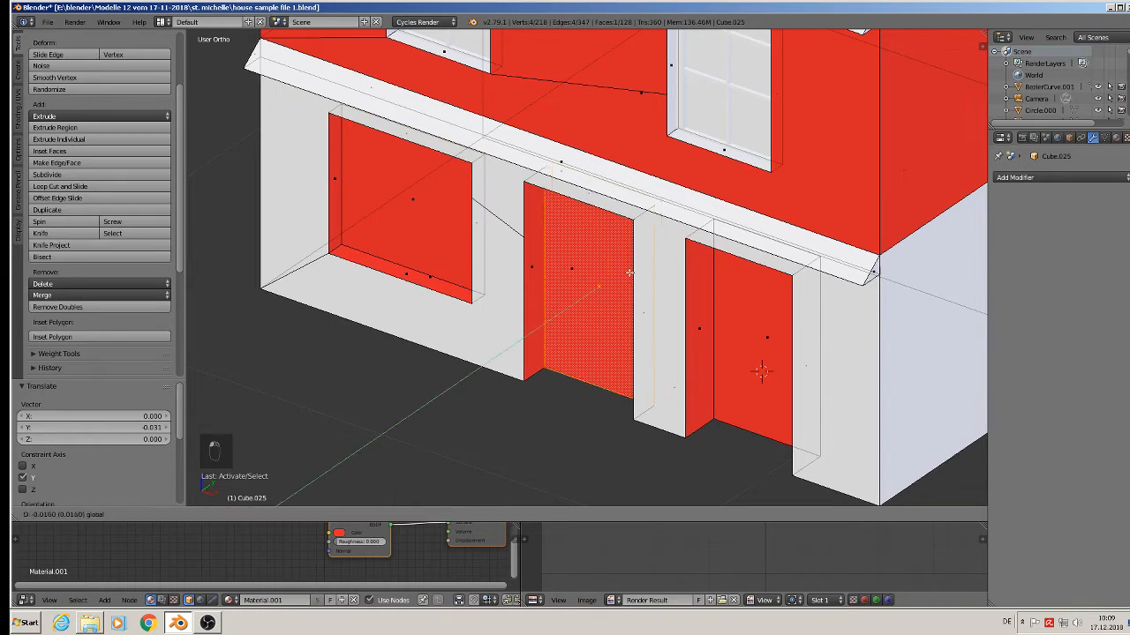
left_click(630, 272)
right_click(770, 334)
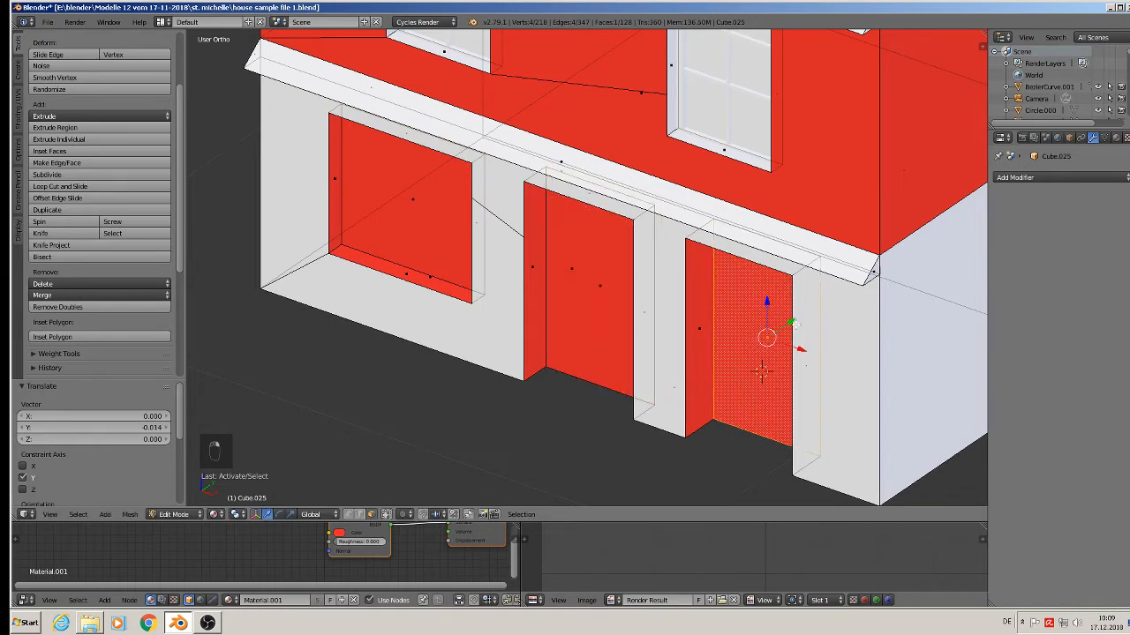
left_click_drag(794, 324, 783, 333)
Delete only the three back faces of the ground-floor window and door recesses to open them through
right_click(584, 292, "shift")
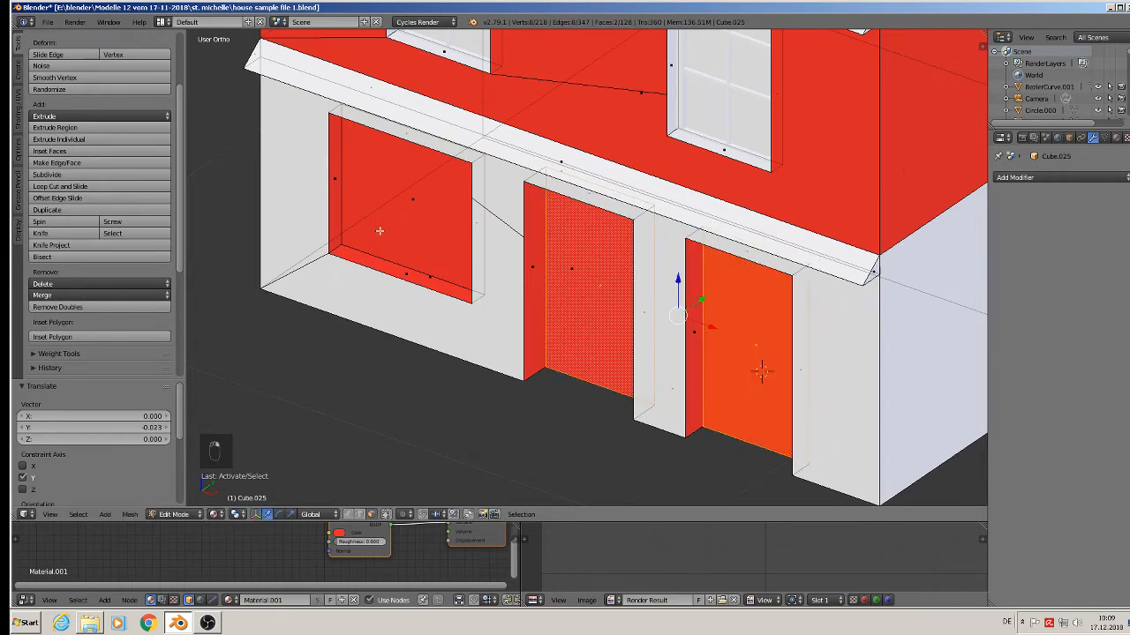
right_click(421, 209, "shift")
key("x")
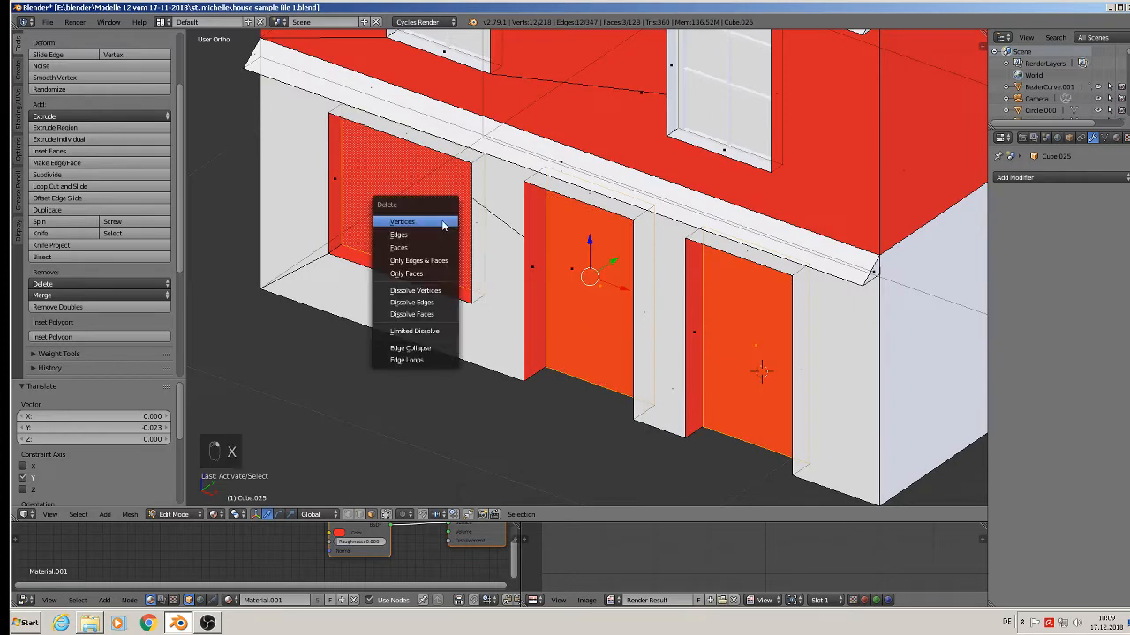
left_click(423, 278)
middle_click_drag(470, 306, 509, 312)
key("Tab")
scroll(510, 311, "down", 6)
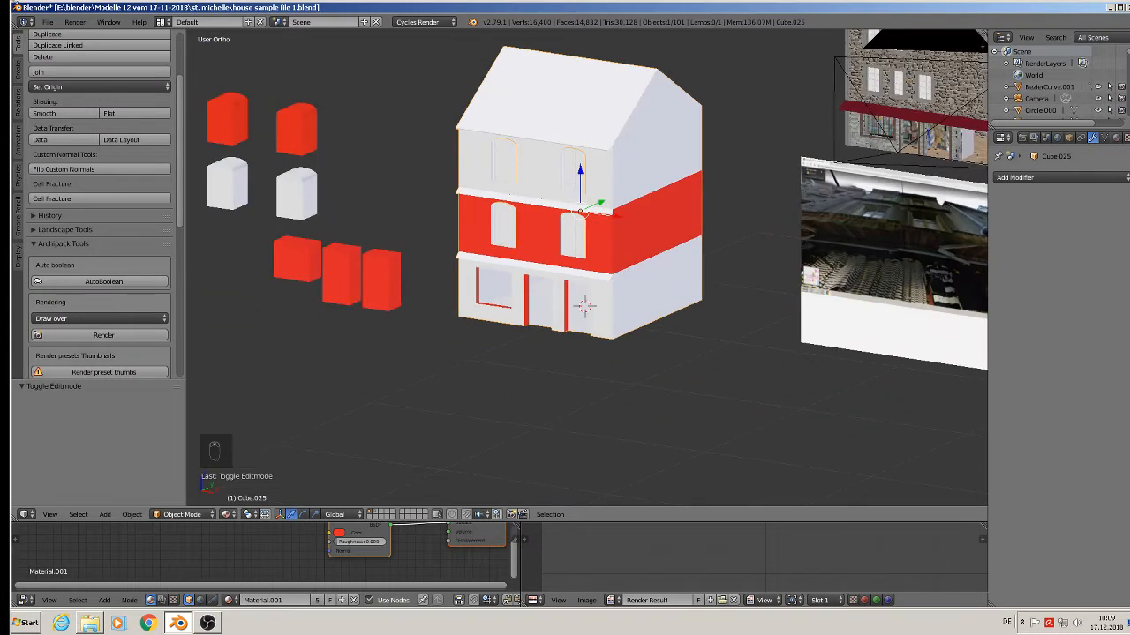
Save the current file, house sample file 1.blend
left_click(48, 21)
left_click(62, 112)
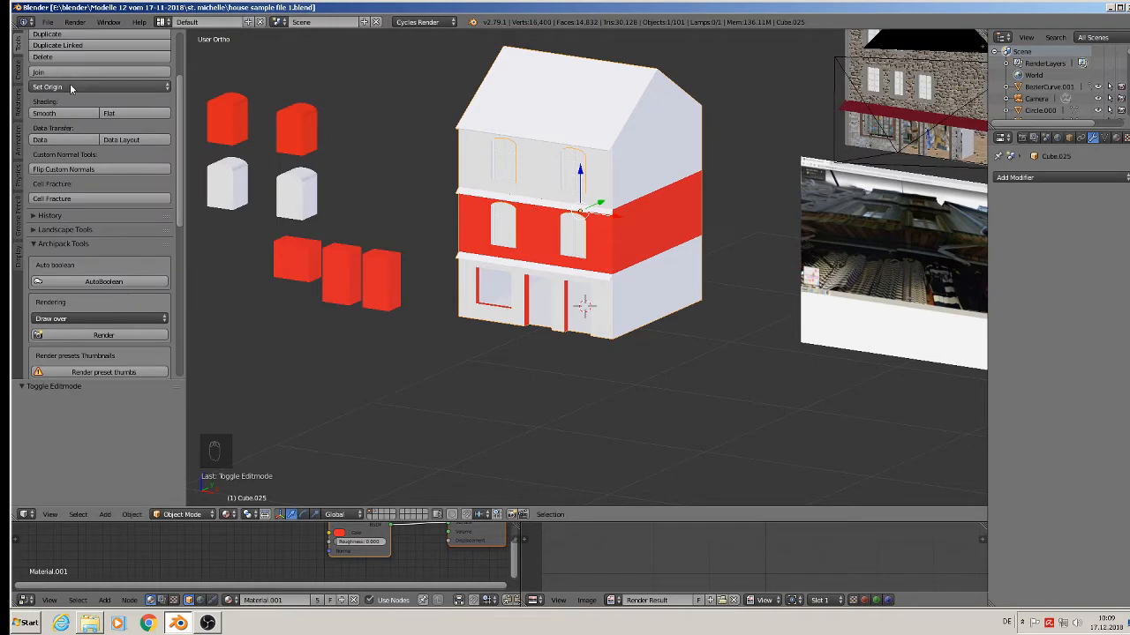
left_click(48, 21)
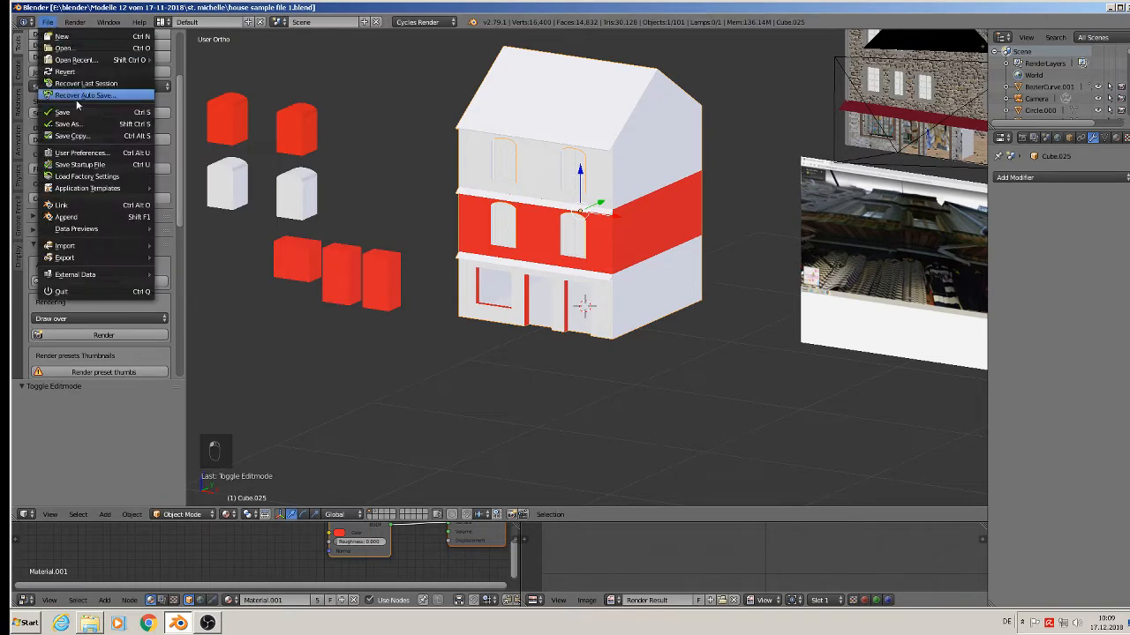
left_click(74, 118)
Examine the street reference photos and the stone shop model's awning for the house's ground-floor design
middle_click_drag(921, 279, 500, 312, "shift")
middle_click_drag(564, 277, 617, 249)
scroll(506, 164, "up", 2)
right_click(511, 105)
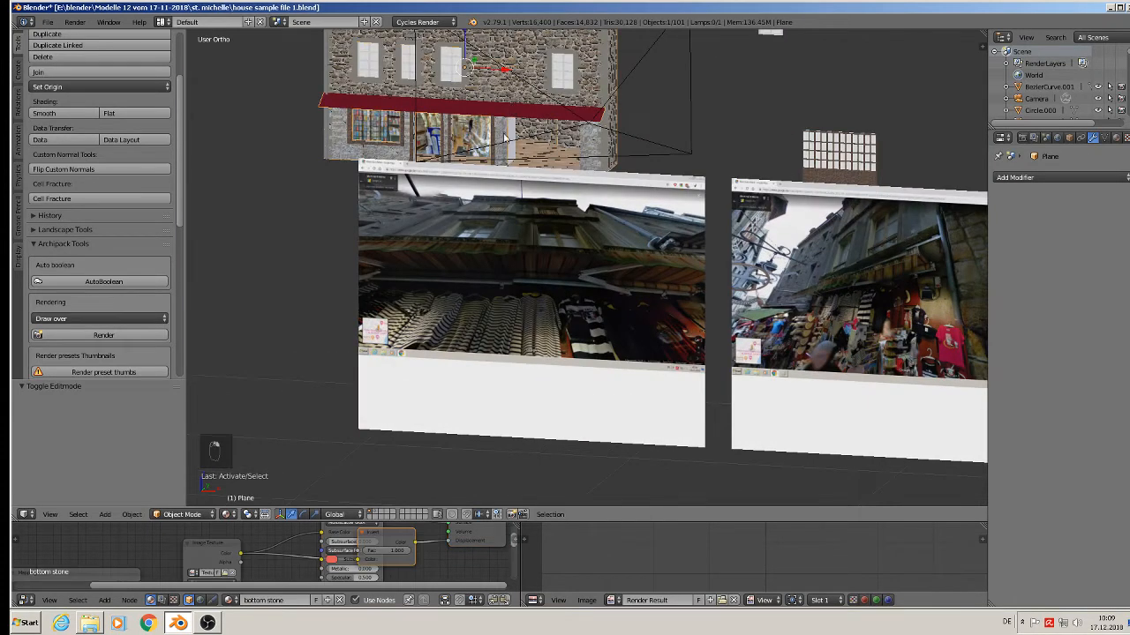
middle_click_drag(502, 133, 460, 188)
scroll(488, 132, "up", 3)
scroll(561, 143, "down", 3)
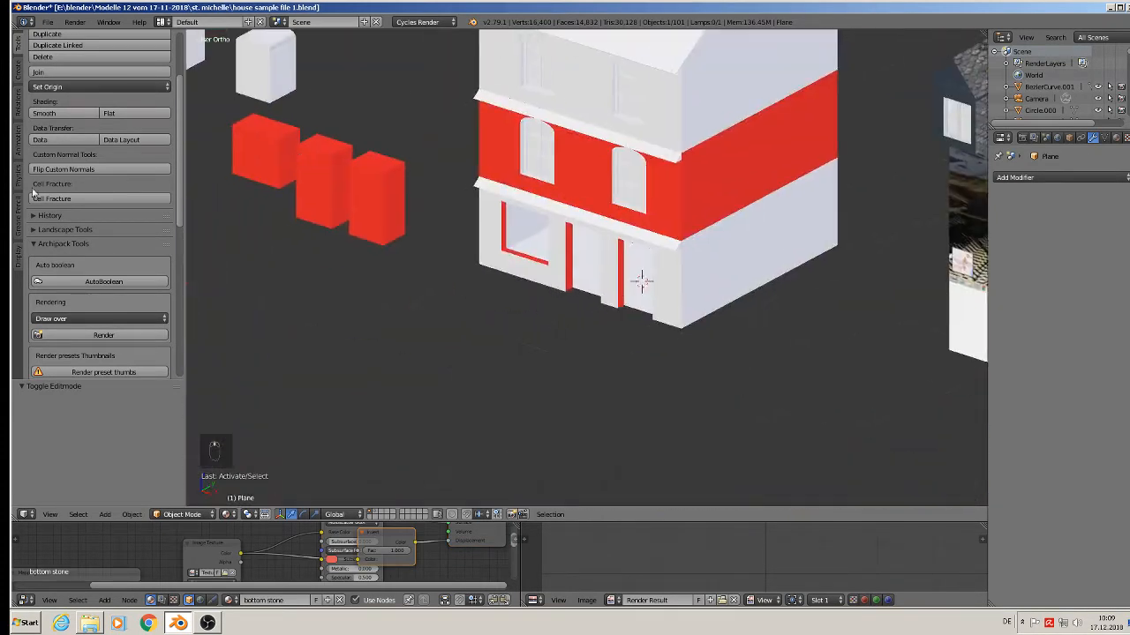
scroll(638, 282, "up", 3)
scroll(603, 235, "up", 1)
Limit mesh selection to visible geometry, duplicate the house's sloped ground-floor ledge face and move the copy -0.029 along Z
key("Tab")
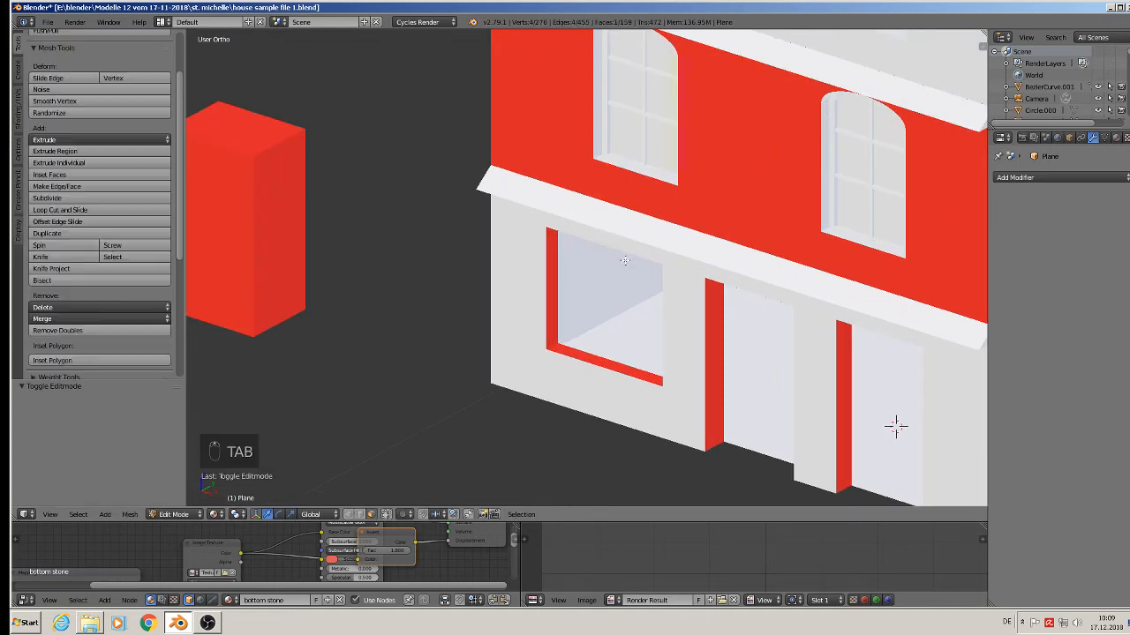
scroll(608, 240, "up", 1)
key("Tab")
right_click(645, 240)
key("Tab")
middle_click_drag(647, 248, 340, 404, "shift")
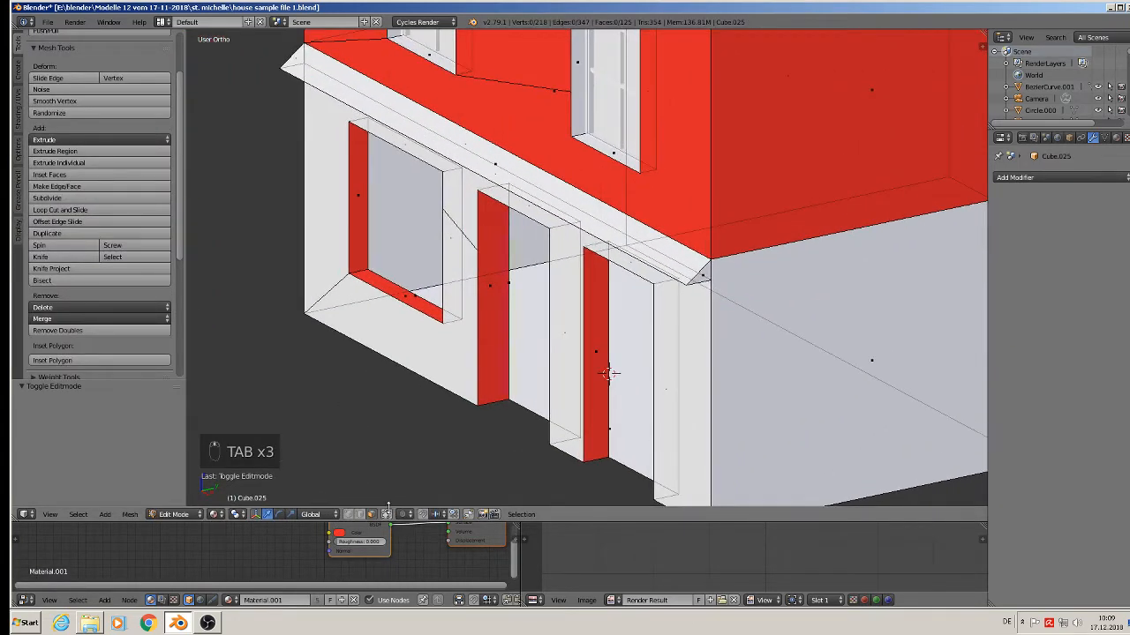
left_click(386, 515)
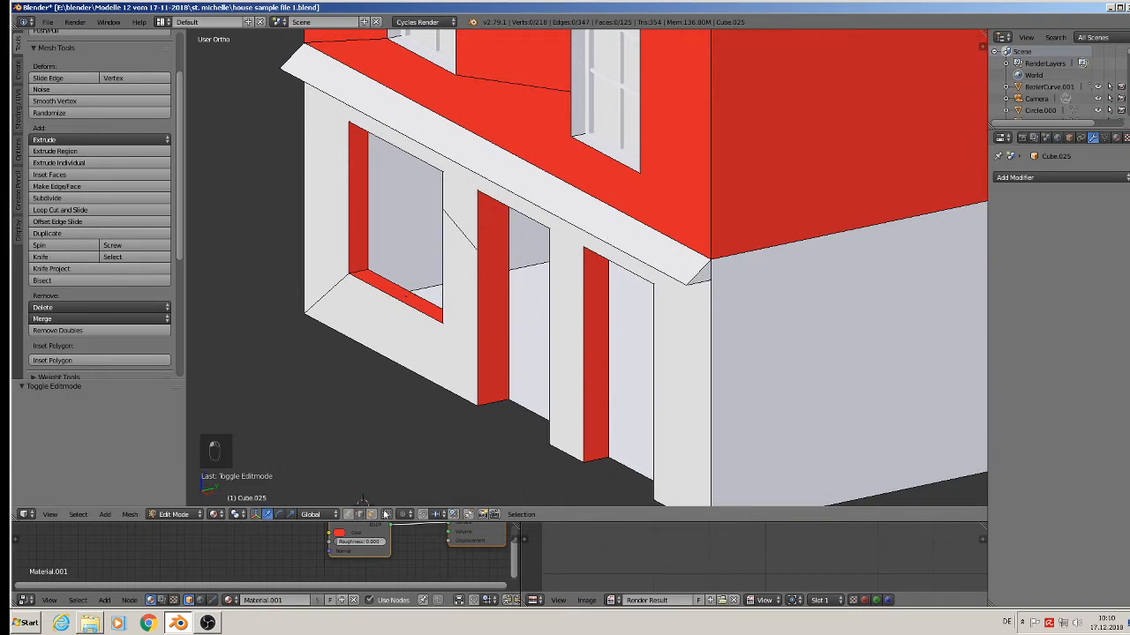
right_click(473, 153)
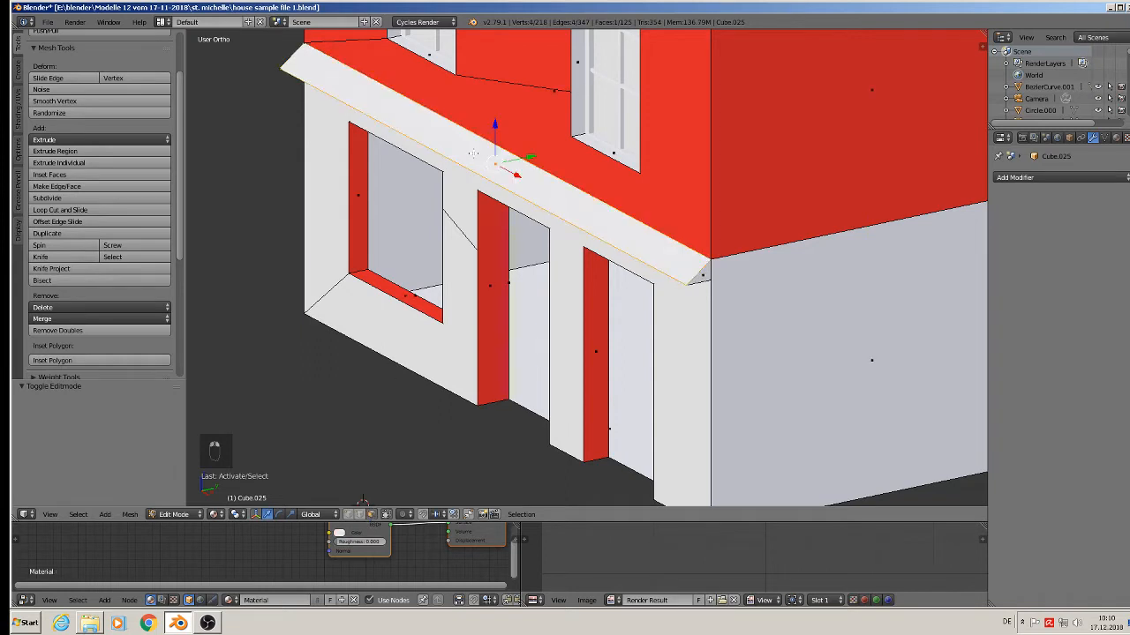
key("shift+d")
key("z")
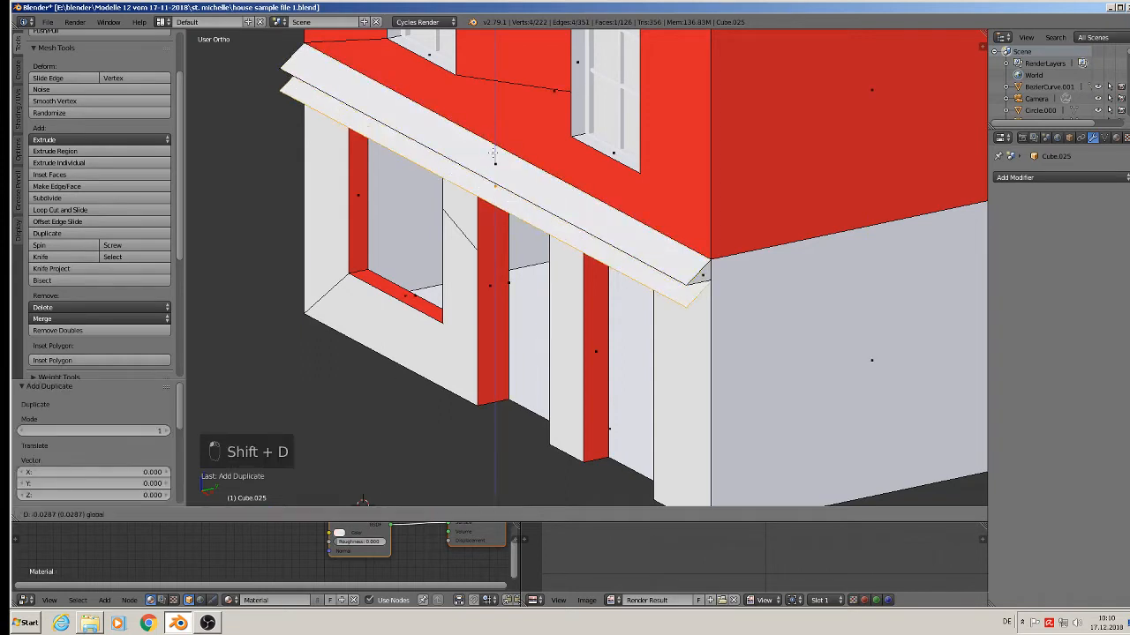
left_click(495, 161)
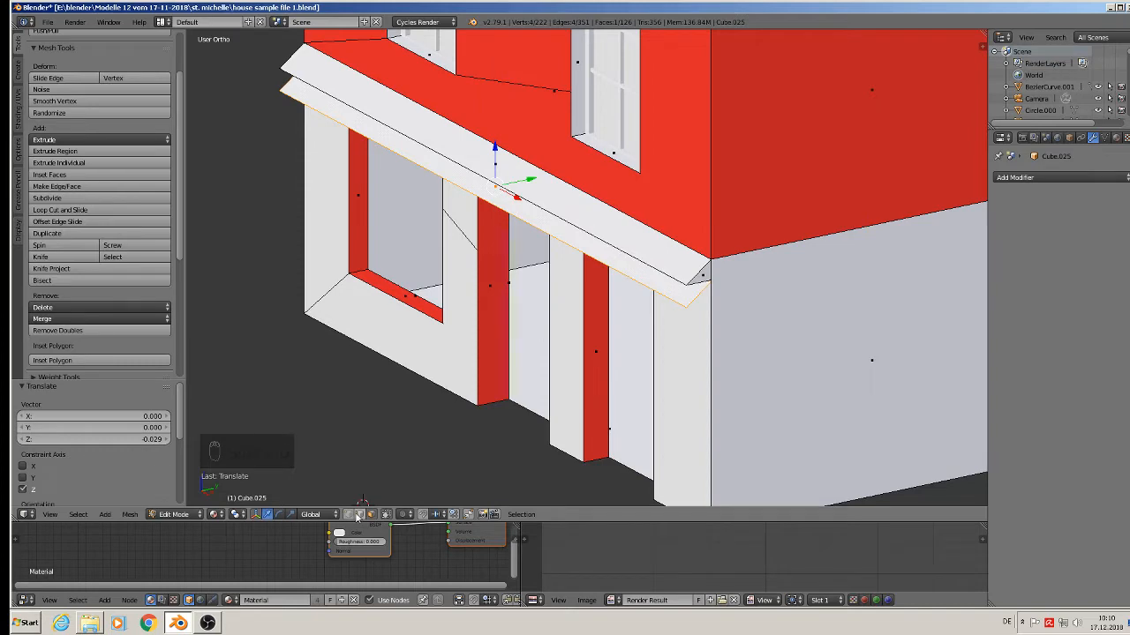
Shape the duplicated ledge into an awning by moving its outer lower edge -0.099 along Y and -0.032 along Z
left_click(358, 515)
right_click(480, 192)
middle_click_drag(502, 232, 459, 200)
left_click_drag(532, 195, 439, 230)
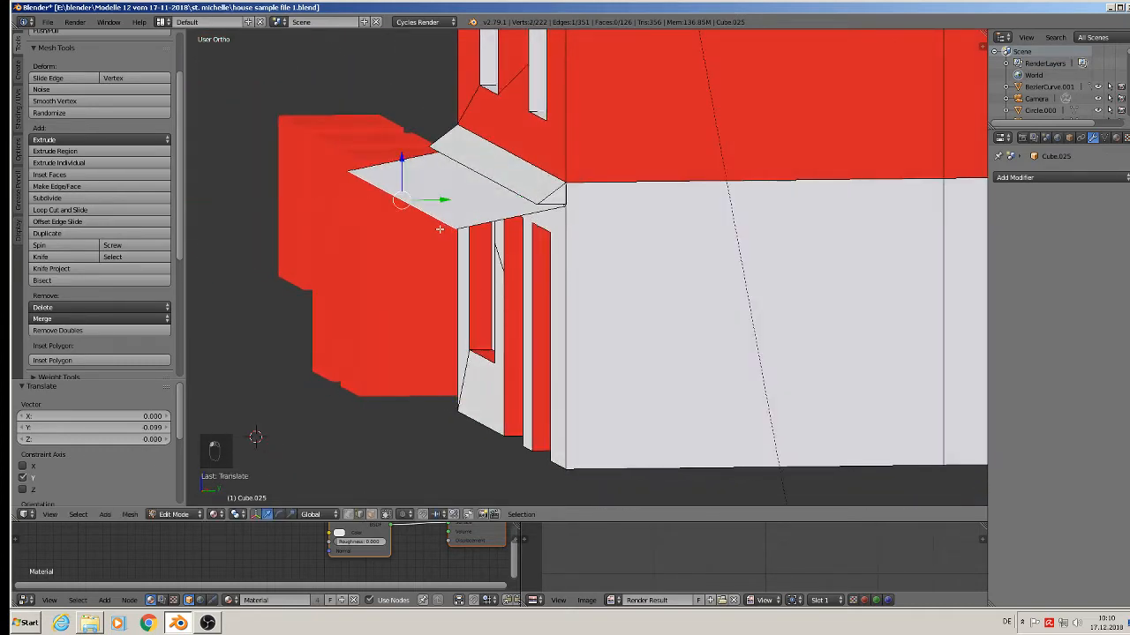
left_click_drag(399, 158, 400, 183)
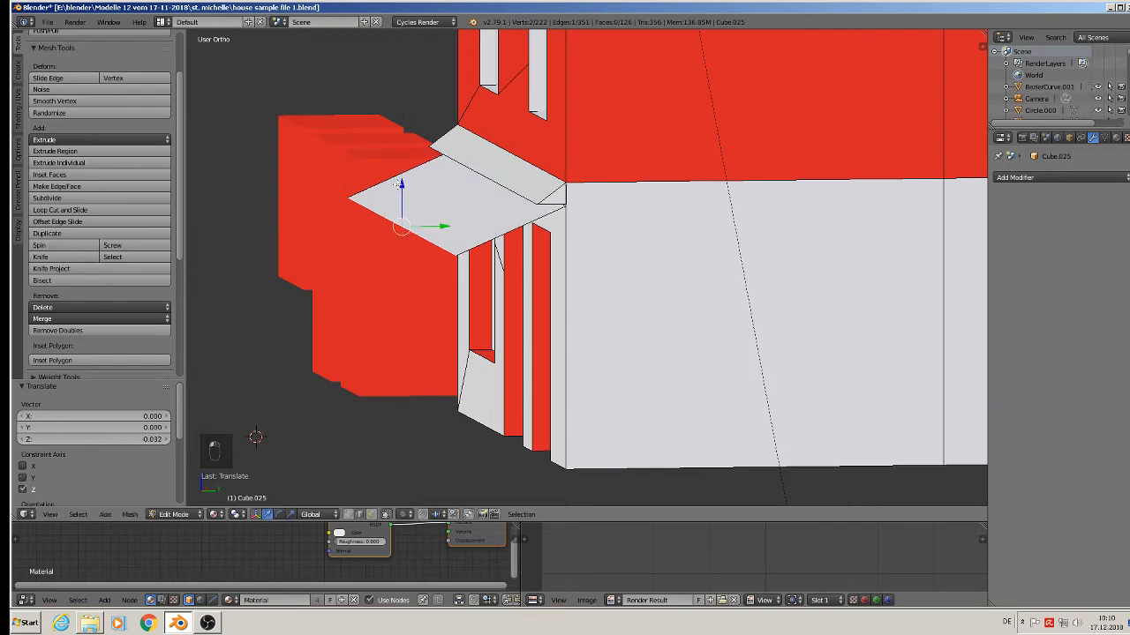
middle_click_drag(401, 184, 514, 212)
scroll(533, 208, "down", 2)
key("Tab")
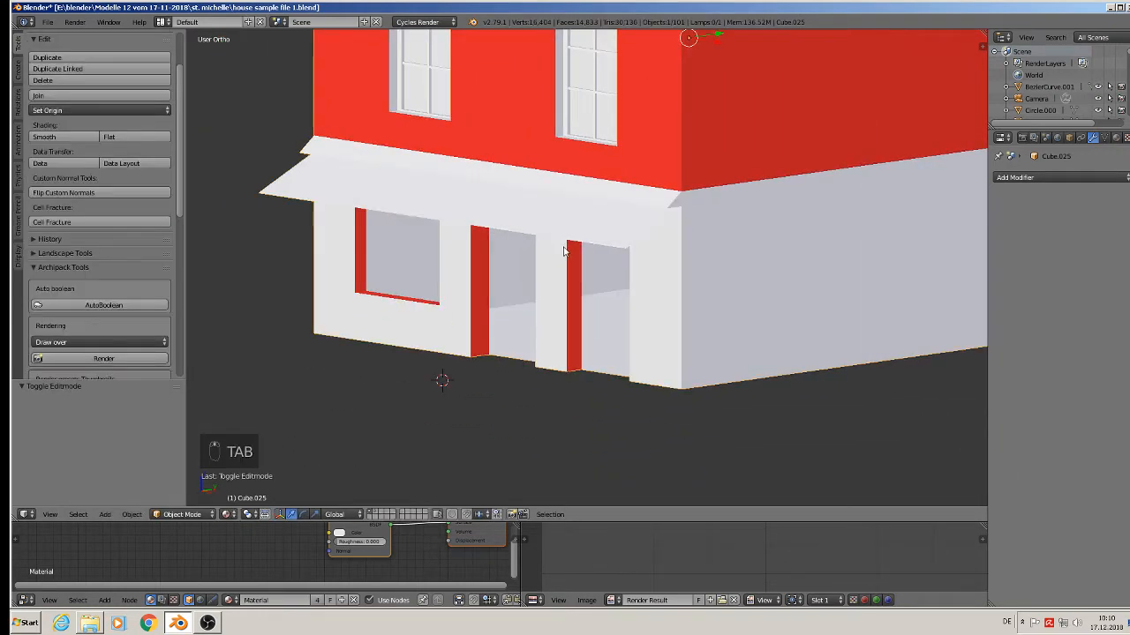
Save the house file with the added awning
middle_click_drag(566, 251, 755, 317)
scroll(691, 262, "down", 2)
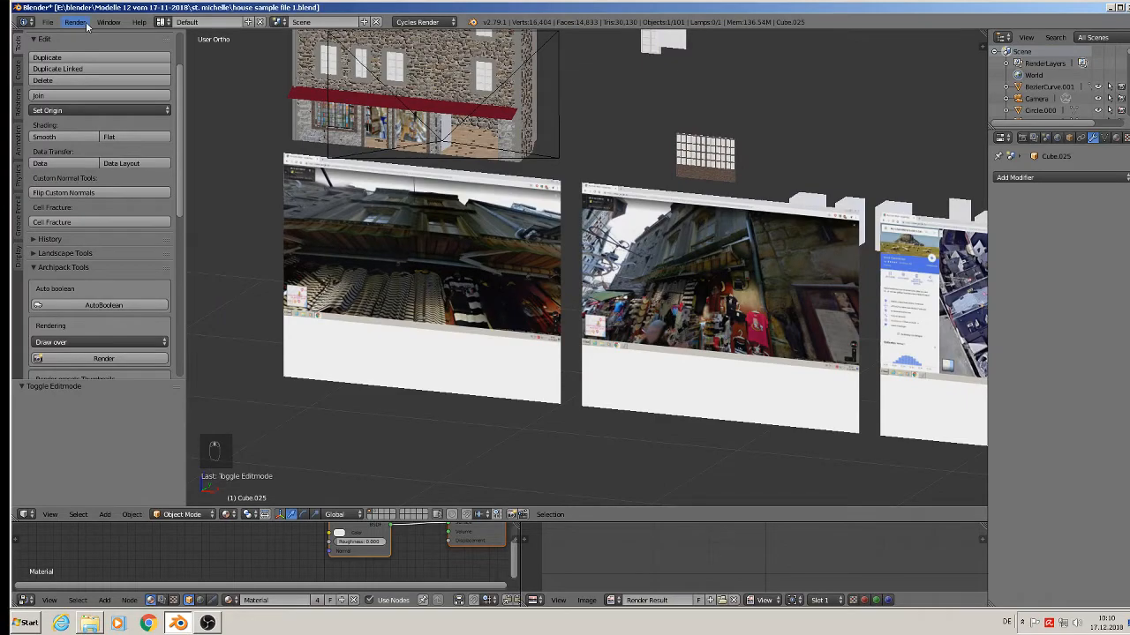
left_click(48, 22)
left_click(76, 114)
Pull the Shops0206_M shop image plane out of the stone shop model, moving it -2.004 along Y
scroll(312, 137, "up", 4)
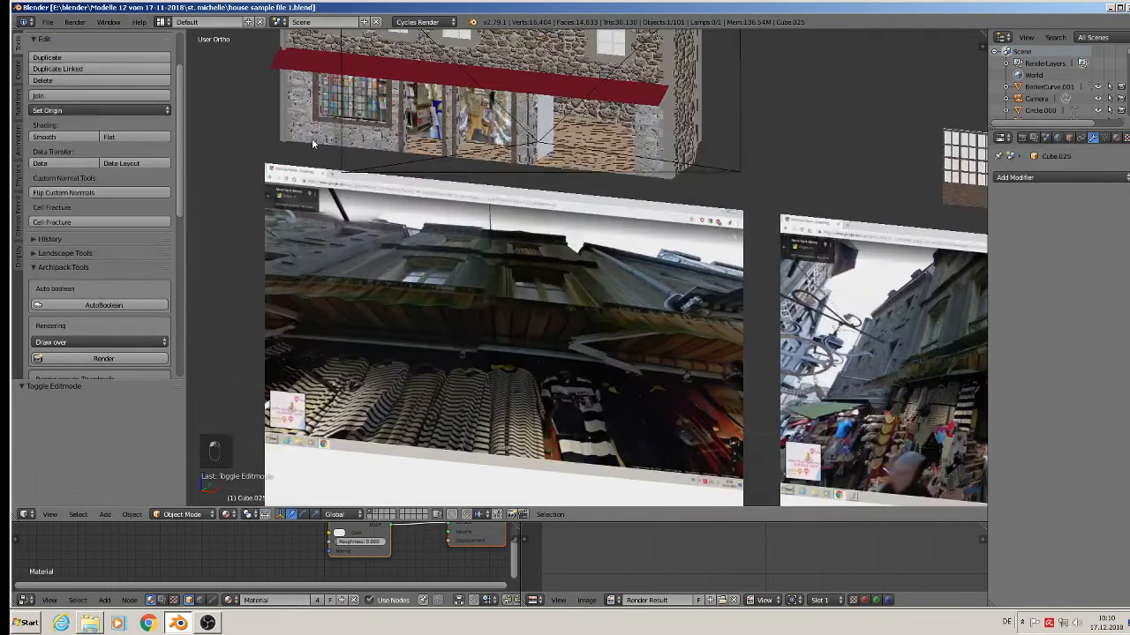
right_click(444, 129)
middle_click_drag(443, 129, 412, 157)
scroll(412, 158, "down", 3)
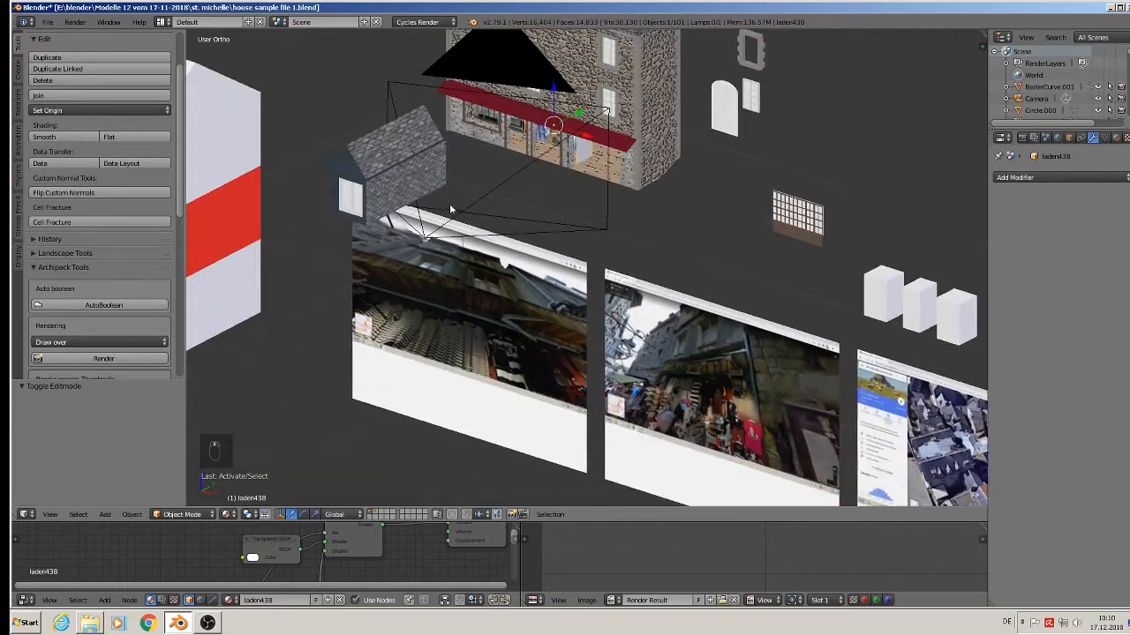
right_click(491, 120)
left_click_drag(527, 99, 253, 272)
Lower the Shops0206_M plane to the house's ground floor and move it -1.288 along X to the window
middle_click_drag(249, 284, 692, 168, "shift")
scroll(670, 210, "up", 2)
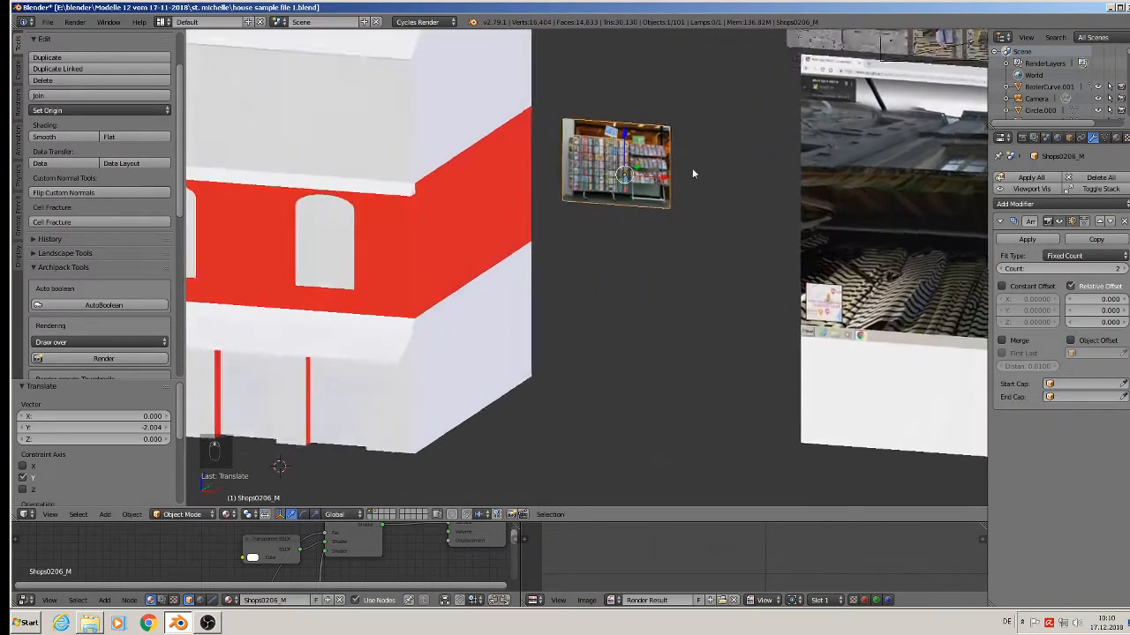
key("g")
key("z")
left_click(527, 378)
middle_click_drag(527, 378, 713, 237, "shift")
left_click_drag(843, 286, 343, 280)
Place the Shops0206_M plane behind the window opening by moving it 0.220 along Y and -0.068 along Z
middle_click_drag(301, 298, 252, 310)
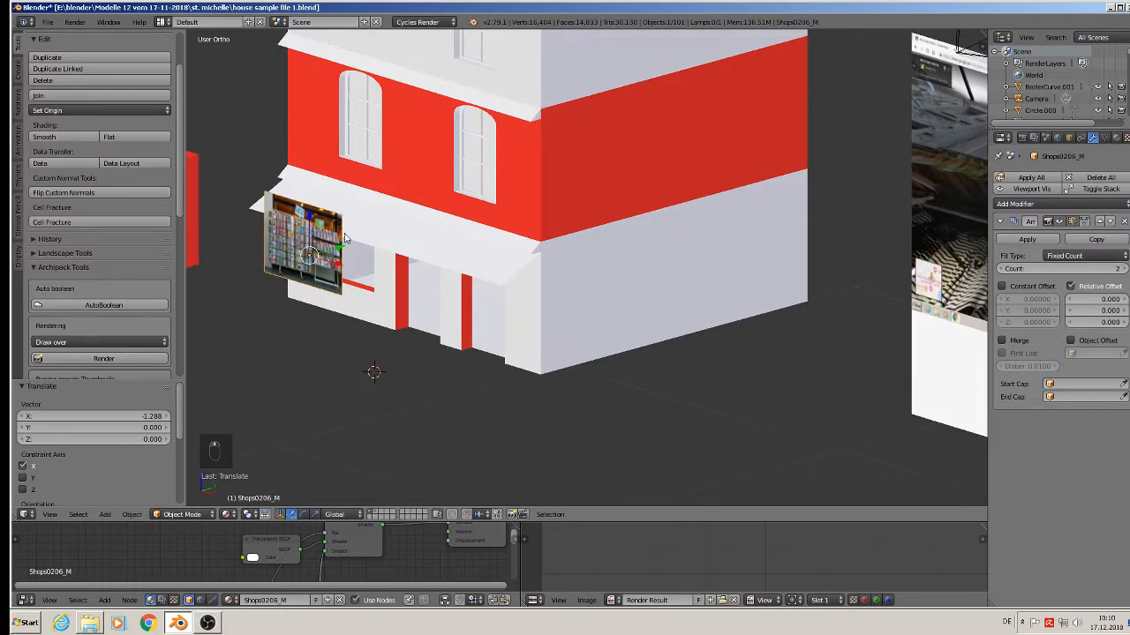
left_click_drag(337, 252, 394, 230)
middle_click_drag(393, 231, 453, 208)
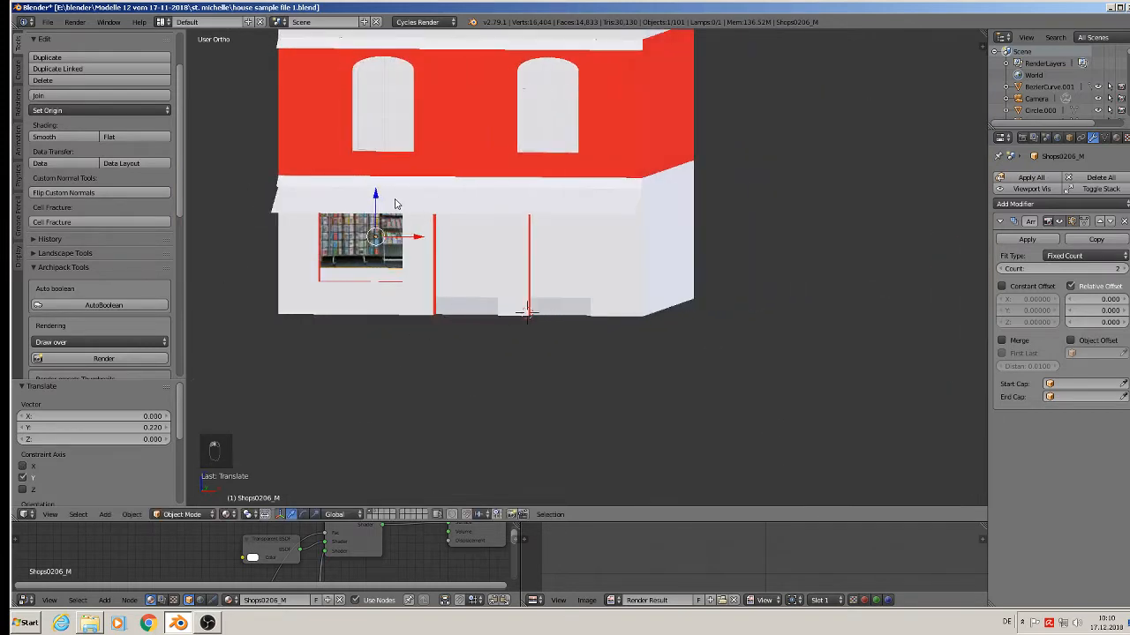
key("g")
key("z")
left_click(418, 277)
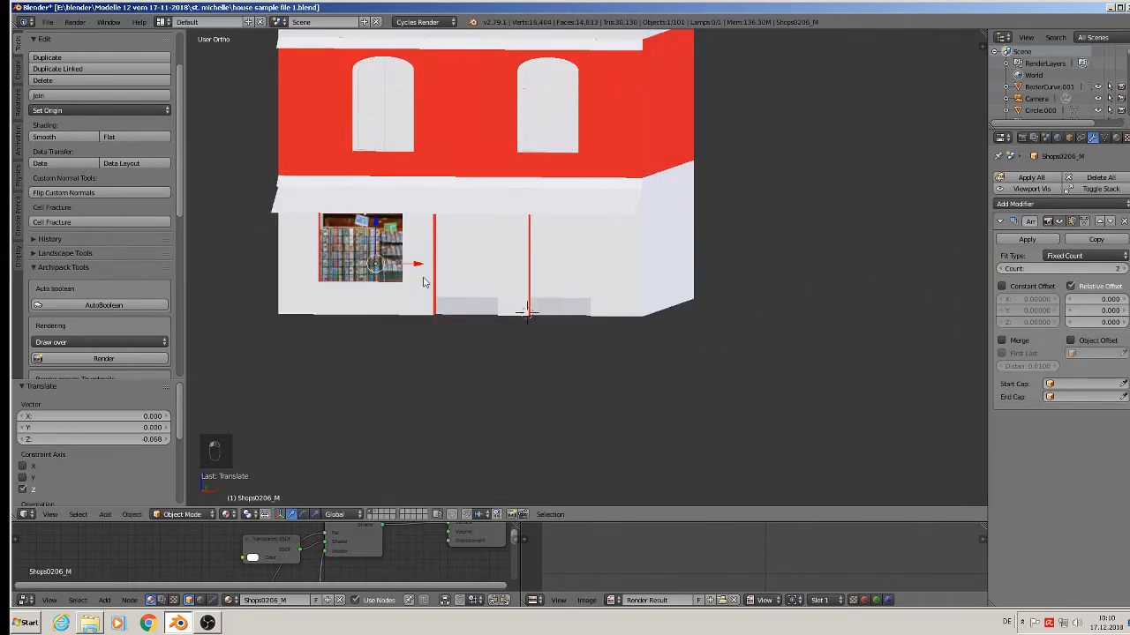
Scale the Shops0206_M plane by 1.296 and shift it -0.009 along X to fill the window opening
key("s")
left_click(452, 301)
key("g")
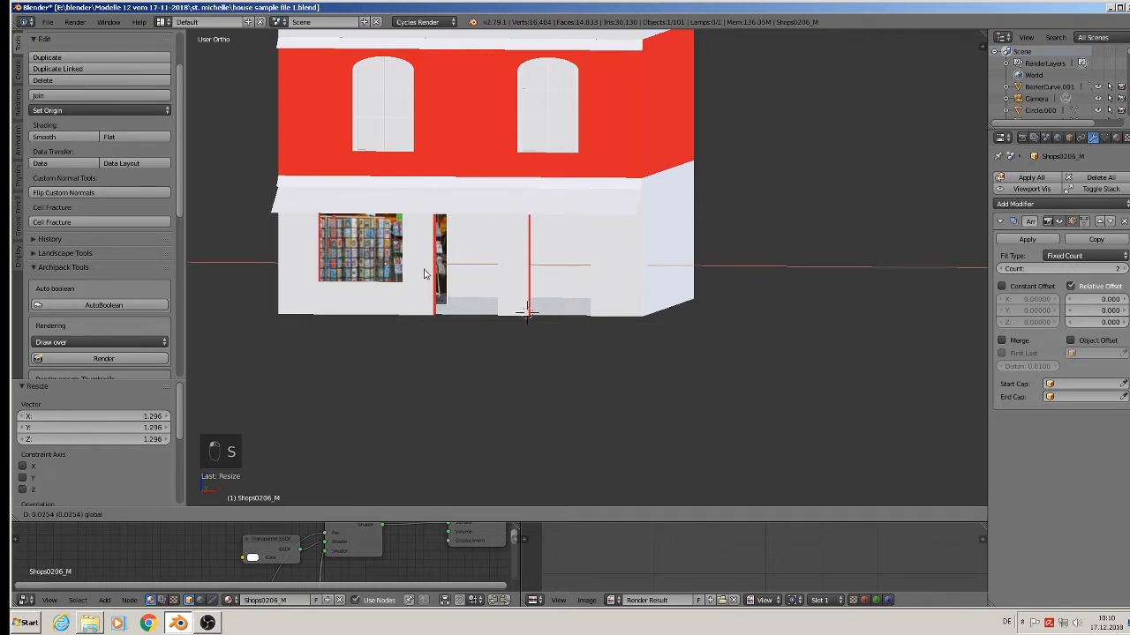
key("x")
left_click(411, 269)
mouse_move(411, 269)
middle_mouse_down()
mouse_move(356, 309)
mouse_move(393, 282)
middle_mouse_up()
scroll(378, 268, "up", 4)
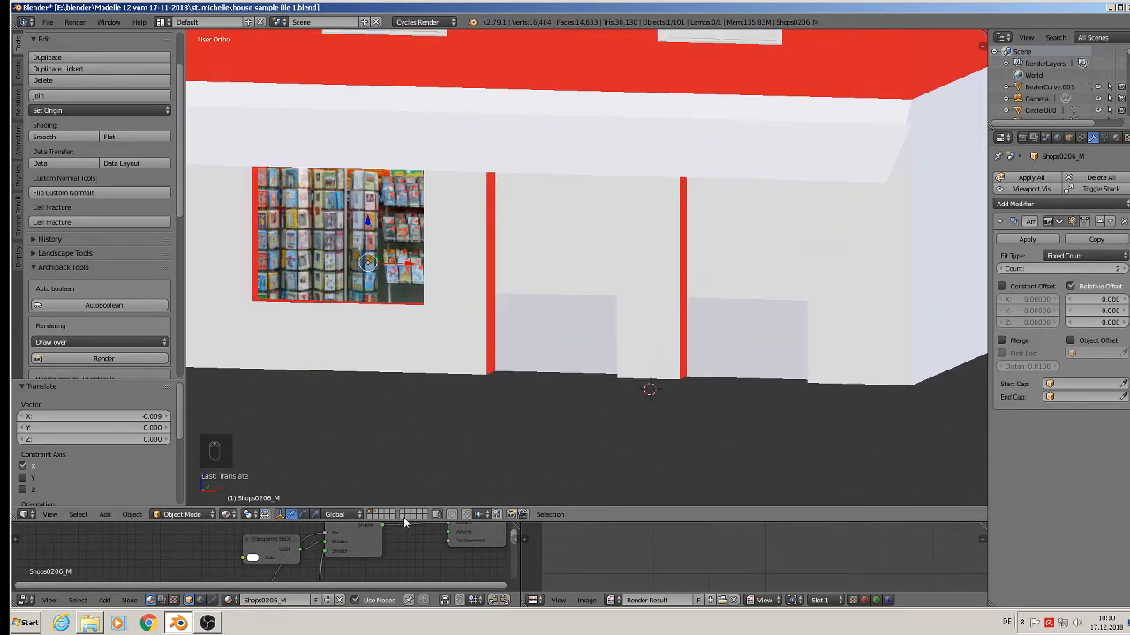
middle_click_drag(408, 381, 495, 237)
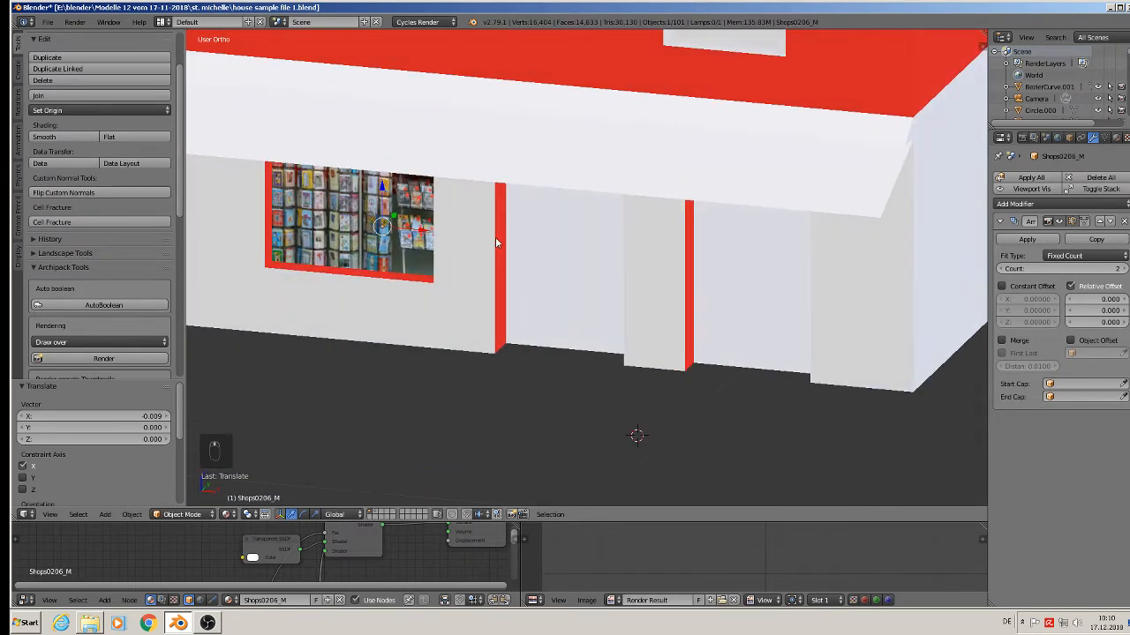
Start importing an image as a mesh plane and open the textur folder
left_click(105, 514)
mouse_move(123, 501)
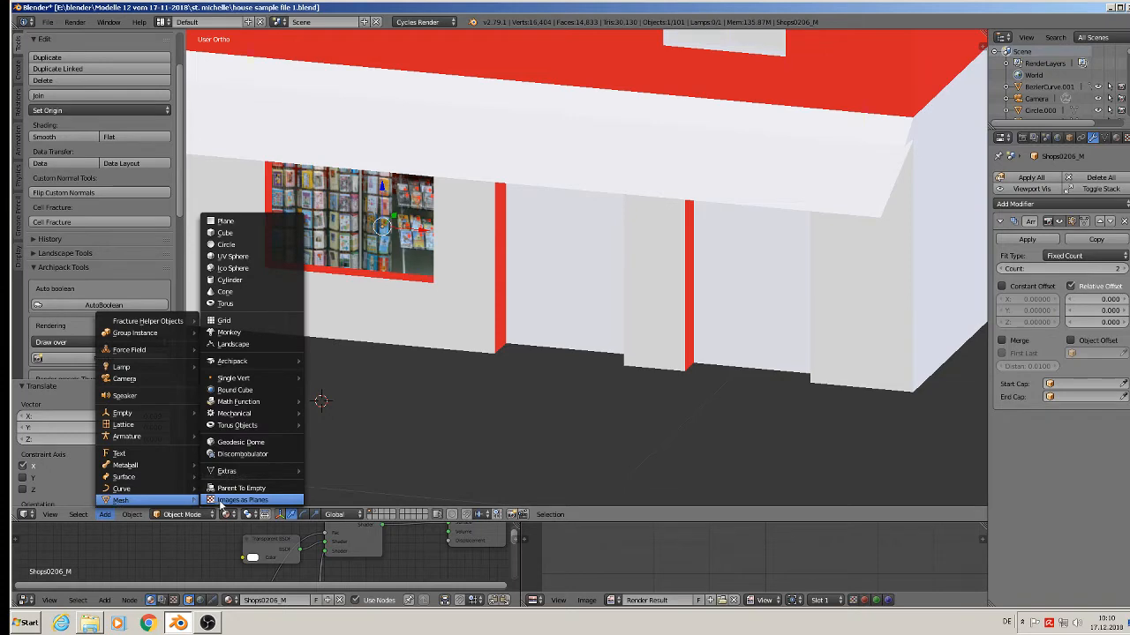
left_click(221, 502)
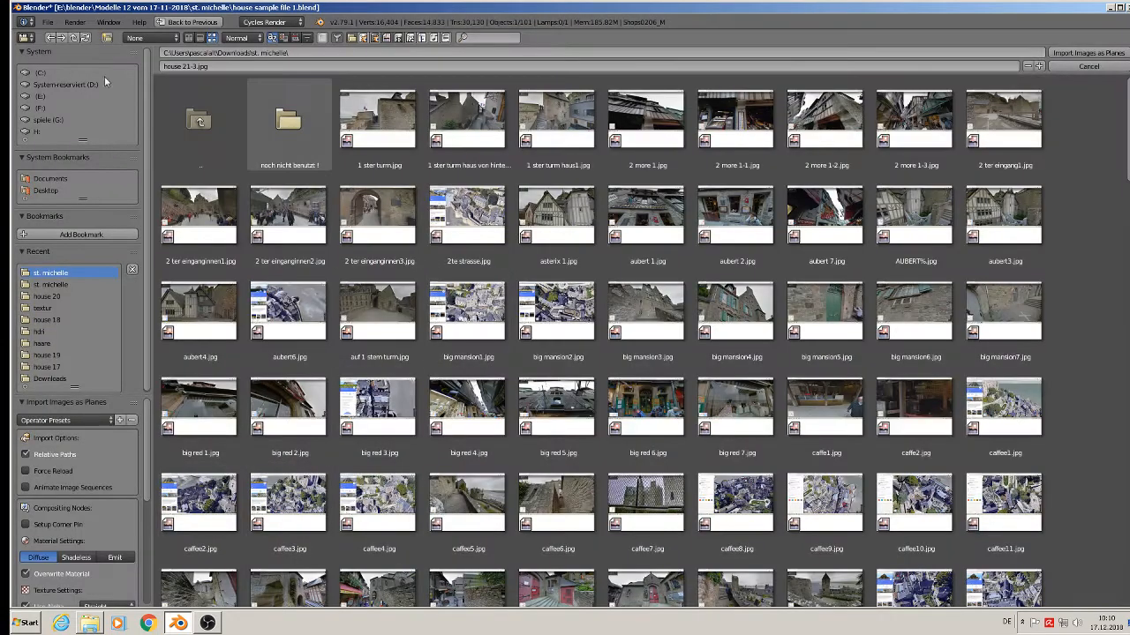
left_click(54, 308)
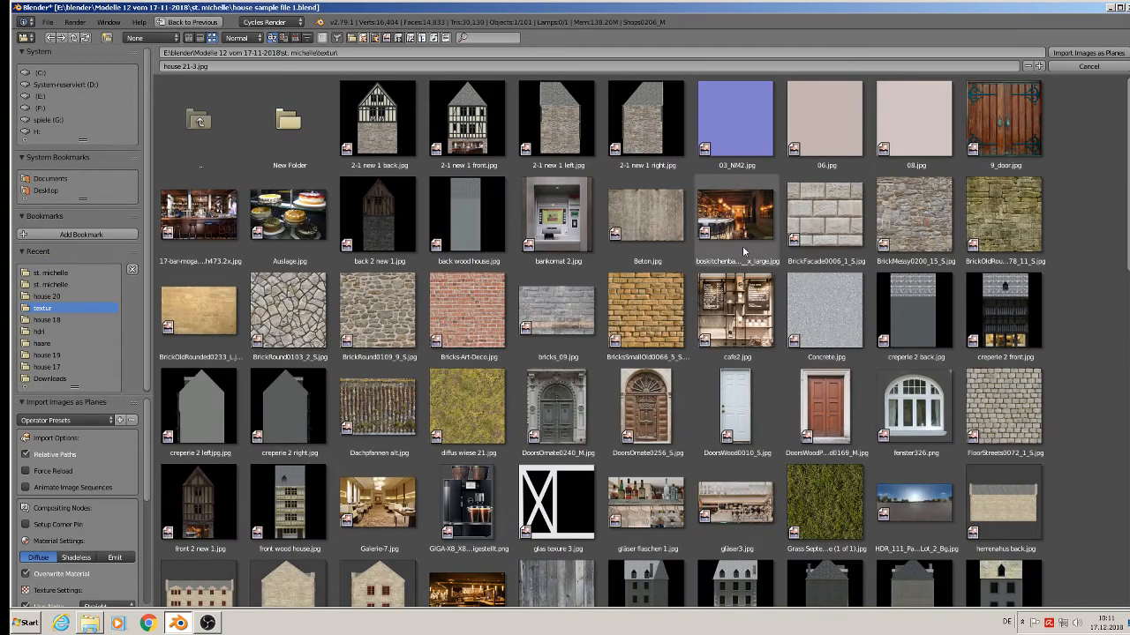
Browse the textur folder and import laden438.jpg as an image plane
scroll(1124, 480, "down", 5)
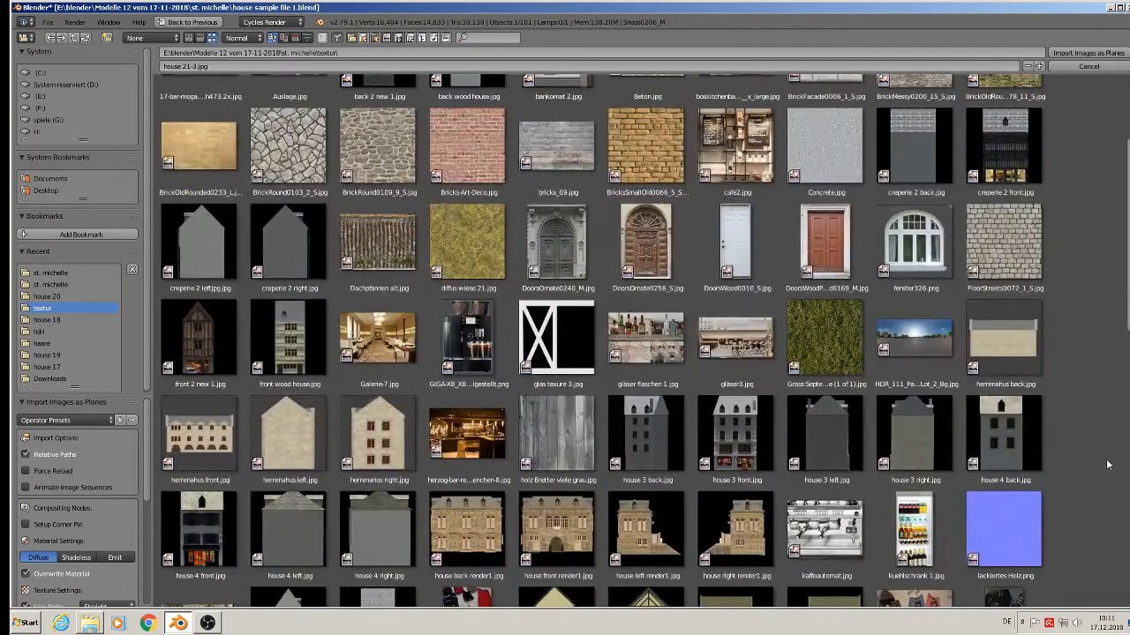
scroll(1100, 469, "down", 6)
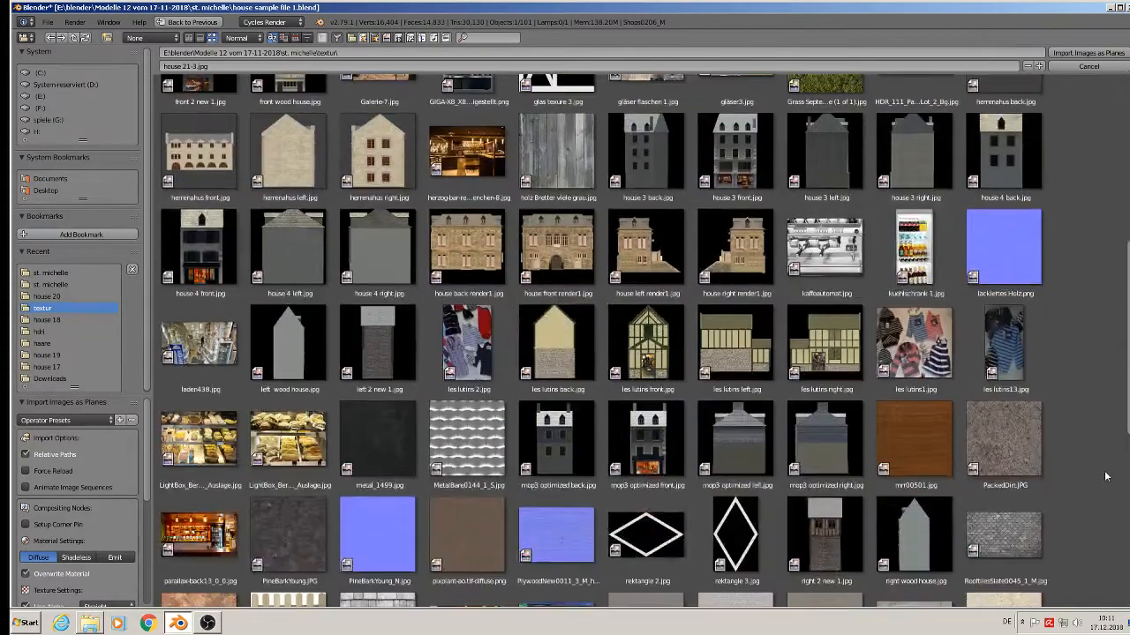
scroll(1106, 477, "down", 1)
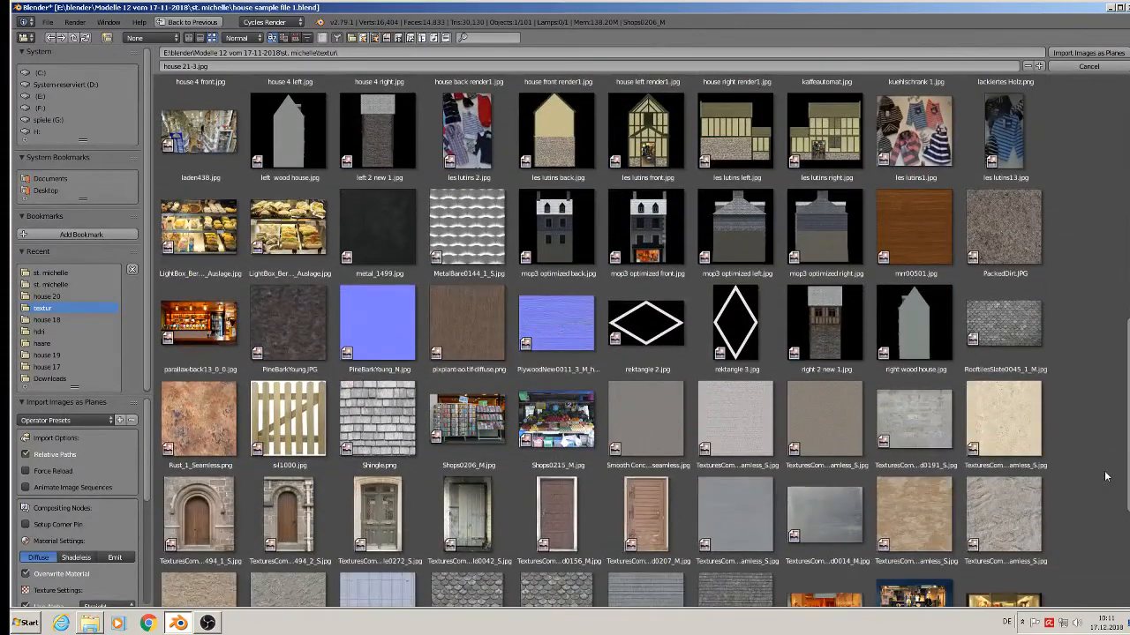
scroll(1106, 477, "down", 5)
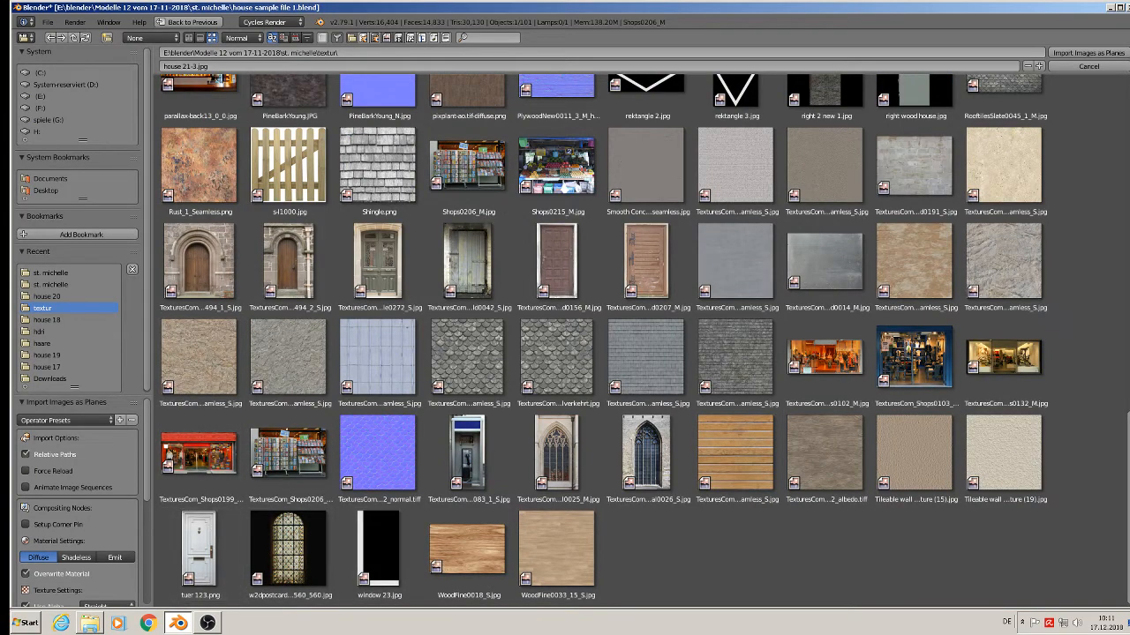
scroll(600, 340, "up", 8)
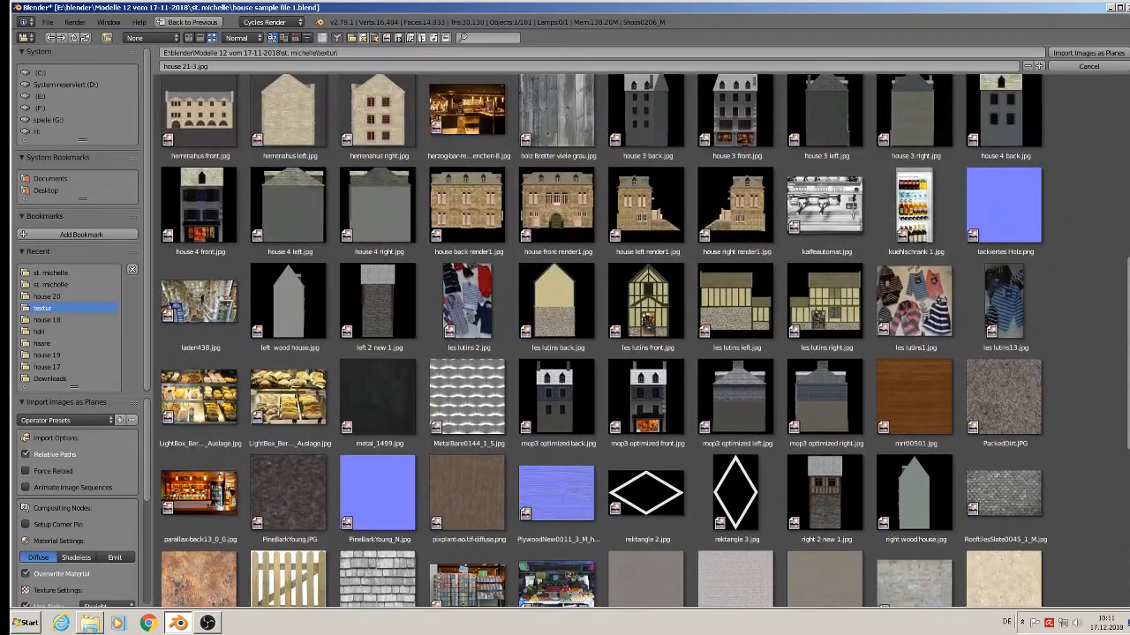
scroll(600, 340, "up", 1)
scroll(645, 339, "up", 4)
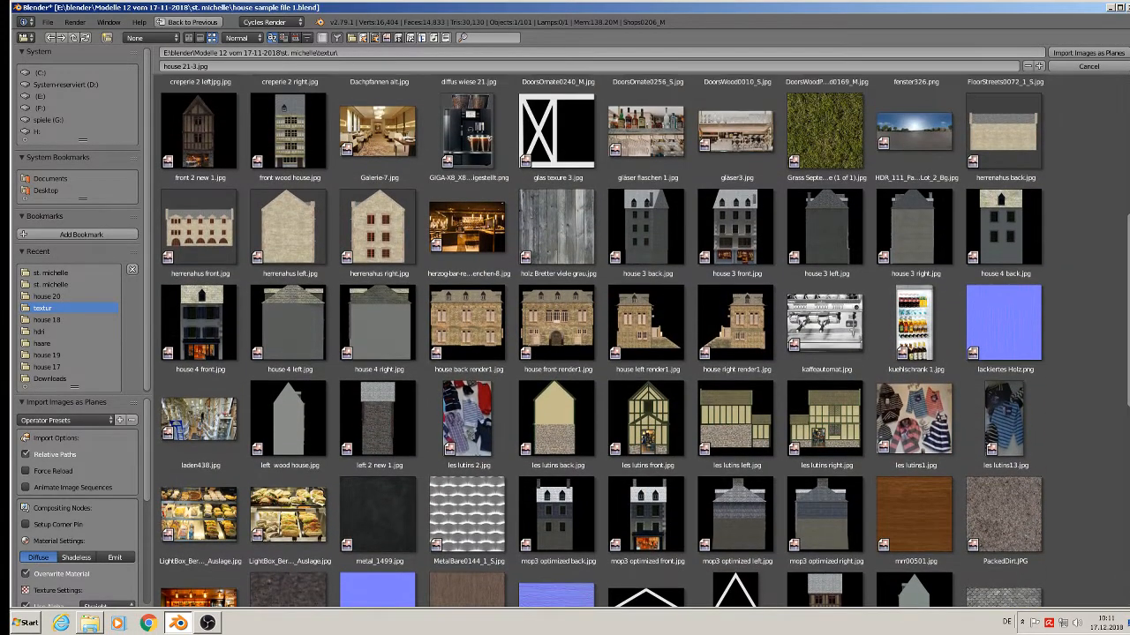
scroll(644, 340, "up", 10)
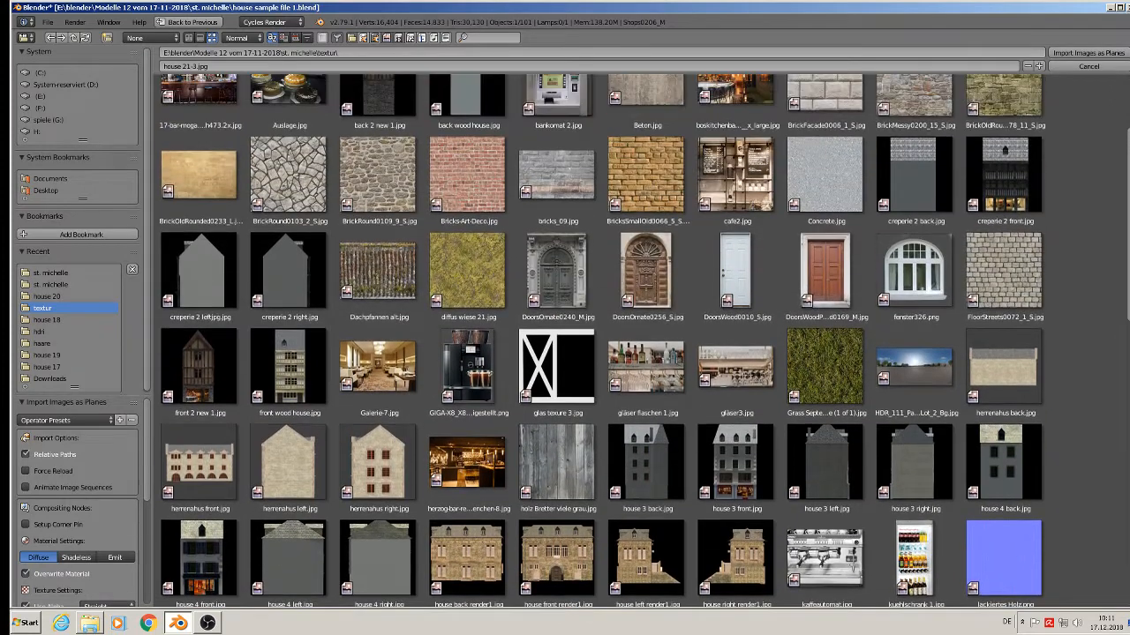
scroll(644, 340, "up", 6)
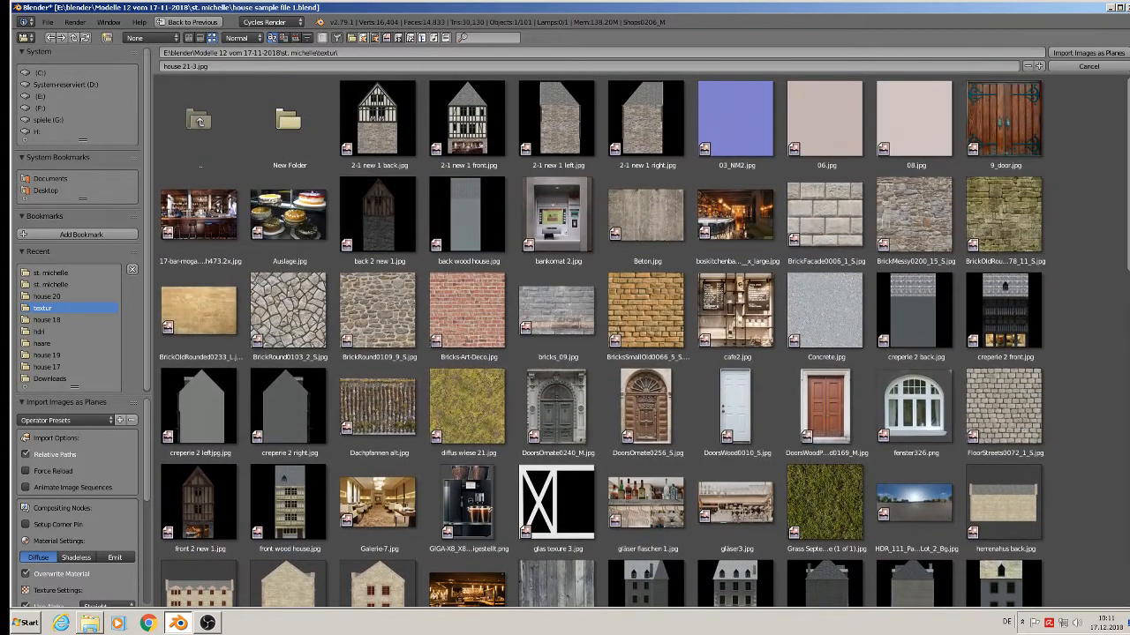
scroll(644, 338, "down", 12)
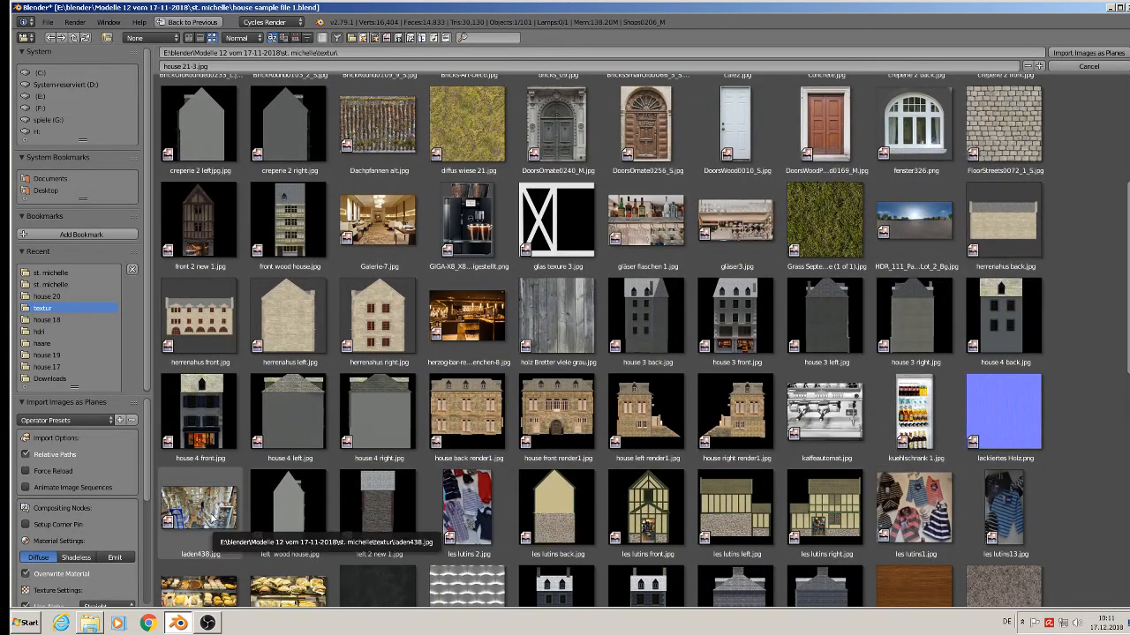
double_click(208, 521)
Scale down the laden438 plane and move it back and along X to the house's ground-floor door openings
scroll(706, 220, "down", 9)
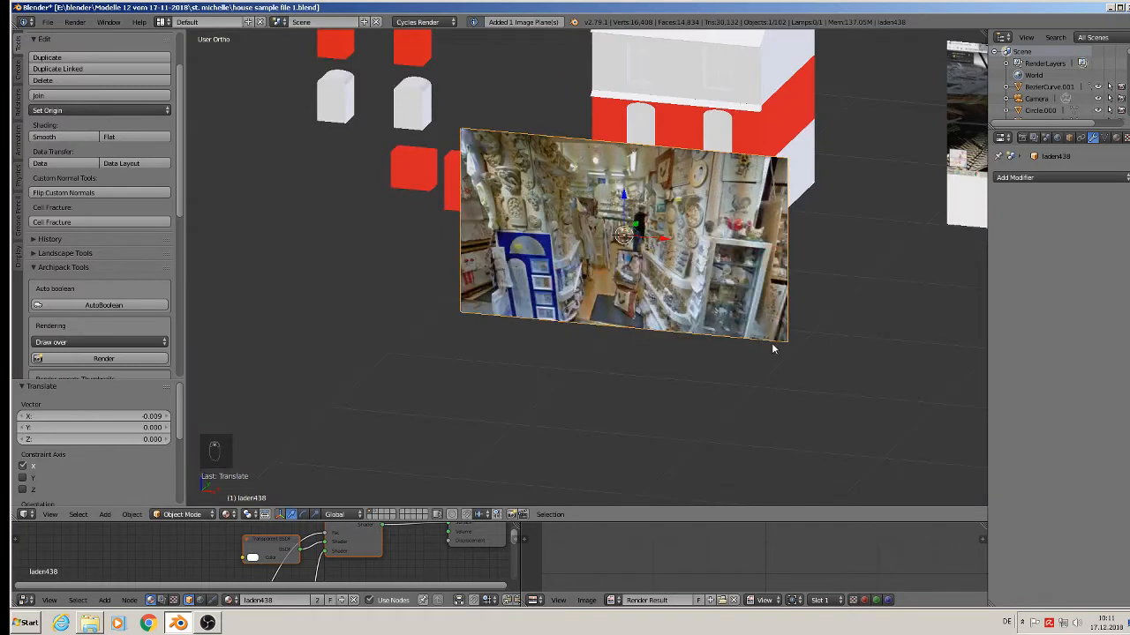
key("s")
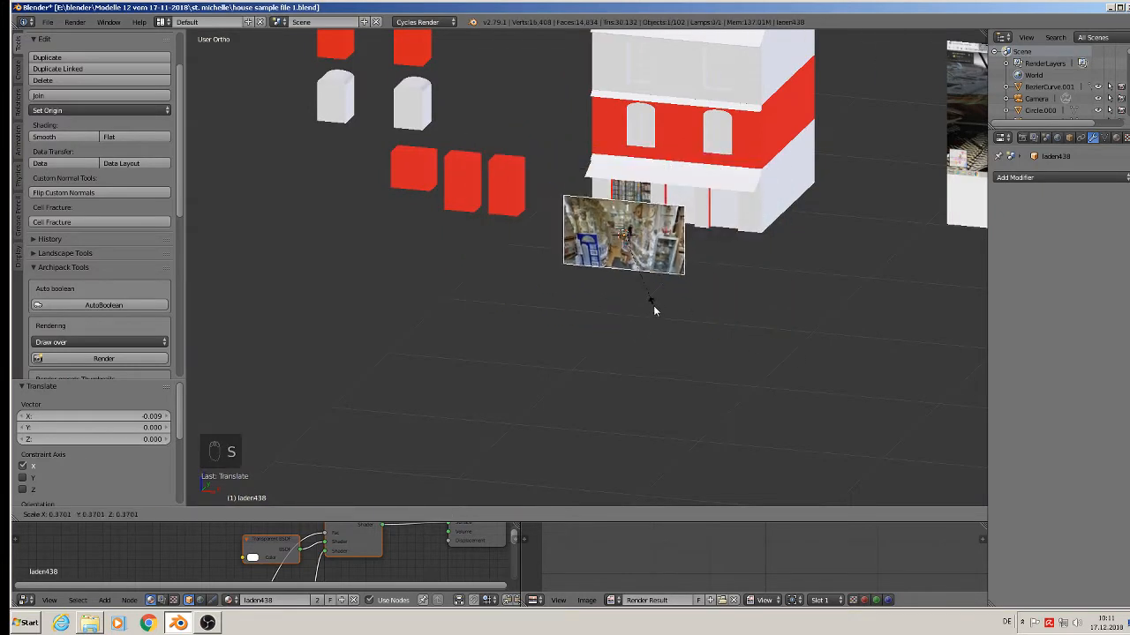
left_click(650, 232)
left_click_drag(649, 232, 697, 204)
middle_click_drag(697, 204, 719, 182)
left_click_drag(706, 198, 764, 203)
Scale the laden438 plane by 0.646 and raise it 0.049 along Z behind the doors
key("s")
left_click(783, 247)
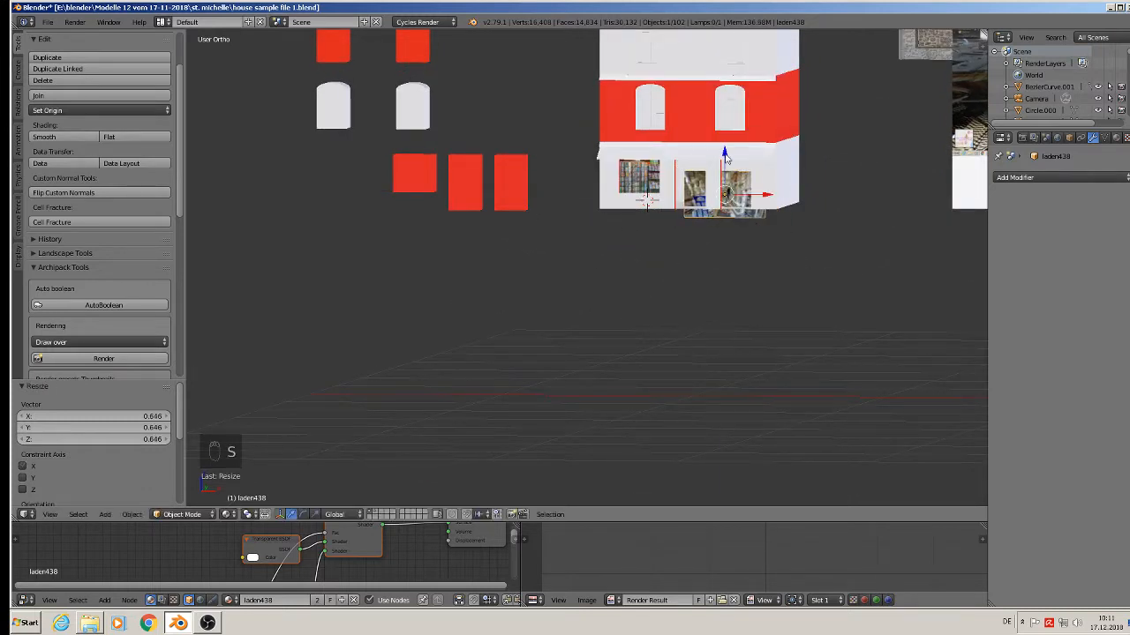
left_click_drag(725, 159, 728, 150)
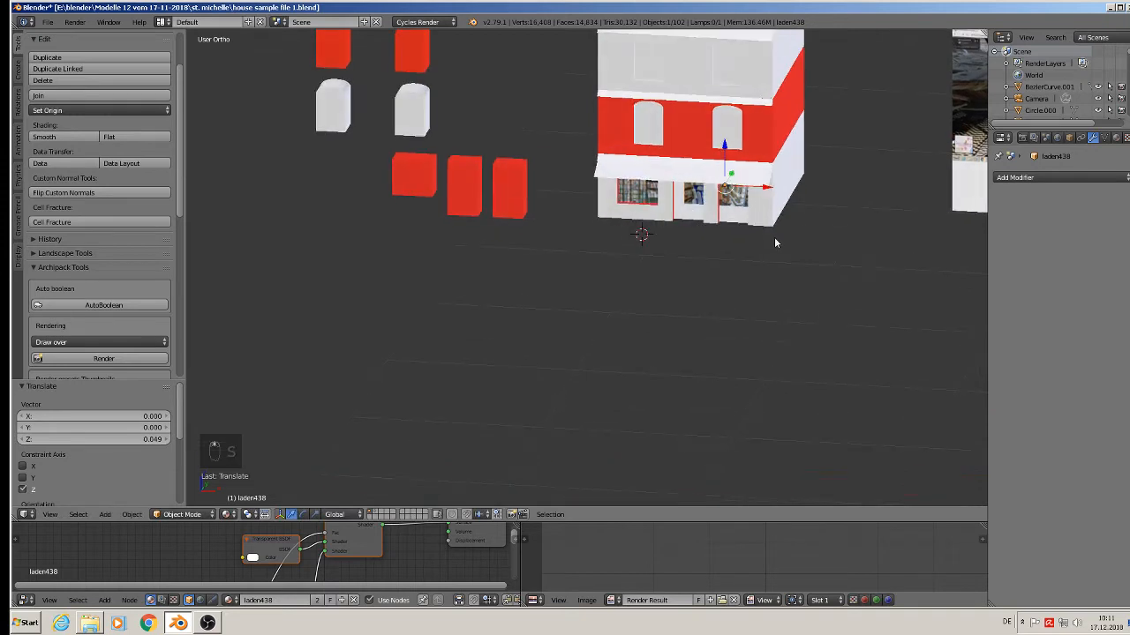
Shift the laden438 plane -0.058 along X, scale it by 1.114 and raise it slightly along Z
scroll(774, 237, "up", 4)
key("s")
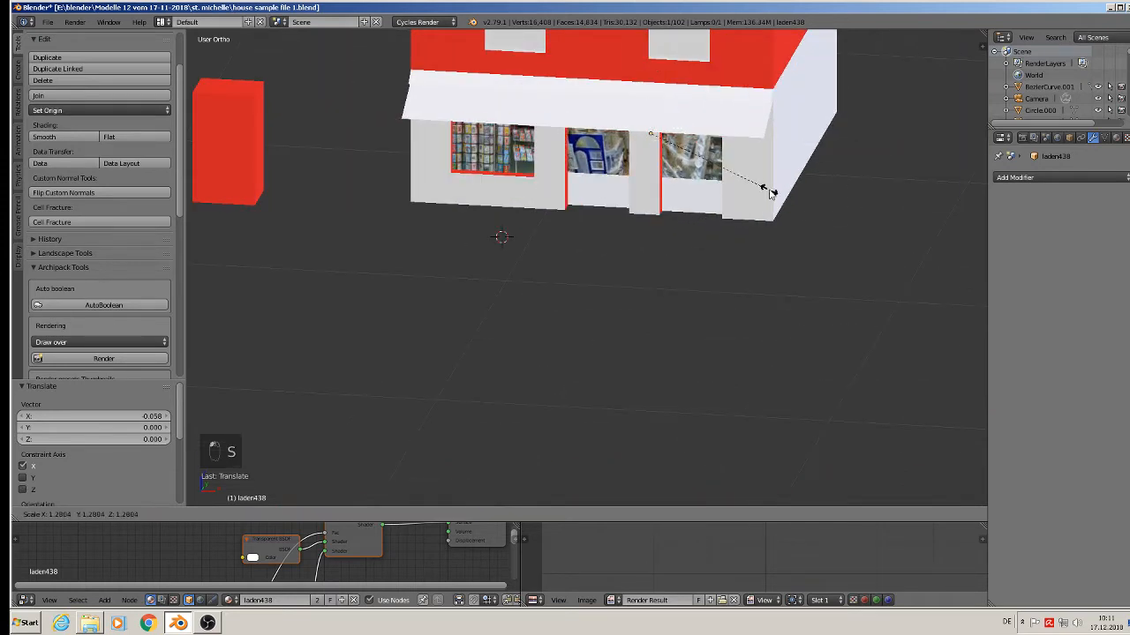
left_click(740, 177)
middle_click_drag(716, 146, 723, 122)
left_click_drag(655, 91, 653, 85)
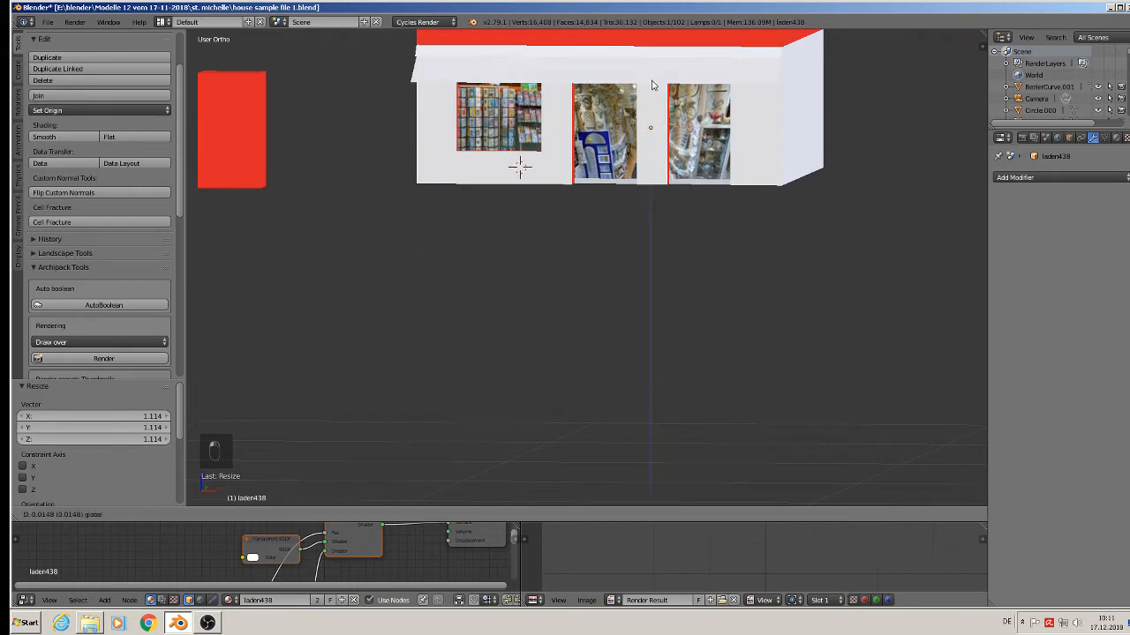
Rescale the laden438 plane and shift it 0.034 along X so it spans both door openings
key("s")
left_click(781, 191)
mouse_move(781, 191)
middle_mouse_down()
mouse_move(830, 220)
mouse_move(794, 199)
middle_mouse_up()
left_click_drag(696, 128, 710, 141)
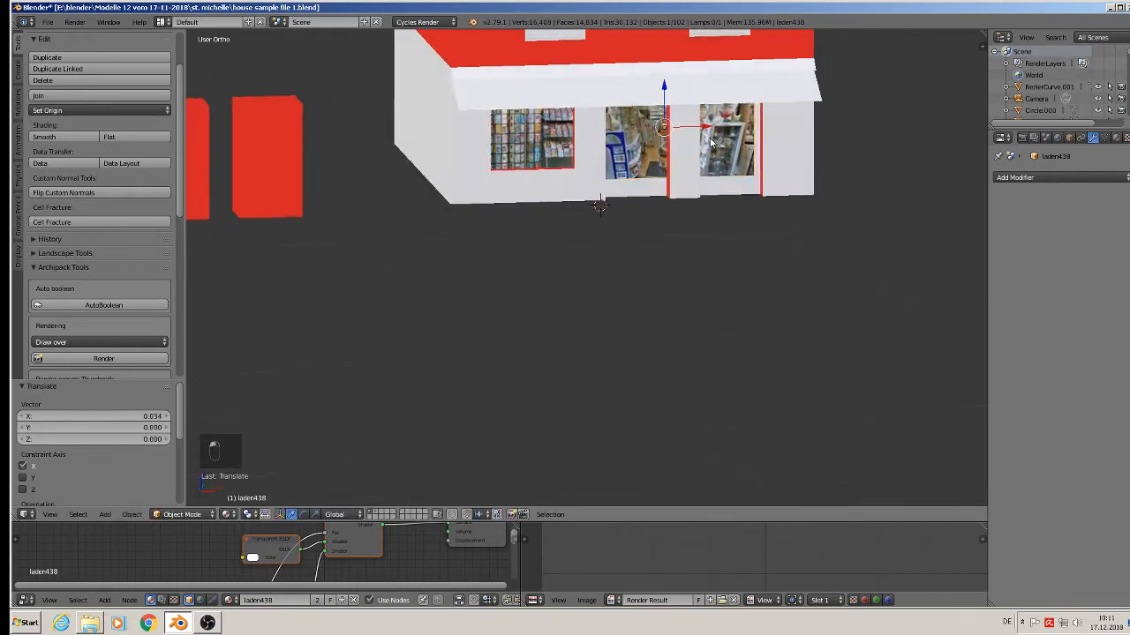
Bring the laden438 plane closer to the door openings by moving it -0.214 along Y
mouse_move(711, 141)
middle_mouse_down()
mouse_move(747, 147)
mouse_move(731, 141)
middle_mouse_up()
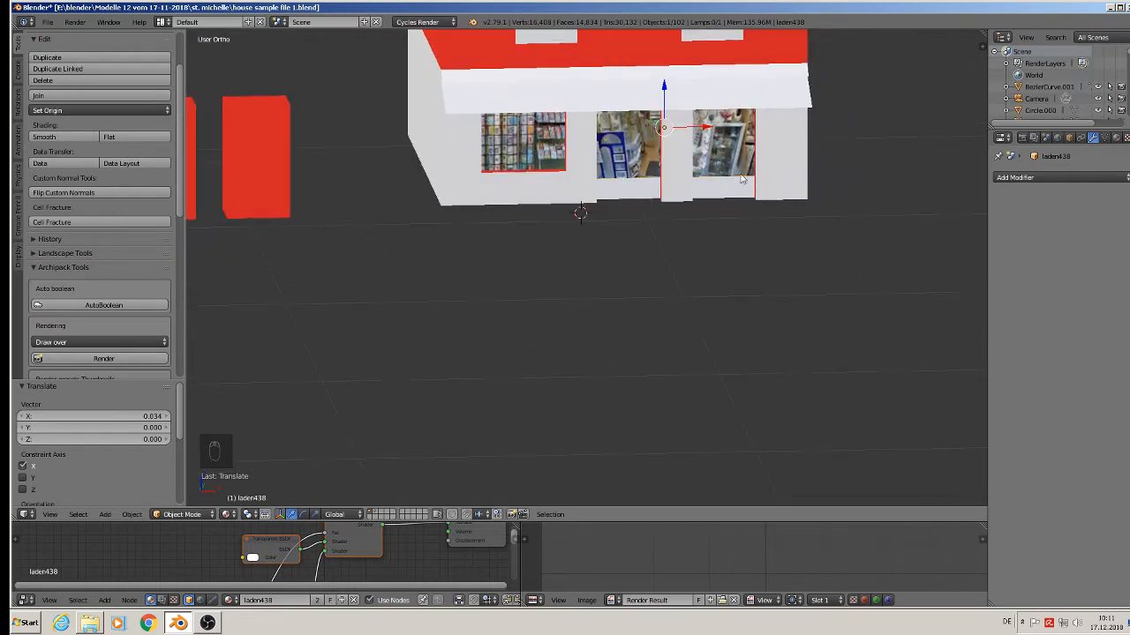
middle_click_drag(741, 179, 666, 136)
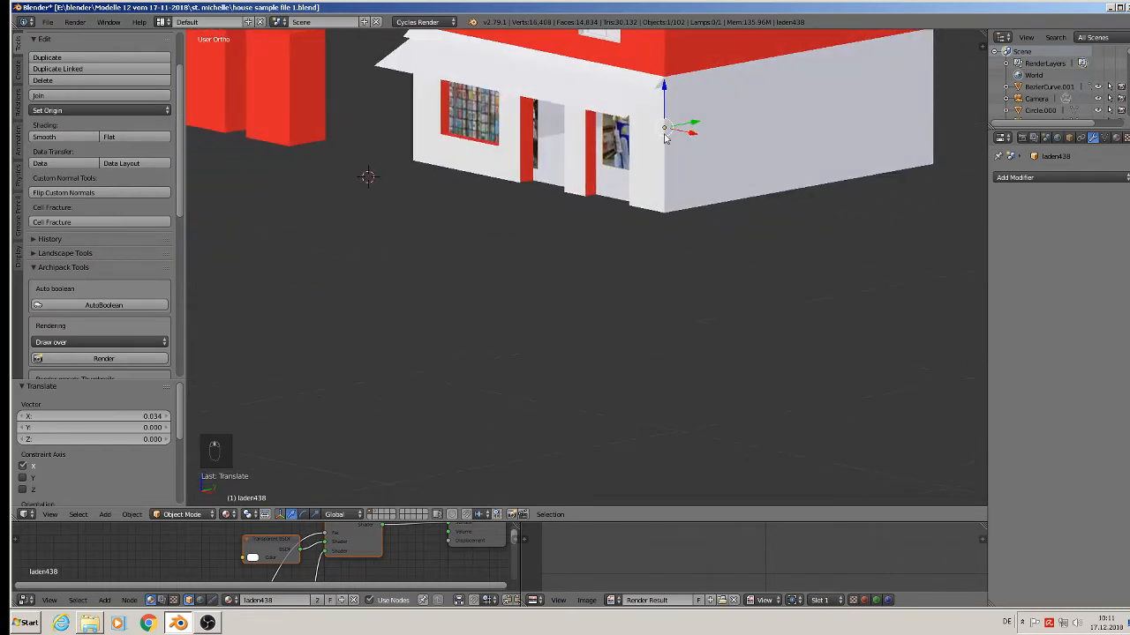
left_click_drag(704, 127, 641, 157)
middle_click_drag(641, 157, 797, 158)
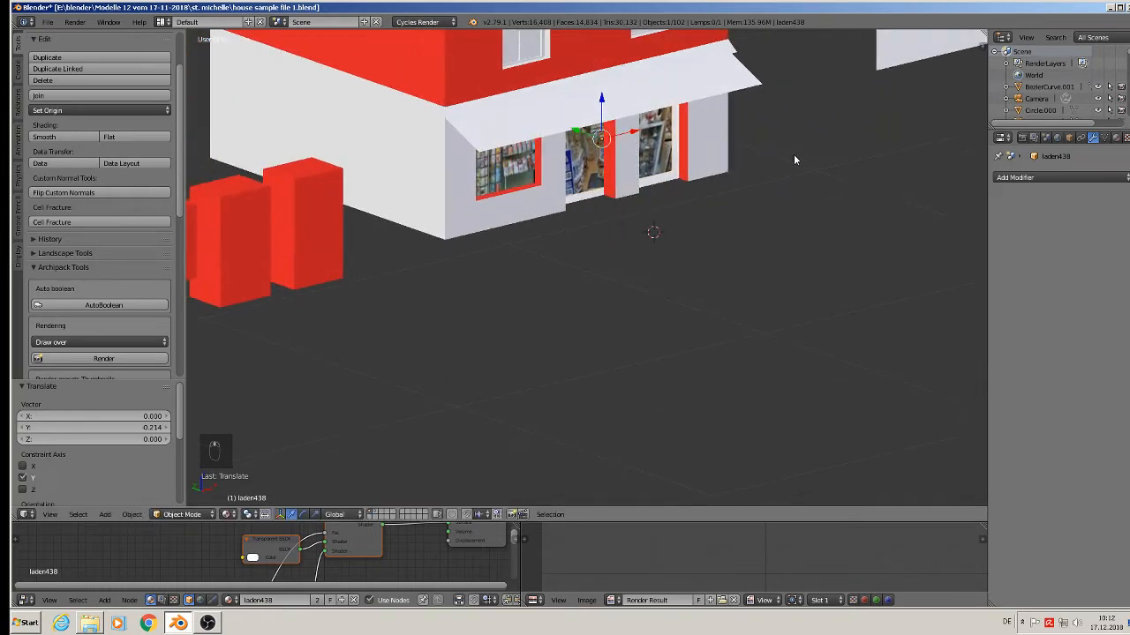
scroll(676, 166, "up", 2)
middle_click_drag(678, 160, 589, 138)
scroll(589, 139, "down", 4)
key("Tab")
key("Tab")
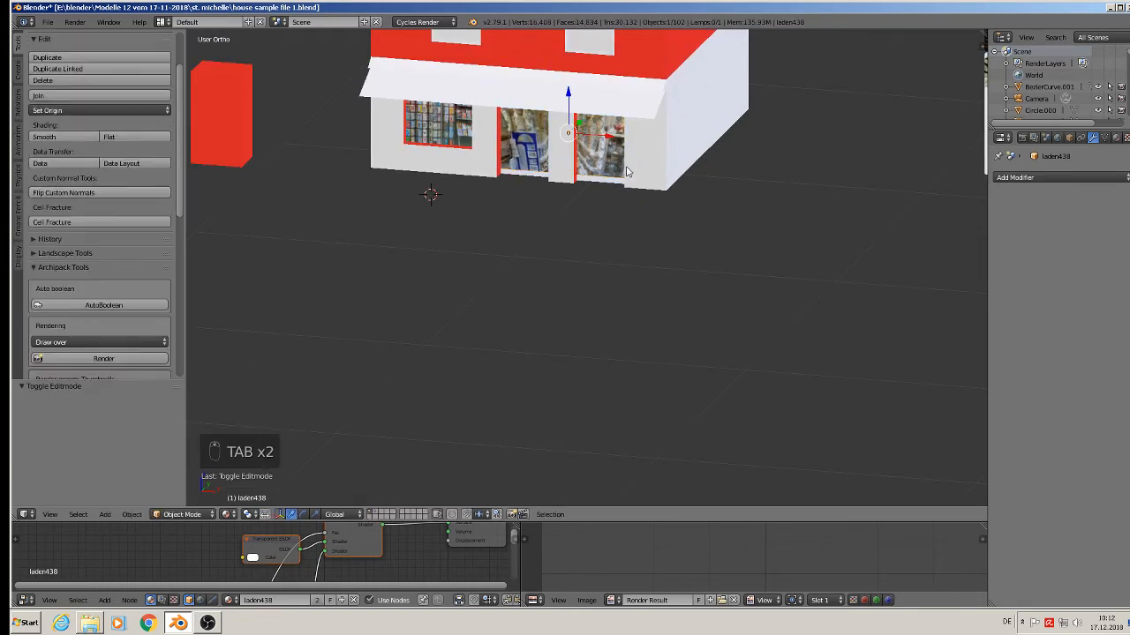
Enlarge the node editor and delete the Diffuse BSDF, Transparent BSDF and Mix Shader nodes from the laden438 material
right_click(529, 136)
right_click(526, 142)
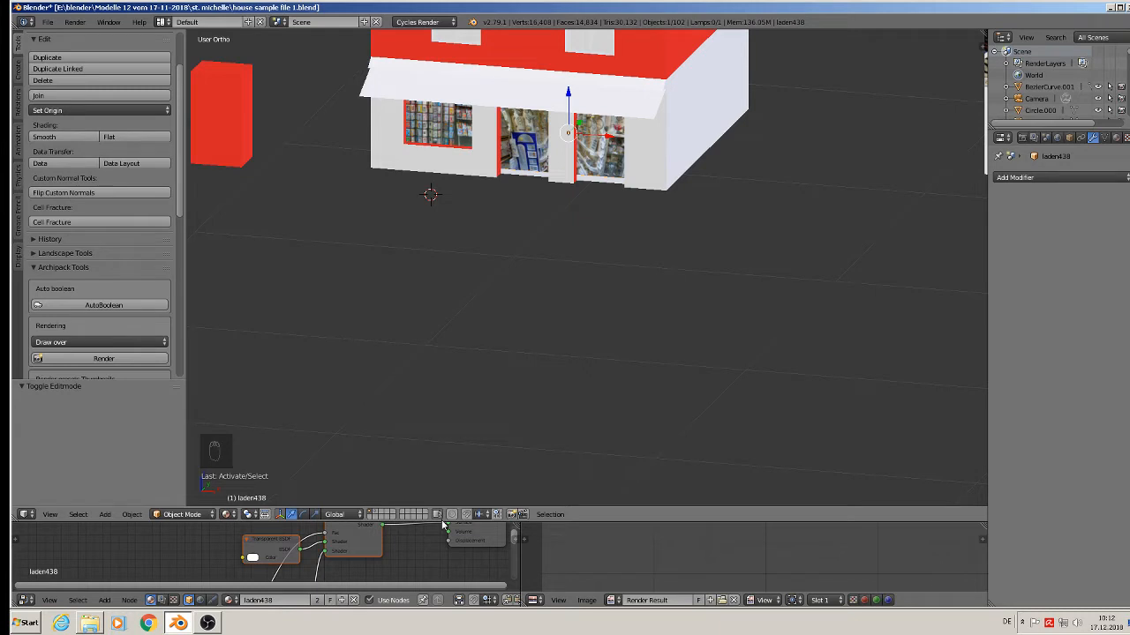
left_click_drag(443, 524, 443, 265)
middle_click_drag(368, 491, 332, 429)
left_click(249, 427)
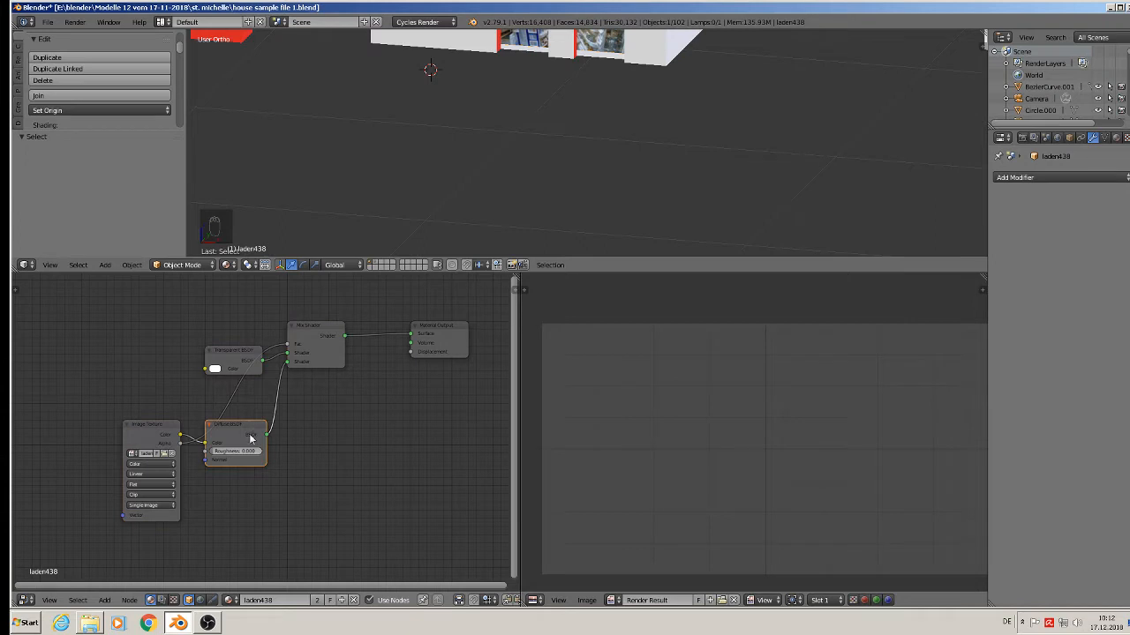
key("x")
left_click(235, 357)
key("x")
left_click(305, 339)
key("x")
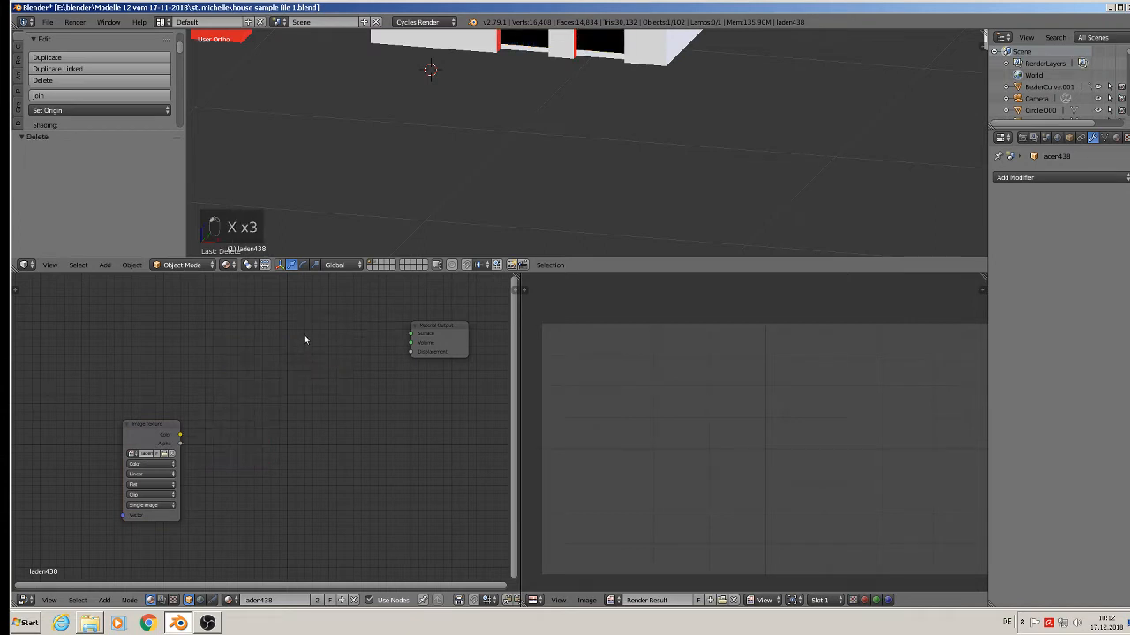
Add an Emission shader to the laden438 material, linked between the Image Texture color and the Material Output surface
left_click_drag(166, 433, 254, 342)
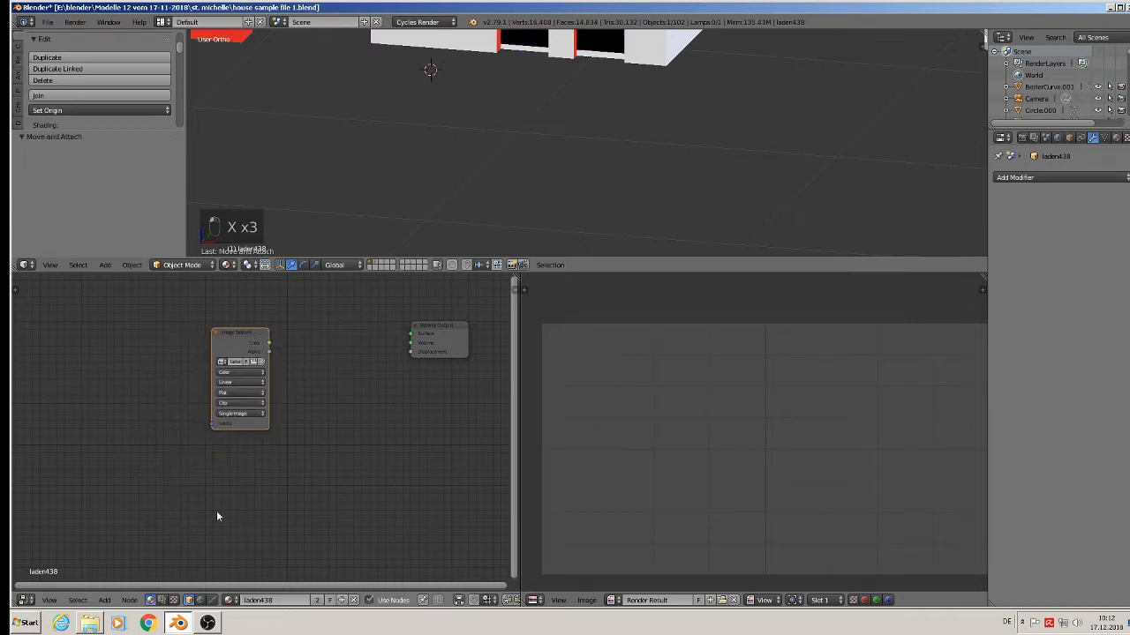
left_click(107, 600)
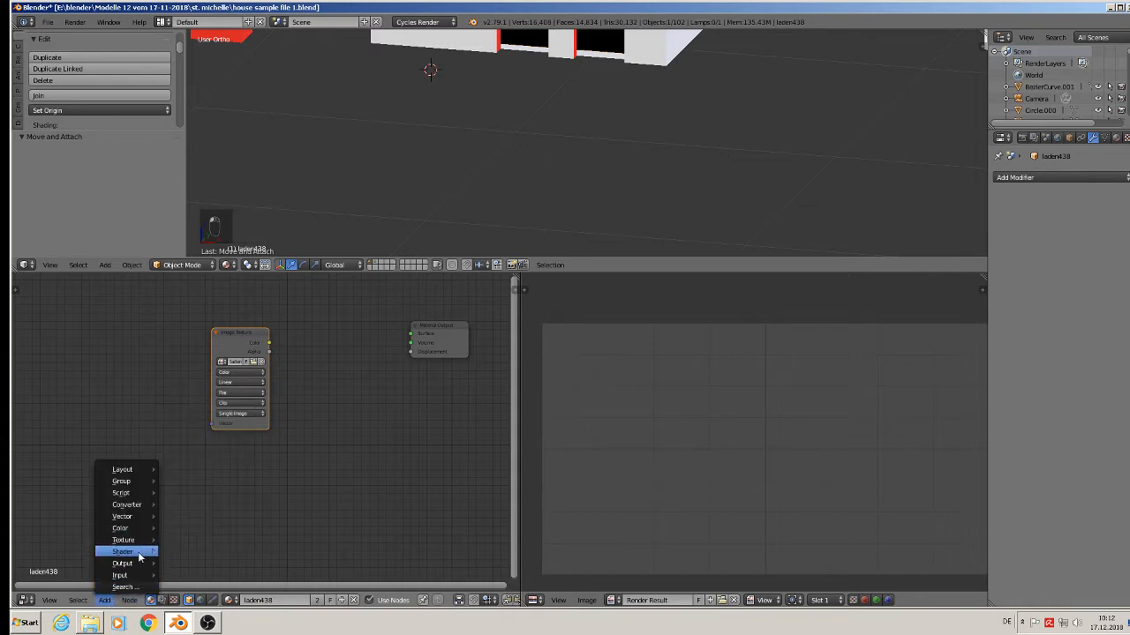
mouse_move(138, 554)
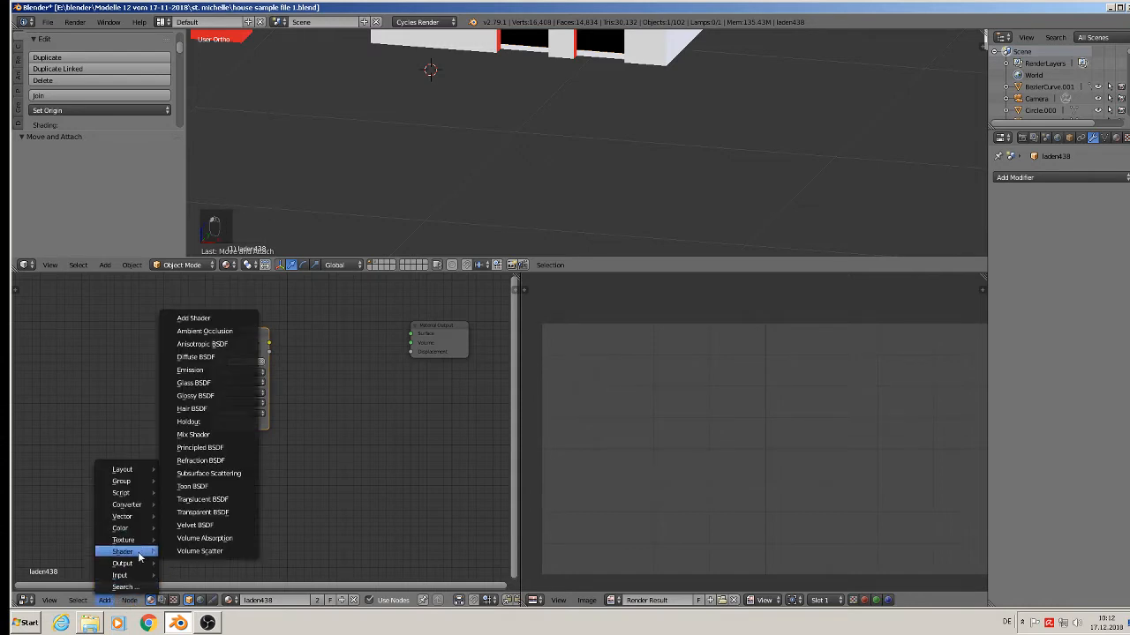
left_click(196, 370)
left_click(328, 343)
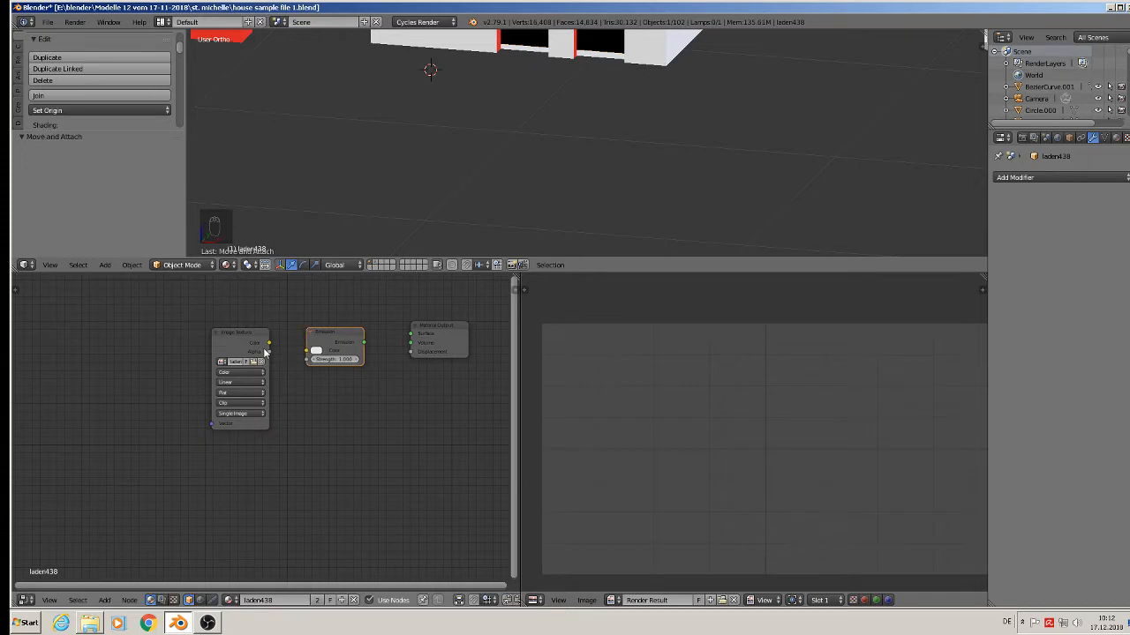
left_click_drag(271, 344, 412, 334)
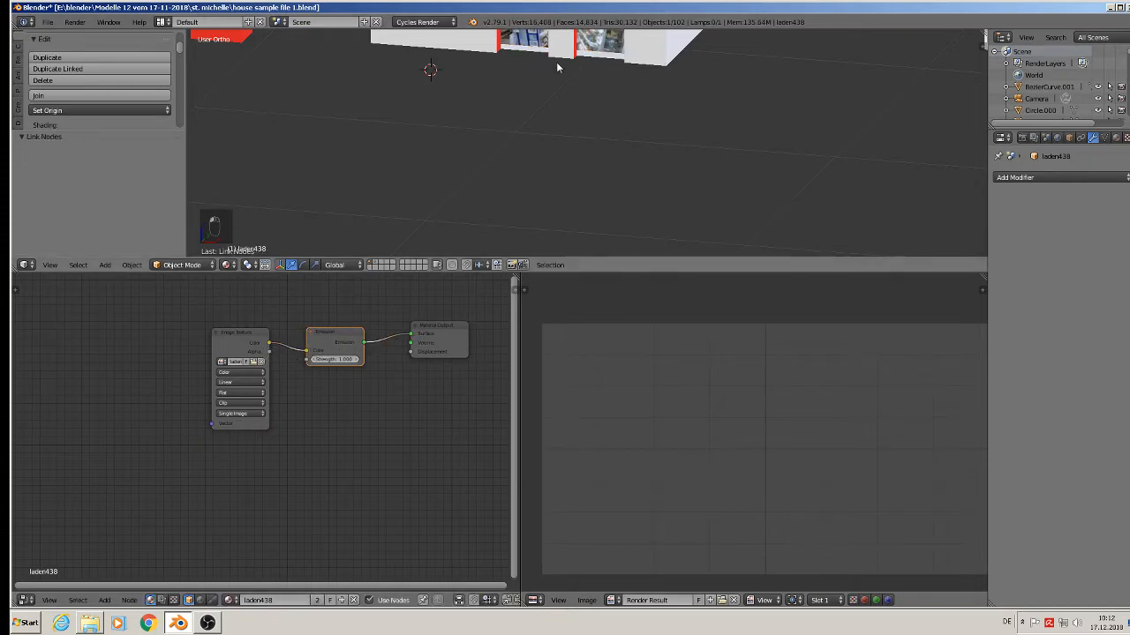
Copy the laden438 plane to the buffer and duplicate it in place
middle_click_drag(556, 66, 510, 217, "shift")
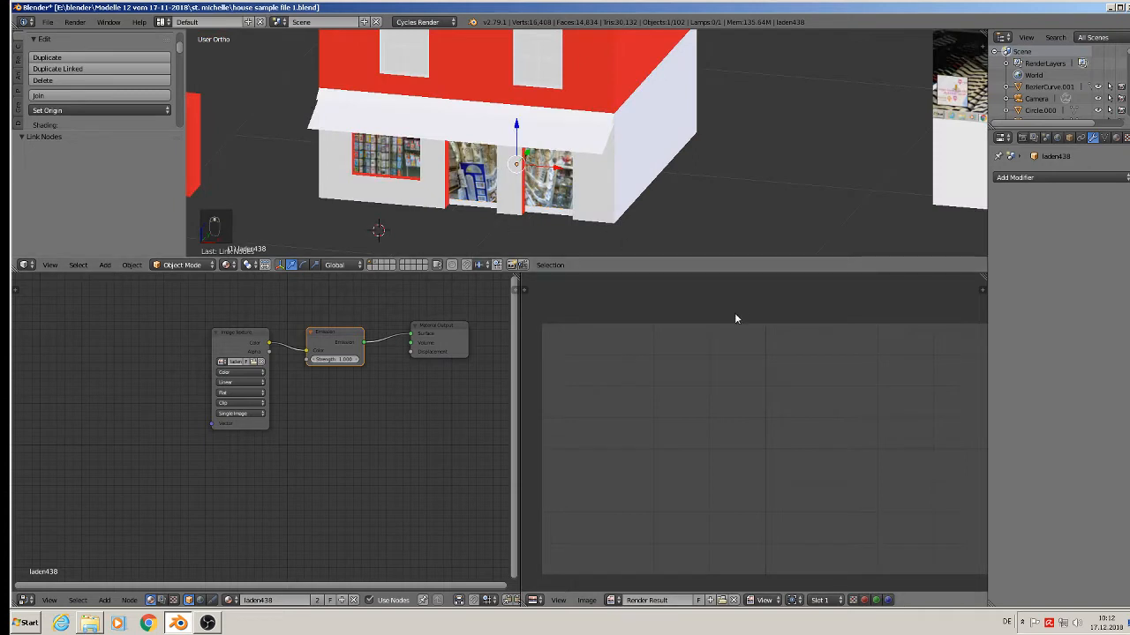
left_click(346, 345)
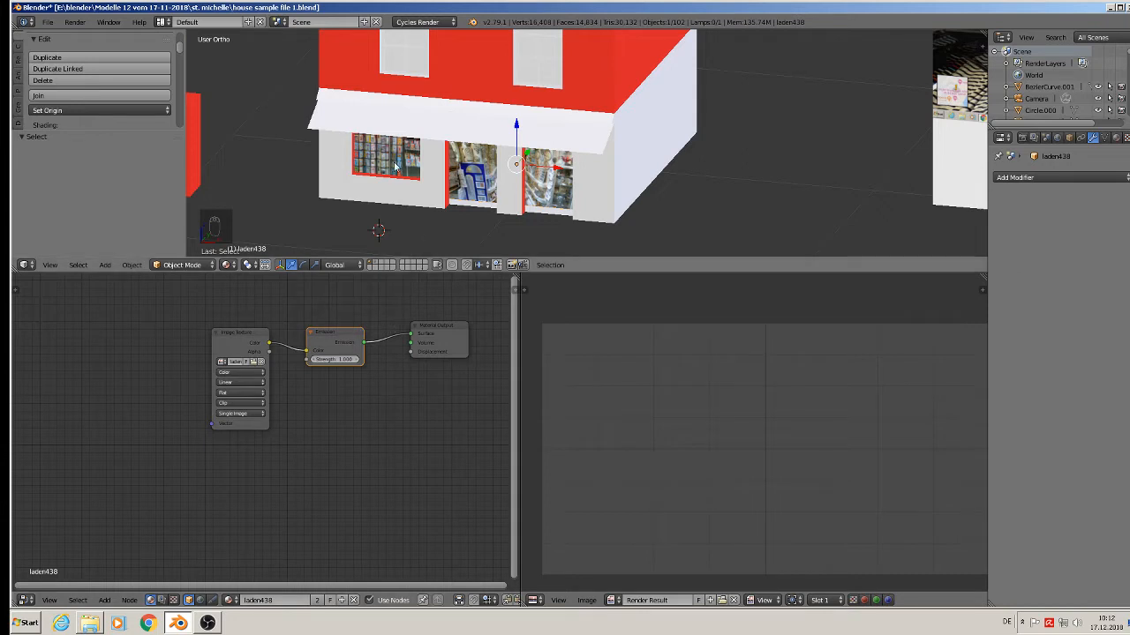
key("ctrl+c")
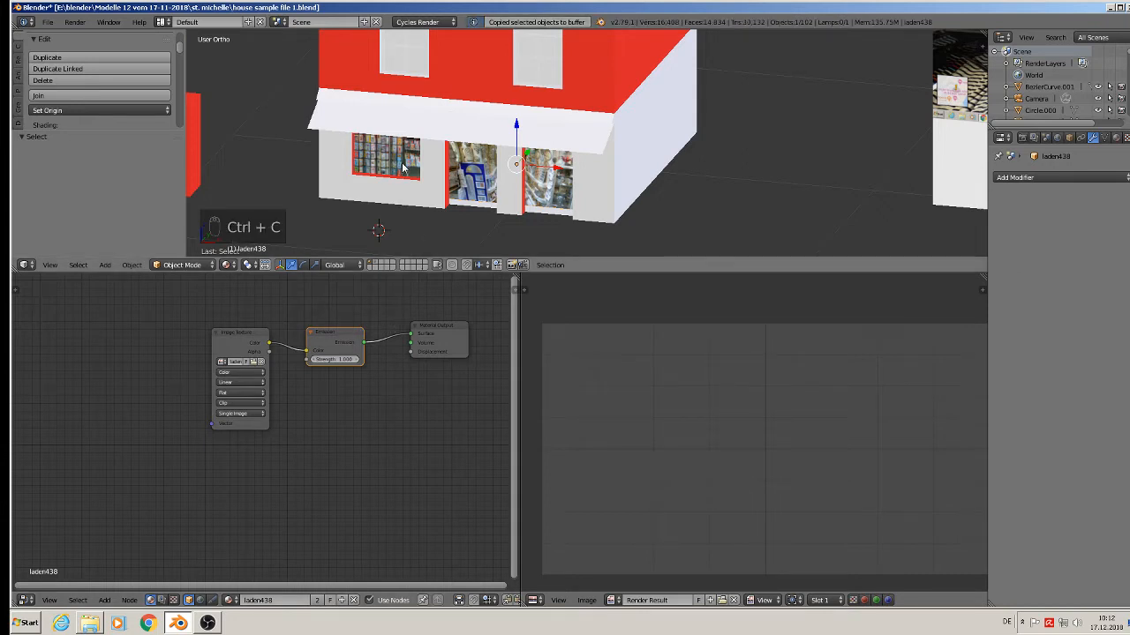
key("shift+d")
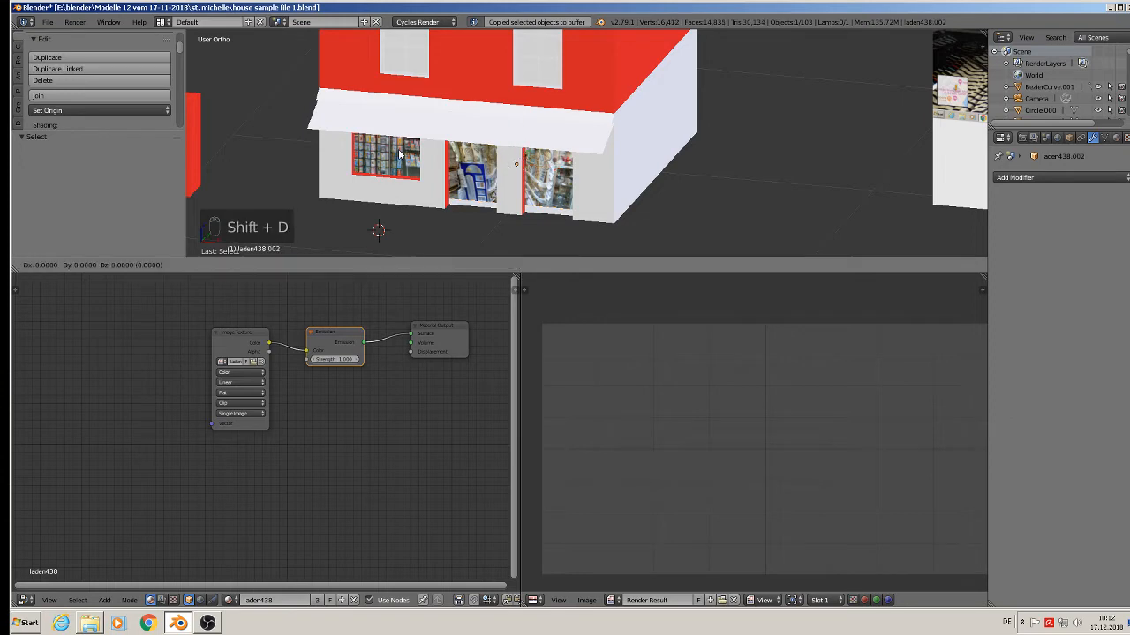
right_click(398, 153)
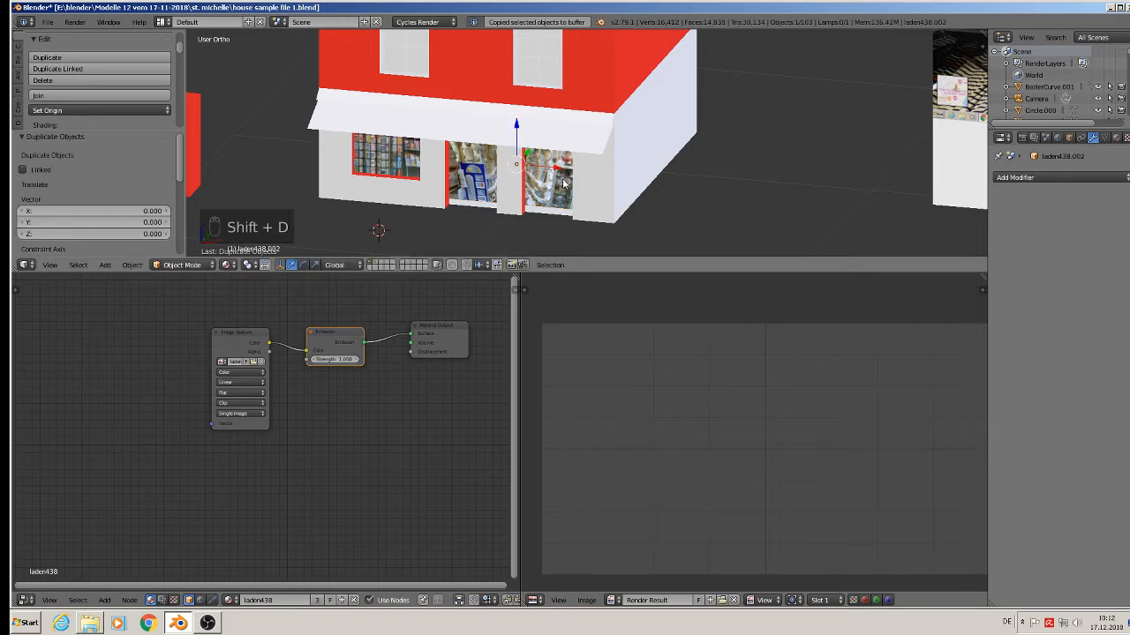
Delete the Emission, Transparent BSDF and Mix Shader nodes from the window plane's Shops0206_M material
right_click(402, 157)
left_click_drag(265, 447, 265, 438)
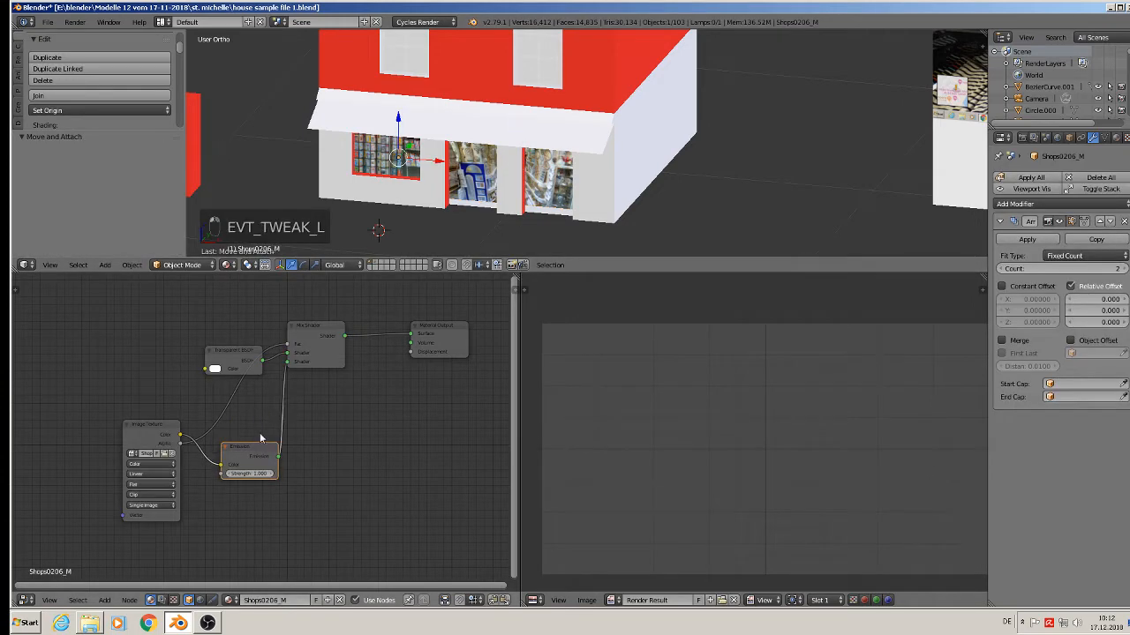
key("x")
left_click(234, 354)
key("x")
left_click(307, 337)
key("x")
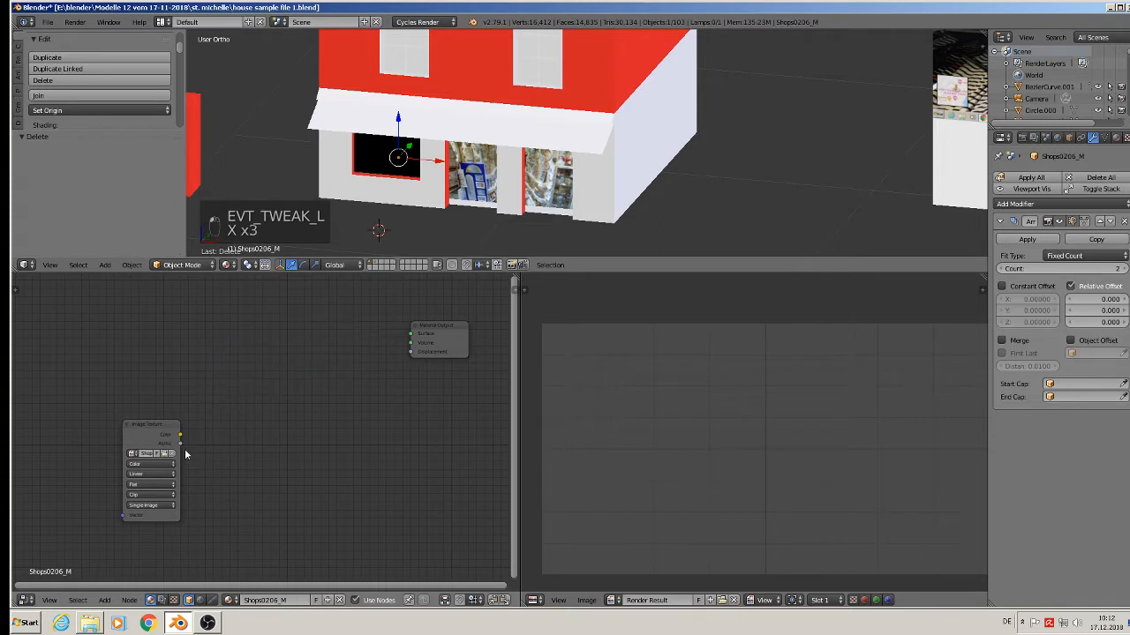
Try to paste the copied node into the Shops0206_M material and start adding a new node instead
key("ctrl+v")
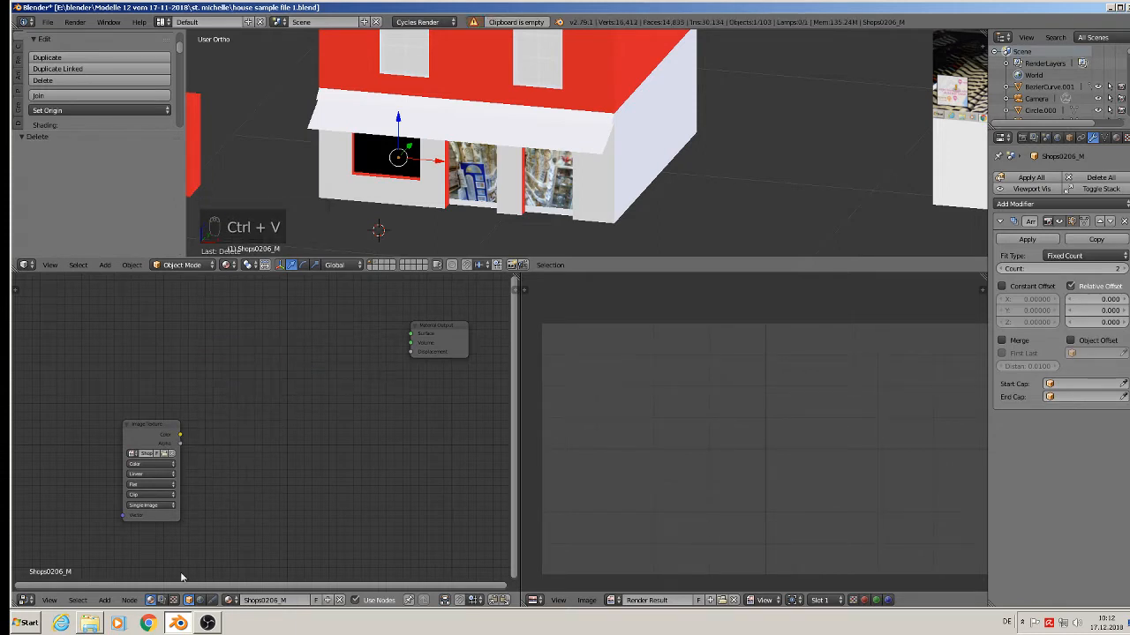
left_click(105, 600)
mouse_move(132, 529)
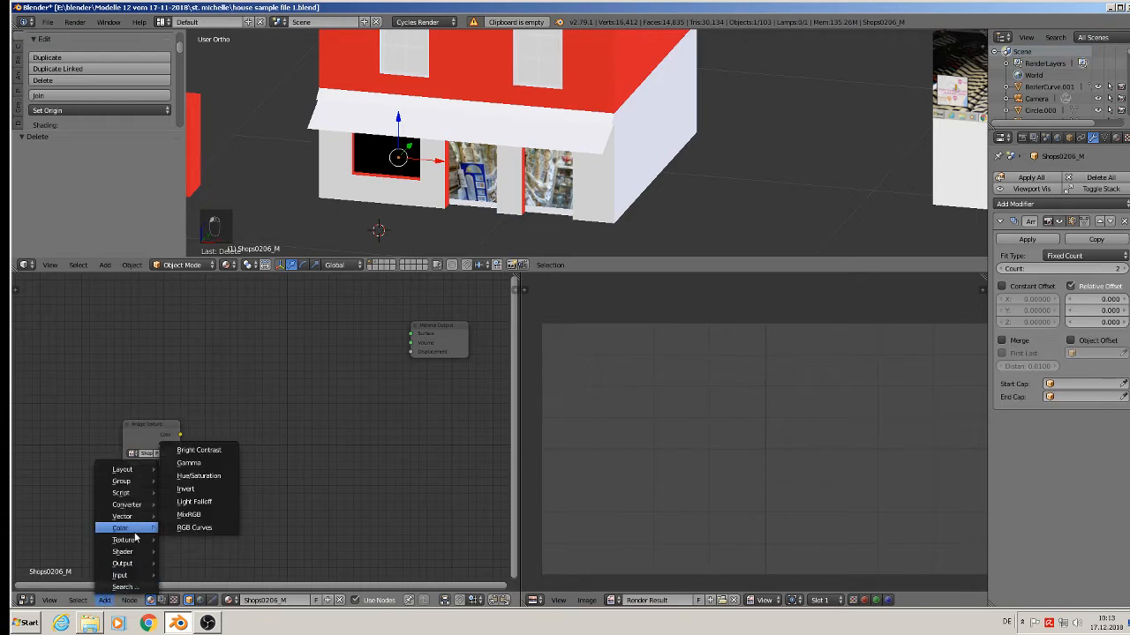
Add an Emission shader to the Shops0206_M material and link the image texture's color through it to the output surface
mouse_move(135, 556)
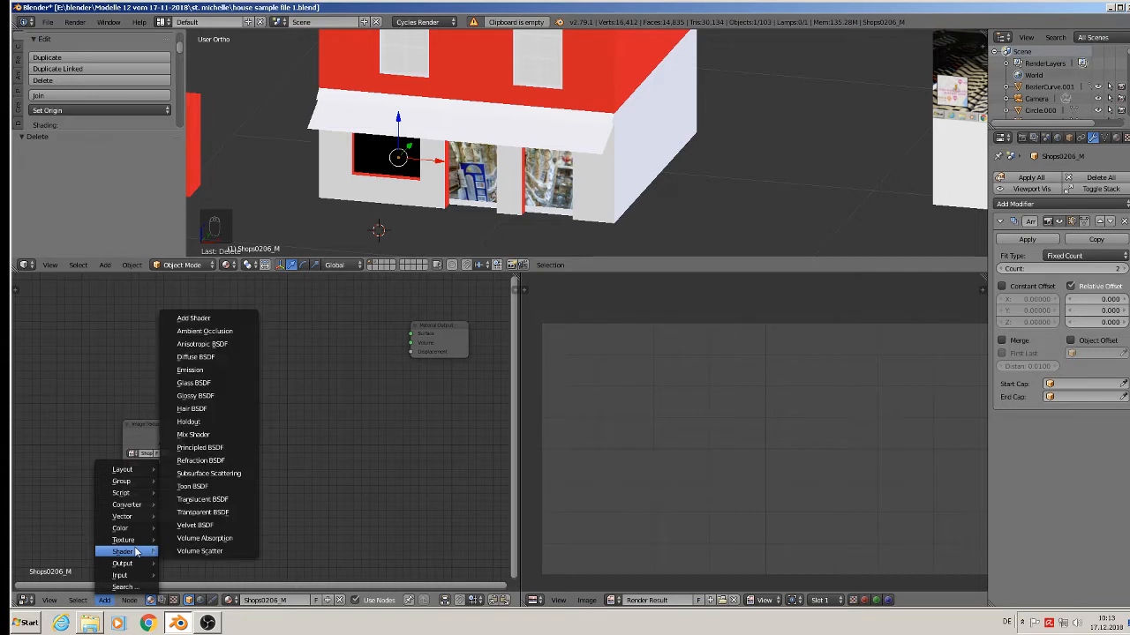
left_click(203, 370)
left_click(232, 431)
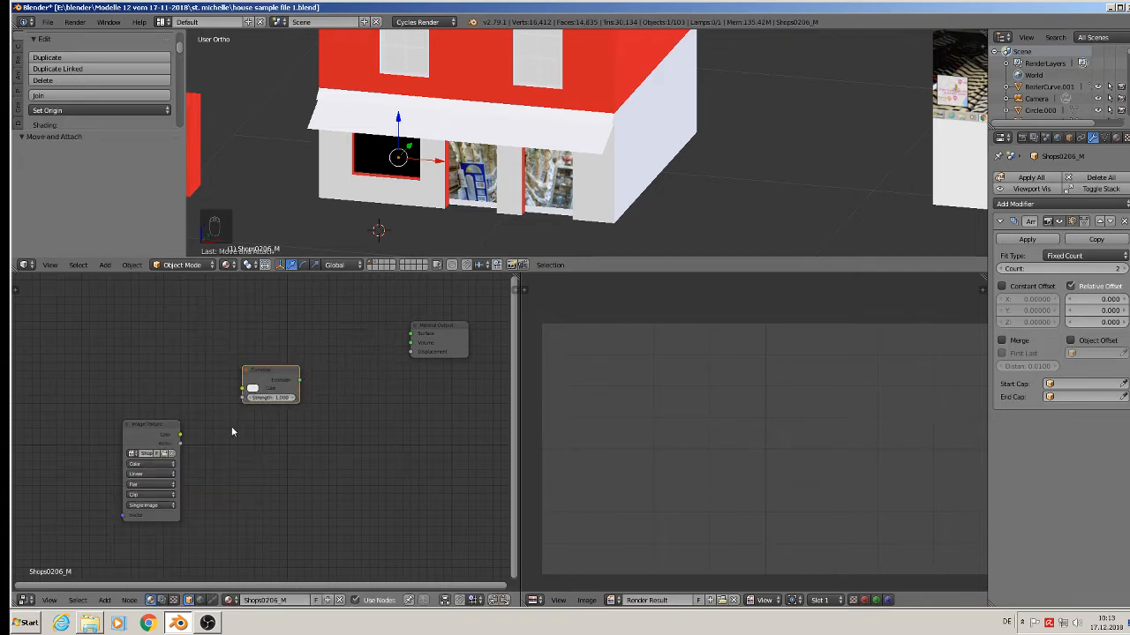
left_click_drag(181, 435, 416, 340)
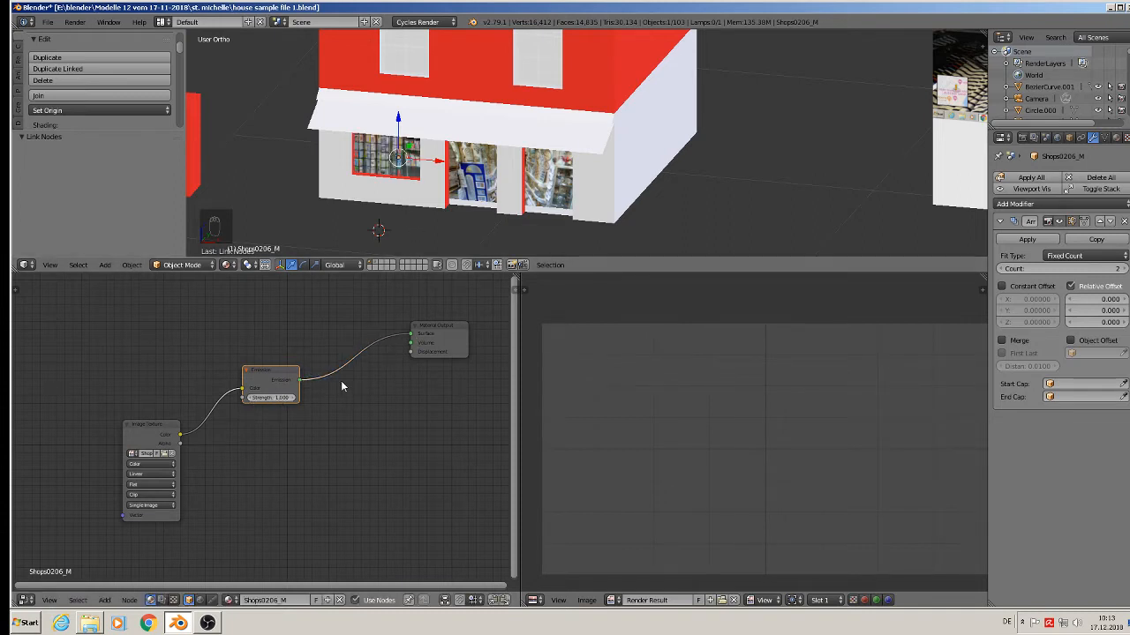
key("Escape")
key("Escape")
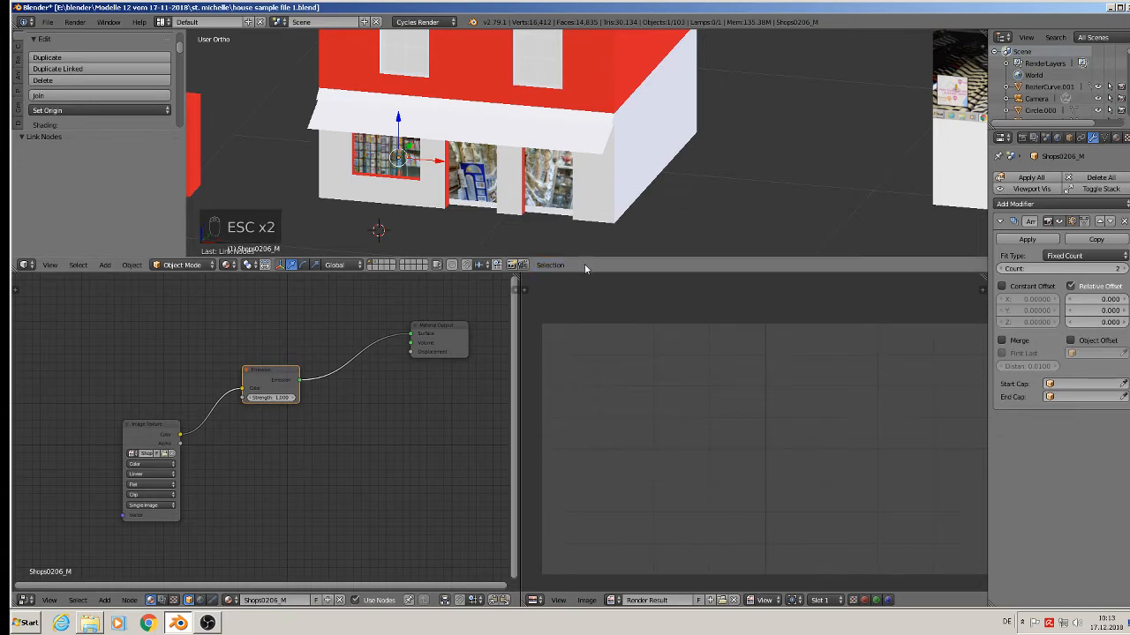
Enlarge the 3D viewport over the node editor and save the file with nothing selected
left_click_drag(586, 270, 577, 545)
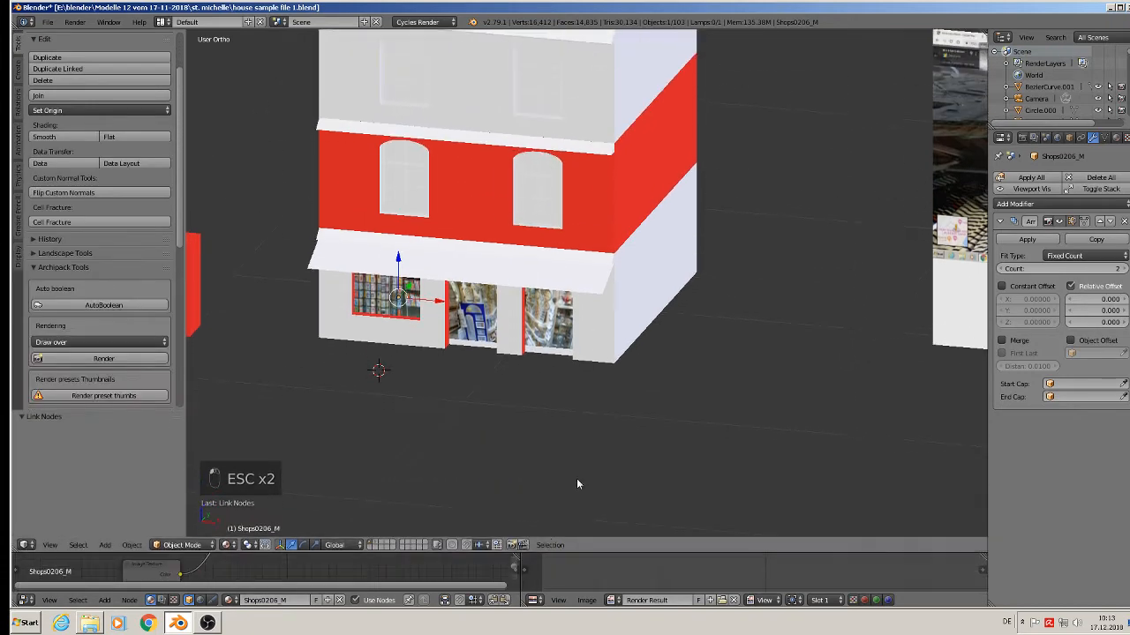
scroll(664, 343, "down", 3)
key("a")
scroll(442, 372, "down", 1)
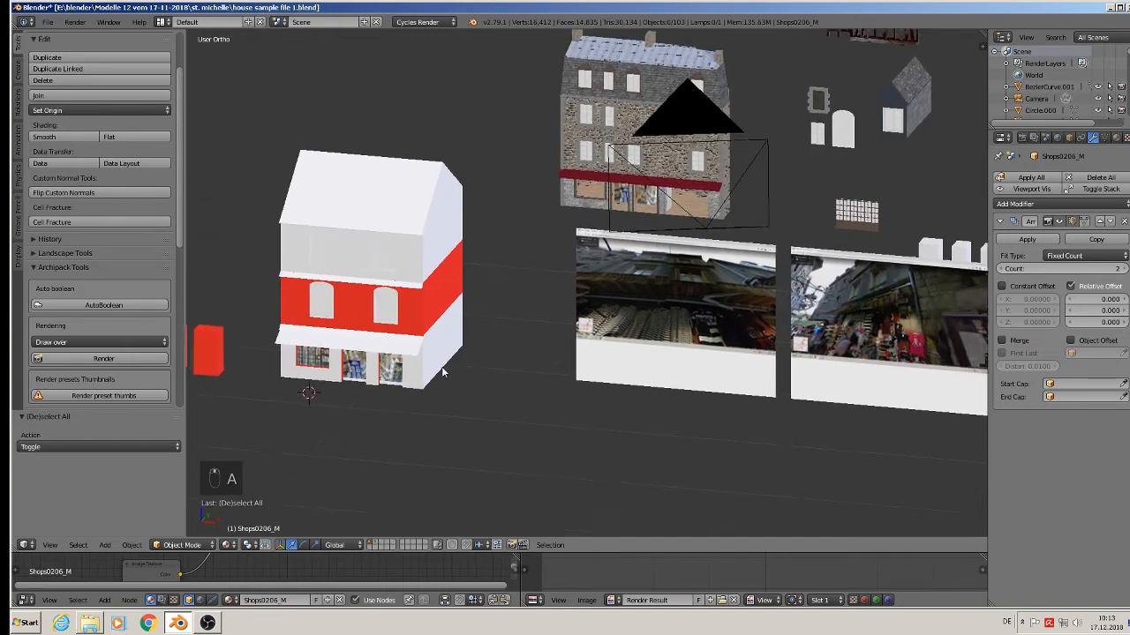
left_click(47, 22)
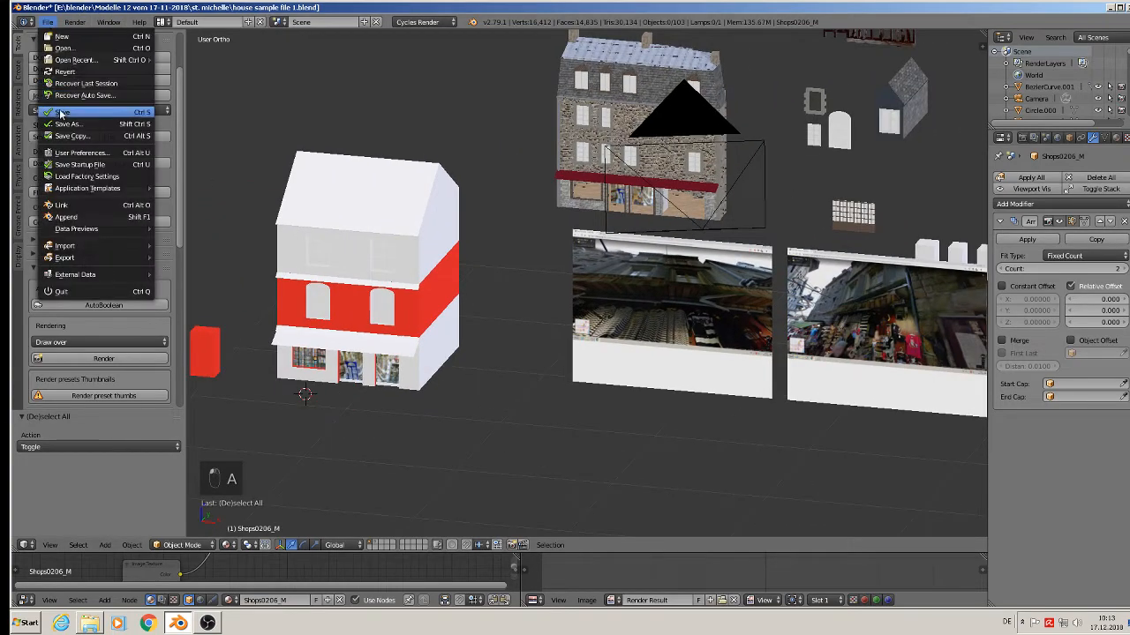
Check the upper windows in the street reference photo and open the red-storey house's mesh for editing
scroll(809, 222, "up", 6)
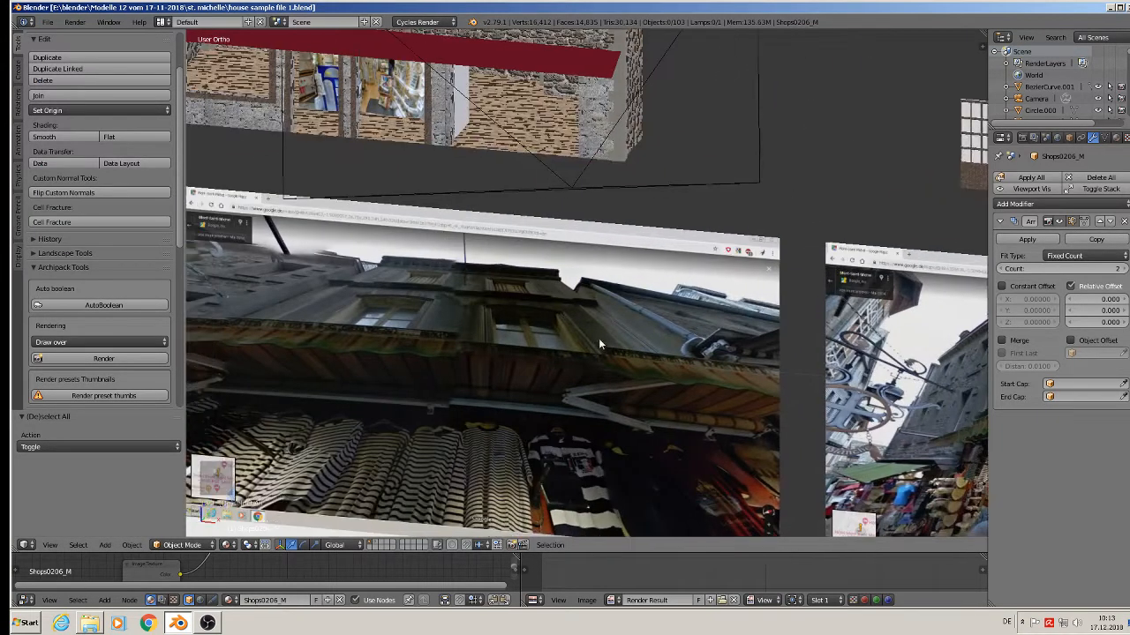
scroll(565, 327, "up", 4)
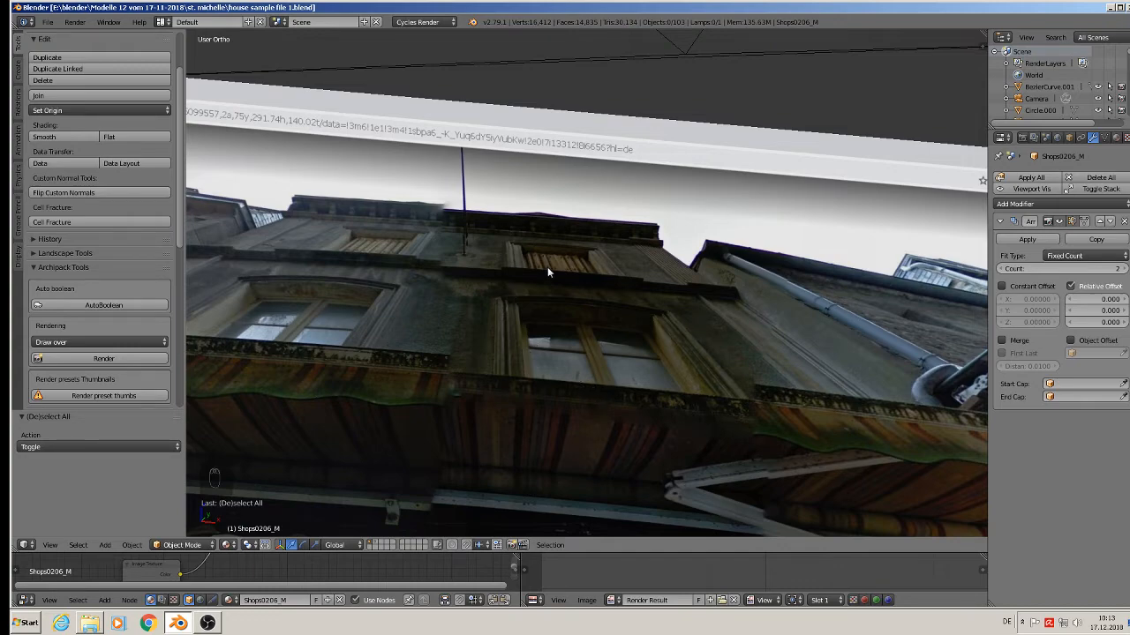
scroll(646, 379, "down", 5)
middle_click_drag(482, 389, 923, 289, "shift")
middle_click_drag(388, 389, 855, 247, "shift")
scroll(612, 162, "up", 4)
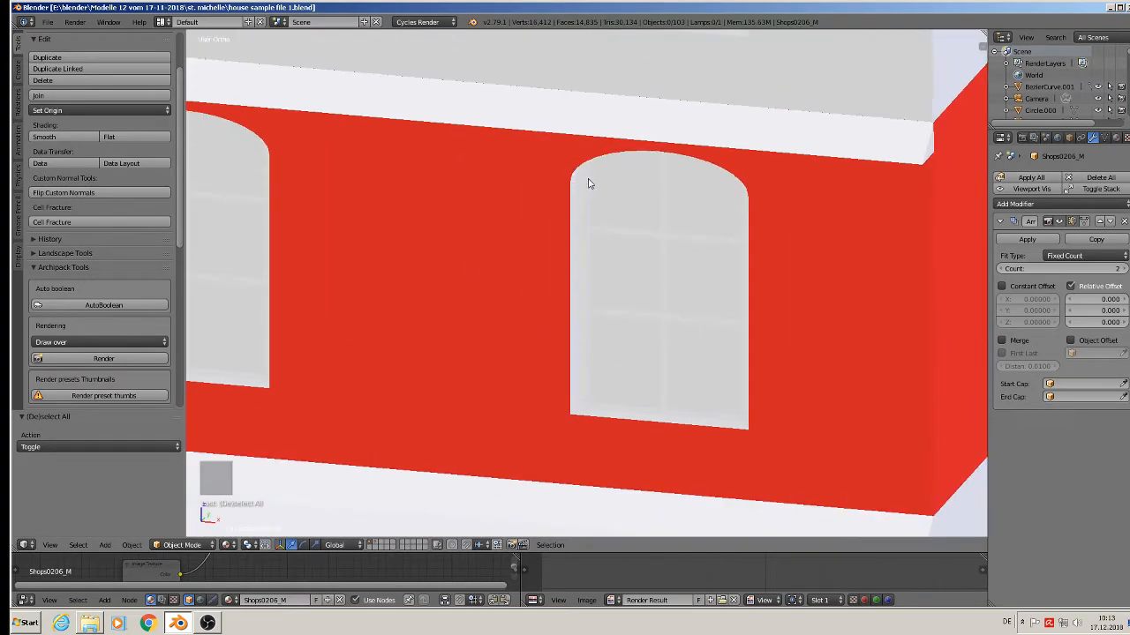
right_click(529, 204)
key("Tab")
scroll(529, 204, "up", 2)
middle_click_drag(539, 207, 526, 198)
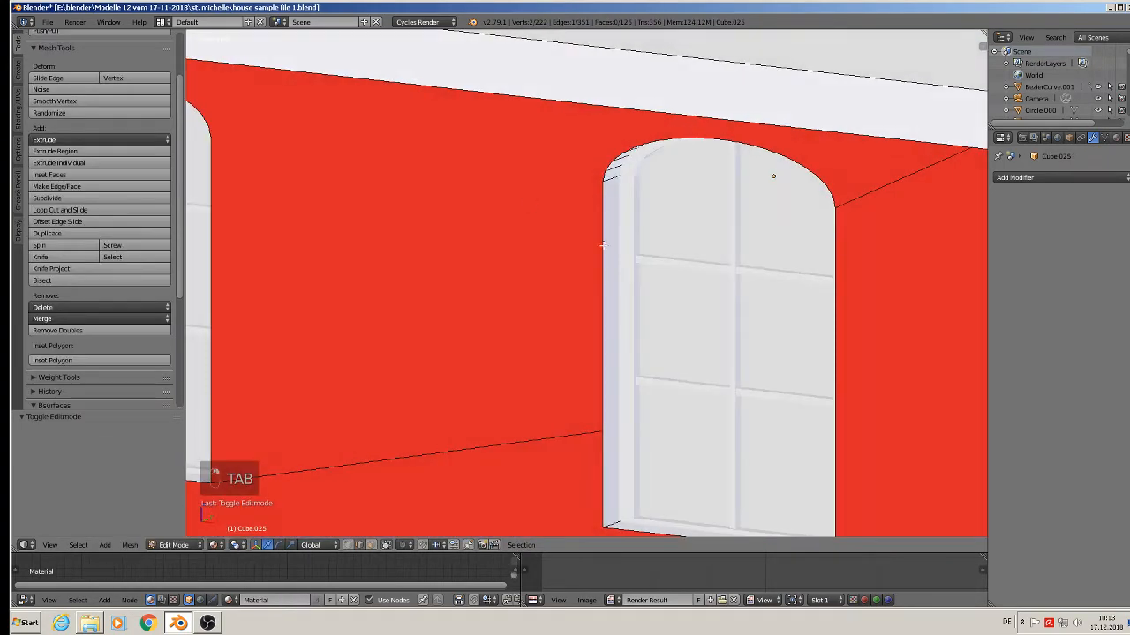
Extrude the outer edges of the red storey's right arched window and scale them outward by about 1.15
middle_click_drag(600, 271, 563, 175, "shift")
right_click(561, 185, "alt")
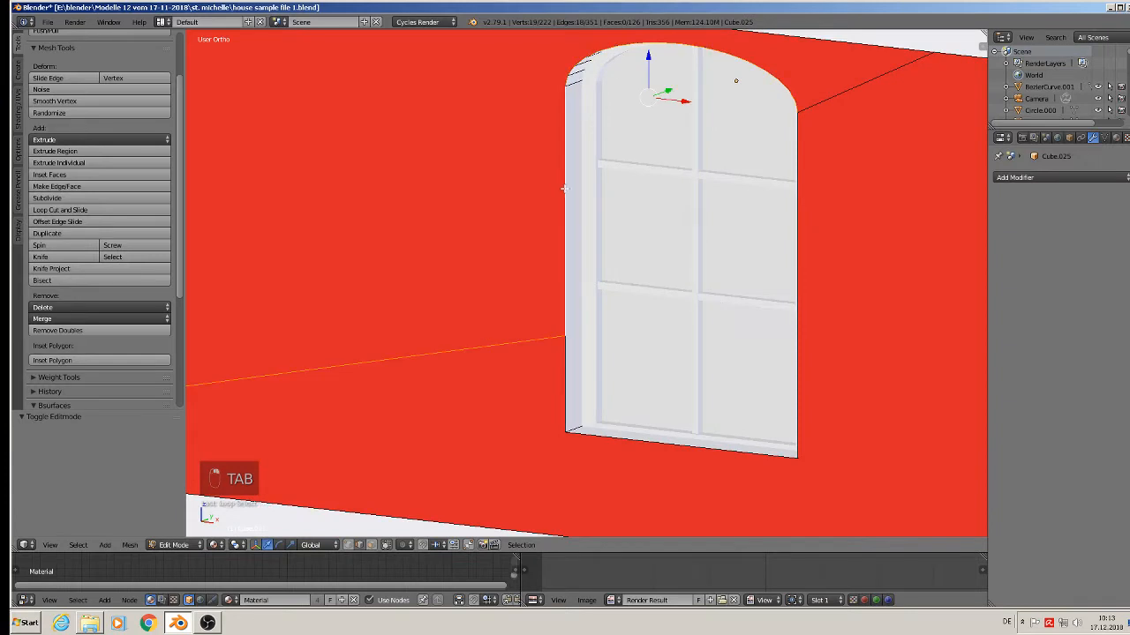
right_click(607, 438, "alt+shift")
middle_click_drag(602, 427, 623, 424)
right_click(436, 371, "shift")
scroll(443, 370, "down", 2)
scroll(445, 373, "down", 4)
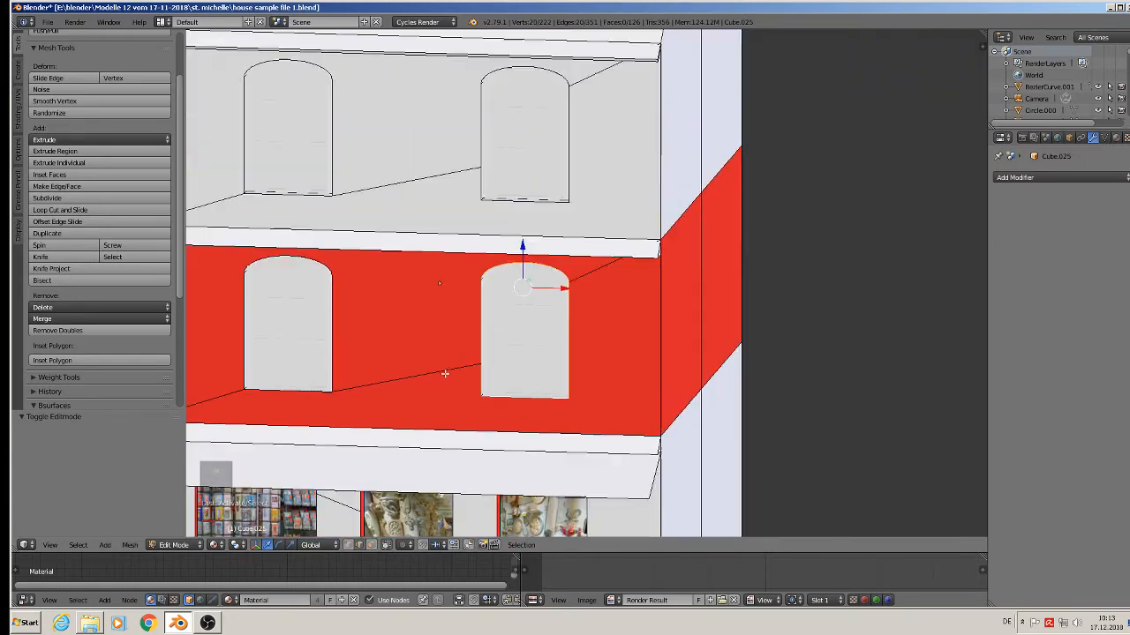
scroll(445, 374, "up", 4)
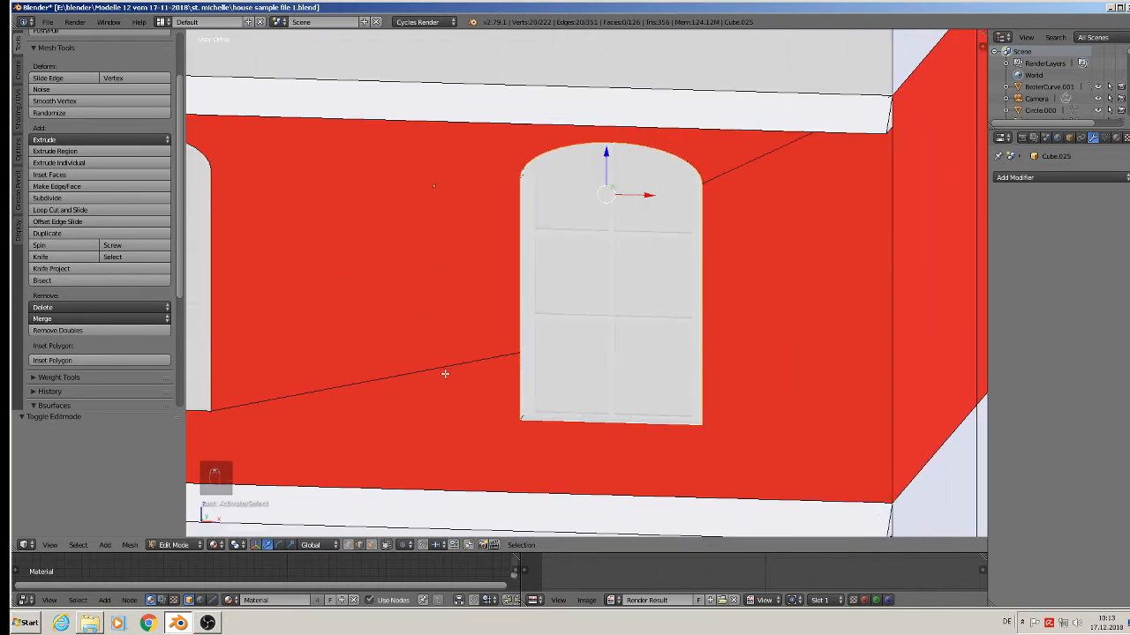
mouse_move(474, 356)
middle_mouse_down()
mouse_move(496, 359)
mouse_move(486, 354)
middle_mouse_up()
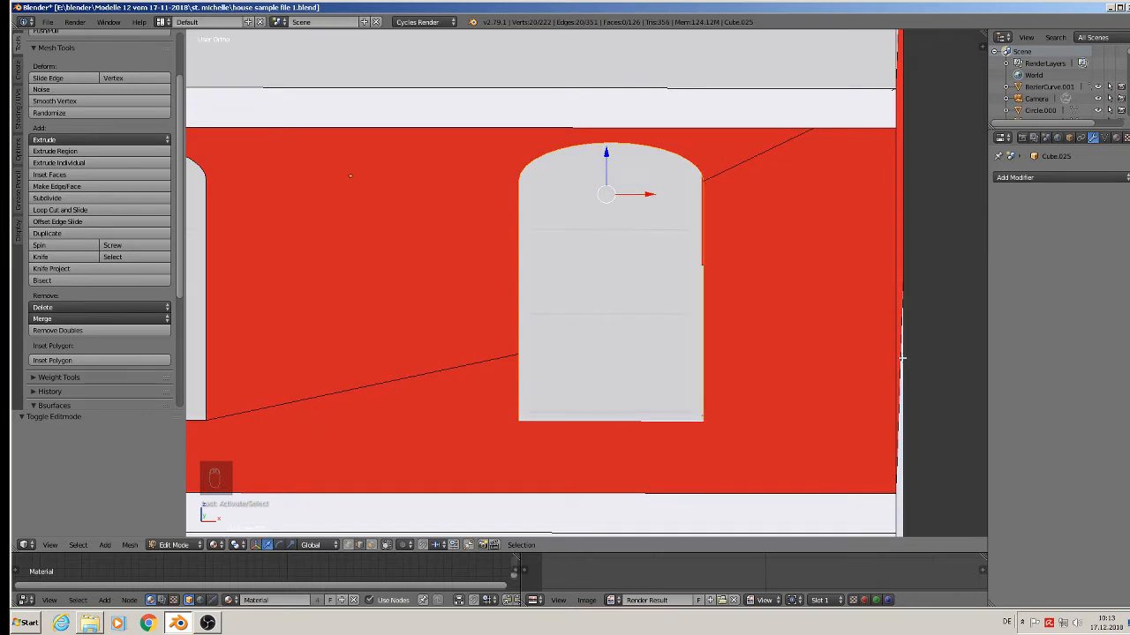
key("e")
key("s")
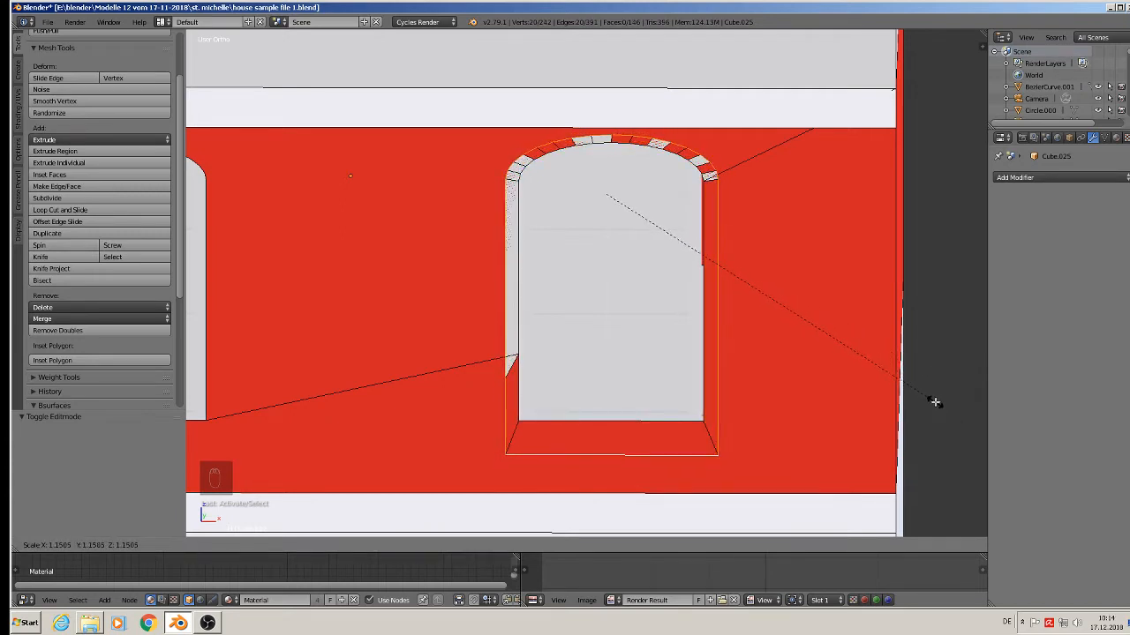
left_click(935, 402)
Raise the outer bottom edge of the new window surround by about 0.020 along Z
right_click(630, 455)
key("g")
key("z")
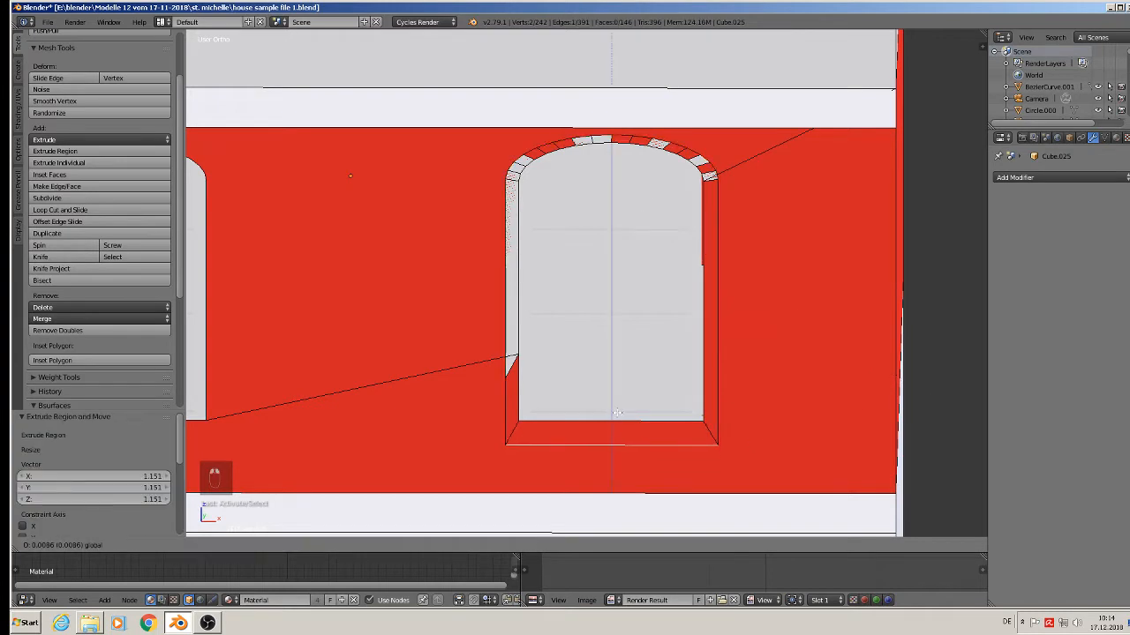
left_click(625, 401)
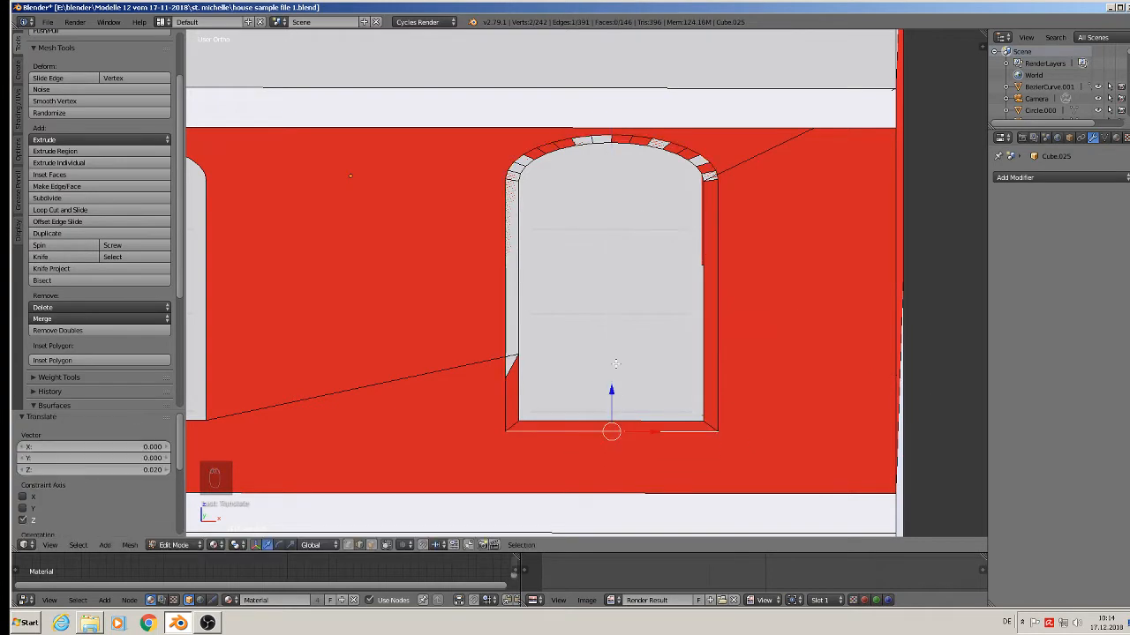
Extrude the face loop of the right window's surround outward from the wall to form a raised frame
middle_click_drag(626, 401, 675, 261)
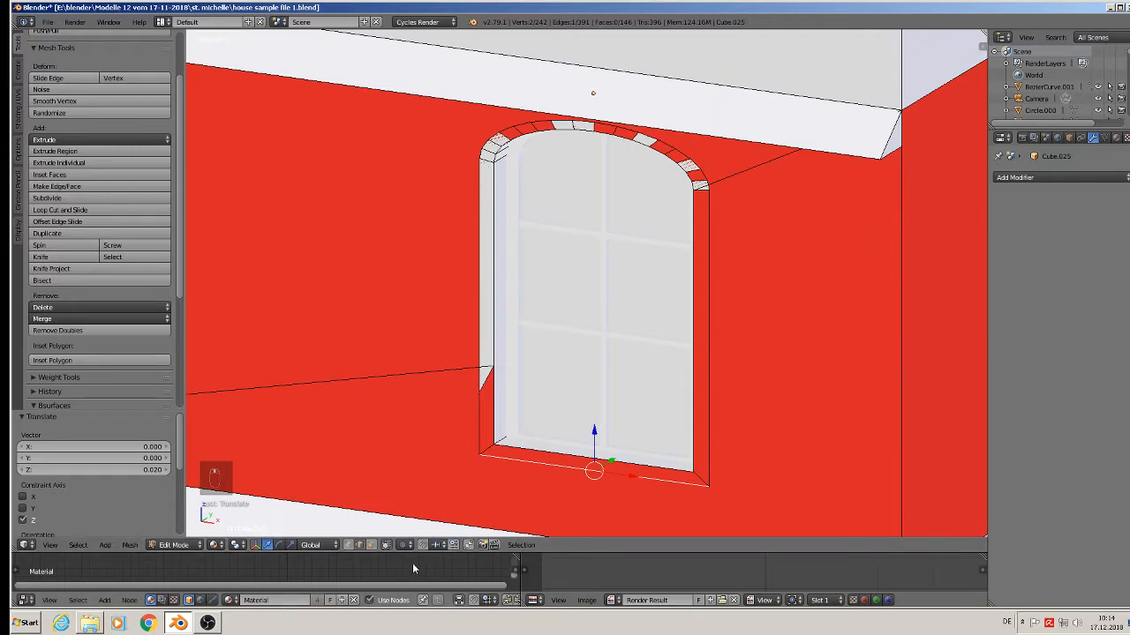
left_click(372, 545)
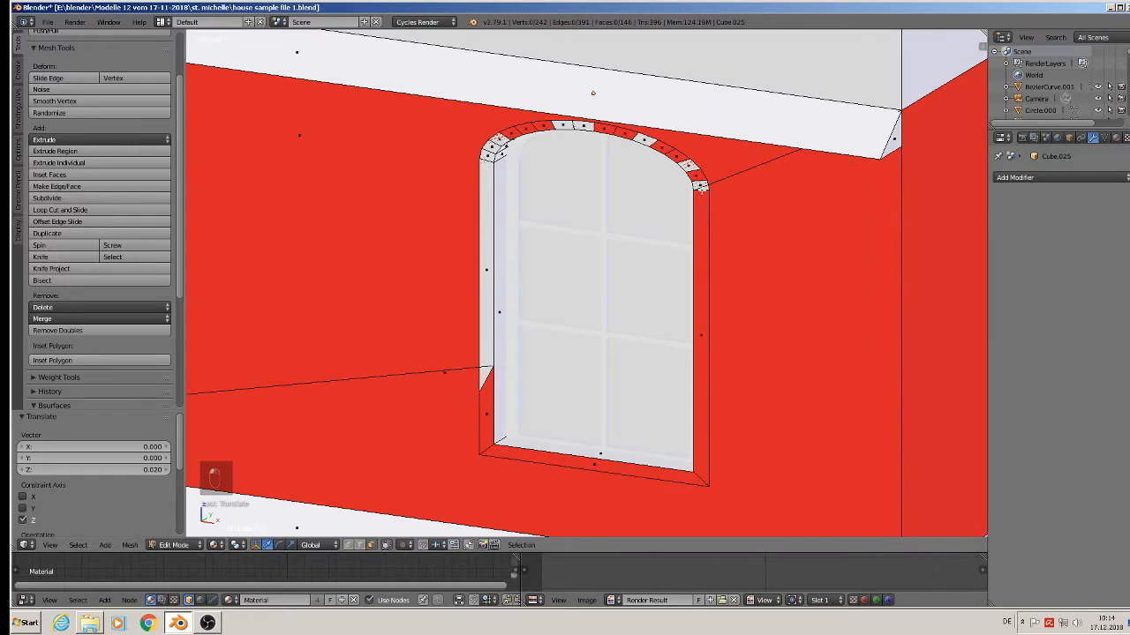
right_click(700, 187, "alt")
middle_click_drag(704, 231, 639, 267)
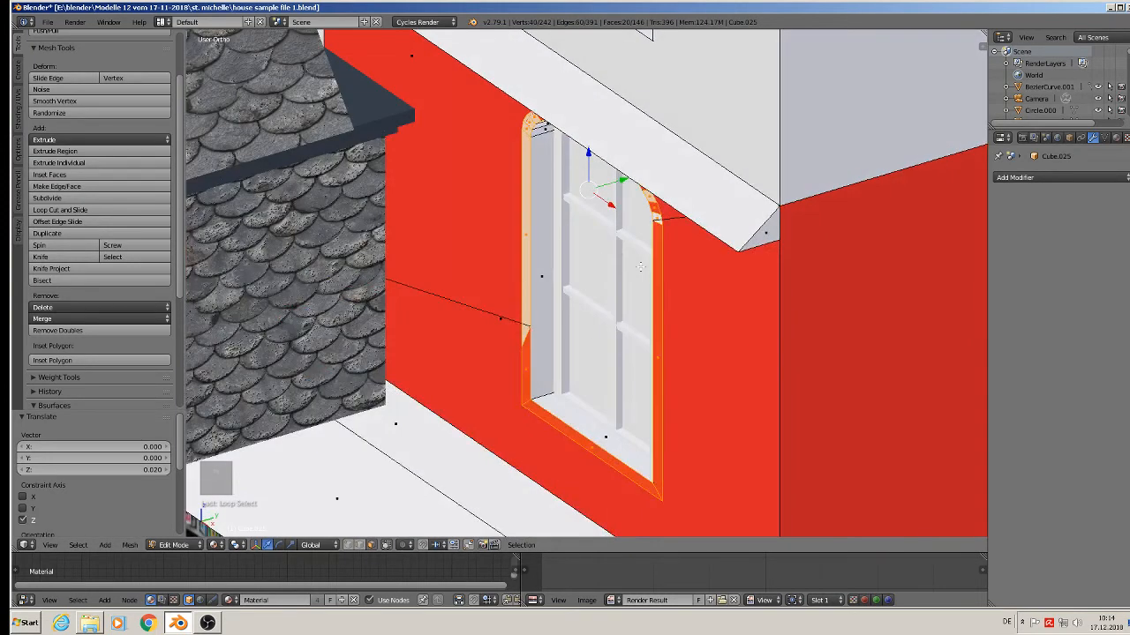
key("e")
left_click_drag(622, 181, 620, 181)
left_click(620, 181)
key("Tab")
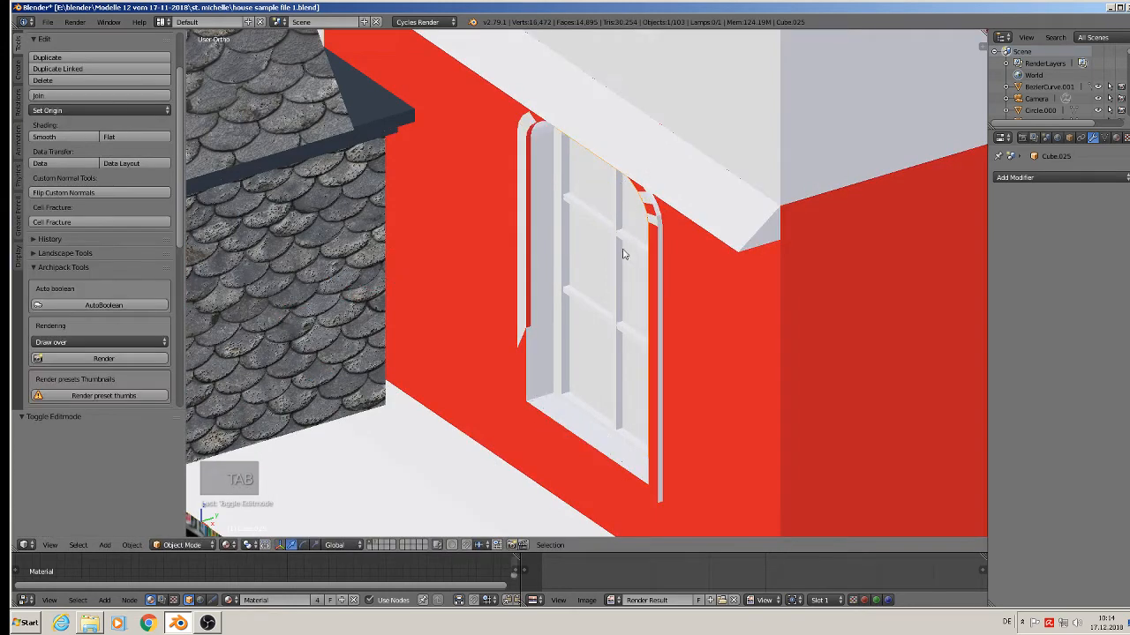
middle_click_drag(622, 248, 693, 253)
scroll(694, 251, "down", 2)
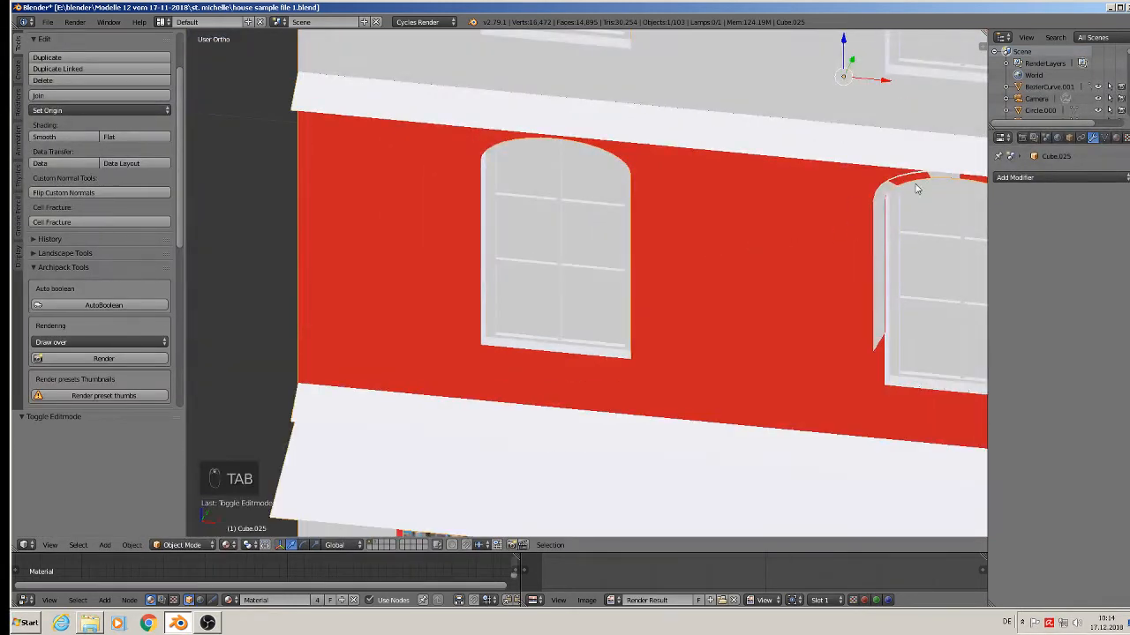
key("Tab")
scroll(554, 159, "up", 1)
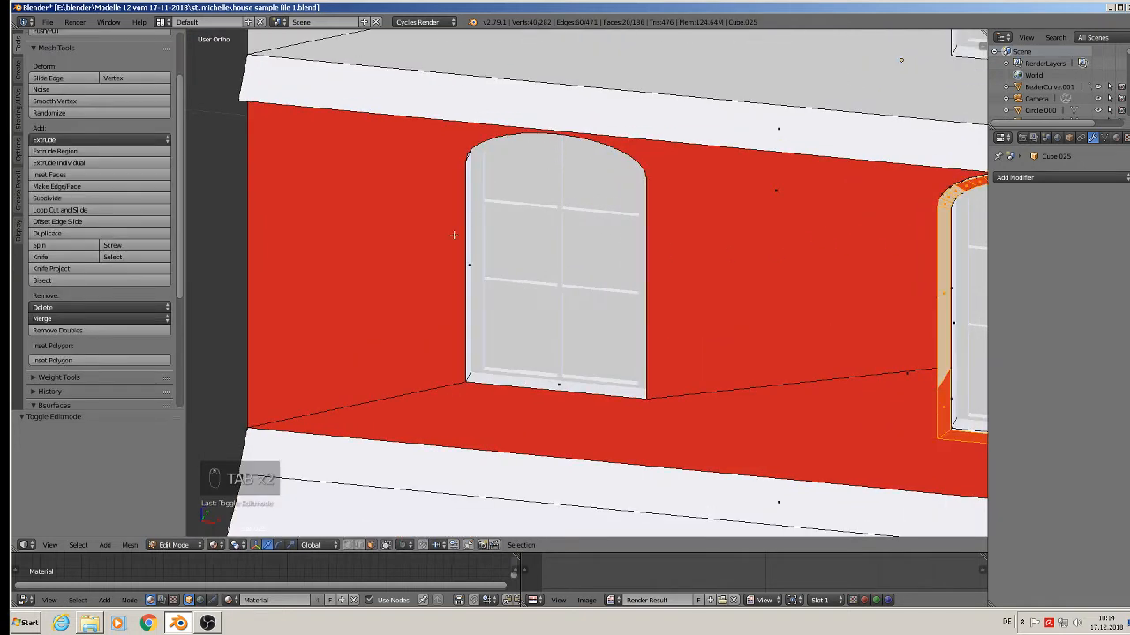
right_click(469, 263, "alt")
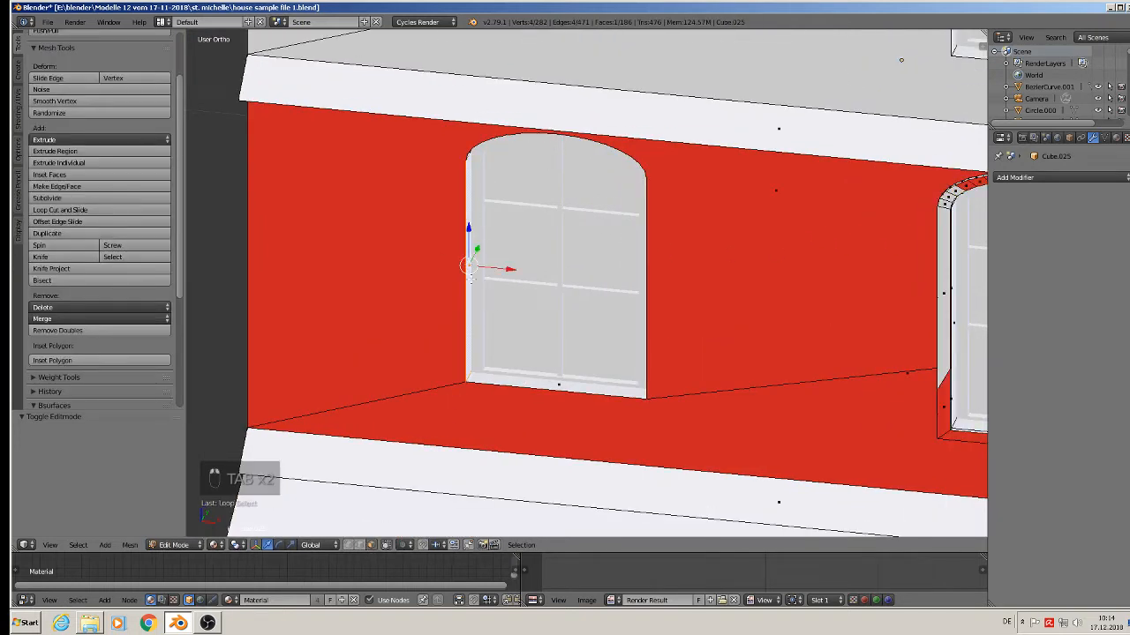
right_click(621, 152, "alt+shift")
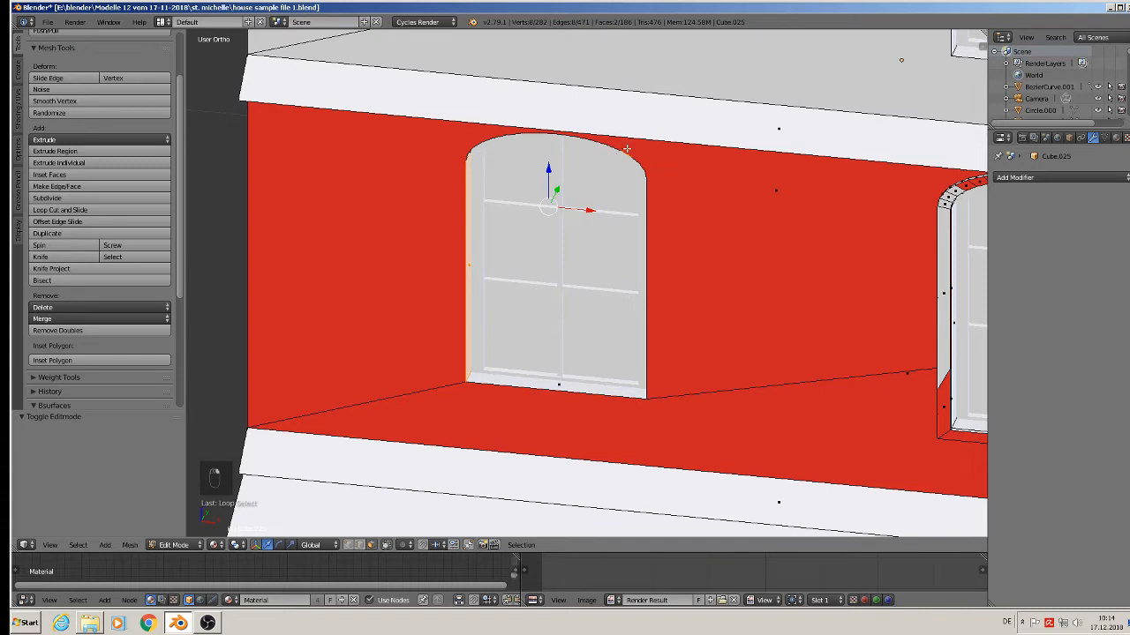
right_click(621, 148)
right_click(578, 140, "shift")
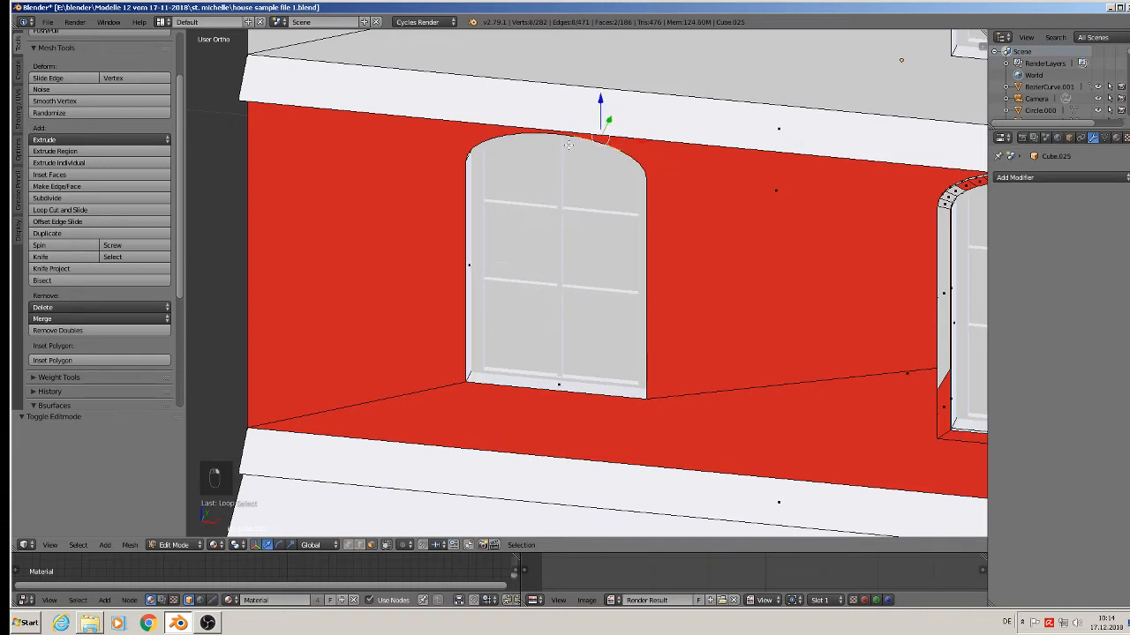
scroll(470, 216, "up", 2)
middle_click_drag(494, 216, 462, 213)
right_click(467, 209)
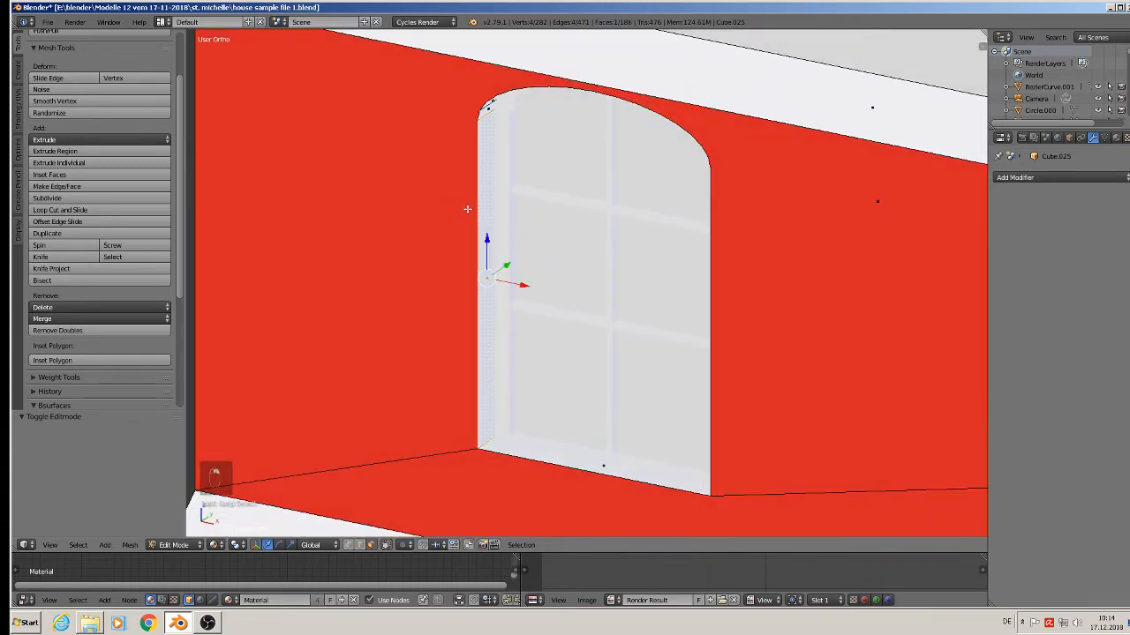
right_click(504, 90, "shift")
scroll(550, 133, "down", 4)
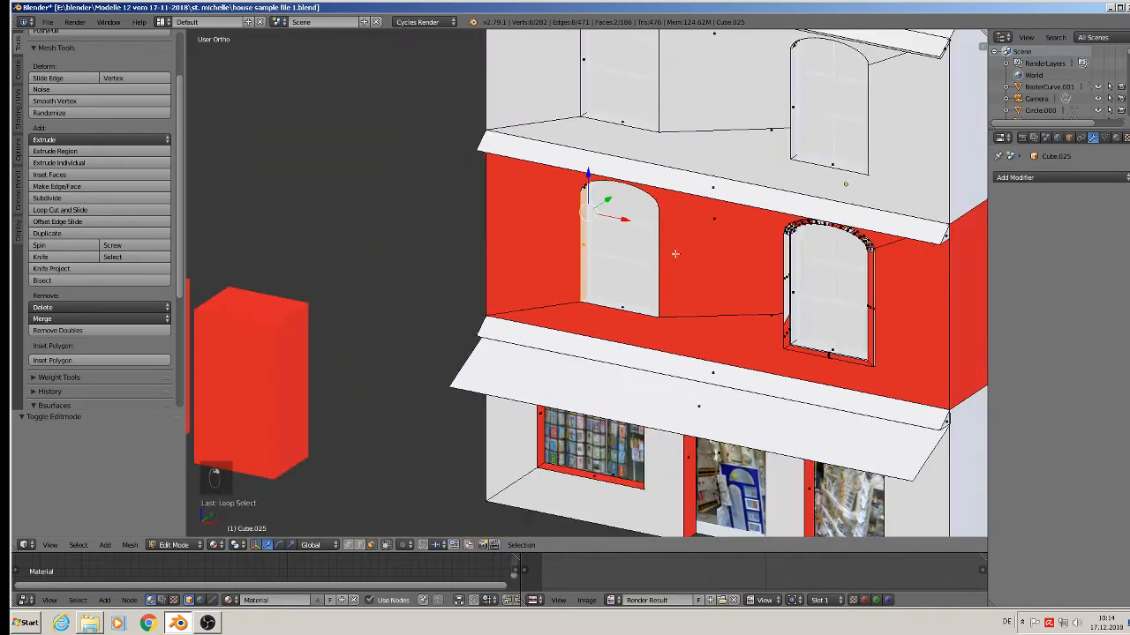
Select all faces of the right window's raised frame and try to duplicate them within the mesh
scroll(770, 266, "up", 3)
right_click(745, 240, "alt")
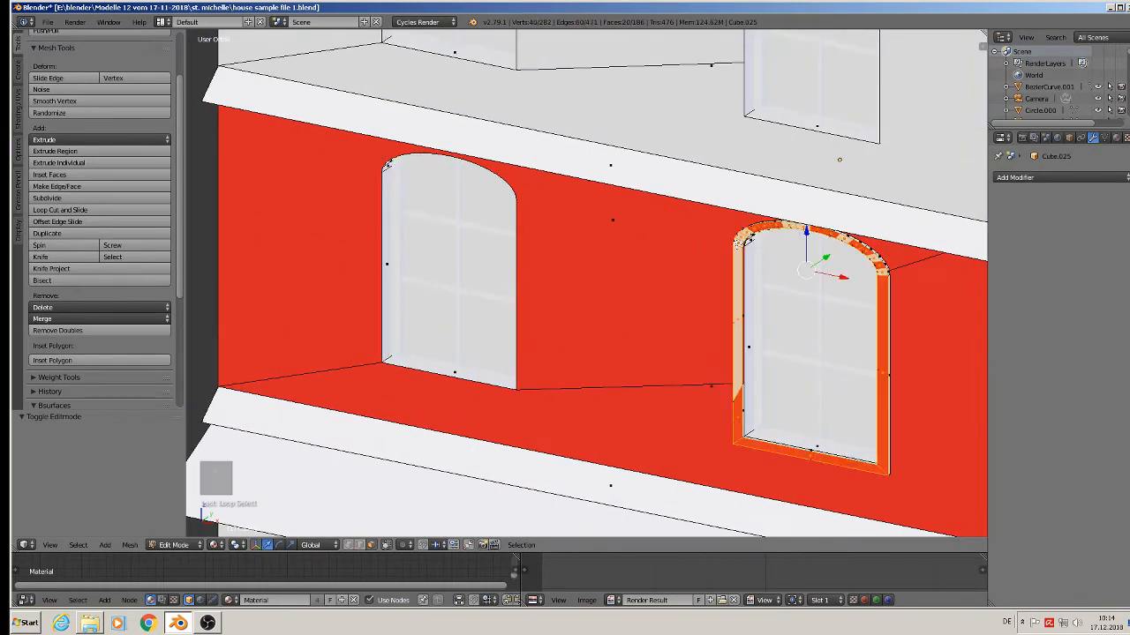
key("ctrl+KP_Add")
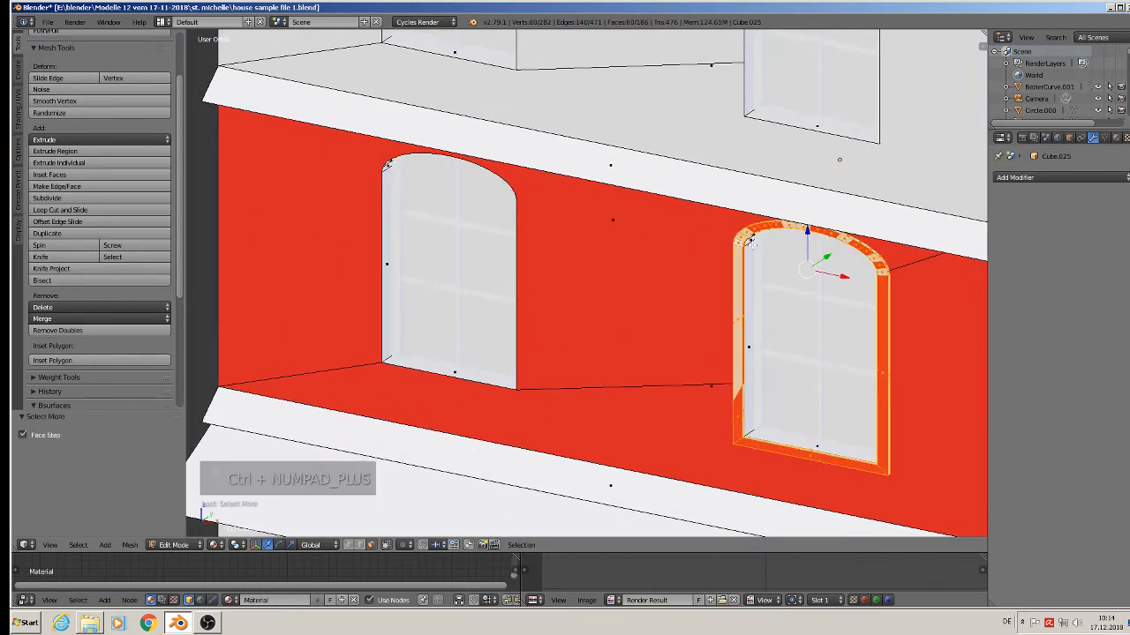
scroll(748, 240, "down", 1)
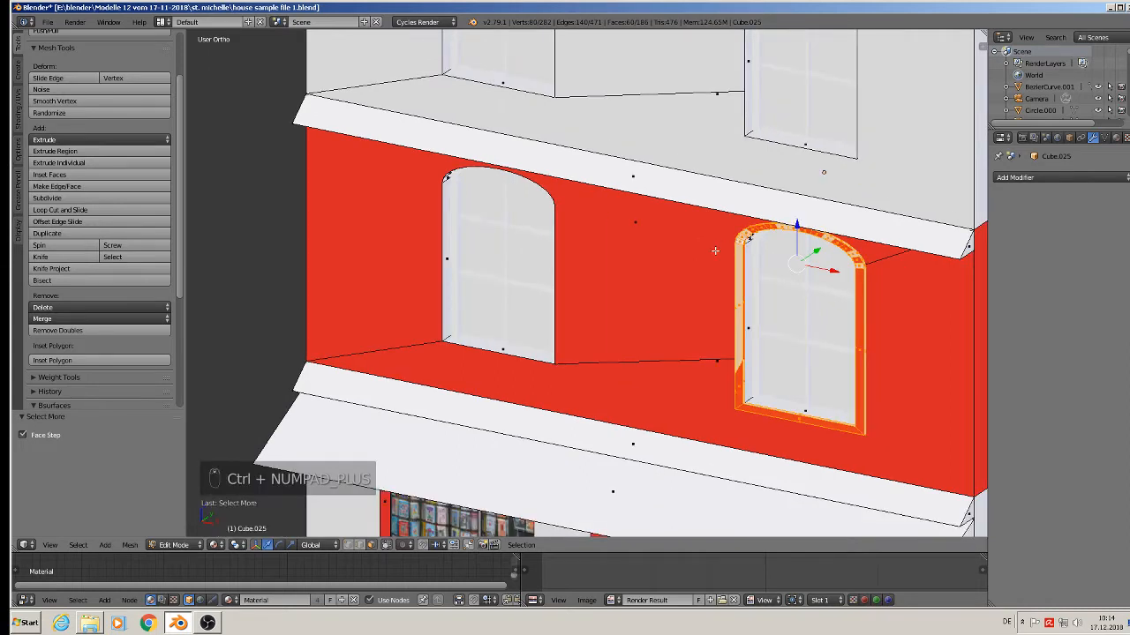
key("alt+d")
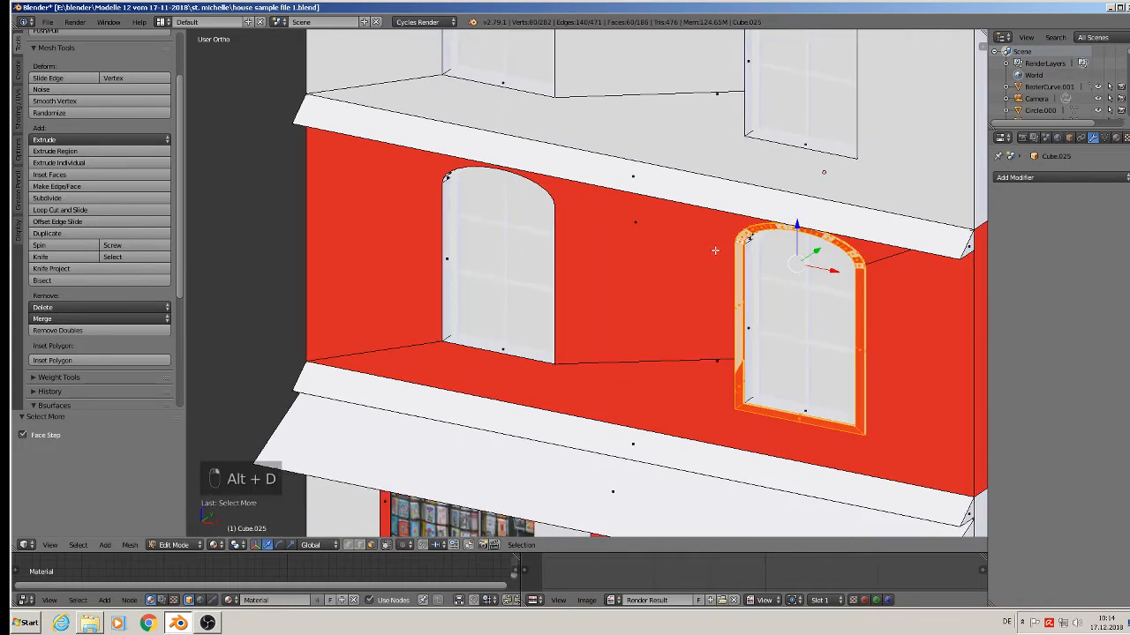
left_click_drag(832, 271, 857, 277)
key("ctrl+z")
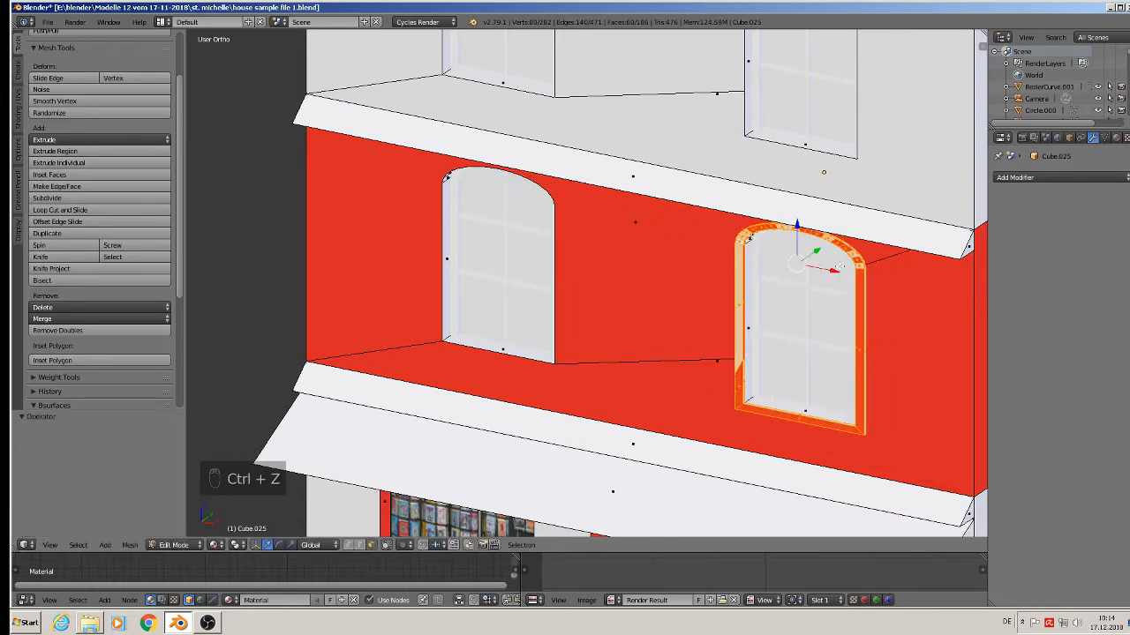
key("alt+d")
right_click(839, 266)
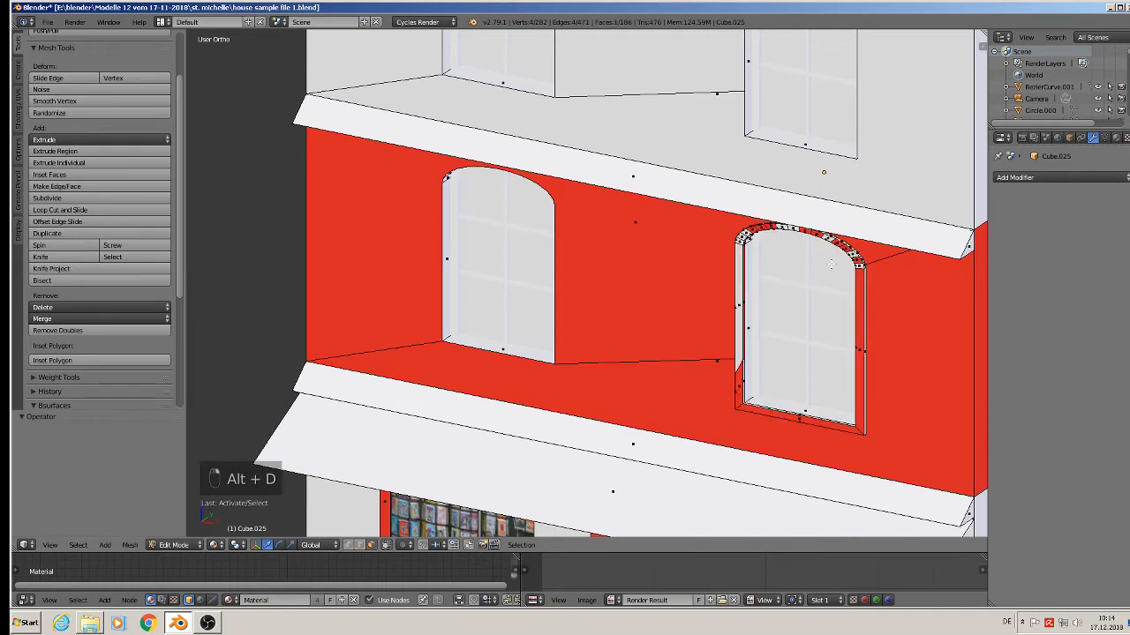
Duplicate the right window's raised frame and place the copy around the red storey's left arched window, about 0.42 along negative X
key("ctrl+z")
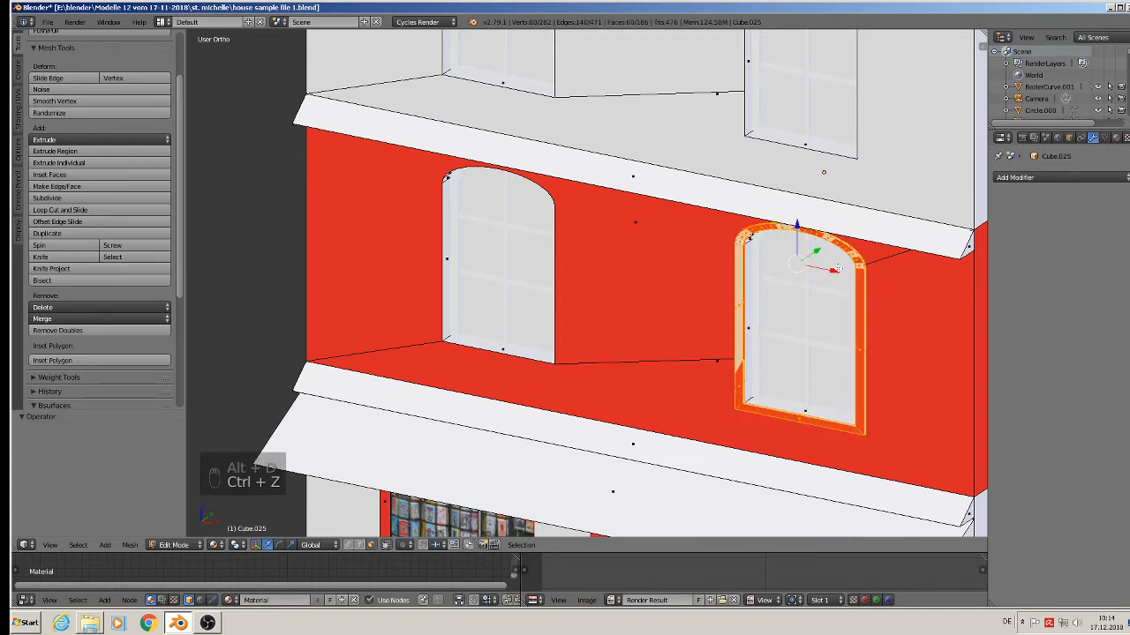
left_click_drag(823, 265, 793, 265)
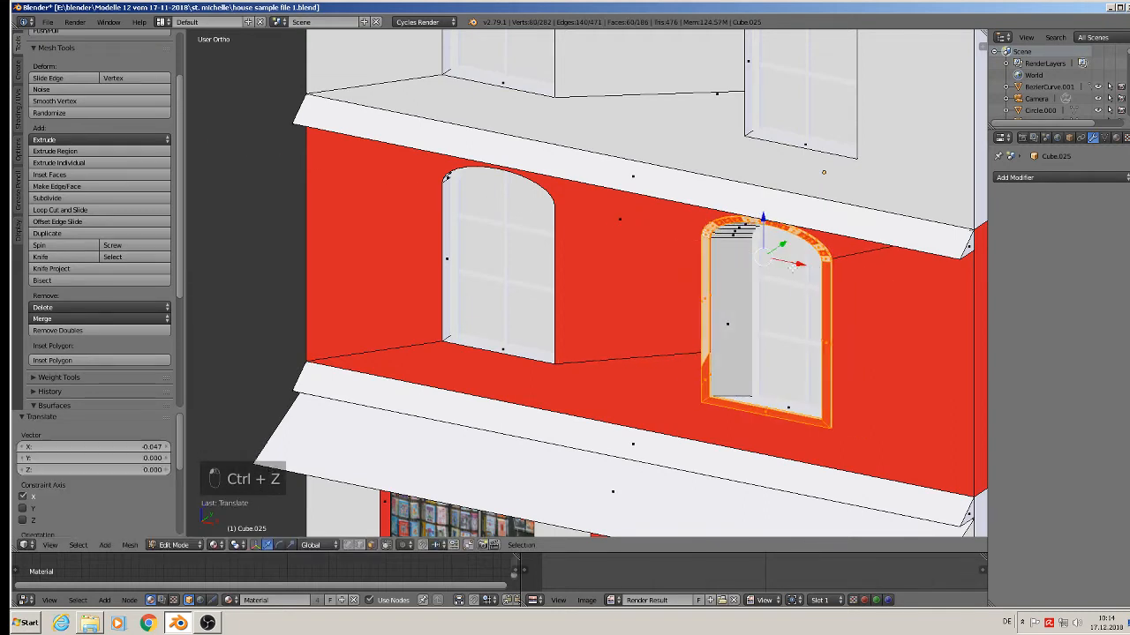
key("ctrl+z")
key("shift+d")
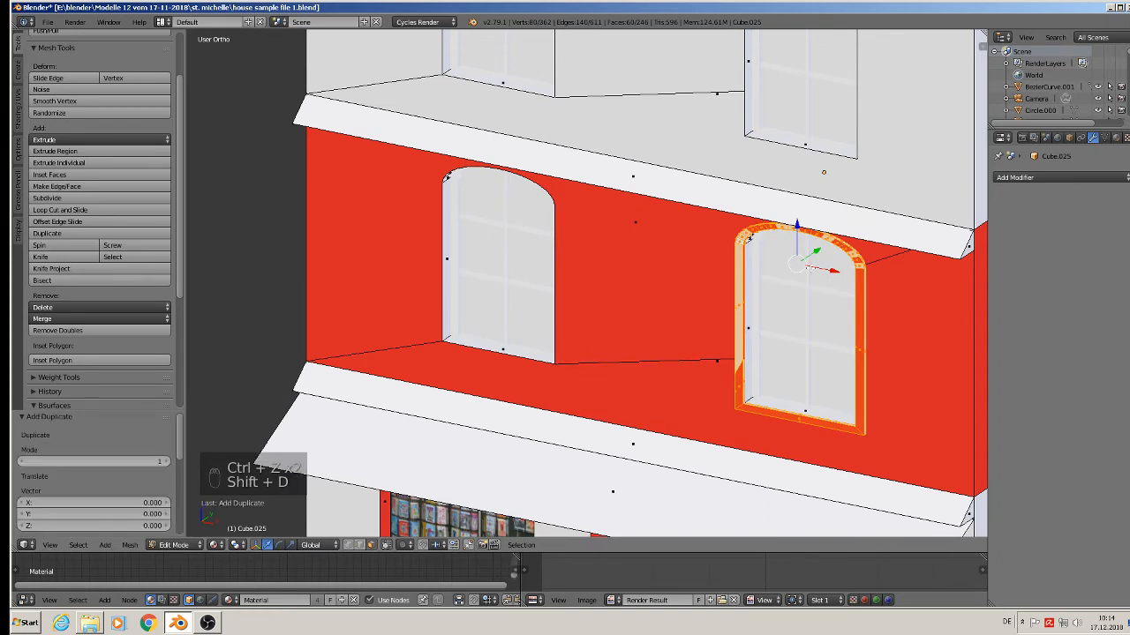
key("x")
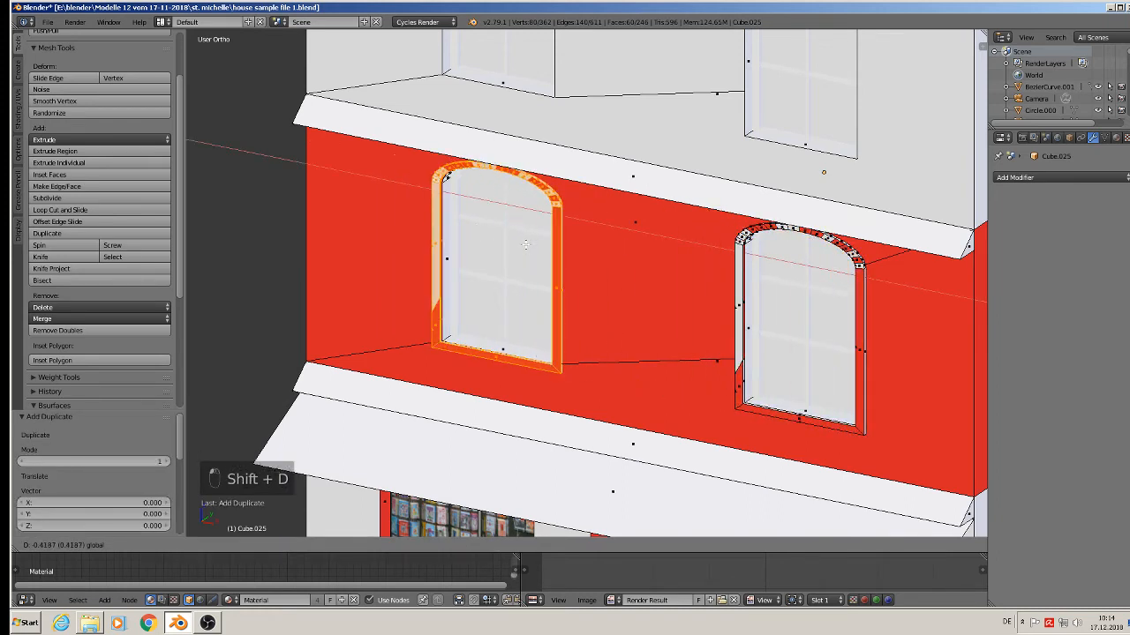
left_click(526, 244)
Duplicate the left window's frame and move the copy up about 0.347 along Z onto the white storey's left window
middle_click_drag(524, 244, 422, 385, "shift")
key("shift+d")
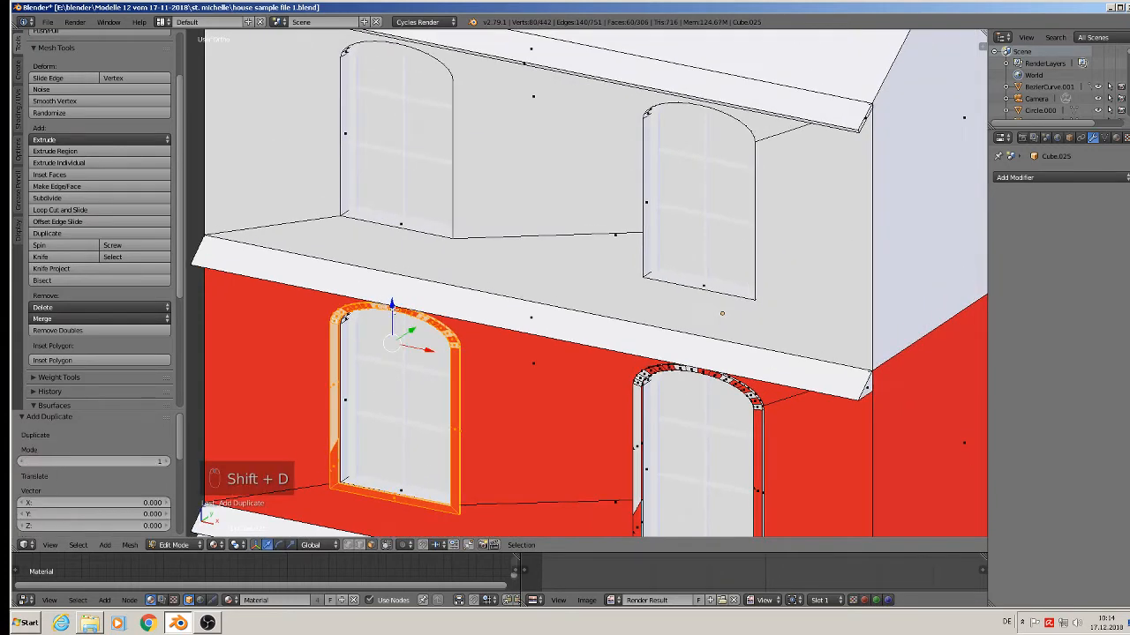
key("z")
left_click(450, 41)
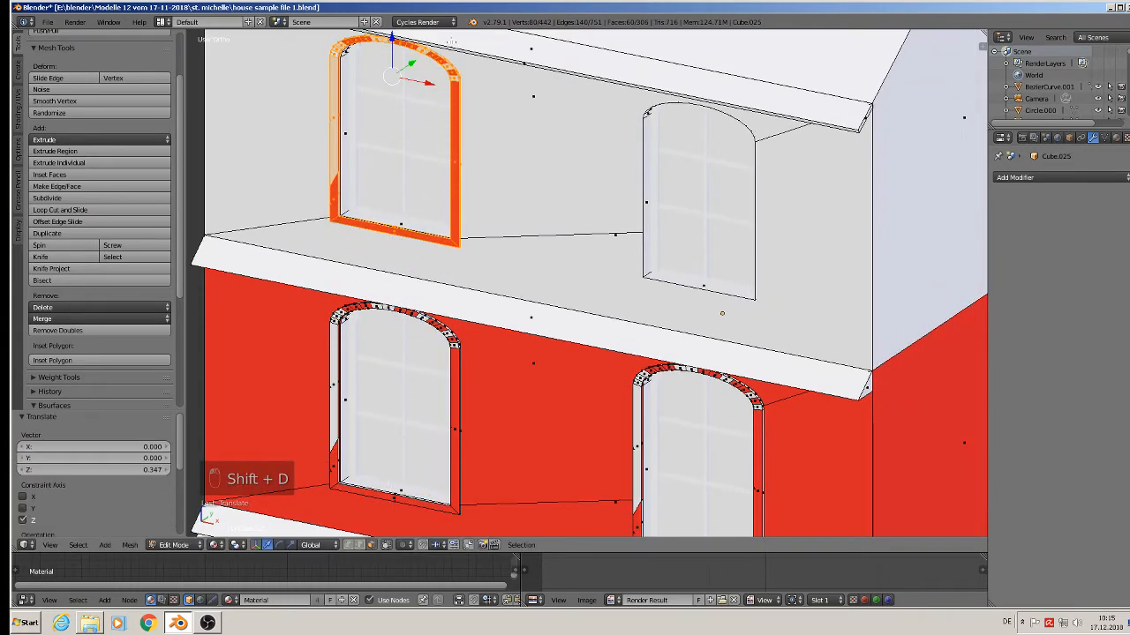
Duplicate the upper left frame along X onto the white storey's right window and leave Edit Mode
key("shift+d")
key("x")
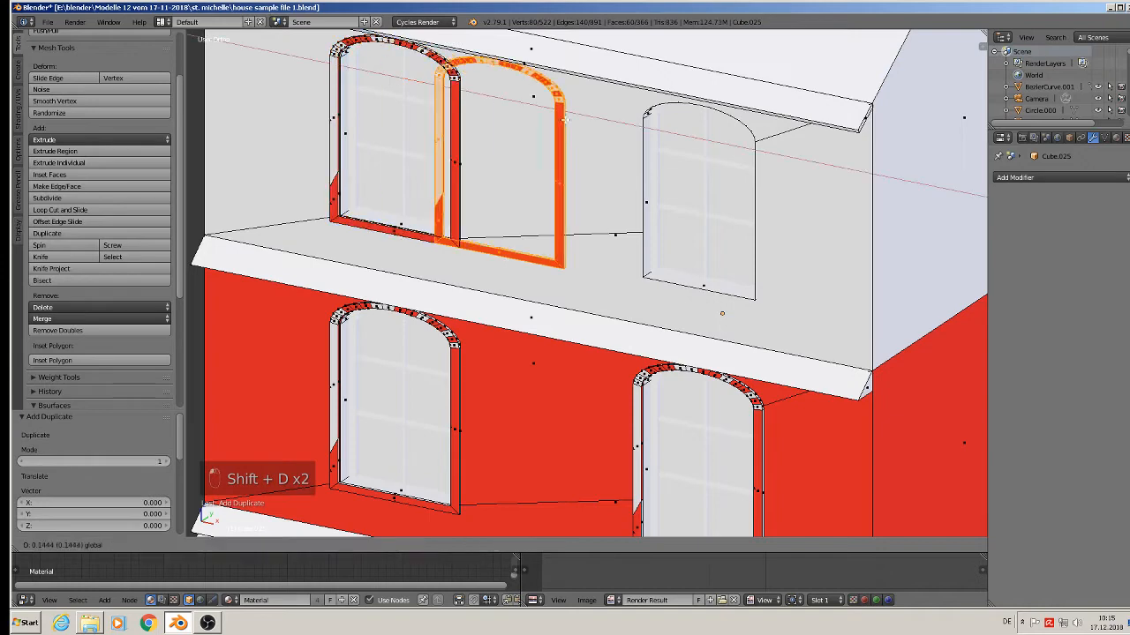
left_click(734, 166)
scroll(734, 169, "down", 3)
key("Tab")
Examine the street-view reference photo of the house façade and the aerial reference of the Mont Saint-Michel roofs
middle_click_drag(714, 259, 551, 286)
scroll(713, 247, "down", 2)
middle_click_drag(717, 398, 530, 391, "shift")
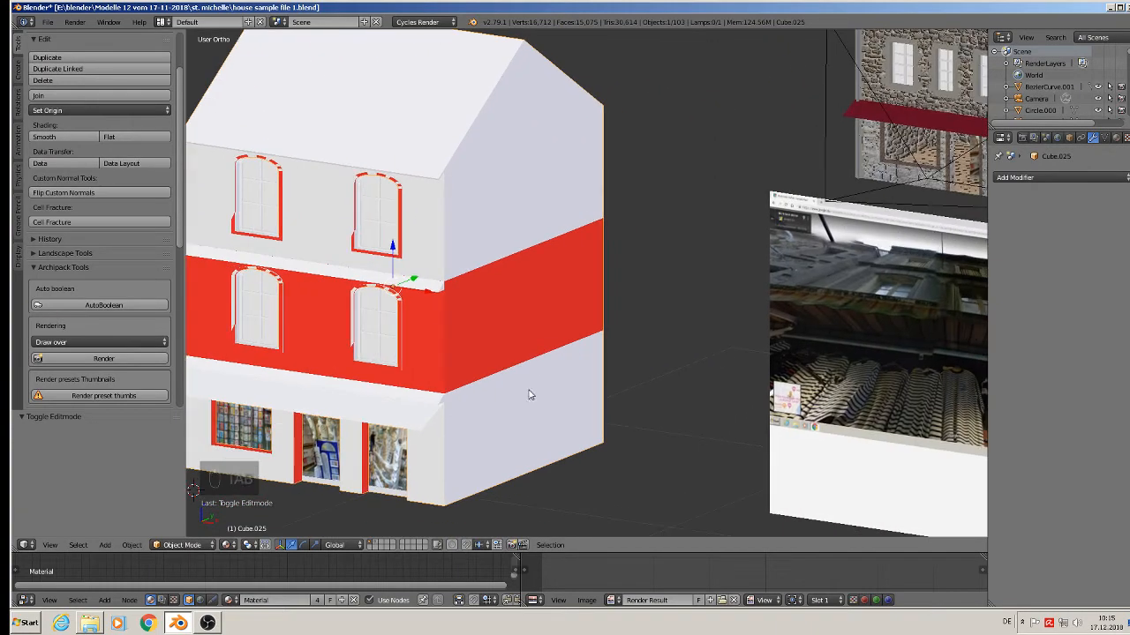
scroll(578, 378, "down", 3)
middle_click_drag(830, 272, 738, 319, "shift")
middle_click_drag(807, 370, 747, 334, "shift")
scroll(632, 339, "up", 7)
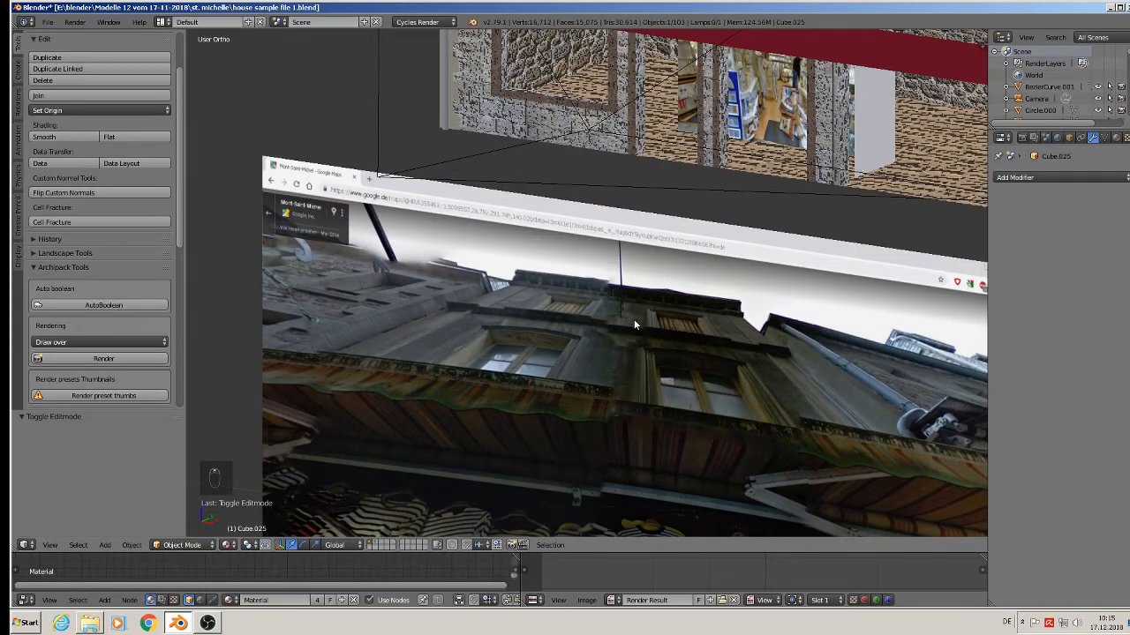
scroll(633, 325, "down", 8)
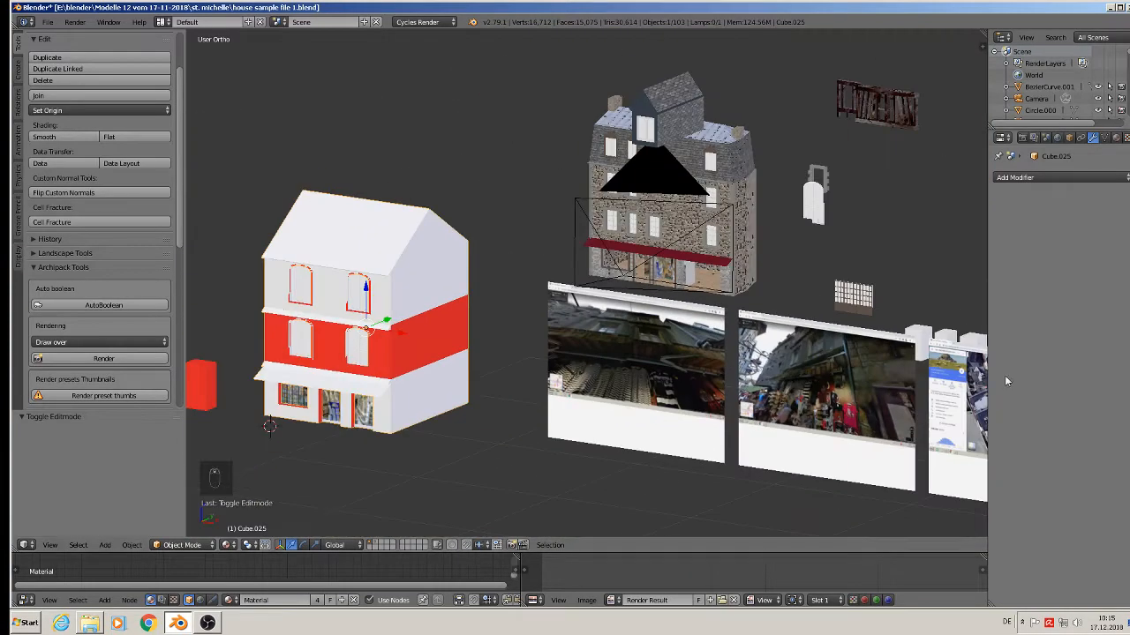
middle_click_drag(769, 314, 371, 207, "shift")
scroll(624, 287, "up", 11)
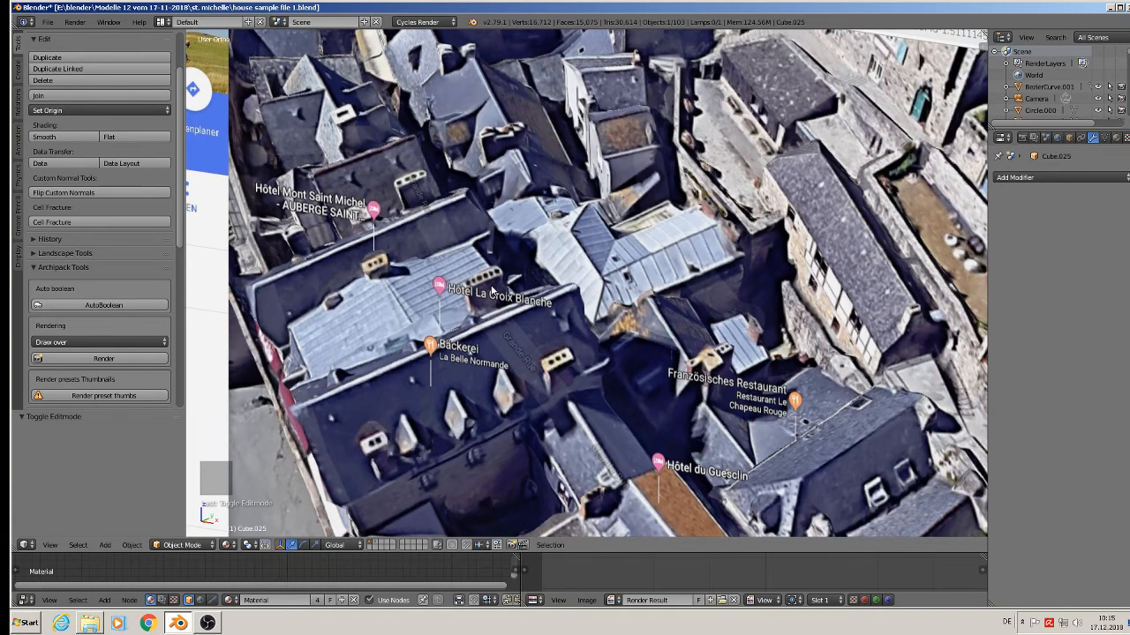
scroll(494, 291, "down", 10)
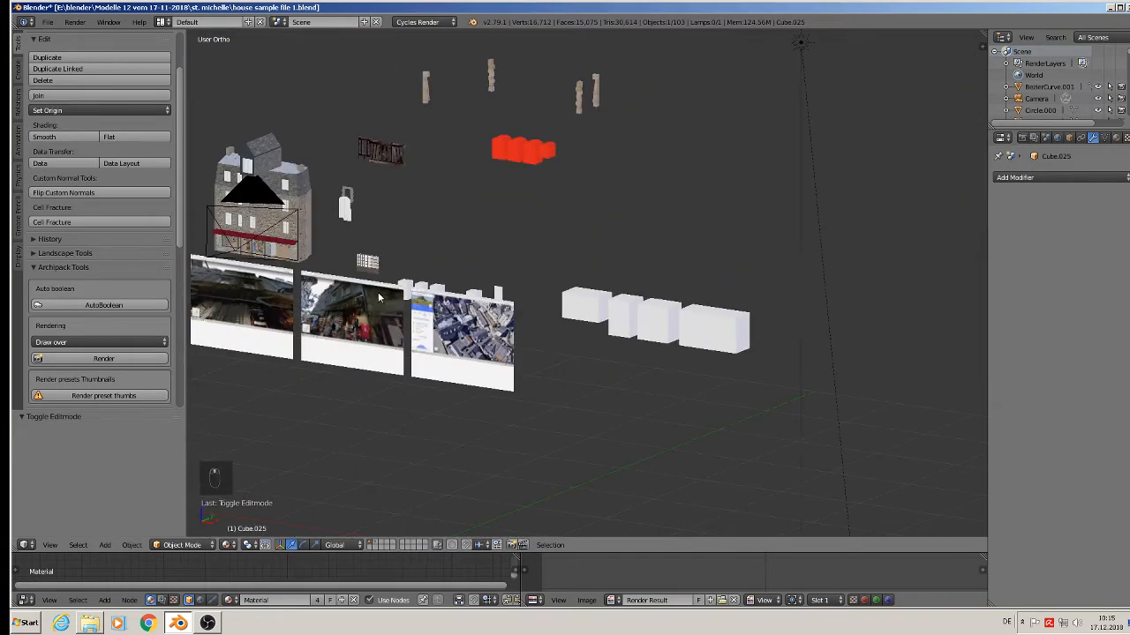
middle_click_drag(378, 298, 879, 367, "shift")
scroll(845, 362, "up", 3)
scroll(766, 361, "down", 2)
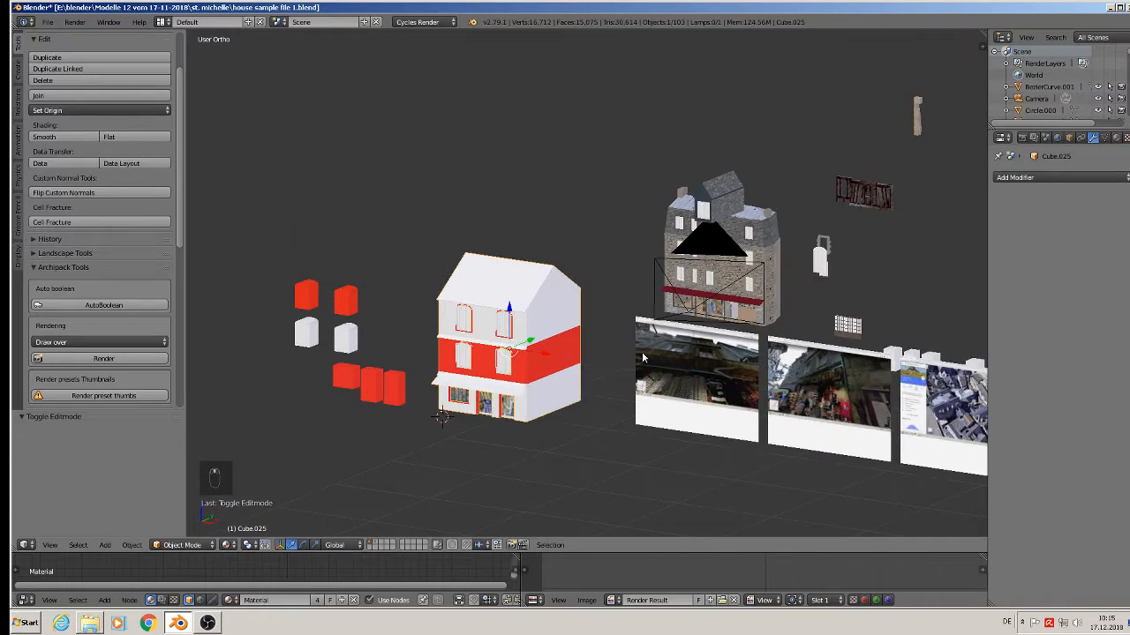
Move the stone building's tiled roof dormer about 3.083 along negative Y towards the white and red house
scroll(643, 357, "up", 2)
right_click(709, 171)
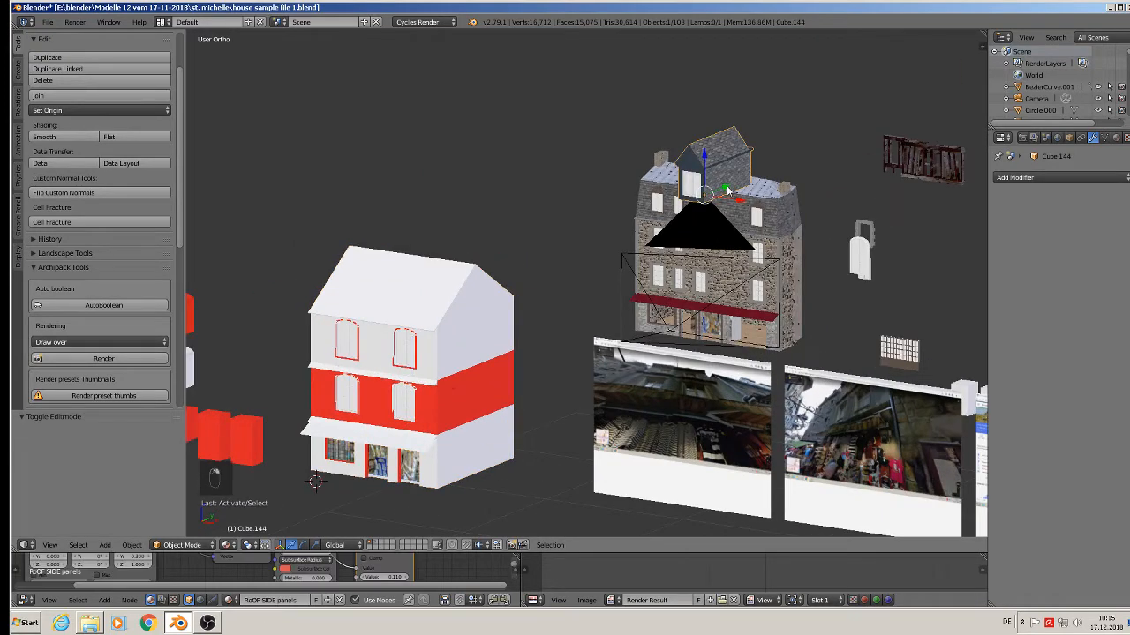
key("g")
key("y")
left_click(484, 305)
scroll(491, 311, "up", 2)
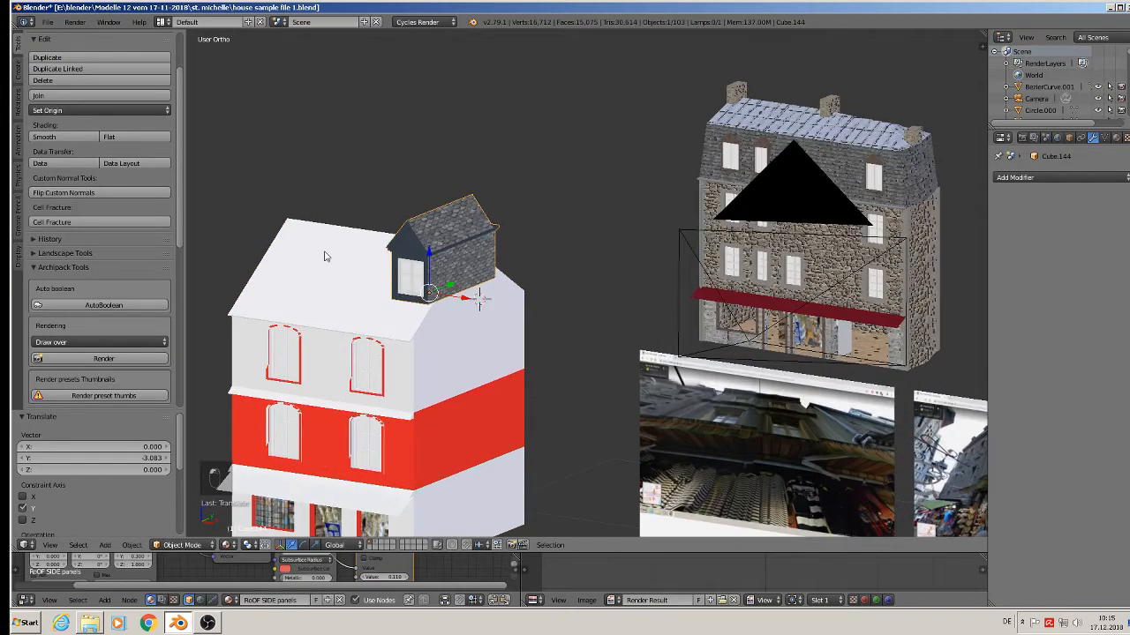
Shift the dormer about 0.702 along negative X and lower it about 0.219 along Z
key("g")
key("x")
left_click(315, 216)
scroll(315, 216, "up", 2)
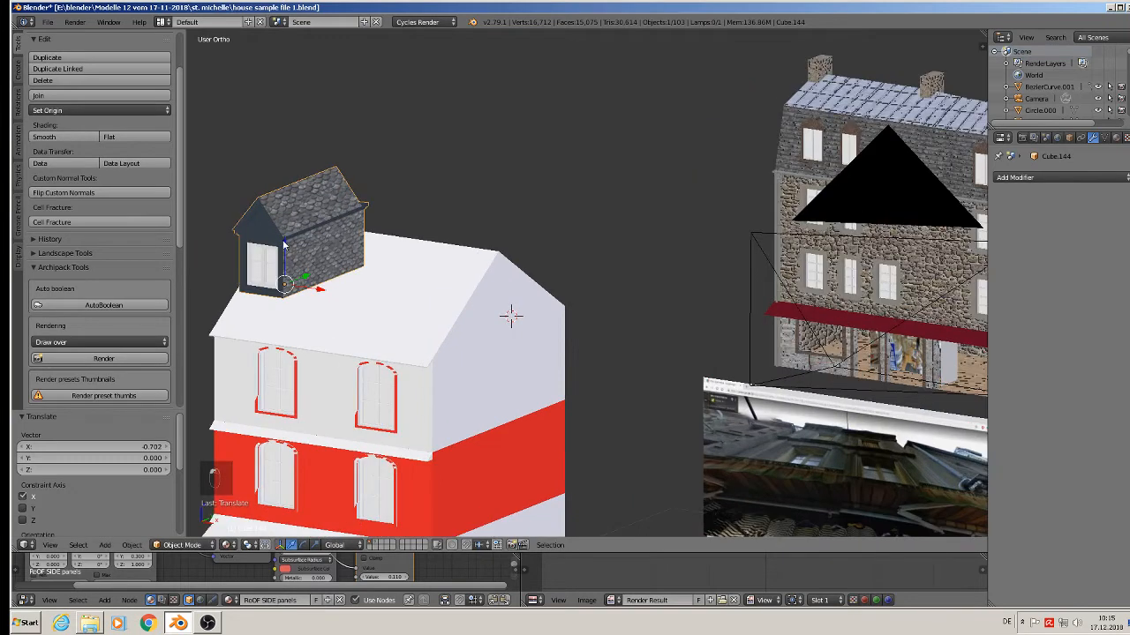
left_click_drag(284, 244, 288, 300)
Duplicate the dormer, move the copy along Y towards the white and red house and lower it to roof height
middle_click_drag(298, 311, 237, 308)
scroll(259, 316, "down", 3)
scroll(326, 357, "down", 4)
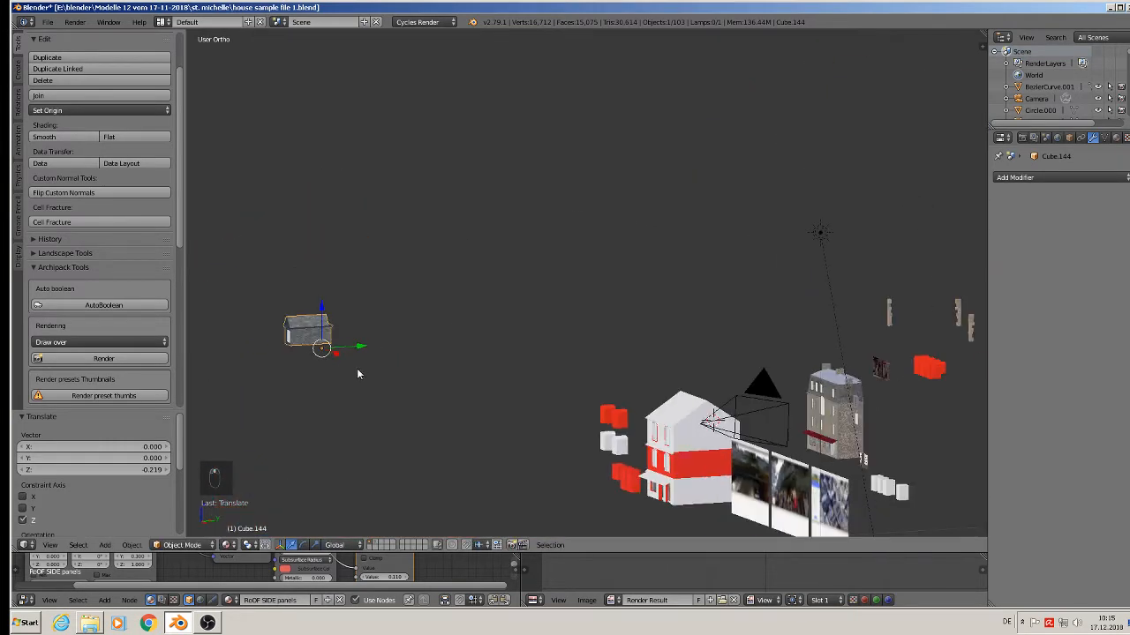
key("shift+d")
key("y")
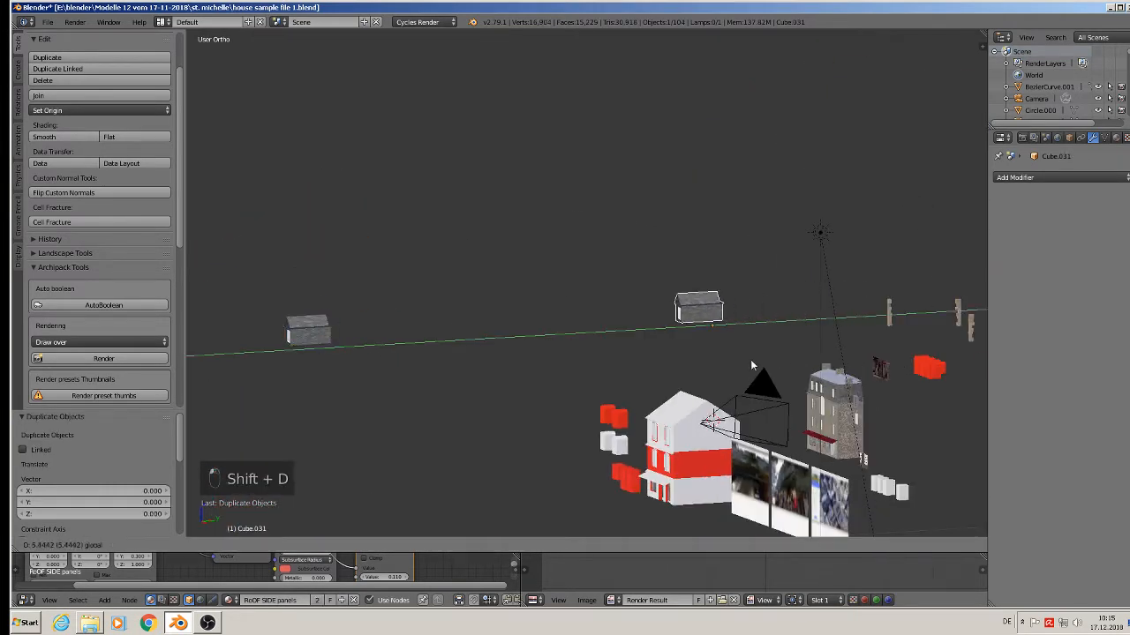
left_click(698, 279)
left_click_drag(709, 285, 707, 411)
Position the dormer copy over the house's roof by moving it about 1.083 along Y and 0.116 along negative X
middle_click_drag(662, 425, 769, 468)
left_click_drag(732, 453, 456, 339)
scroll(401, 406, "up", 3)
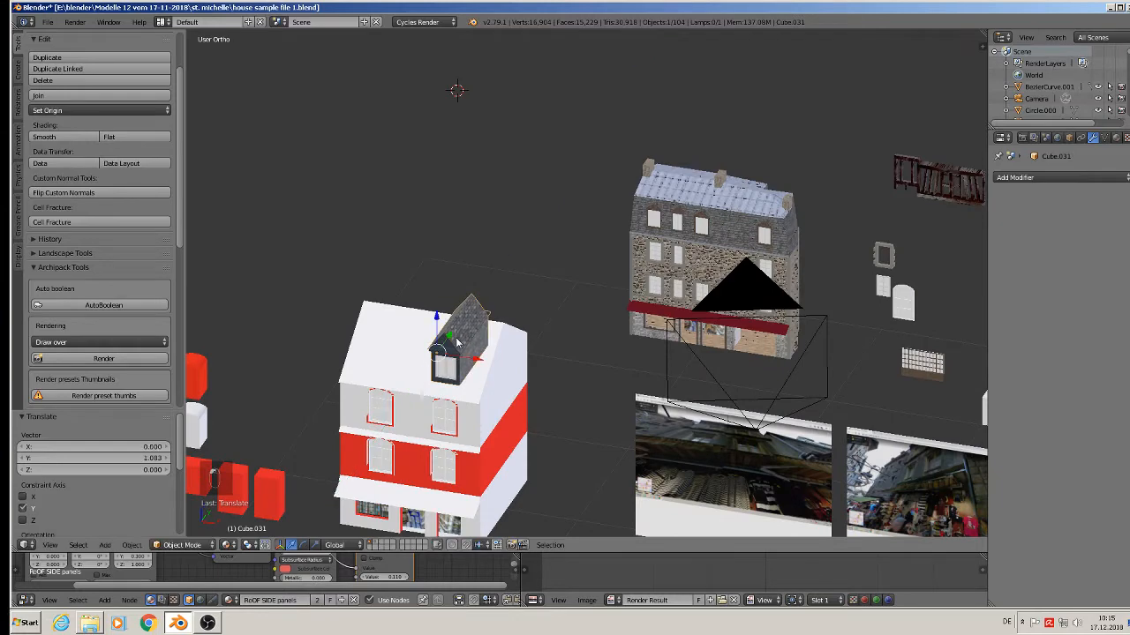
scroll(456, 339, "up", 4)
left_click_drag(458, 383, 447, 379)
middle_click_drag(448, 380, 357, 353)
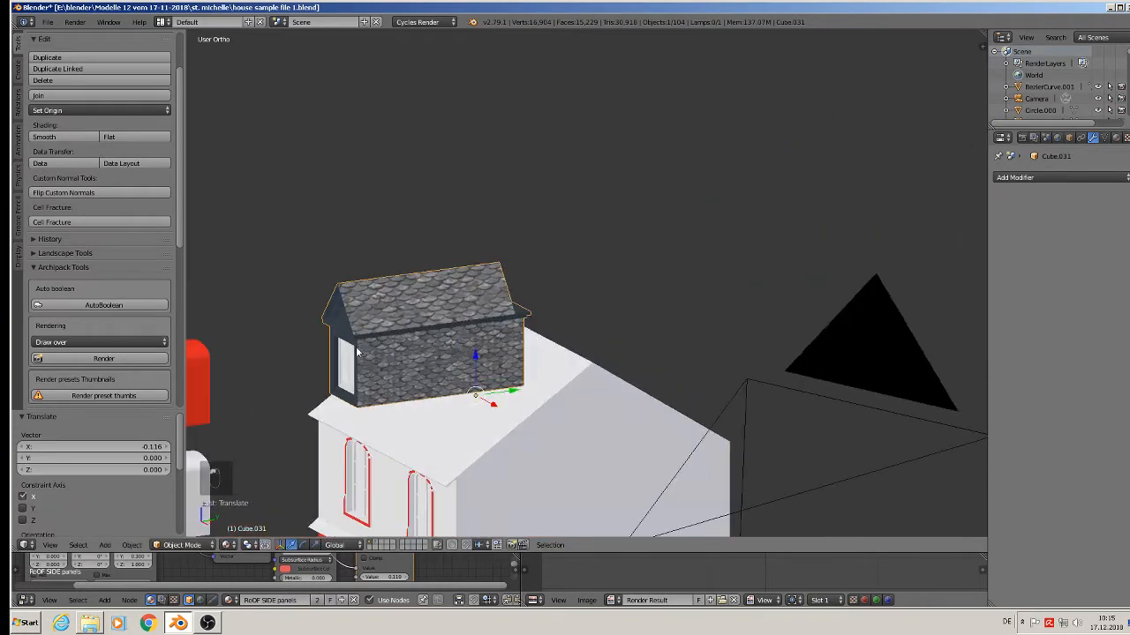
Scale down the dormer copy and set it into the front roof slope, shifting it about 0.149 along negative Y
left_click_drag(473, 357, 533, 448)
key("s")
left_click(607, 464)
mouse_move(533, 448)
middle_mouse_down()
mouse_move(634, 465)
mouse_move(541, 448)
middle_mouse_up()
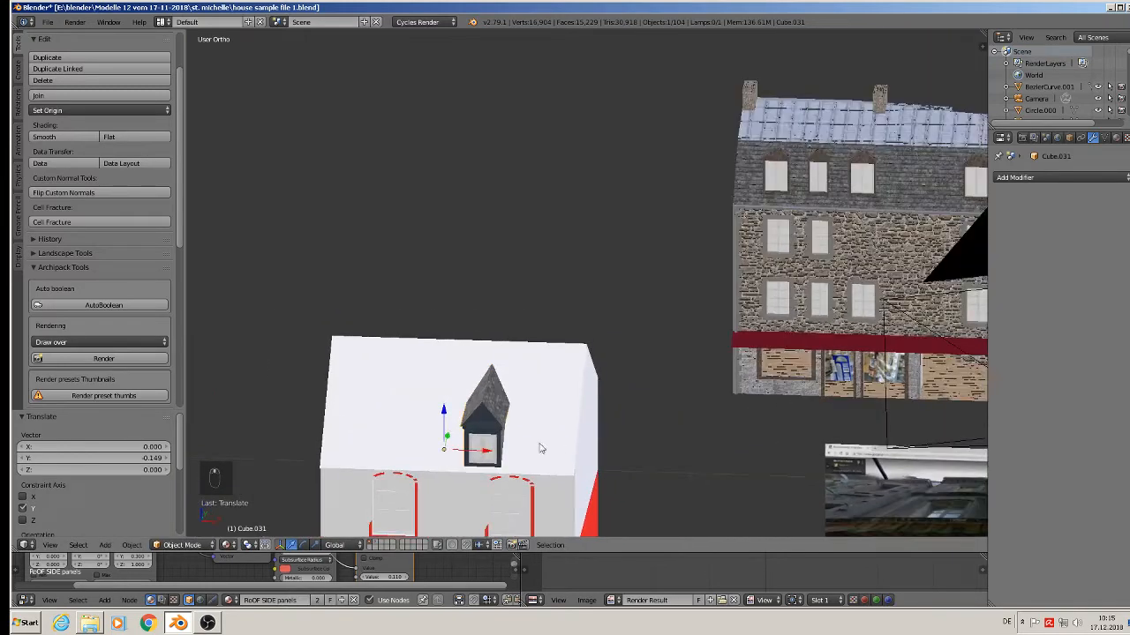
Move the small dormer about 0.310 along negative X so it sits above the left column of windows
left_click_drag(483, 453, 418, 452)
scroll(418, 452, "down", 2)
middle_click_drag(486, 407, 442, 341)
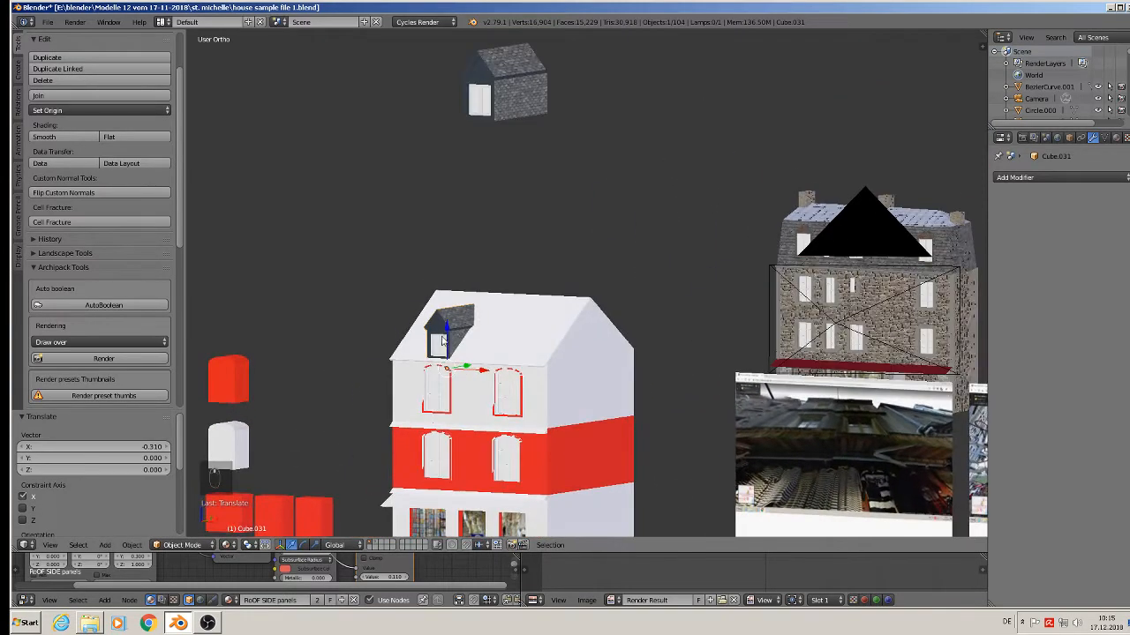
Select the small dormer's whole mesh in Edit Mode and save the file
middle_click_drag(591, 422, 572, 338, "shift")
key("Tab")
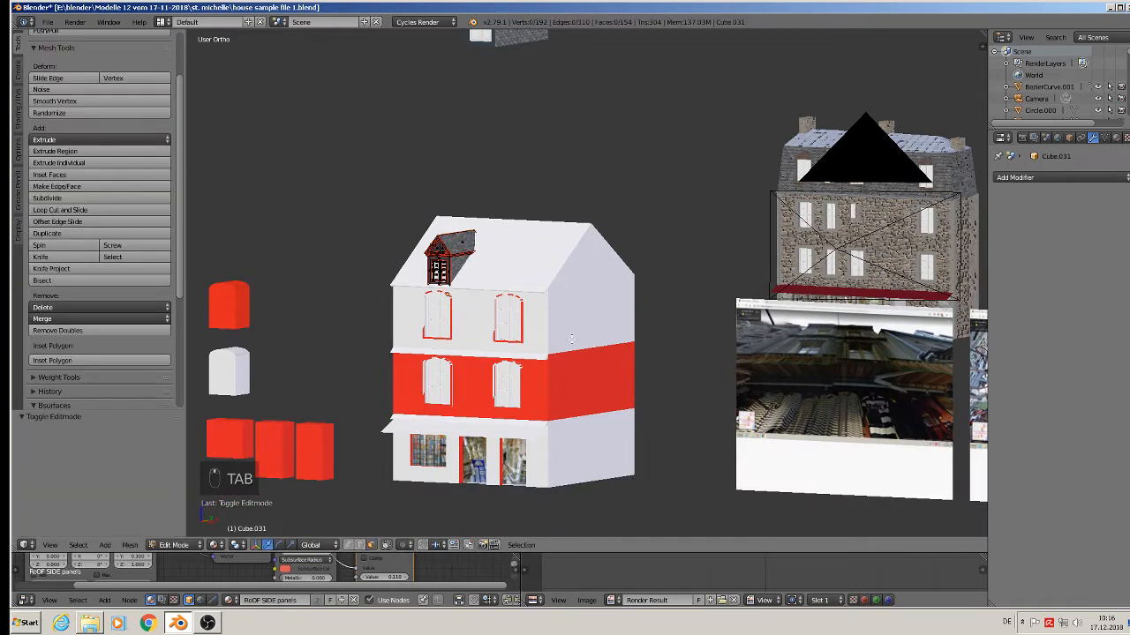
key("a")
key("a")
left_click(48, 21)
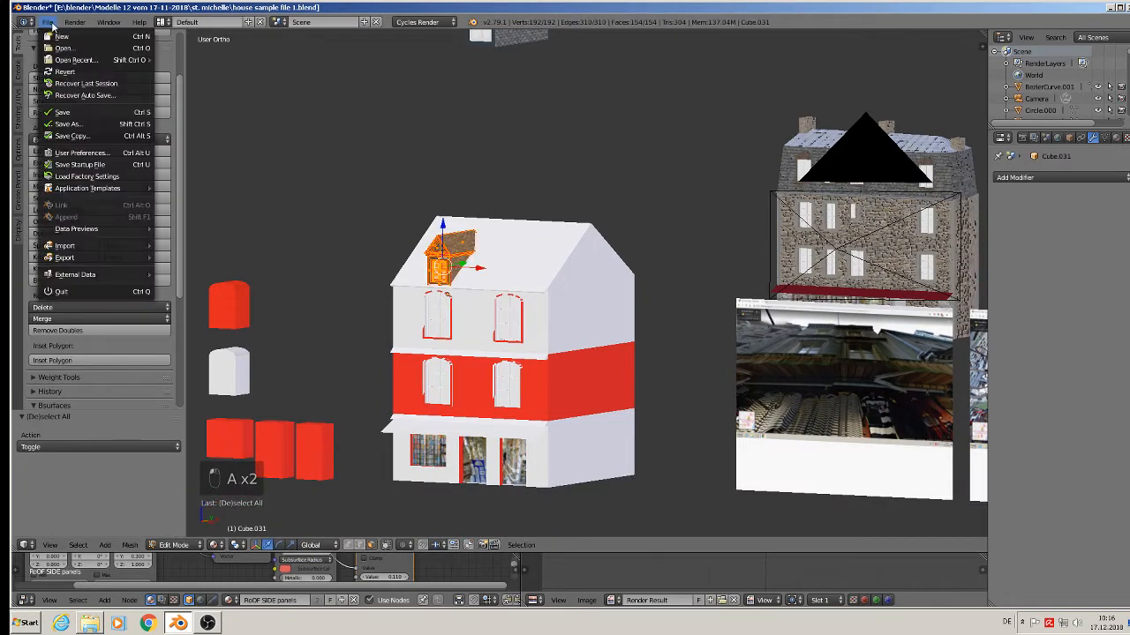
left_click(95, 112)
Examine the street-view reference photos and the aerial map of Mont Saint-Michel again against the modelled house
scroll(668, 321, "down", 3)
middle_click_drag(641, 295, 585, 267, "shift")
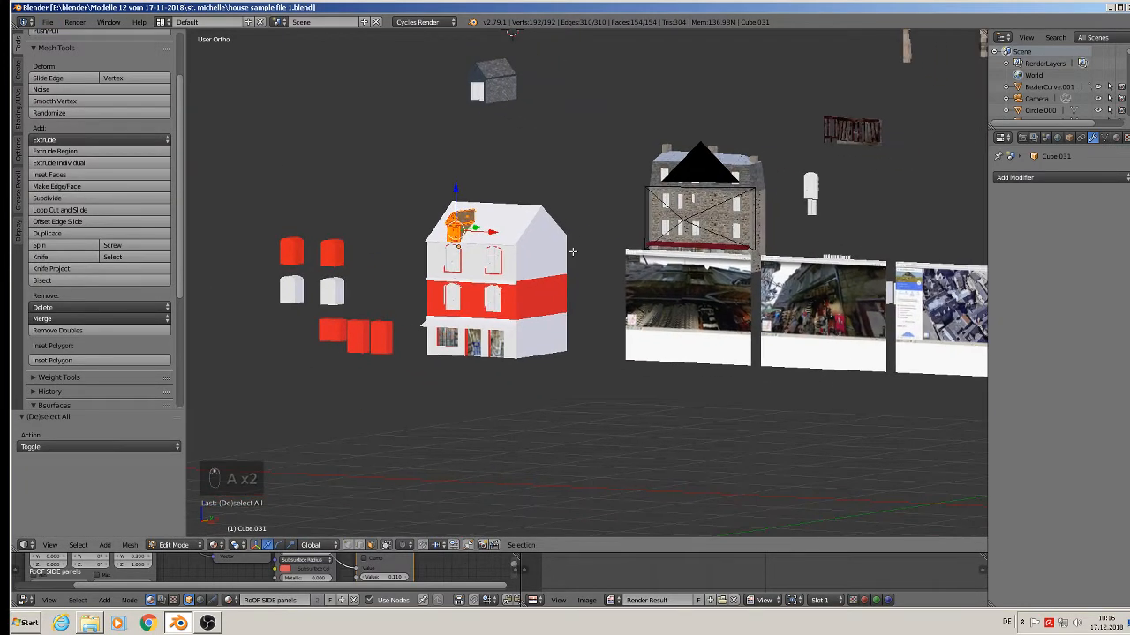
scroll(781, 290, "up", 3)
middle_click_drag(865, 349, 467, 294, "shift")
scroll(776, 280, "up", 7)
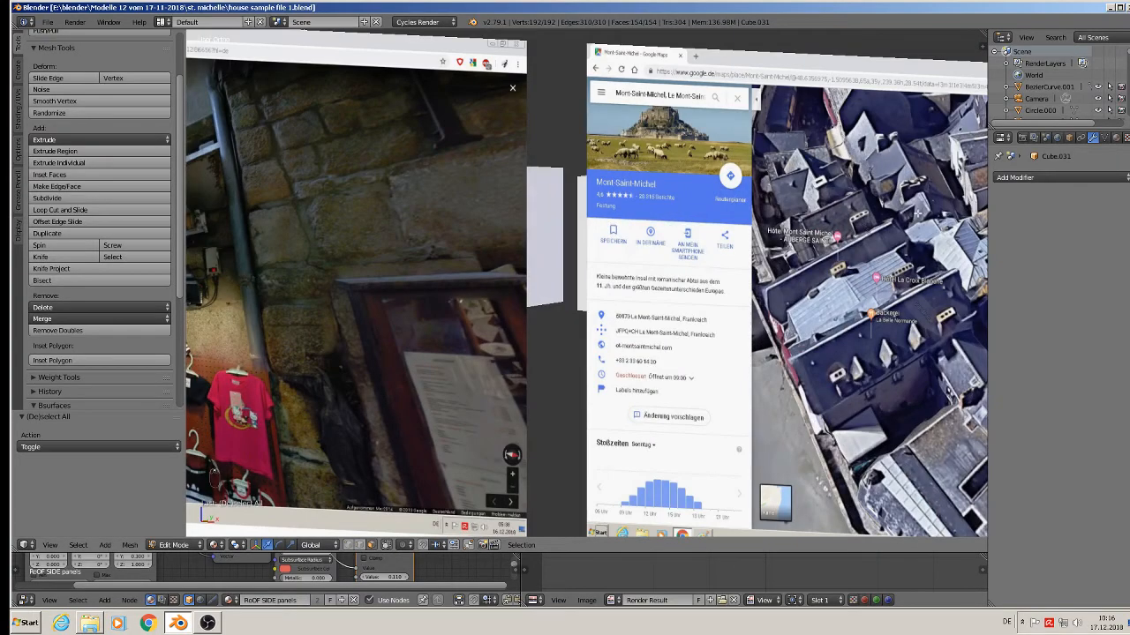
scroll(488, 347, "down", 3)
scroll(292, 333, "down", 2)
middle_click_drag(292, 332, 987, 326, "shift")
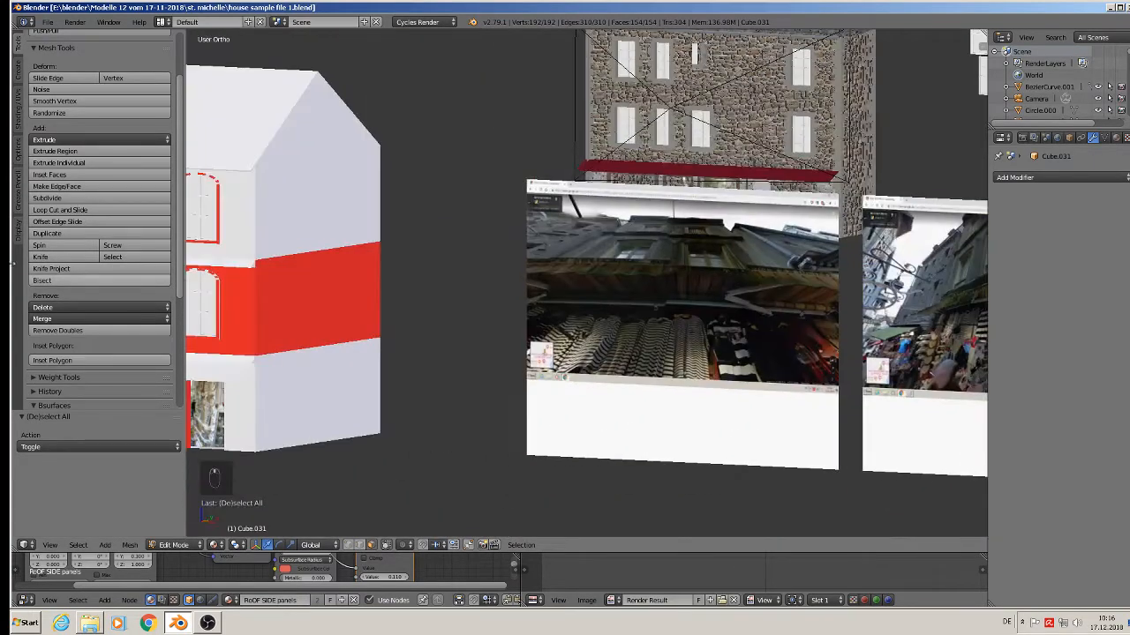
middle_click_drag(308, 269, 628, 262, "shift")
Select the faces of the house's front roof slope and unwrap them with Project From View from the front
key("Tab")
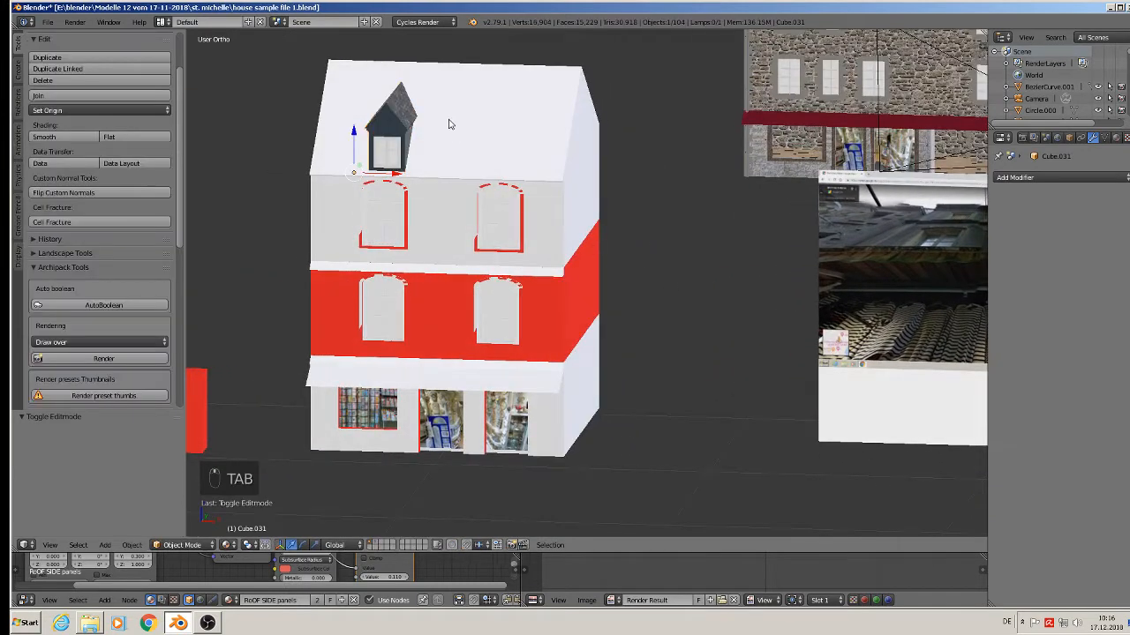
right_click(451, 125)
key("Tab")
middle_click_drag(507, 144, 436, 112)
right_click(437, 113)
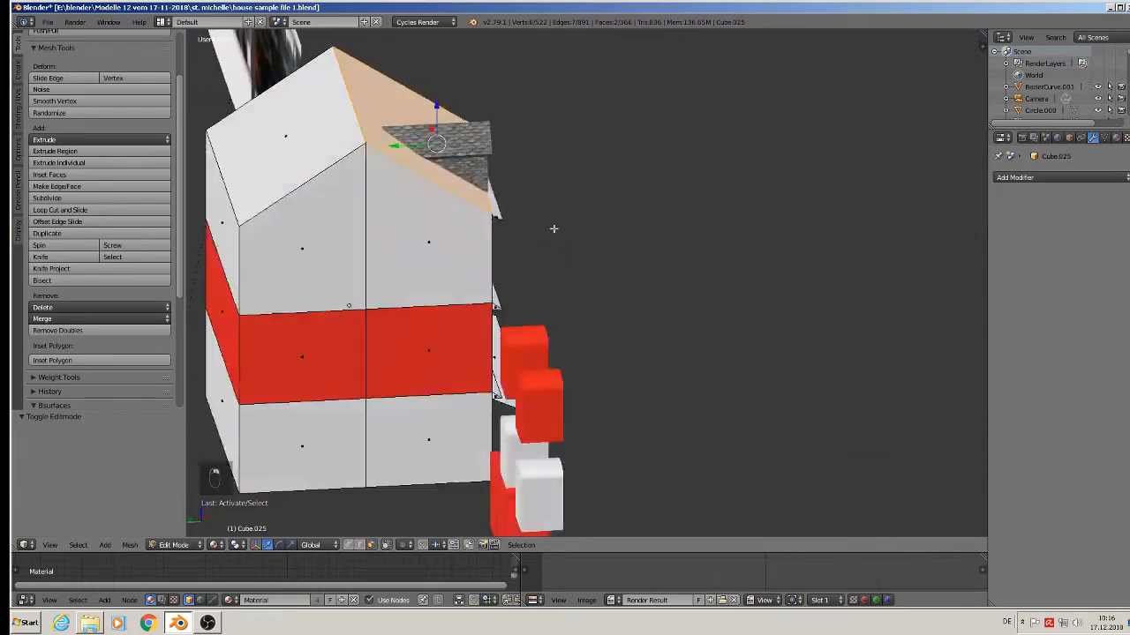
middle_click_drag(432, 176, 533, 193)
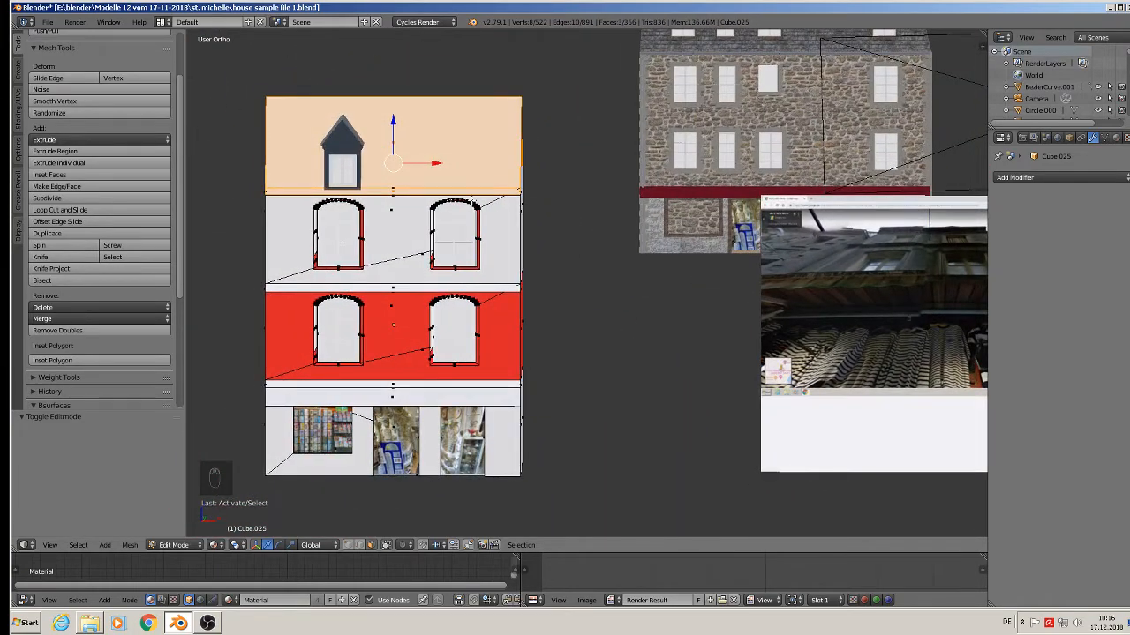
key("u")
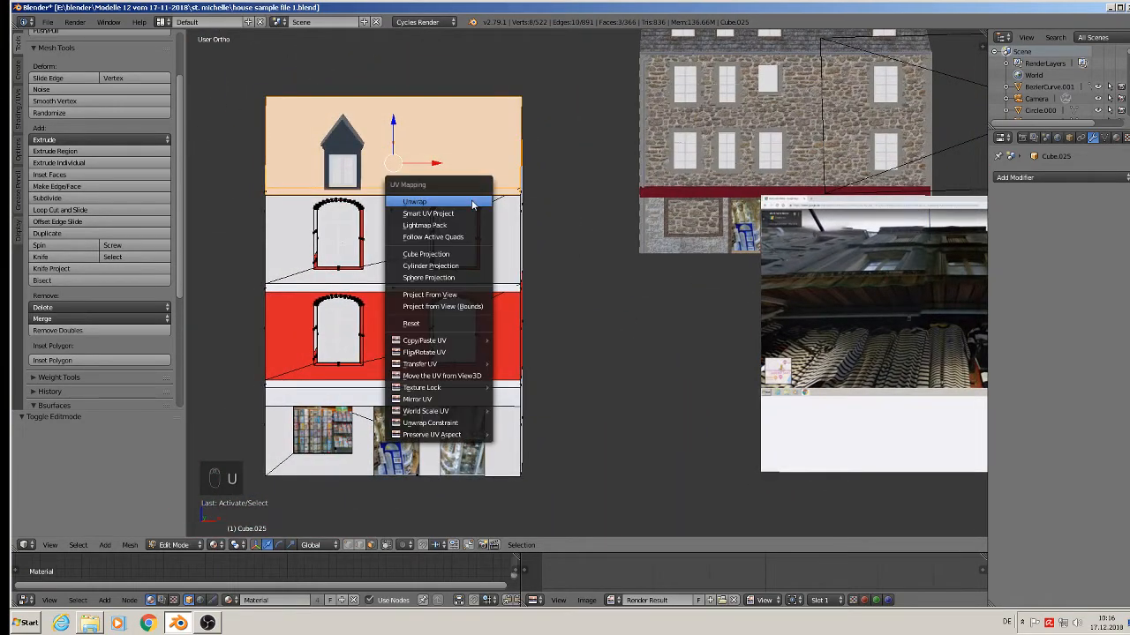
left_click(435, 295)
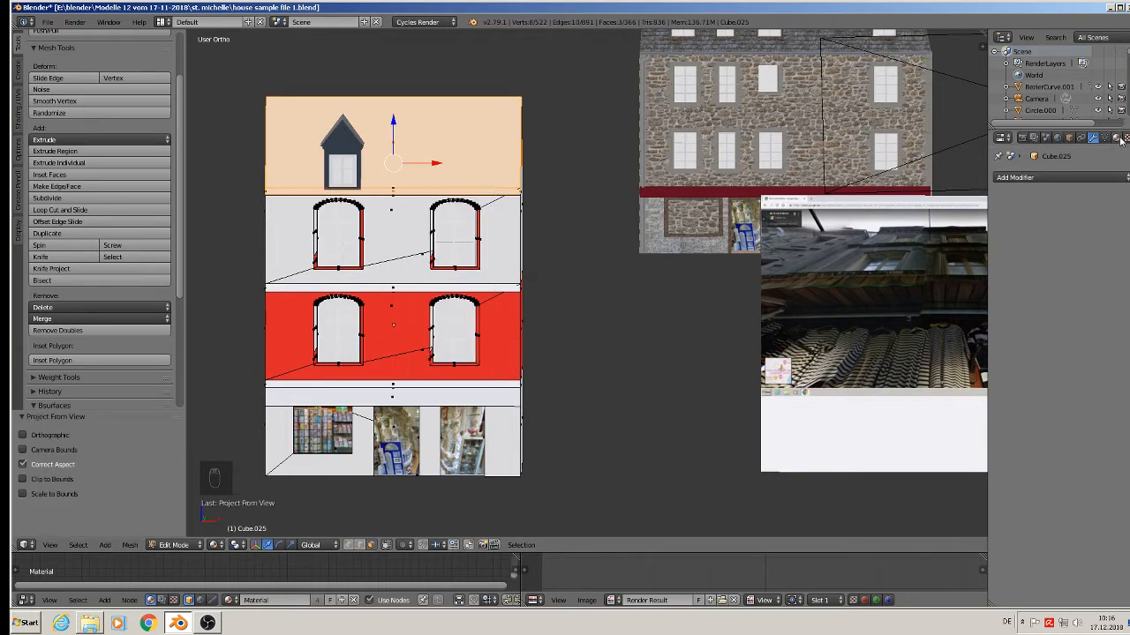
Add a material slot with the rofftiles 2 material and assign it to the selected front roof slope faces
left_click(1116, 138)
left_click(1116, 179)
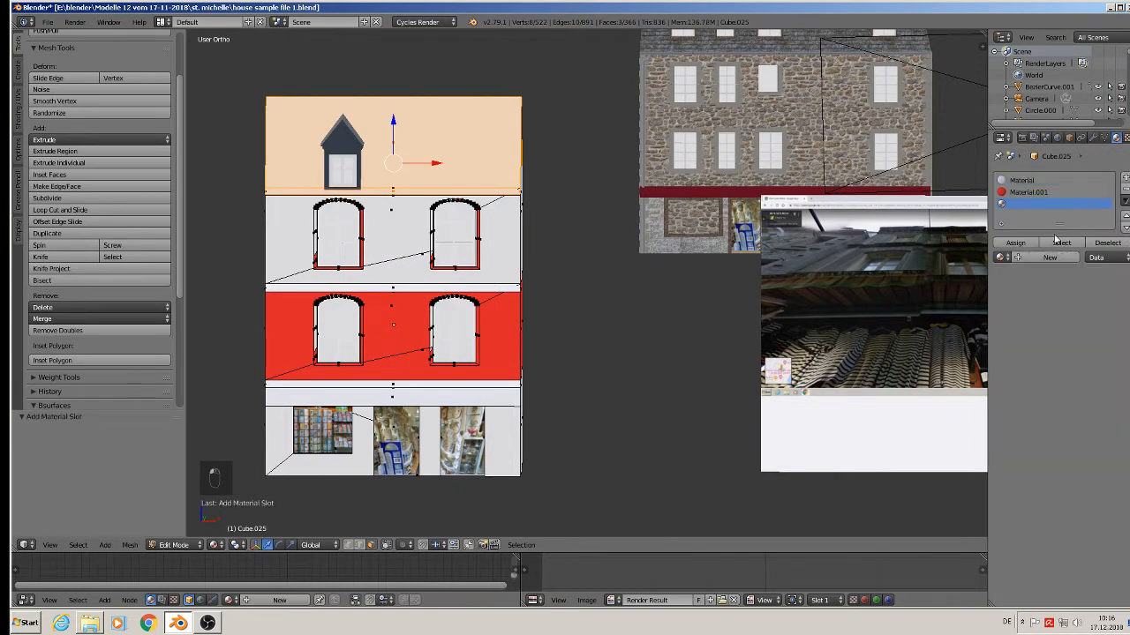
left_click(1001, 258)
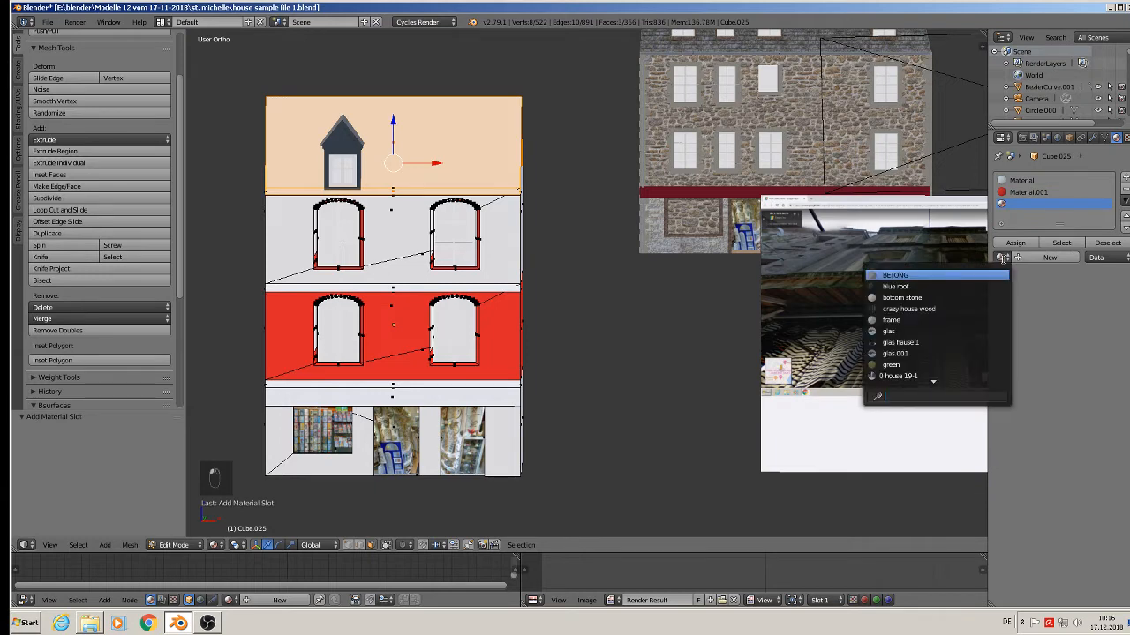
type("ro")
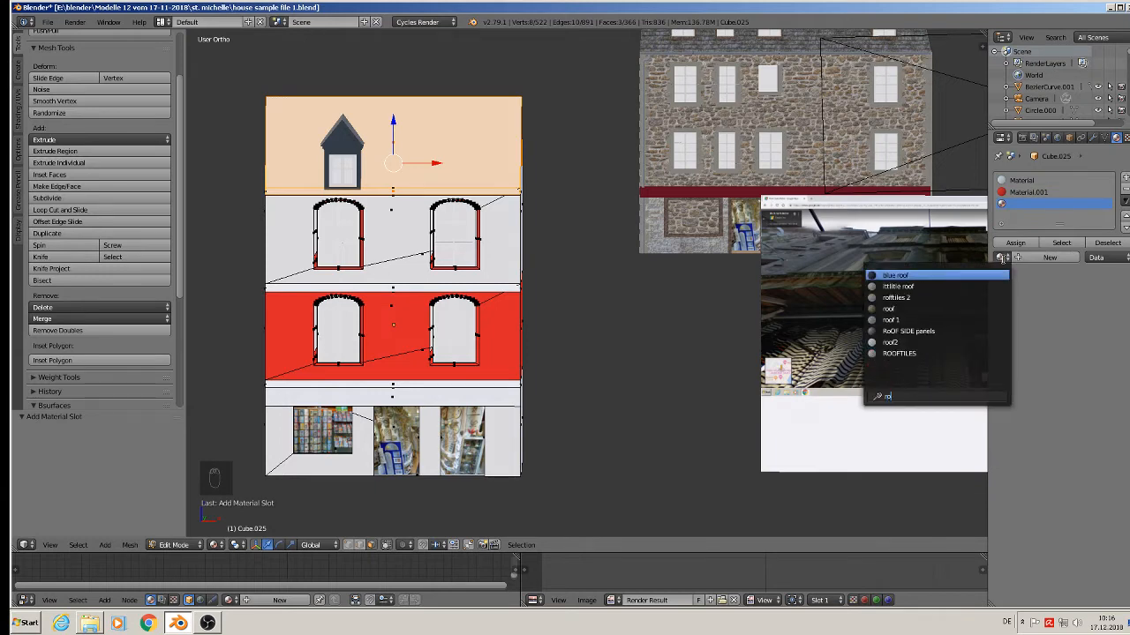
left_click(967, 300)
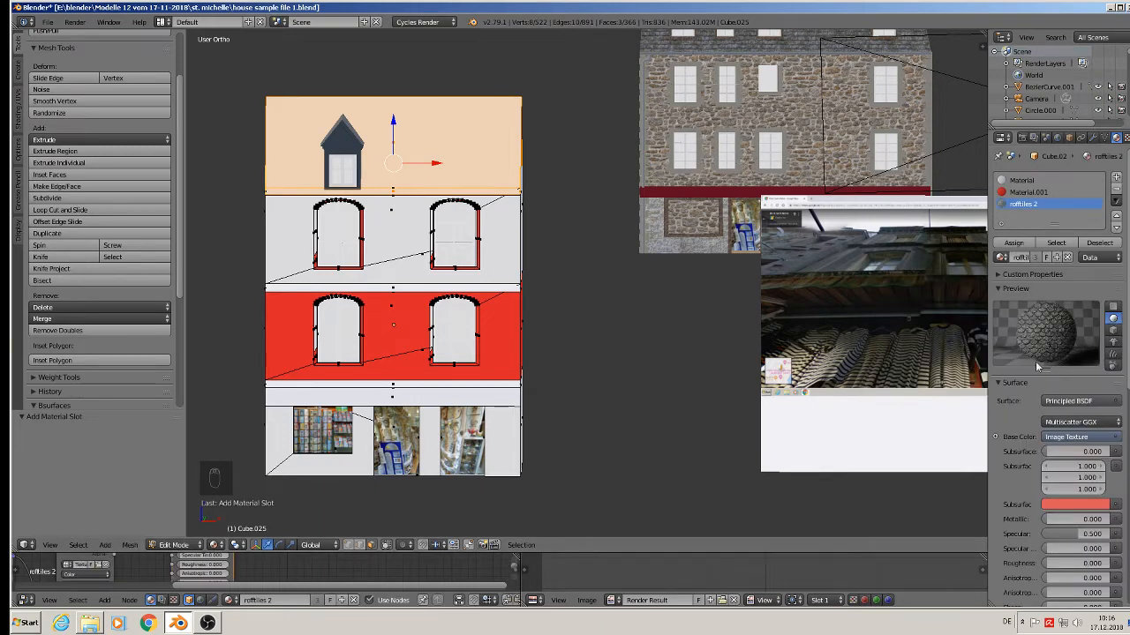
left_click(1020, 245)
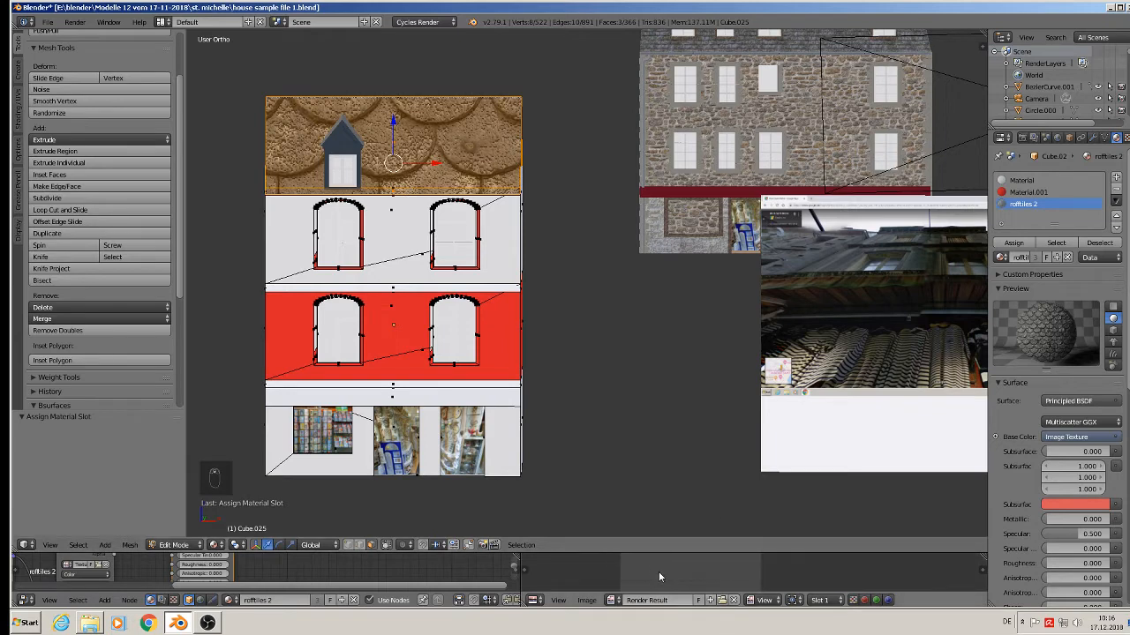
Scale the roof slope's UVs up about 9 times so the tiles become smaller, and return to Object Mode
left_click(733, 600)
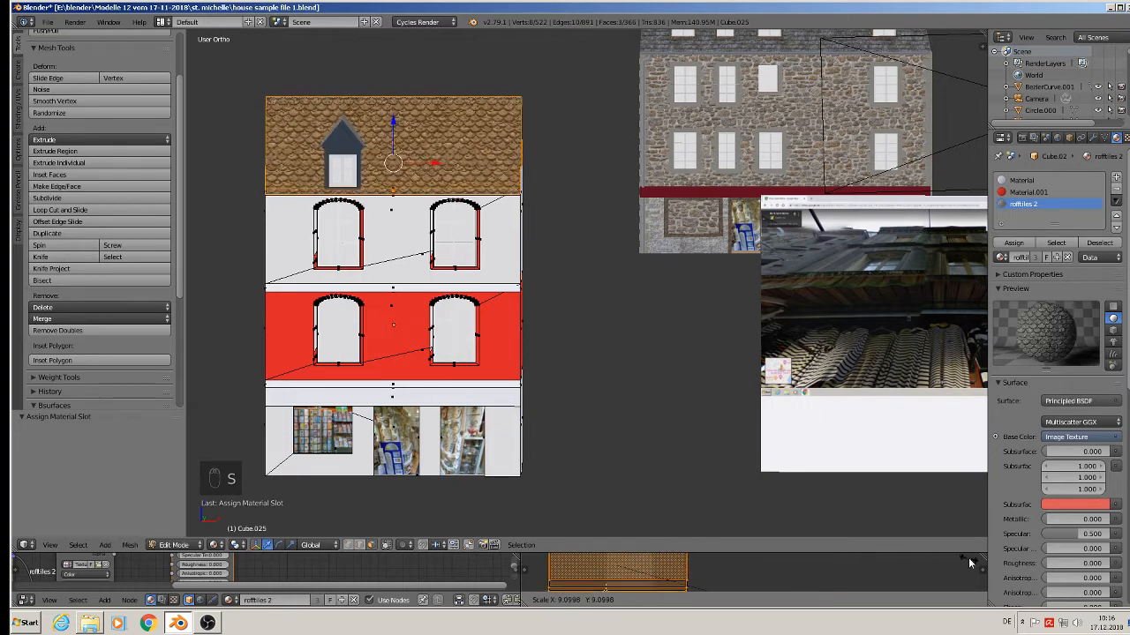
left_click(532, 570)
middle_click_drag(404, 222, 424, 256)
key("a")
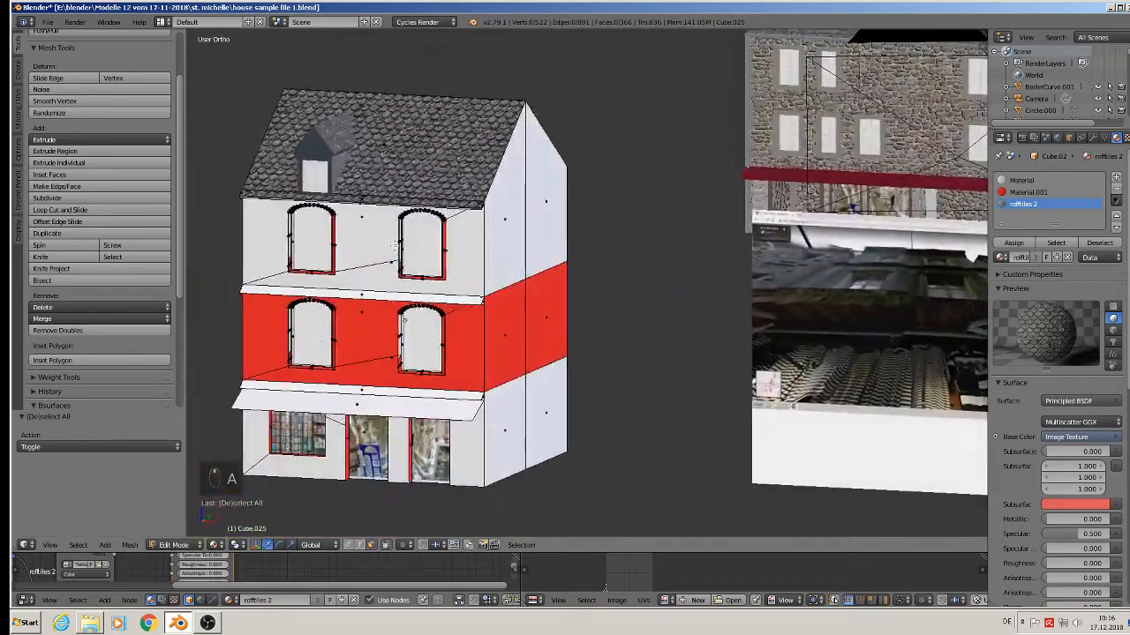
key("Tab")
scroll(423, 256, "down", 1)
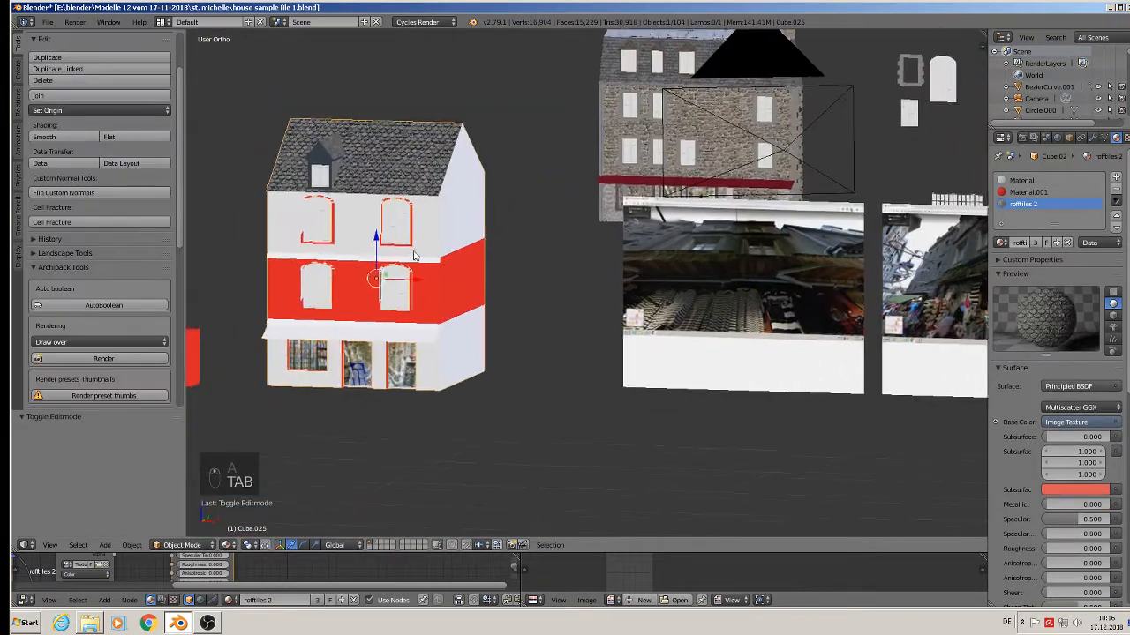
Examine the street-view reference photo for the facade's wall surface, window surrounds and awning edge
scroll(671, 283, "up", 5)
scroll(720, 232, "up", 1)
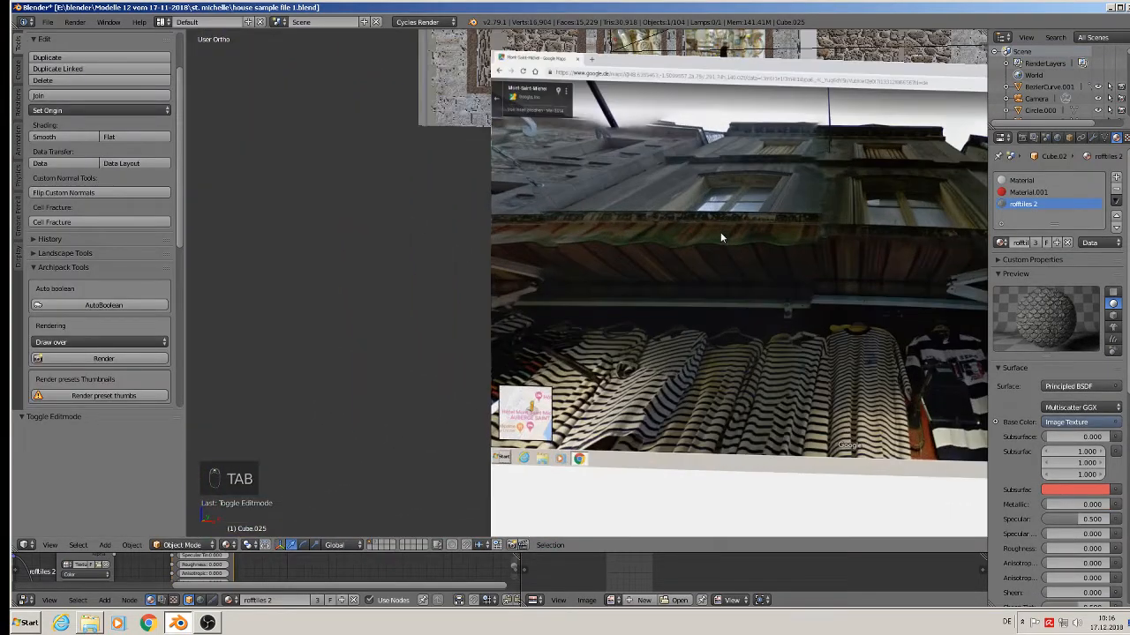
scroll(807, 195, "up", 4)
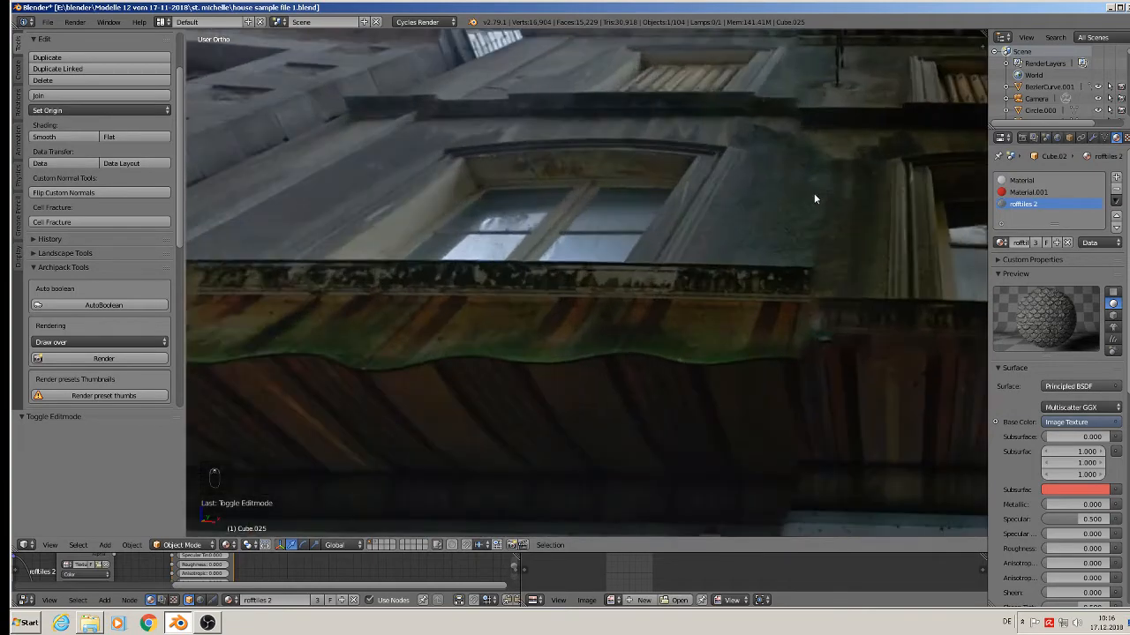
scroll(765, 226, "down", 3)
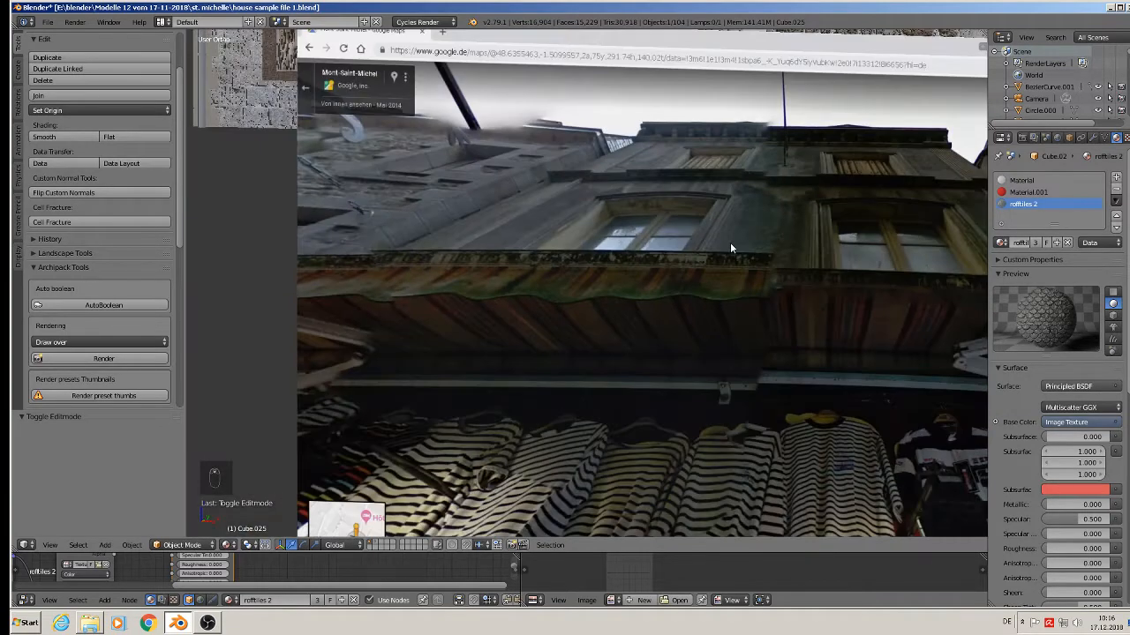
scroll(729, 242, "down", 8)
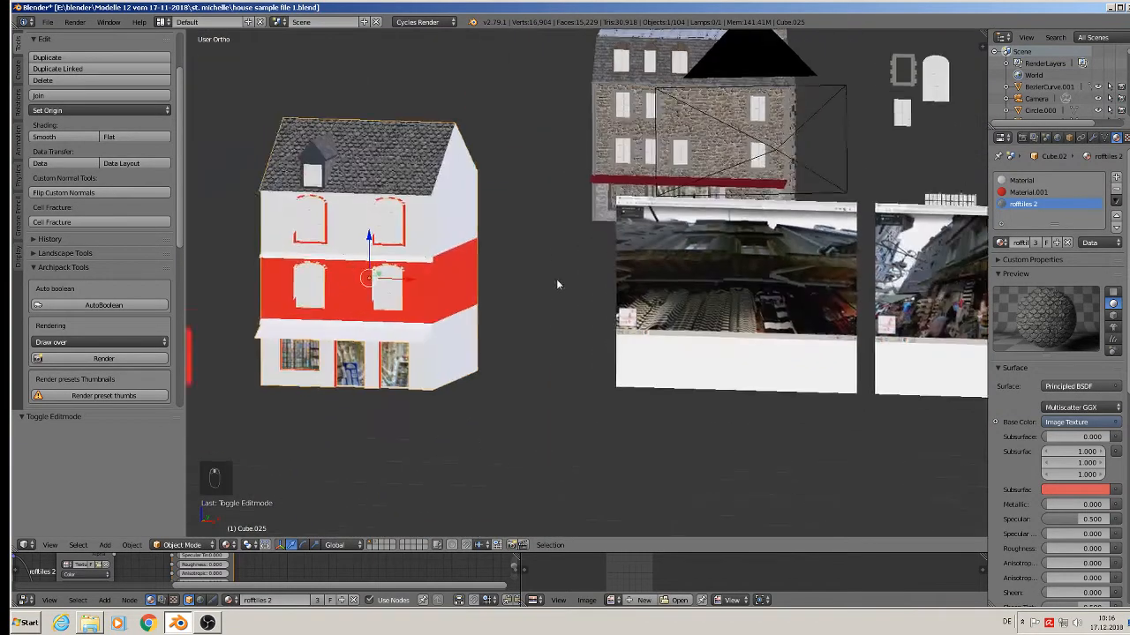
mouse_move(546, 222)
middle_mouse_down()
mouse_move(571, 212)
mouse_move(562, 209)
middle_mouse_up()
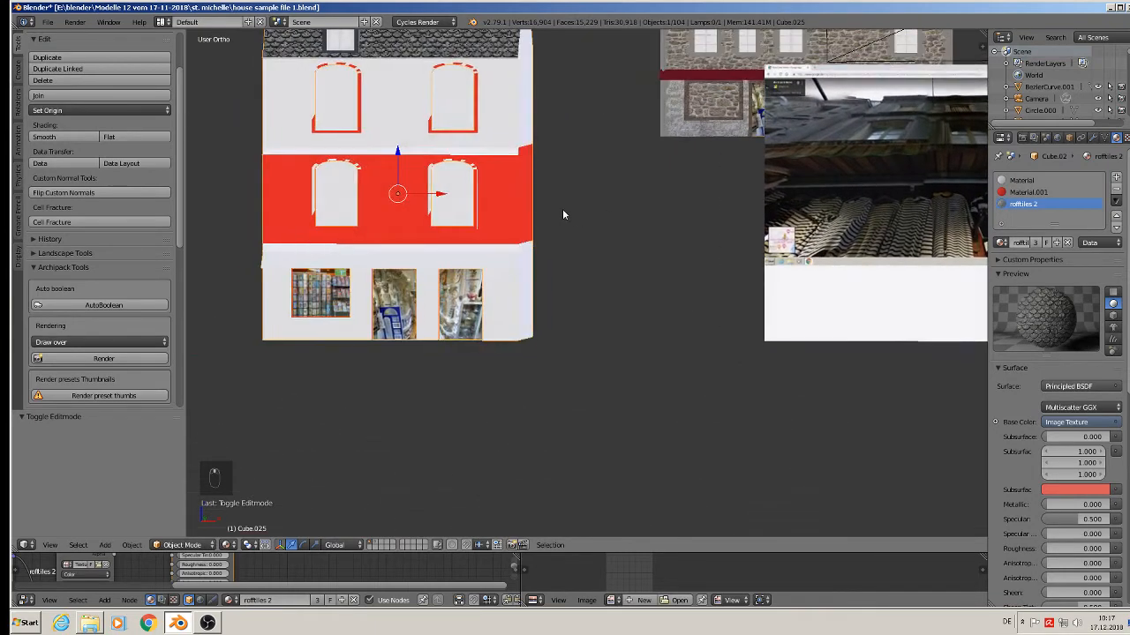
Select the front facade's wall faces on all three floors in Edit Mode, including the strip above the awning but not the awning
key("Tab")
right_click(394, 104)
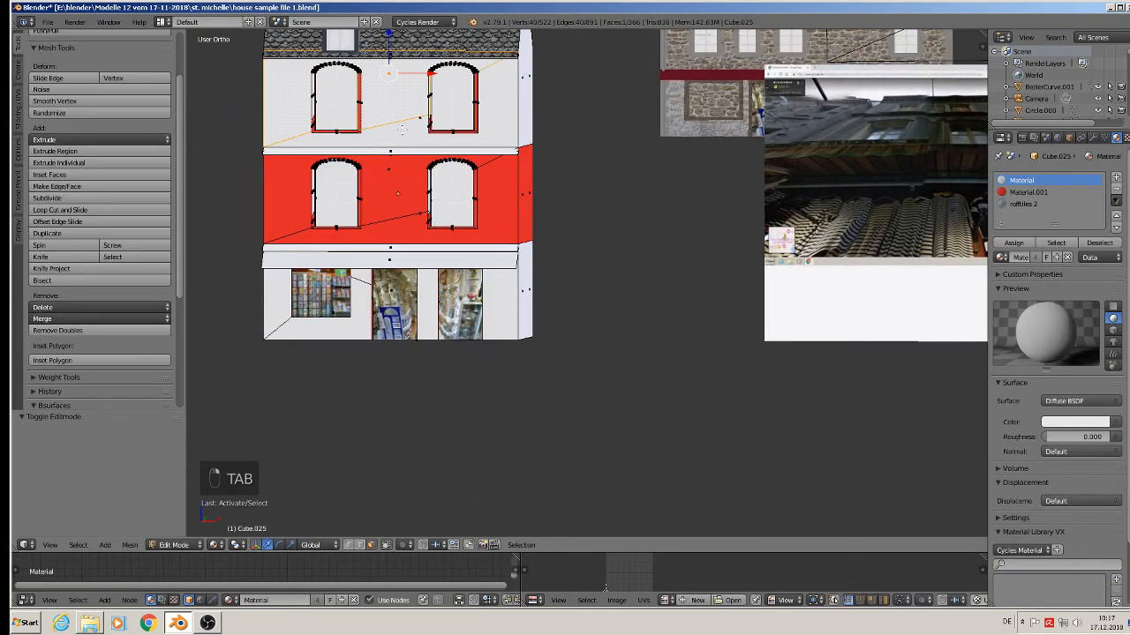
right_click(401, 133, "shift")
right_click(388, 175, "shift")
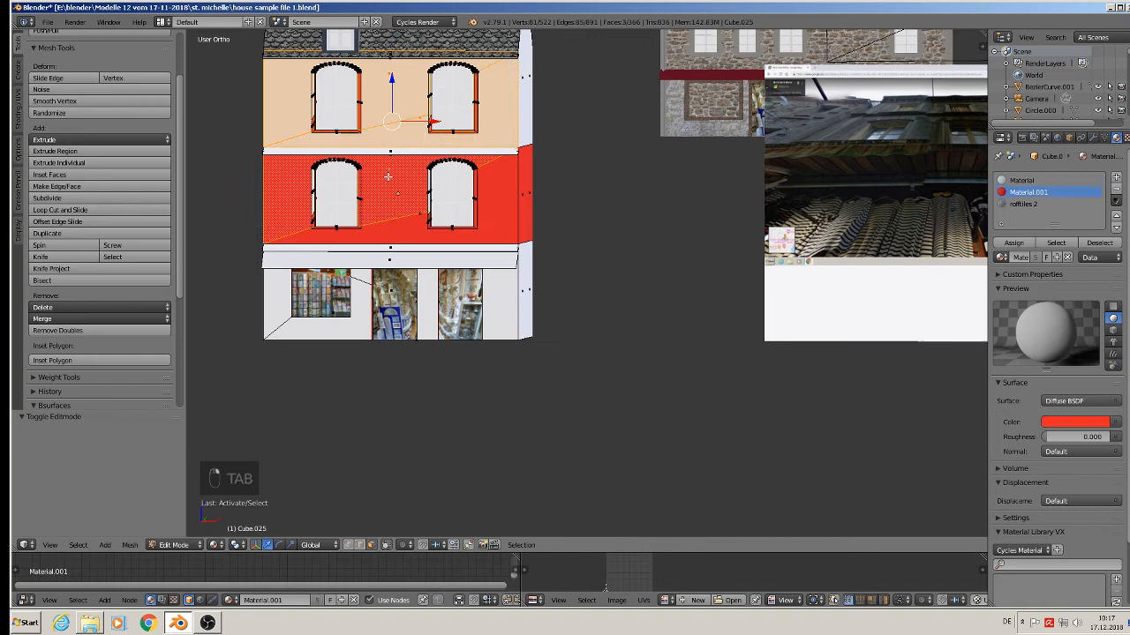
right_click(400, 232, "shift")
middle_click_drag(391, 262, 398, 247)
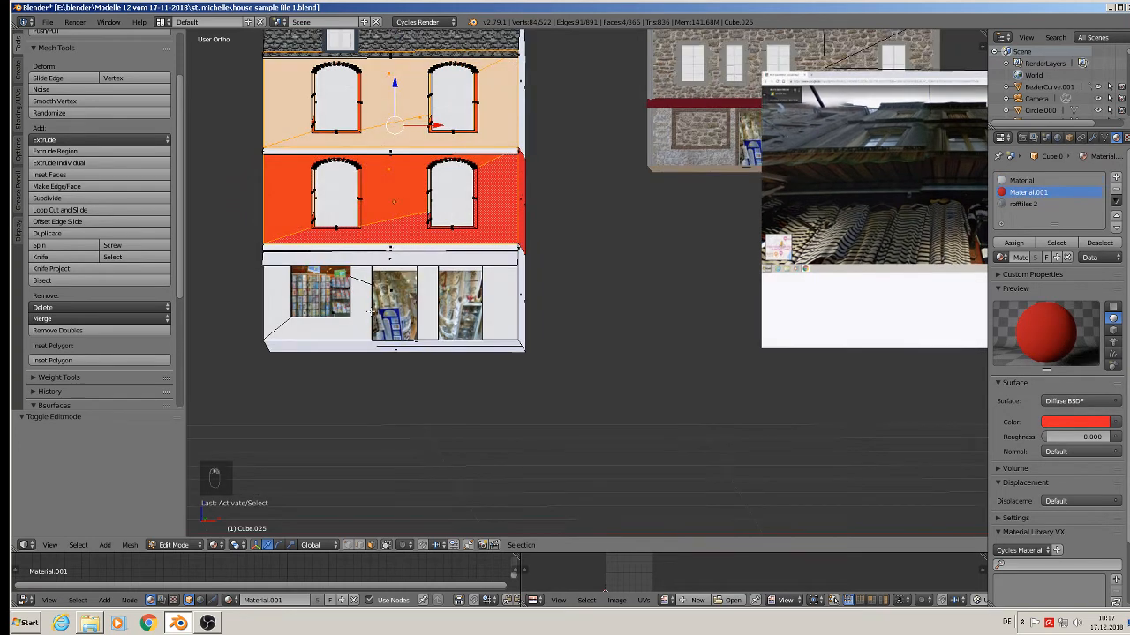
right_click(347, 335, "shift")
right_click(273, 295, "shift")
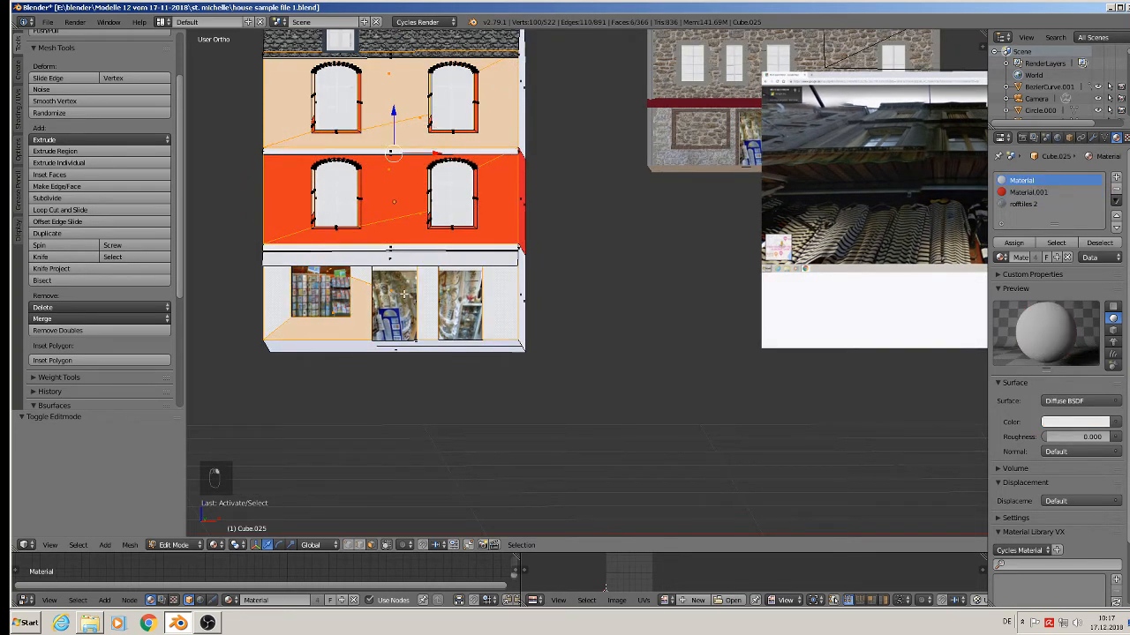
right_click(436, 290, "shift")
right_click(425, 284, "shift")
right_click(371, 272, "shift")
right_click(363, 270, "shift")
right_click(371, 250, "shift")
middle_click_drag(402, 249, 382, 292)
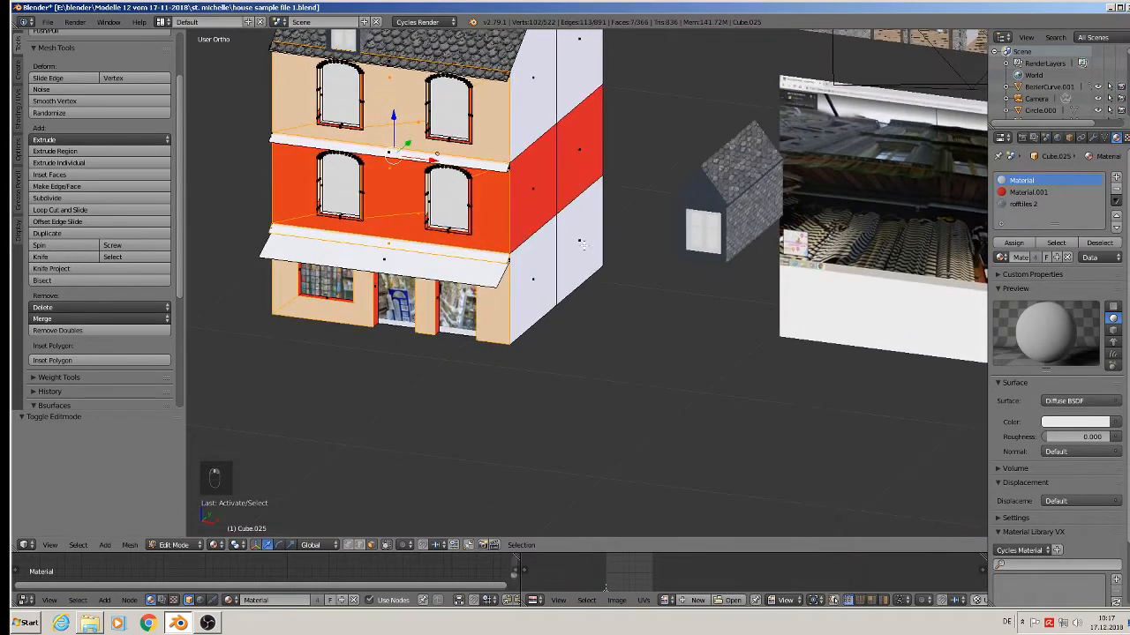
Add the three rear wall faces to the selection and unwrap everything with Project From View from the front
middle_click_drag(622, 216, 412, 226)
right_click(454, 223, "shift")
right_click(499, 289, "shift")
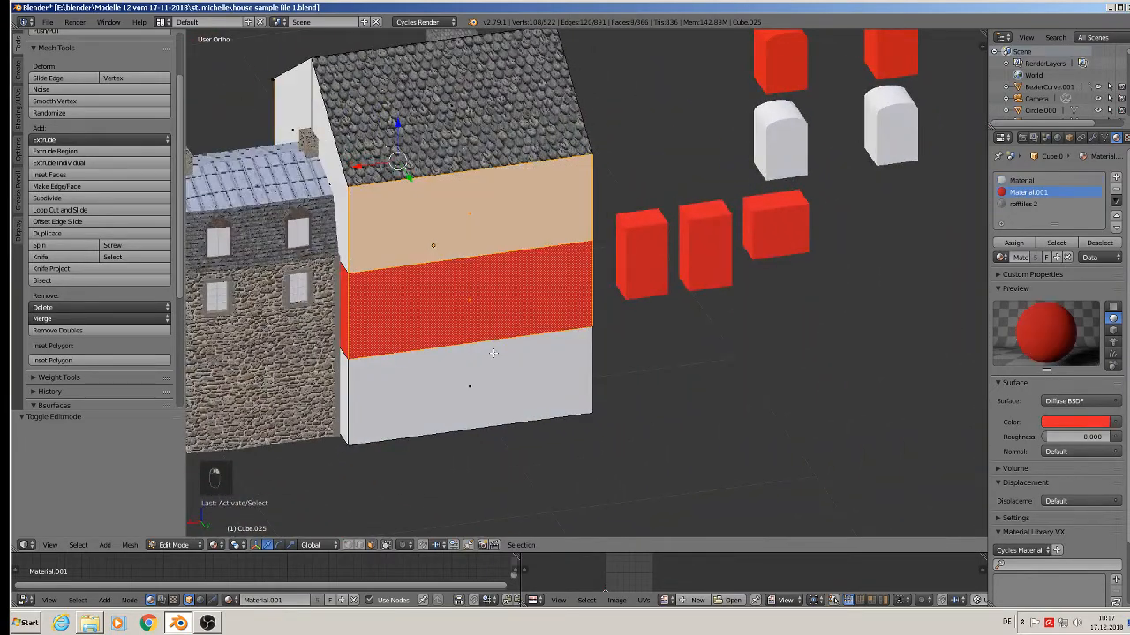
right_click(441, 374, "shift")
middle_click_drag(441, 374, 653, 326)
key("u")
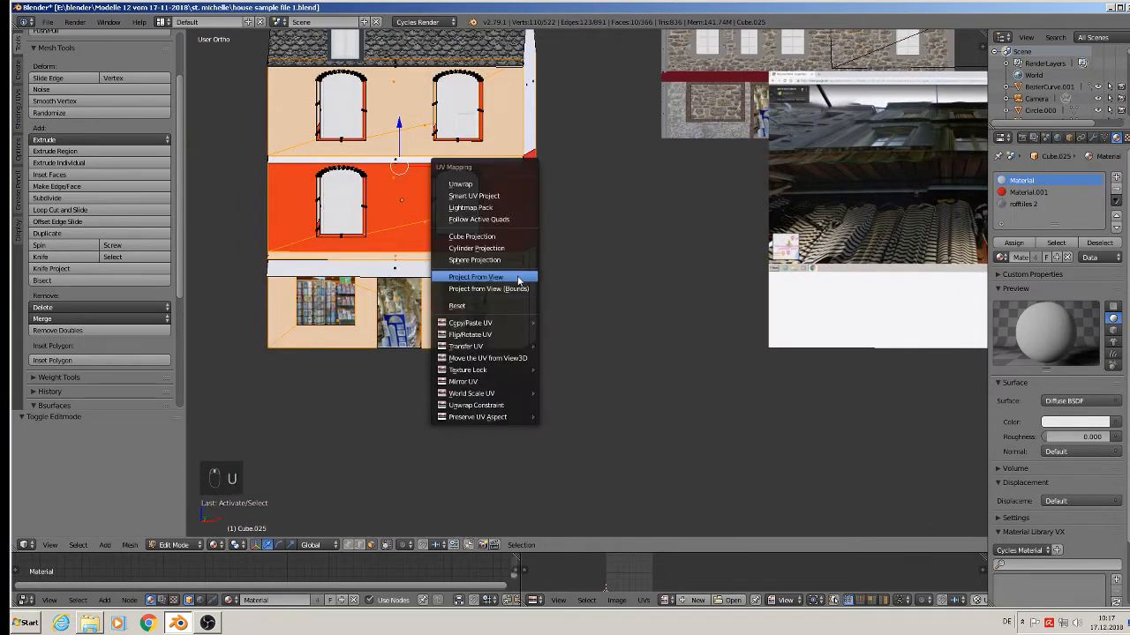
left_click(517, 279)
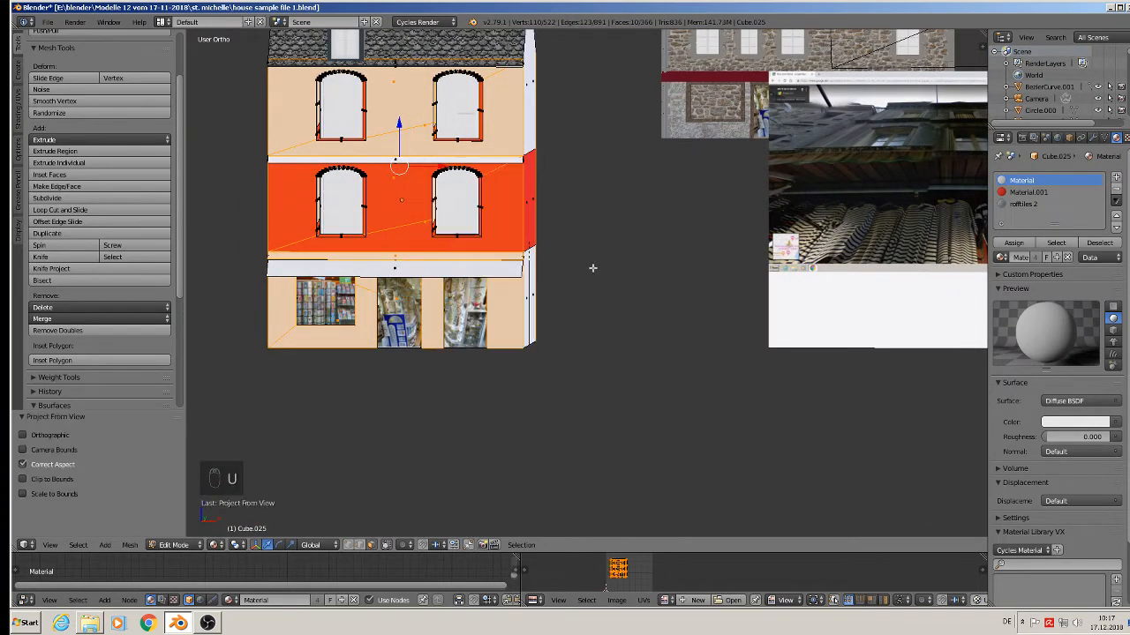
Add a material slot with the puty zellow material and assign it to the selected front and rear walls
left_click(1116, 179)
left_click(1002, 257)
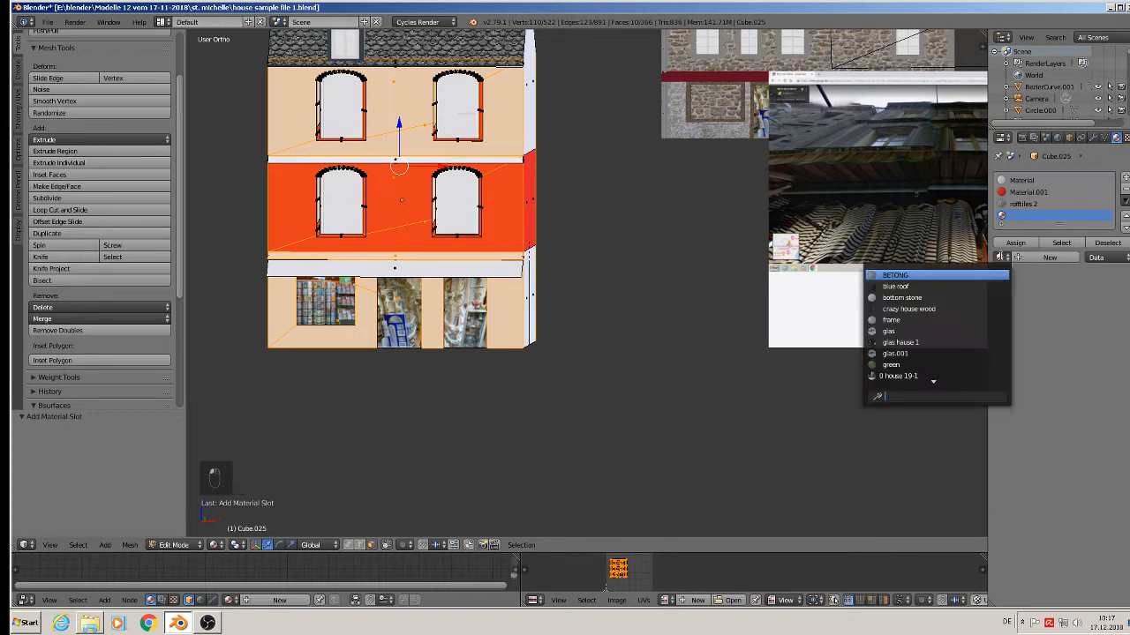
type("p")
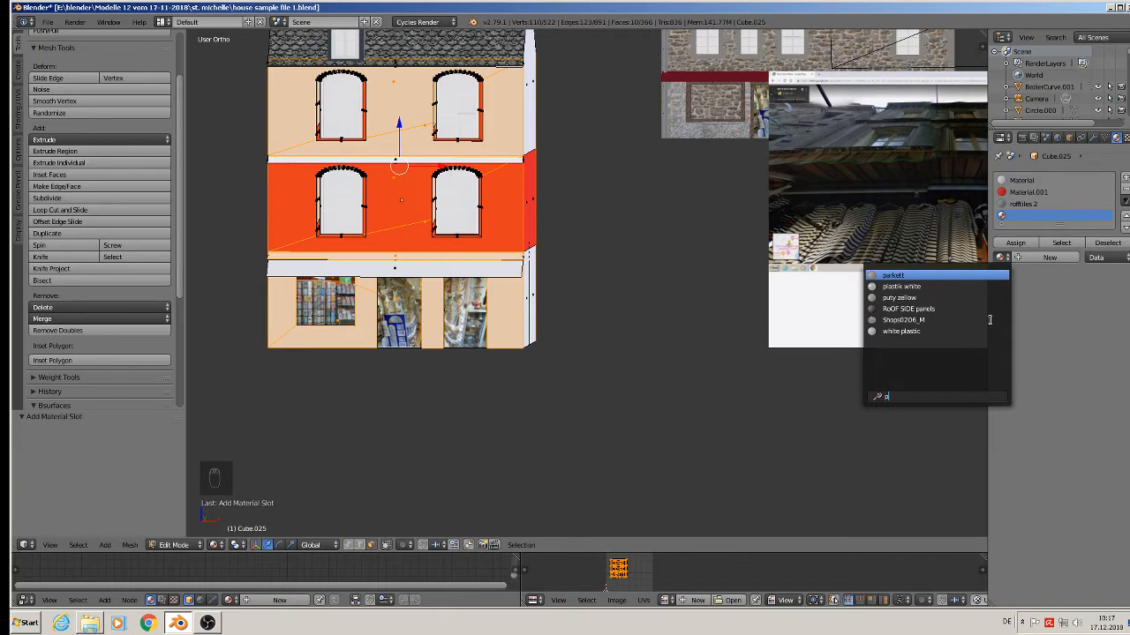
left_click(965, 303)
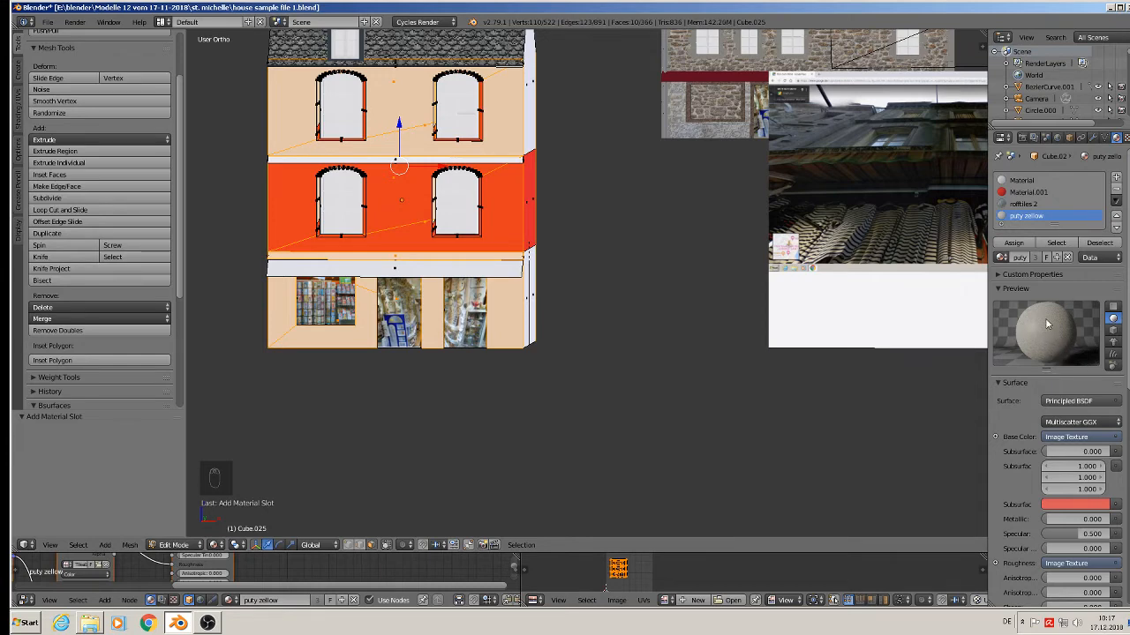
left_click(1013, 242)
Scale the wall UVs up about 17 times for a finer plaster texture and return to Object Mode
scroll(286, 199, "up", 3)
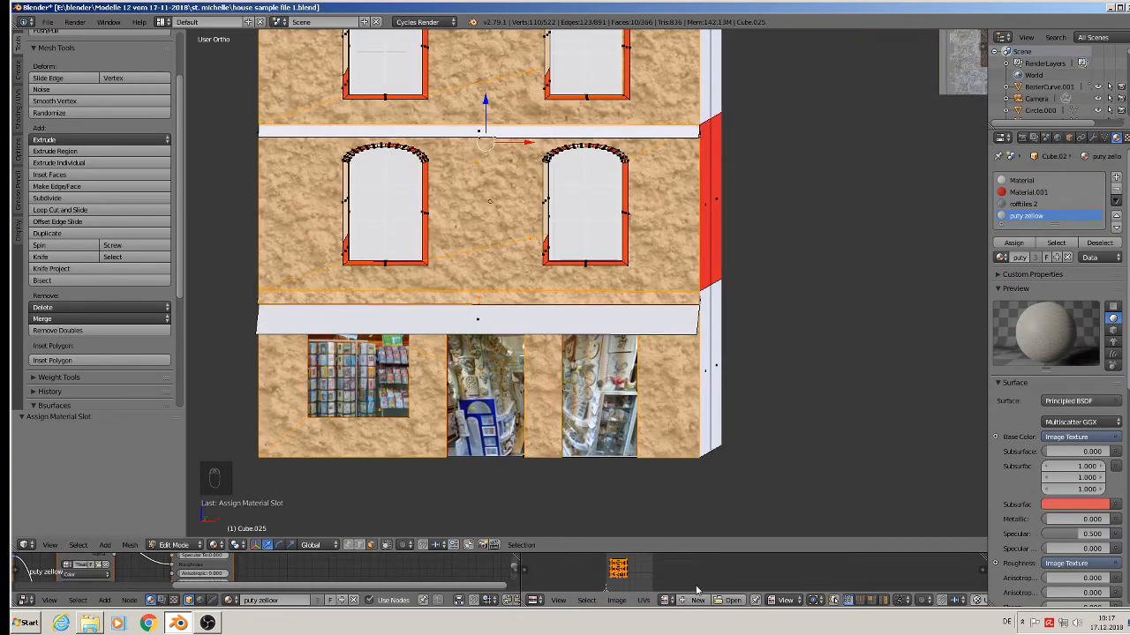
key("s")
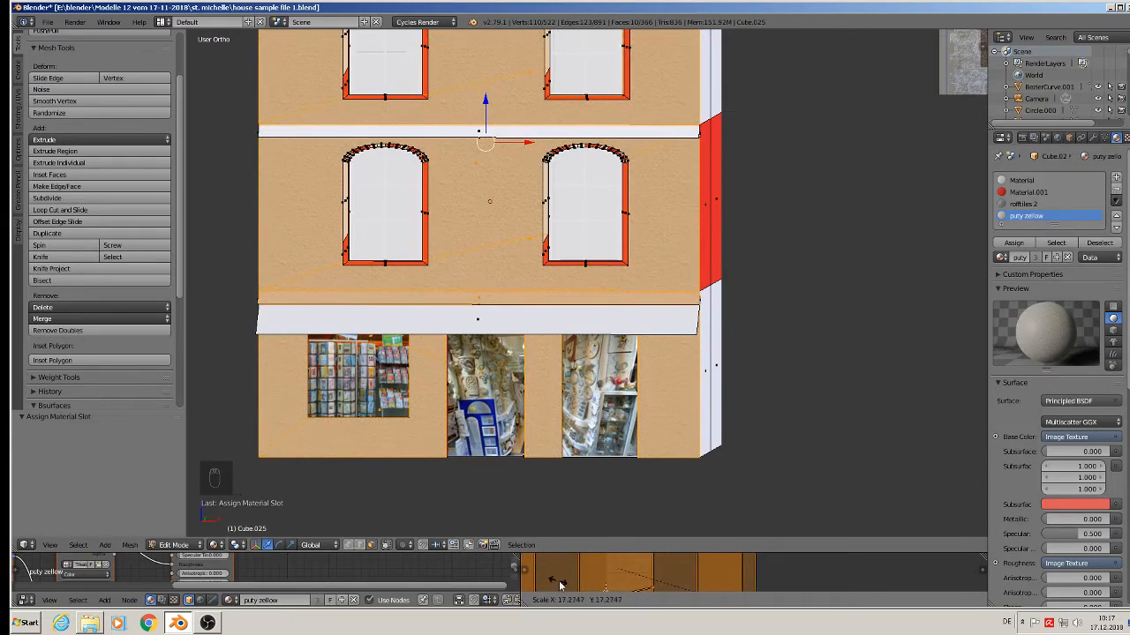
left_click(679, 573)
scroll(608, 232, "down", 3)
key("Tab")
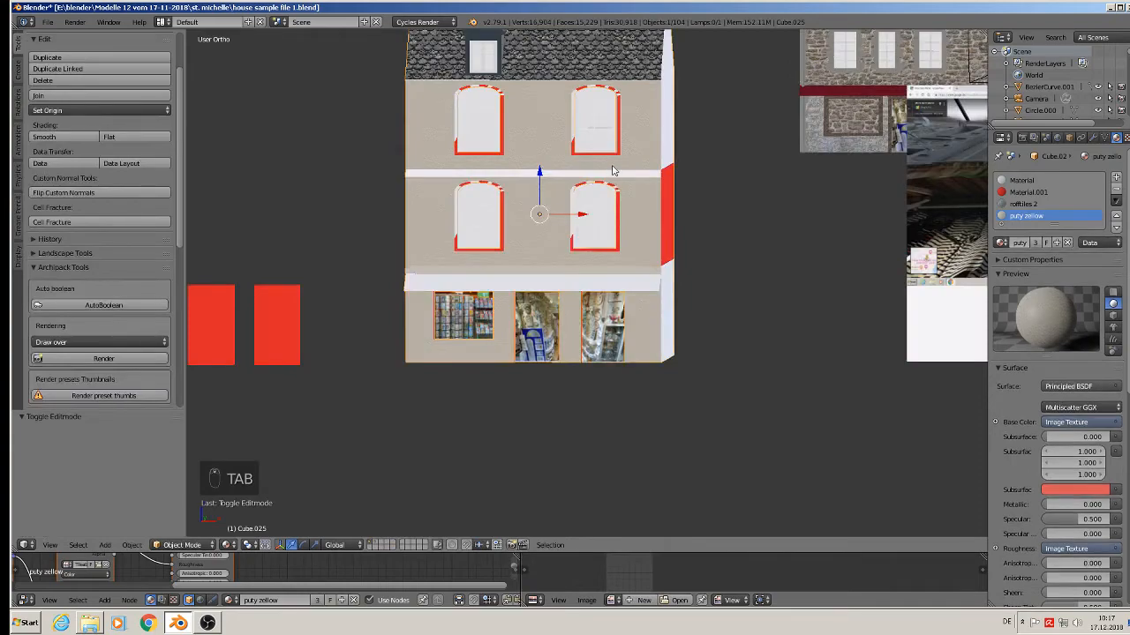
Examine the plastered facade up close and compare it with the street-view reference photo
middle_click_drag(681, 130, 582, 233, "shift")
scroll(442, 254, "up", 4)
scroll(423, 237, "up", 2)
scroll(424, 238, "down", 7)
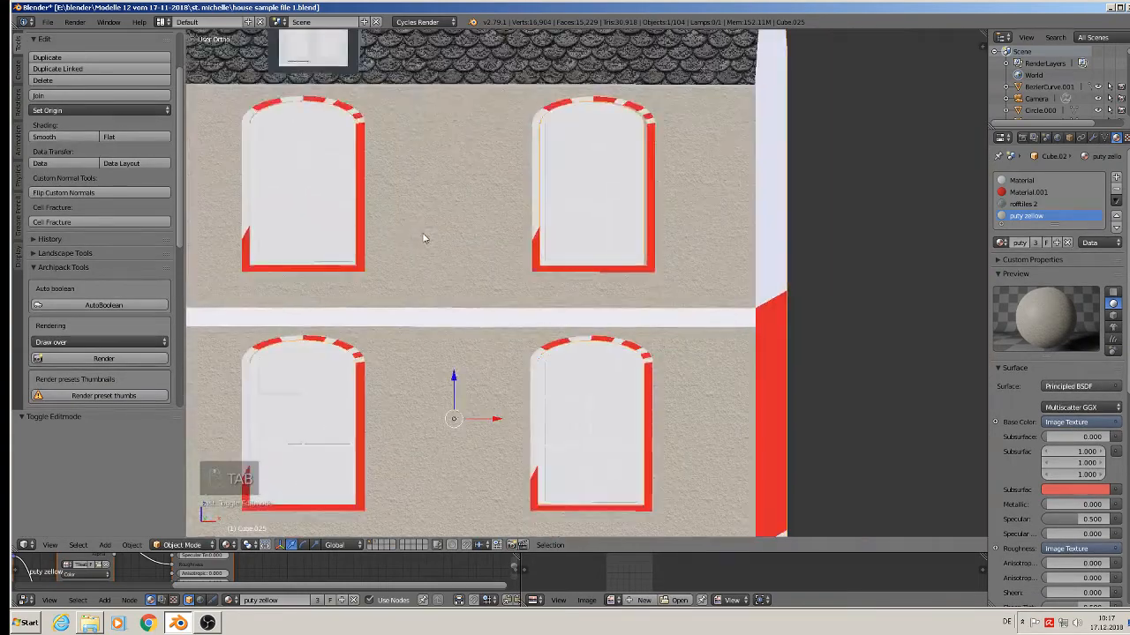
scroll(609, 281, "up", 6)
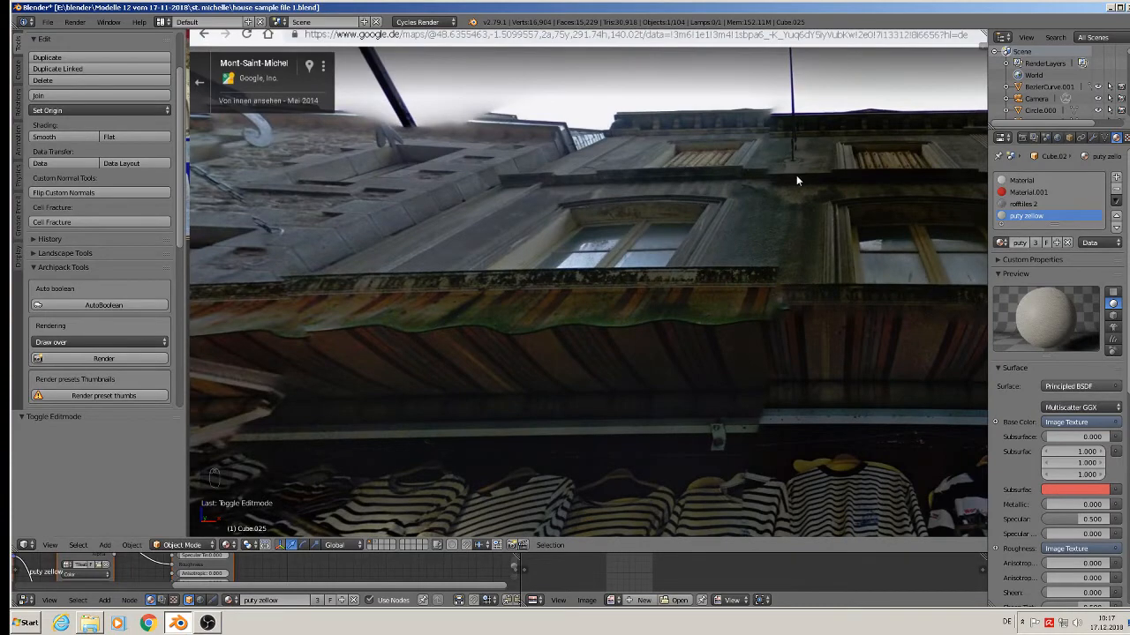
scroll(767, 257, "down", 6)
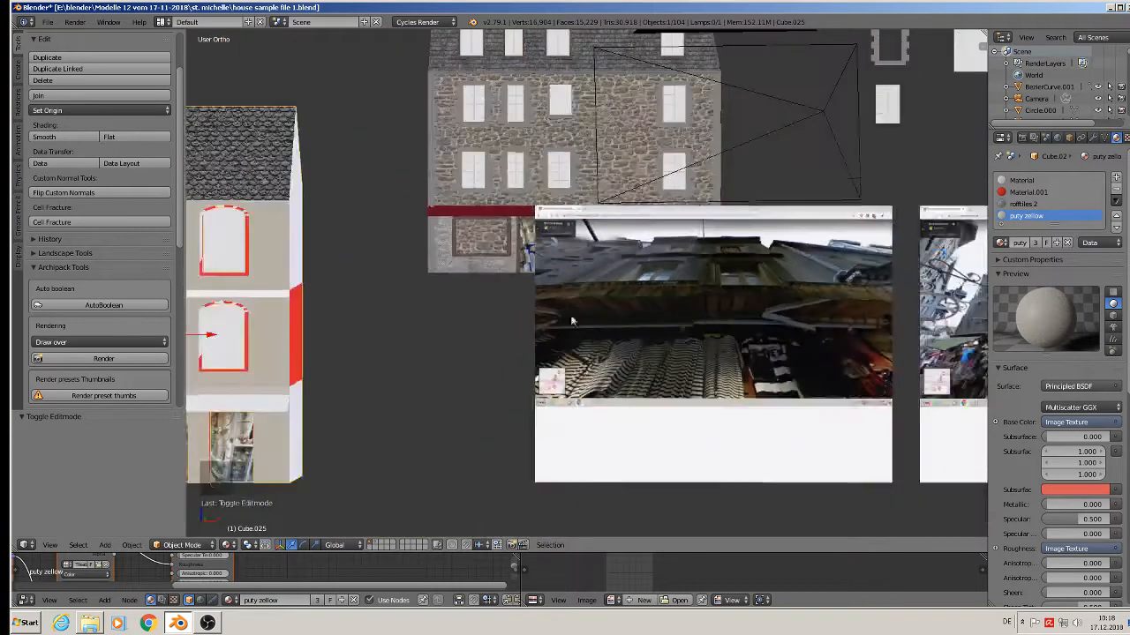
Select the six wall faces of the gable side facing positive X in Edit Mode
scroll(706, 161, "up", 2)
middle_click_drag(446, 216, 532, 292, "shift")
key("Tab")
right_click(519, 166)
right_click(609, 159, "shift")
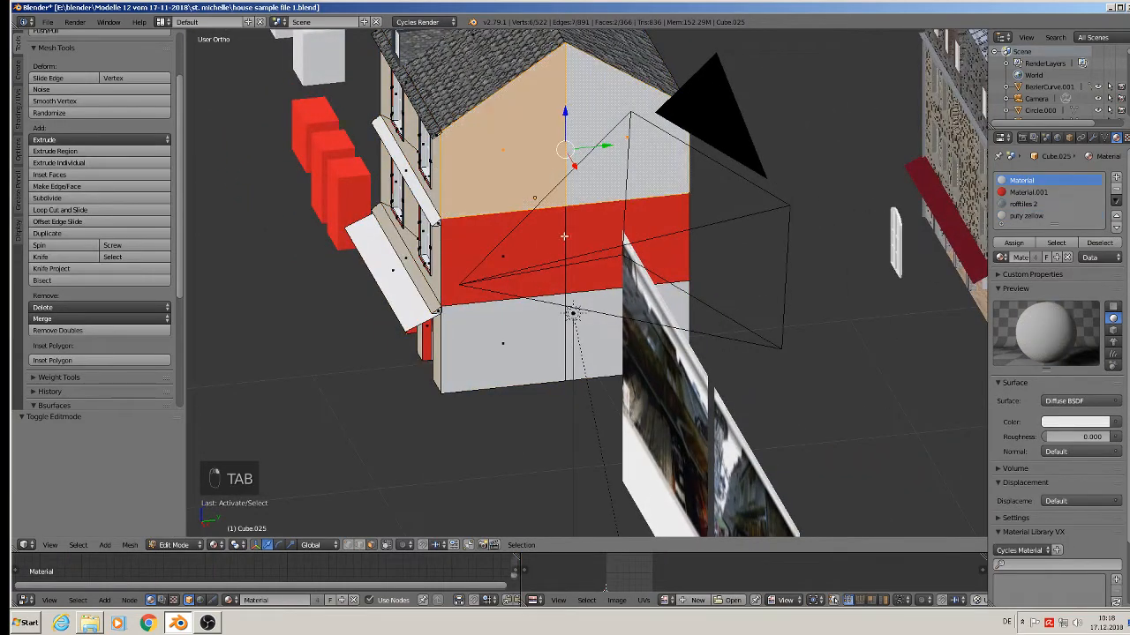
right_click(543, 252, "shift")
right_click(593, 245, "shift")
right_click(517, 330, "shift")
right_click(595, 325, "shift")
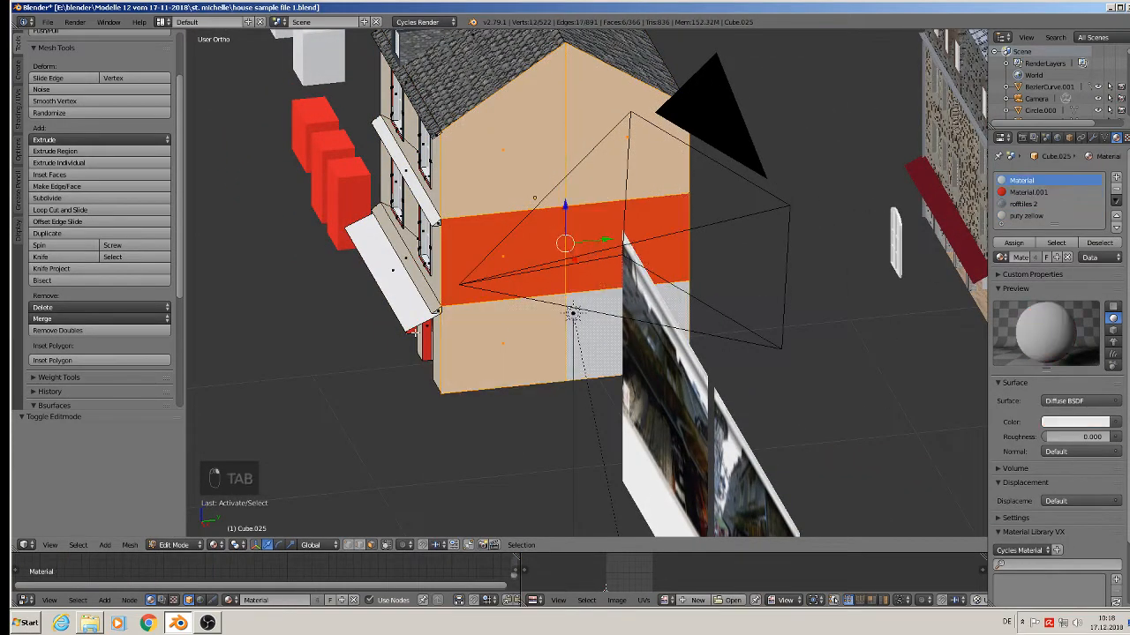
Add the six wall faces of the opposite gable side, facing negative X, to the selection
middle_click_drag(572, 312, 607, 291)
right_click(513, 188, "shift")
right_click(406, 120, "shift")
right_click(367, 239, "shift")
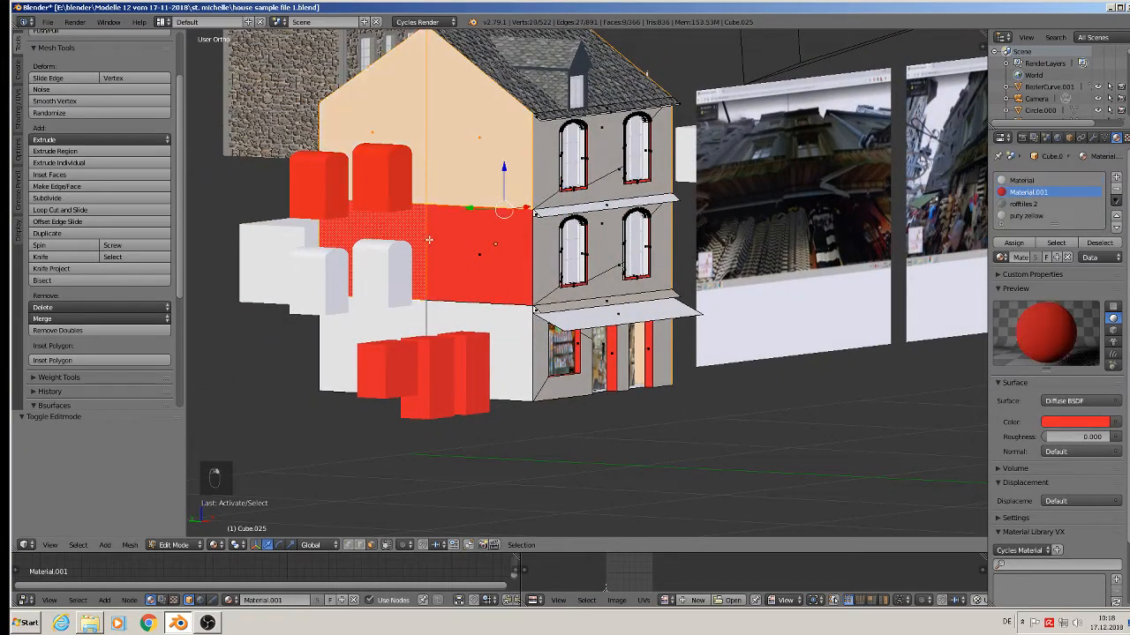
right_click(434, 241, "shift")
right_click(381, 314, "shift")
right_click(467, 321, "shift")
Project the selected gable faces' UVs from a side view and assign the "puty zellow" material to them
middle_click_drag(481, 327, 533, 325)
key("u")
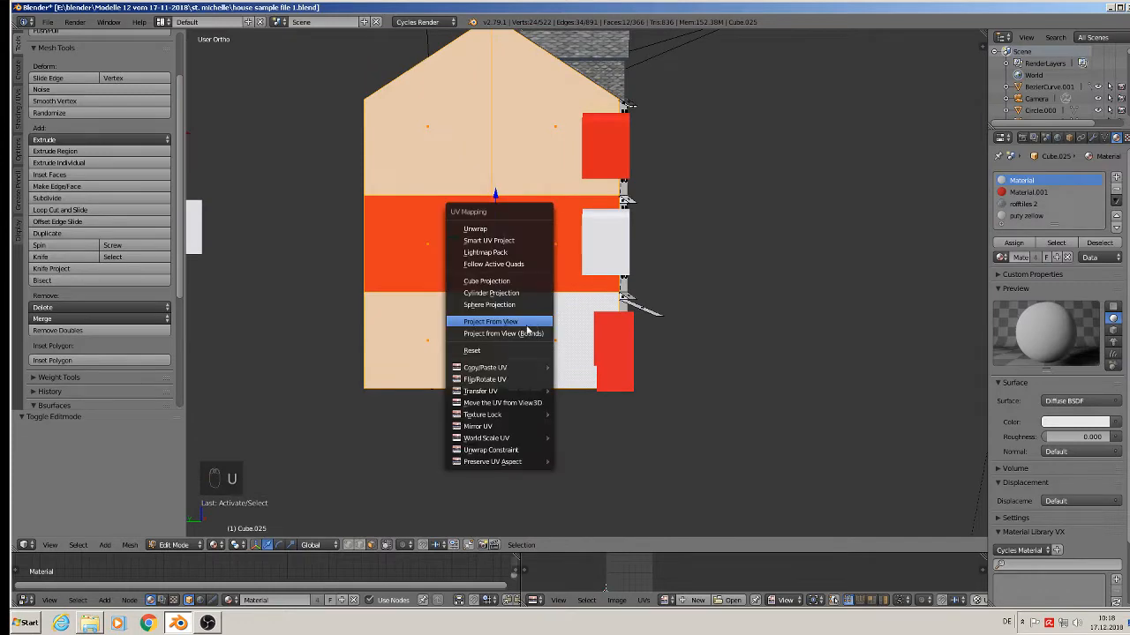
left_click(527, 323)
left_click(1023, 215)
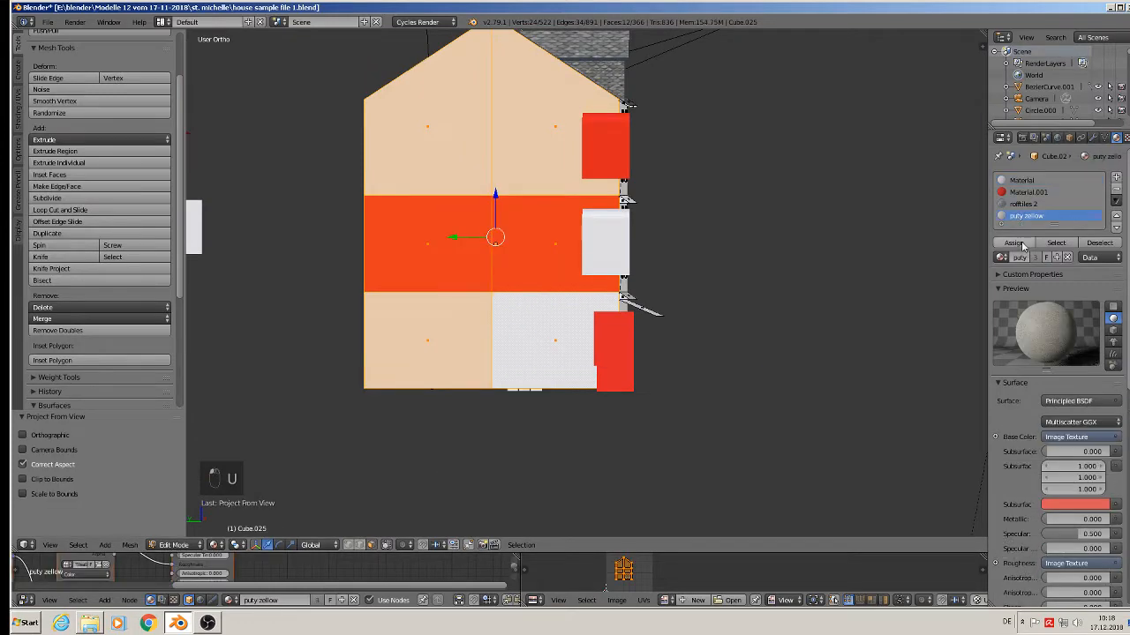
left_click(1017, 244)
Scale up the gable walls' UVs for a finer plaster texture and return to Object Mode
key("s")
right_click(668, 399)
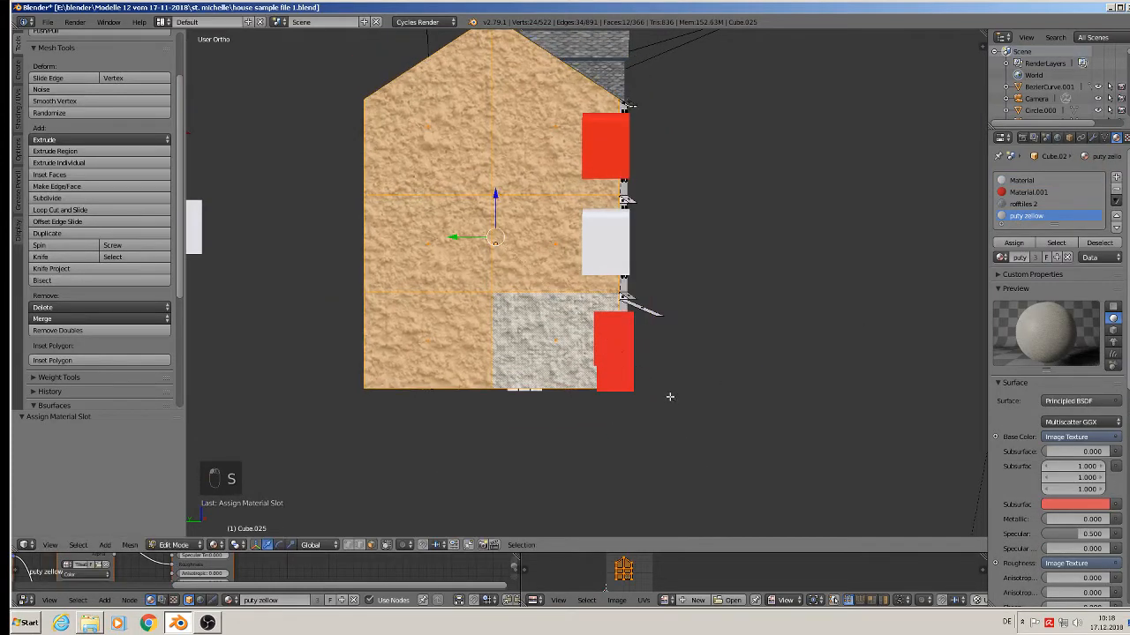
key("s")
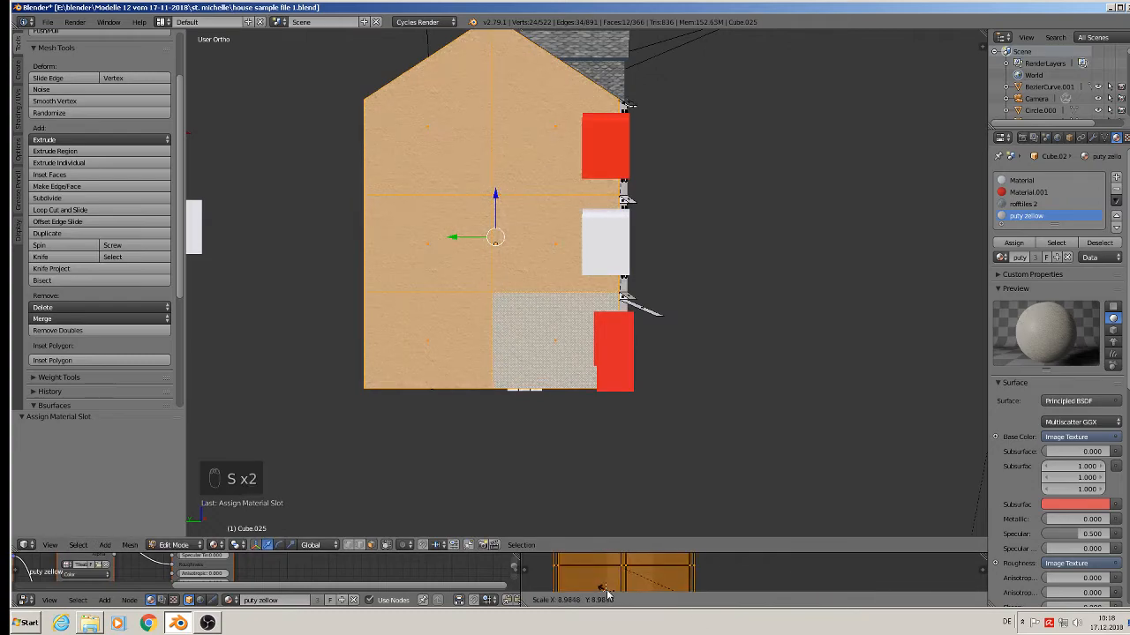
left_click(676, 586)
key("Tab")
View the house from the front and save the Blender file
middle_click_drag(672, 344, 475, 344)
scroll(500, 285, "up", 2)
scroll(499, 200, "up", 3)
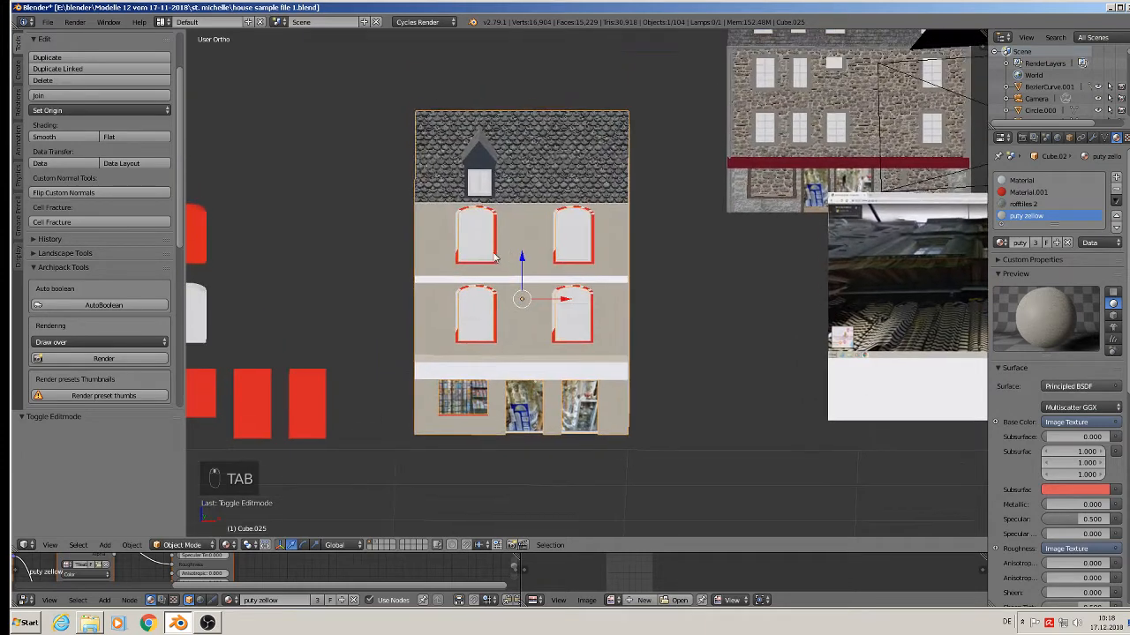
left_click(49, 22)
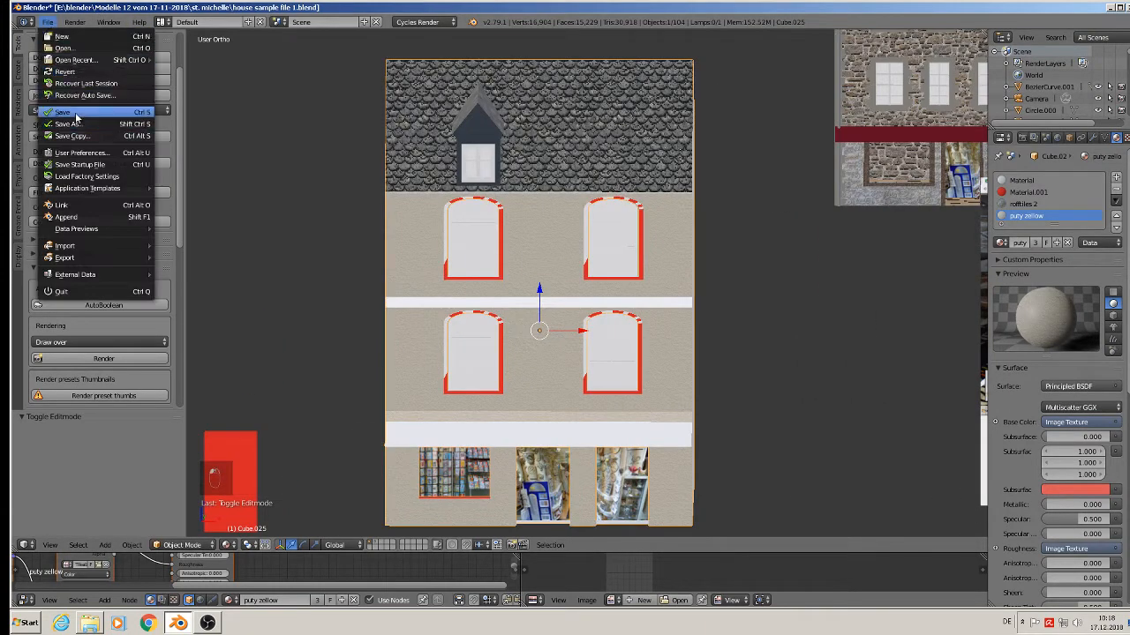
left_click(61, 112)
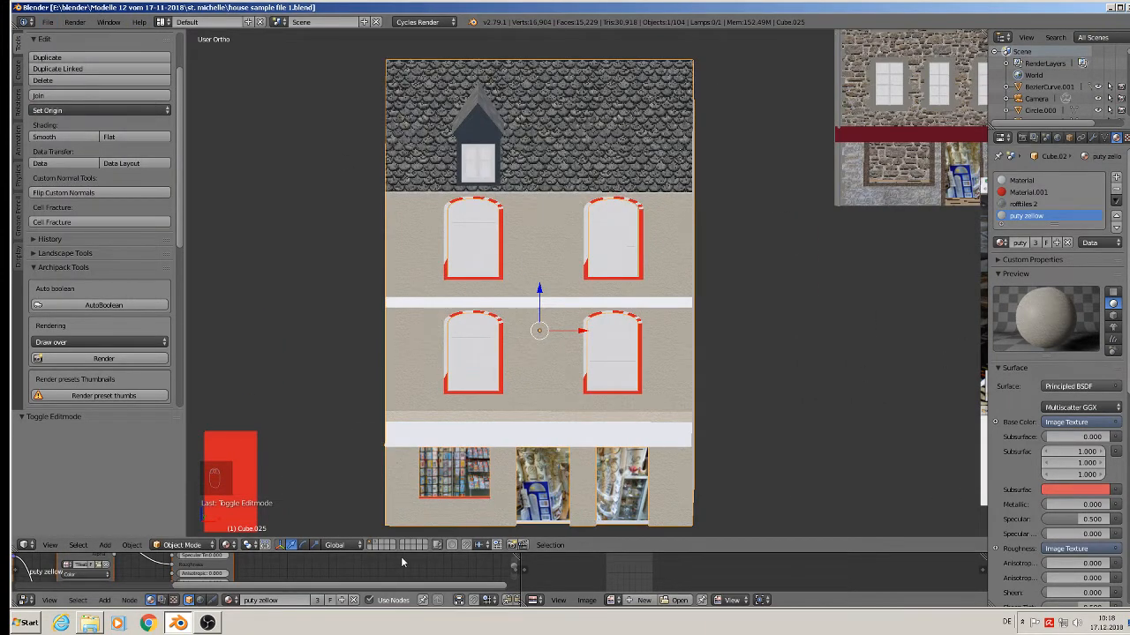
Enlarge the node editor and move the Material Output and Multiply nodes away from the Principled BSDF to make room
left_click_drag(400, 554, 429, 168)
scroll(353, 309, "down", 3)
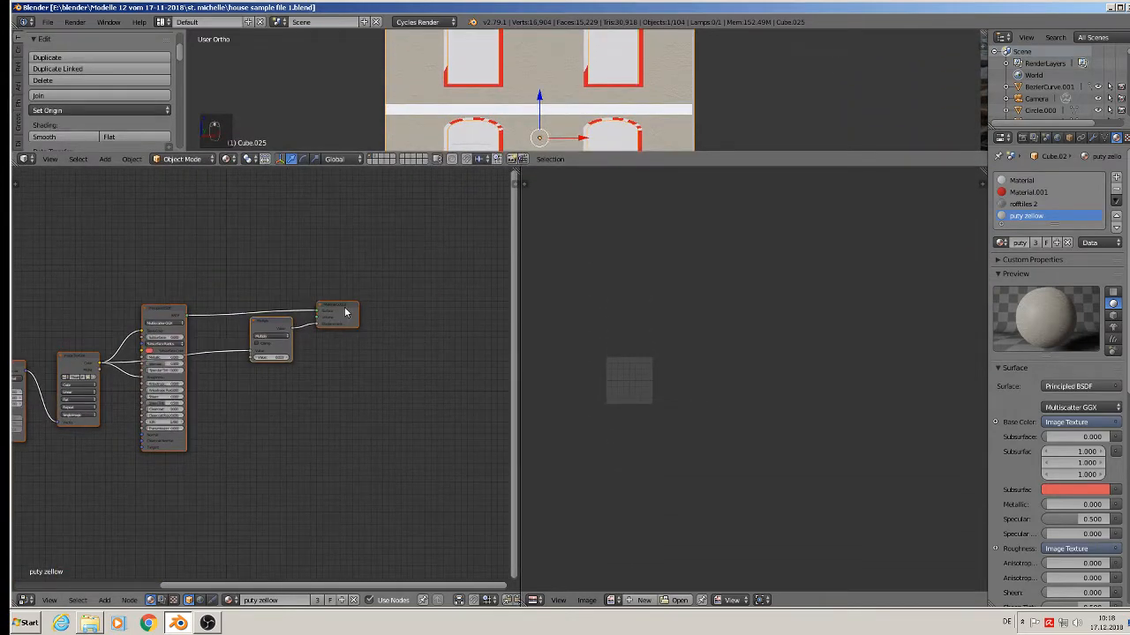
left_click_drag(345, 313, 466, 288)
left_click_drag(268, 333, 404, 407)
Insert a Mix Shader node into the link between the Principled BSDF and the Material Output
left_click(104, 600)
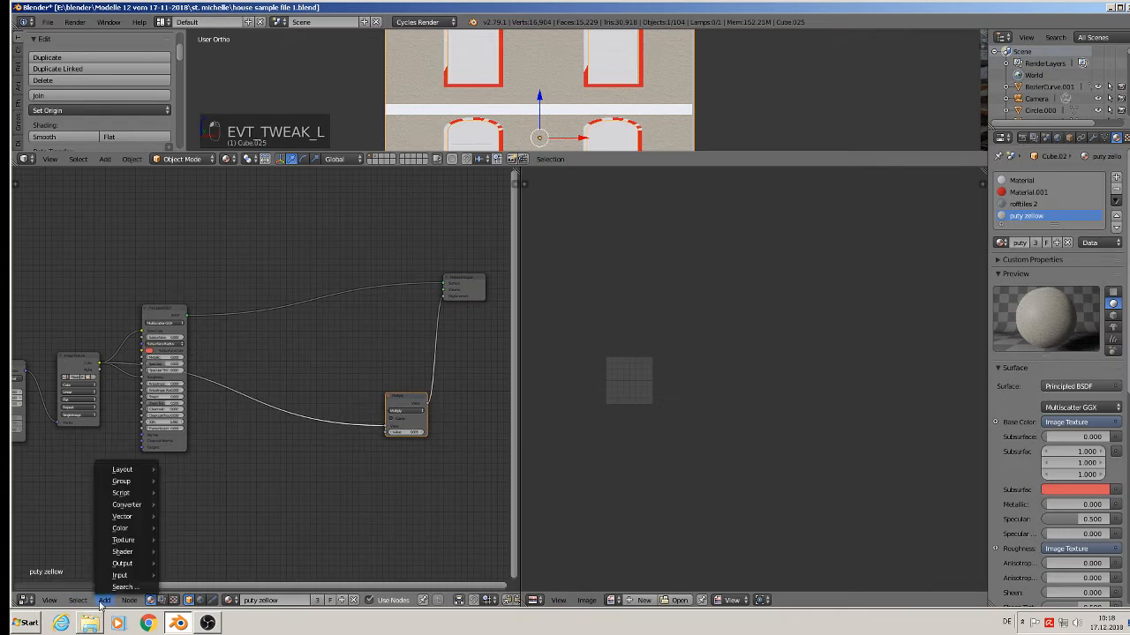
mouse_move(122, 553)
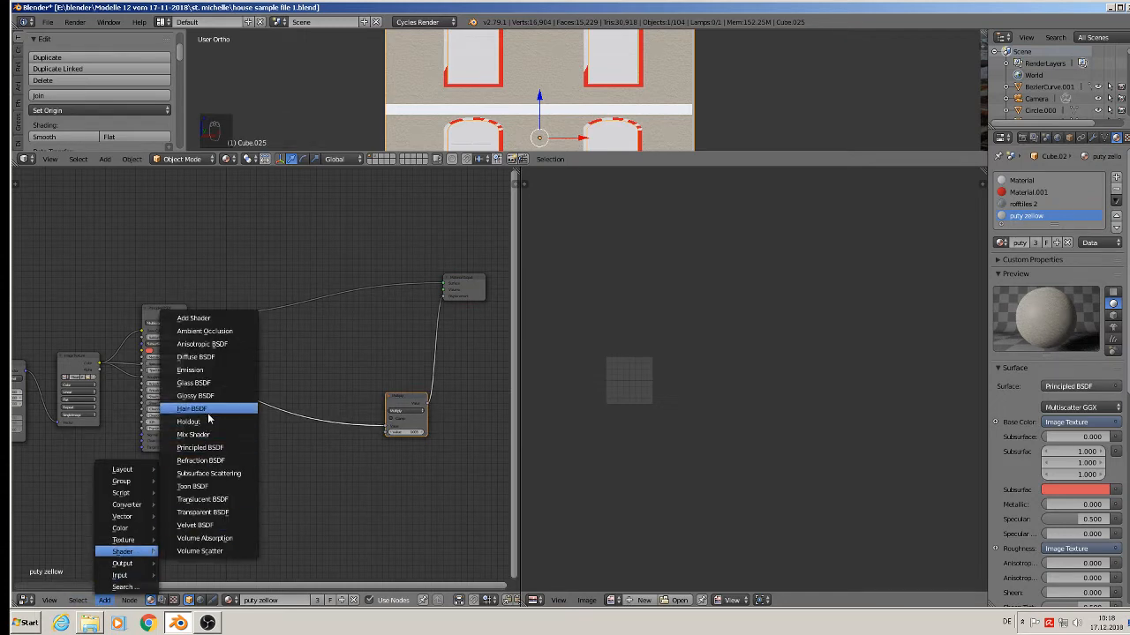
left_click(206, 436)
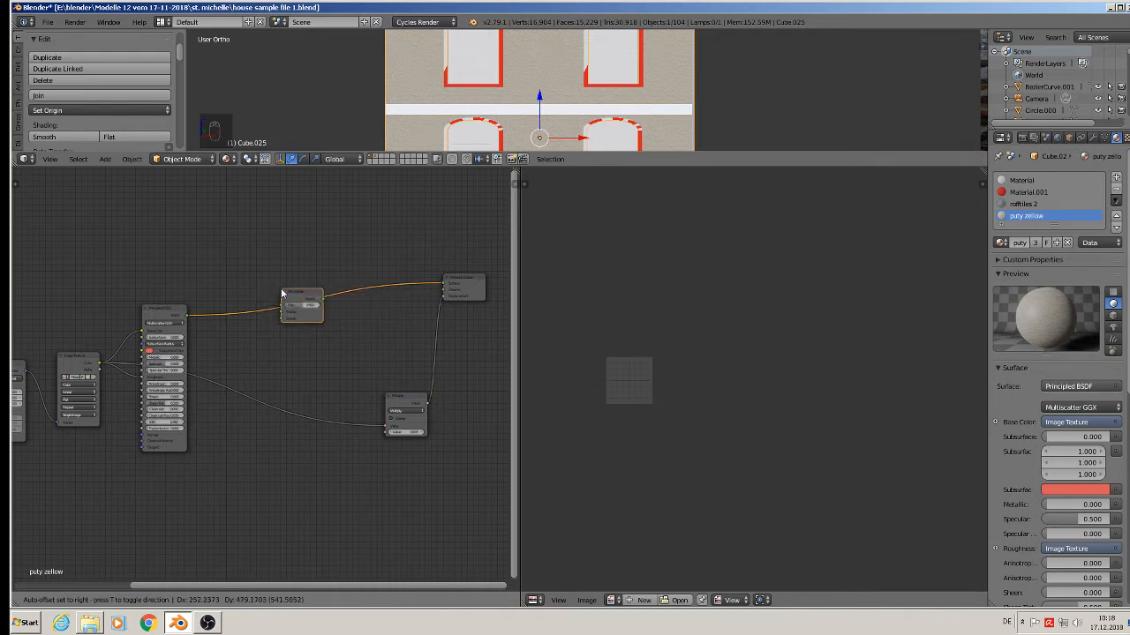
left_click(295, 287)
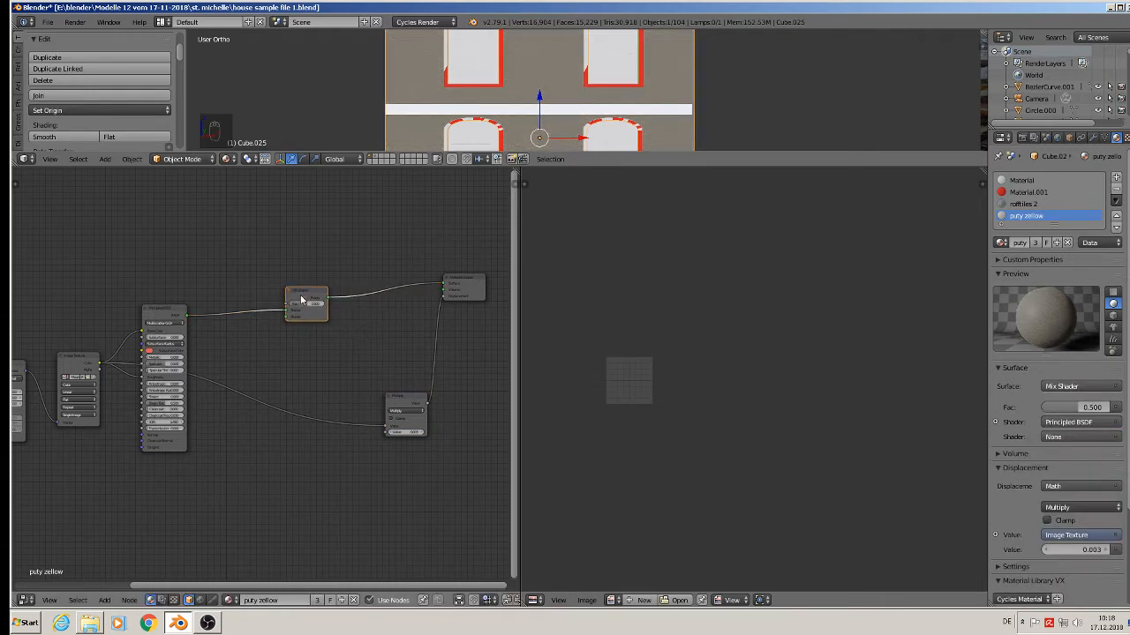
left_click_drag(301, 301, 351, 300)
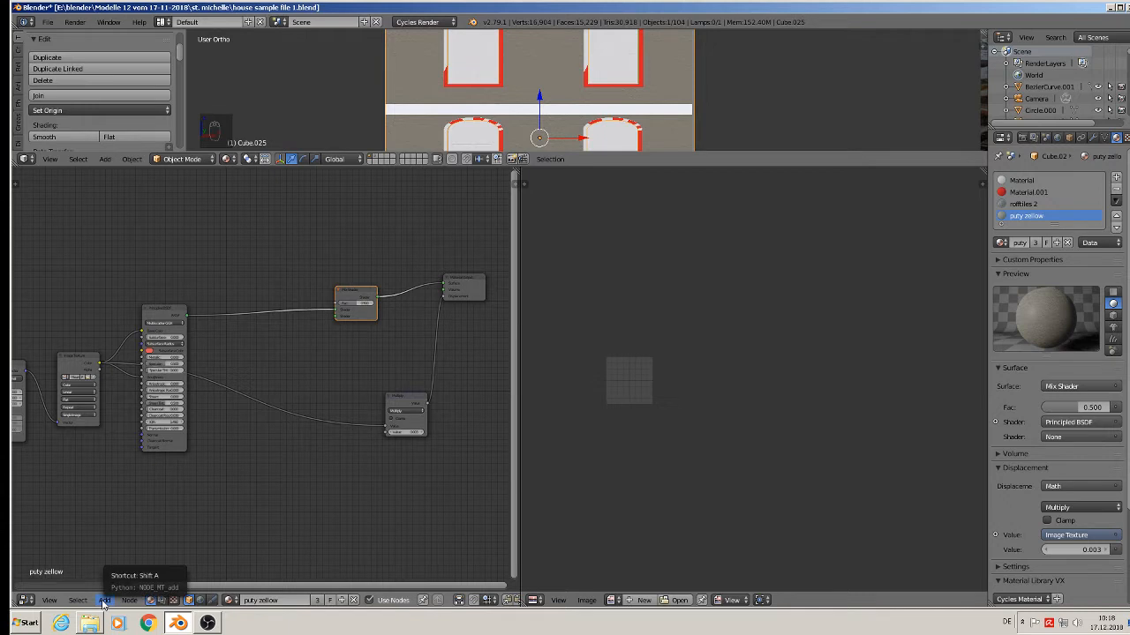
Duplicate the Image Texture node below the Principled BSDF and link the Mapping node's output to the copy's Vector input
left_click(76, 365)
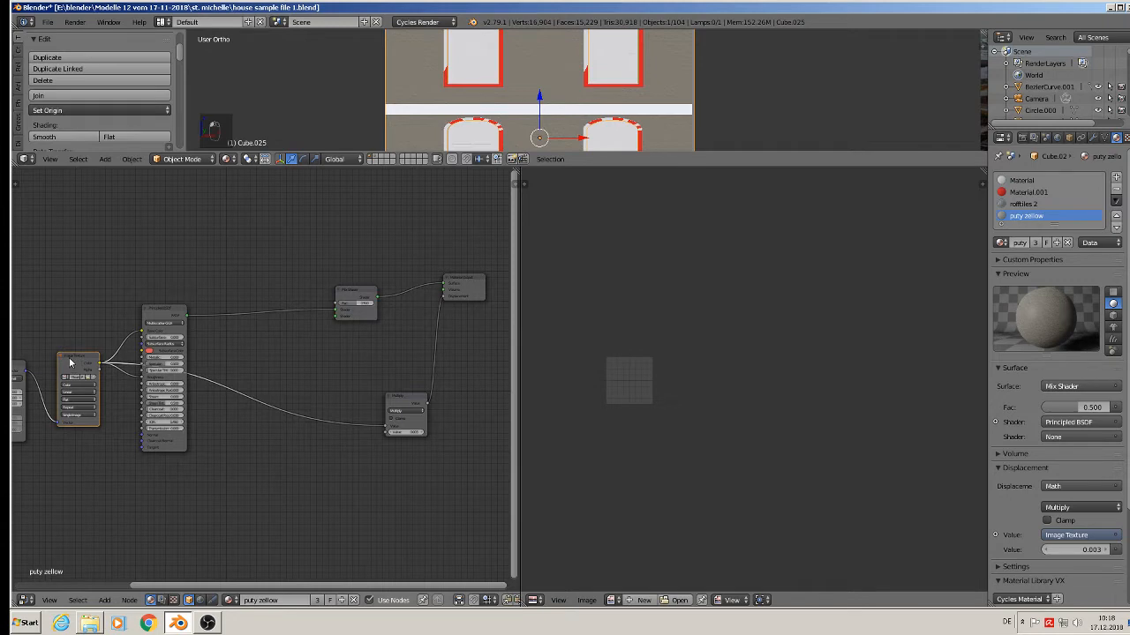
key("shift+d")
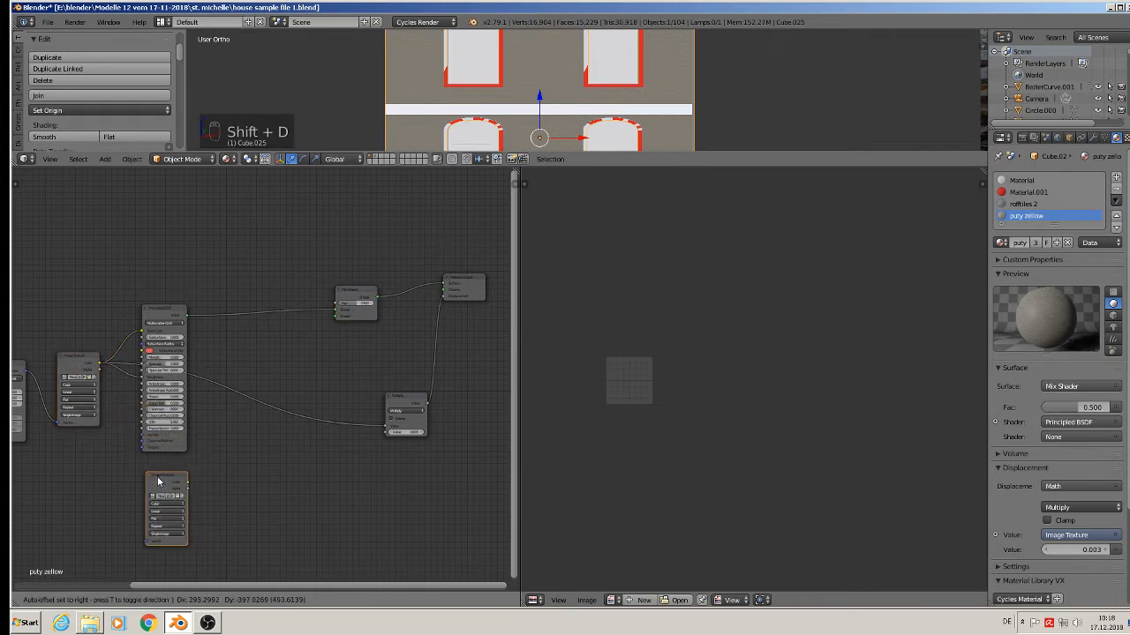
left_click(116, 471)
middle_click_drag(100, 440, 207, 381)
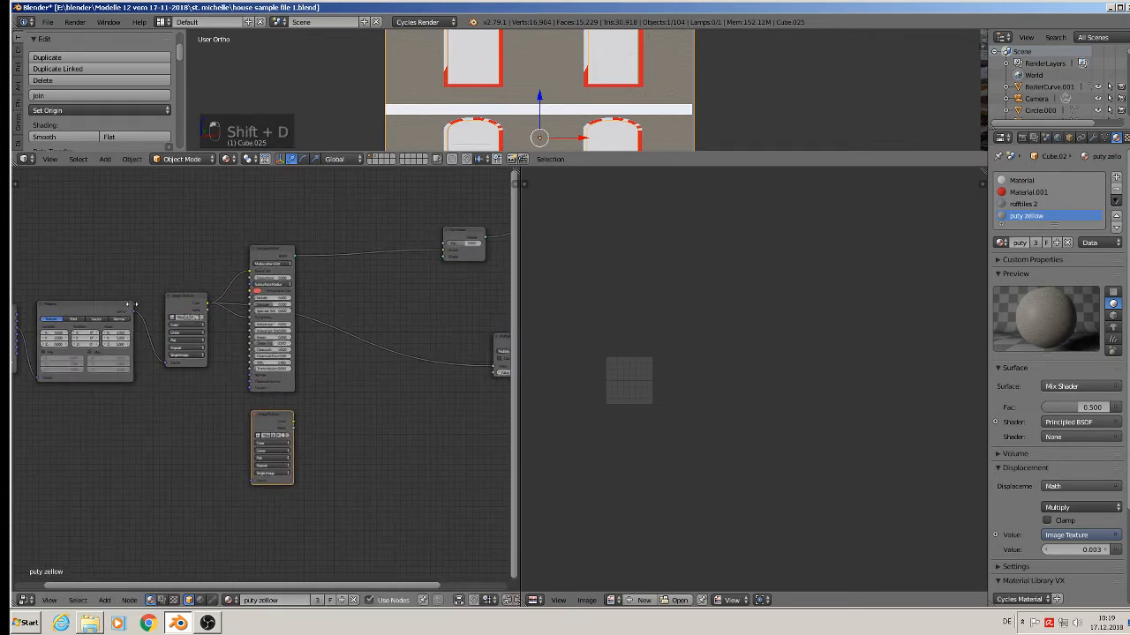
left_click_drag(136, 315, 252, 482)
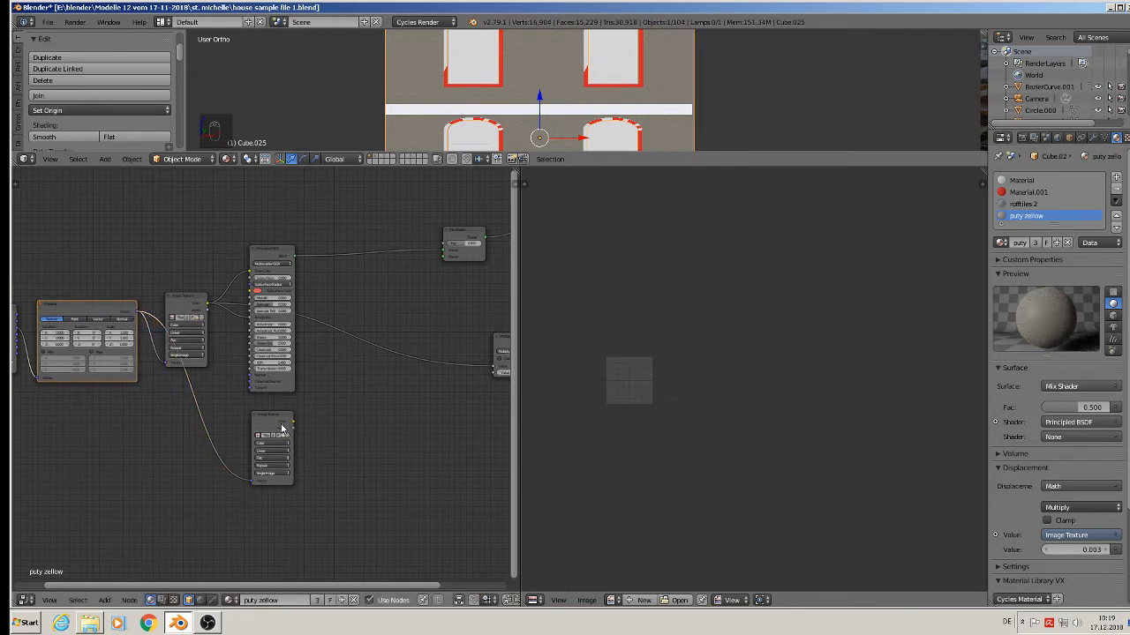
Add a Bright/Contrast node beside the duplicated Image Texture and link the texture's Color output to its Color input
middle_click_drag(327, 451, 225, 468)
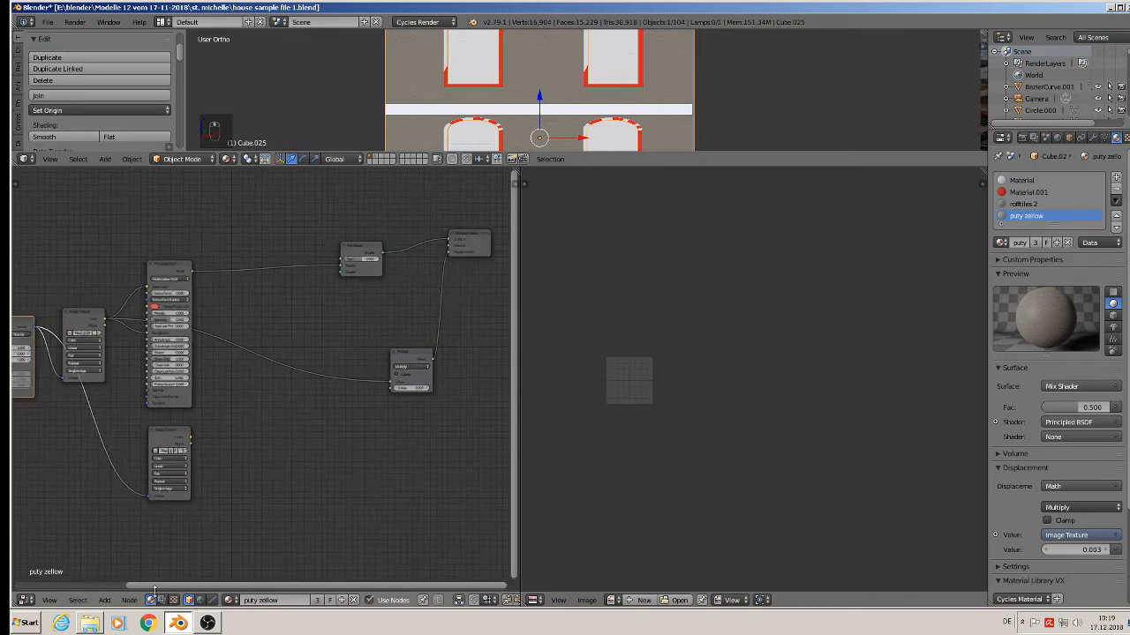
left_click(105, 600)
mouse_move(130, 529)
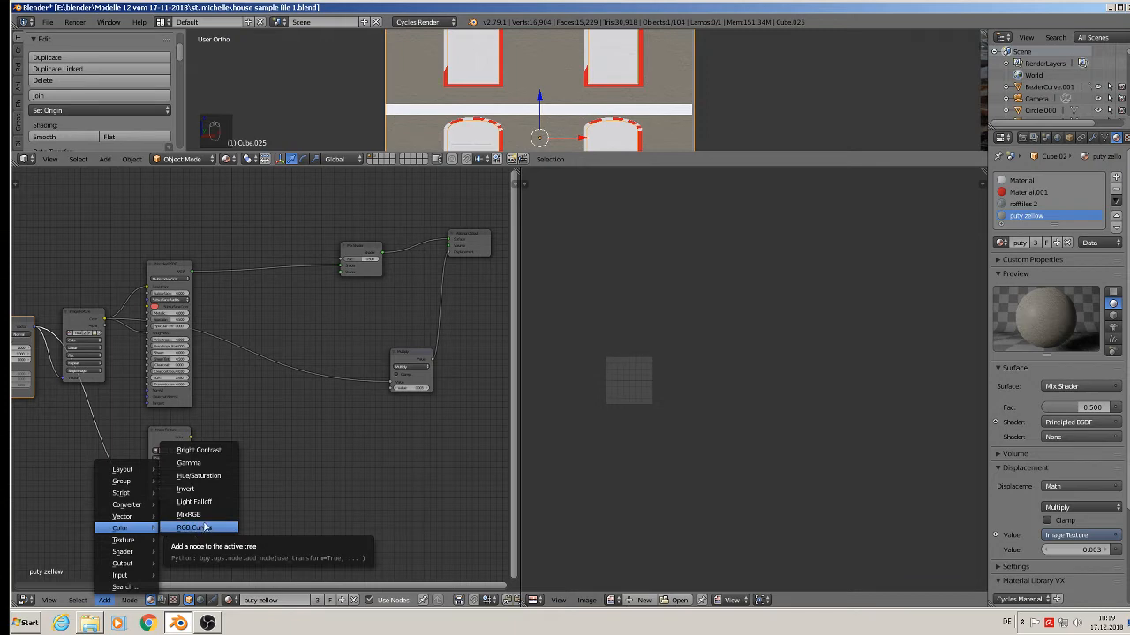
left_click(228, 451)
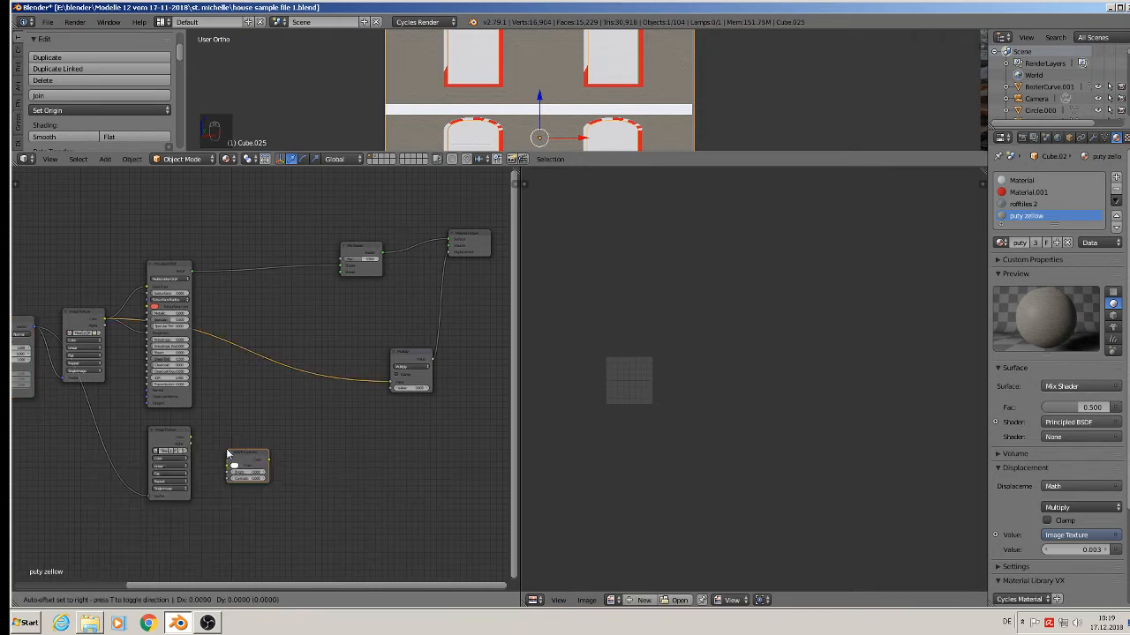
left_click(214, 425)
scroll(201, 448, "up", 3)
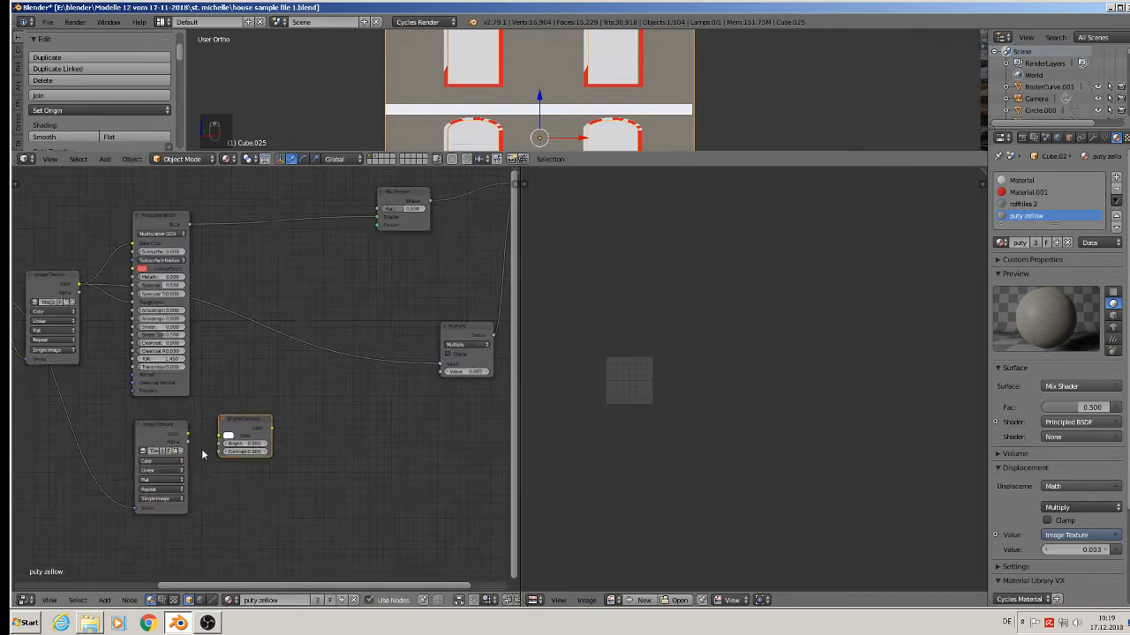
left_click_drag(182, 427, 228, 429)
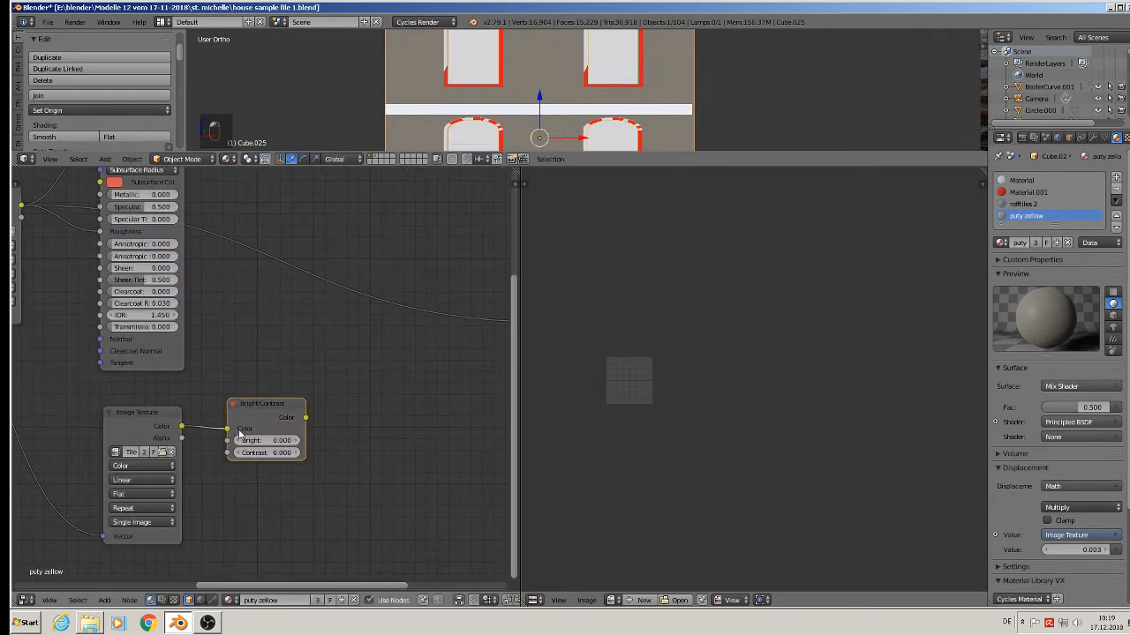
Link the Bright/Contrast node's Color output to the second Shader input of the Mix Shader
scroll(338, 444, "down", 2)
middle_click_drag(313, 481, 308, 492)
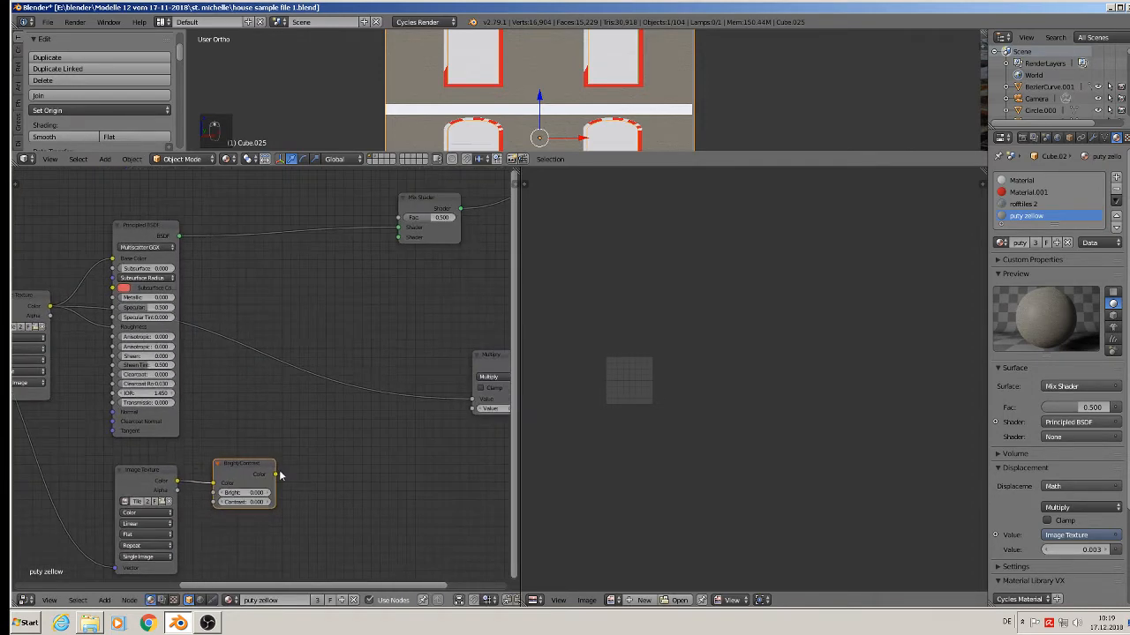
left_click_drag(275, 478, 398, 237)
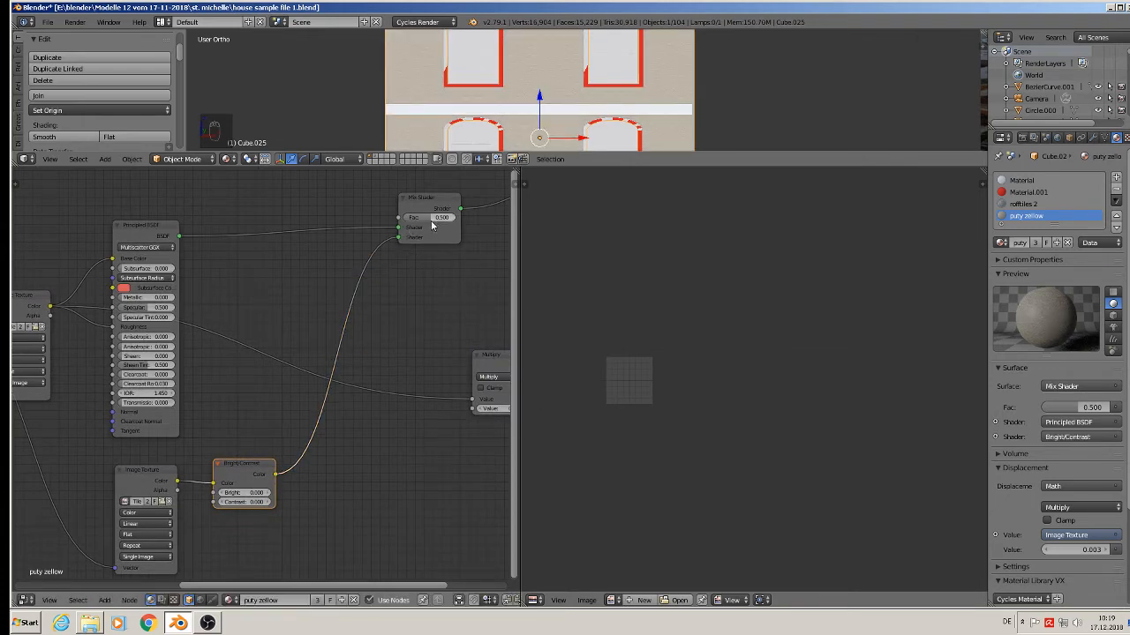
Add a Noise Texture node and link its Color output to the Mix Shader's Fac input
scroll(319, 369, "down", 1)
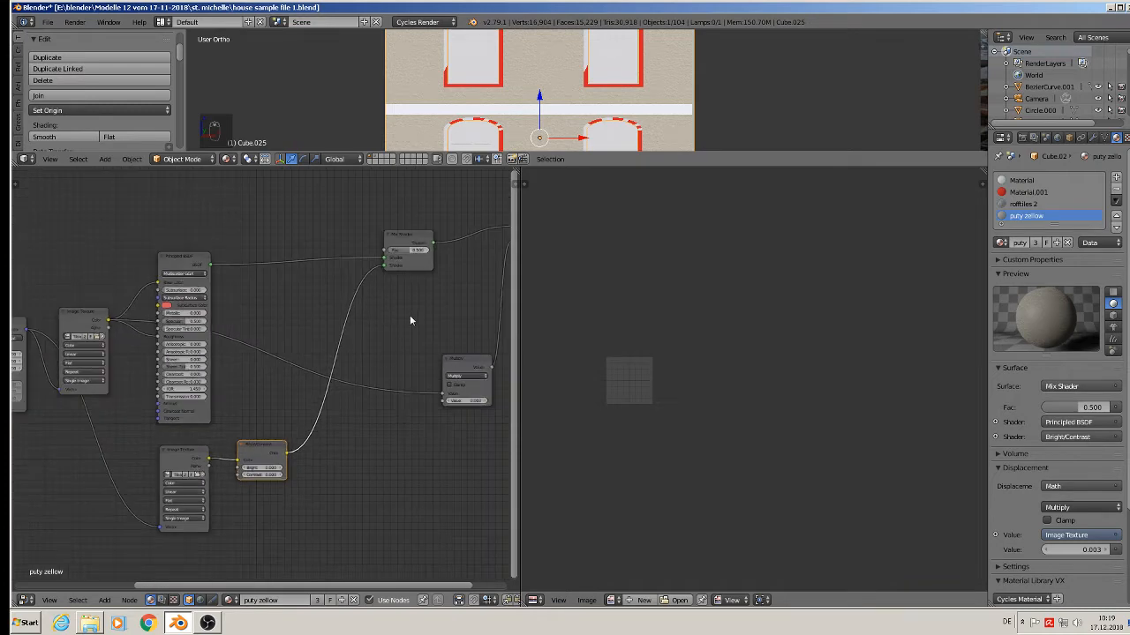
middle_click_drag(301, 376, 301, 465)
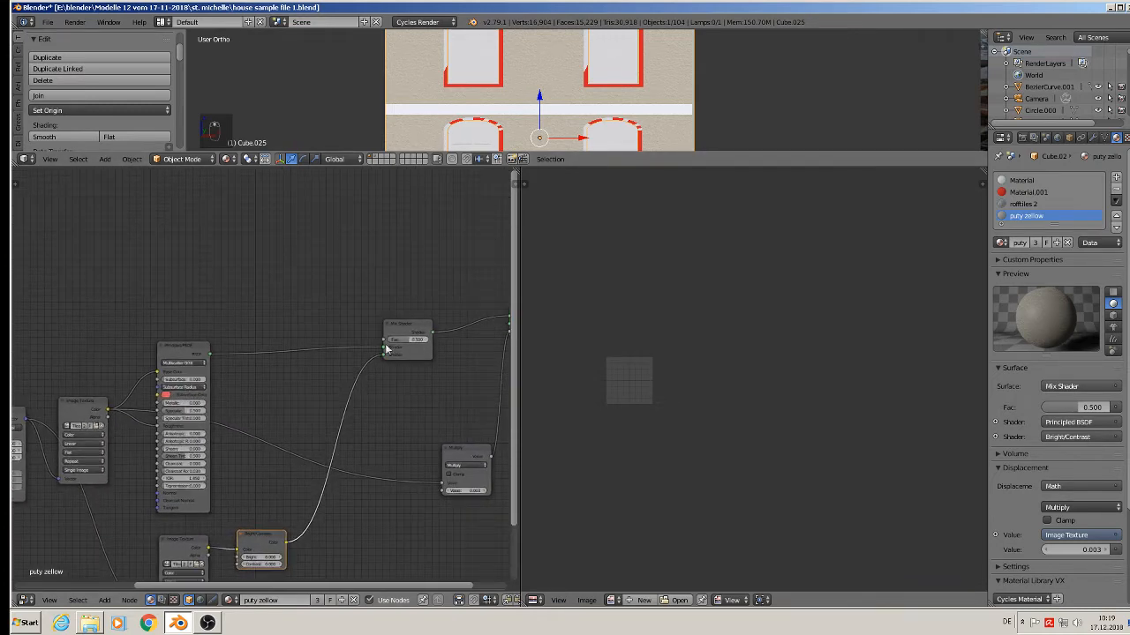
left_click(105, 600)
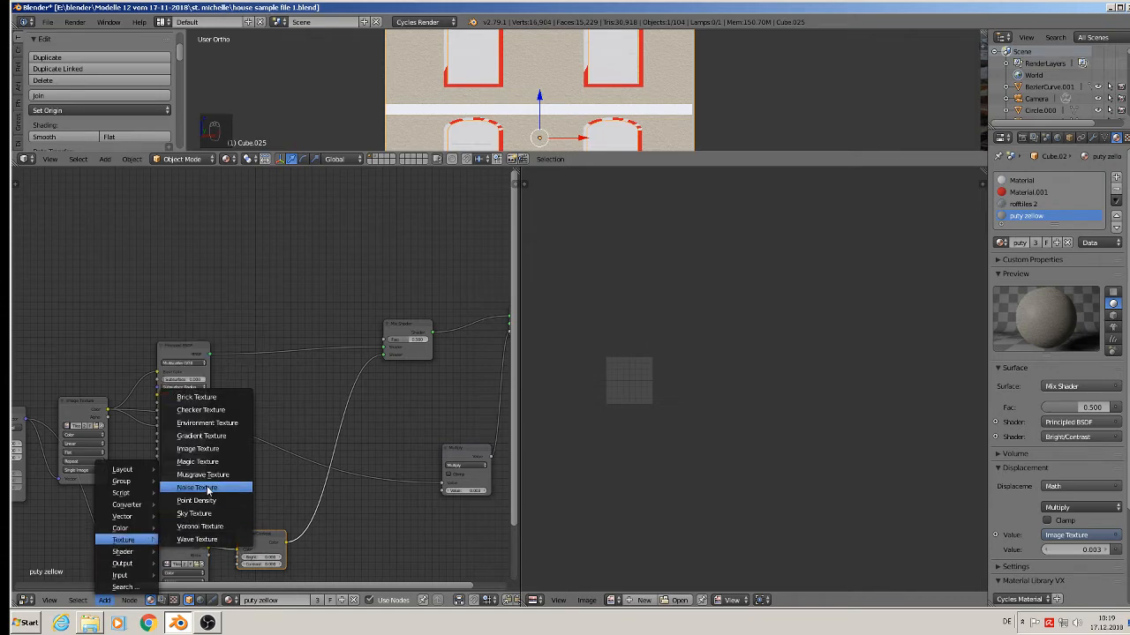
left_click(208, 488)
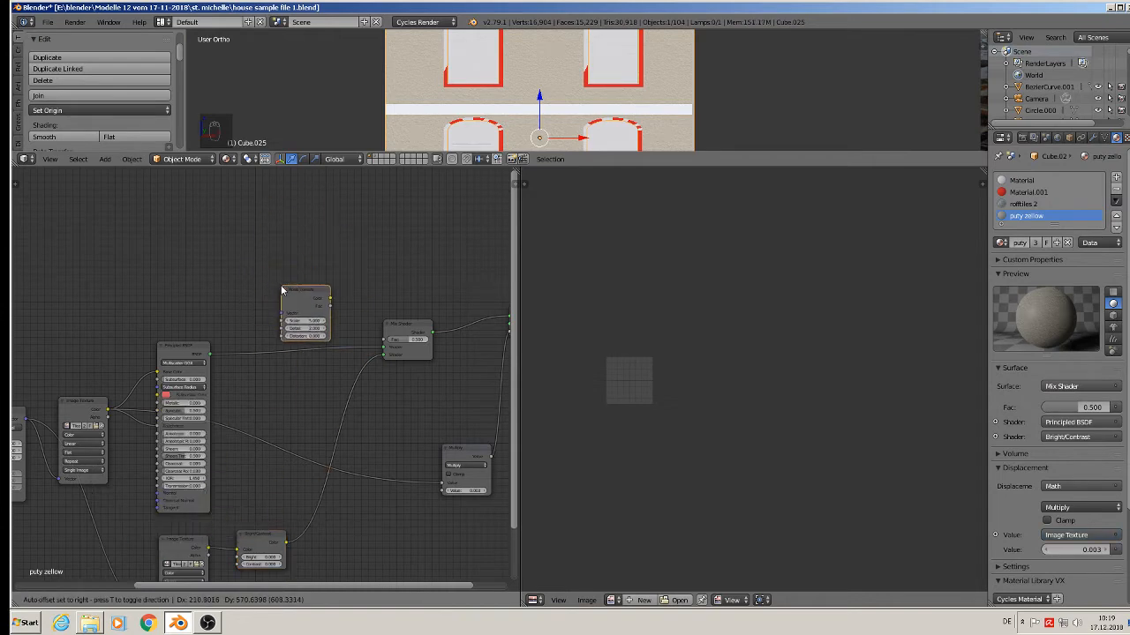
left_click(293, 305)
scroll(293, 305, "up", 3)
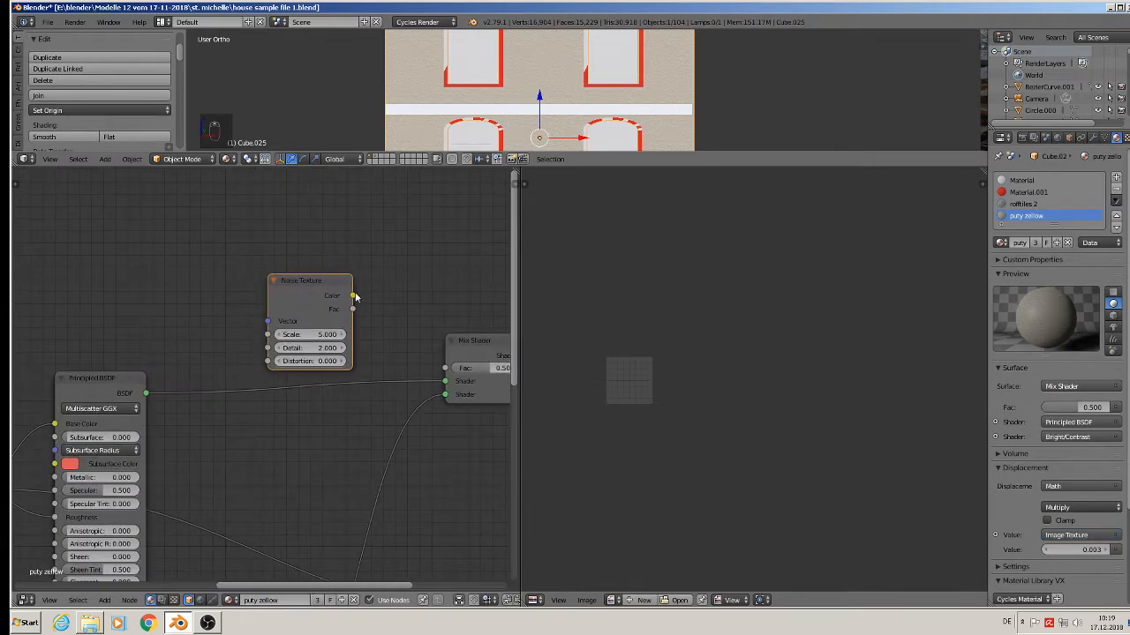
left_click_drag(353, 297, 445, 369)
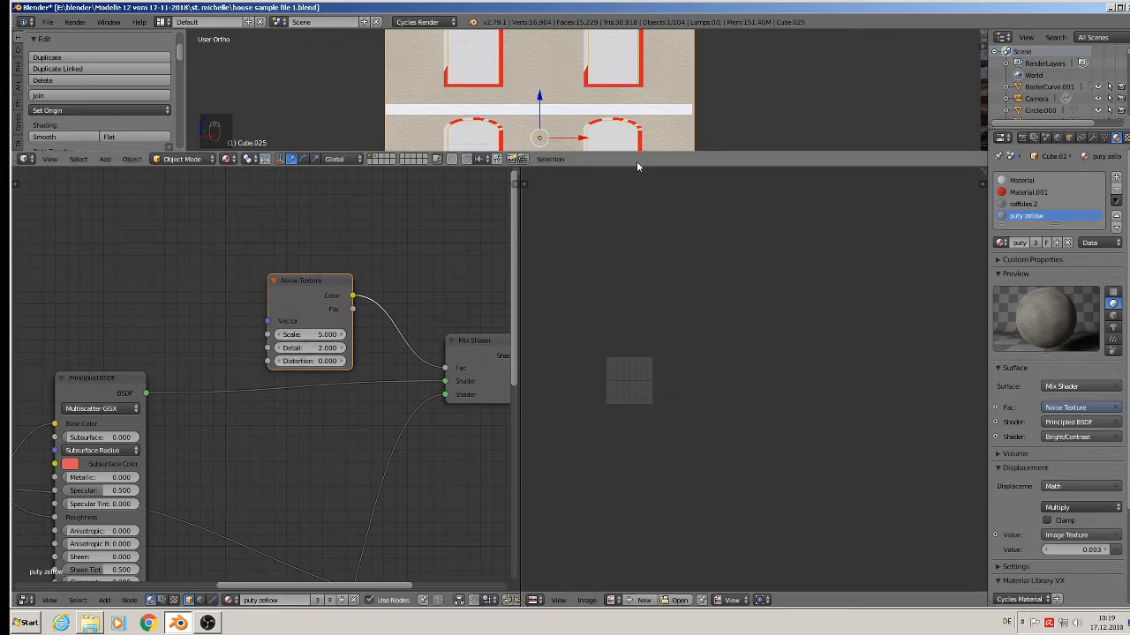
Enlarge the 3D view, switch its shading to Rendered and inspect the plaster on the facade and gable wall
left_click_drag(634, 167, 627, 432)
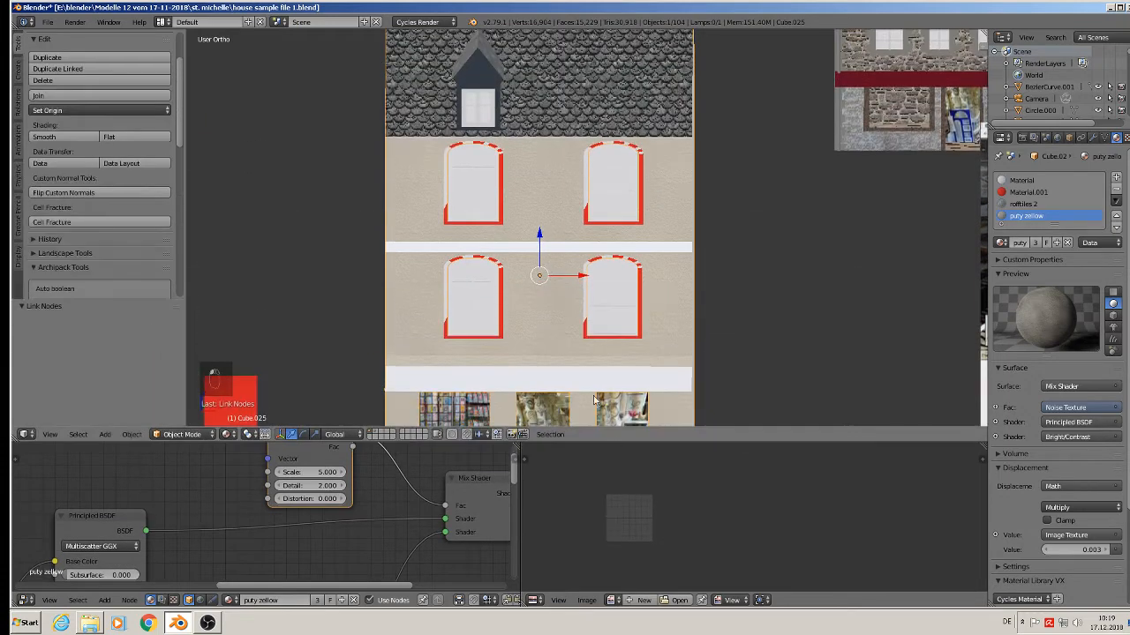
left_click(227, 434)
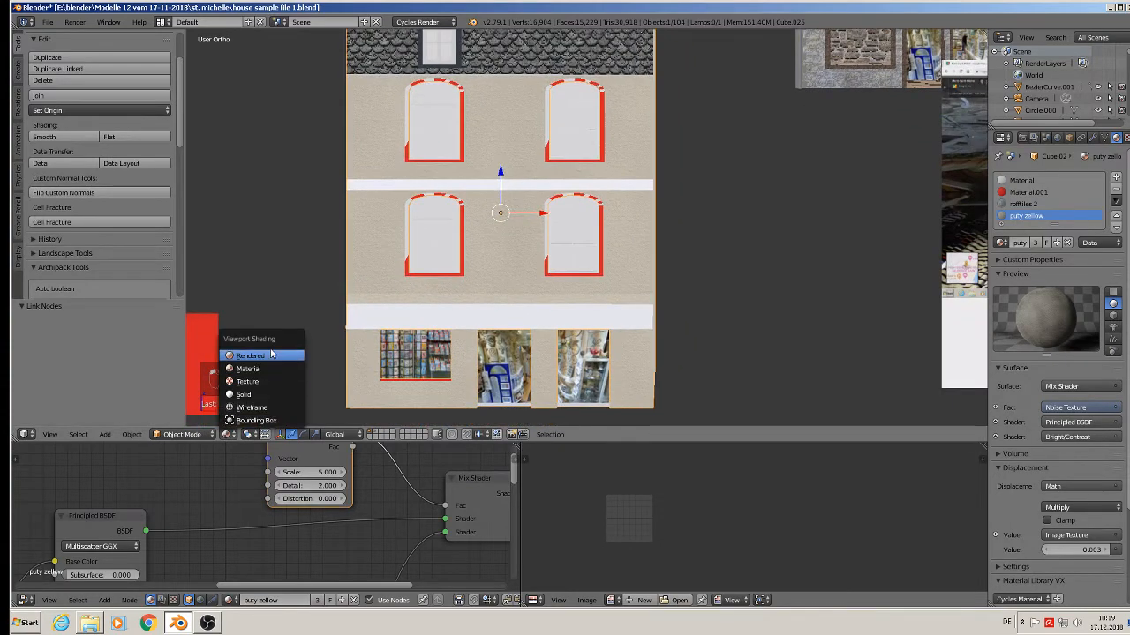
left_click(256, 354)
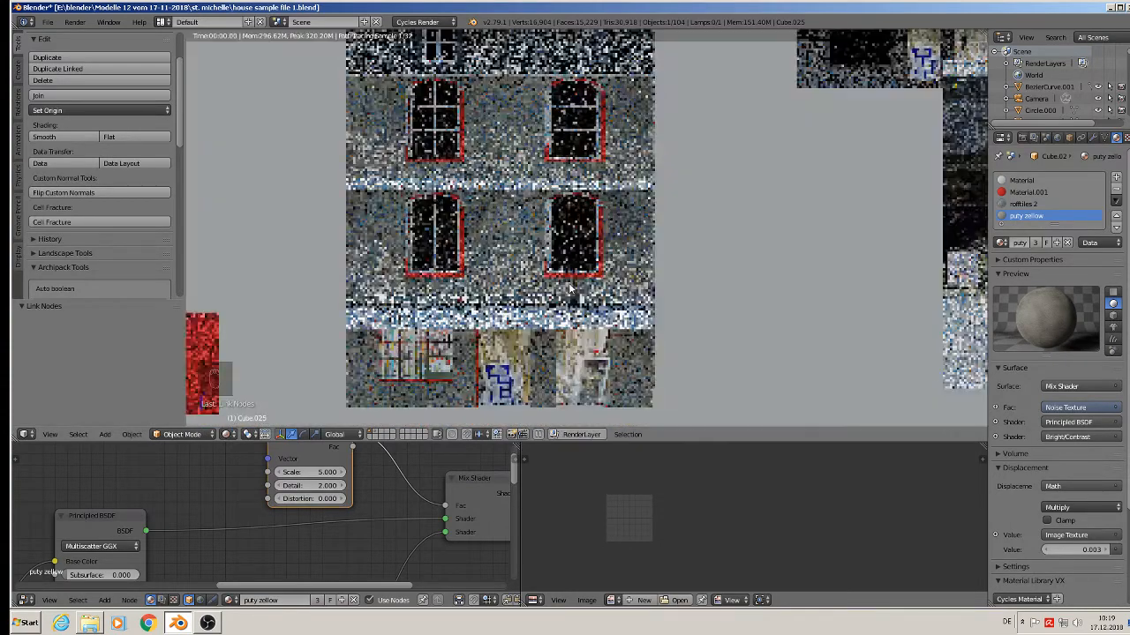
middle_click_drag(539, 255, 505, 257)
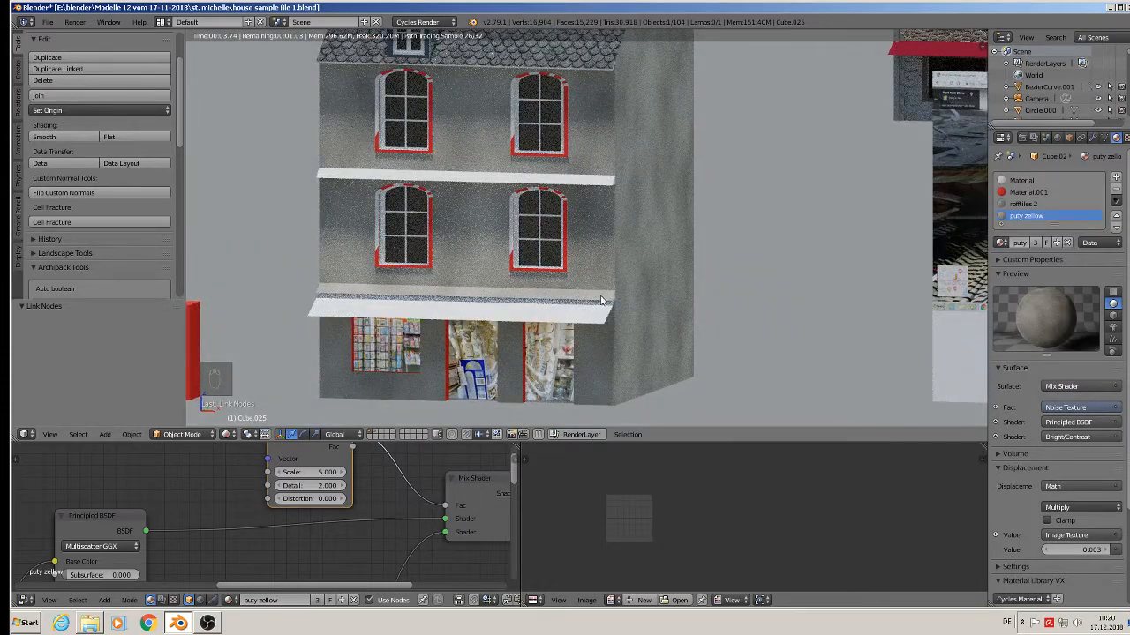
Set the Noise Texture's Scale to 1
left_click(309, 472)
type("1")
key("Return")
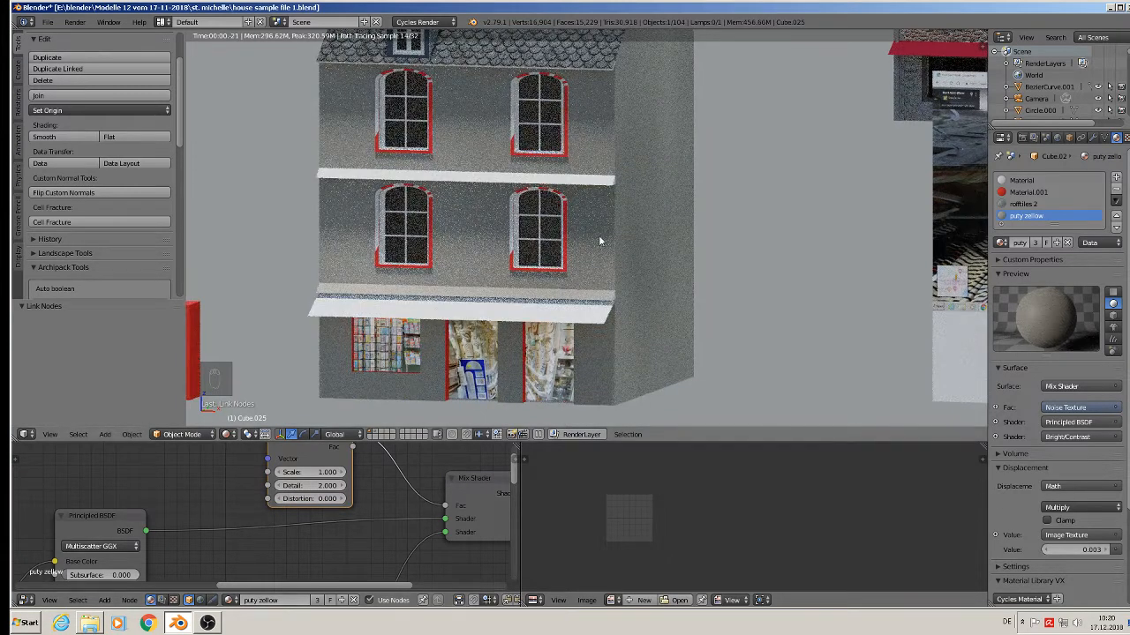
Set the Noise Texture's Scale to 10 and return the 3D view from Rendered to Material shading
left_click(314, 473)
type("10")
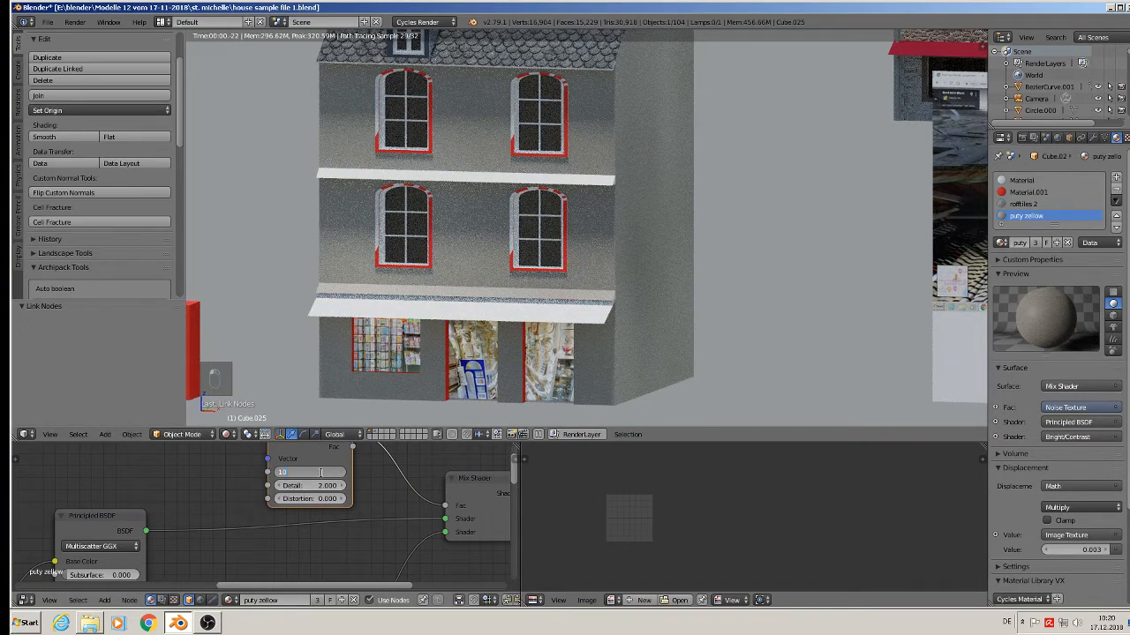
key("Return")
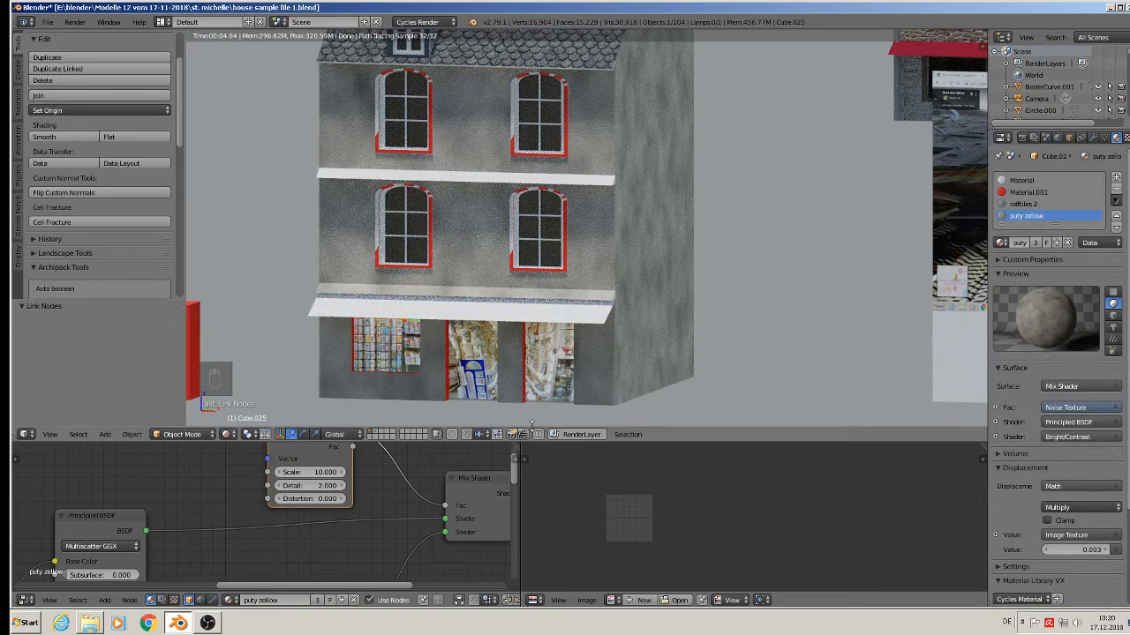
left_click(226, 434)
left_click(279, 369)
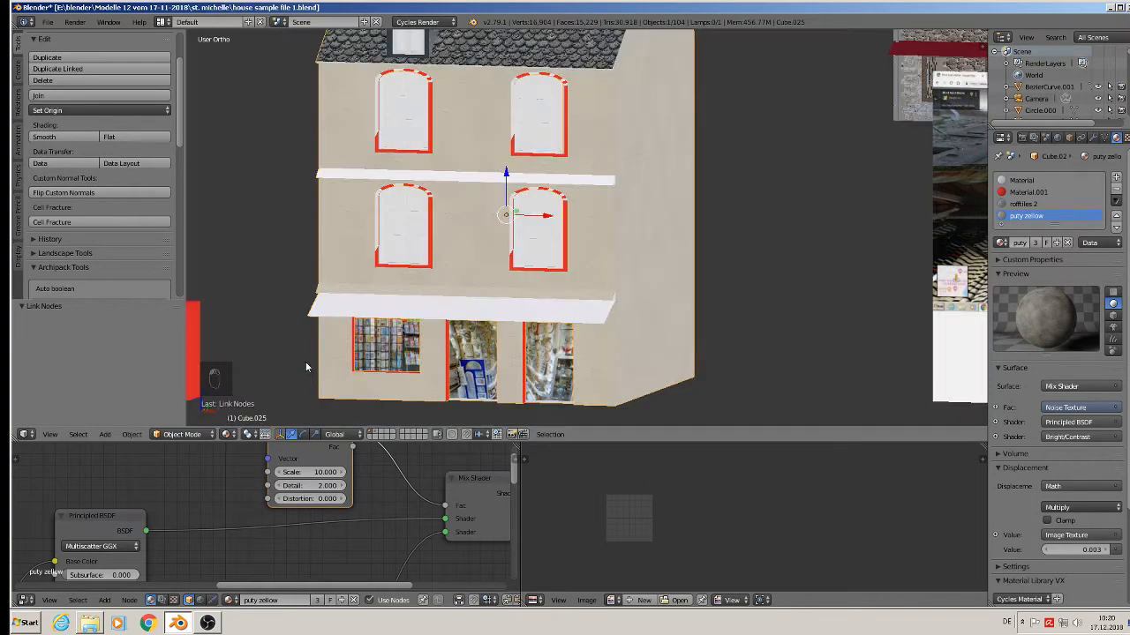
Examine the house facade and the Mont-Saint-Michel street reference photos for the look of the window surrounds
middle_click_drag(559, 308, 521, 338)
middle_click_drag(592, 247, 601, 252)
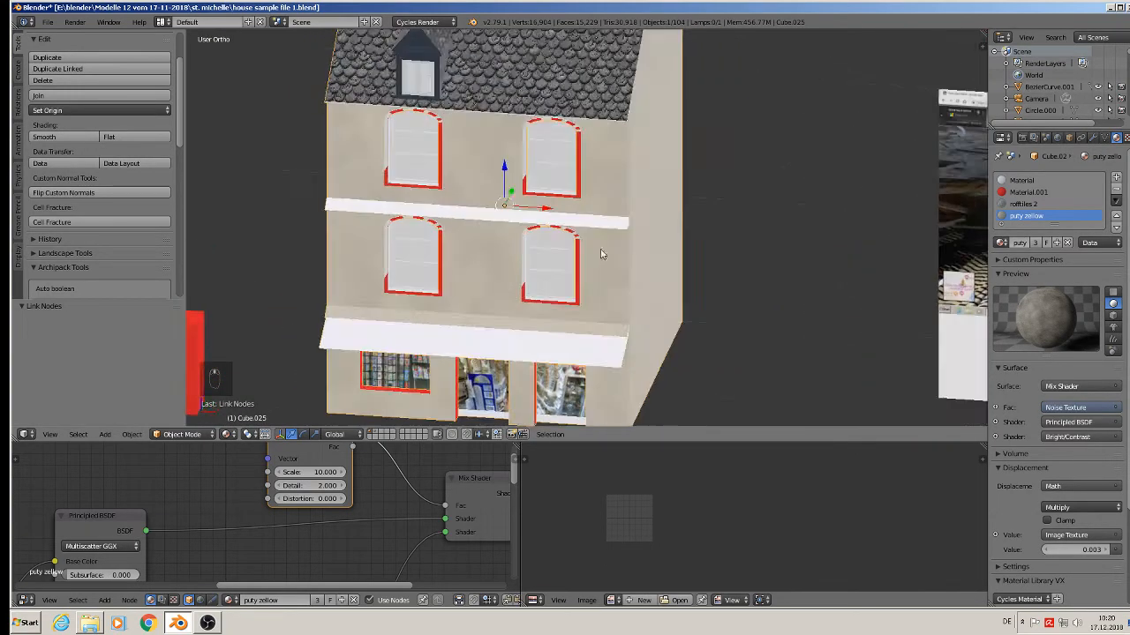
middle_click_drag(505, 273, 371, 283)
scroll(512, 278, "up", 2)
scroll(511, 278, "down", 3)
scroll(319, 157, "up", 1)
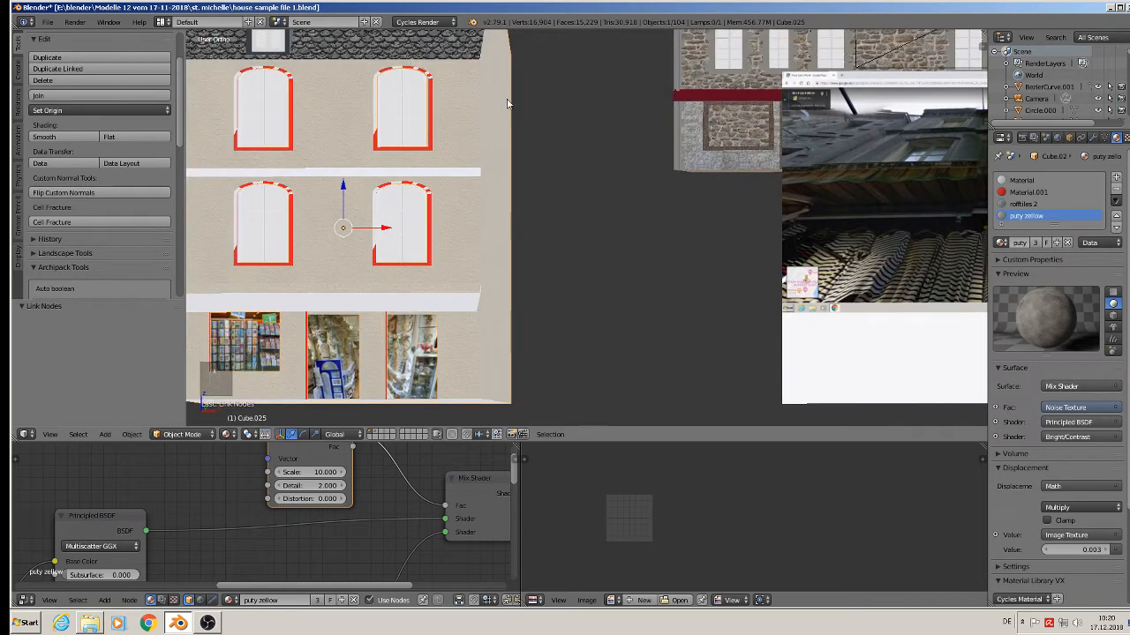
scroll(548, 229, "up", 6)
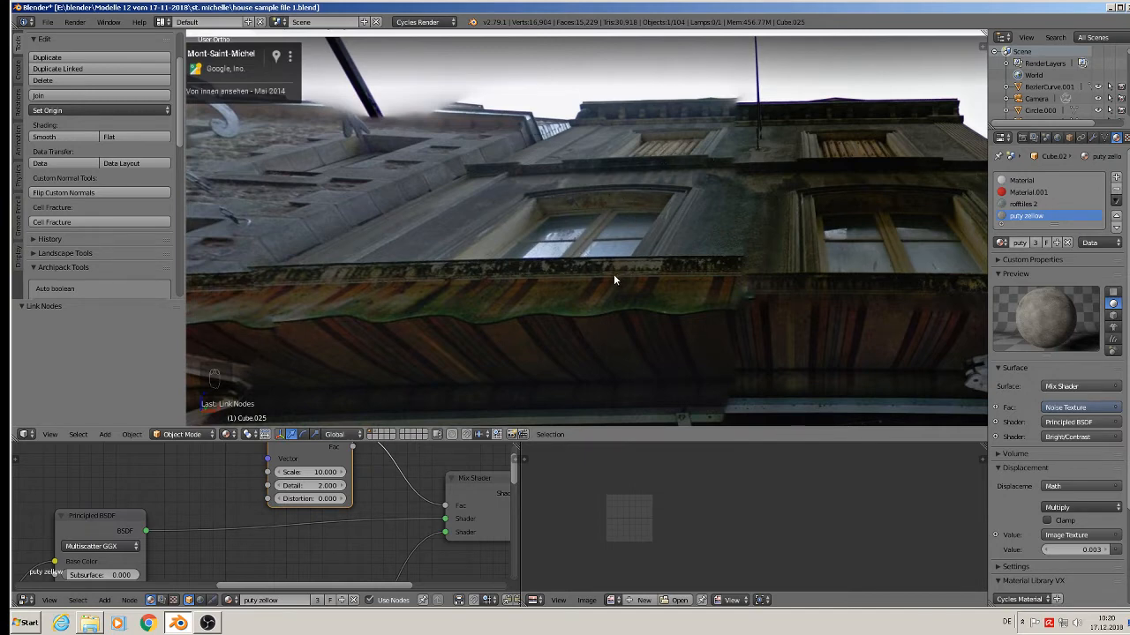
scroll(605, 286, "down", 10)
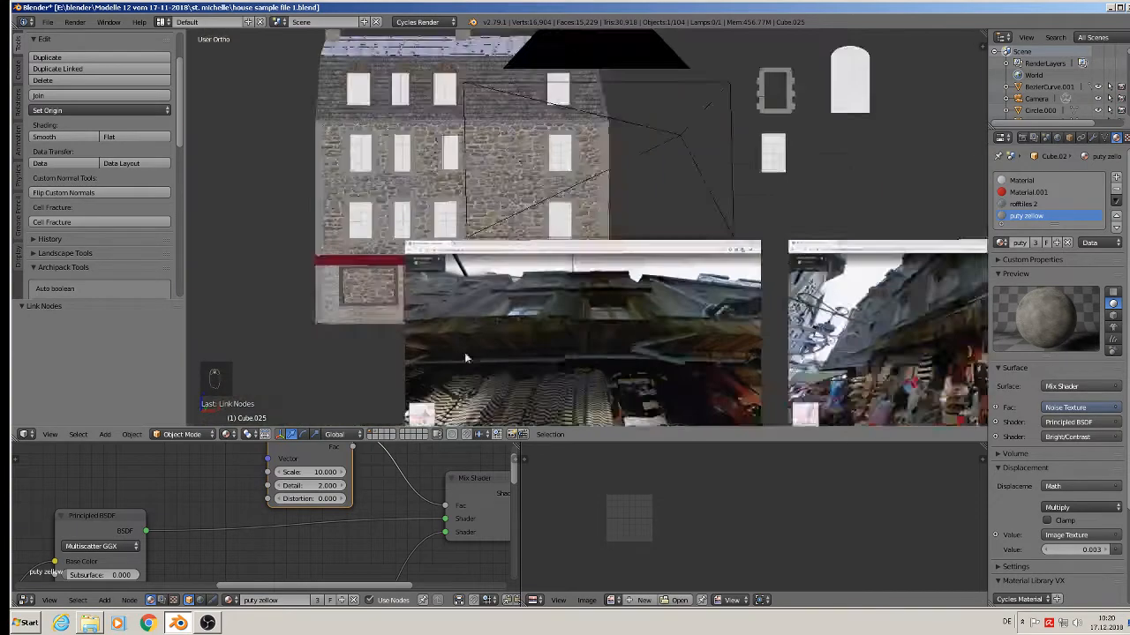
scroll(202, 347, "up", 3)
scroll(150, 305, "up", 2)
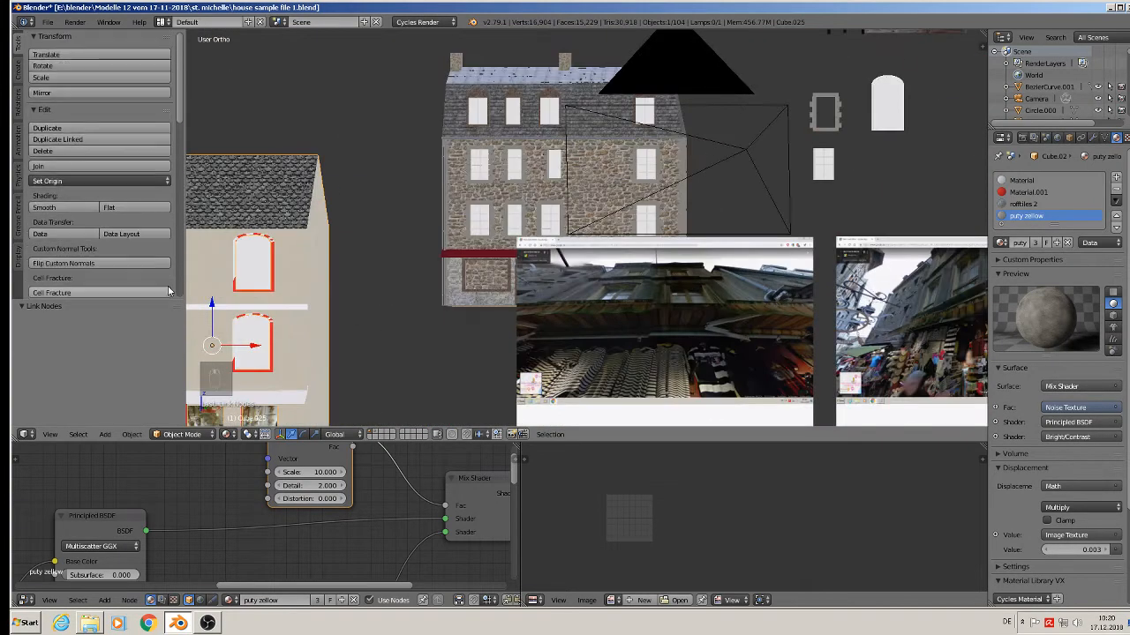
Add a new material slot to the house and create a material named "beige windows" in it
scroll(209, 283, "up", 6)
scroll(326, 290, "up", 2)
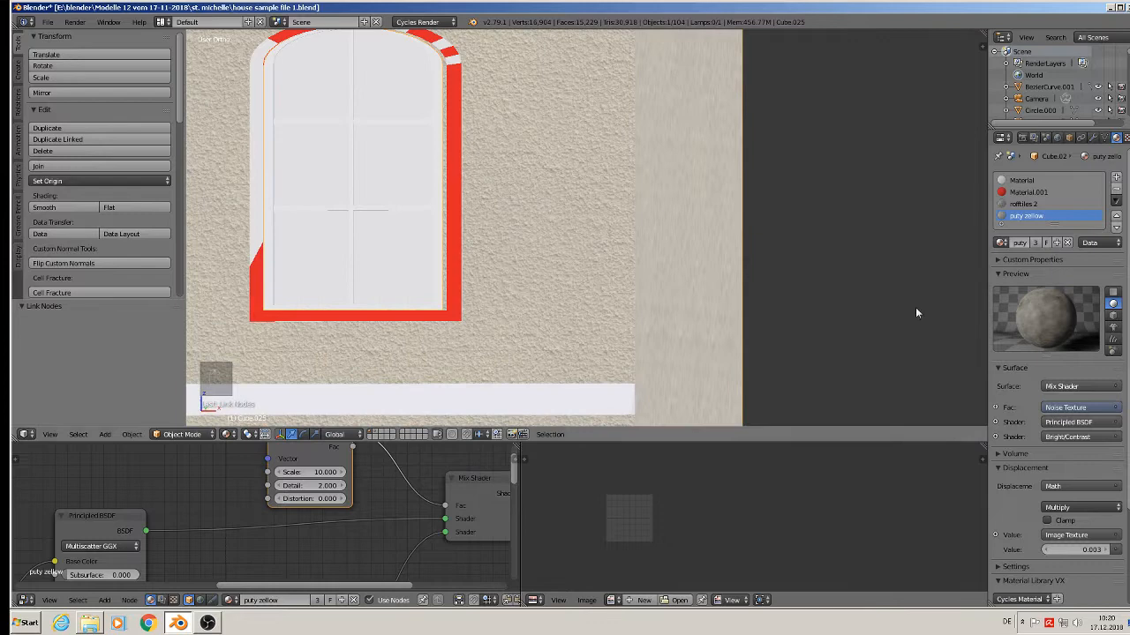
left_click(1116, 180)
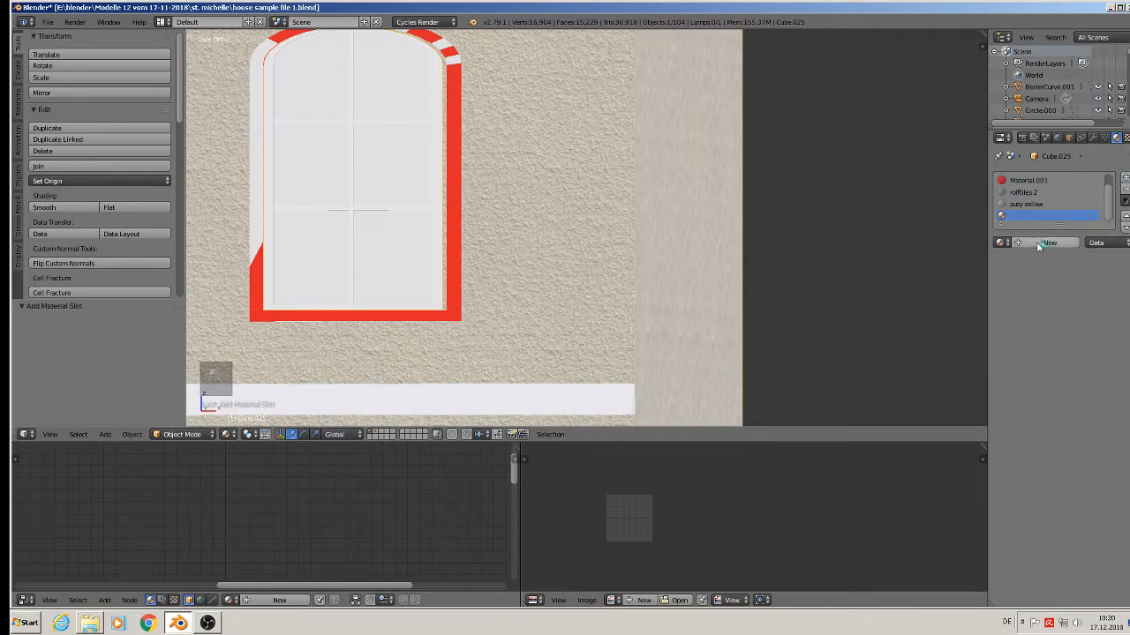
left_click(1033, 242)
left_click(1021, 242)
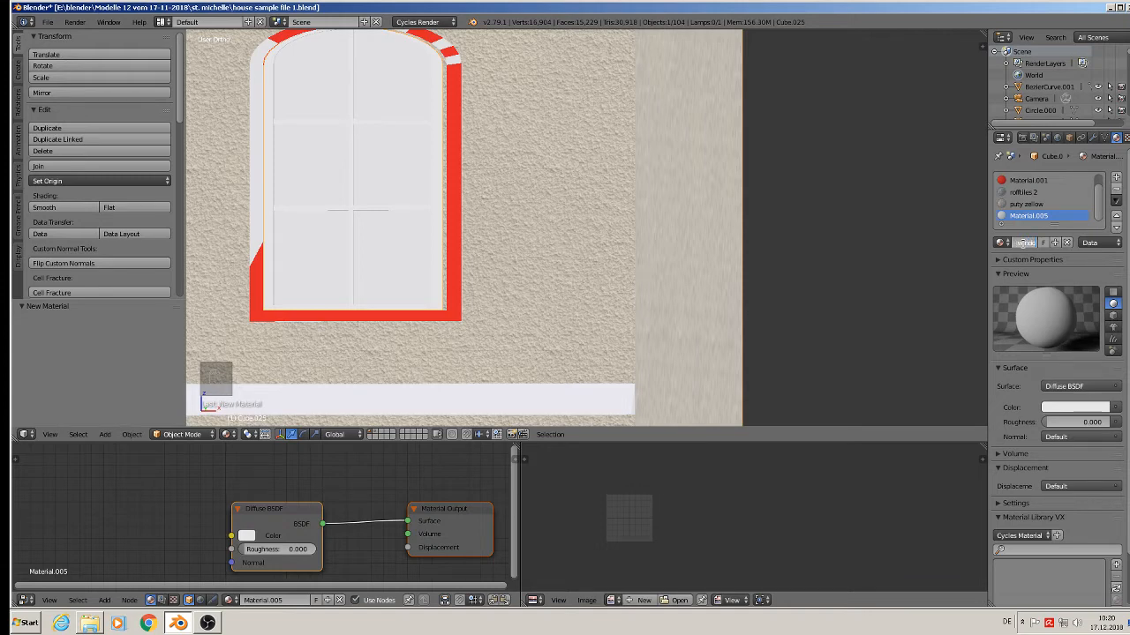
type("beige windows")
key("Return")
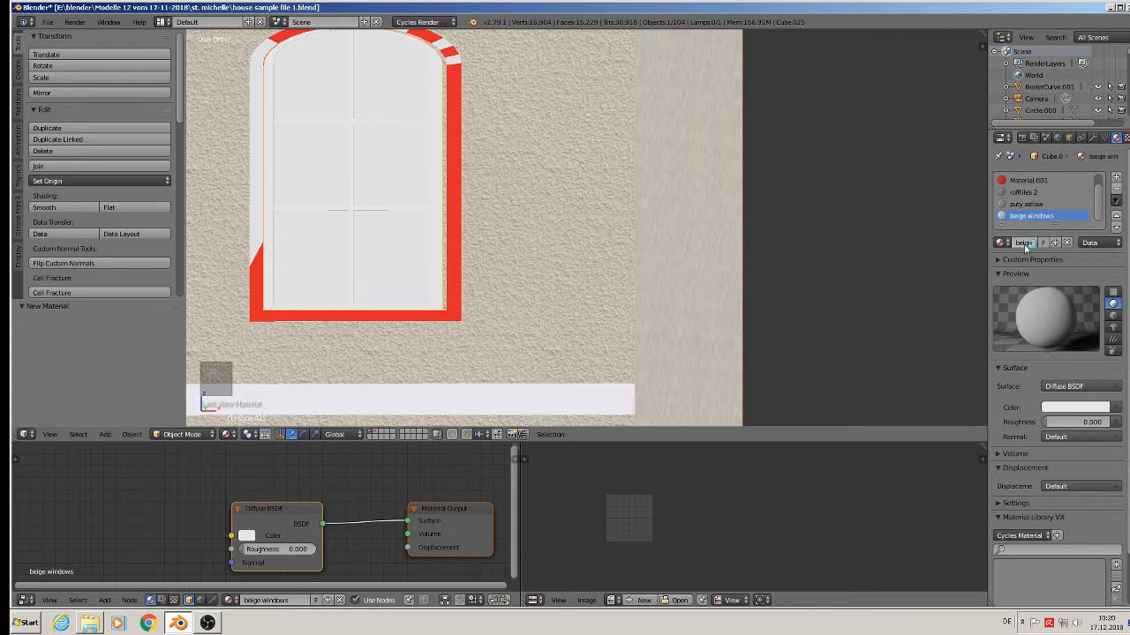
Give the beige windows material a warm beige diffuse colour, sampling a beige and shifting it to a more saturated tone
left_click(1094, 408)
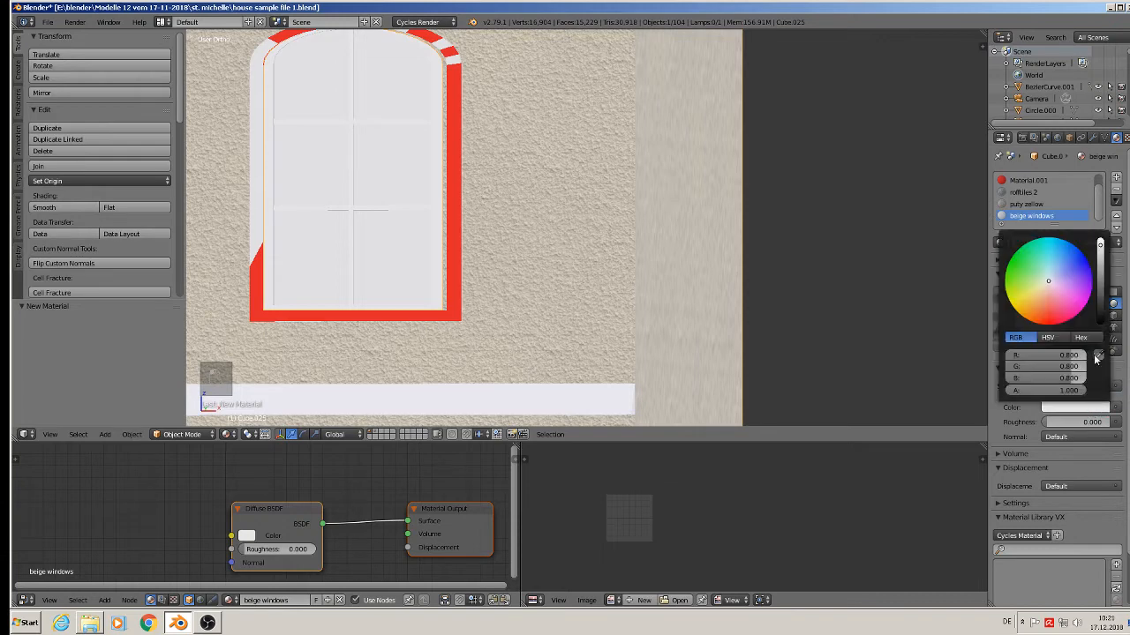
left_click(1099, 411)
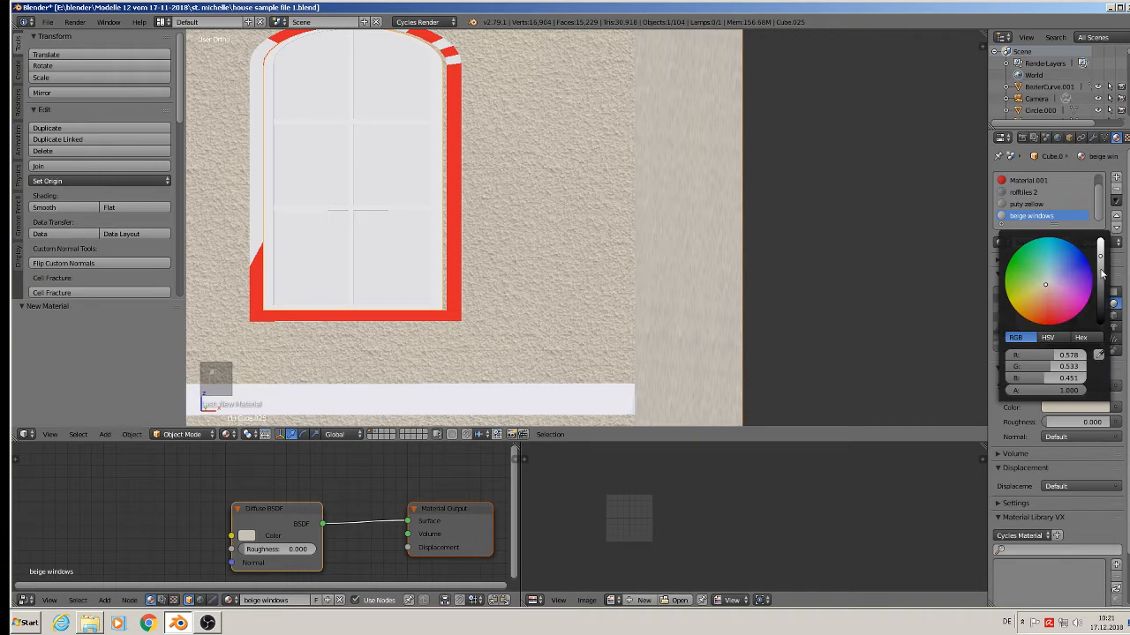
left_click(1042, 293)
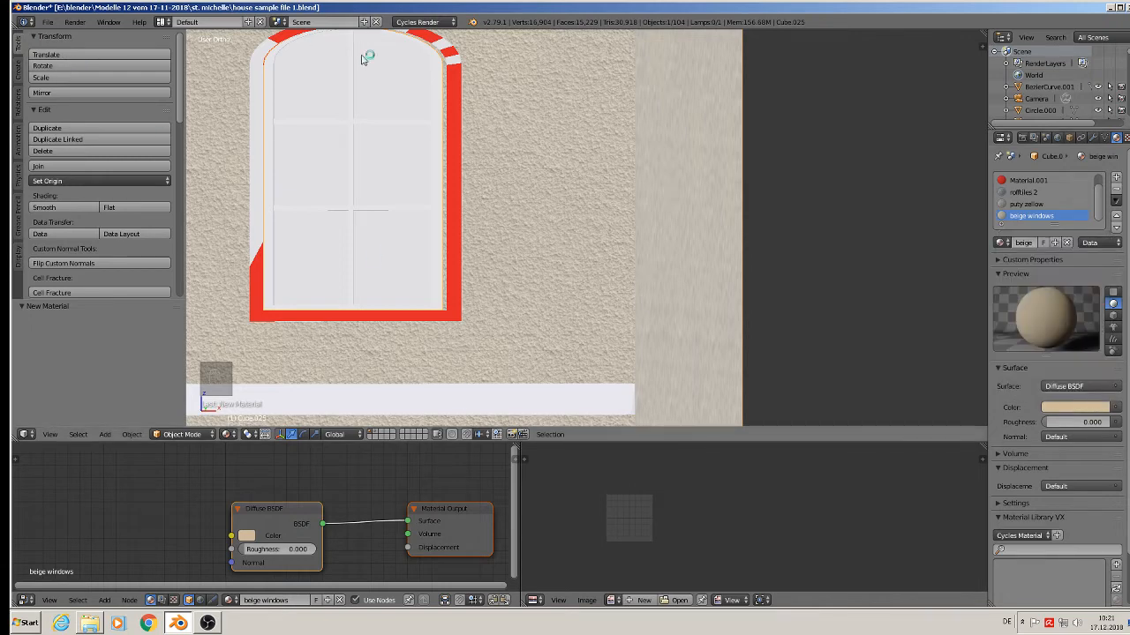
In Edit Mode, assign the beige windows material to the outer surround of the upper floor's right-hand arched window, including its adjoining faces
scroll(390, 109, "down", 2)
key("Tab")
middle_click_drag(324, 56, 515, 102, "shift")
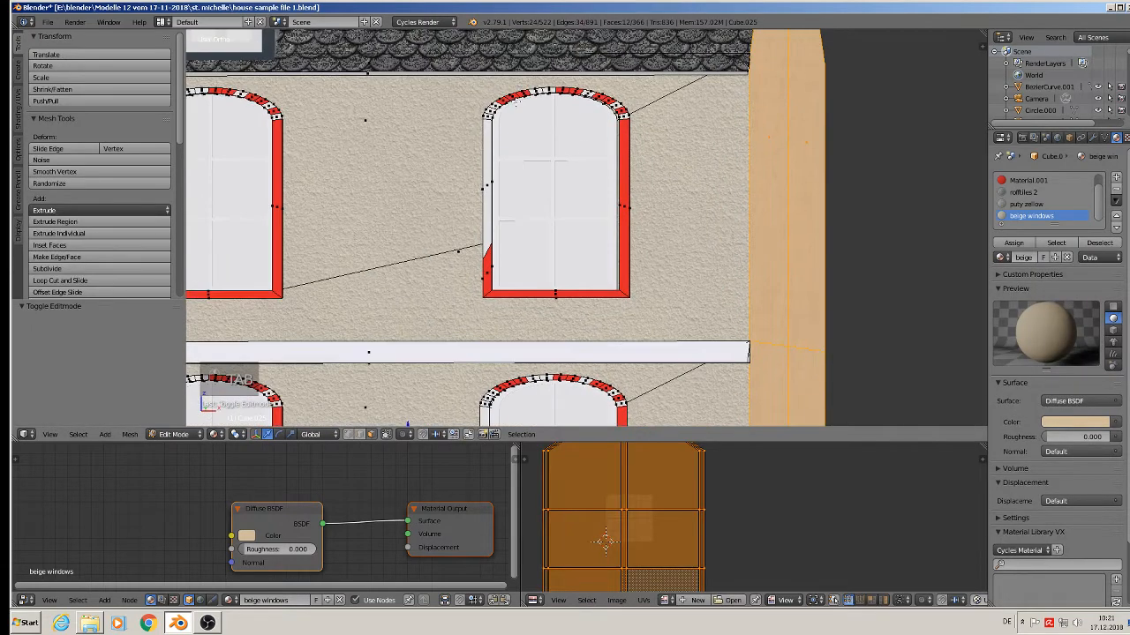
right_click(523, 92, "alt")
right_click(526, 93, "alt")
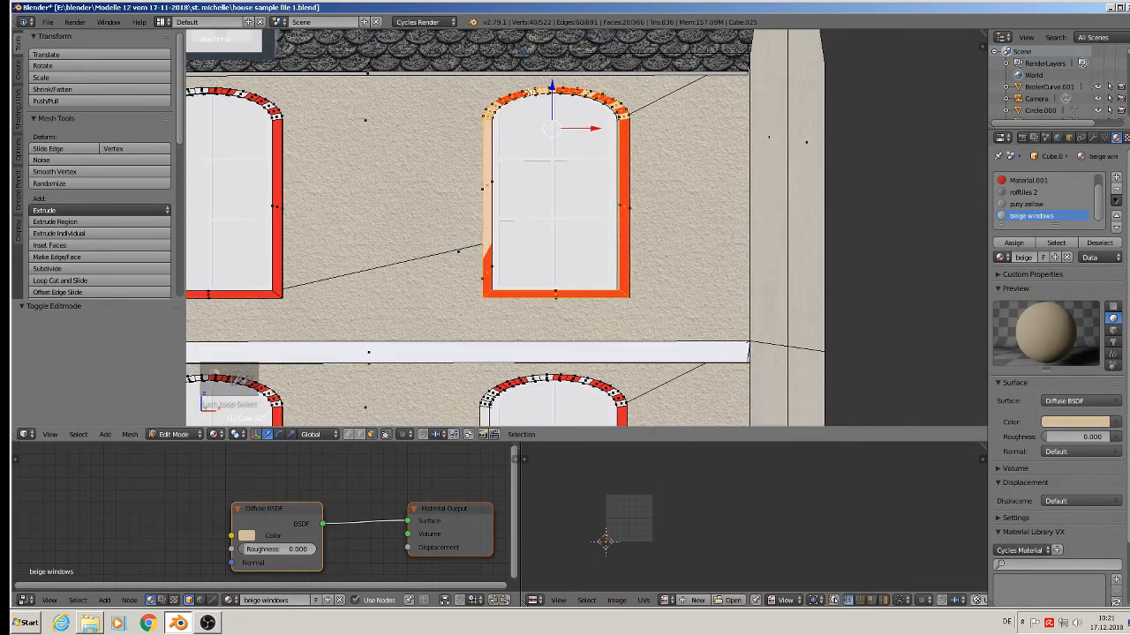
key("ctrl+KP_Add")
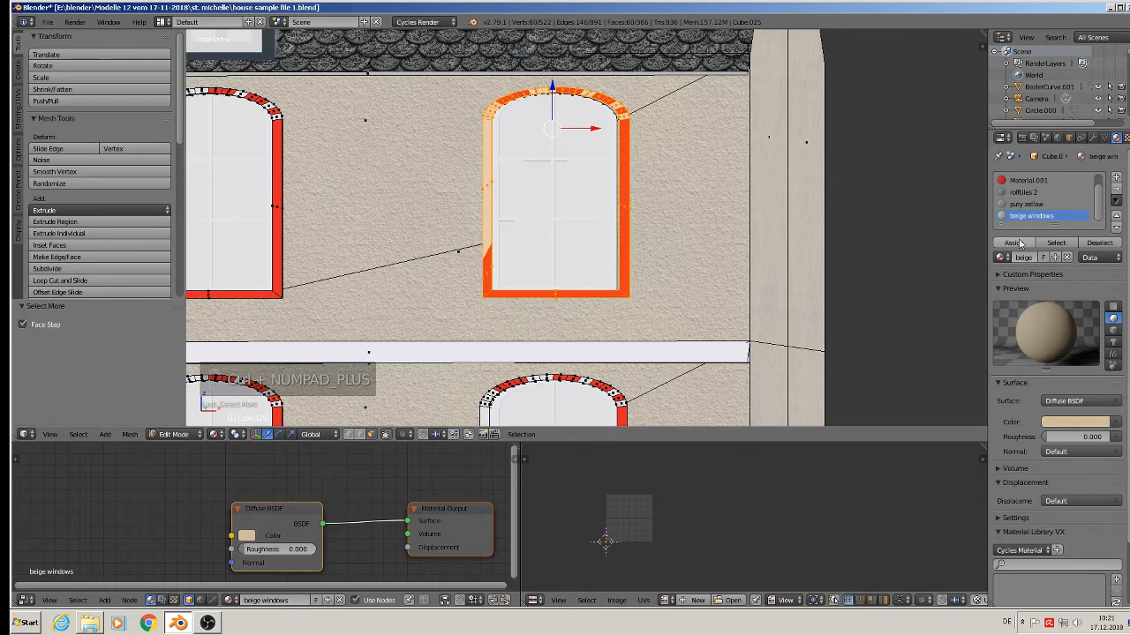
left_click(1016, 243)
Assign the beige windows material to the inner reveal faces of the same upper right-hand window
middle_click_drag(635, 280, 521, 273)
right_click(525, 122, "alt")
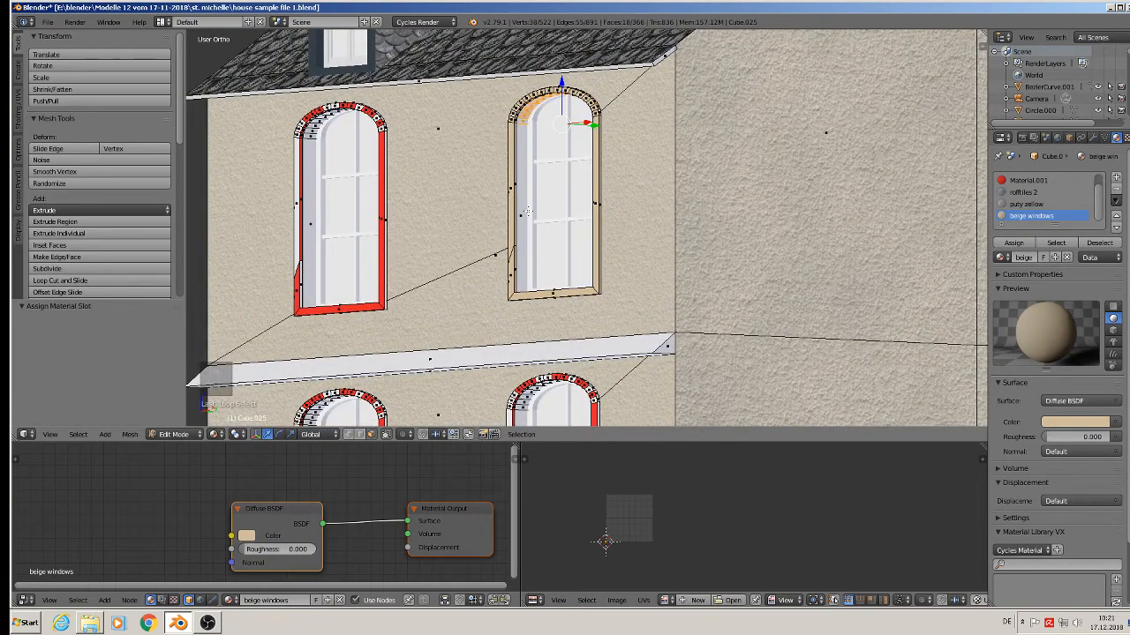
right_click(528, 211, "shift")
scroll(527, 212, "up", 2)
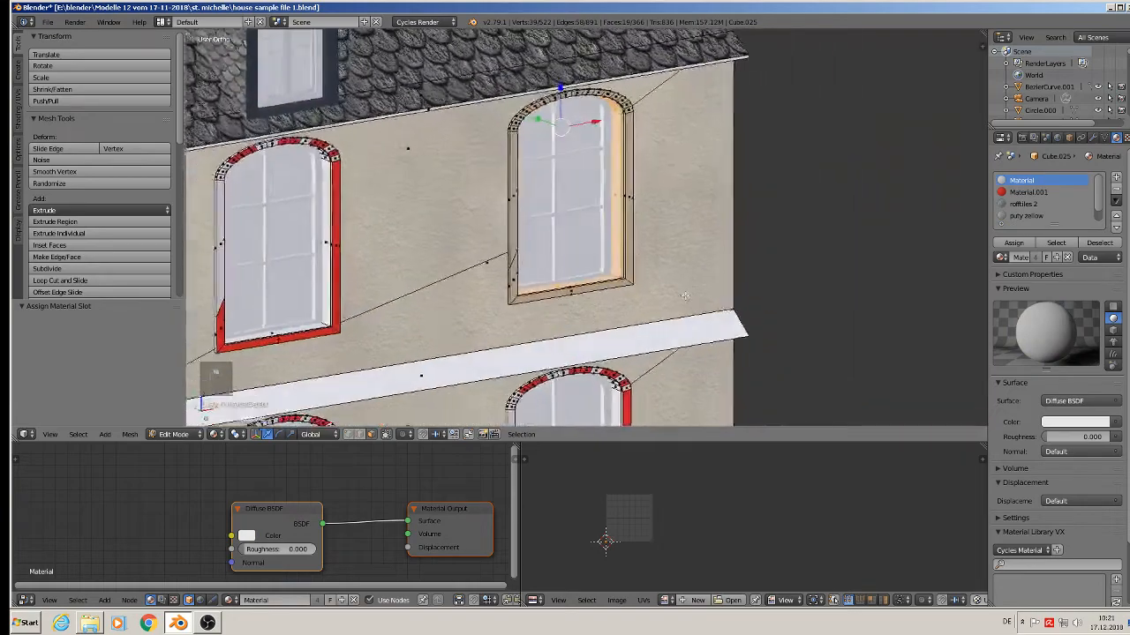
left_click(1025, 216)
scroll(1025, 219, "down", 1)
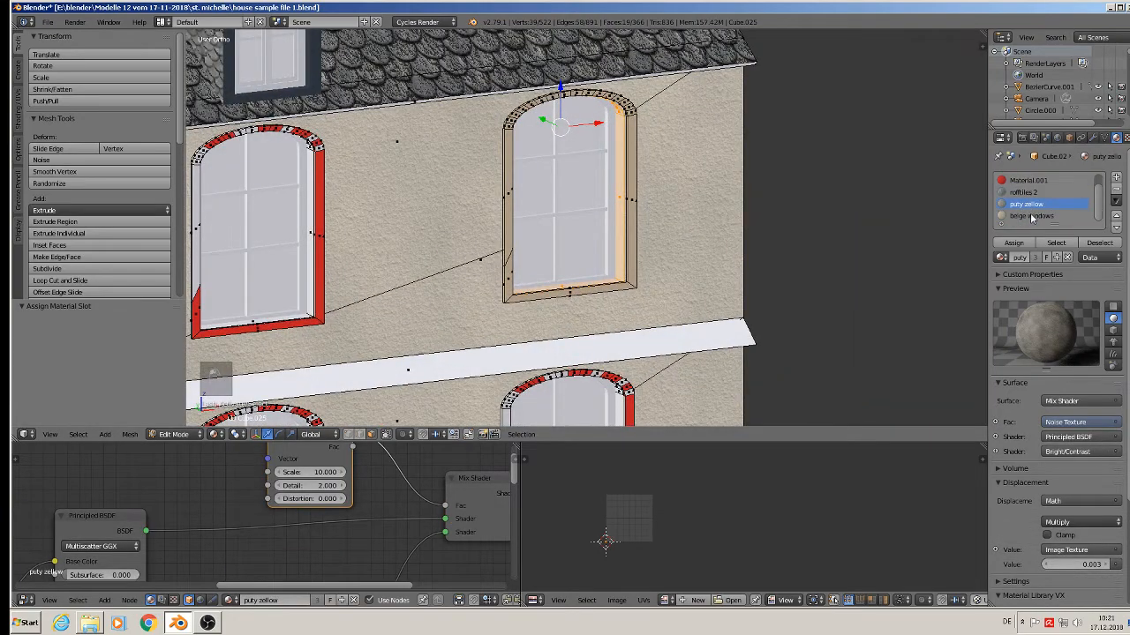
left_click(1028, 215)
left_click(1013, 242)
Assign the beige windows material to the front surround and inner reveal loops of the upper floor's left-hand window
middle_click_drag(553, 198, 849, 173, "shift")
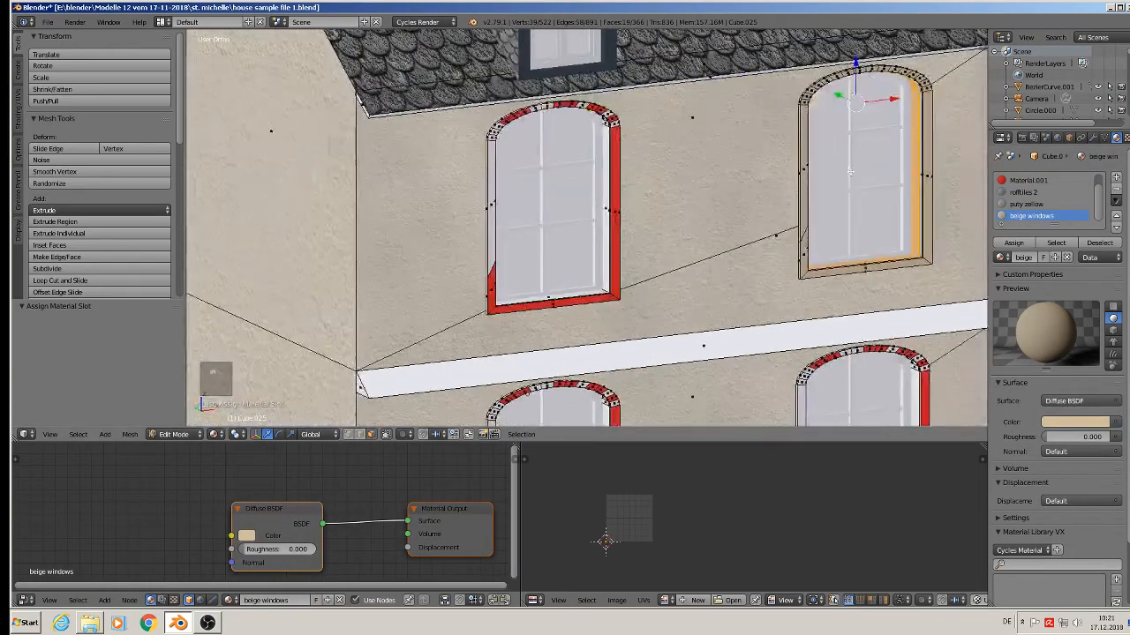
right_click(554, 104, "alt")
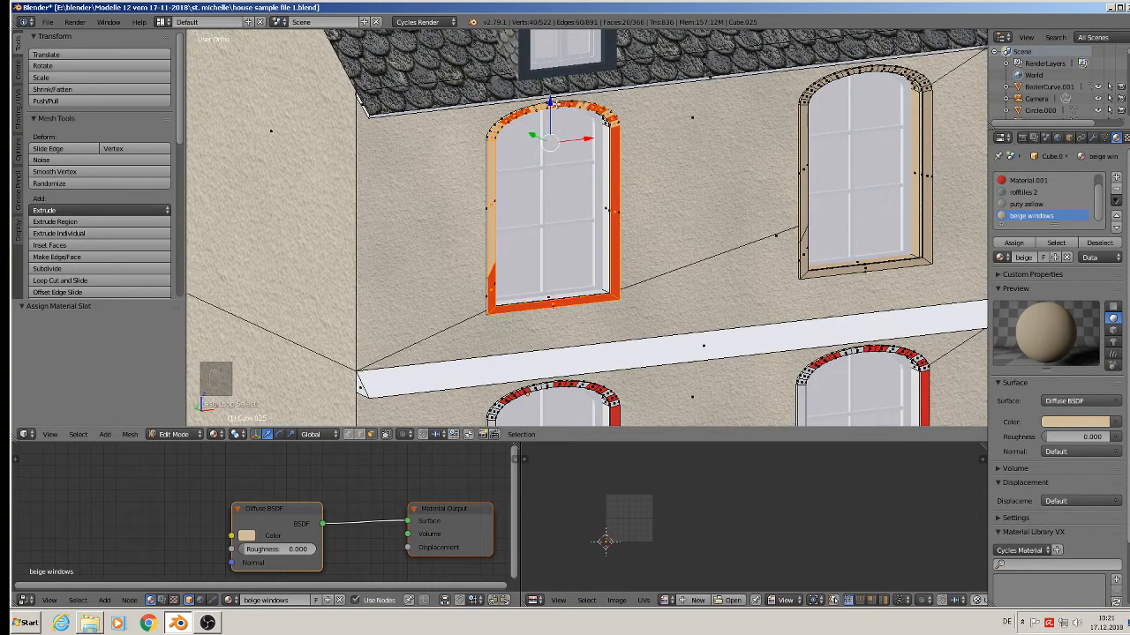
left_click(1013, 242)
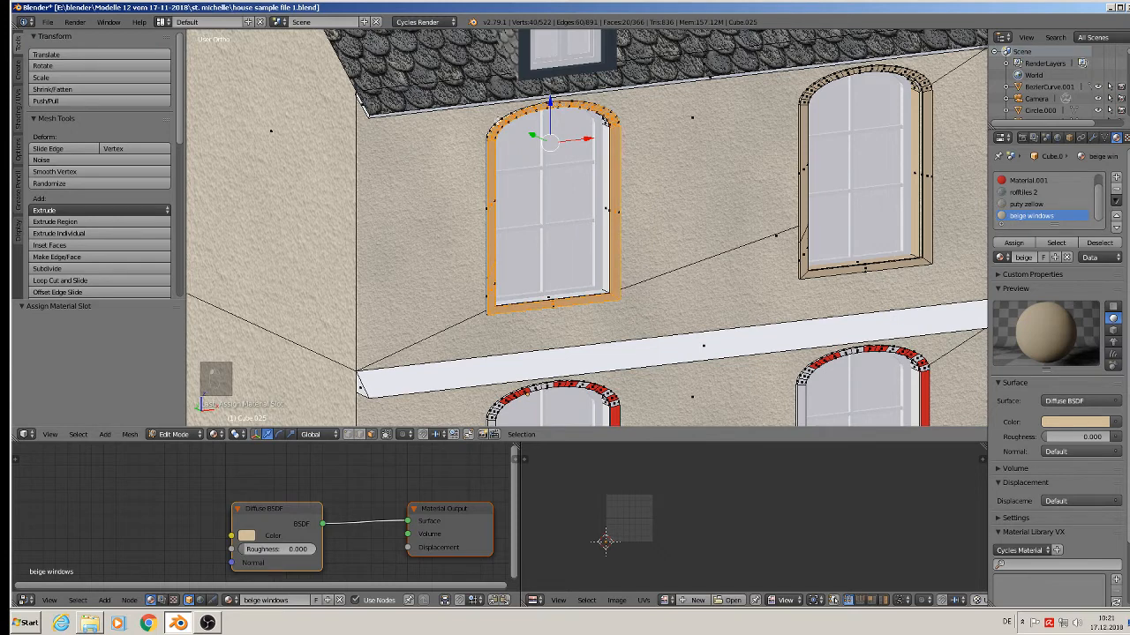
key("ctrl+KP_Add")
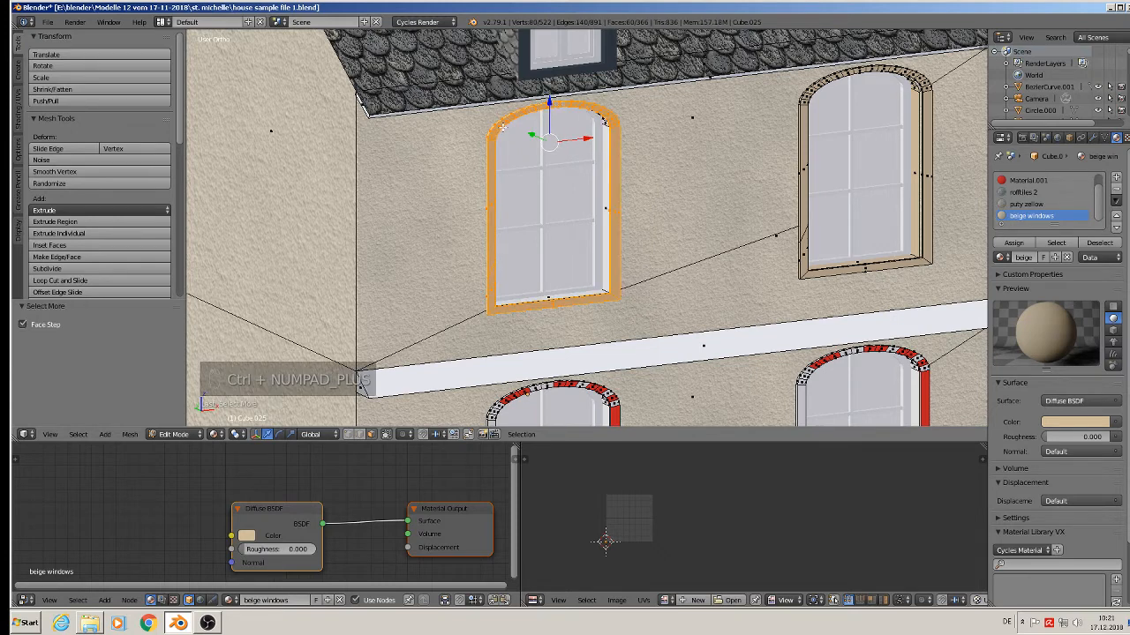
right_click(605, 127, "alt")
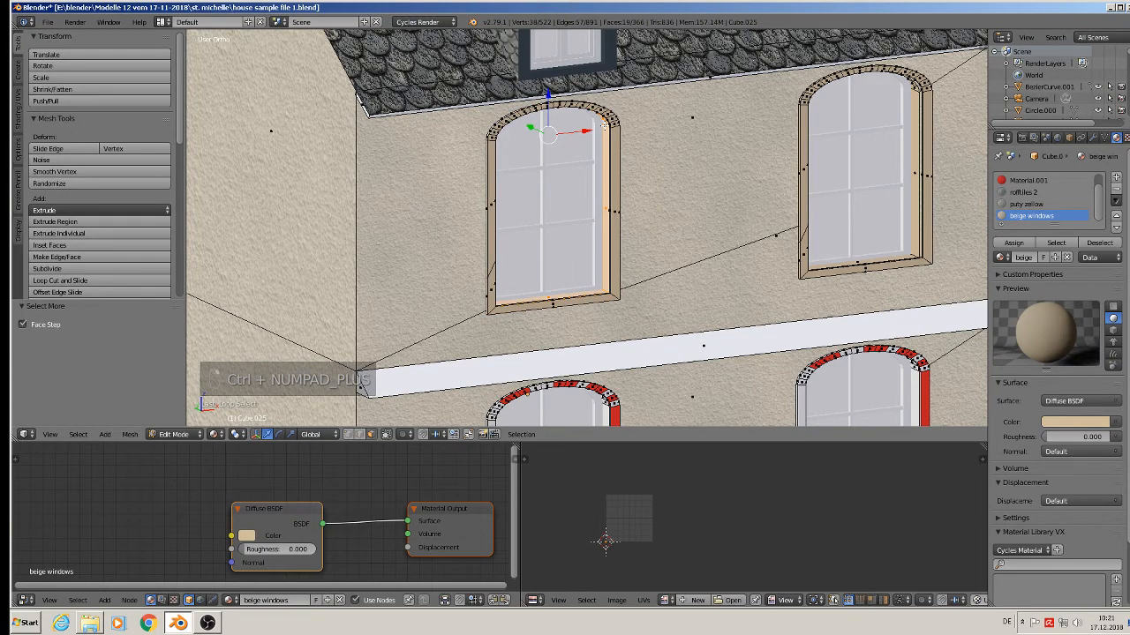
left_click(1013, 242)
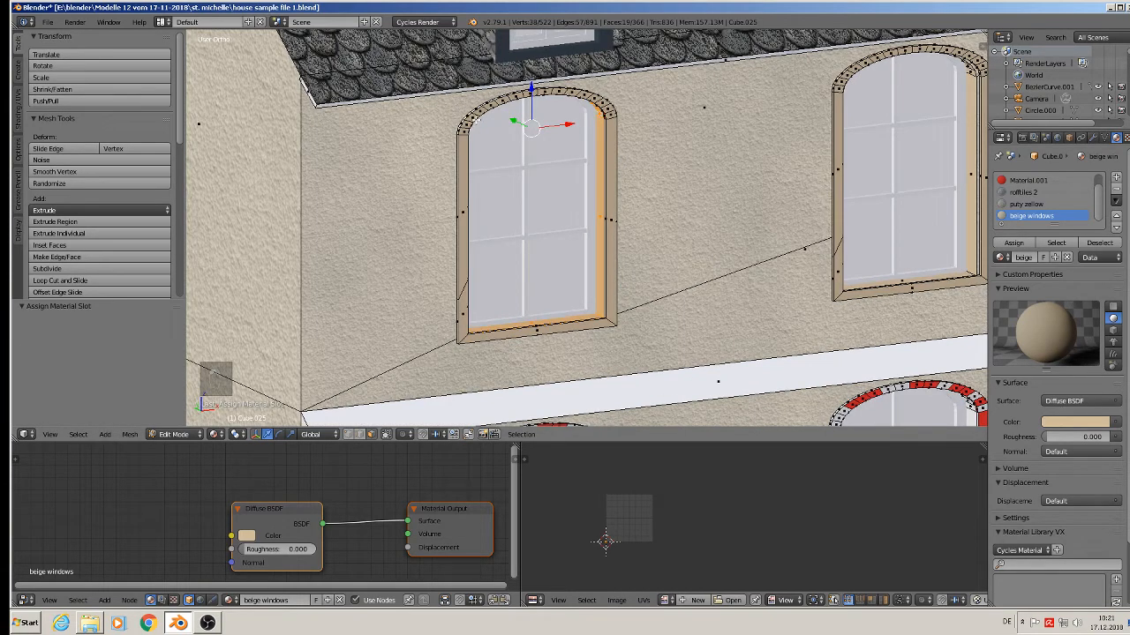
Extend the upper left-hand window's surround selection to its neighbouring faces, assign beige windows, and check the frame's outer side
right_click(471, 115, "alt")
right_click(476, 114, "alt")
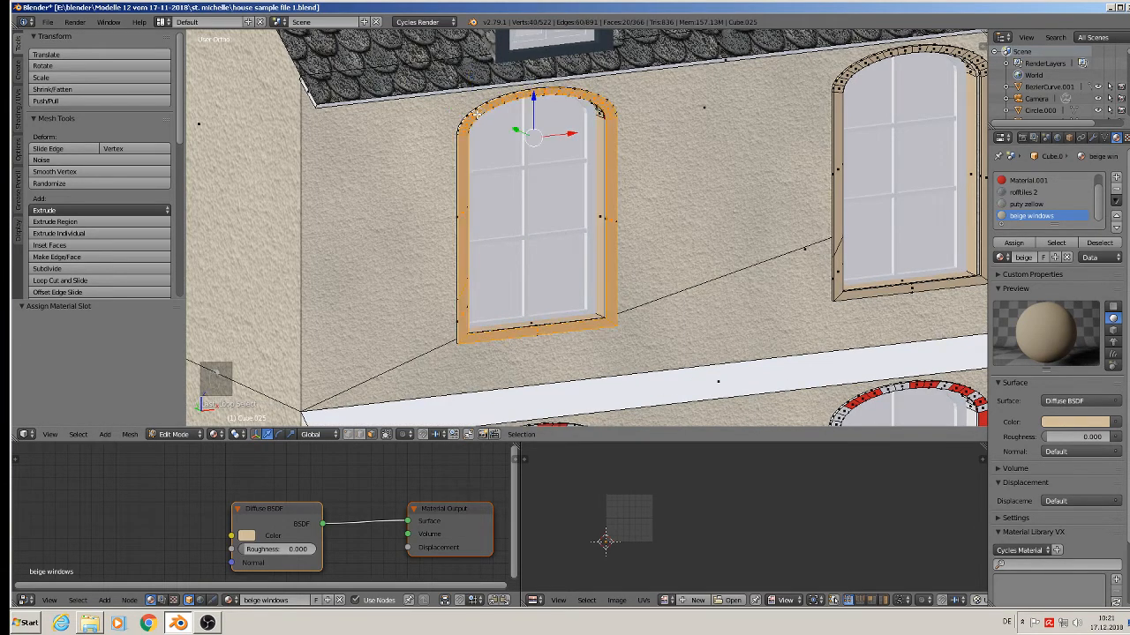
key("ctrl+KP_Add")
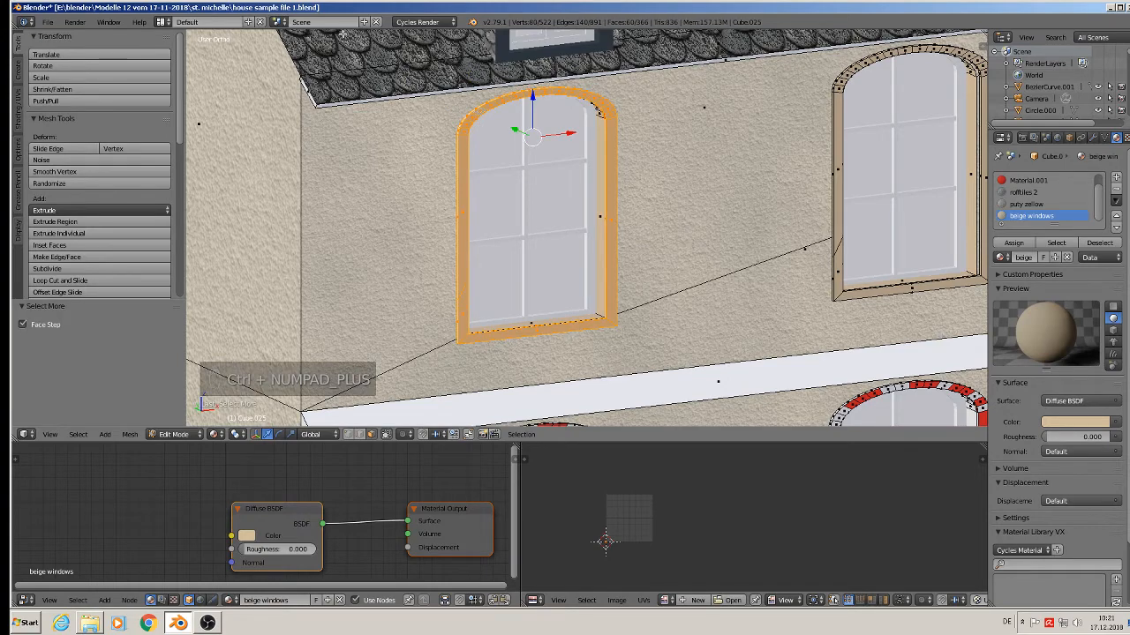
left_click(1015, 243)
scroll(570, 41, "up", 2)
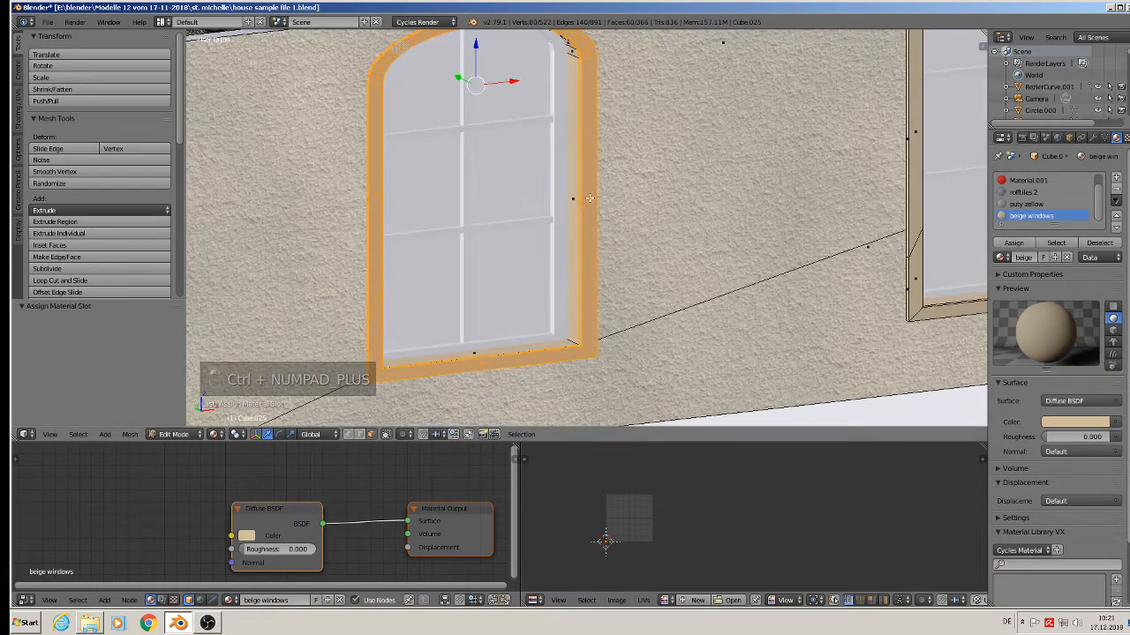
right_click(588, 233)
middle_click_drag(587, 234, 494, 237)
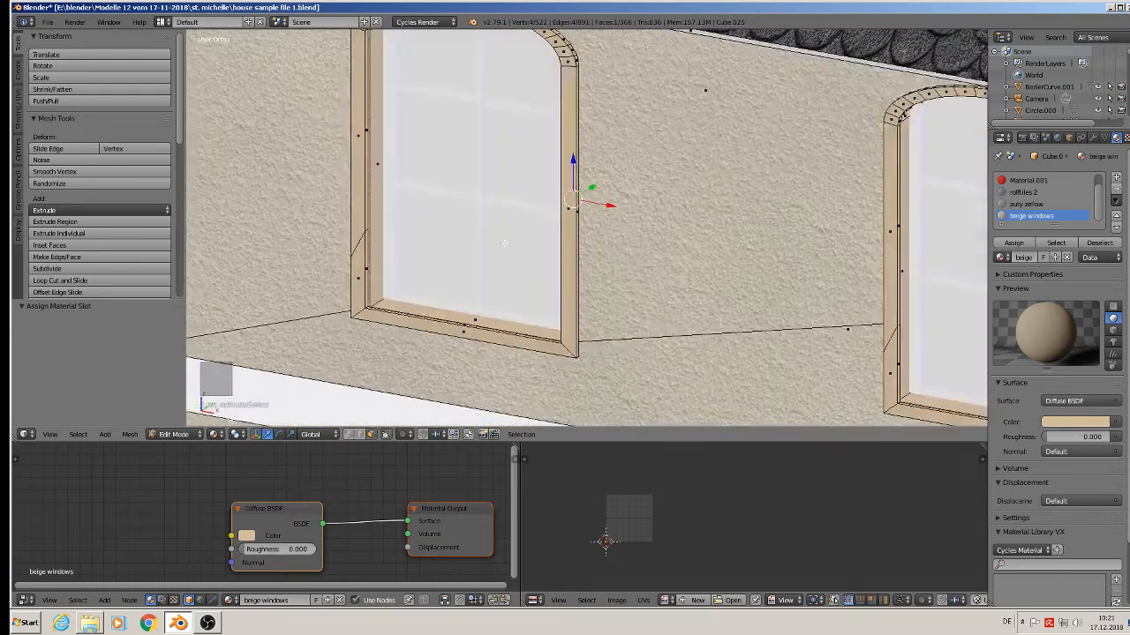
Assign the beige windows material to the surround and adjoining faces of the right-hand arched window one floor below
scroll(512, 243, "down", 3)
middle_click_drag(543, 302, 610, 127, "shift")
scroll(754, 181, "up", 3)
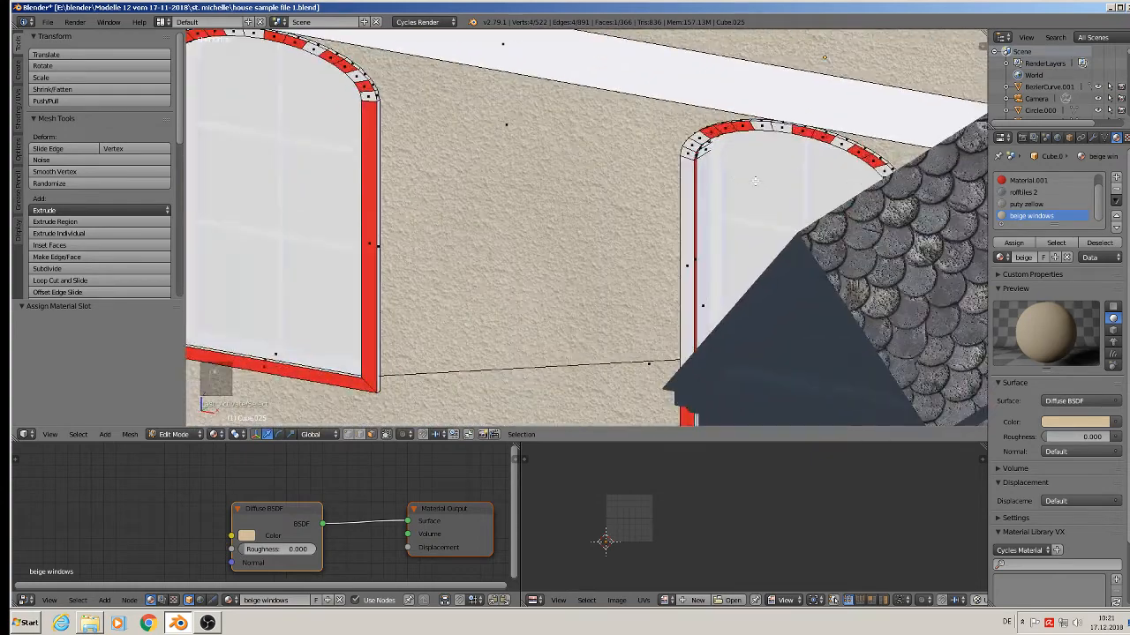
right_click(700, 149, "alt")
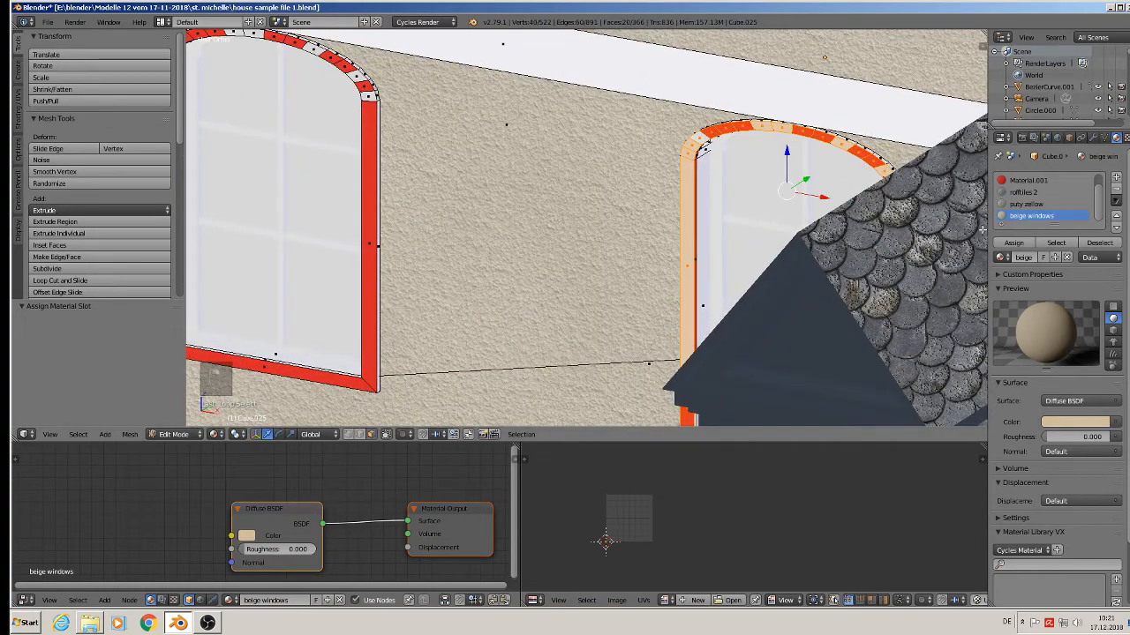
key("ctrl+KP_Add")
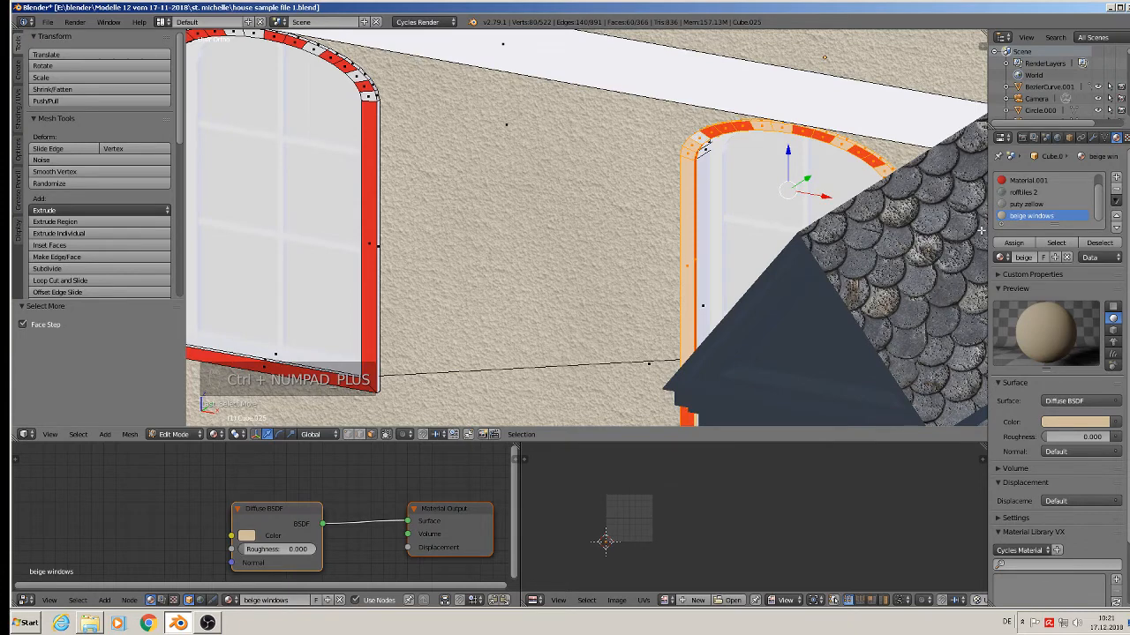
left_click(1013, 243)
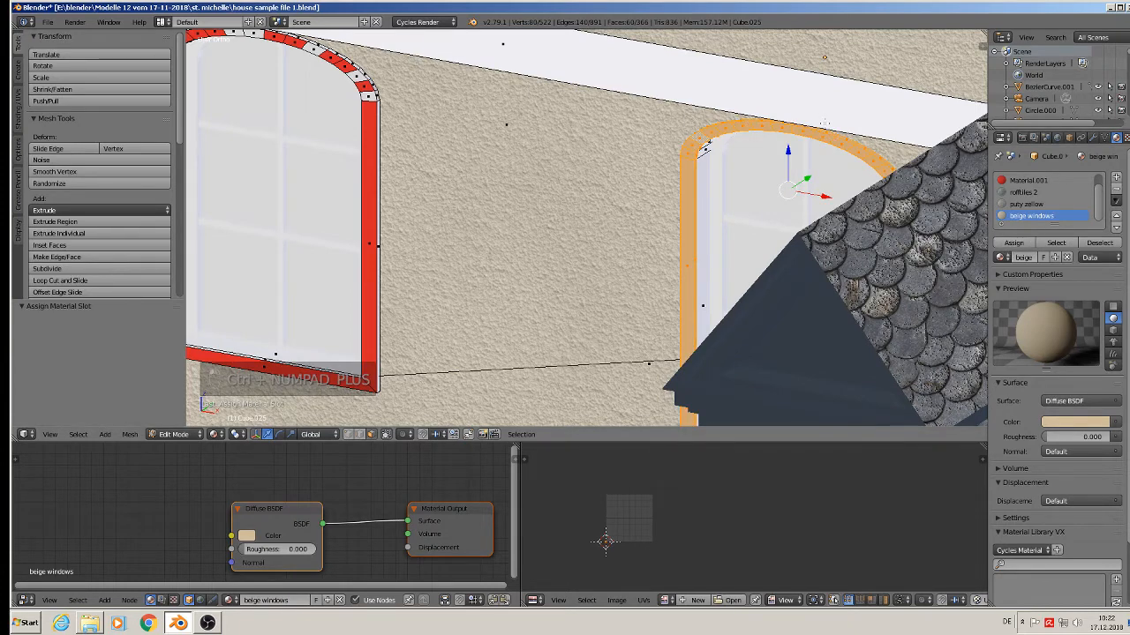
Assign the beige windows material to the inner reveal loop and the remaining side reveal face of the lower floor's right-hand arched window
right_click(706, 152, "alt")
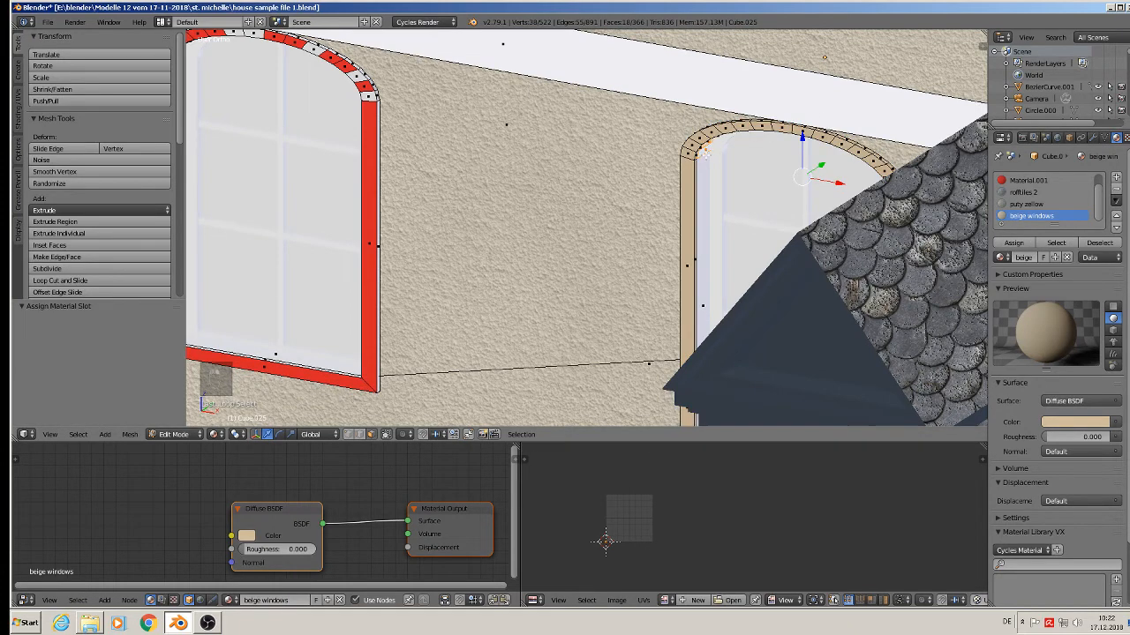
left_click(1015, 243)
scroll(718, 258, "down", 3)
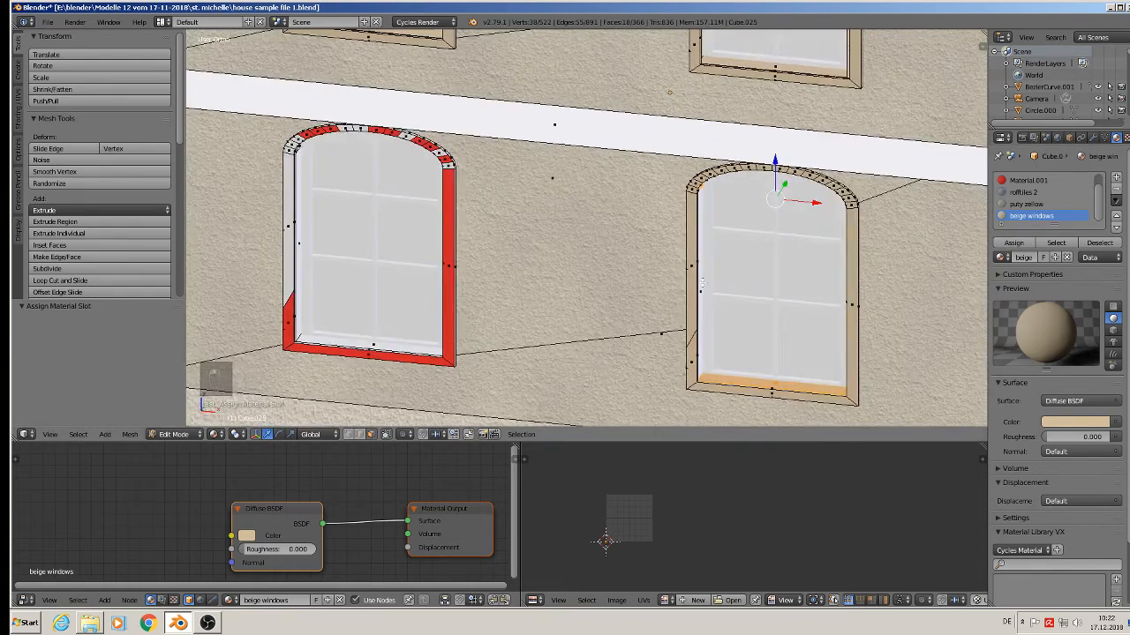
right_click(702, 282, "alt")
left_click(1026, 204)
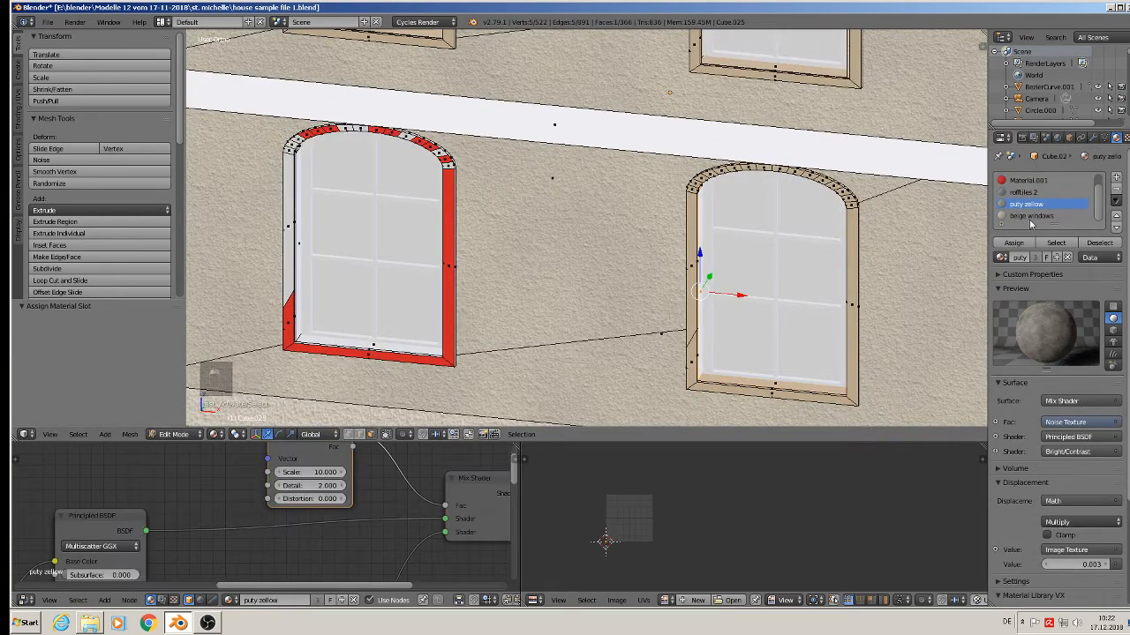
left_click(1025, 216)
left_click(1021, 244)
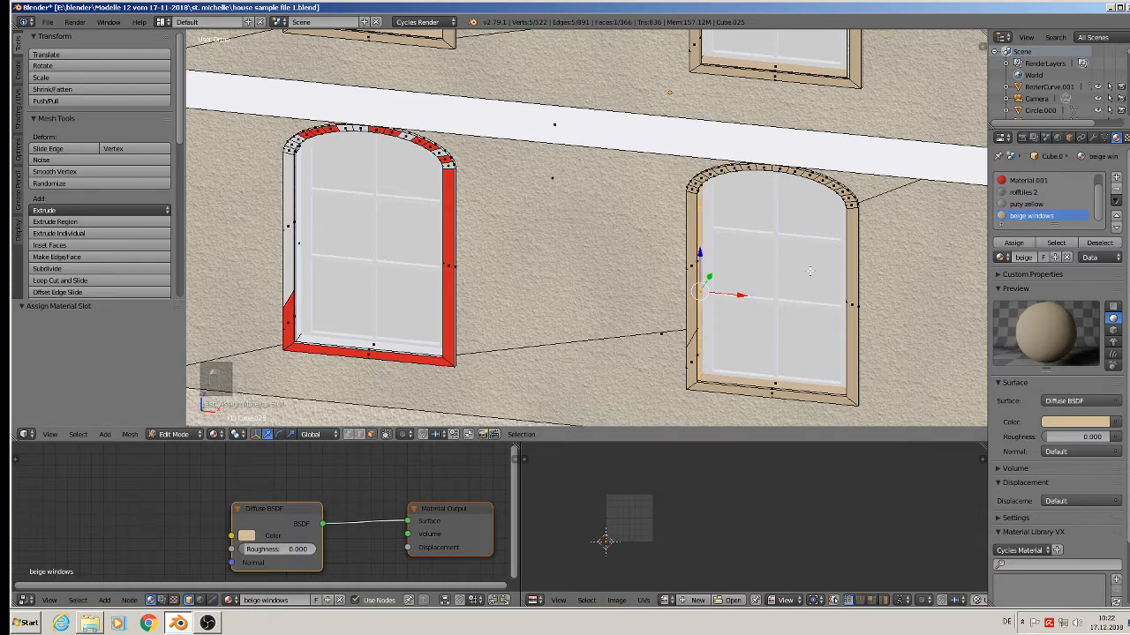
Select the front surround of the left-hand arched window on the same floor with its adjoining faces and assign beige windows
middle_click_drag(544, 275, 699, 205)
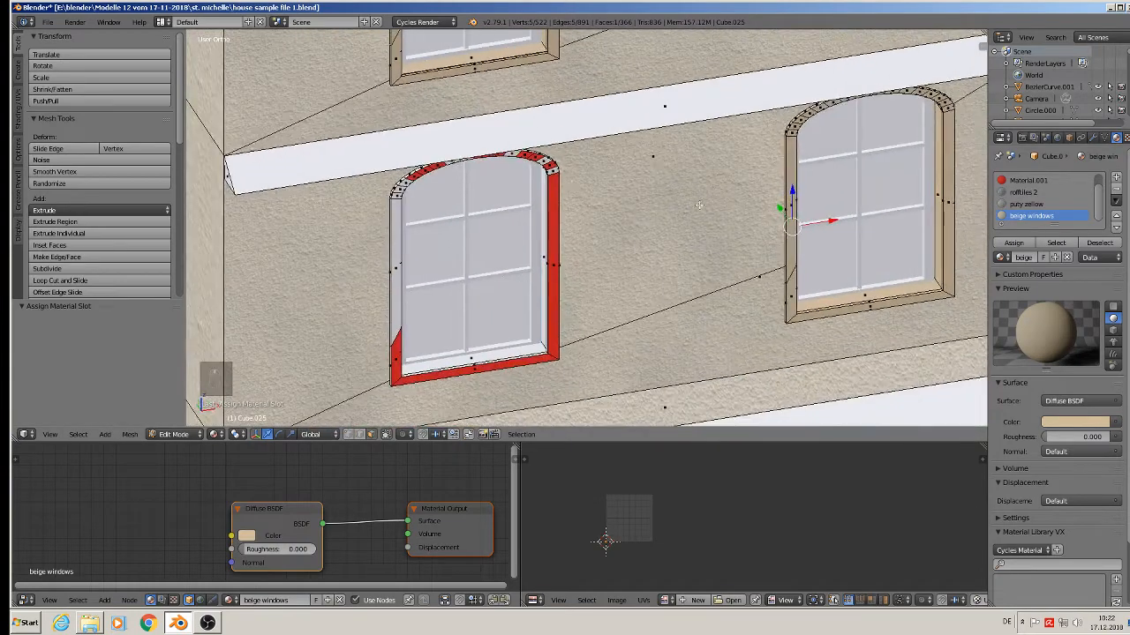
right_click(554, 175, "alt")
key("ctrl+KP_Add")
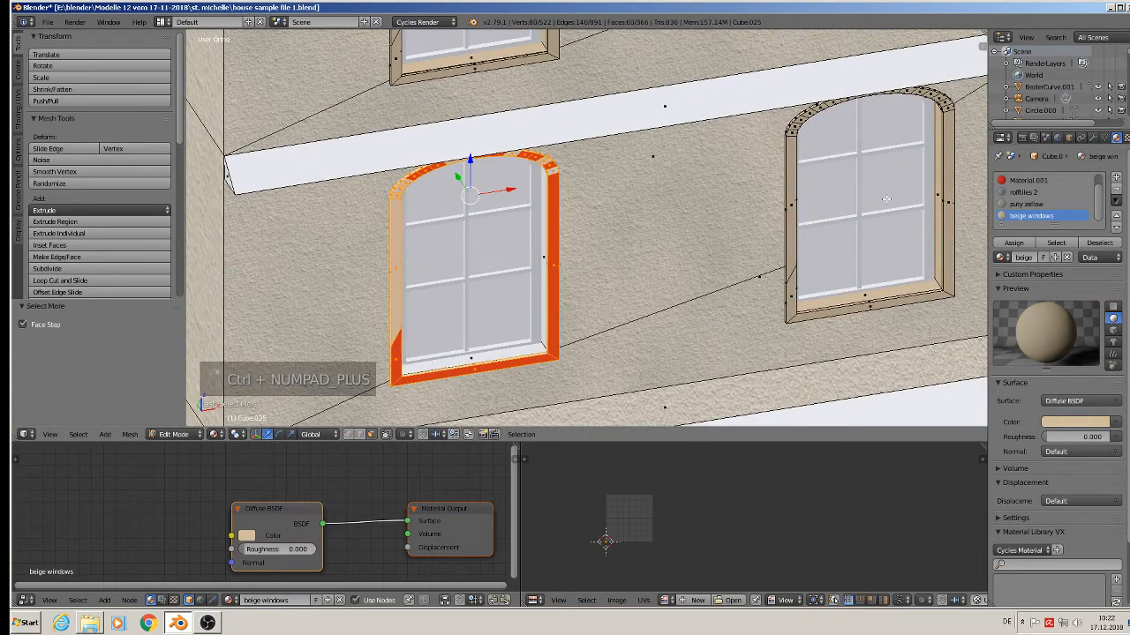
left_click(1019, 246)
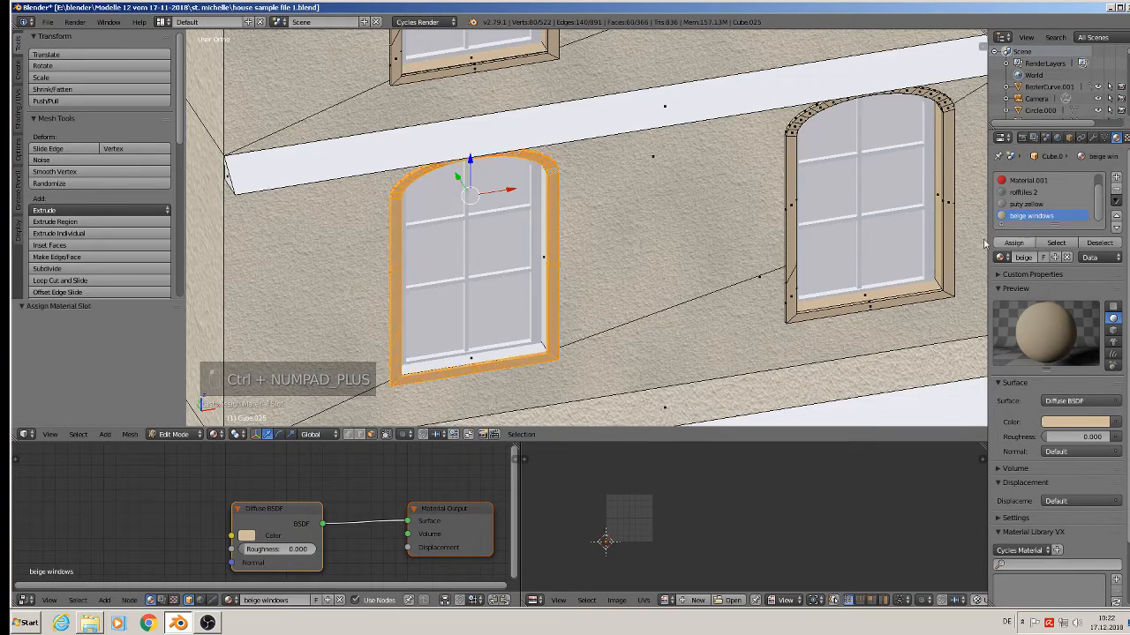
Assign the beige windows material to the inner reveal faces of that left-hand arched window
right_click(542, 344, "alt")
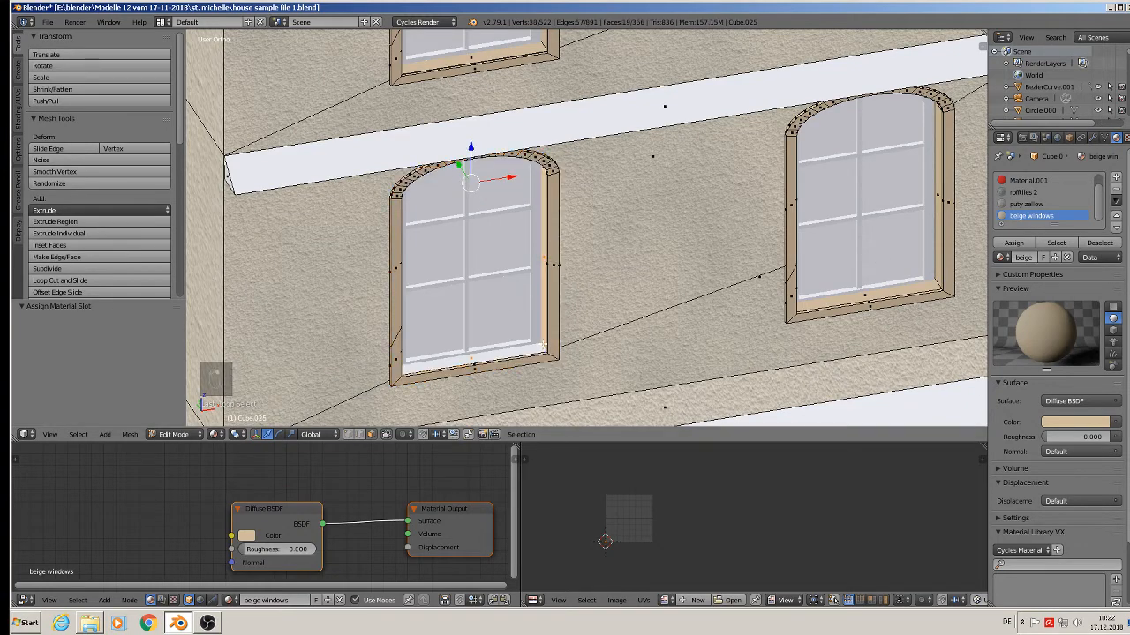
right_click(514, 349)
middle_click_drag(513, 349, 456, 297)
scroll(1029, 180, "down", 2)
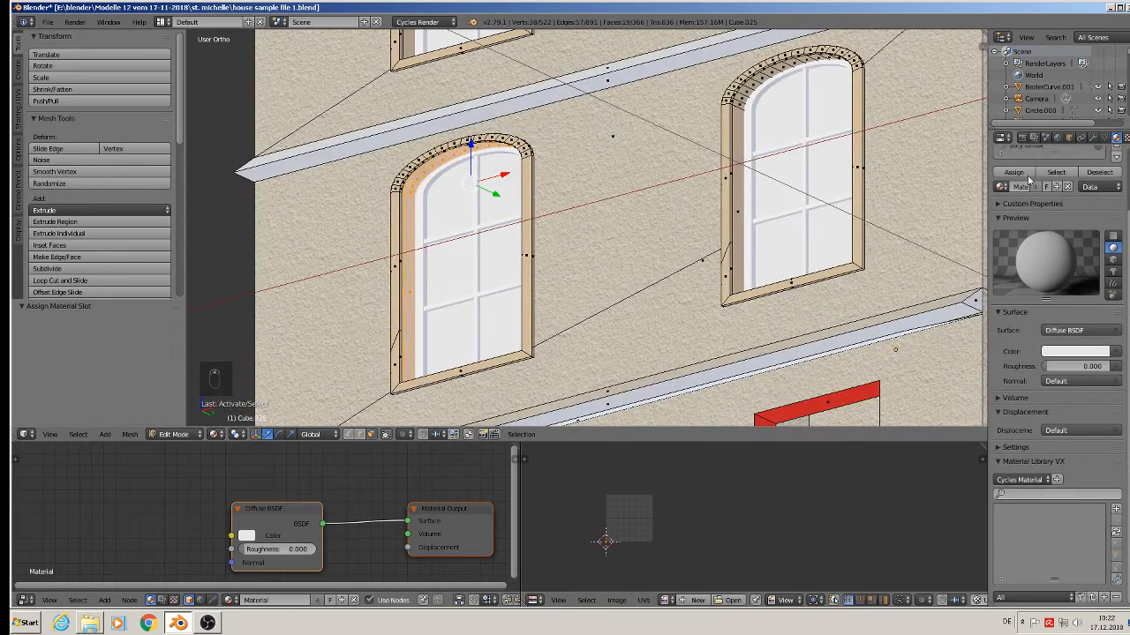
left_click(1029, 152)
left_click(1013, 172)
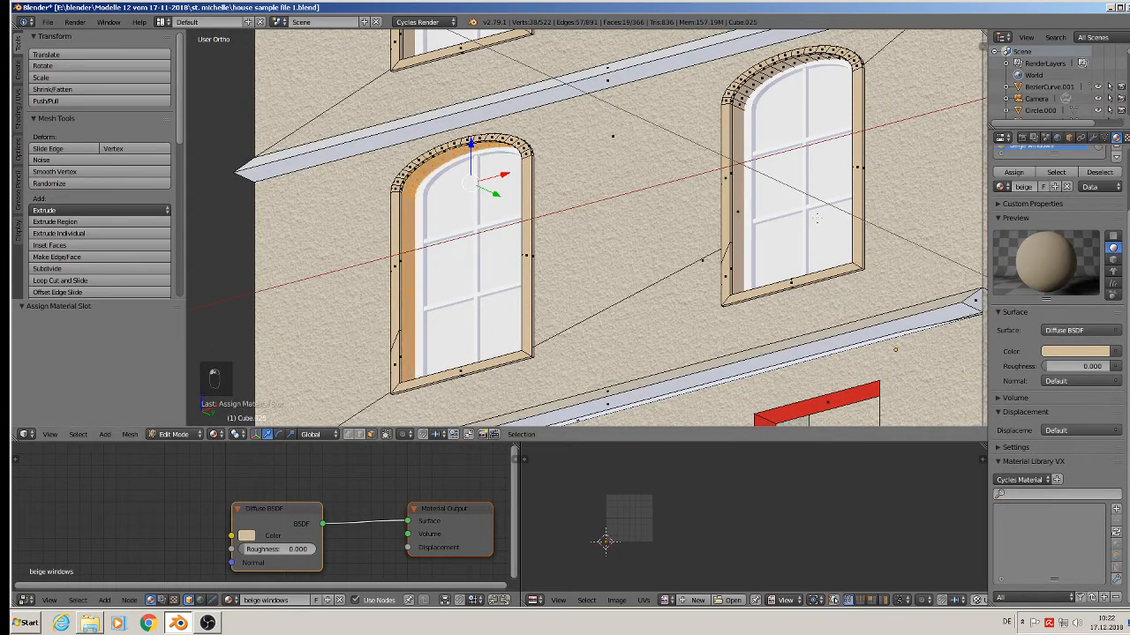
Replace the white plastic material with beige windows in the window frame and glazing bar object
scroll(410, 183, "up", 5)
key("Tab")
right_click(396, 210)
key("Tab")
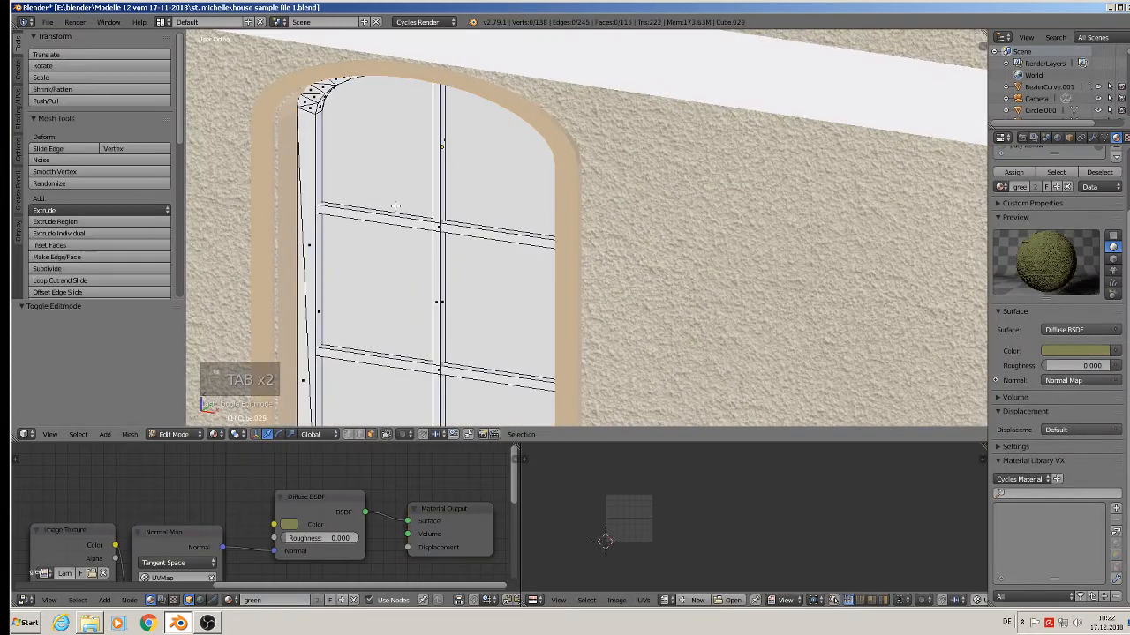
scroll(412, 212, "down", 3)
scroll(1082, 152, "up", 2)
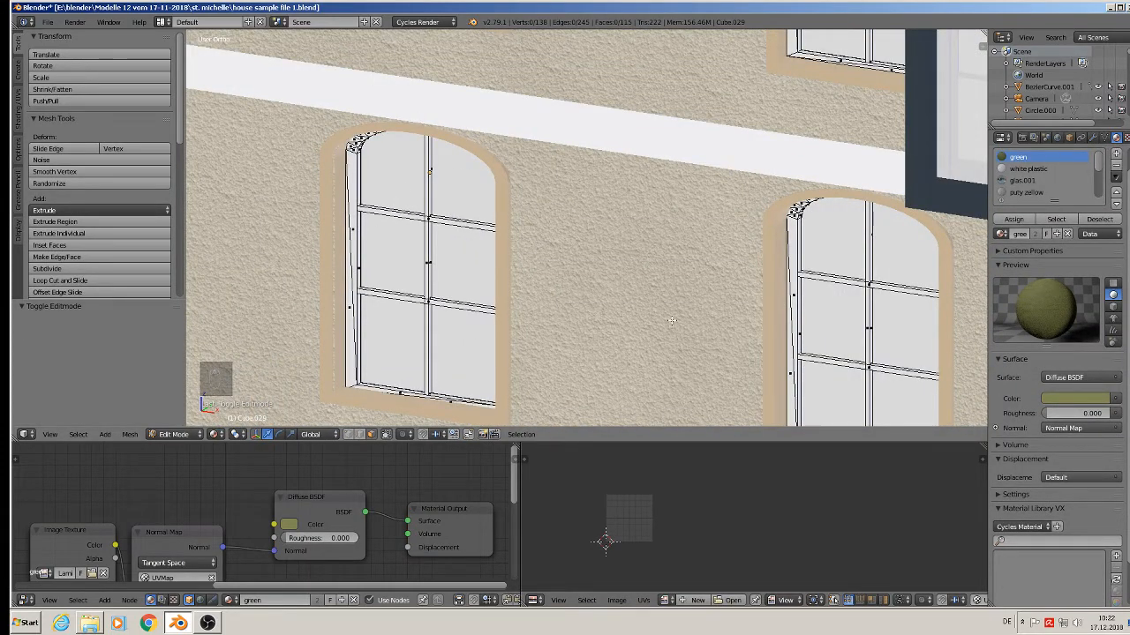
left_click(1033, 168)
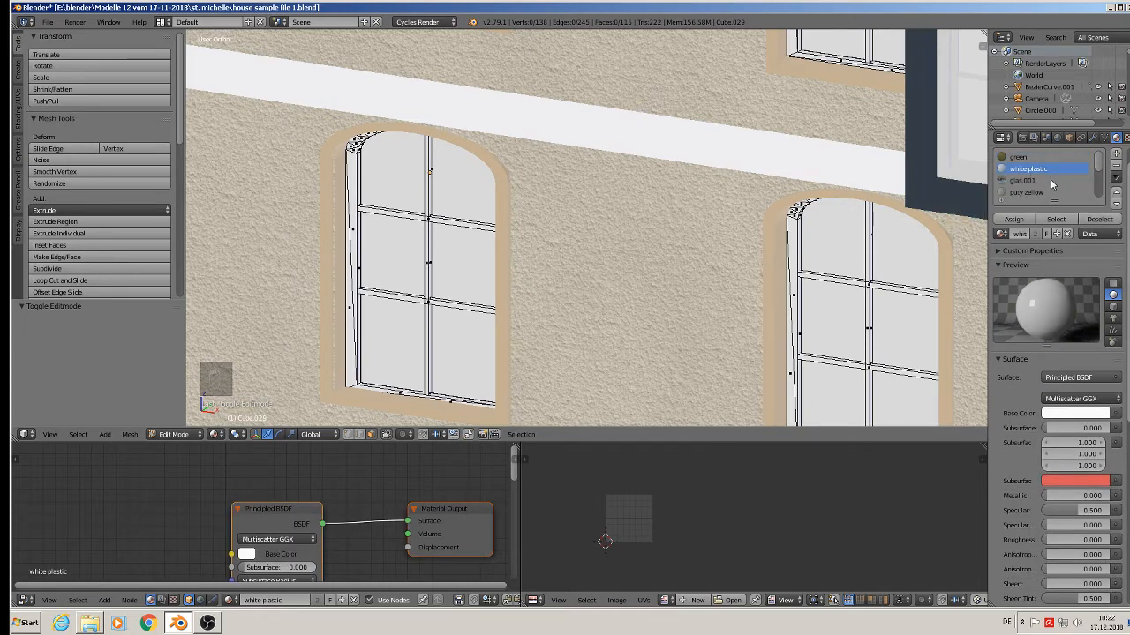
left_click(1001, 233)
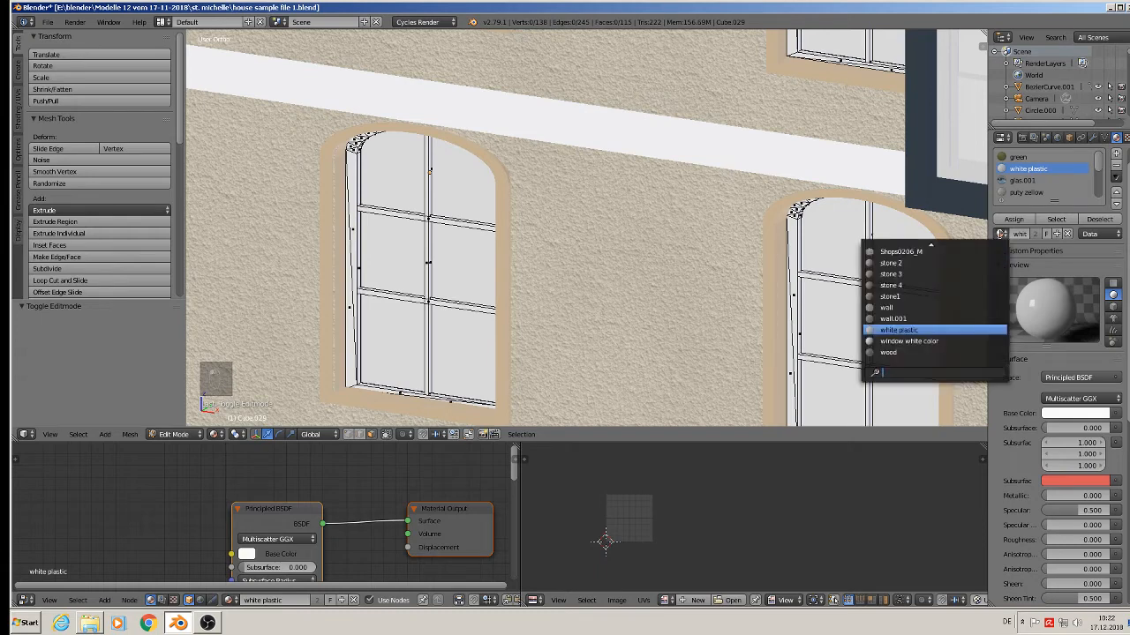
type("be")
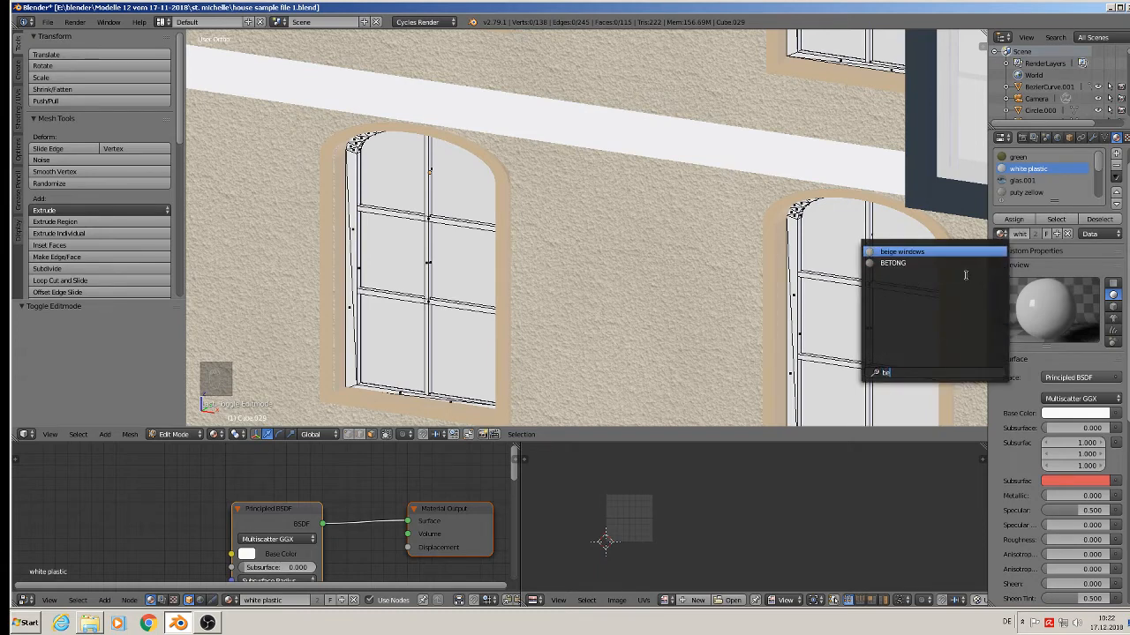
left_click(918, 252)
scroll(773, 257, "down", 4)
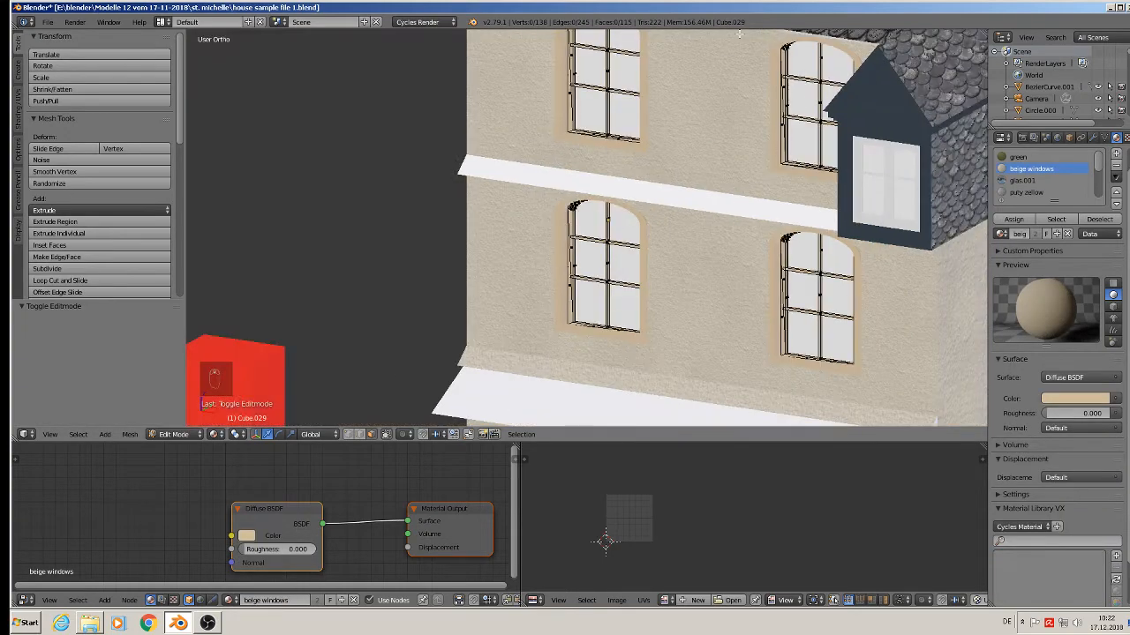
middle_click_drag(667, 172, 651, 214, "shift")
key("Tab")
Examine the whole facade and compare it with the reference street photo of the shop awning and upper storeys
scroll(633, 235, "down", 2)
scroll(651, 214, "down", 2)
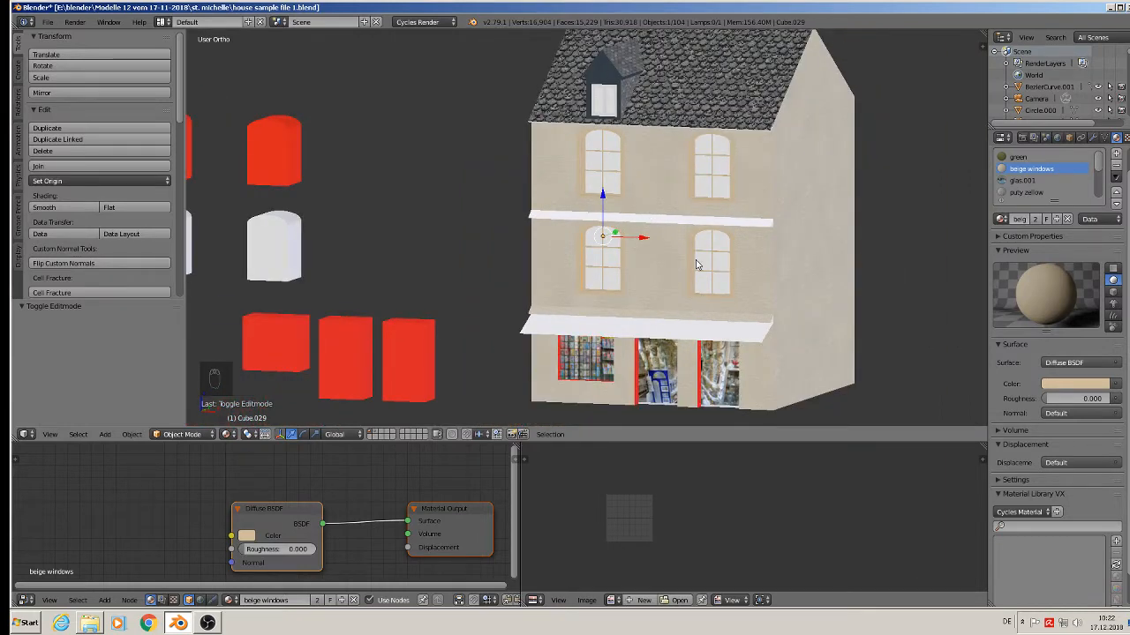
scroll(695, 265, "up", 3)
scroll(687, 198, "down", 3)
scroll(829, 217, "down", 4)
middle_click_drag(830, 217, 416, 225, "shift")
scroll(590, 201, "up", 6)
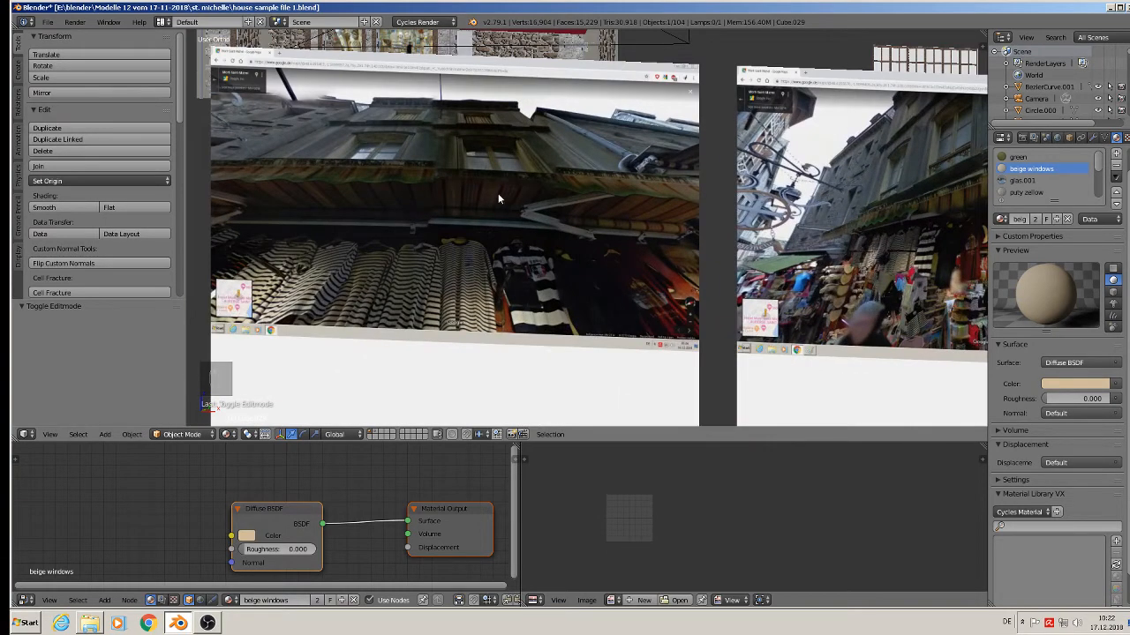
scroll(545, 212, "up", 3)
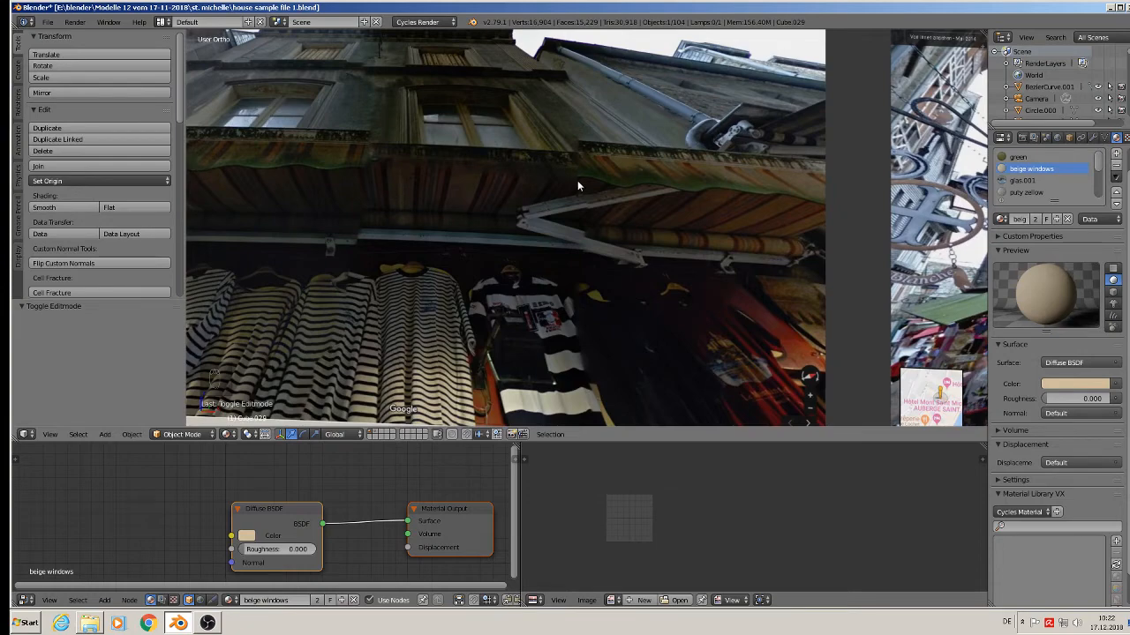
scroll(577, 183, "down", 2)
scroll(508, 235, "down", 4)
middle_click_drag(494, 237, 753, 197, "shift")
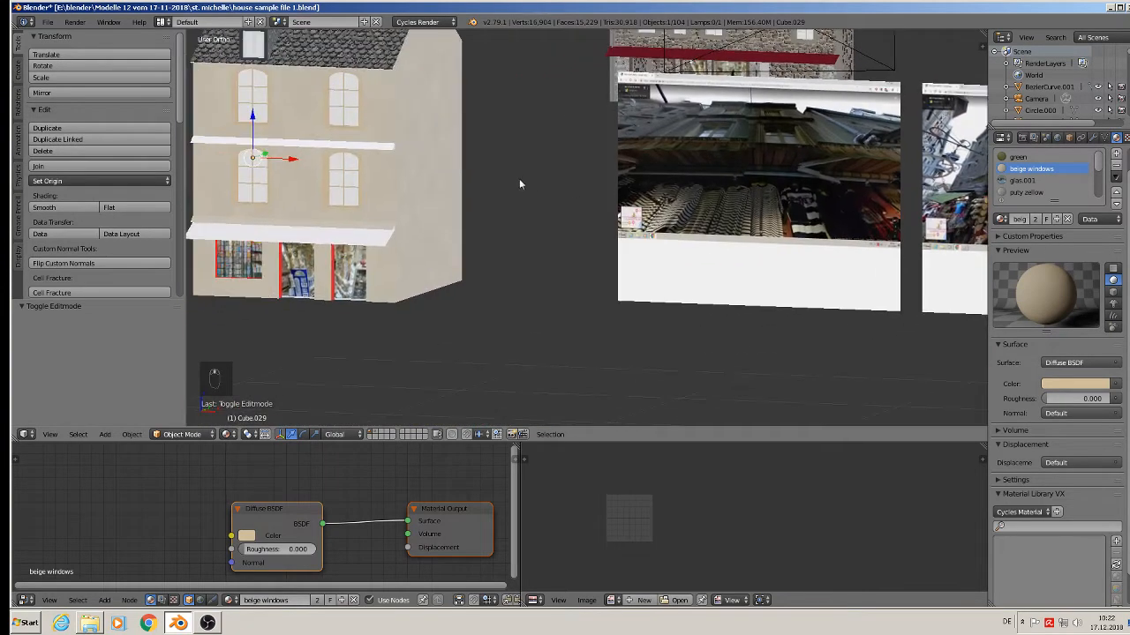
middle_click_drag(452, 165, 739, 175, "shift")
scroll(660, 160, "up", 6)
scroll(630, 145, "down", 2)
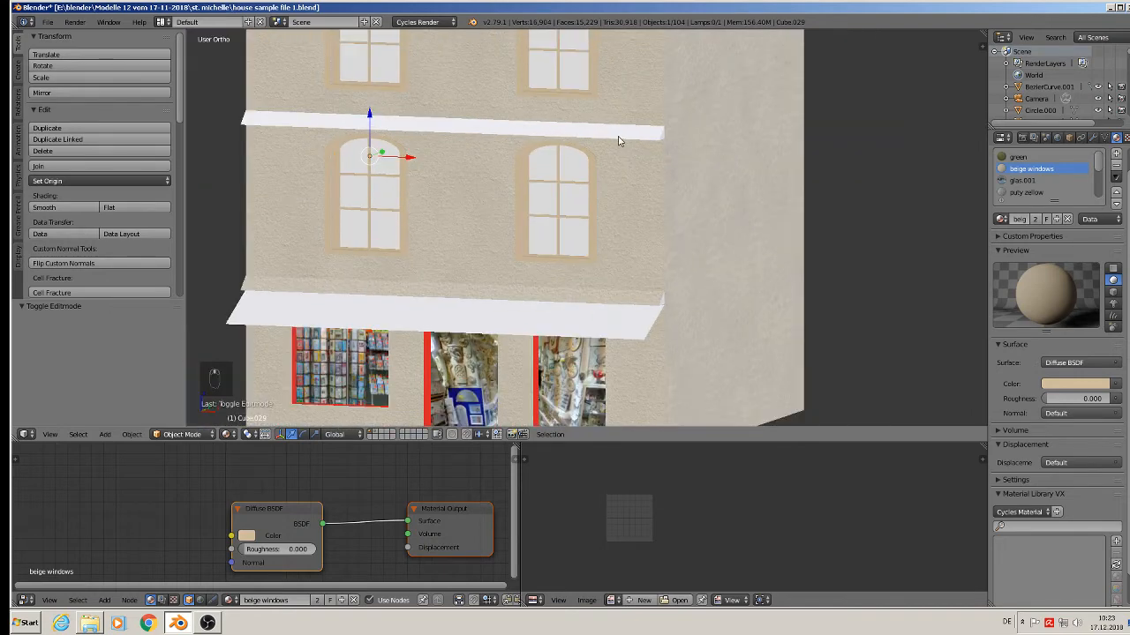
Select the front face and both end faces of the white ledge between the two window storeys of the house mesh
right_click(616, 139)
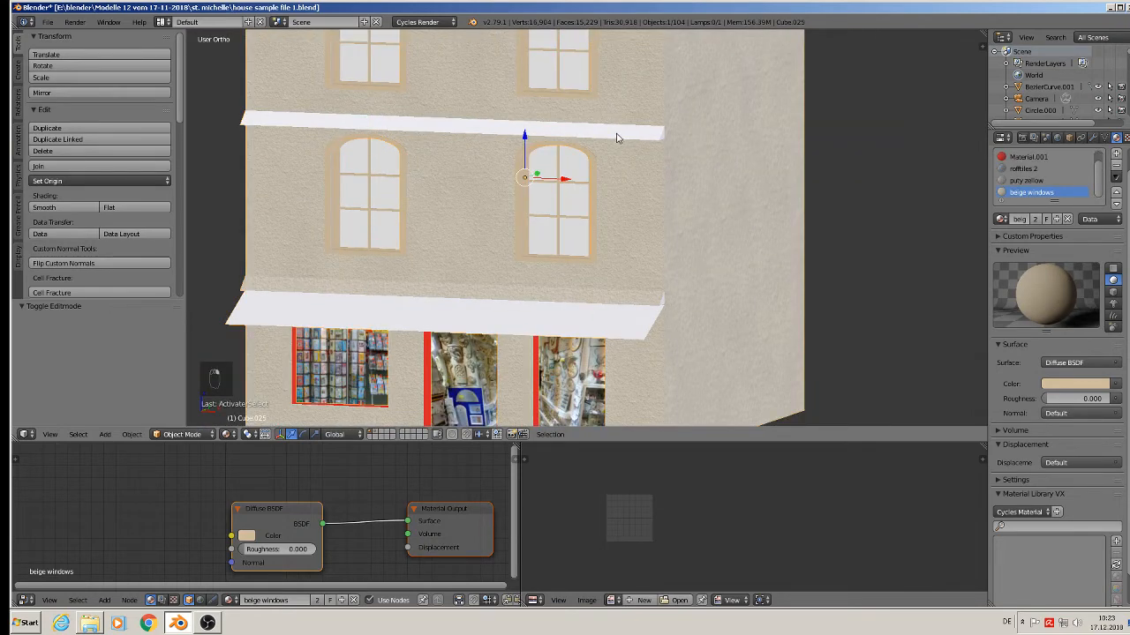
key("Tab")
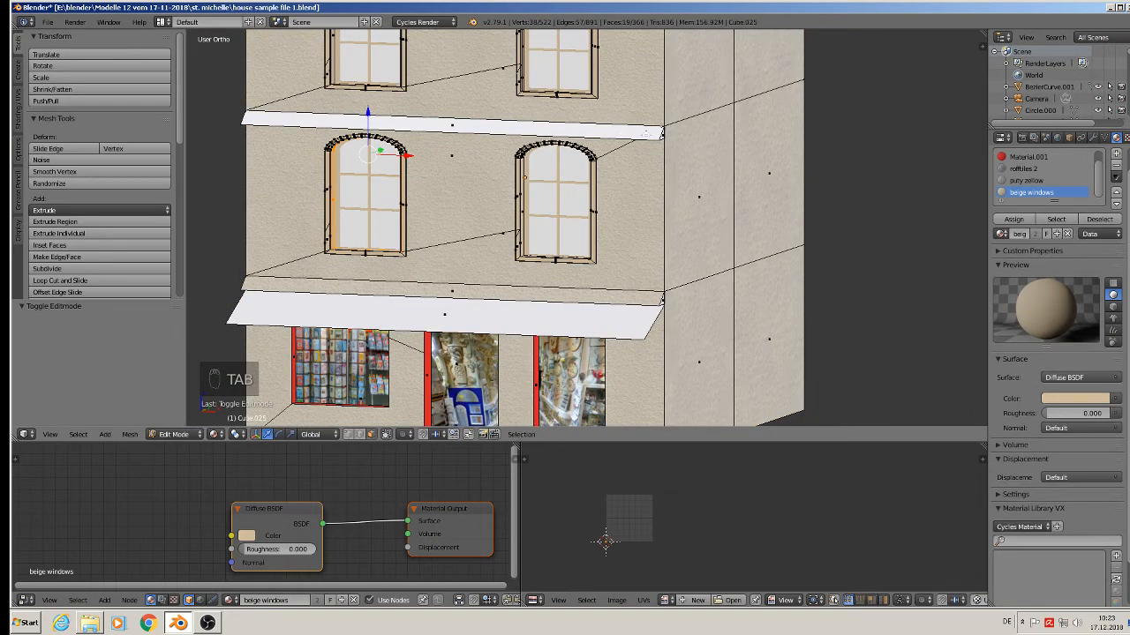
right_click(647, 134)
right_click(661, 138, "shift")
middle_click_drag(548, 140, 346, 153)
right_click(277, 166, "shift")
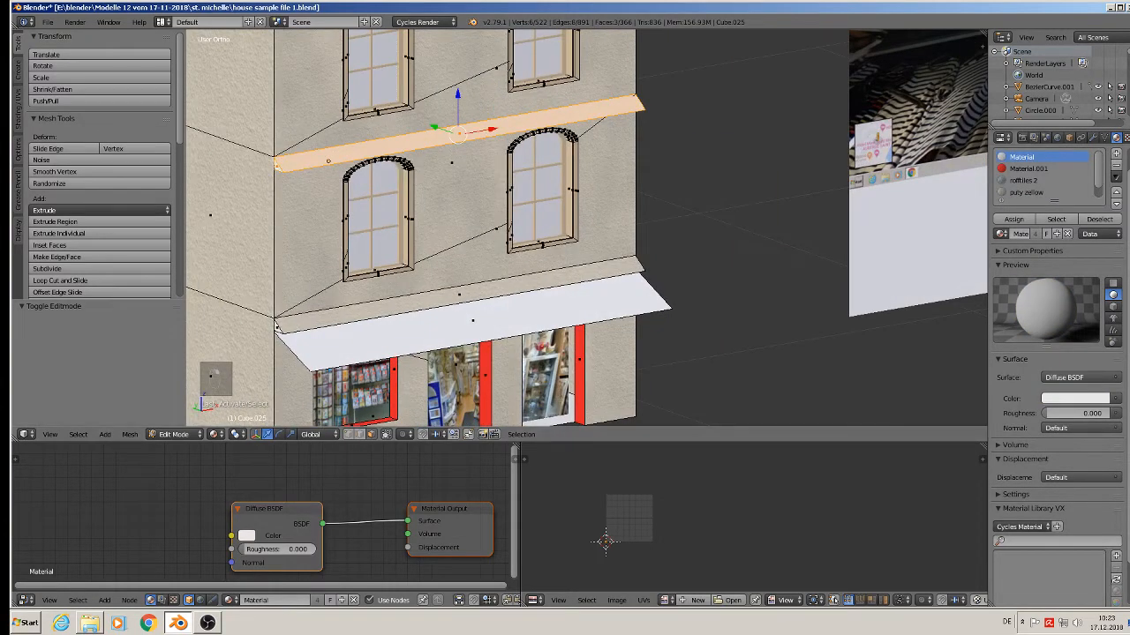
scroll(1021, 187, "down", 1)
scroll(1043, 189, "up", 1)
Add a material slot using the existing stone 2 material and assign it to the selected ledge faces
left_click(1116, 154)
left_click(1001, 234)
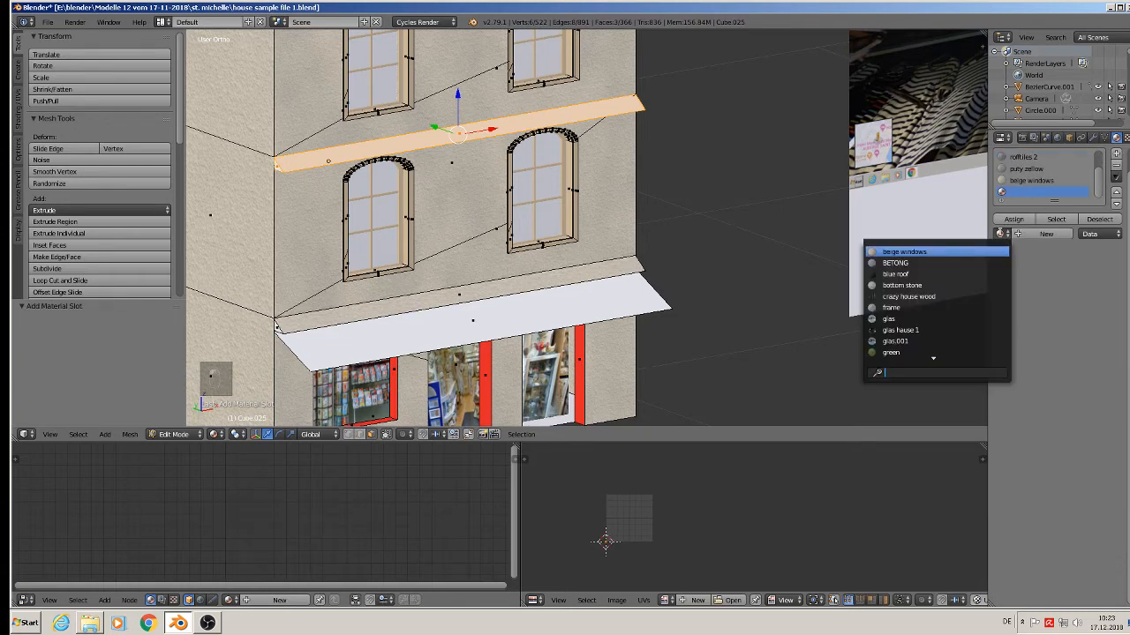
type("st")
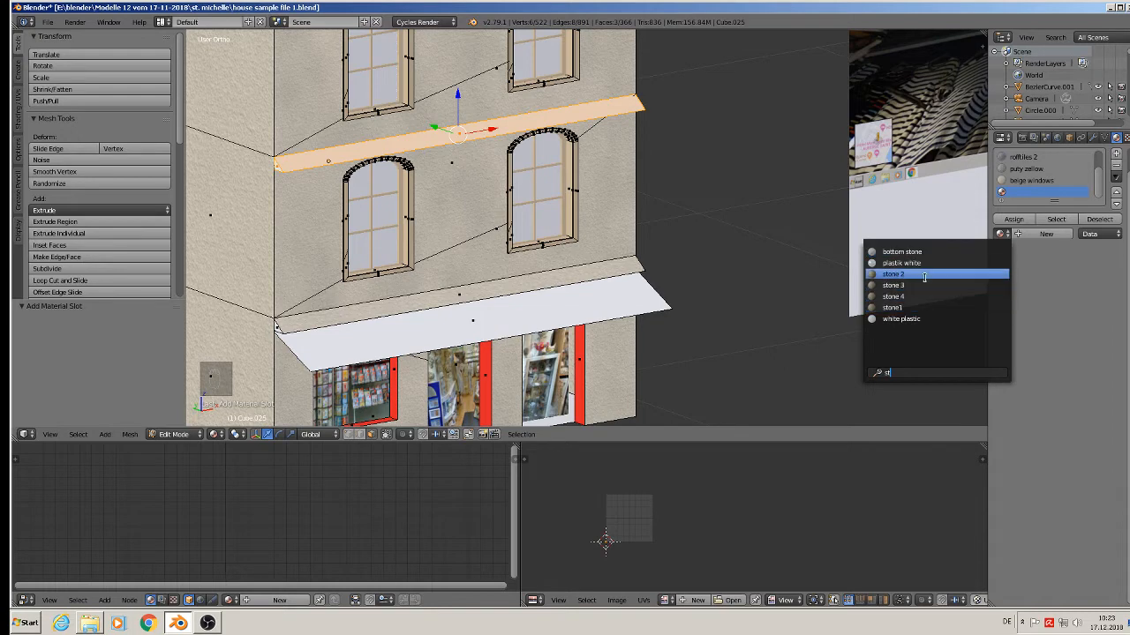
left_click(927, 283)
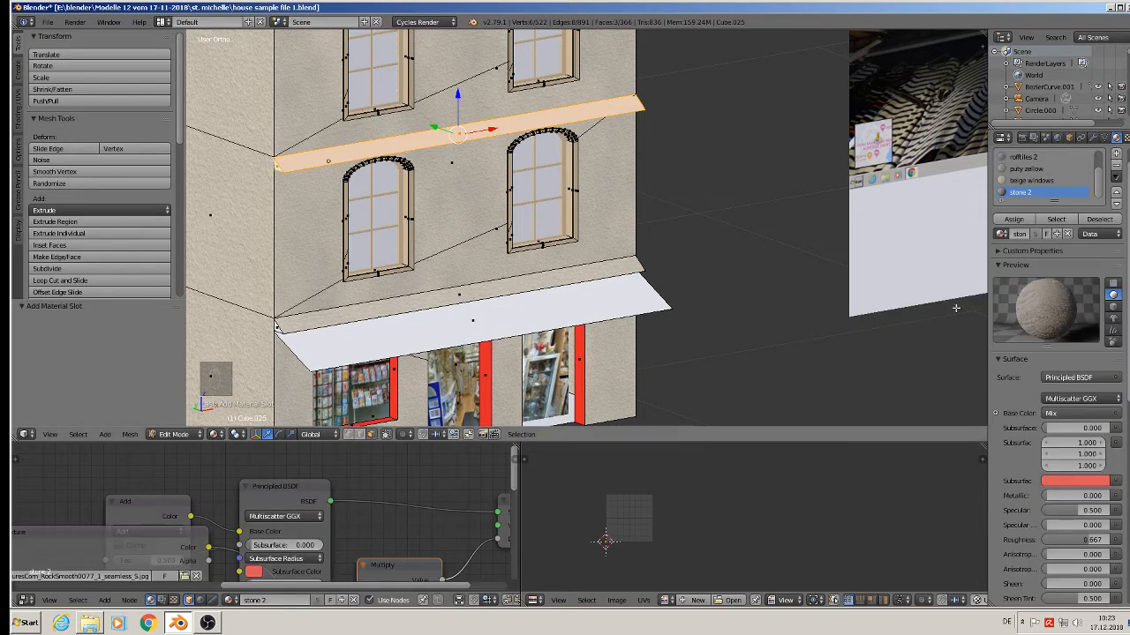
left_click(1022, 218)
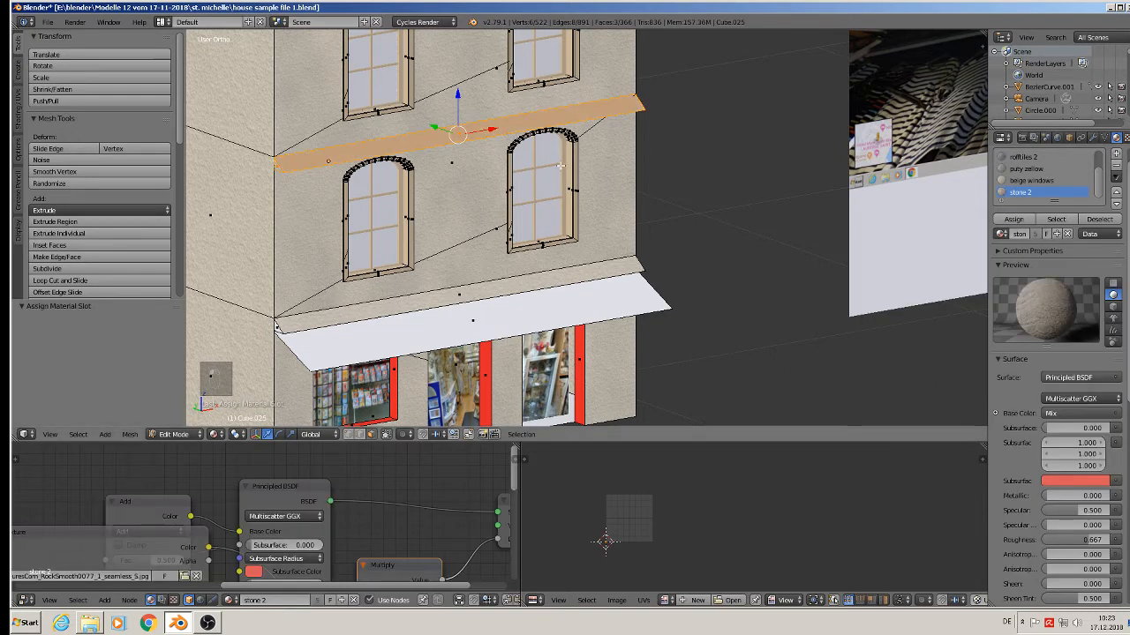
Unwrap the selected ledge faces with Smart UV Project at an angle limit of 66
scroll(430, 141, "up", 3)
key("u")
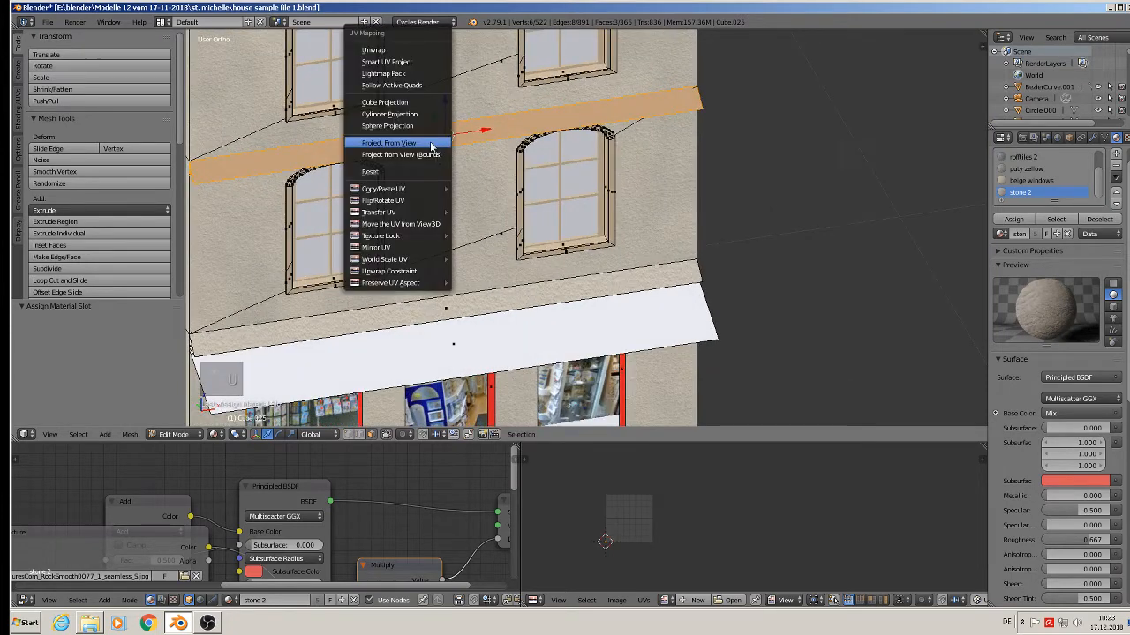
left_click(407, 64)
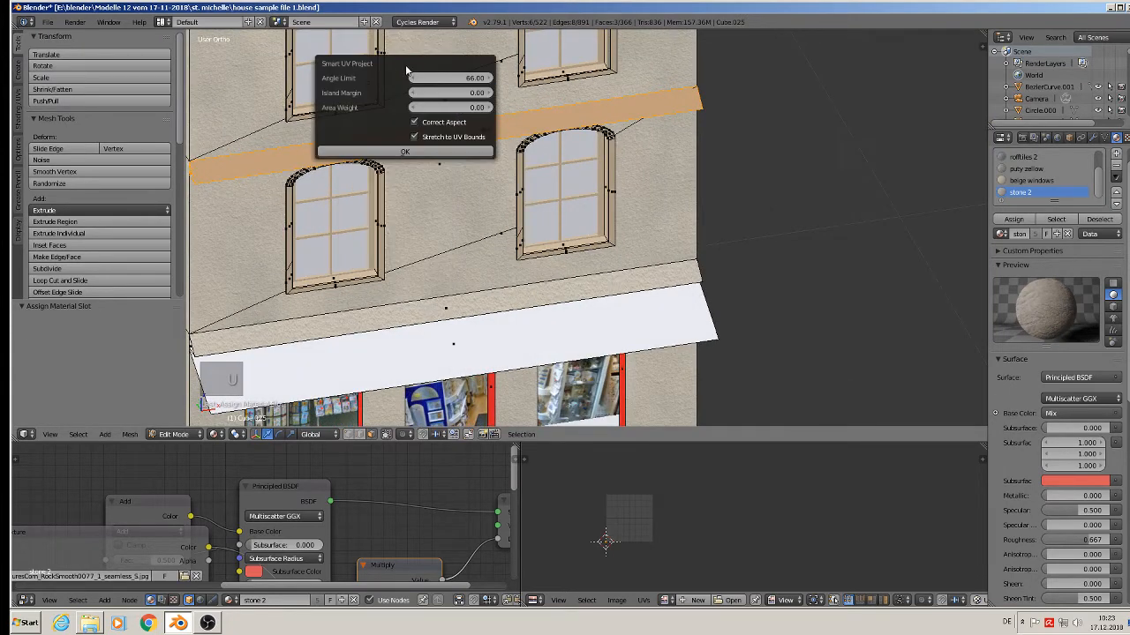
left_click(441, 152)
middle_click_drag(446, 160, 415, 159)
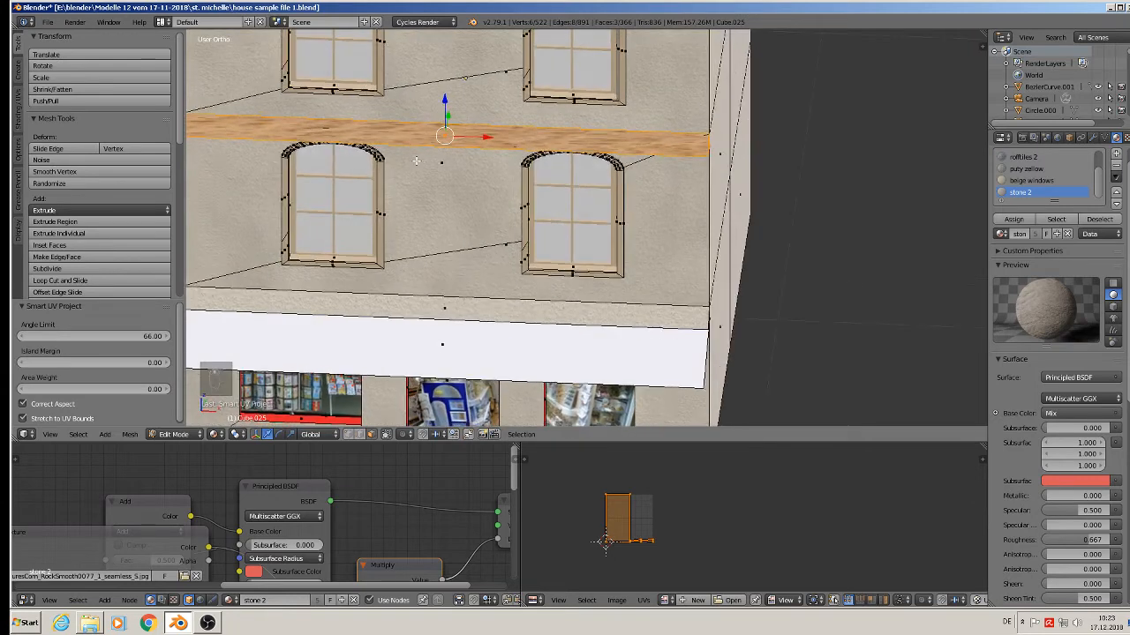
Scale the ledge's UV islands by about 0.56 along X and about 9.97 along Y
key("s")
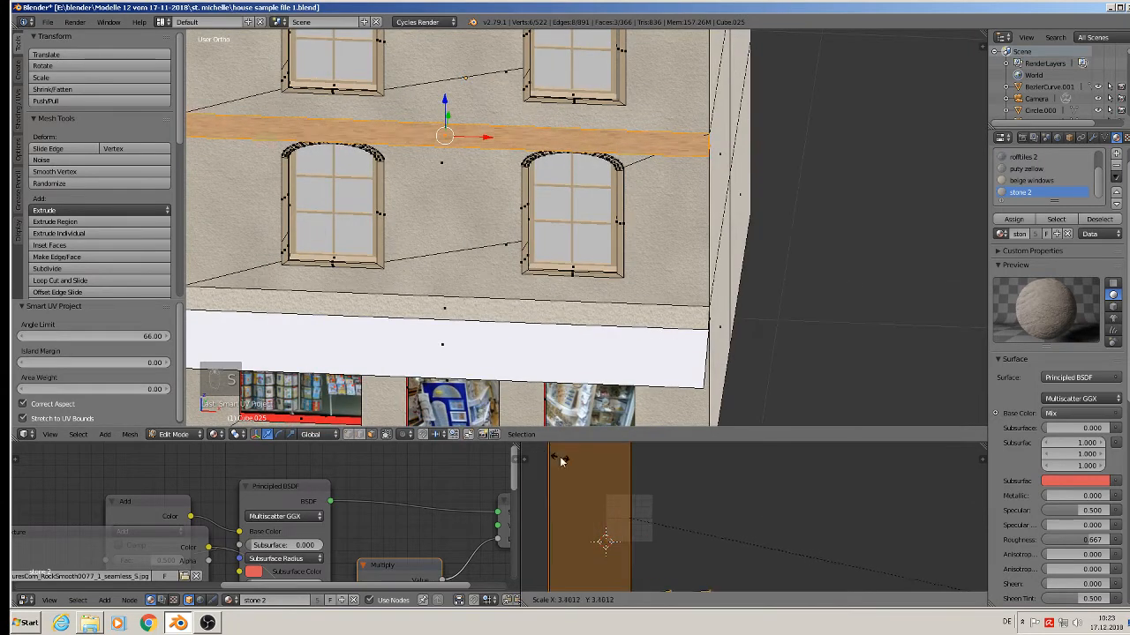
key("x")
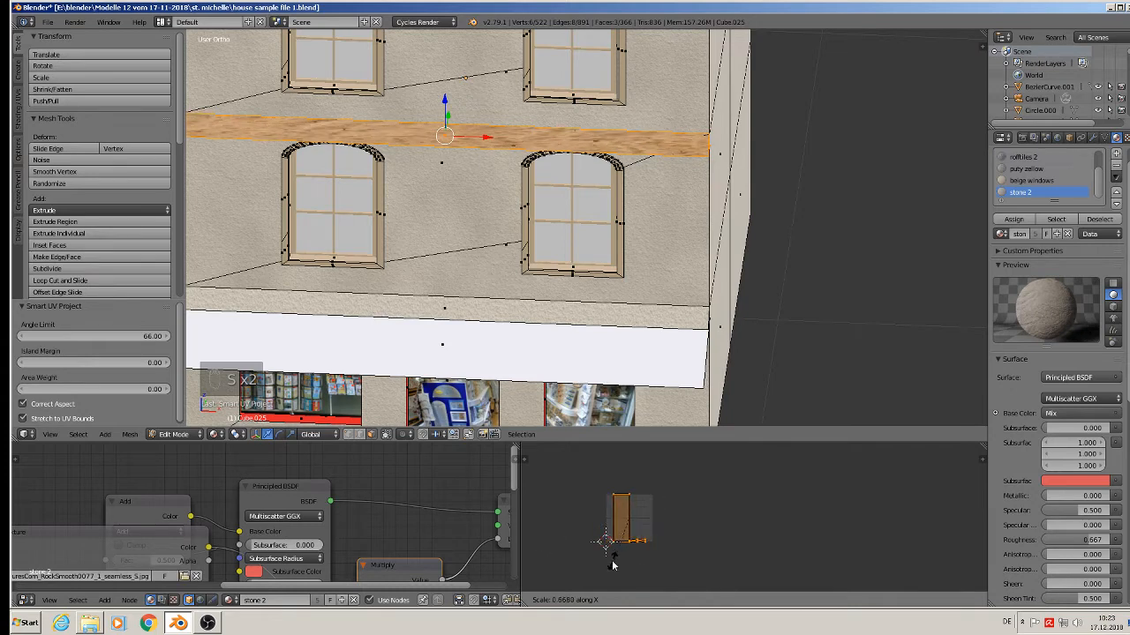
left_click(648, 552)
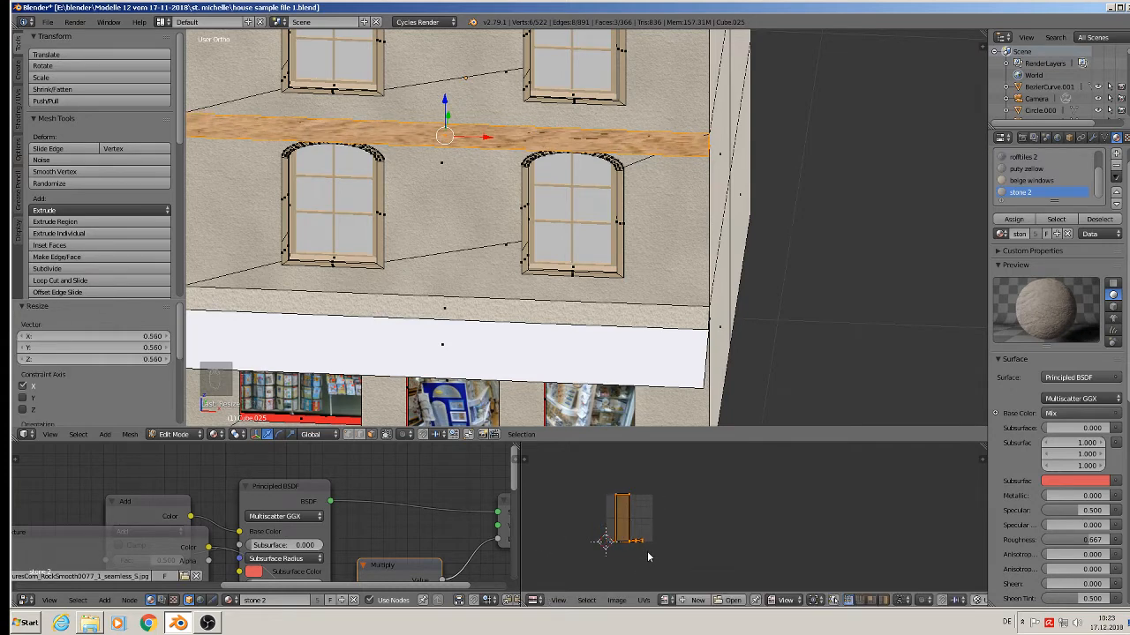
key("s")
key("y")
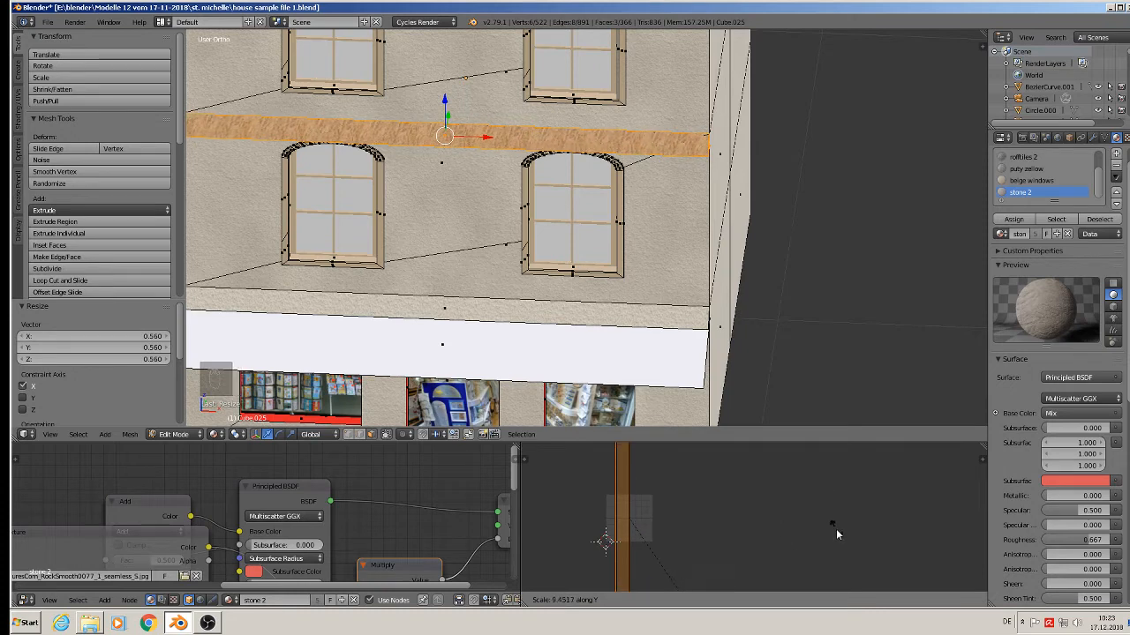
left_click(817, 545)
Scale the ledge's UVs by about 0.84 along X, adjust their overall size uniformly, and return to Object Mode
key("s")
key("x")
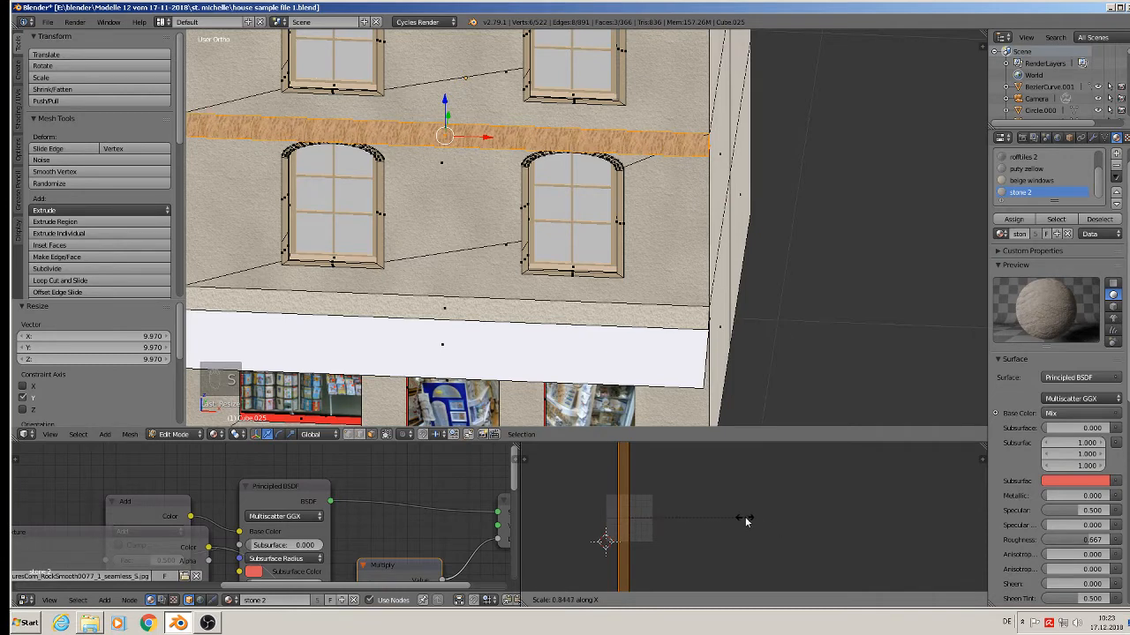
left_click(744, 521)
key("s")
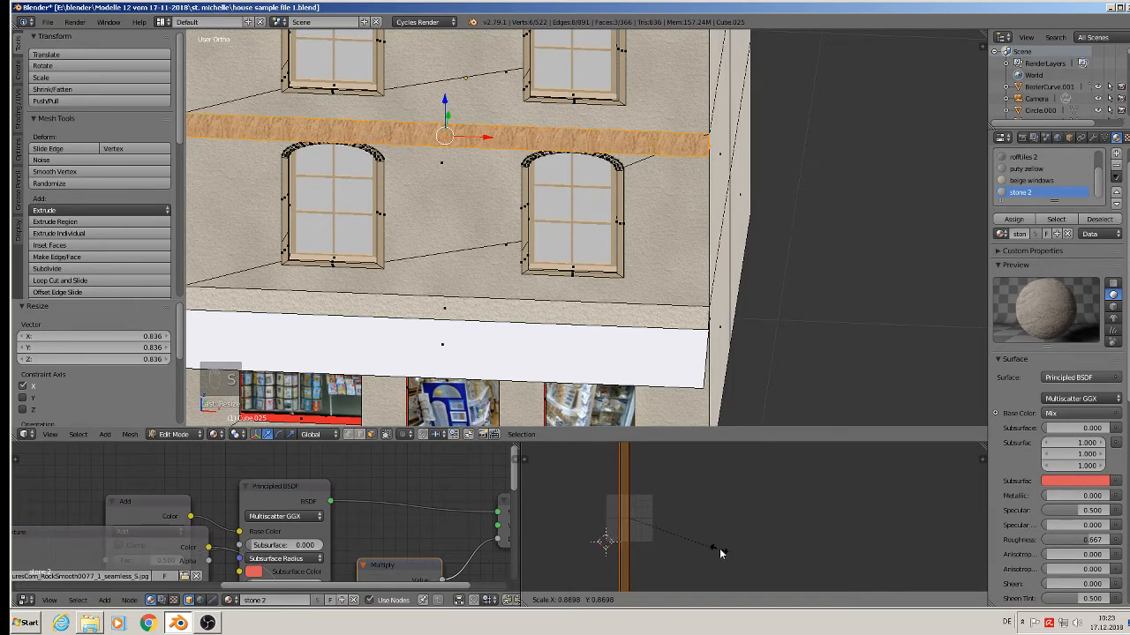
left_click(822, 577)
key("Tab")
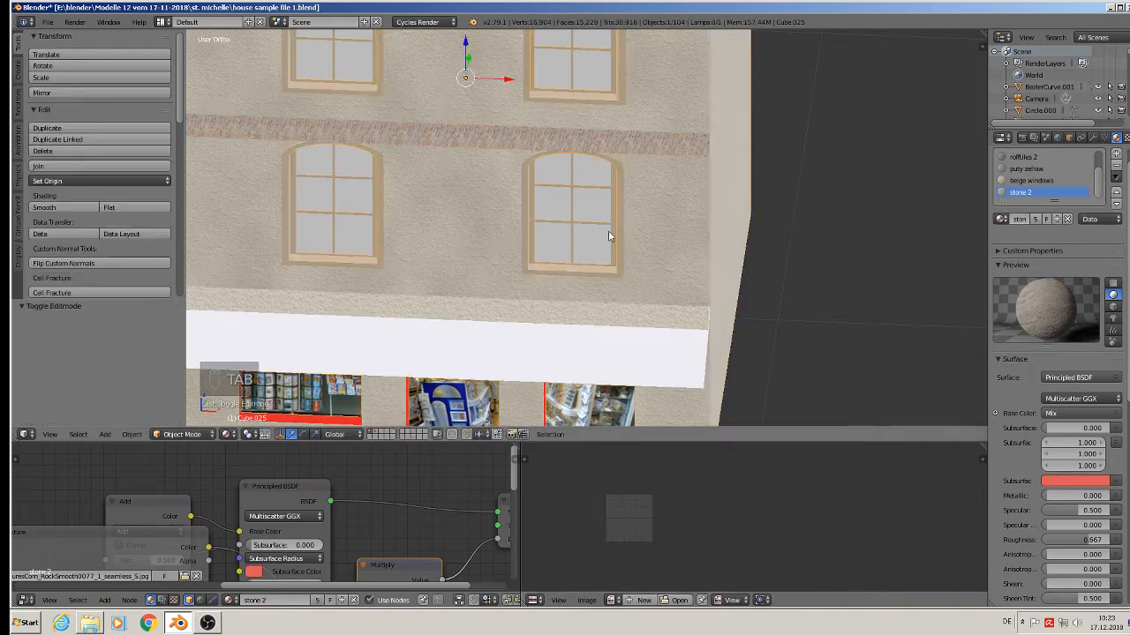
Select the red reveal faces around the ground-floor shop window and both doorways of the house mesh
middle_click_drag(608, 232, 737, 168)
scroll(560, 217, "down", 2)
scroll(737, 168, "up", 2)
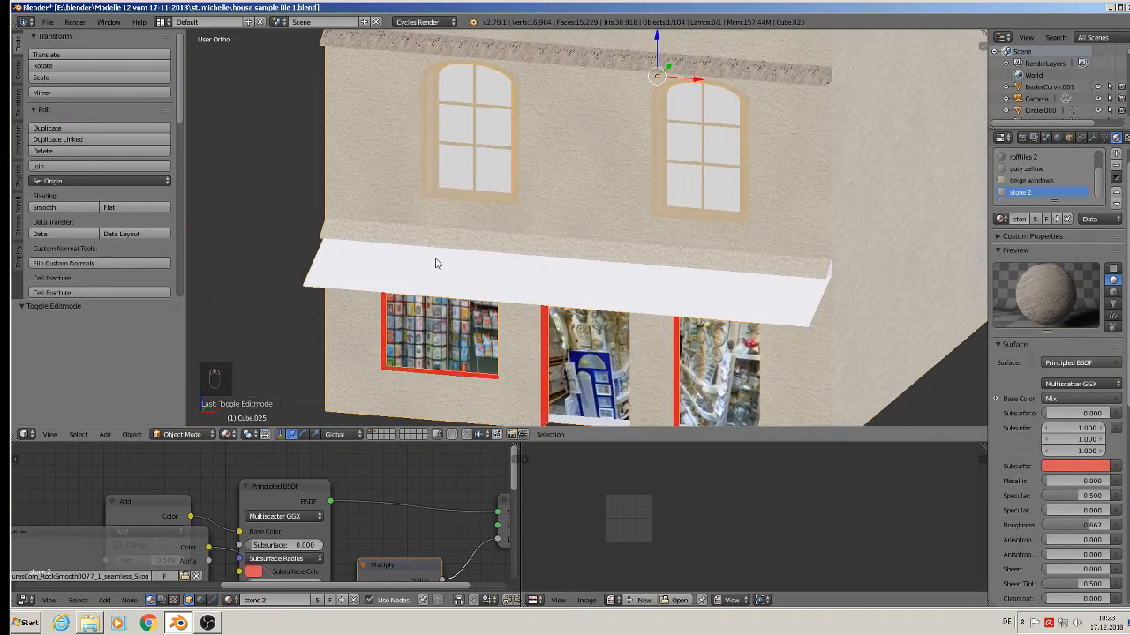
middle_click_drag(414, 352, 483, 235, "shift")
scroll(483, 235, "up", 7)
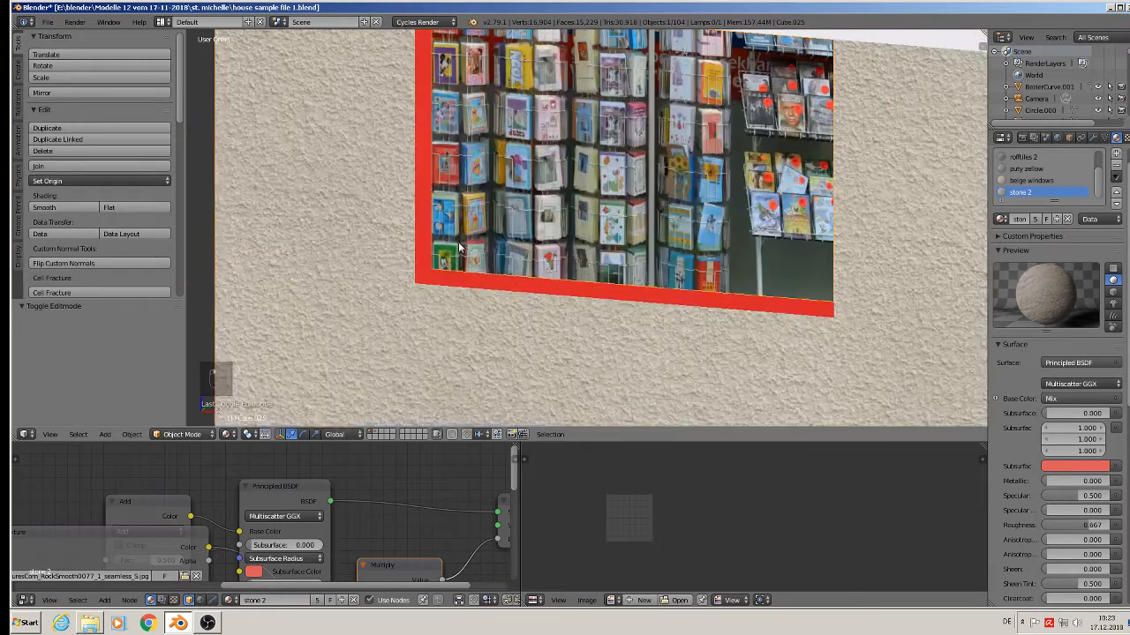
scroll(458, 246, "down", 5)
scroll(458, 250, "up", 2)
key("Tab")
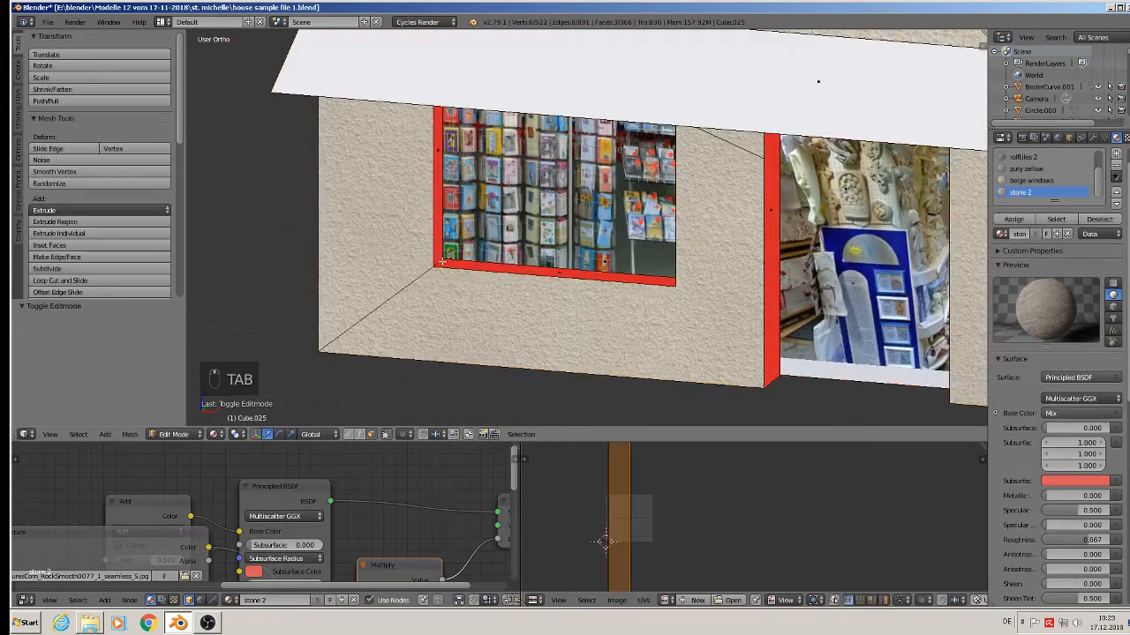
right_click(440, 262, "alt")
right_click(773, 245, "shift")
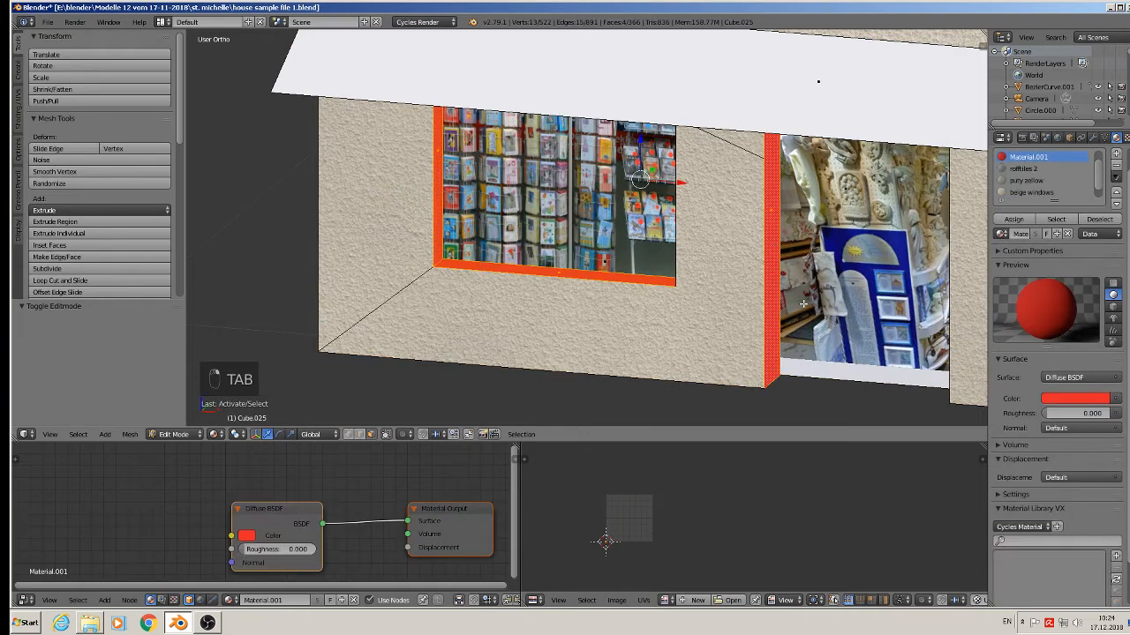
middle_click_drag(773, 244, 916, 281)
right_click(899, 92, "alt+shift")
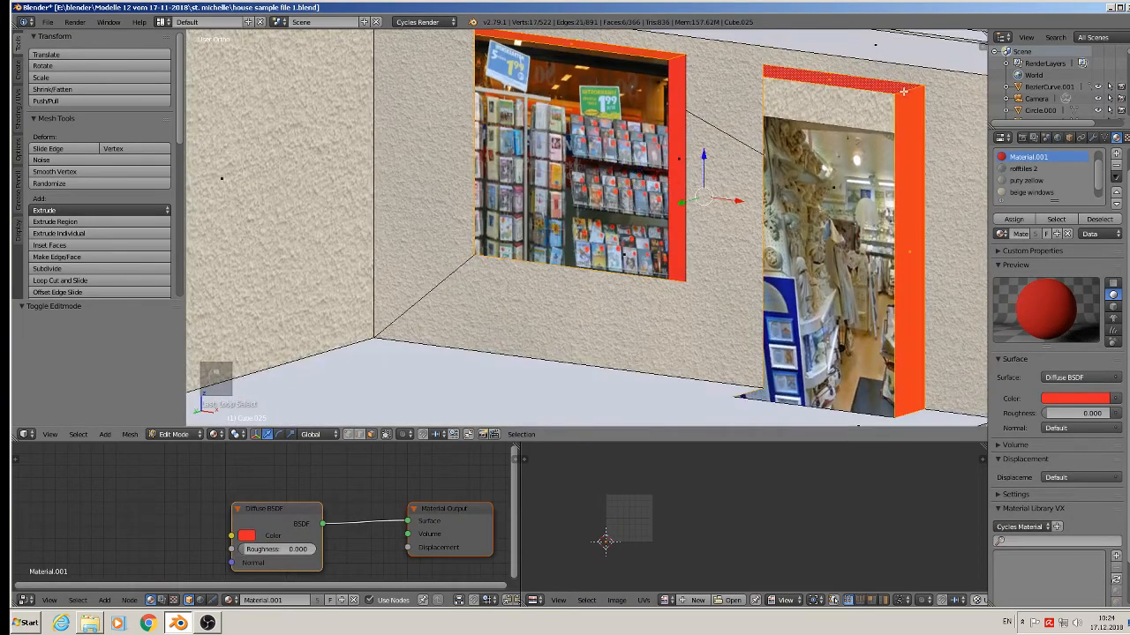
middle_click_drag(899, 93, 590, 108, "shift")
right_click(840, 143, "alt+shift")
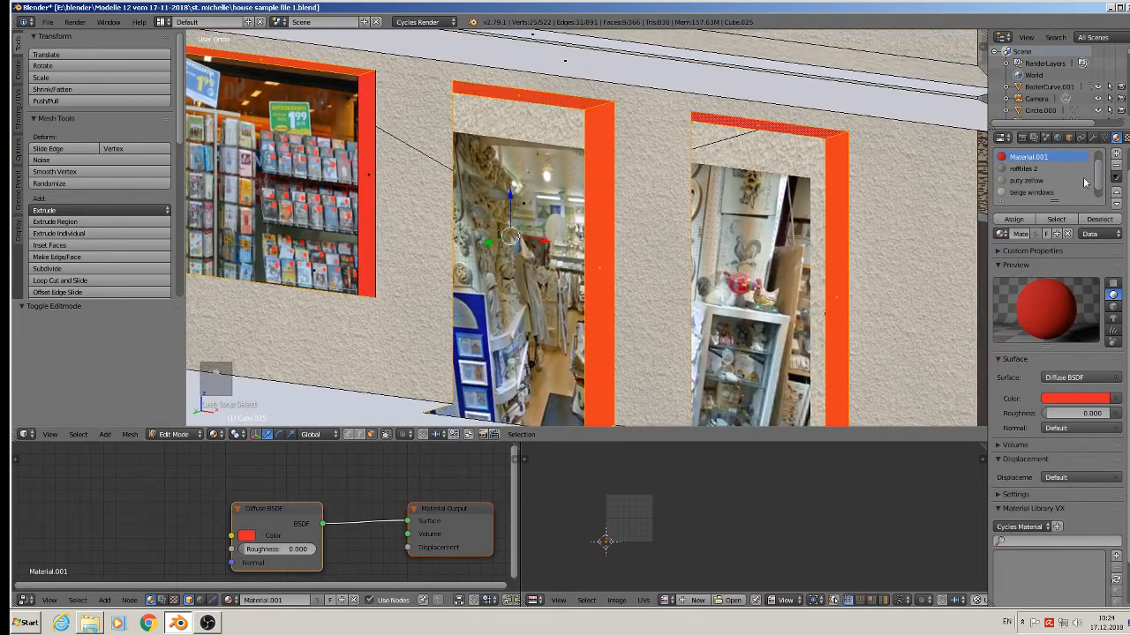
Assign the existing puty zellow material to the selected window and doorway reveal faces
scroll(1031, 187, "down", 1)
left_click(1037, 169)
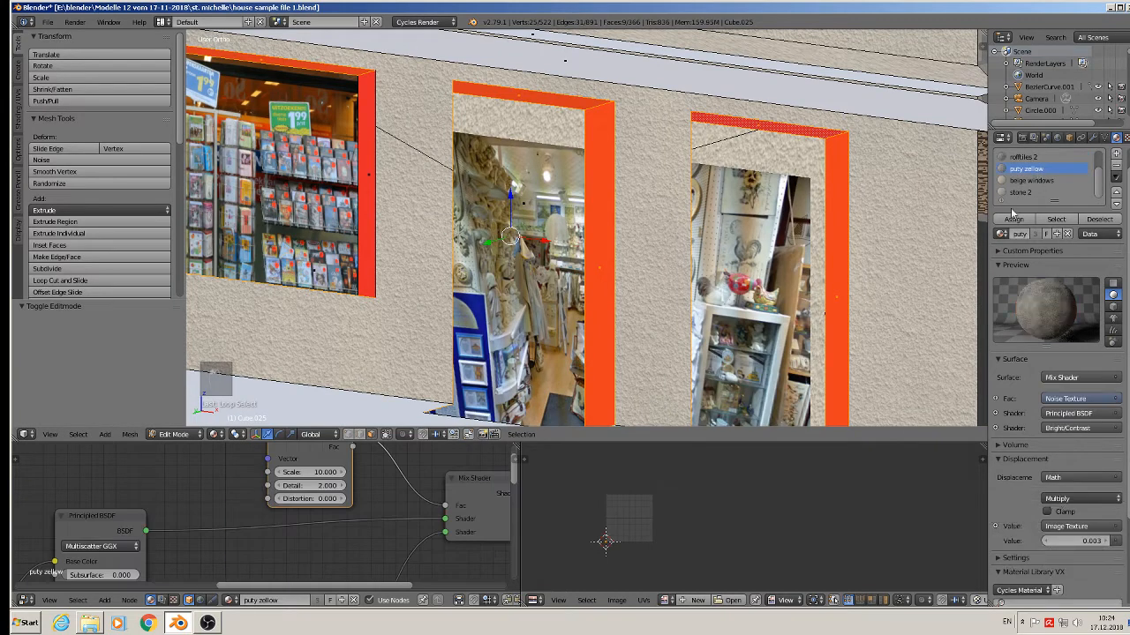
left_click(1013, 219)
Unwrap the reveal faces with Project From View from the side of the house and enlarge their UVs uniformly
middle_click_drag(701, 229, 521, 250)
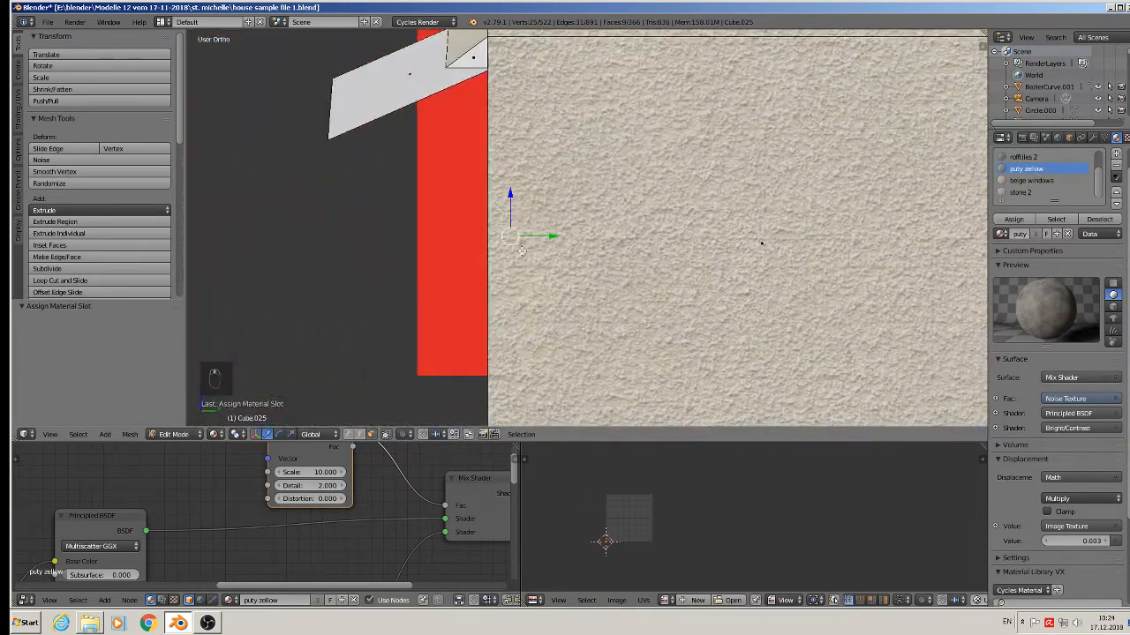
key("u")
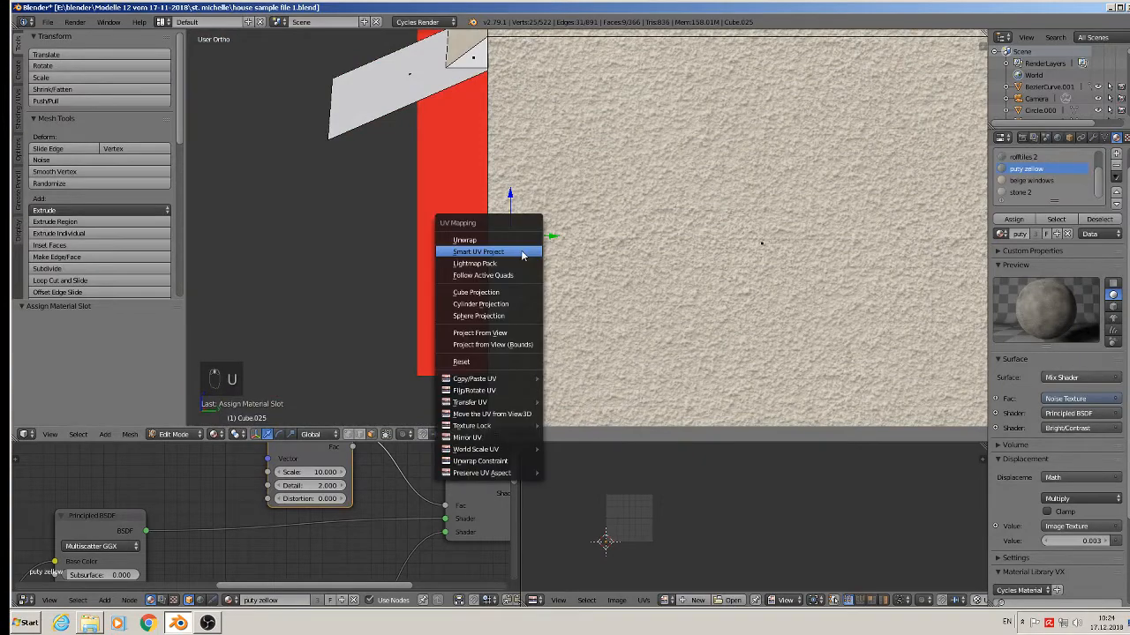
left_click(505, 330)
middle_click_drag(501, 330, 675, 340)
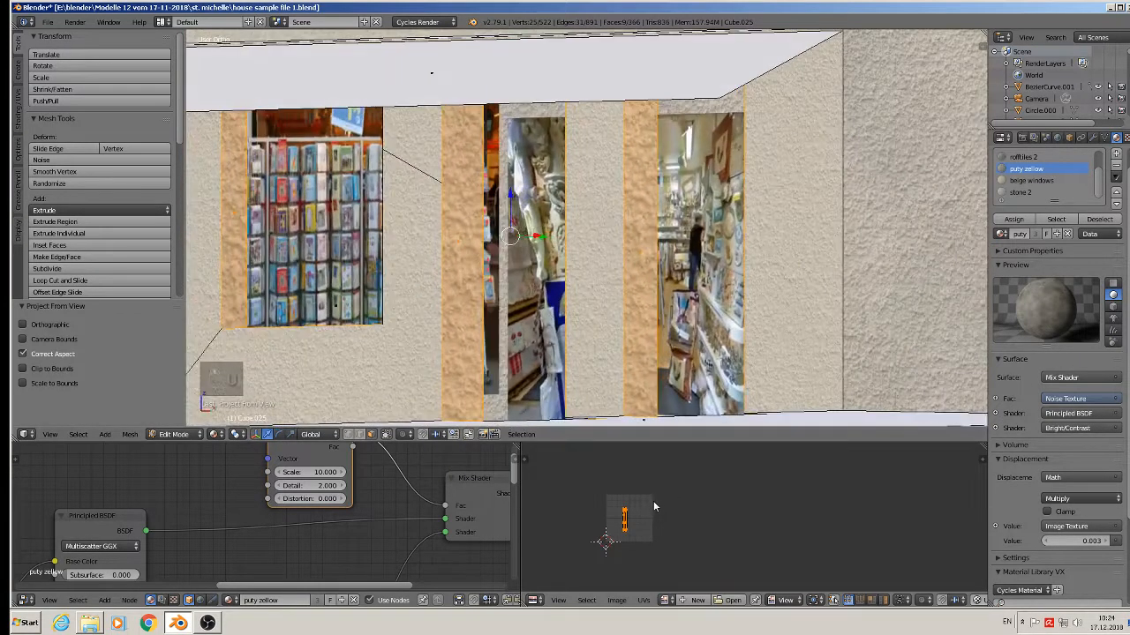
key("s")
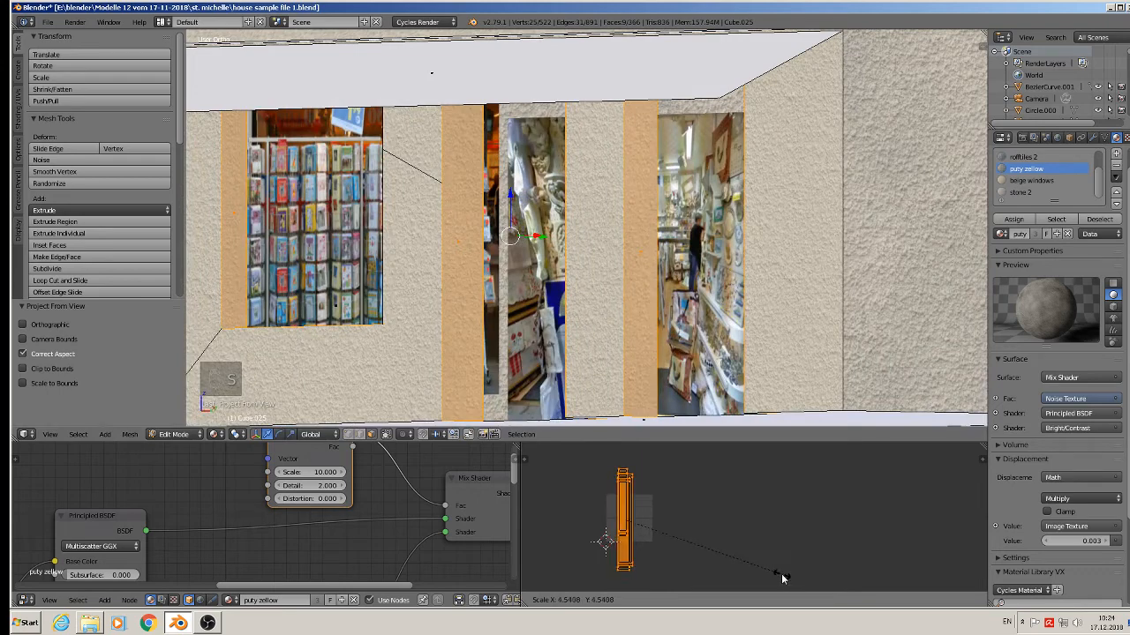
left_click(754, 565)
key("Tab")
Select the front face and both end faces of the ledge directly above the shop awning
scroll(407, 296, "down", 3)
middle_click_drag(413, 296, 498, 284)
scroll(499, 284, "down", 2)
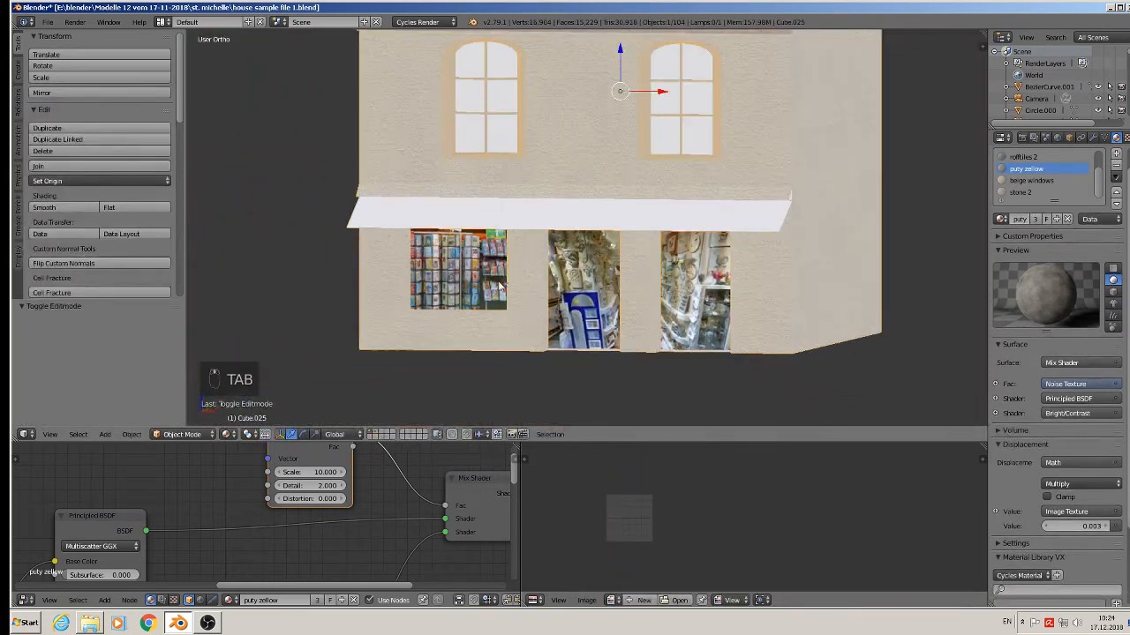
middle_click_drag(550, 215, 597, 232)
scroll(595, 234, "up", 2)
scroll(594, 234, "down", 2)
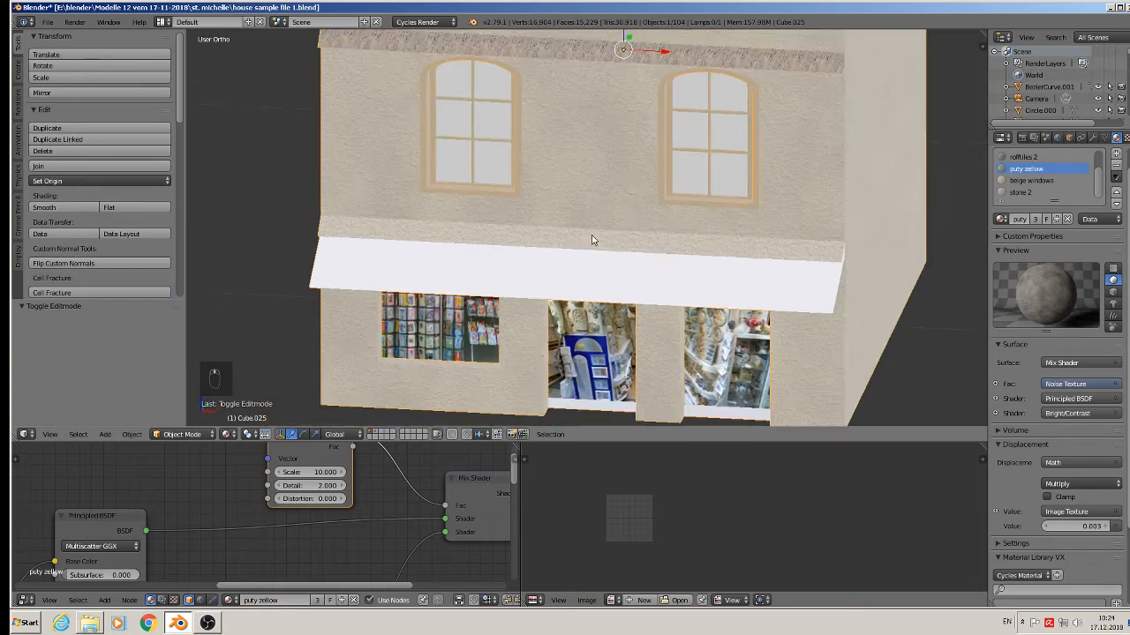
key("Tab")
right_click(776, 244)
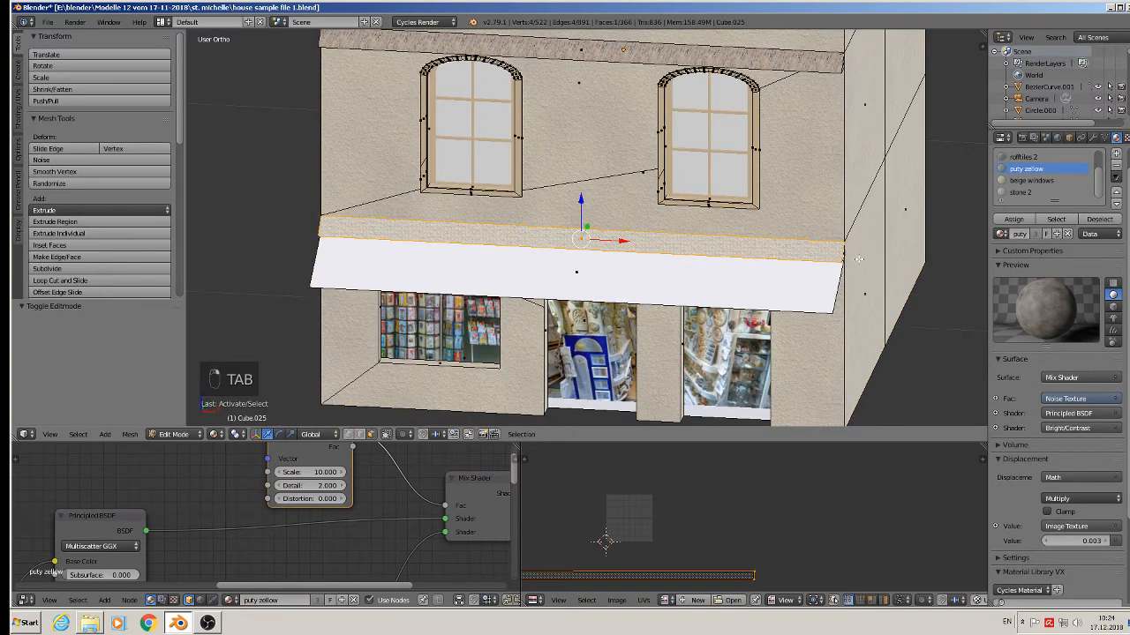
middle_click_drag(776, 243, 669, 301)
right_click(839, 265, "shift")
right_click(542, 328, "shift")
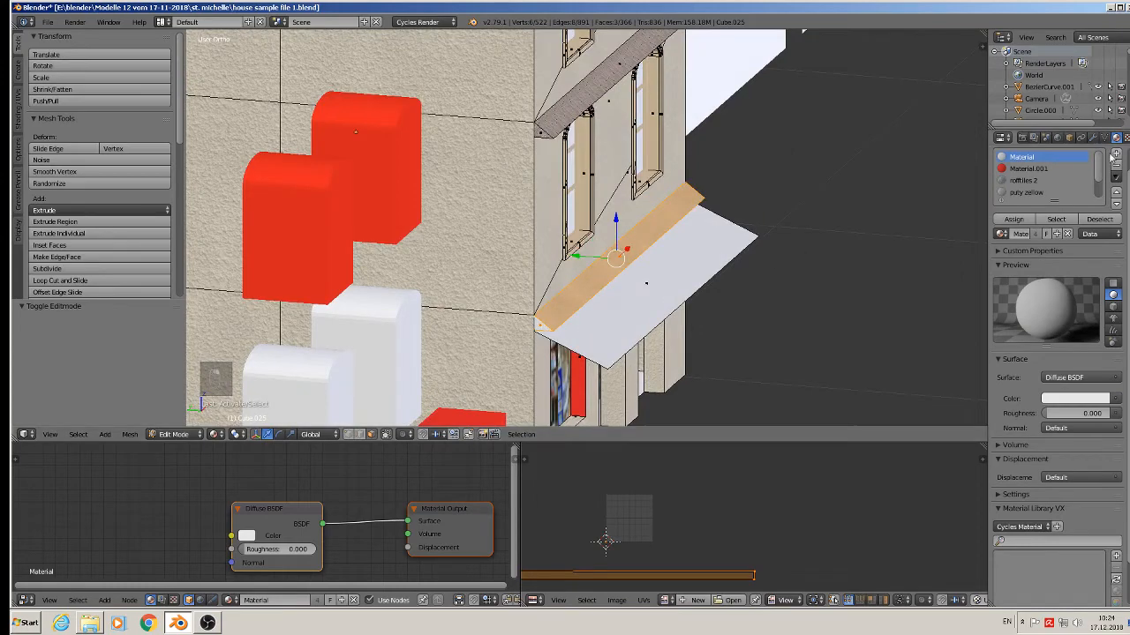
Assign the stone 2 material to the selected faces of the ledge above the awning and return to Object Mode
scroll(1037, 184, "down", 2)
left_click(1019, 193)
left_click(1014, 219)
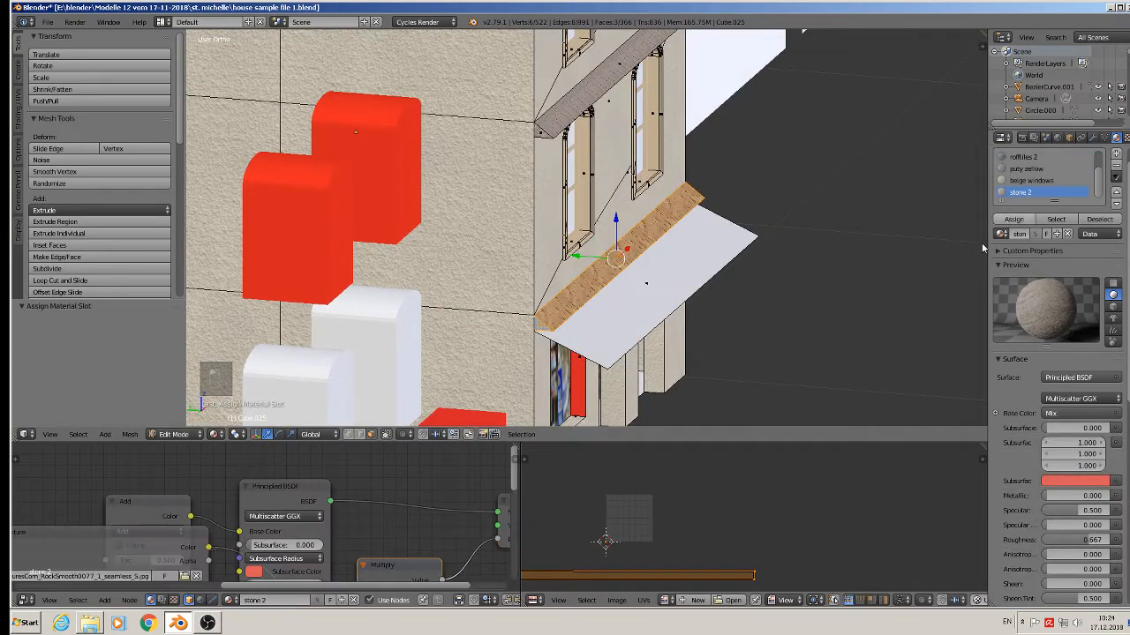
middle_click_drag(795, 283, 650, 267)
key("Tab")
Select the white floor face inside the doorways and unwrap it with Project From View from above
scroll(697, 281, "down", 2)
scroll(662, 270, "down", 3)
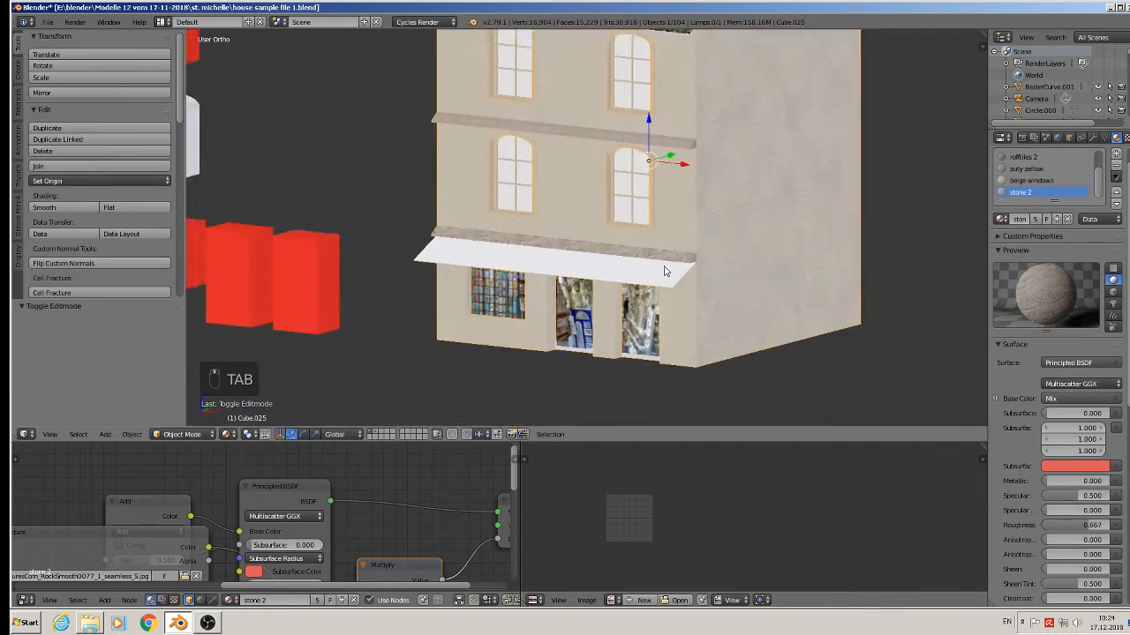
scroll(665, 271, "up", 1)
scroll(662, 291, "down", 1)
scroll(653, 318, "up", 2)
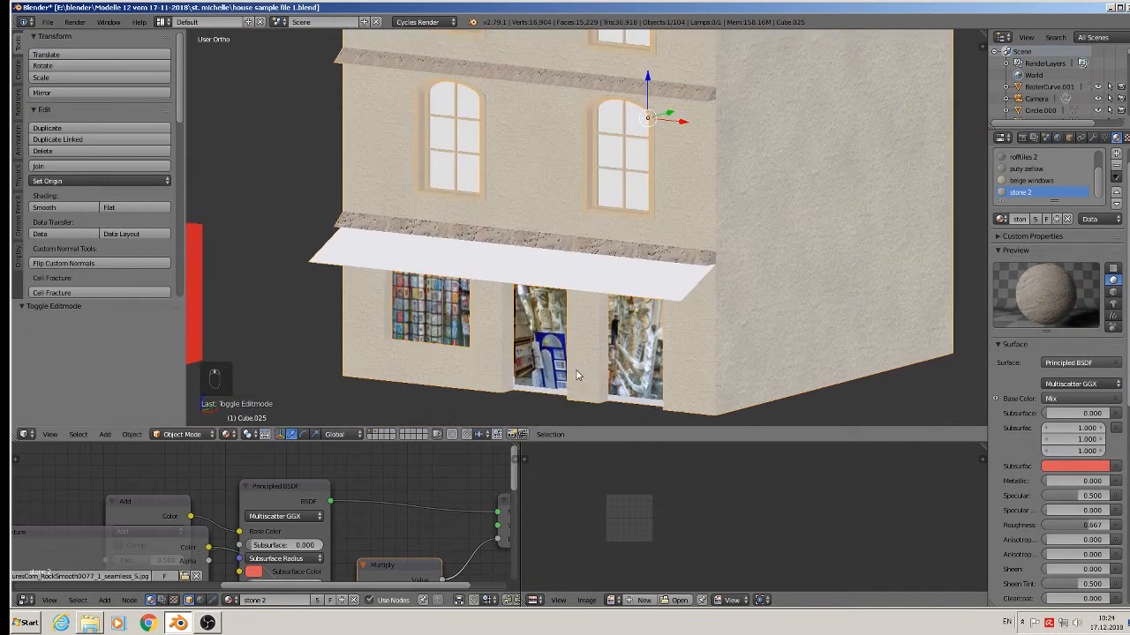
scroll(609, 305, "up", 6)
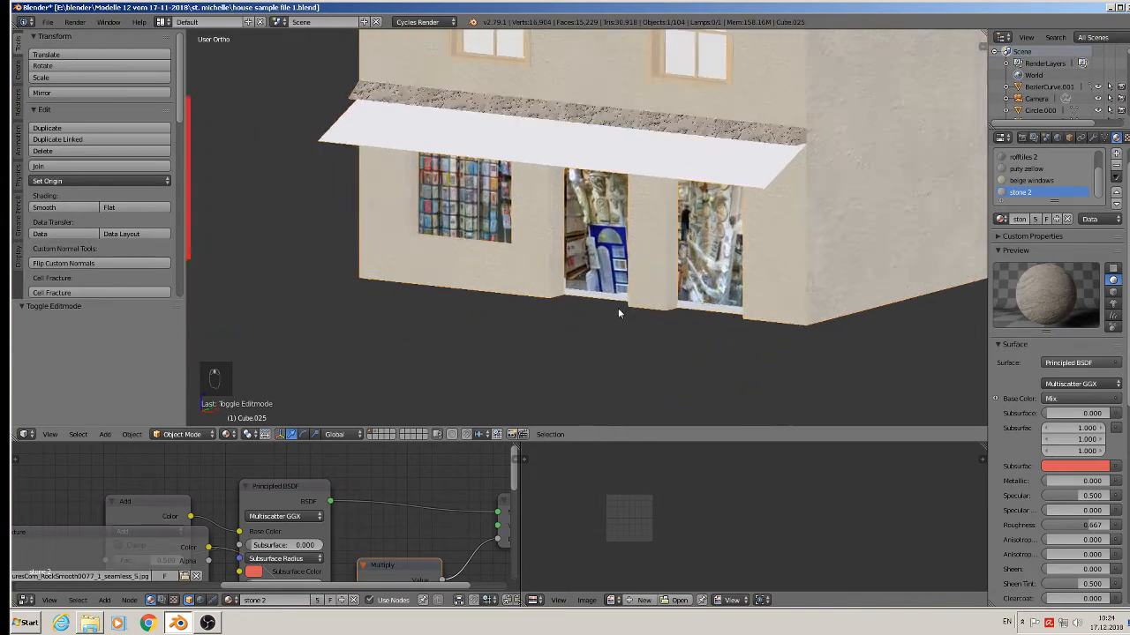
key("Tab")
right_click(590, 288)
middle_click_drag(590, 288, 642, 418)
scroll(672, 346, "down", 5)
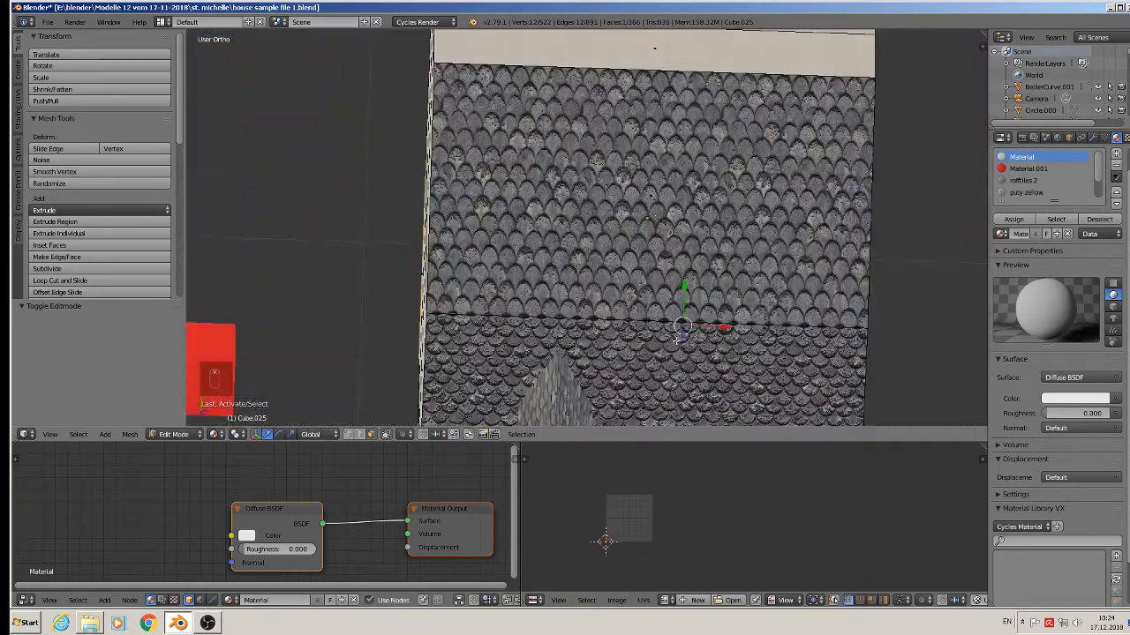
middle_click_drag(678, 339, 697, 246)
key("u")
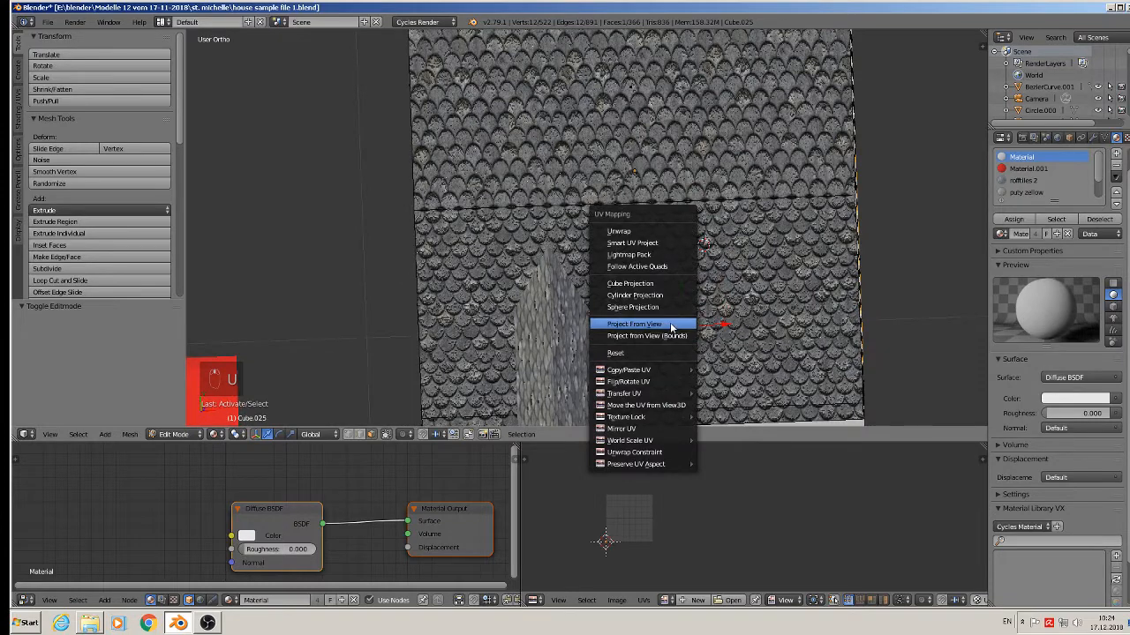
left_click(676, 325)
Add a material slot using the existing parkett material and assign it to the shop floor face
left_click(1117, 156)
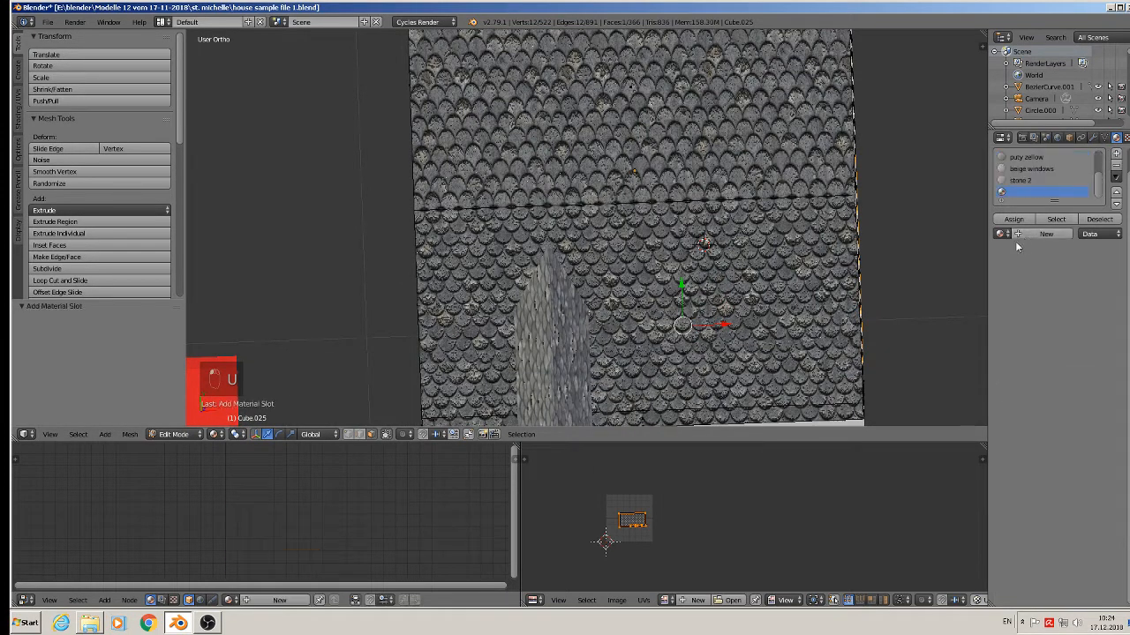
left_click(1000, 234)
type("p")
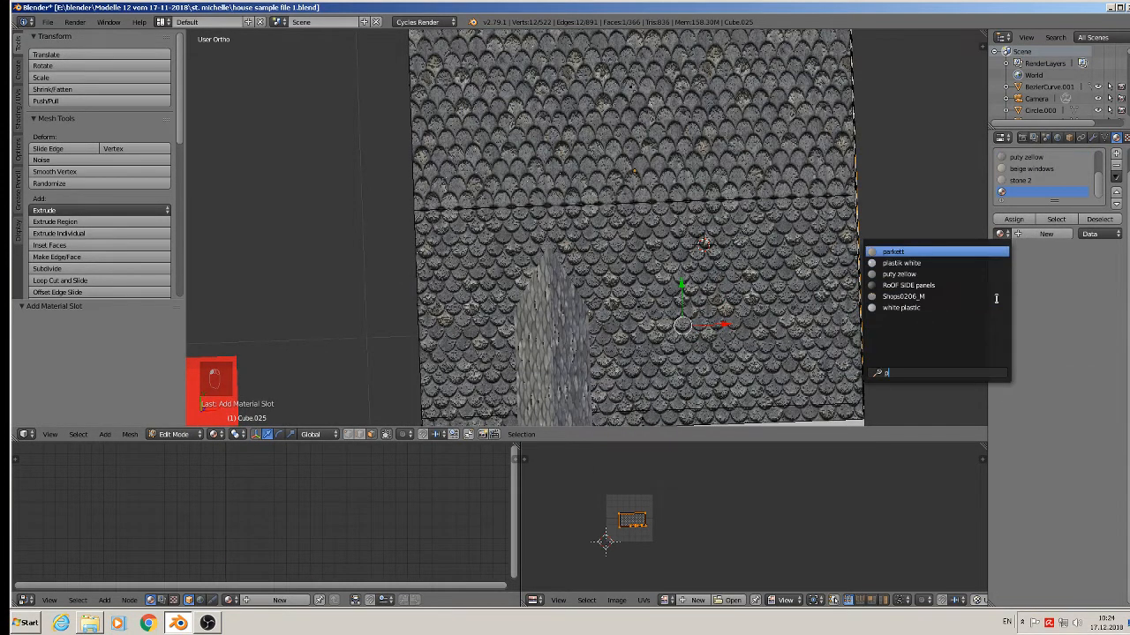
left_click(942, 248)
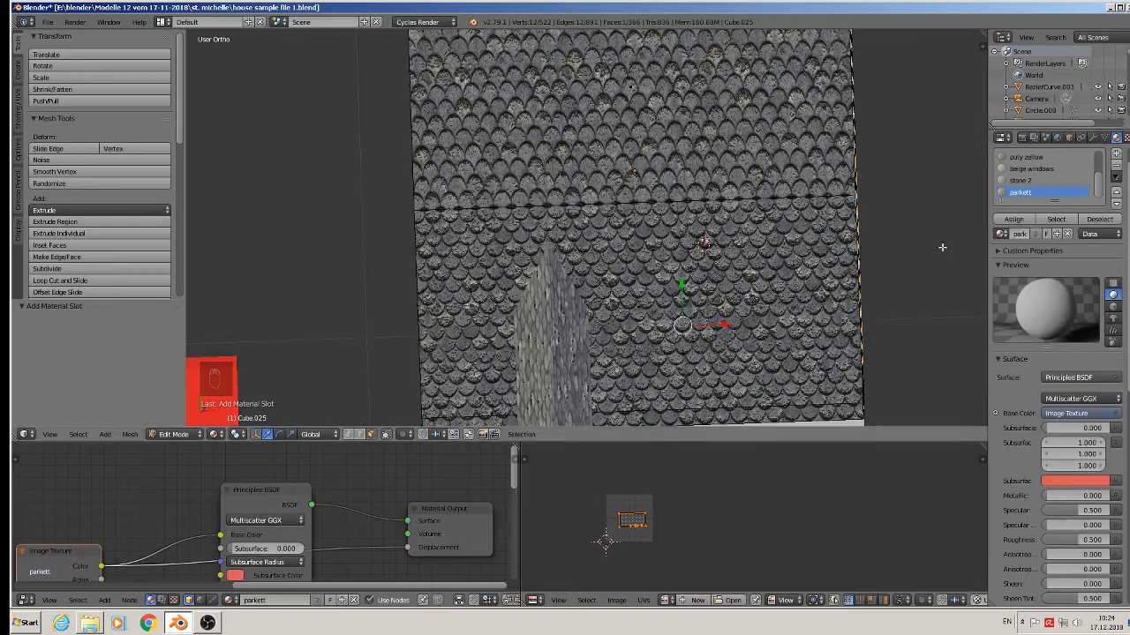
left_click(1016, 221)
Scale the shop floor's UVs uniformly by about 11.94 and return to Object Mode
middle_click_drag(799, 376, 701, 106, "shift")
middle_click_drag(667, 151, 588, 226)
scroll(608, 209, "up", 1)
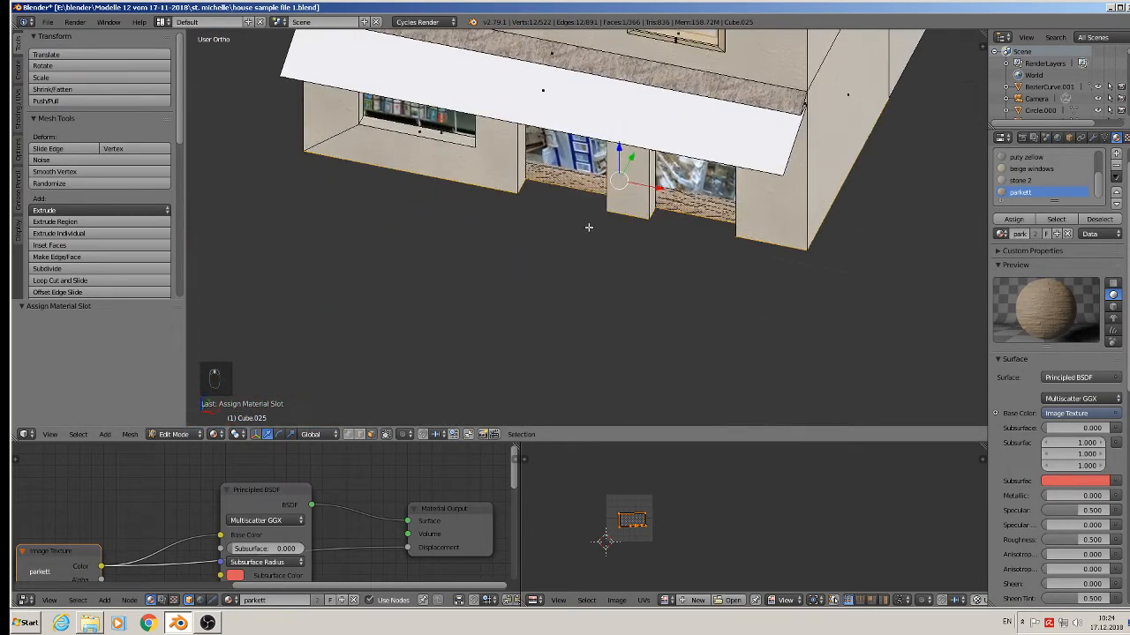
scroll(607, 178, "up", 4)
scroll(601, 171, "up", 2)
key("s")
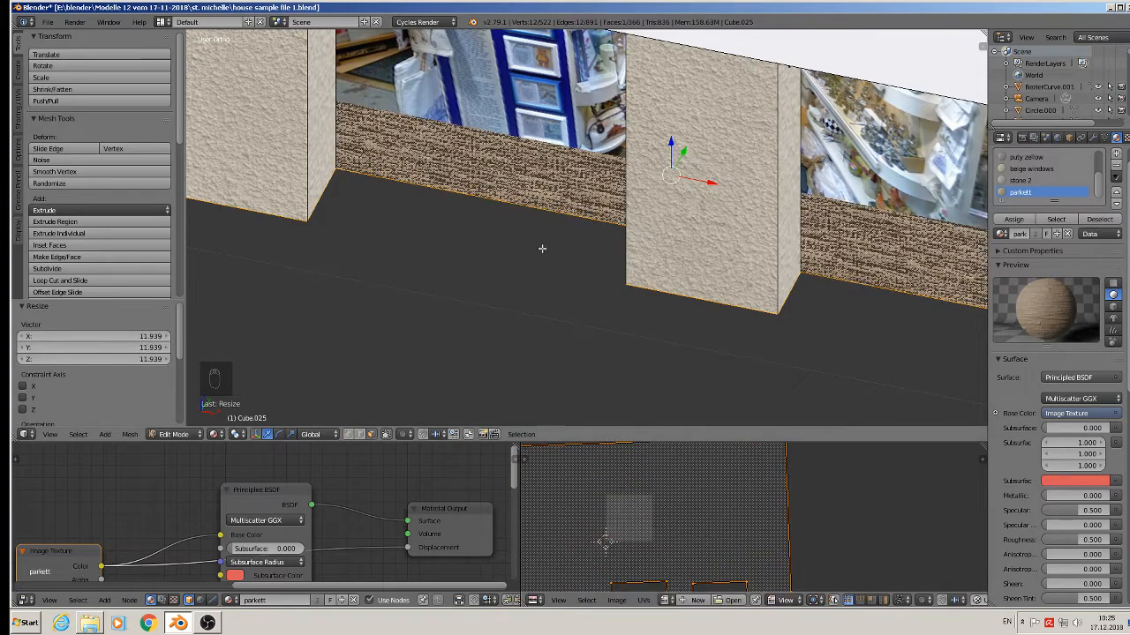
key("Tab")
Deselect everything and save the house file
middle_click_drag(518, 234, 510, 297)
scroll(492, 193, "down", 6)
key("a")
left_click(46, 22)
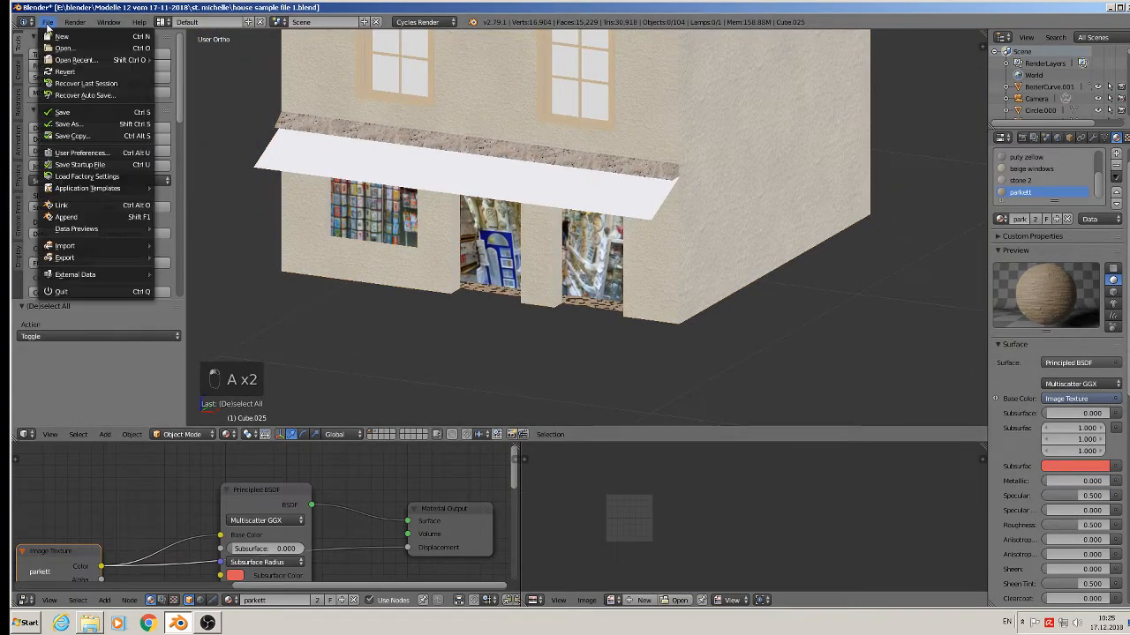
left_click(70, 113)
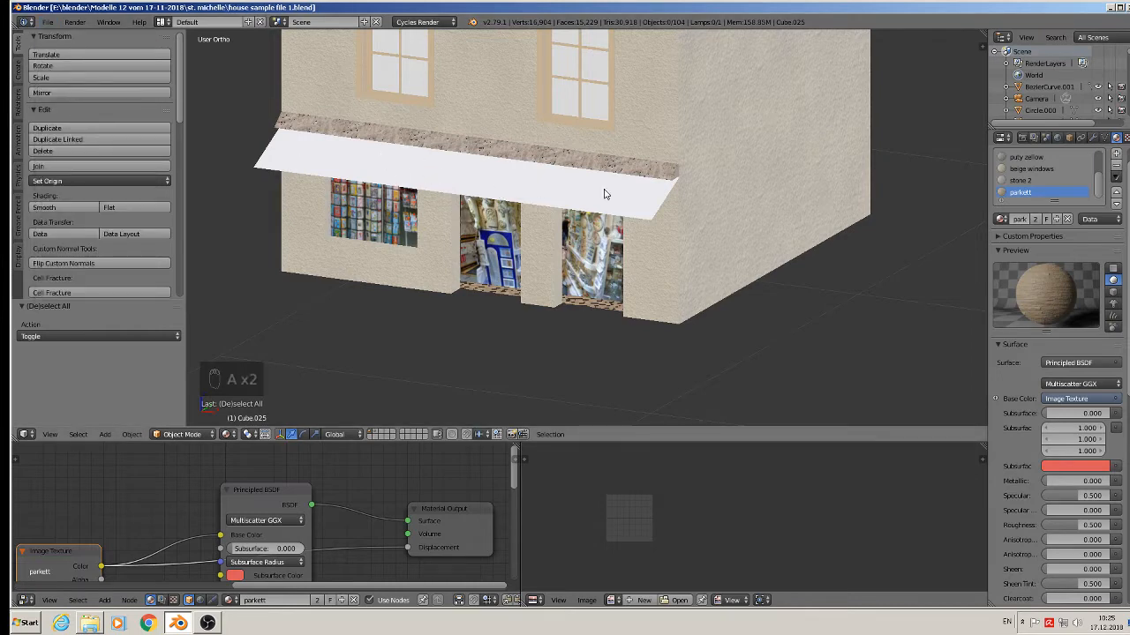
Switch to the file explorer and open the Stoffe folder inside the Komerzielle Texturen collection
left_click(1109, 7)
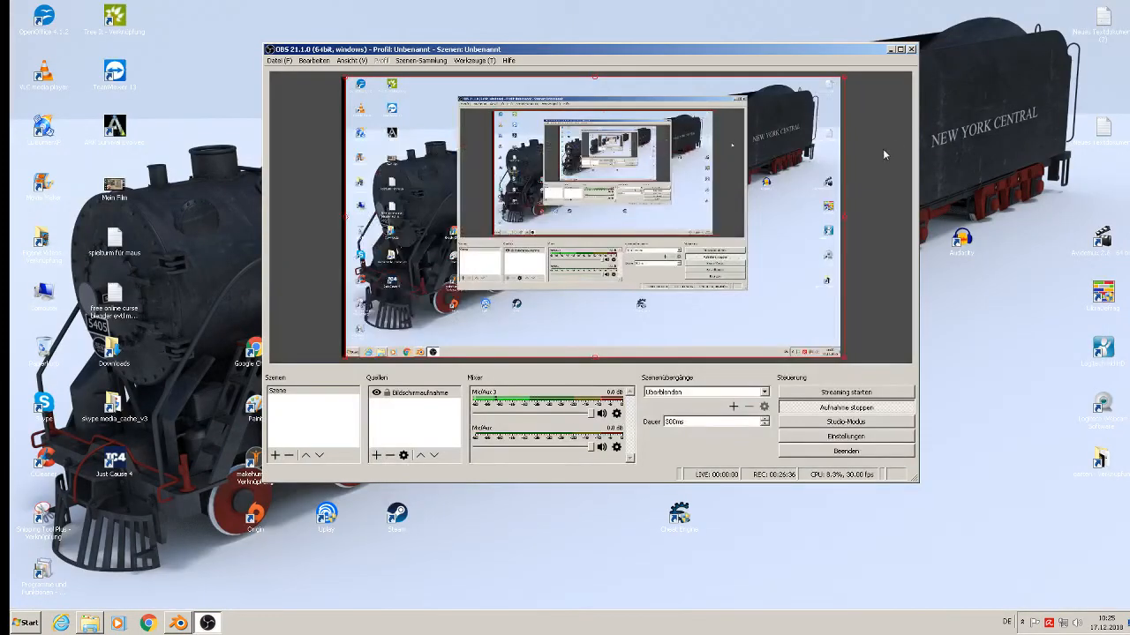
left_click(889, 49)
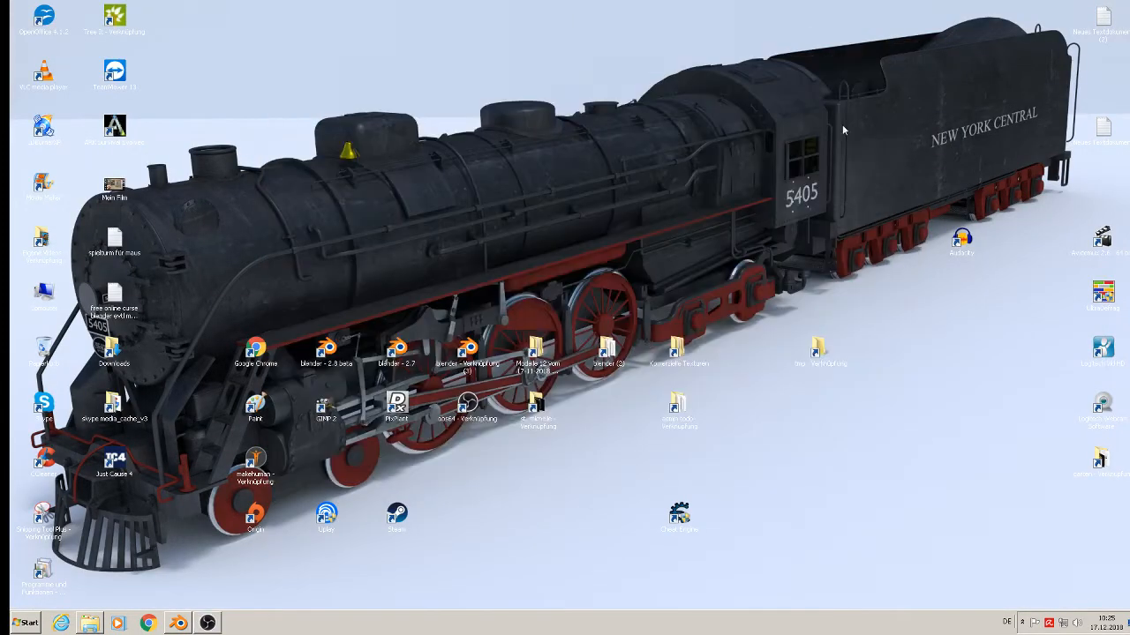
left_click(680, 353)
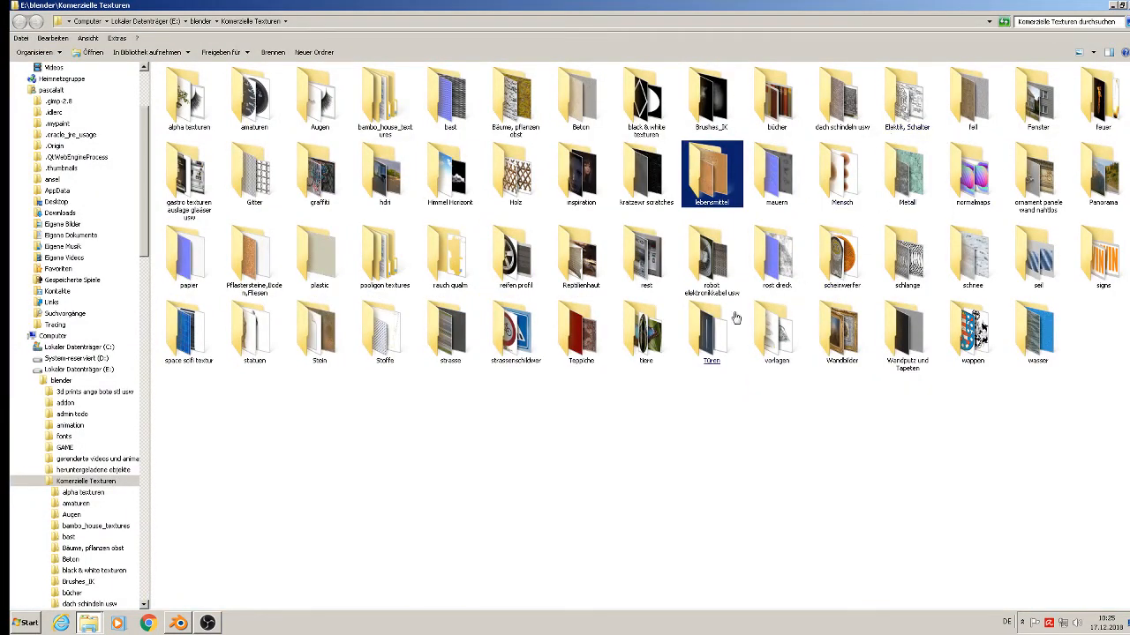
double_click(385, 335)
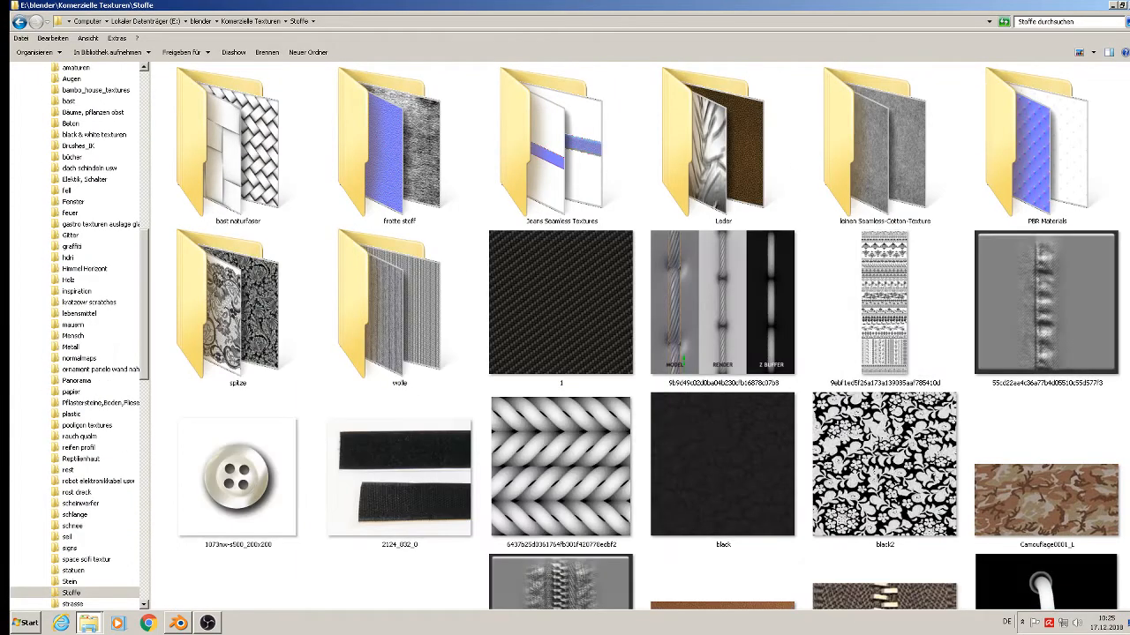
Find the beige striped fabric image TexturesCom_FabricPatterns0036_S among the fabric textures and copy it
scroll(643, 335, "down", 15)
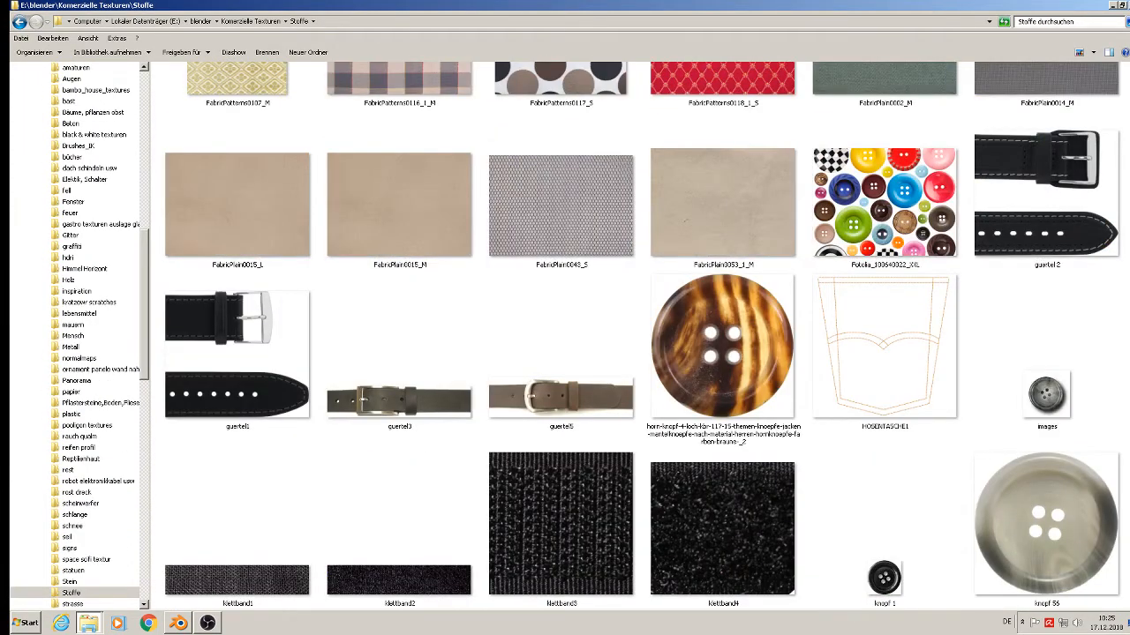
scroll(642, 335, "down", 5)
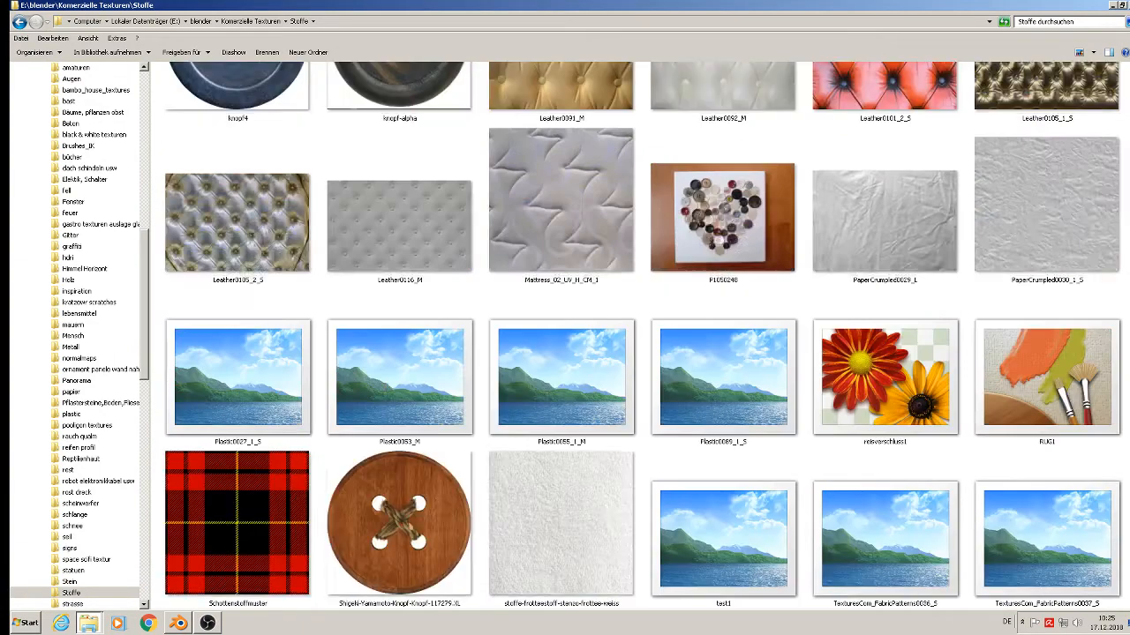
scroll(642, 335, "down", 4)
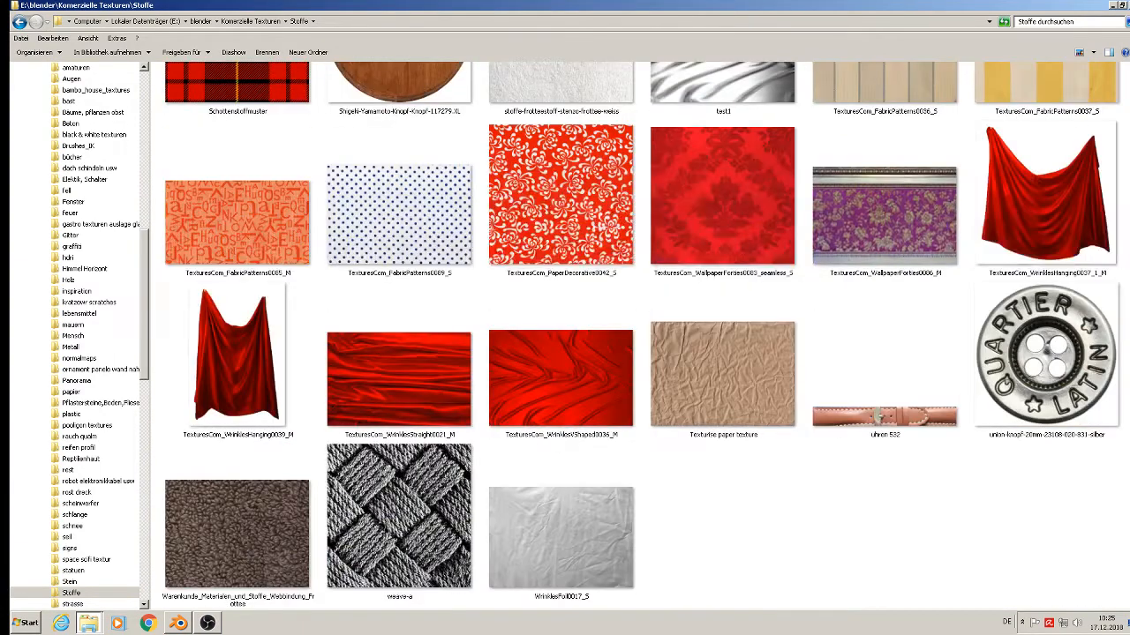
scroll(642, 335, "up", 2)
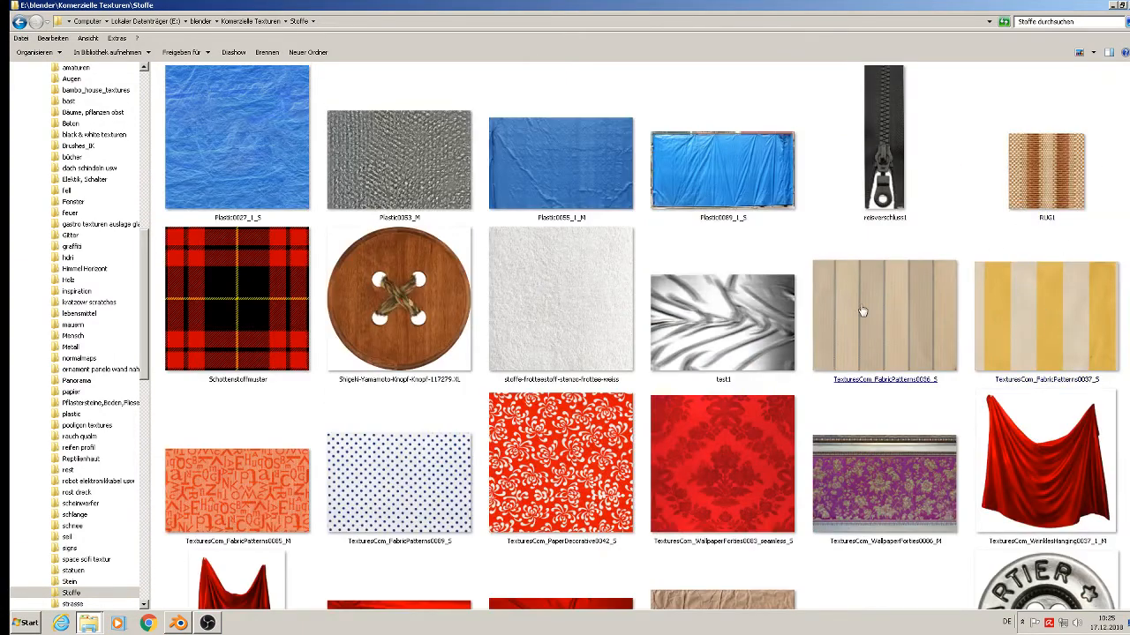
left_click(906, 316)
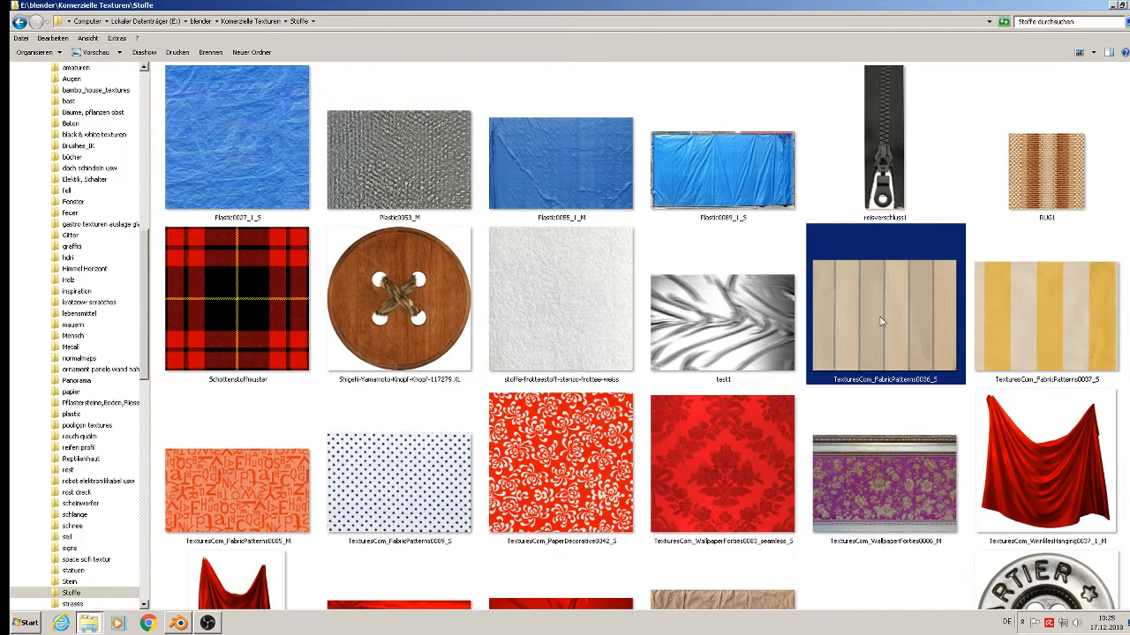
right_click(880, 321)
left_click(916, 503)
left_click(1114, 6)
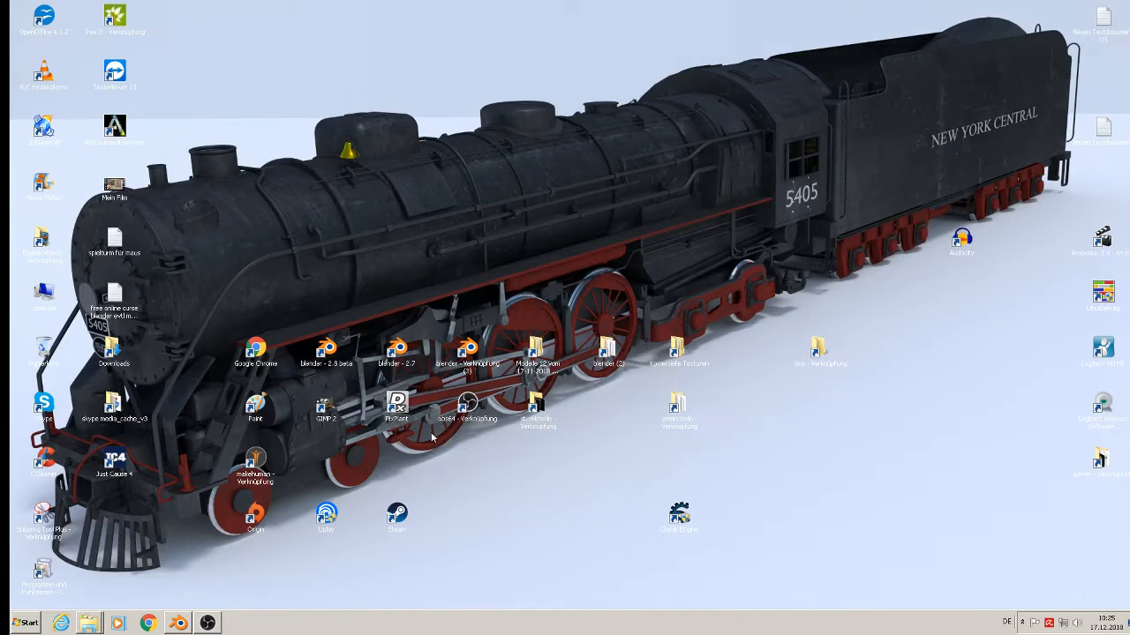
Paste the copied fabric image into the textur folder of the st. michelle project
double_click(540, 414)
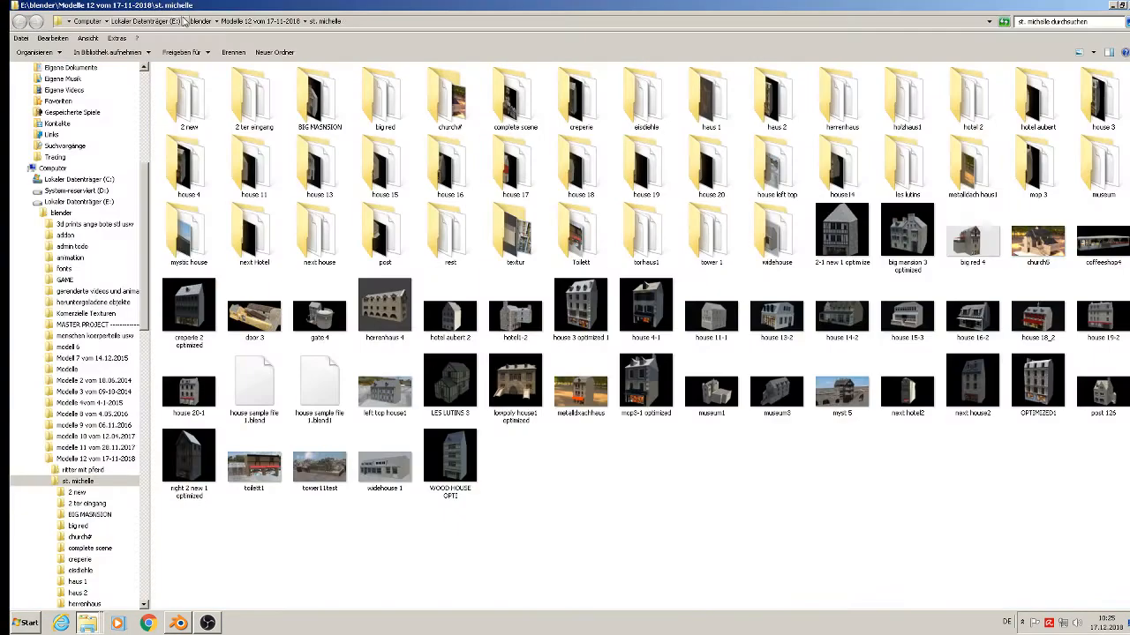
left_click(265, 20)
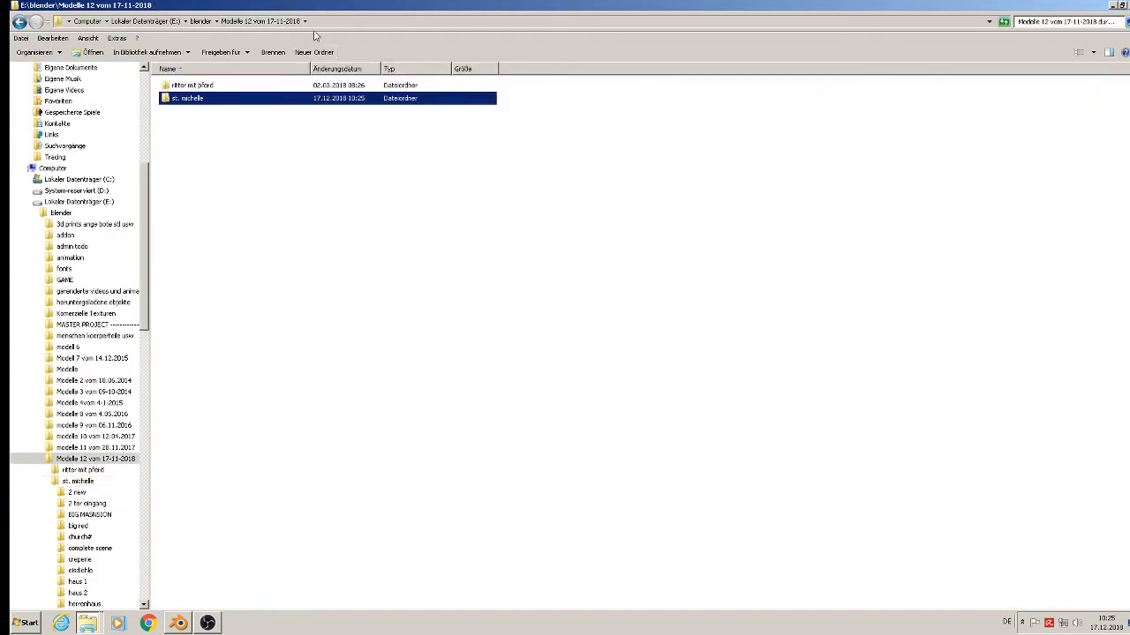
double_click(220, 99)
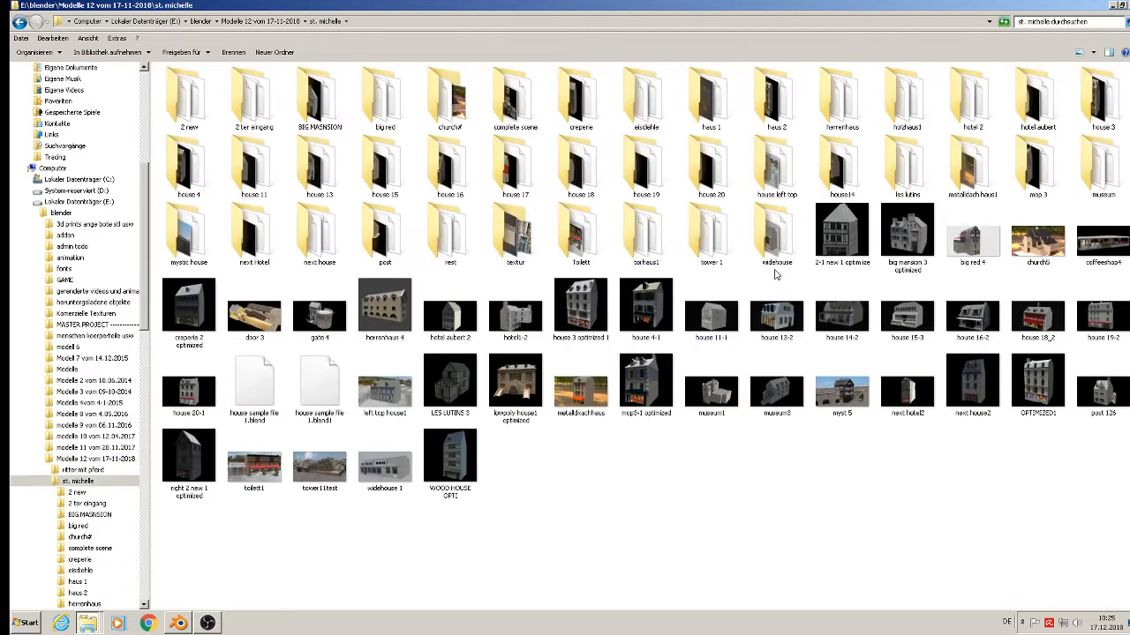
double_click(515, 234)
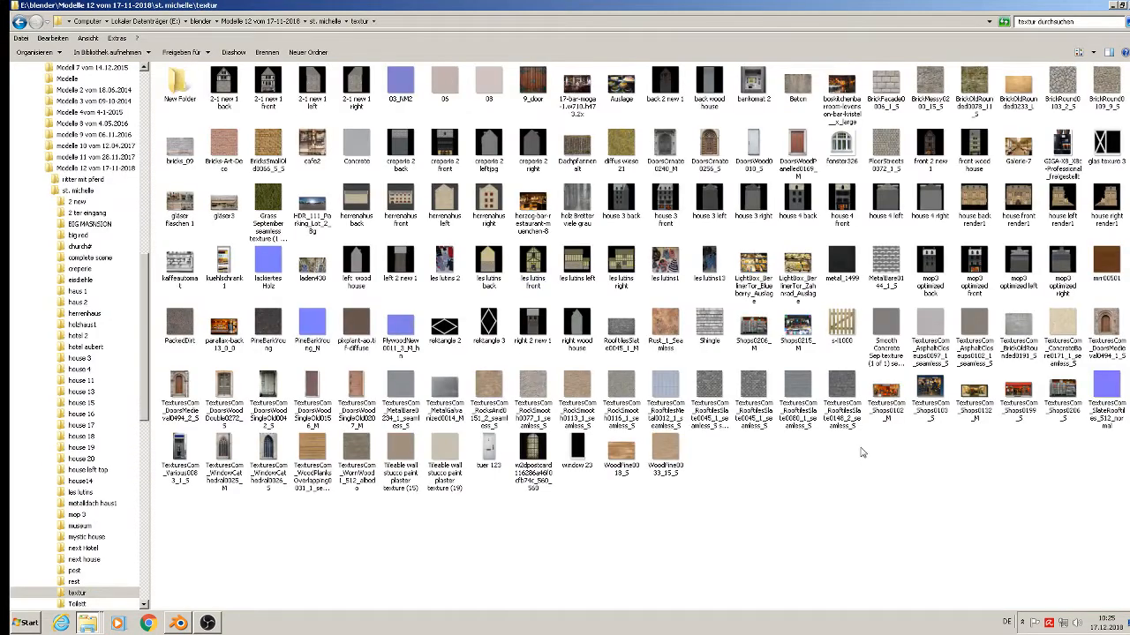
right_click(756, 490)
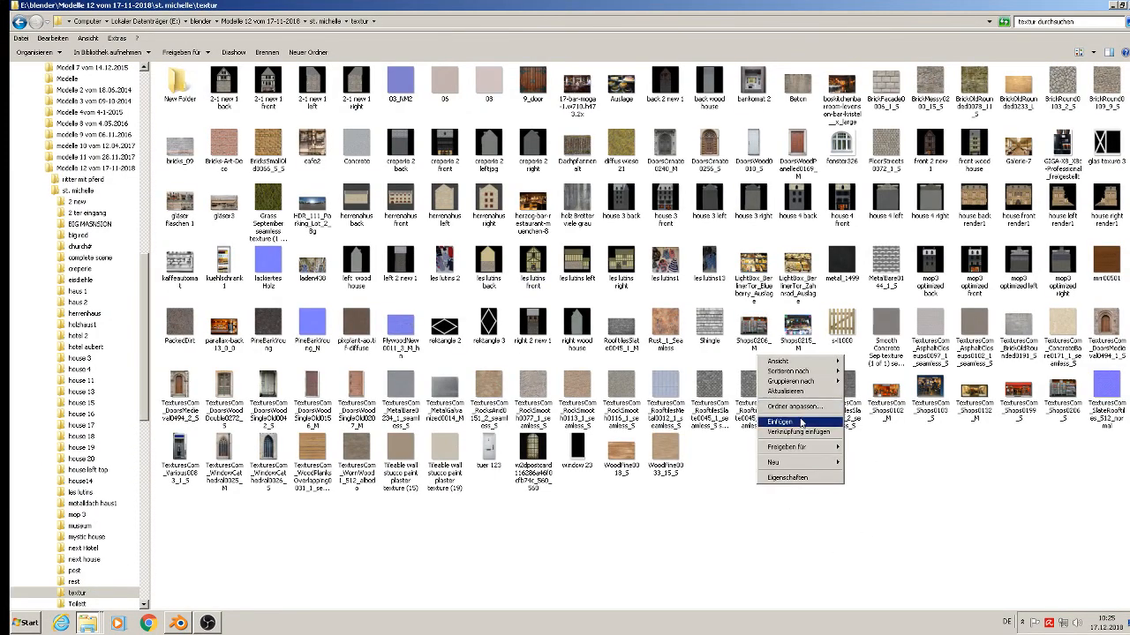
left_click(799, 424)
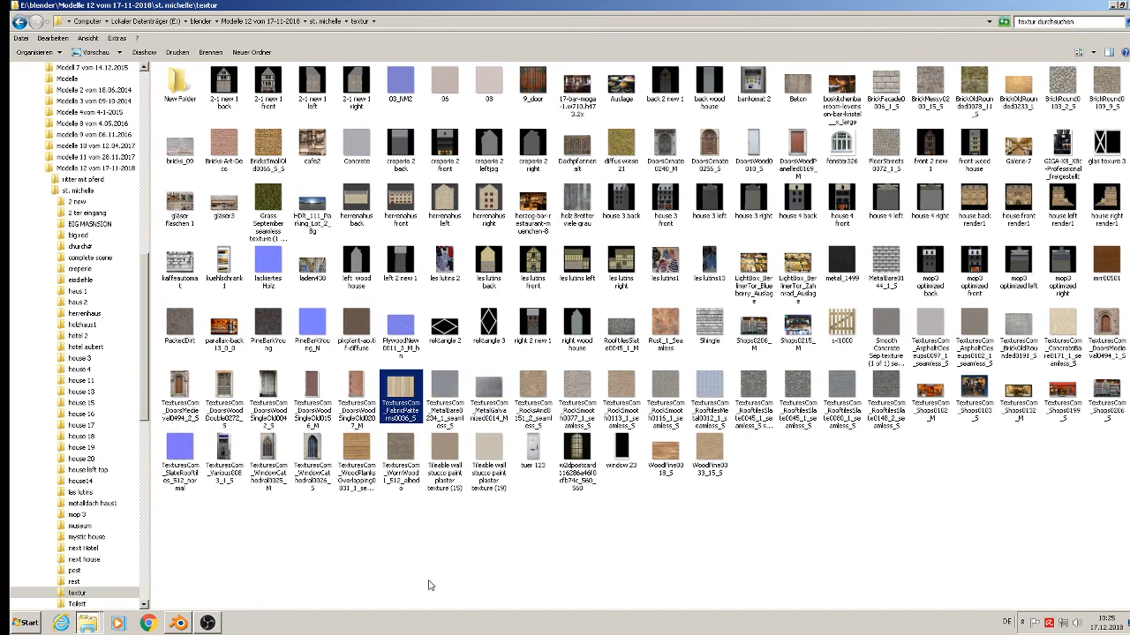
Switch back to Blender, add a new material named markise to the house and set its surface shader to Principled BSDF
left_click(178, 623)
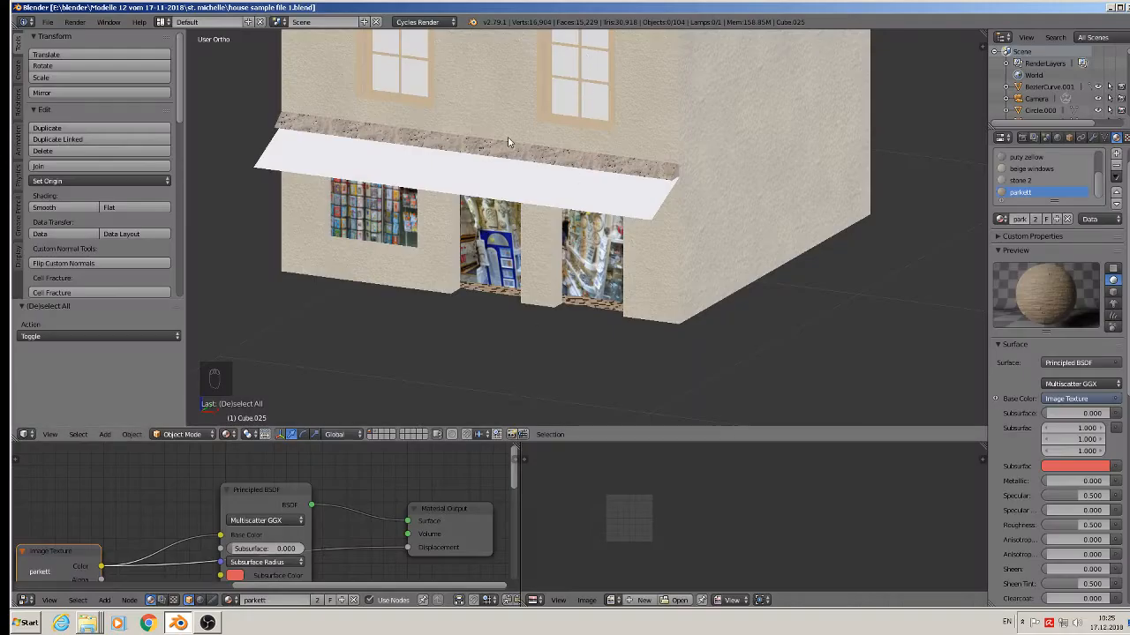
left_click(1117, 153)
left_click(1046, 218)
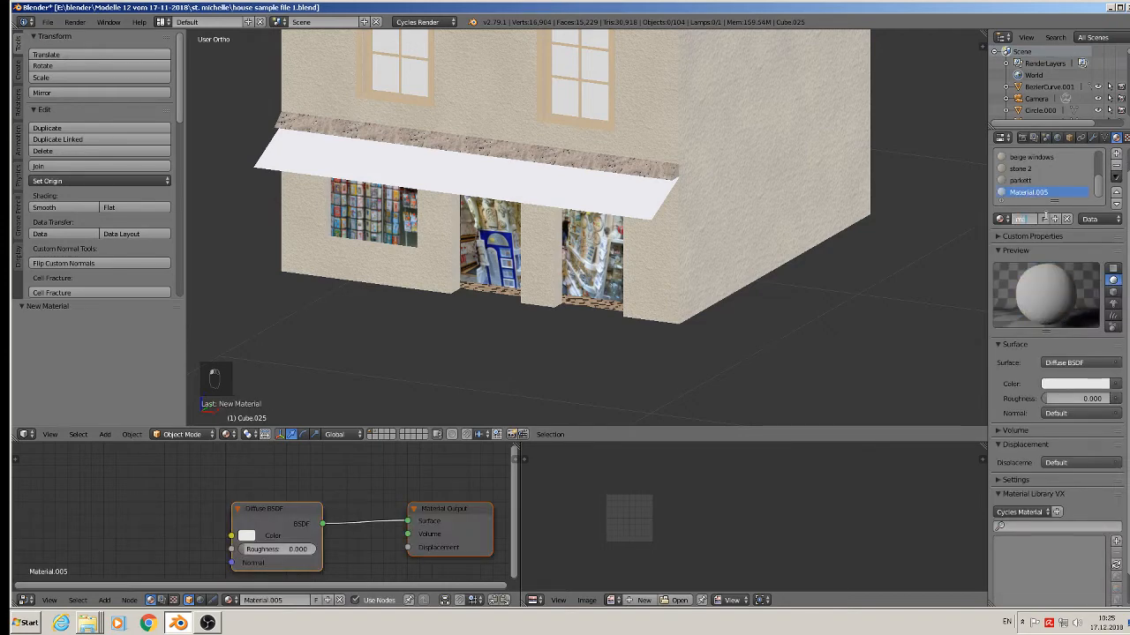
type("markise")
key("Return")
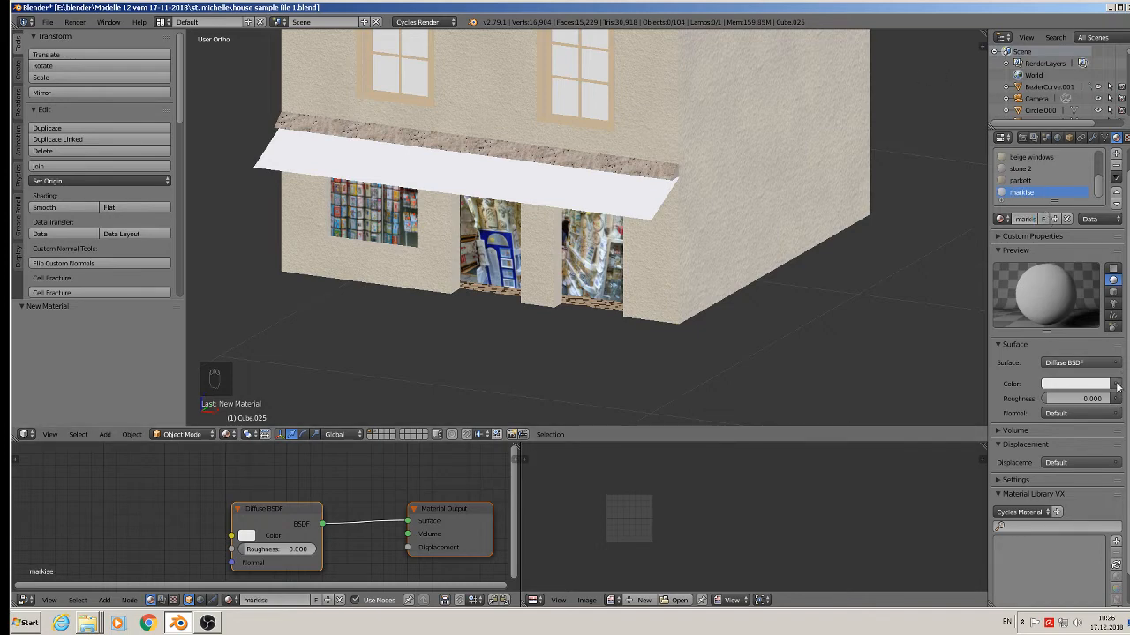
left_click(1084, 362)
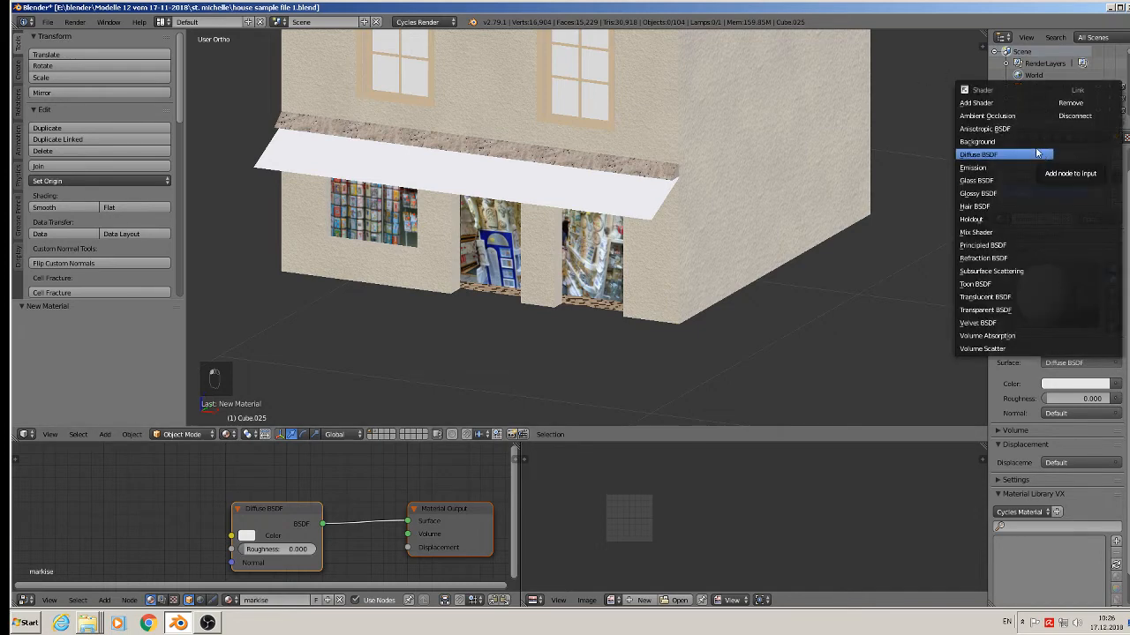
left_click(1016, 246)
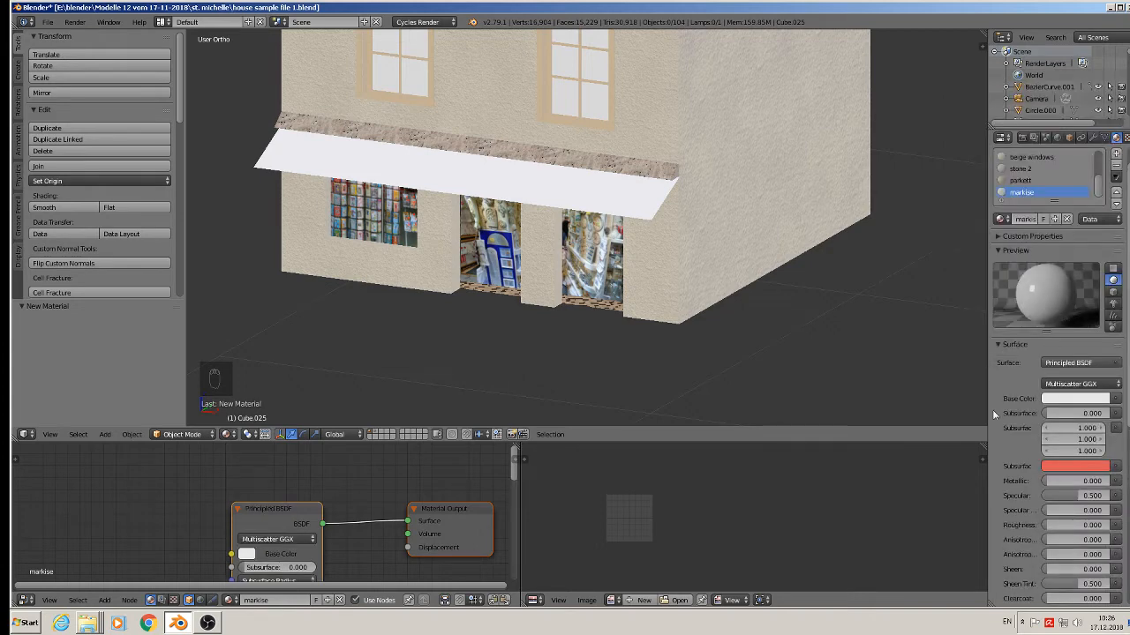
Give the markise material an image texture base color using TexturesCom_FabricPatterns0036_S.jpg from the textur folder
left_click(1116, 399)
left_click(891, 305)
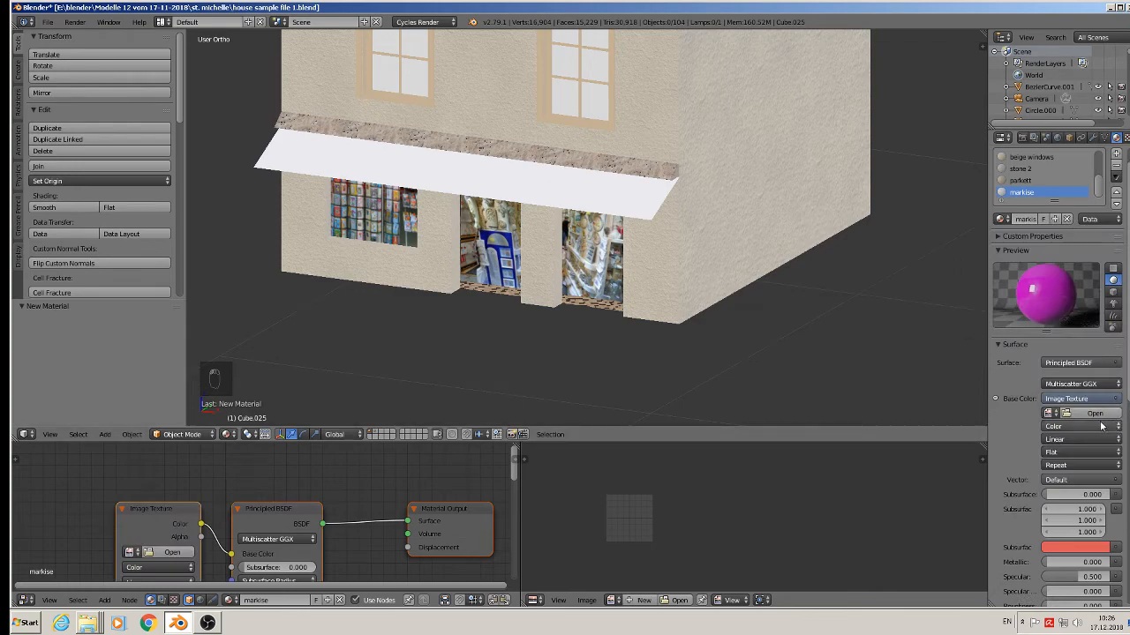
left_click(1095, 413)
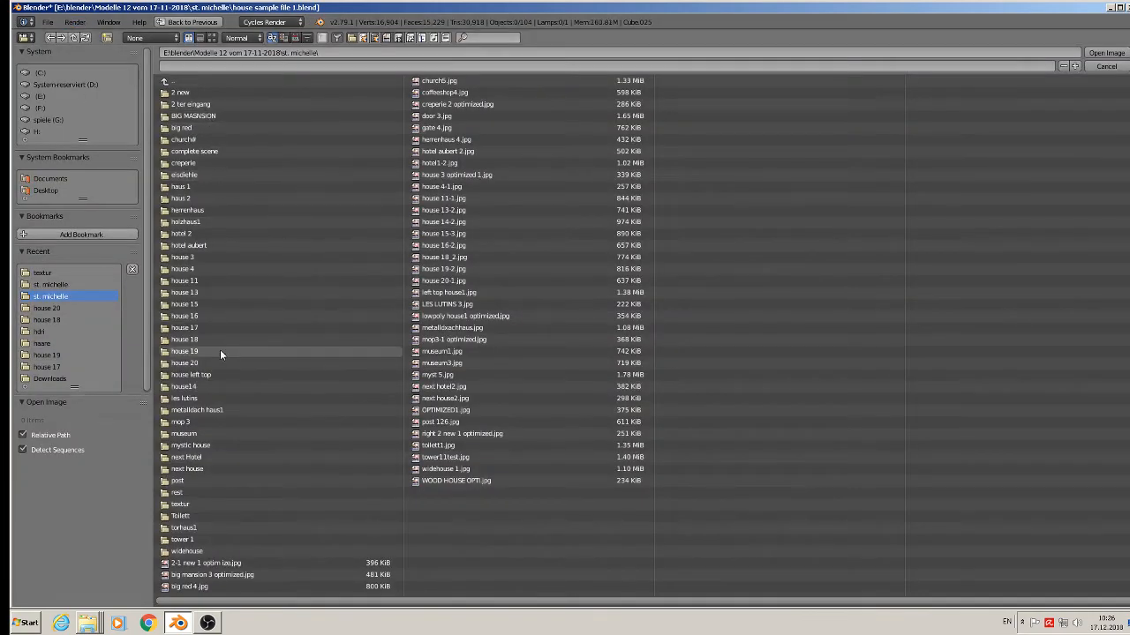
left_click(215, 505)
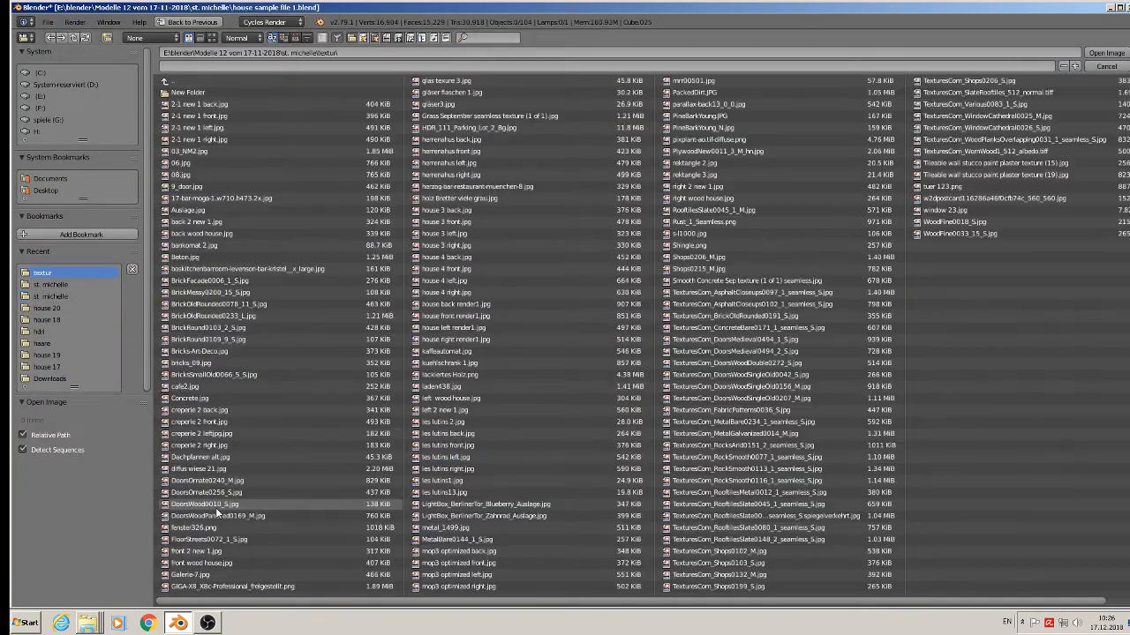
left_click(212, 38)
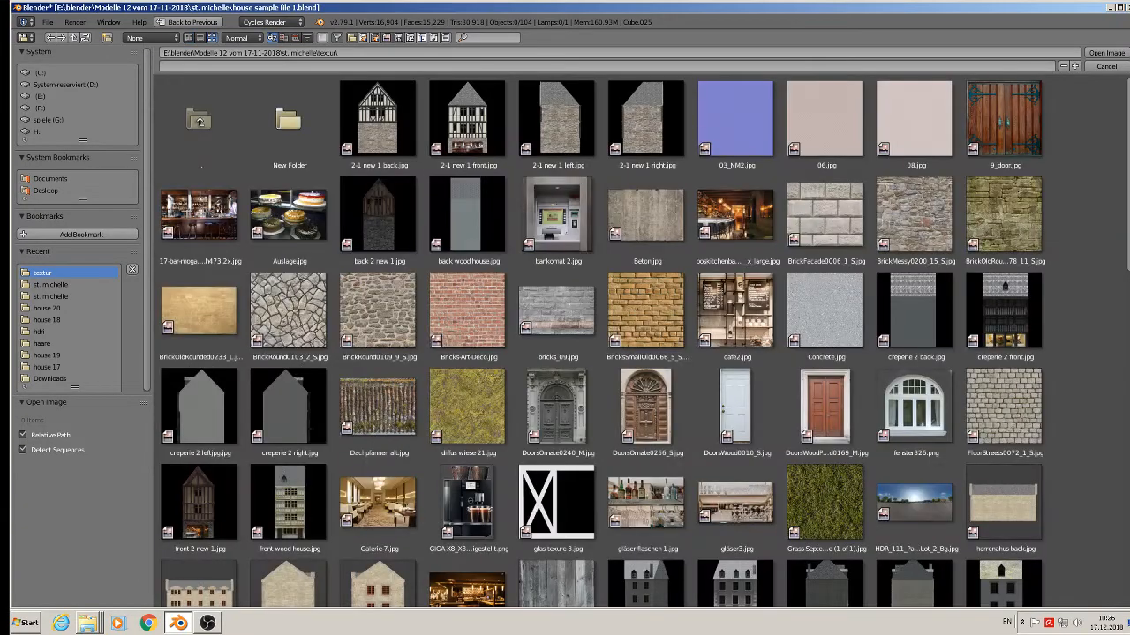
scroll(644, 339, "down", 5)
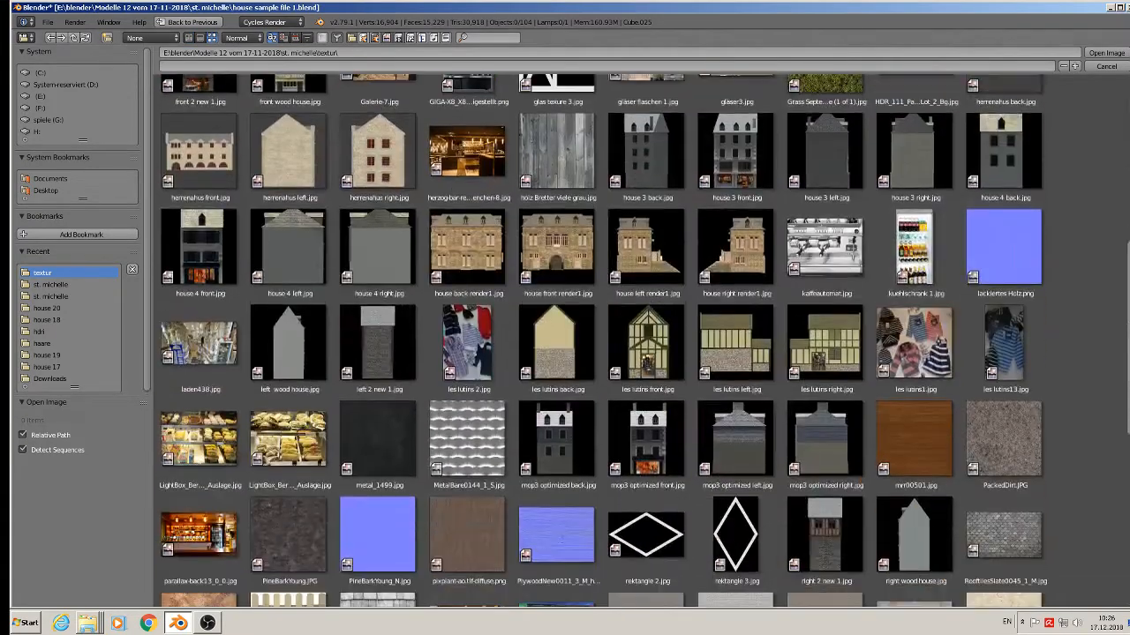
scroll(900, 467, "down", 4)
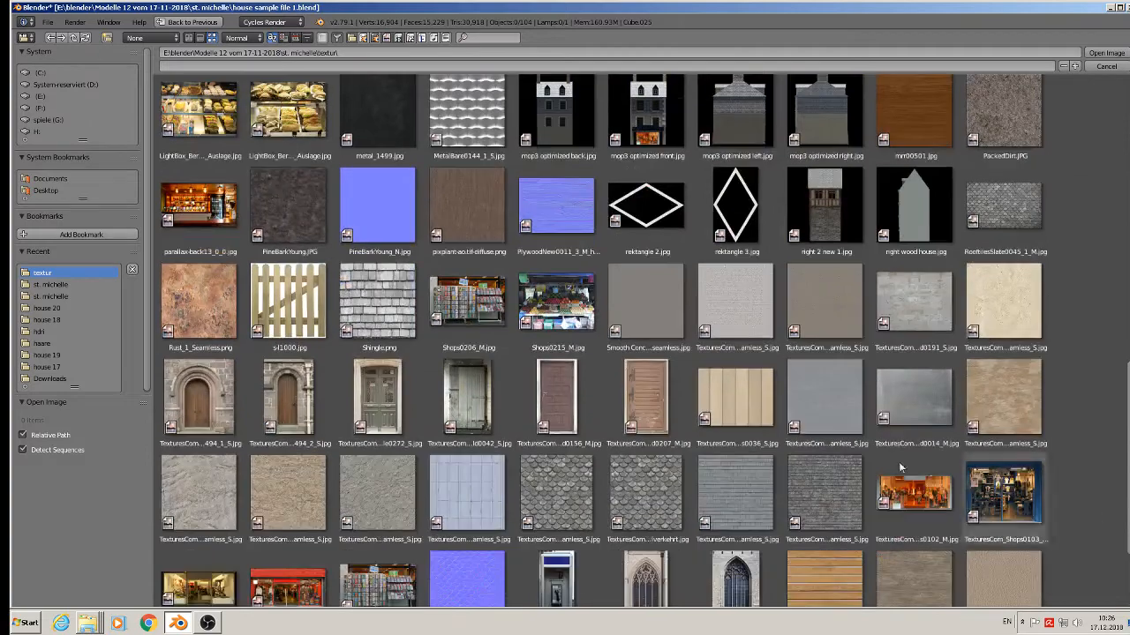
double_click(739, 399)
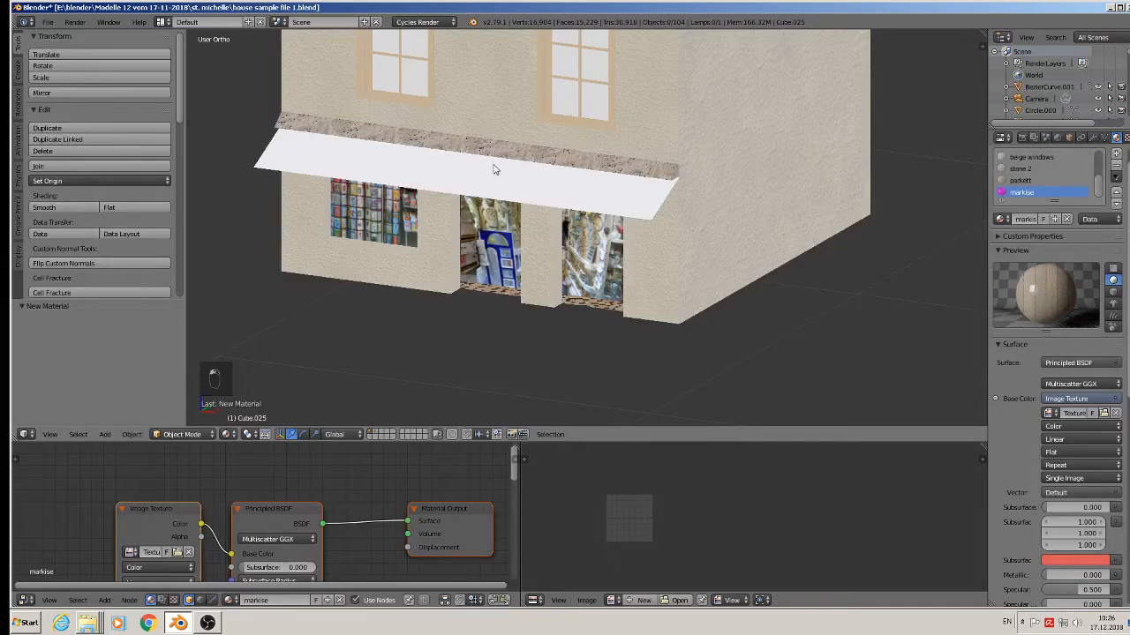
Set the markise material's roughness to 0.900 in its Principled BSDF node
scroll(495, 169, "up", 2)
middle_click_drag(491, 172, 540, 181)
middle_click_drag(311, 544, 351, 450)
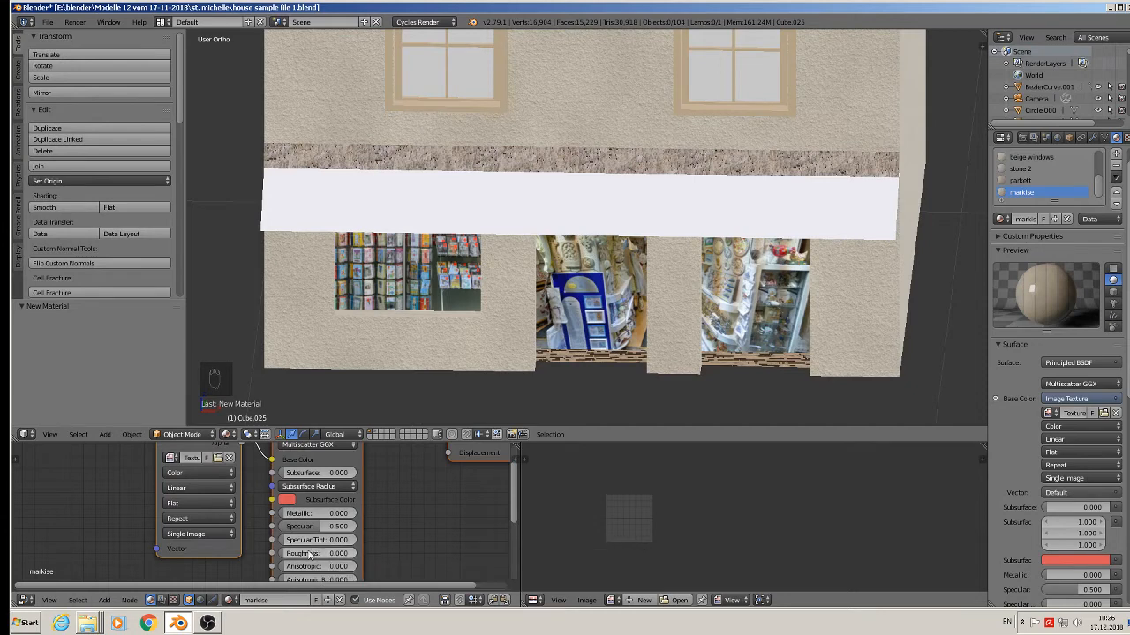
left_click_drag(309, 554, 360, 553)
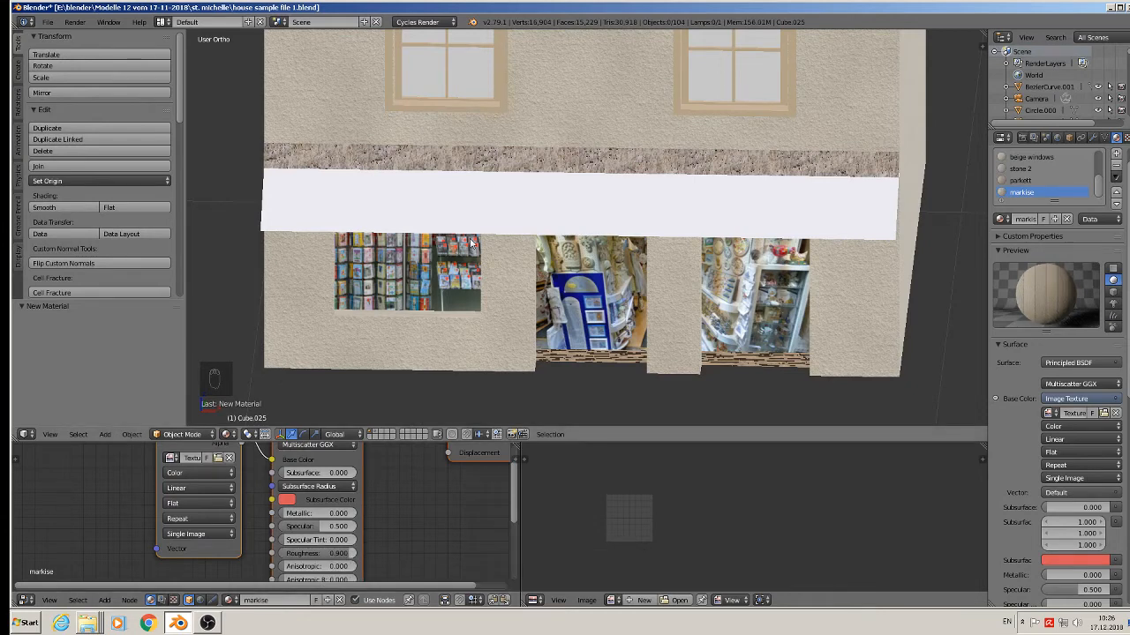
Select the white awning face above the shop front in Edit Mode and unwrap it with Project From View from the front
key("Tab")
right_click(533, 202)
middle_click_drag(534, 238, 550, 216)
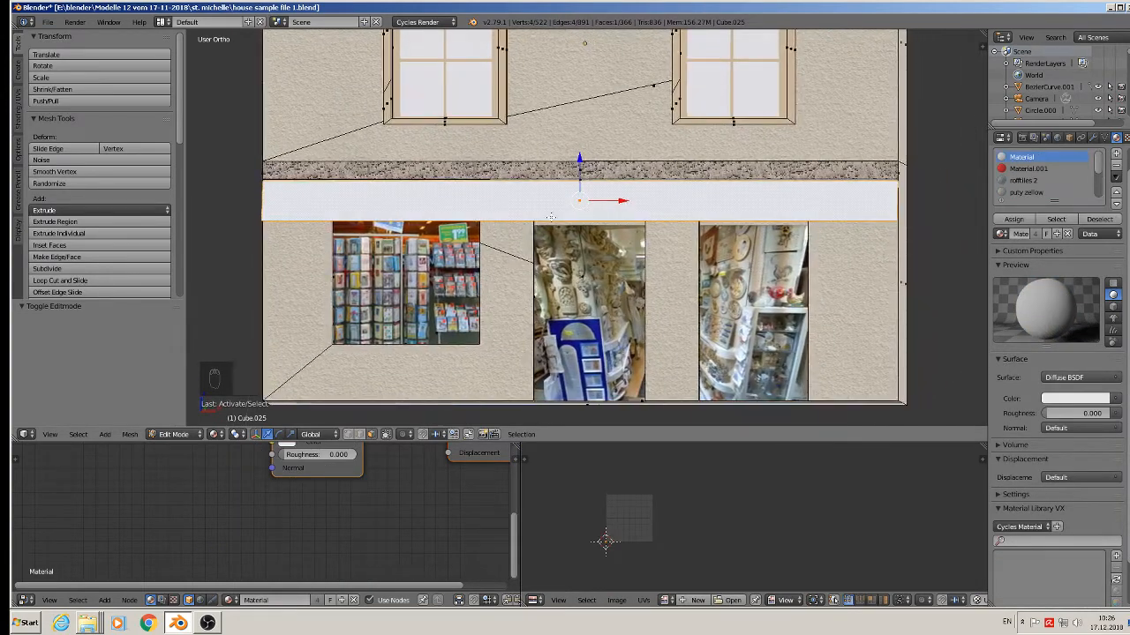
key("u")
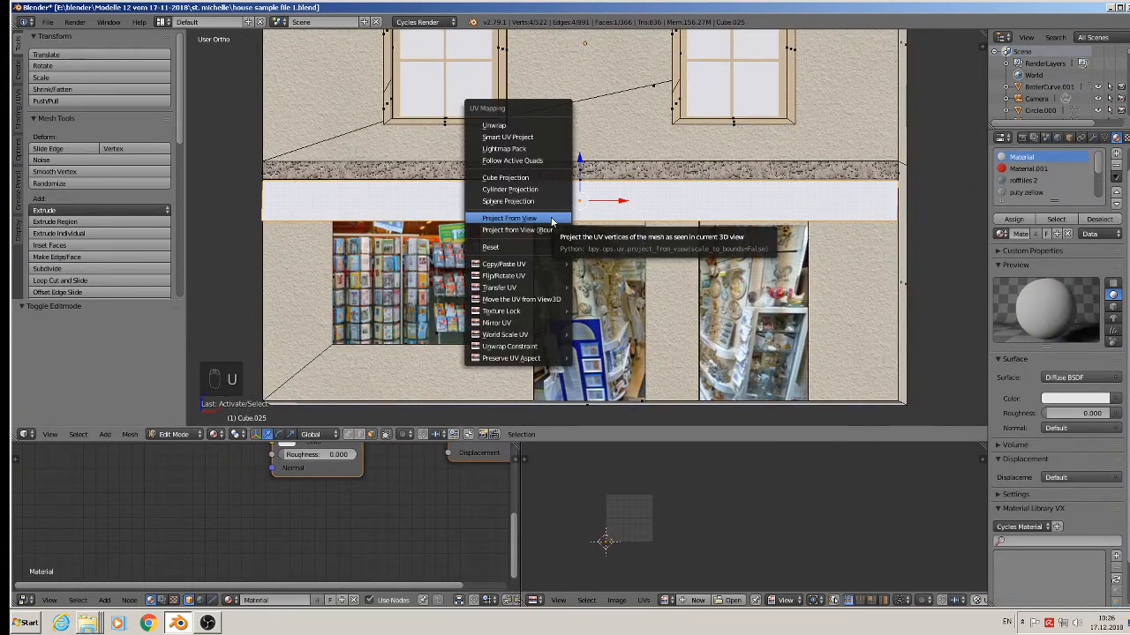
left_click(550, 223)
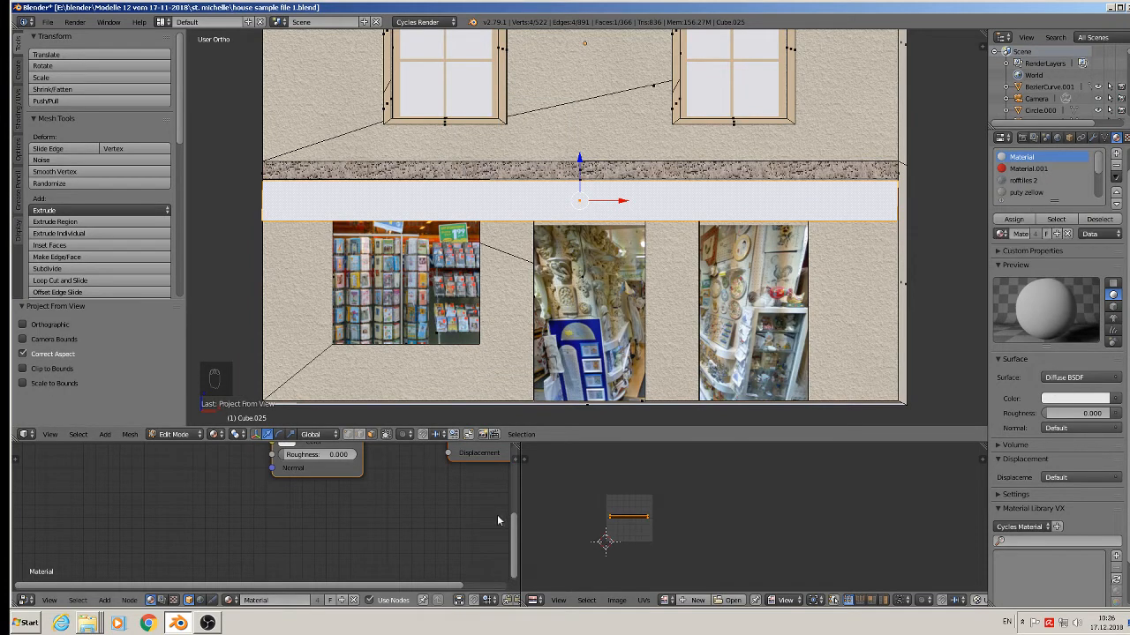
Assign the markise material to the selected awning face above the shop front
key("Home")
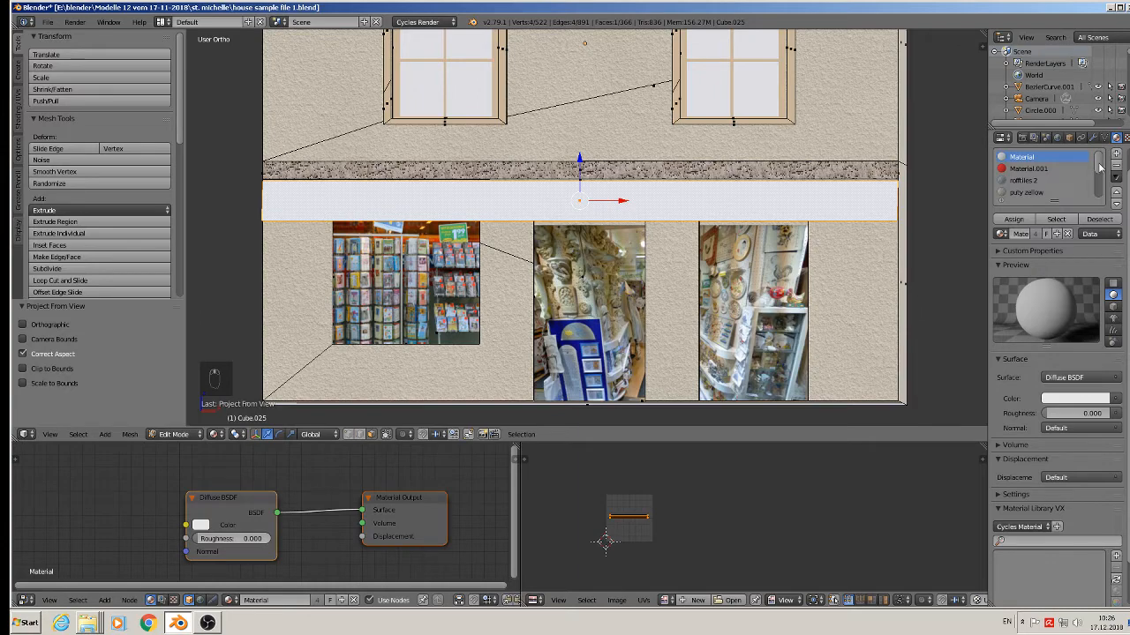
left_click_drag(1099, 167, 1099, 193)
left_click(1021, 192)
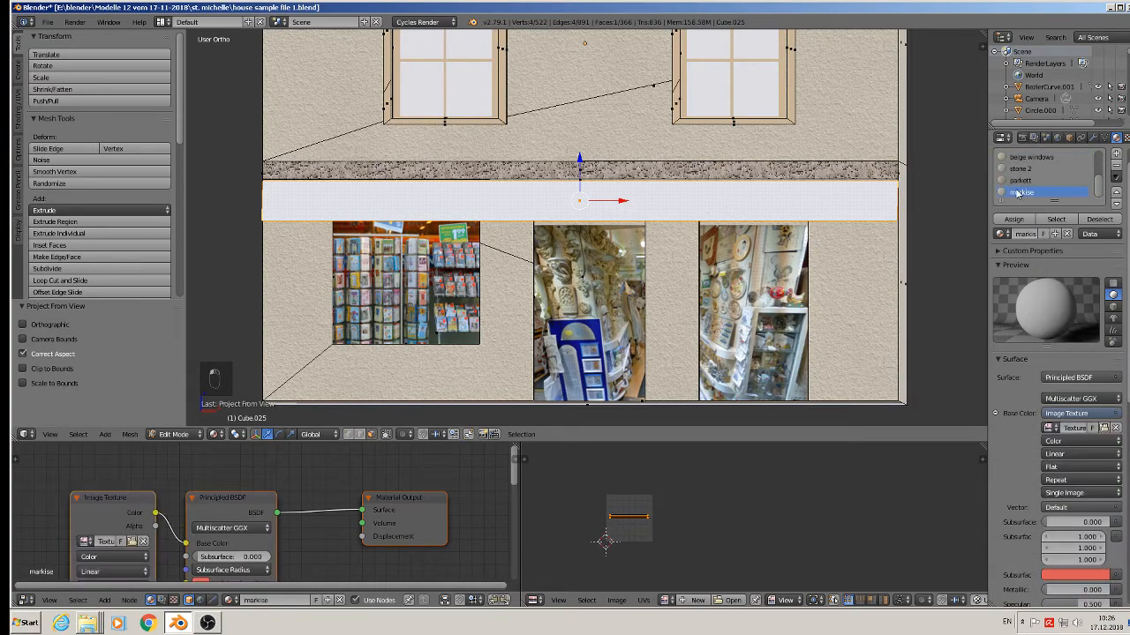
left_click(1013, 219)
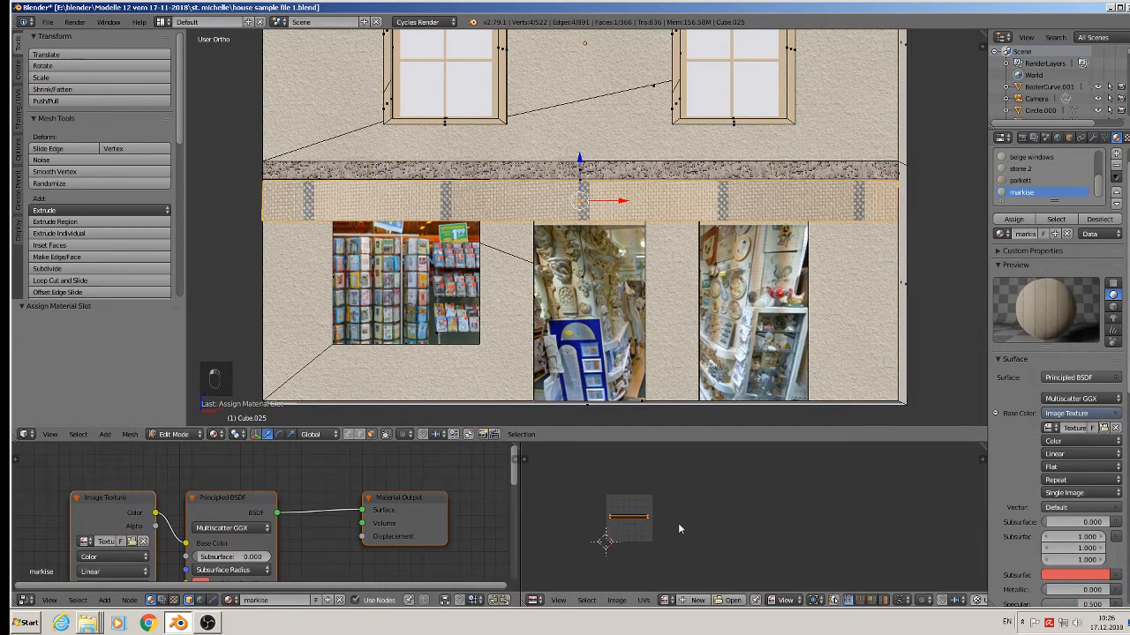
Scale up the awning face's UVs so the fabric stripes repeat more densely, and return to Object Mode
key("s")
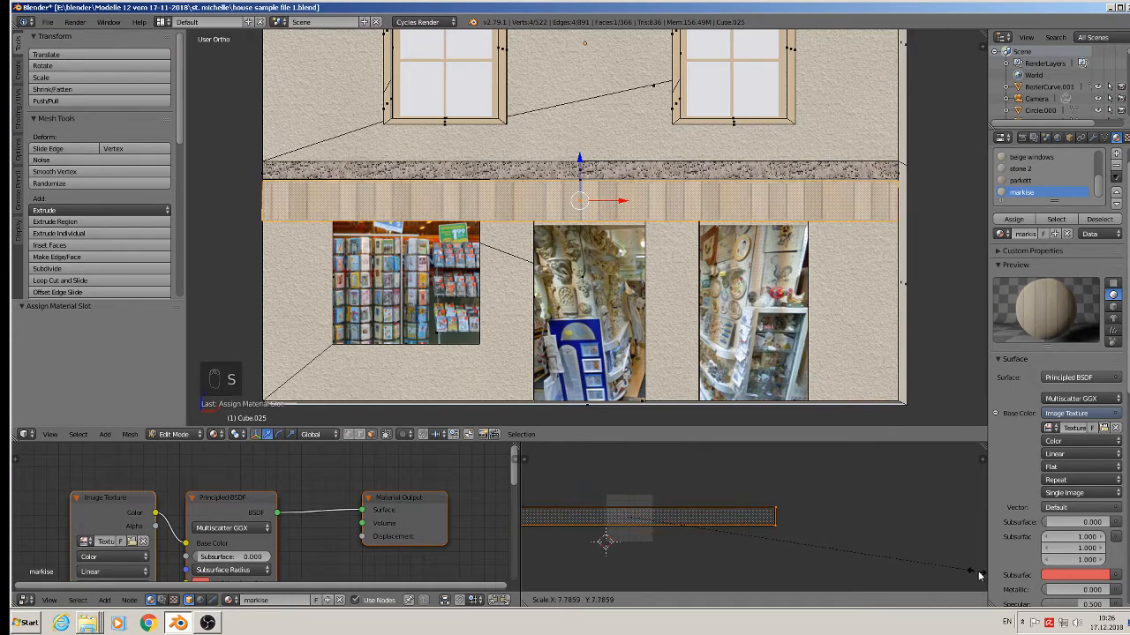
left_click(890, 477)
key("Tab")
middle_click_drag(671, 292, 650, 354)
scroll(724, 311, "down", 3)
scroll(768, 318, "up", 2)
scroll(758, 316, "down", 5)
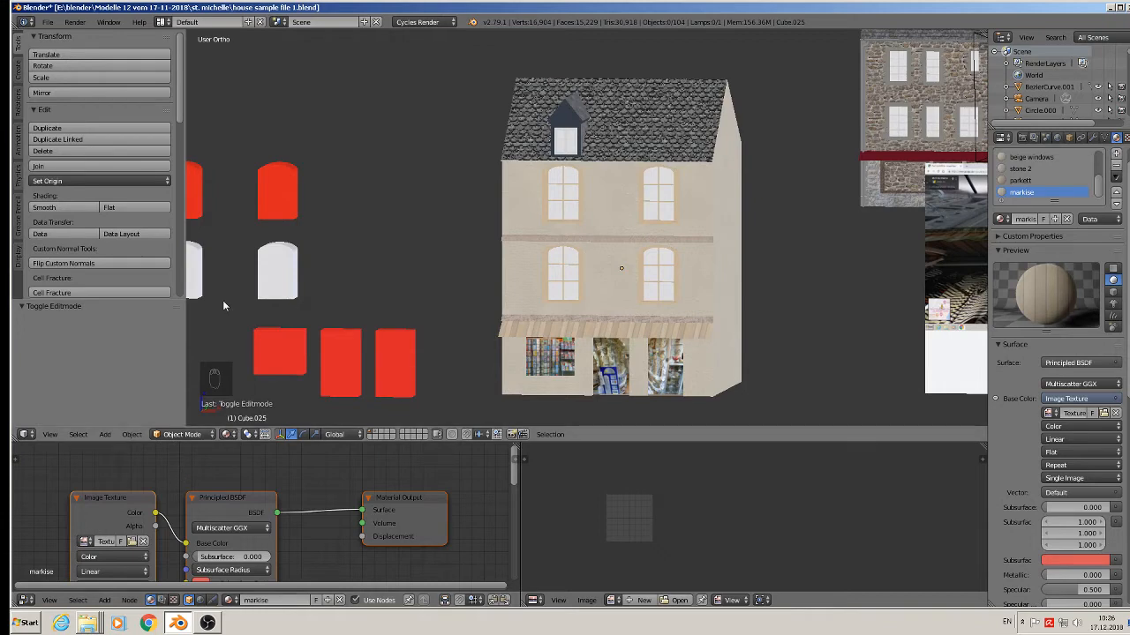
Save the house file and preview the textured house in Rendered viewport shading
left_click(51, 19)
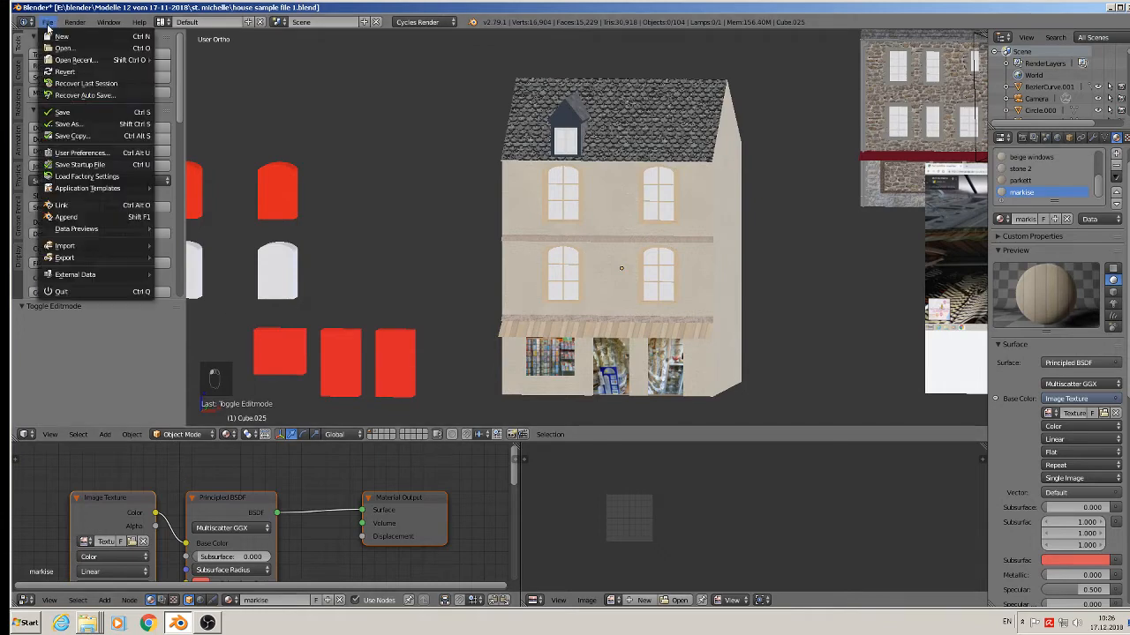
left_click(70, 115)
left_click(226, 434)
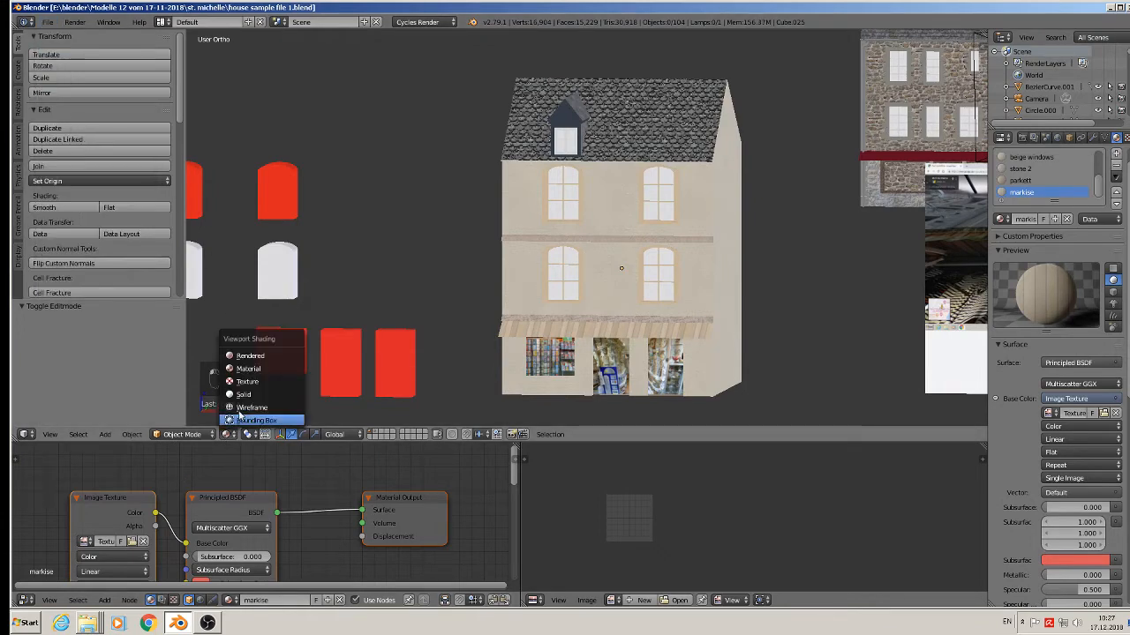
left_click(258, 355)
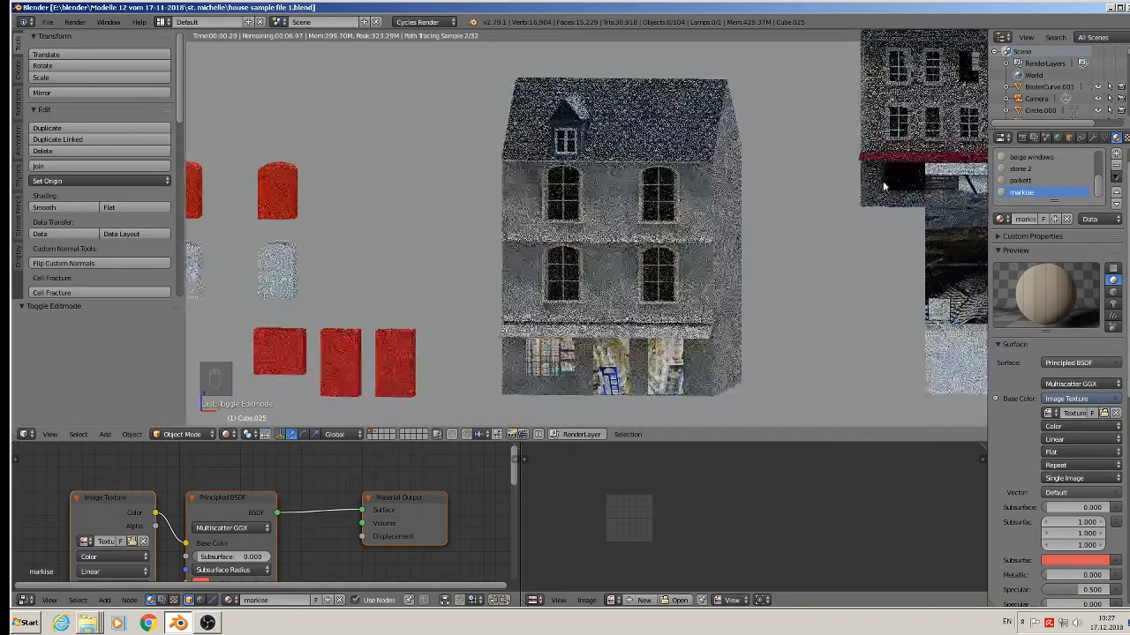
scroll(796, 269, "up", 1)
middle_click_drag(797, 269, 726, 214)
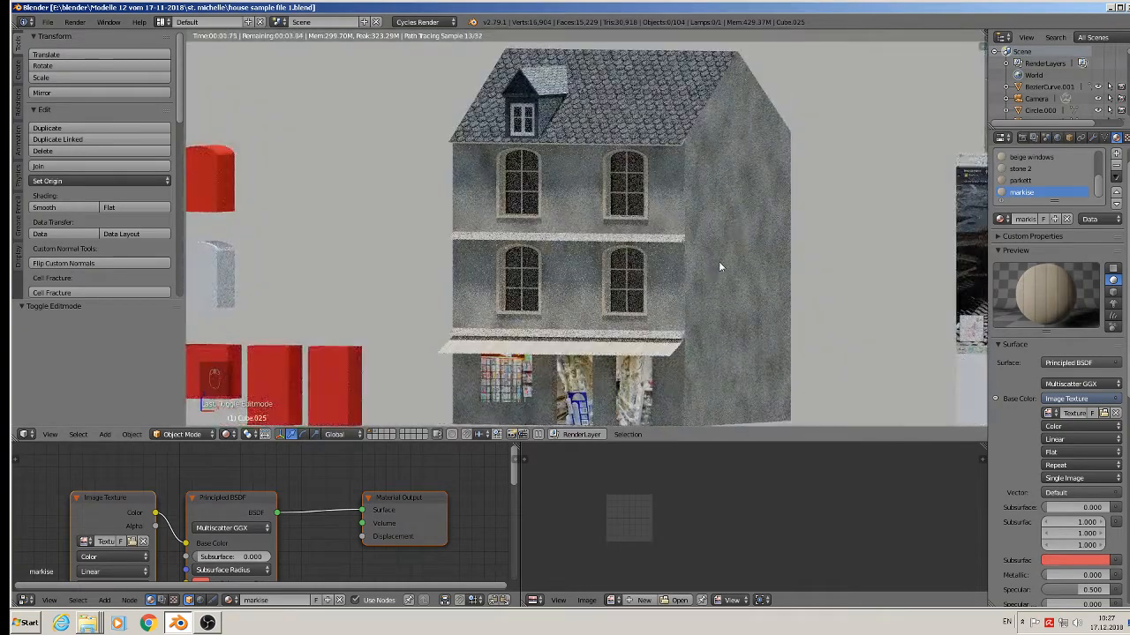
scroll(1053, 191, "up", 2)
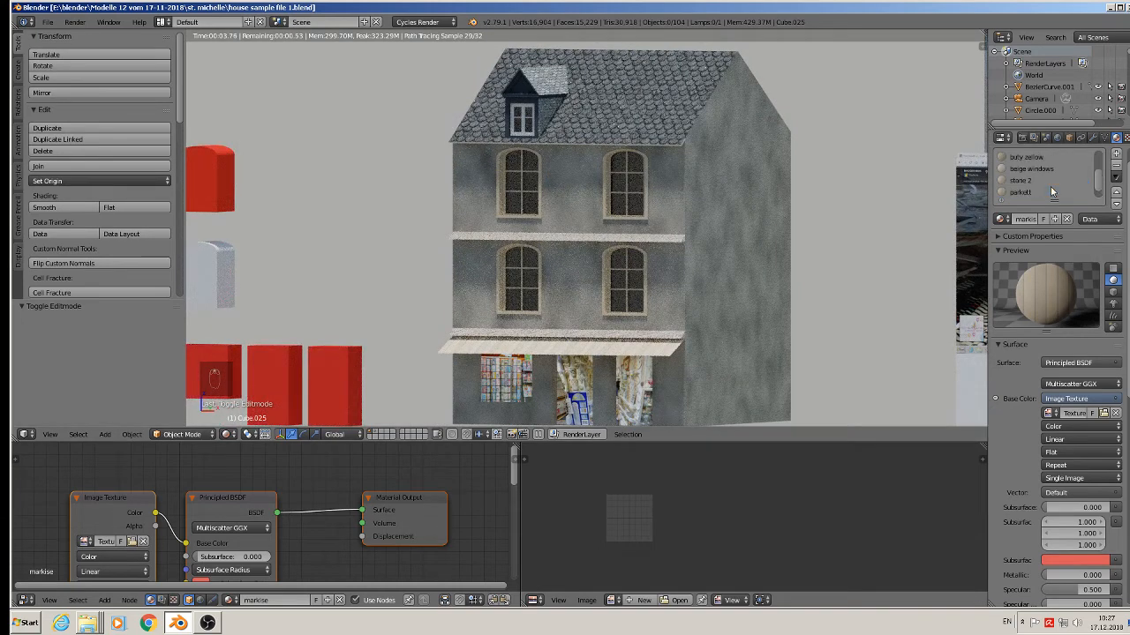
In the puty zellow material, set the Bright/Contrast node to brightness 0.400 and contrast -0.300
left_click(1043, 170)
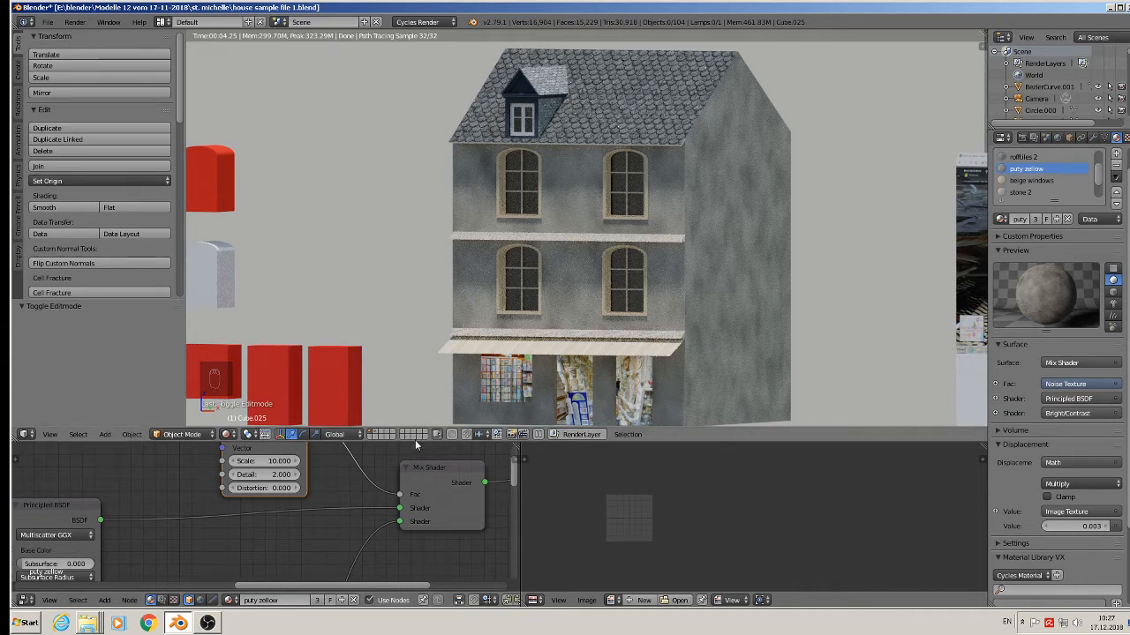
left_click_drag(415, 428, 485, 212)
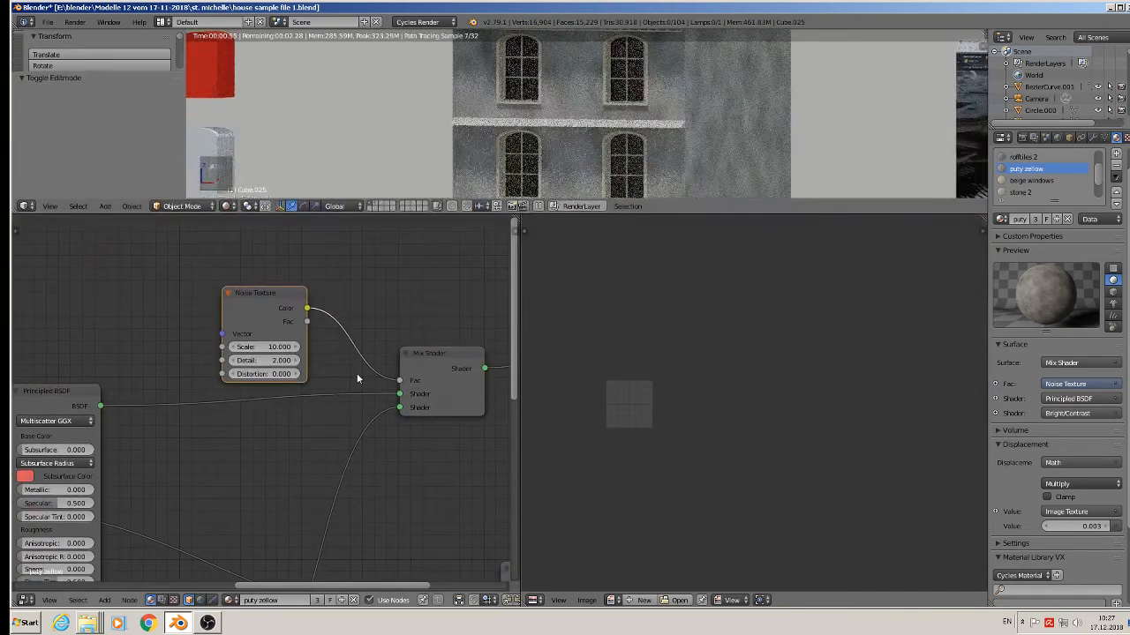
middle_click_drag(365, 425, 517, 281)
middle_click_drag(338, 479, 299, 349)
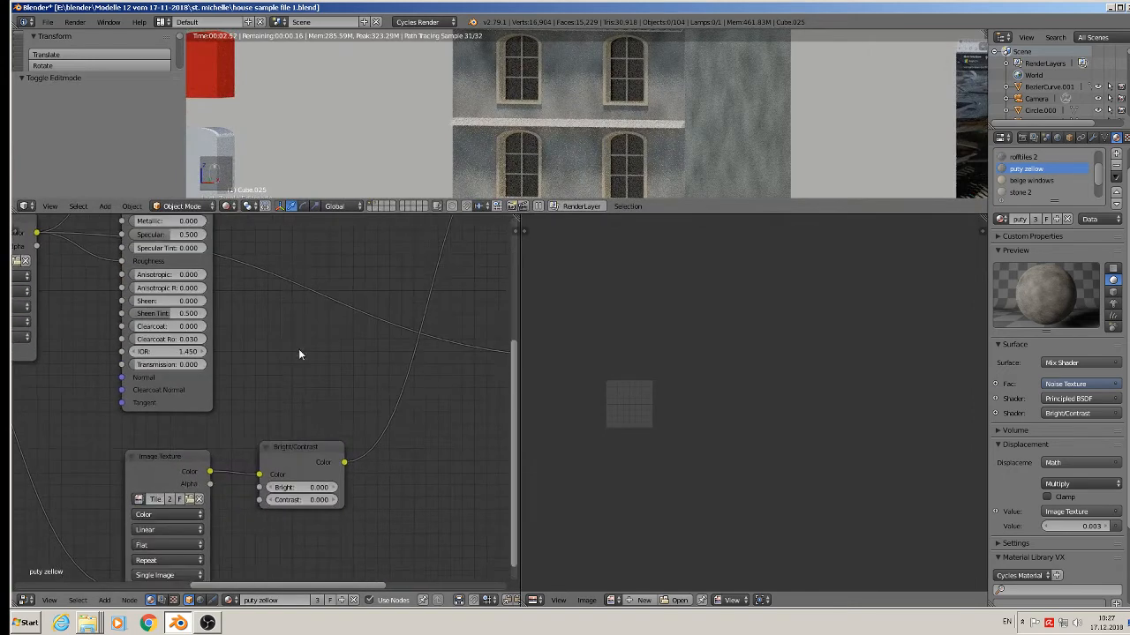
scroll(298, 348, "up", 1)
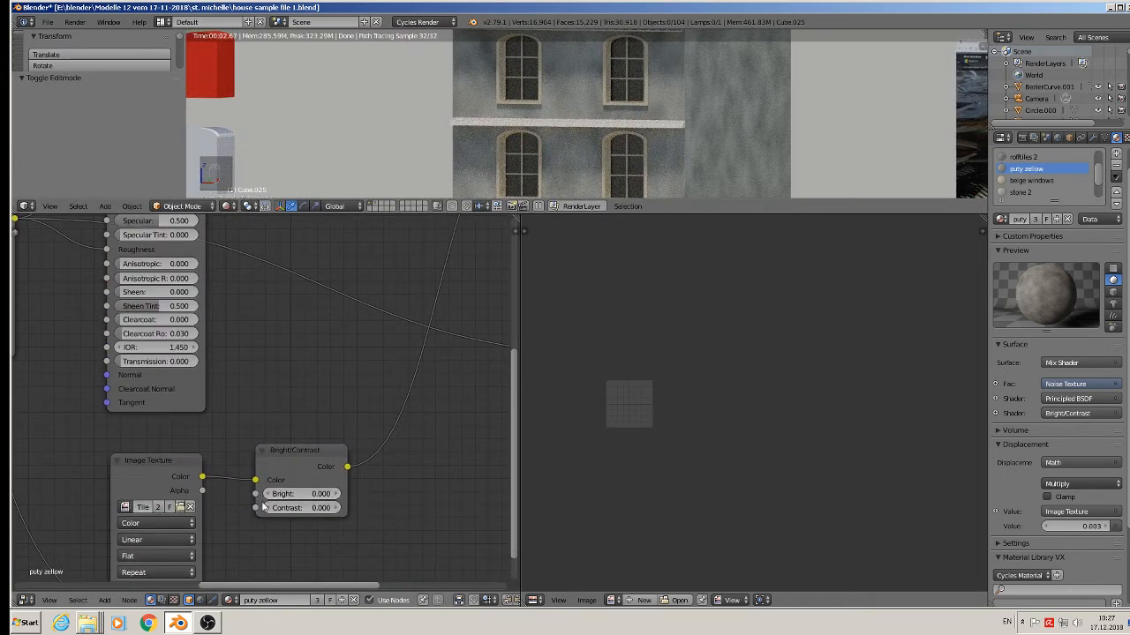
left_click(335, 494)
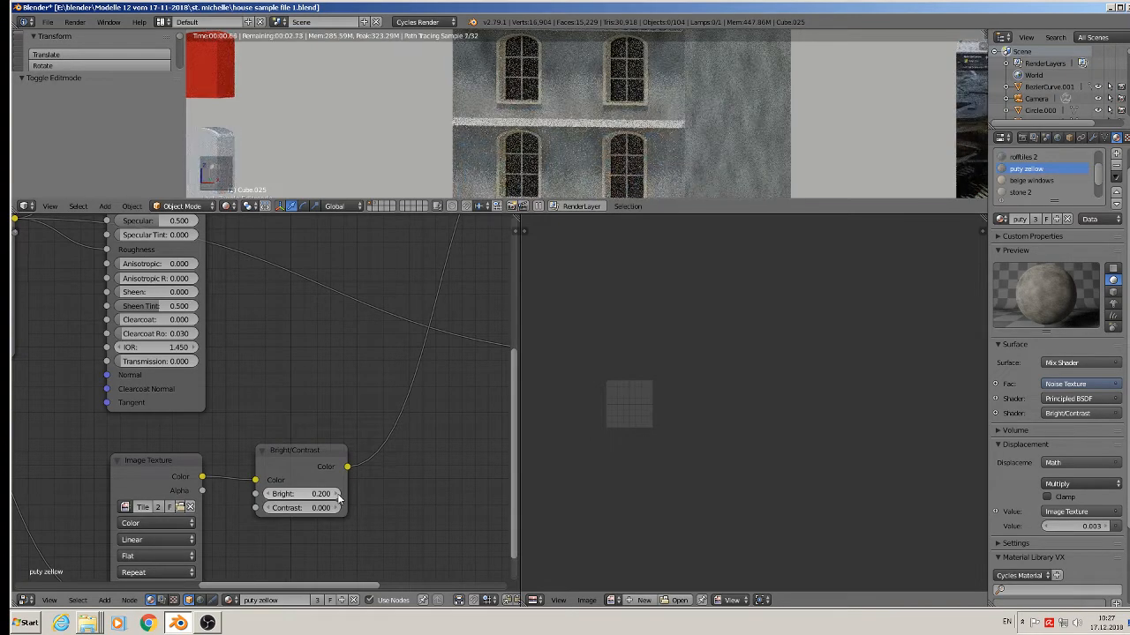
left_click(337, 494)
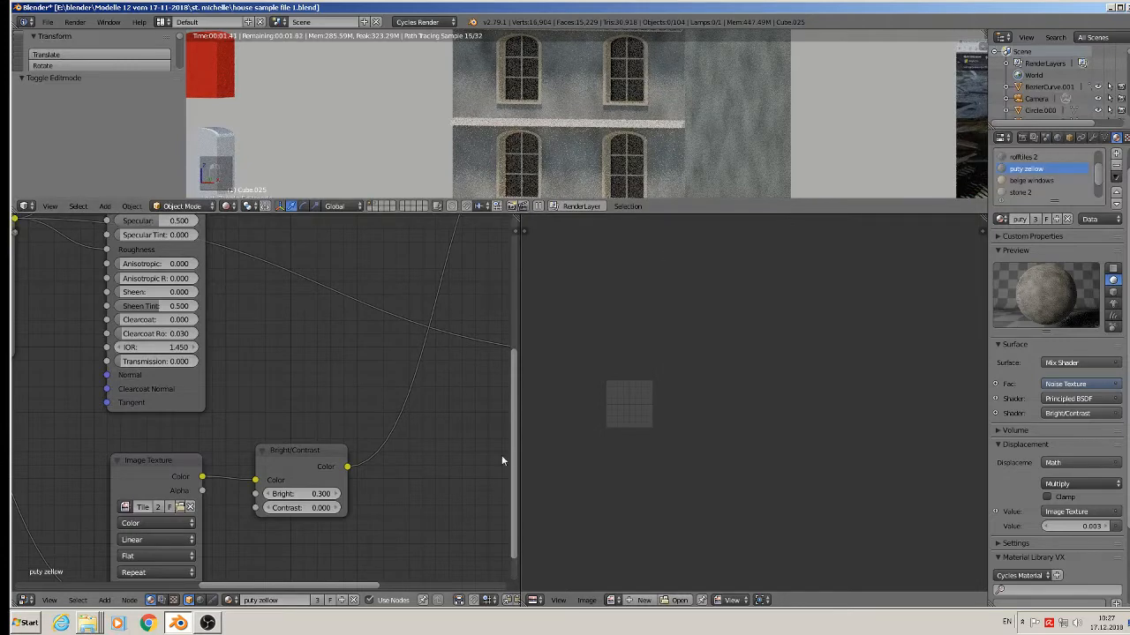
left_click(336, 494)
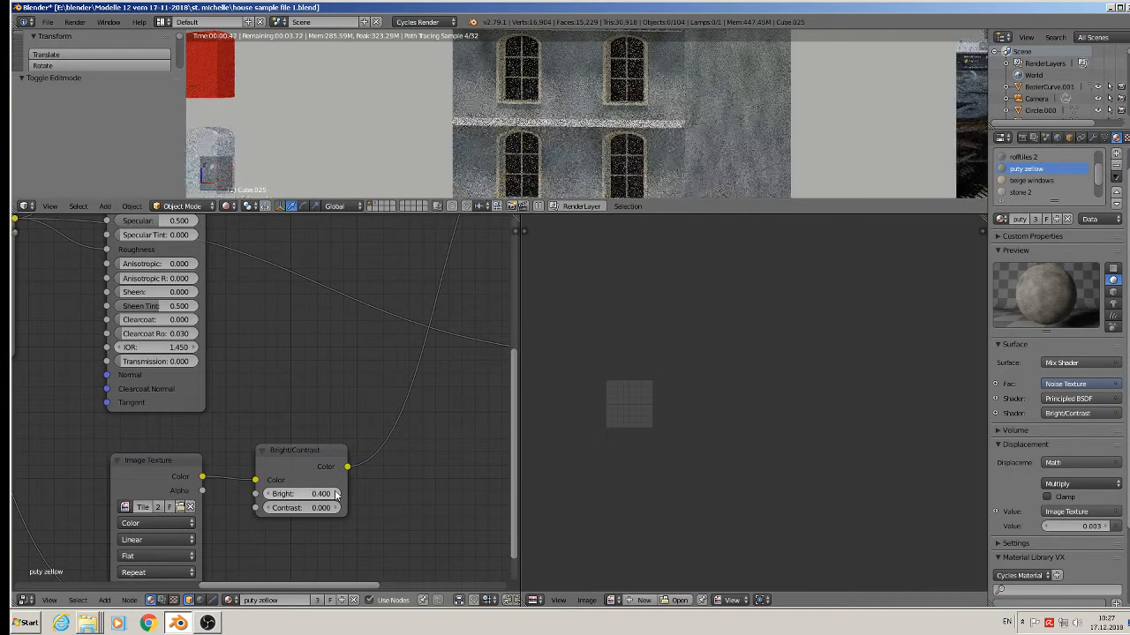
left_click(269, 508)
left_click(269, 509)
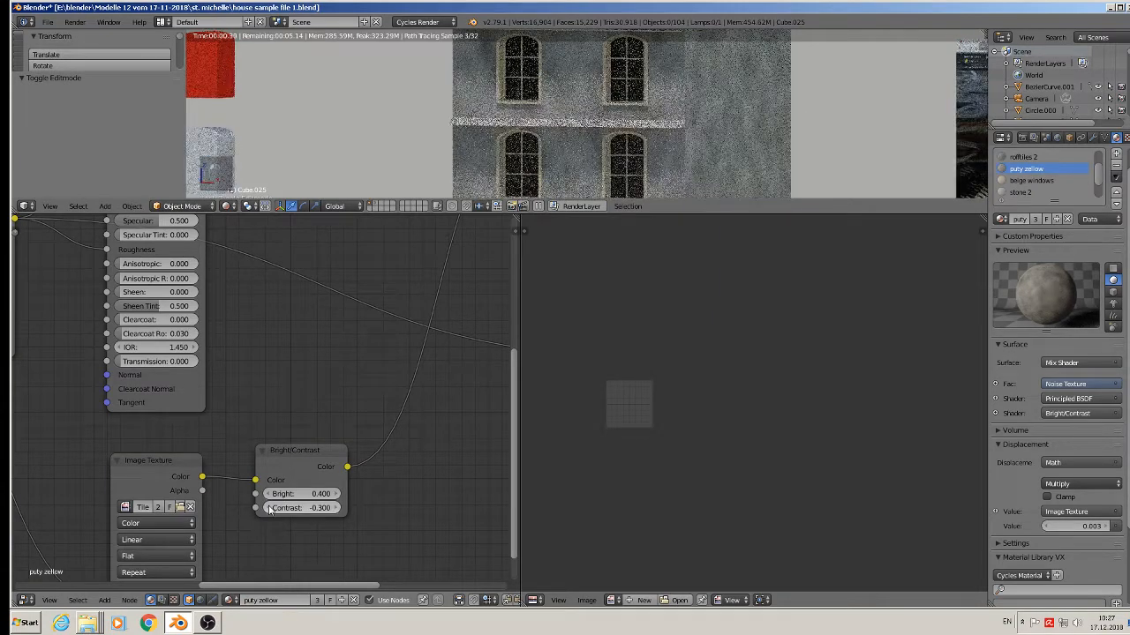
Move the Noise Texture node aside and insert a ColorRamp between it and the Mix Shader's factor
scroll(407, 402, "down", 3)
middle_click_drag(411, 388, 212, 601)
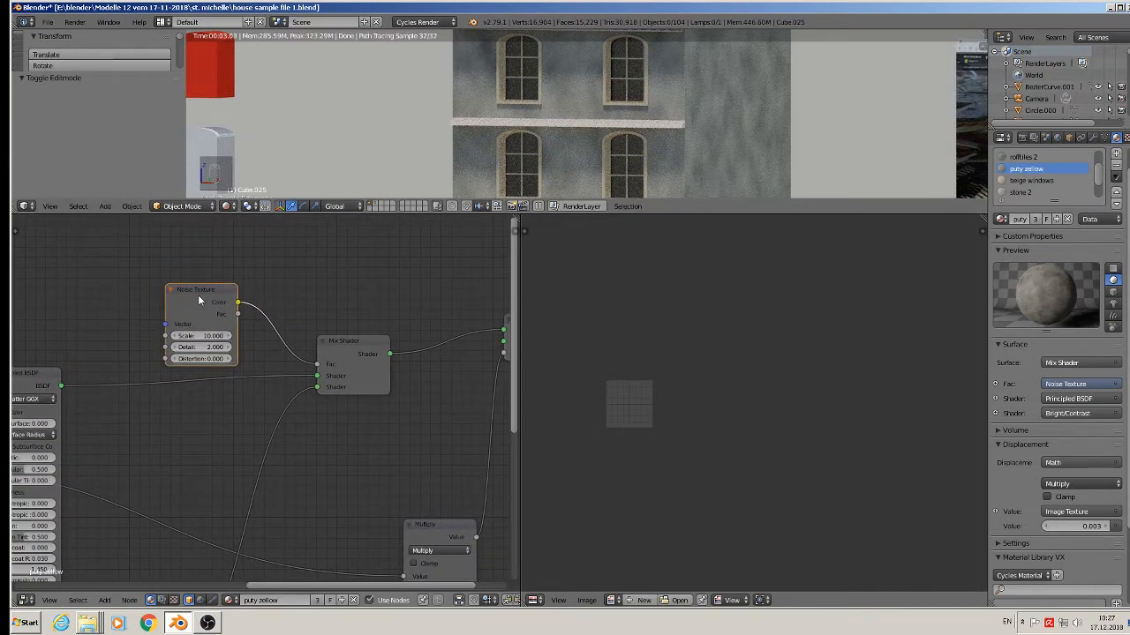
left_click_drag(199, 301, 86, 285)
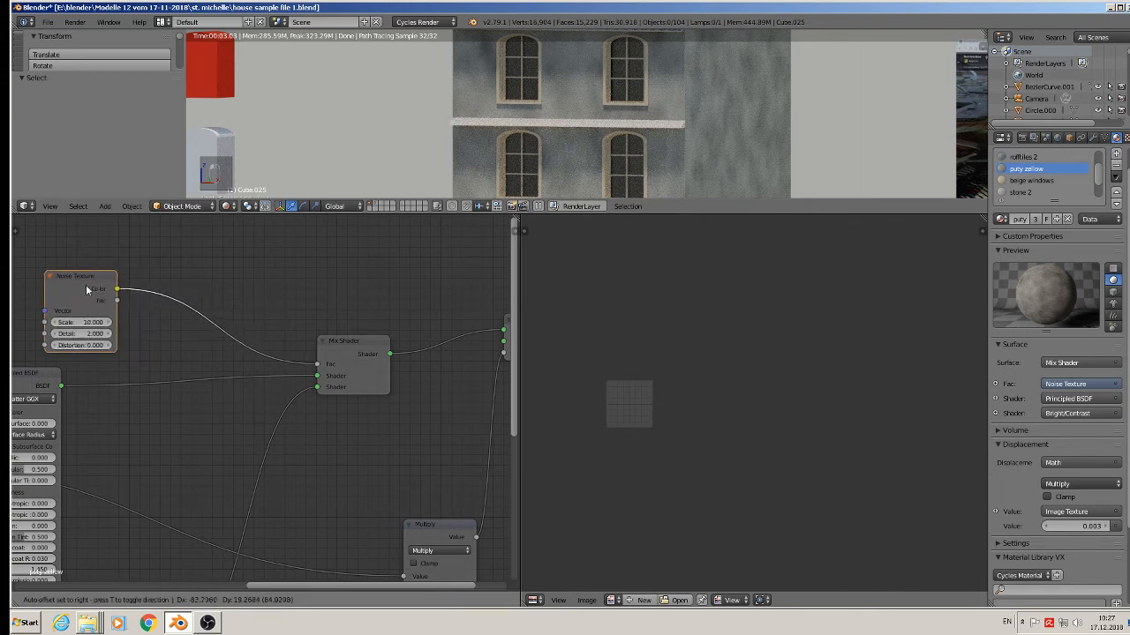
left_click(104, 600)
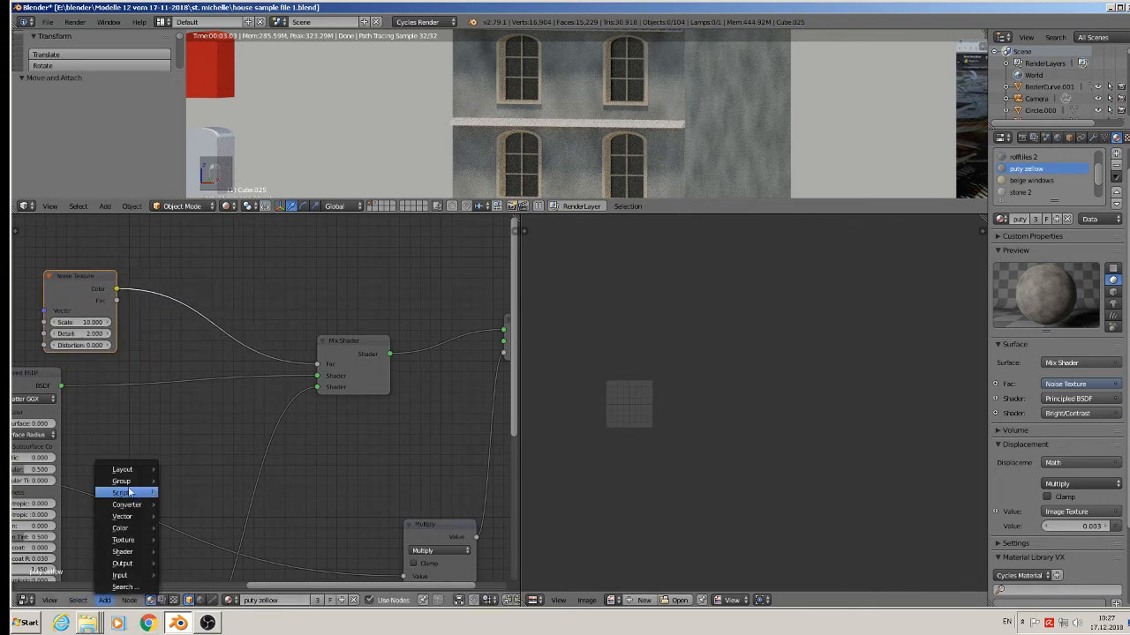
mouse_move(120, 530)
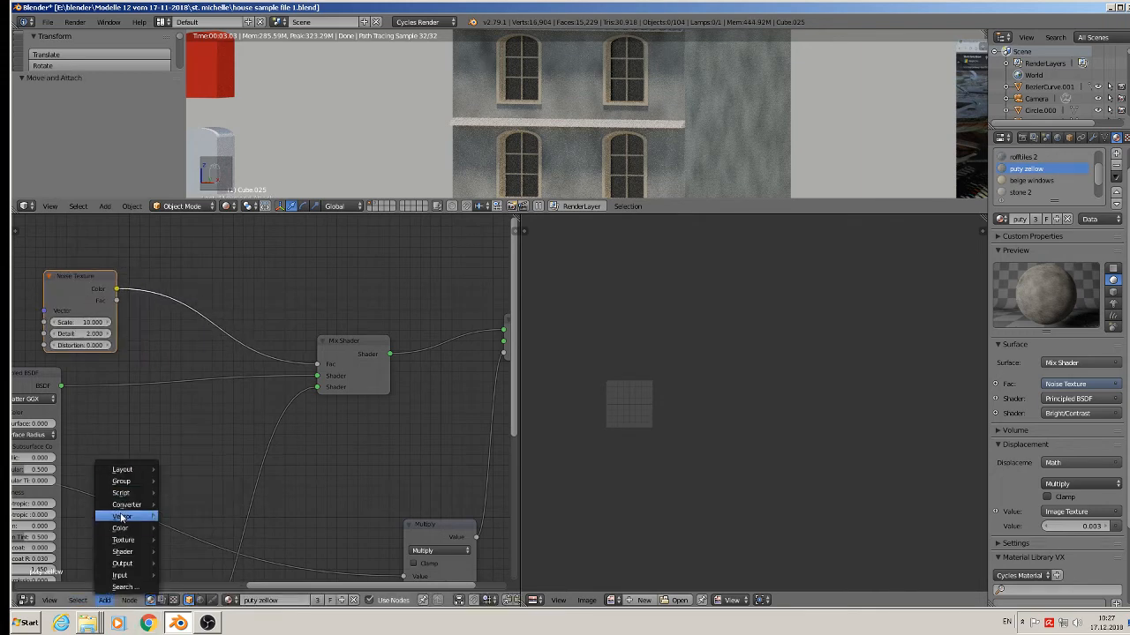
mouse_move(124, 506)
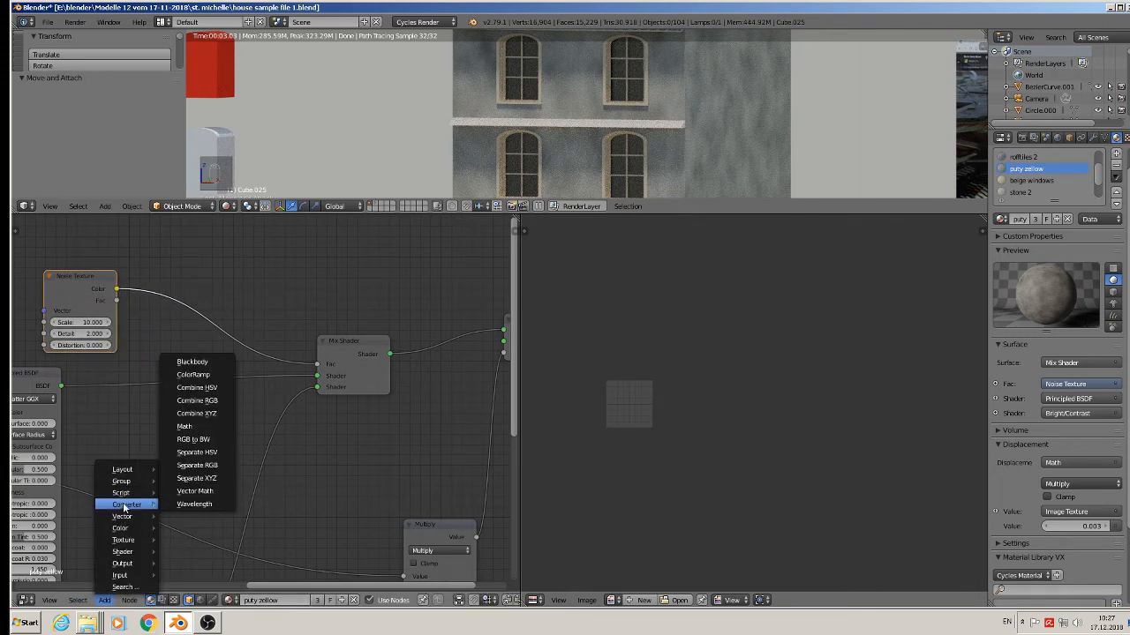
left_click(195, 375)
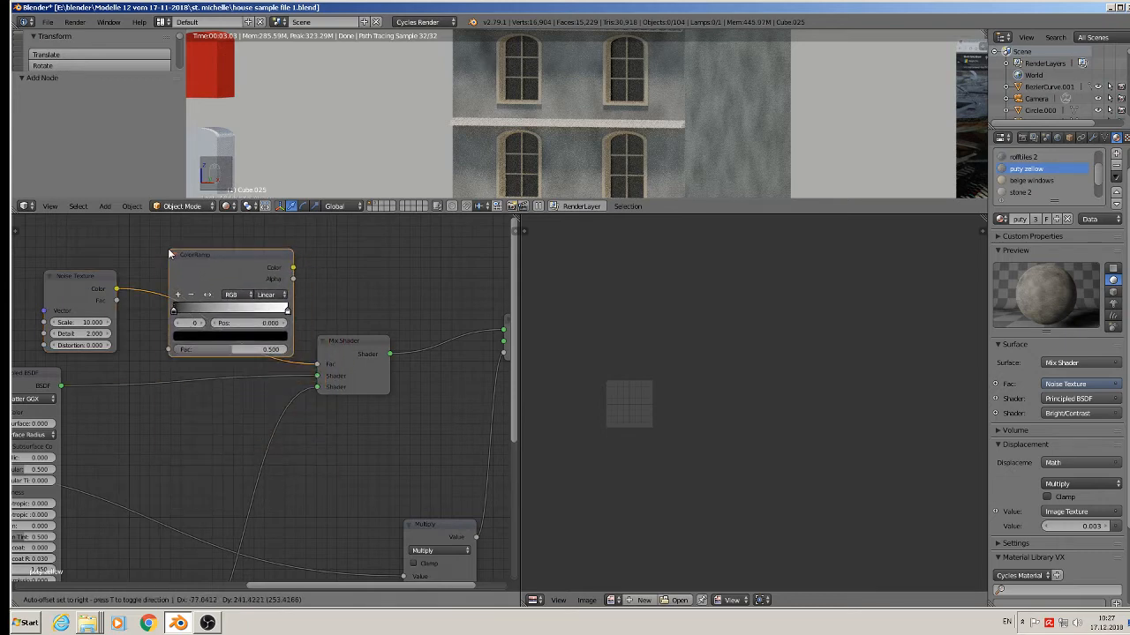
left_click(170, 254)
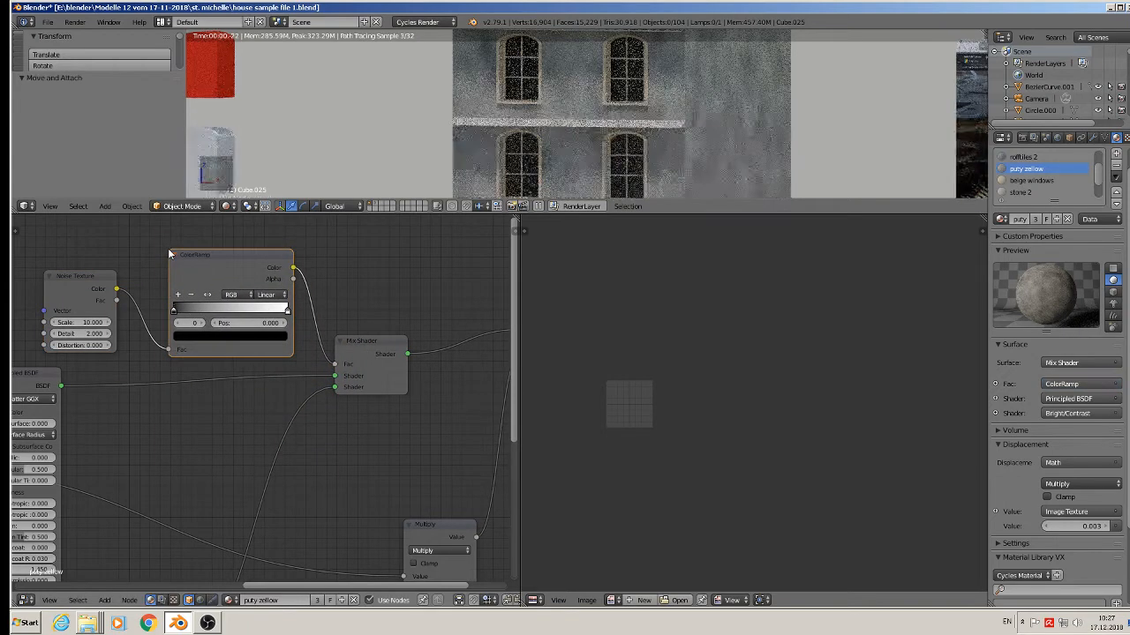
Move the ColorRamp's black stop to position 0.527 to reduce the dark patches in the plaster
scroll(245, 285, "up", 1)
scroll(246, 285, "up", 1)
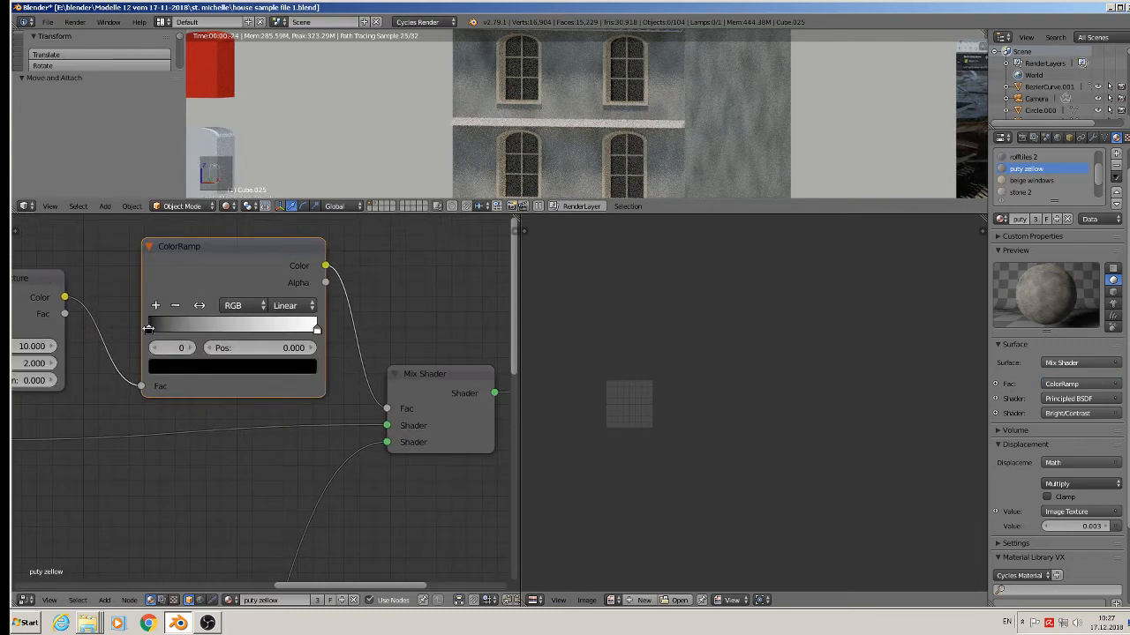
left_click_drag(157, 326, 212, 327)
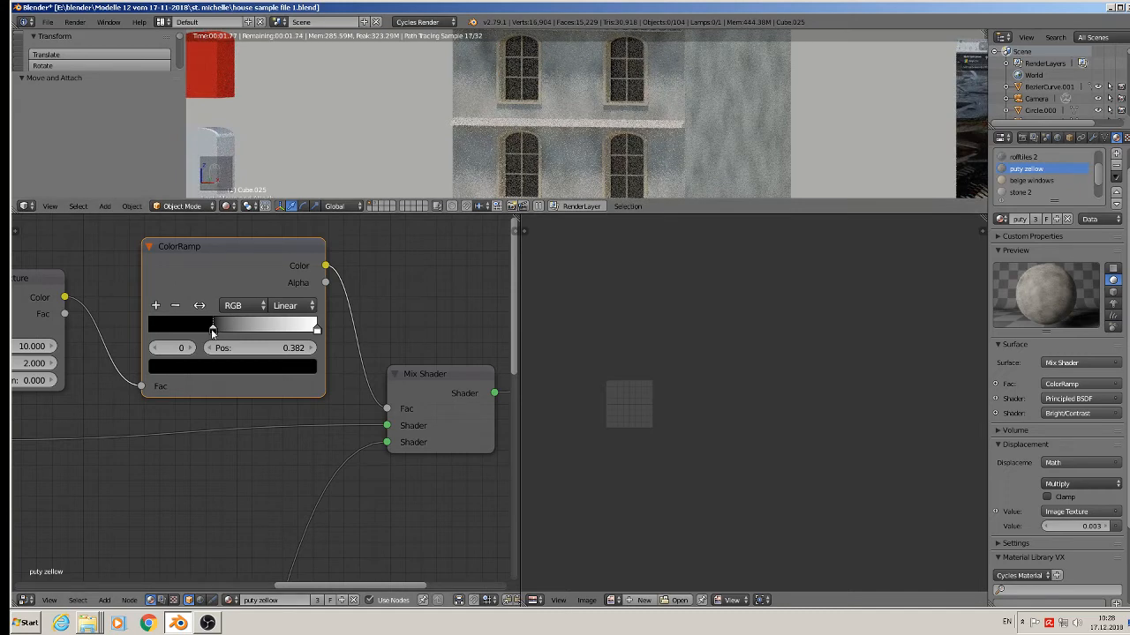
left_click_drag(212, 330, 255, 329)
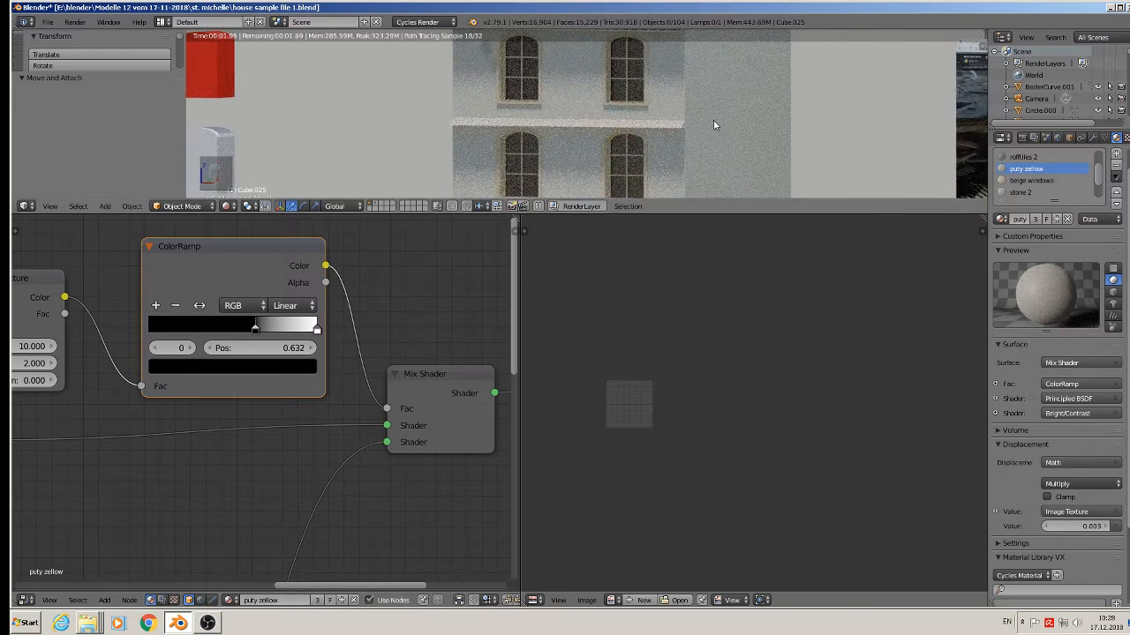
left_click_drag(255, 329, 242, 329)
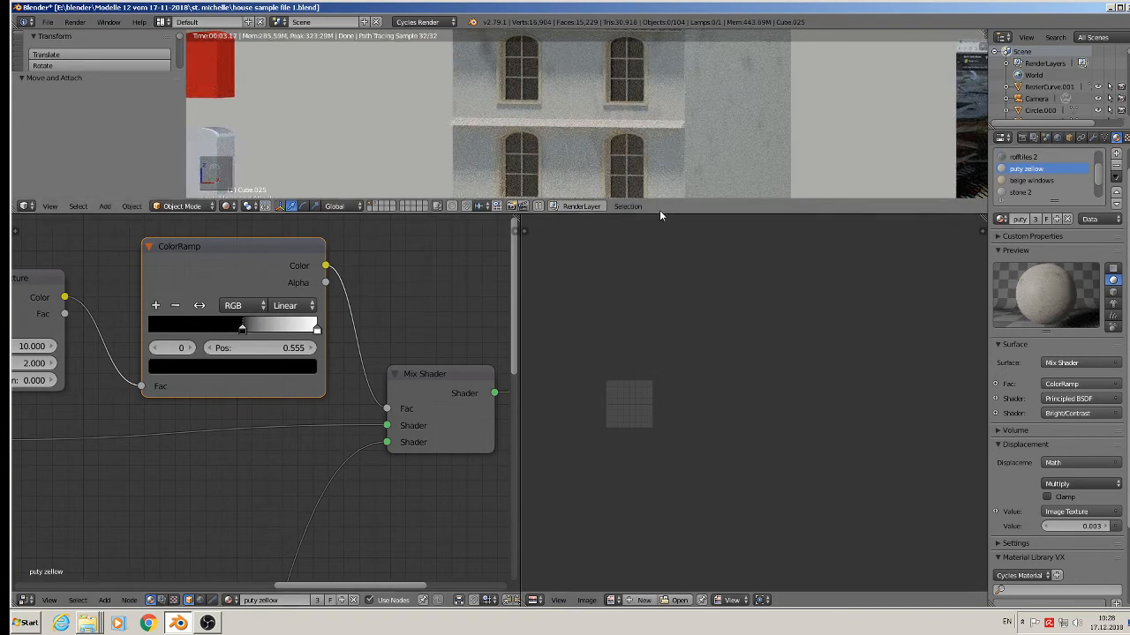
left_click_drag(660, 211, 658, 375)
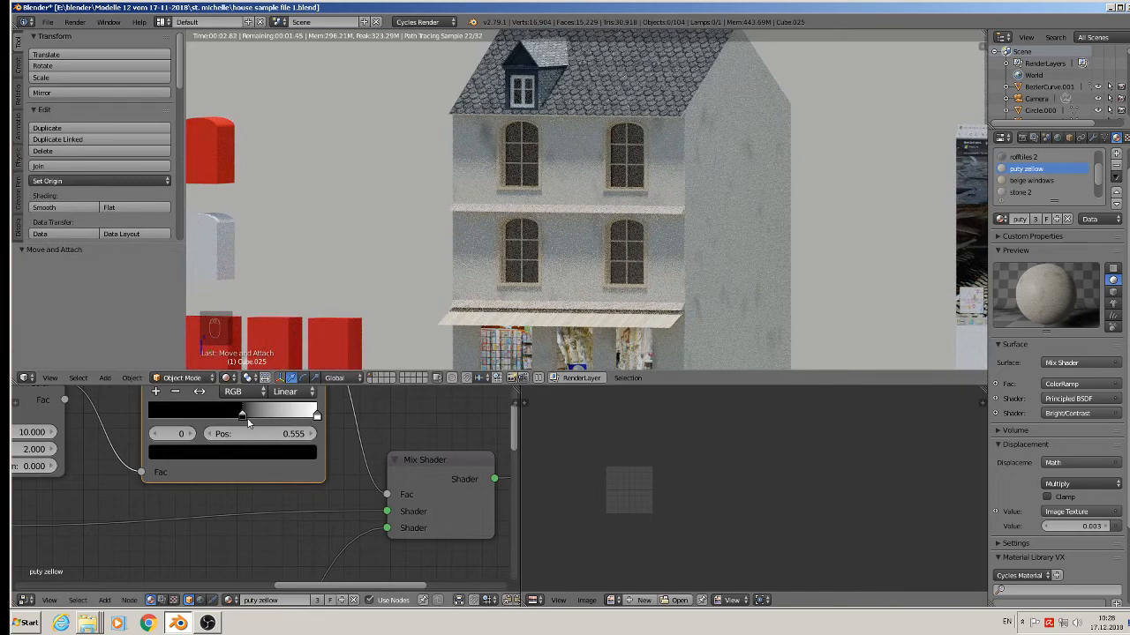
left_click_drag(245, 415, 237, 415)
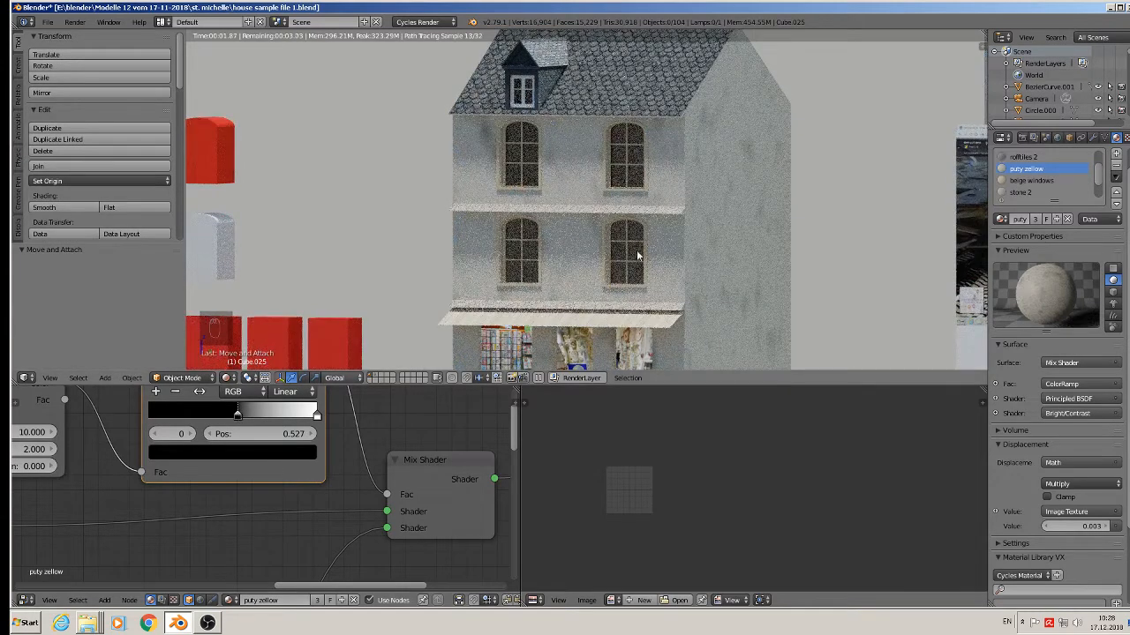
Check the rendered house from an oblique and a frontal view, and switch the viewport shading to Material
scroll(651, 258, "down", 3)
middle_click_drag(652, 257, 636, 351)
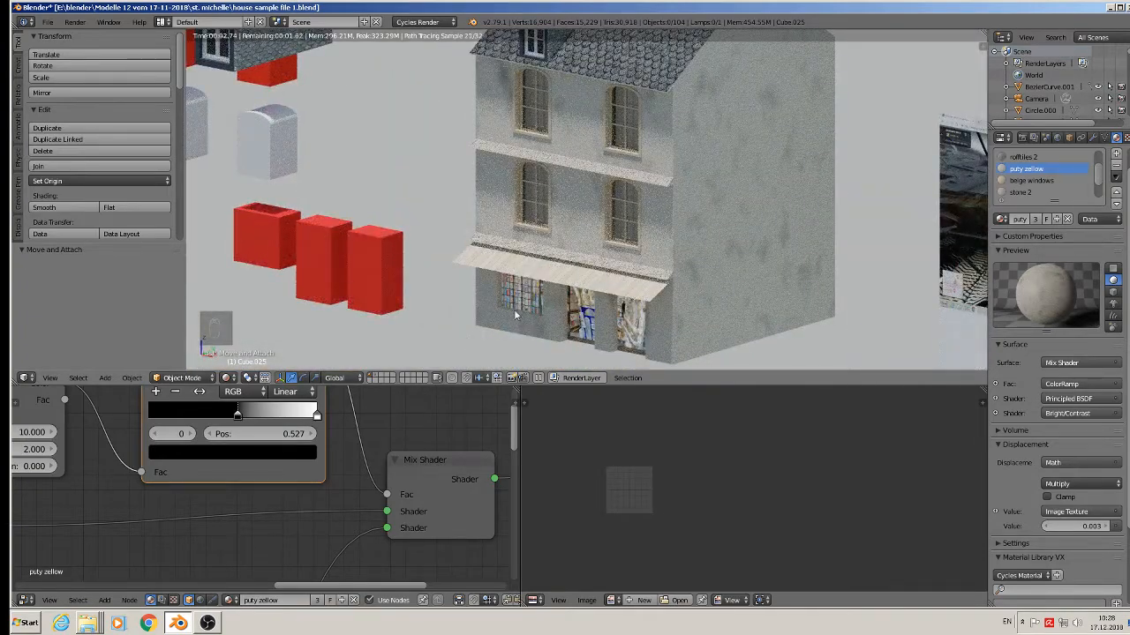
scroll(516, 315, "down", 2)
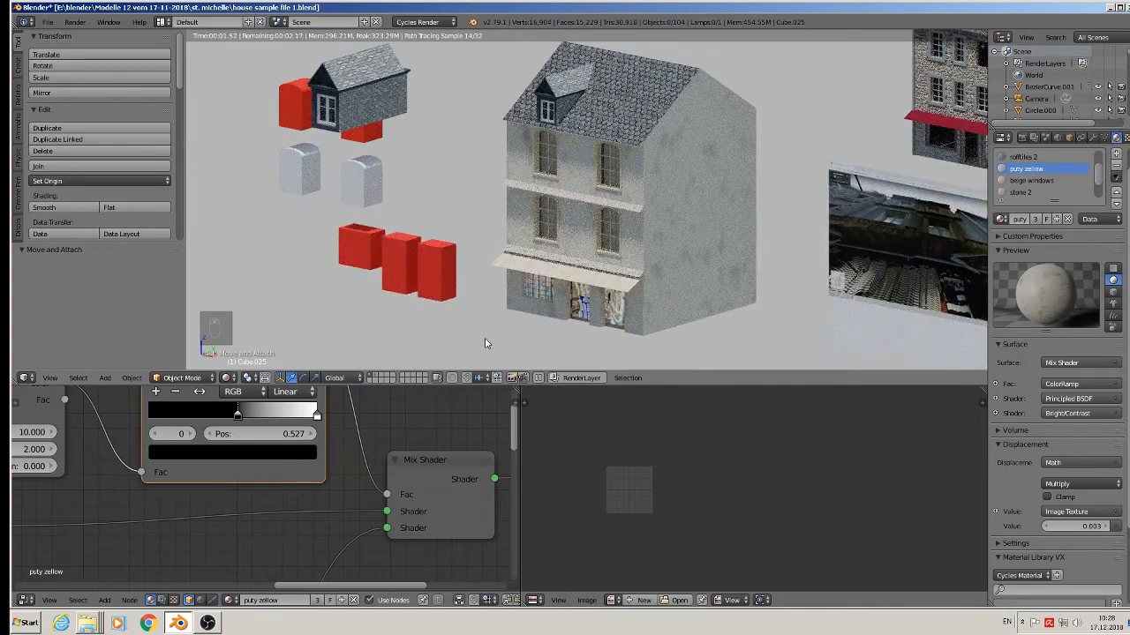
middle_click_drag(486, 343, 577, 327)
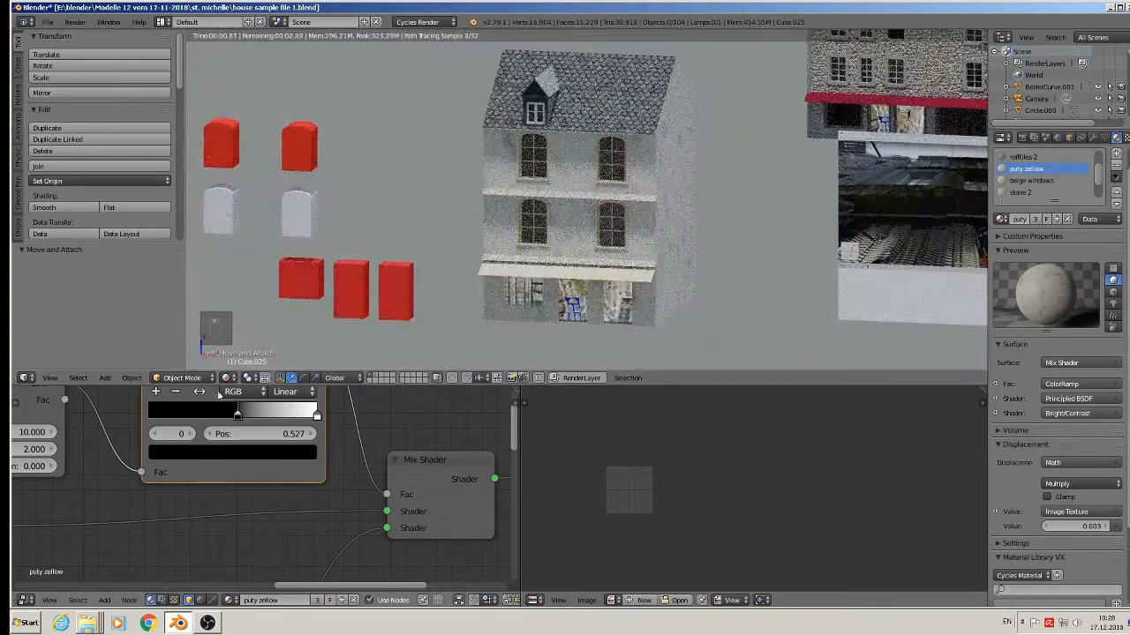
left_click(227, 378)
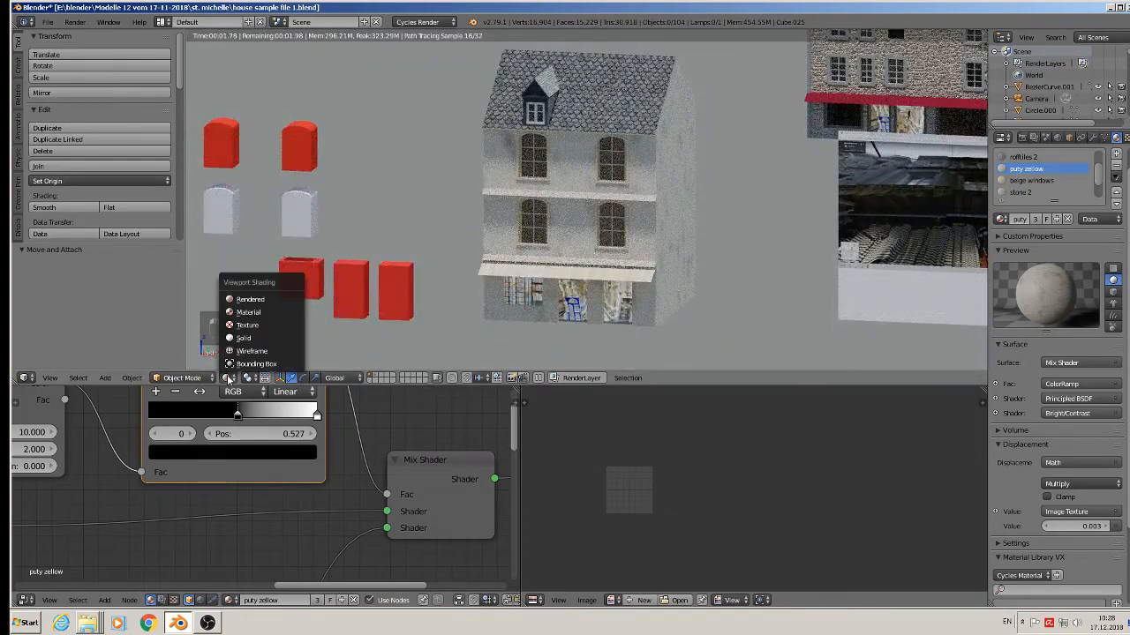
left_click(246, 312)
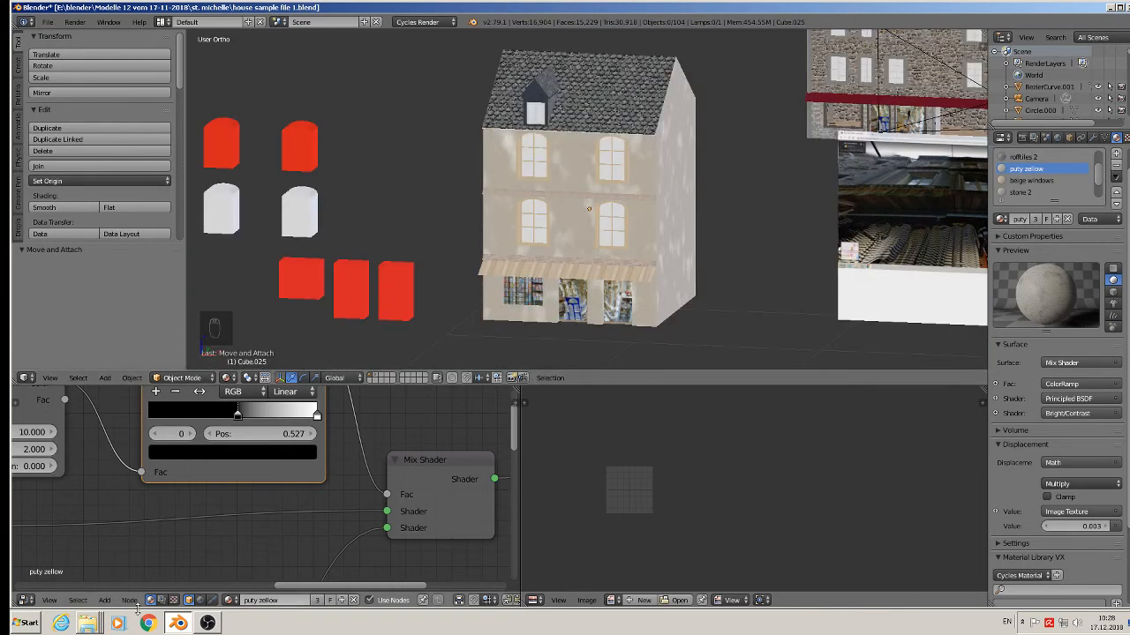